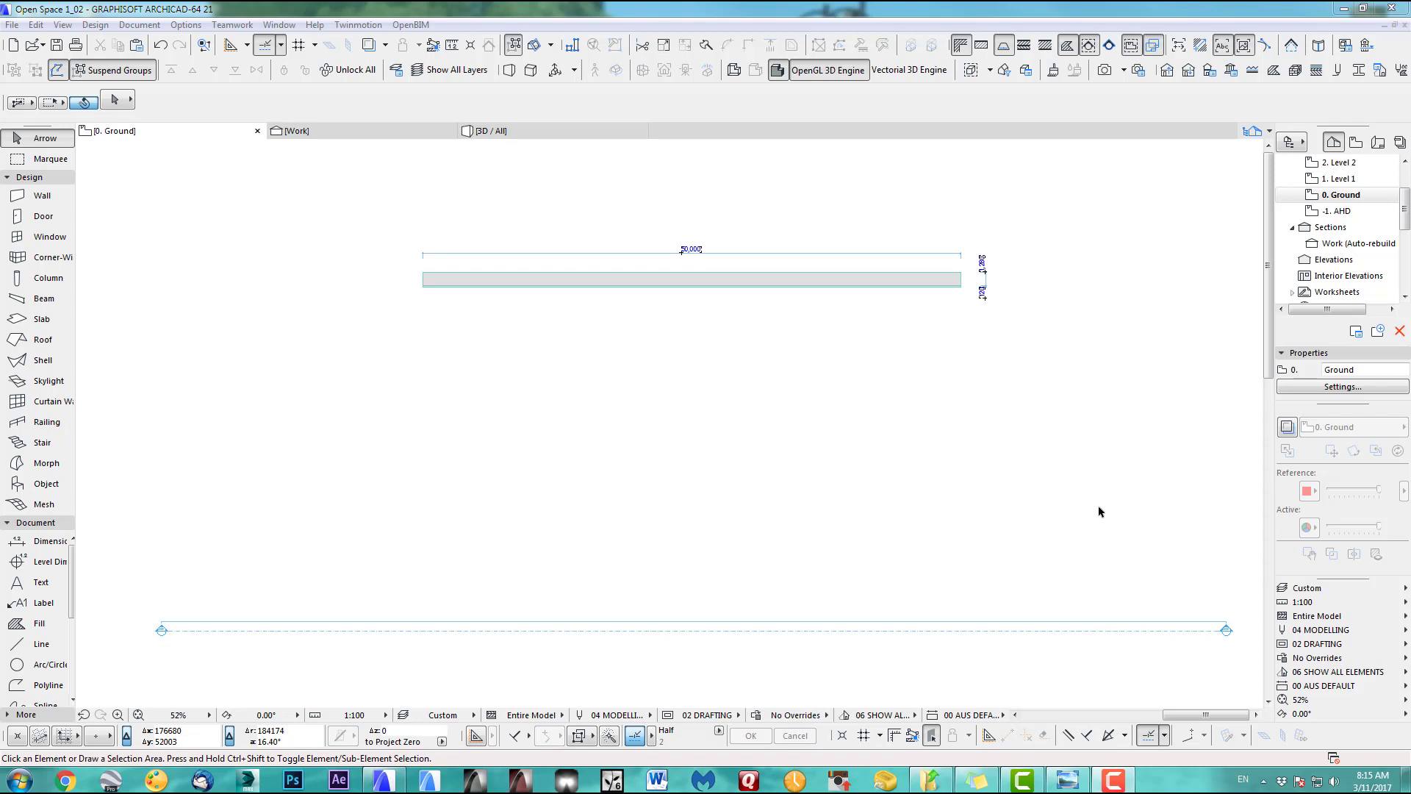
View the reference photo Landscape 3.jpg, close it, and examine the dimensions of the paving strip on the plan
click(1069, 781)
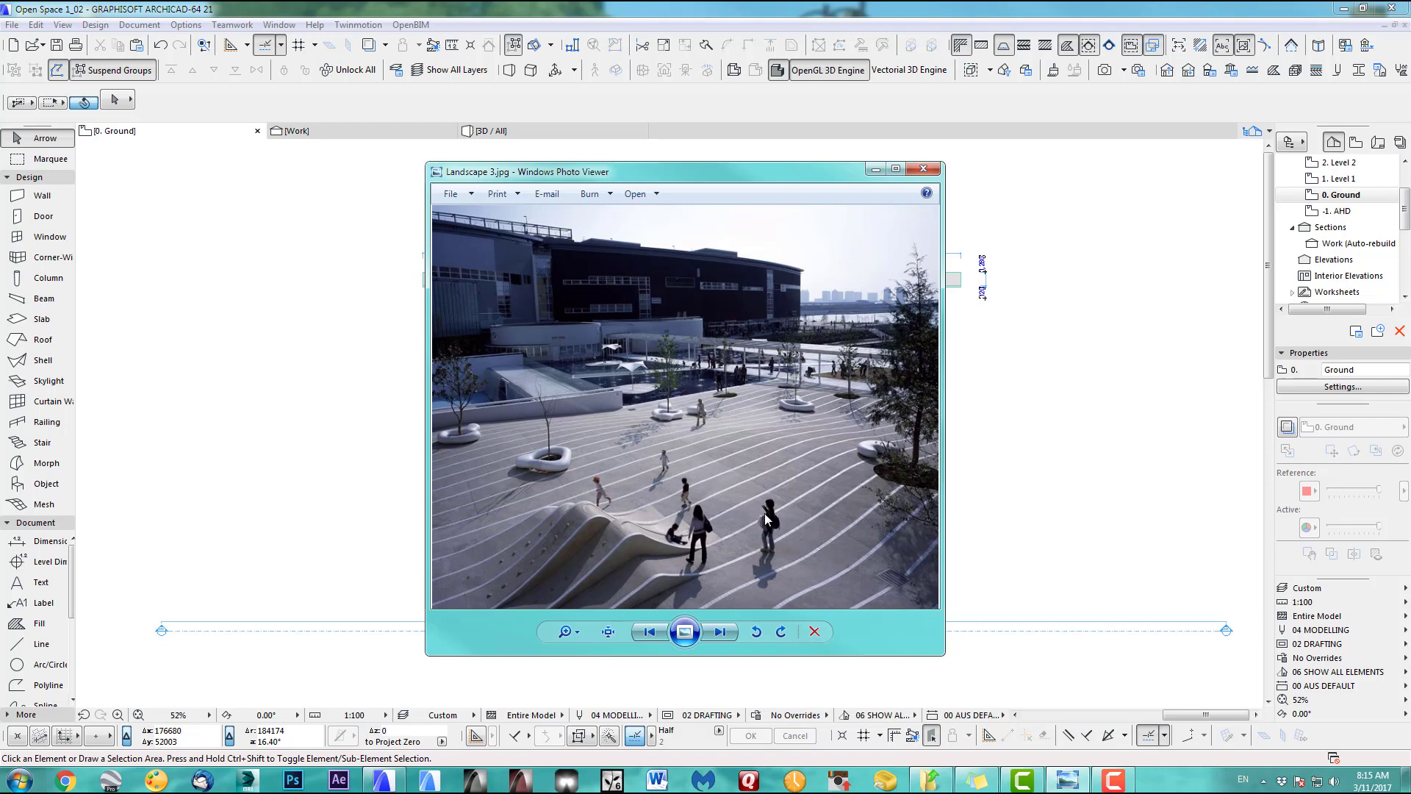
click(1068, 779)
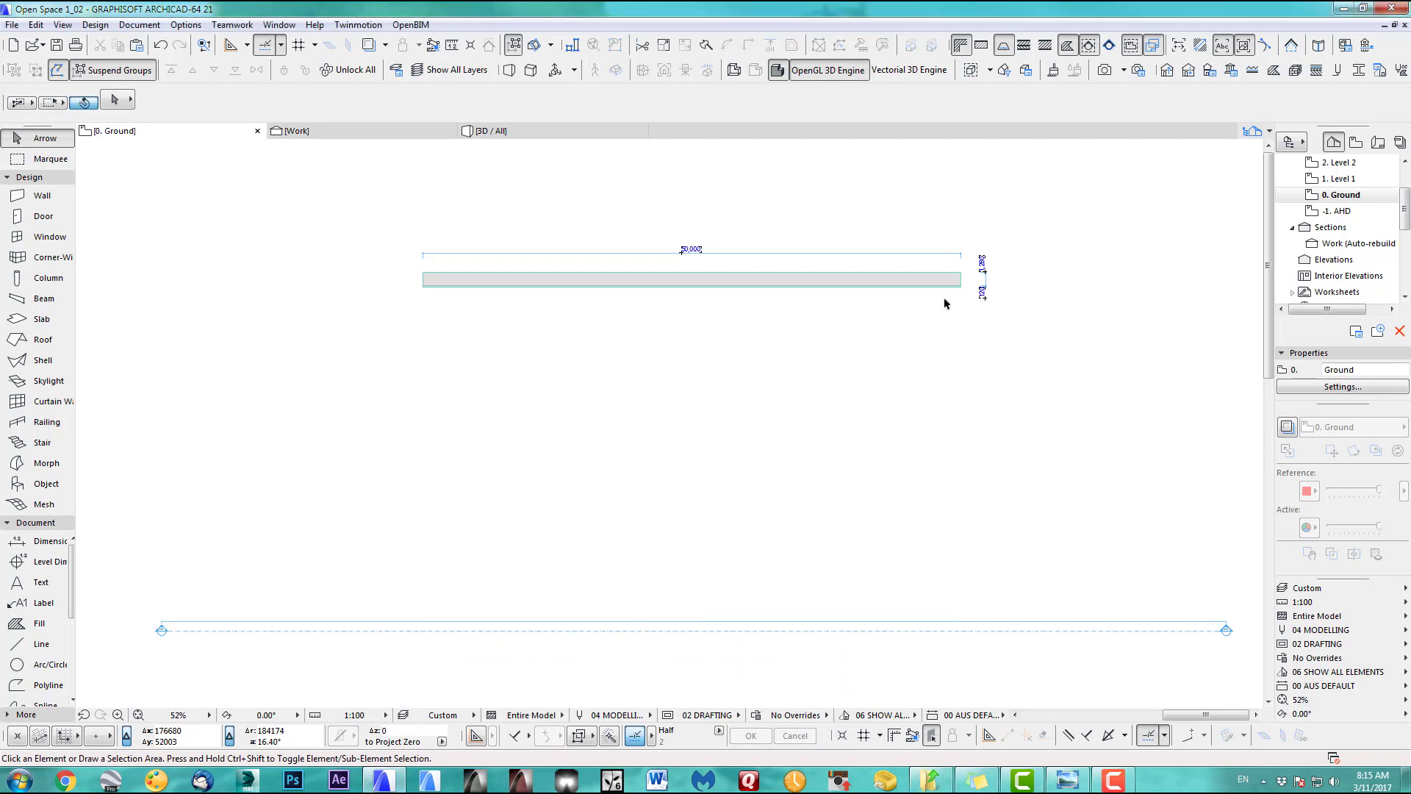
scroll(945, 303, up, 3)
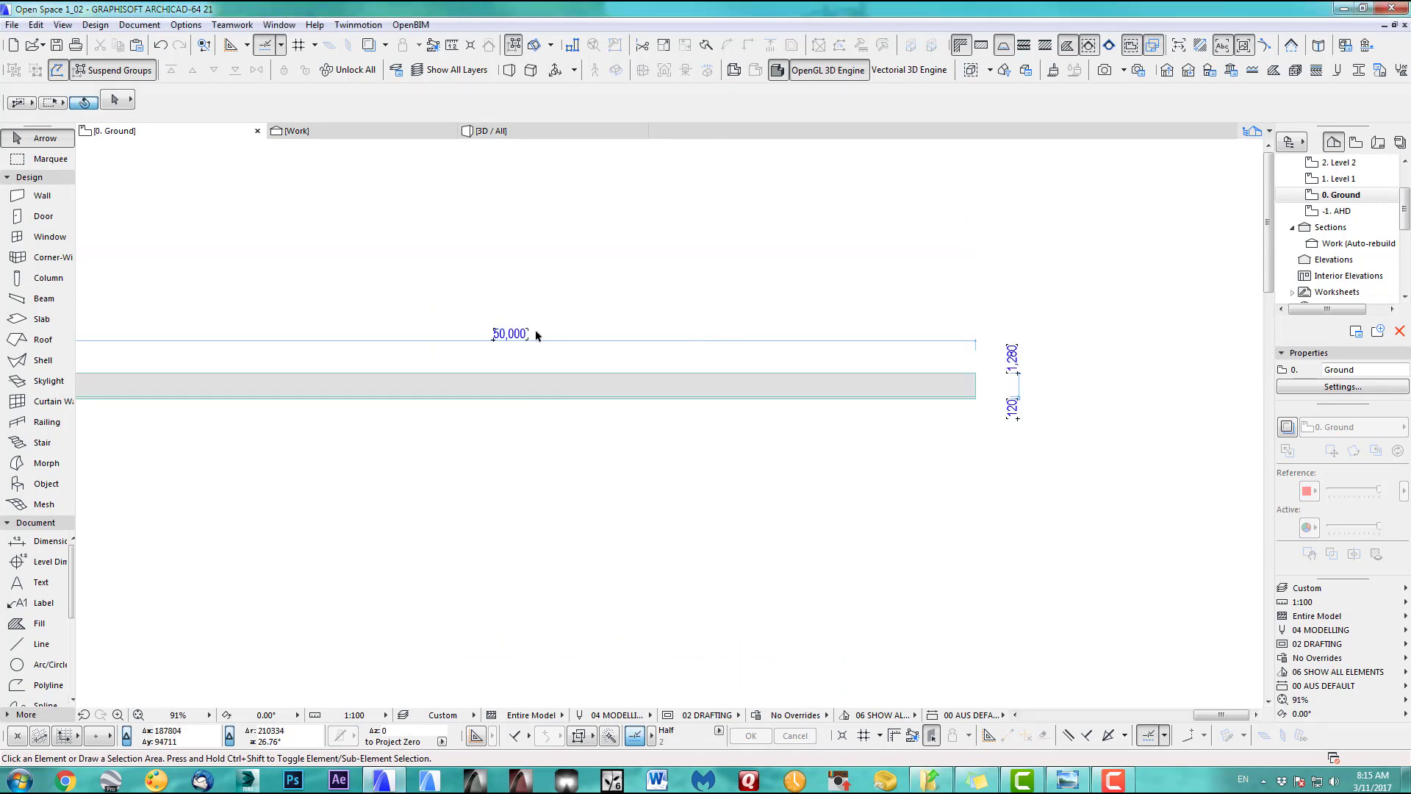
scroll(1012, 395, up, 5)
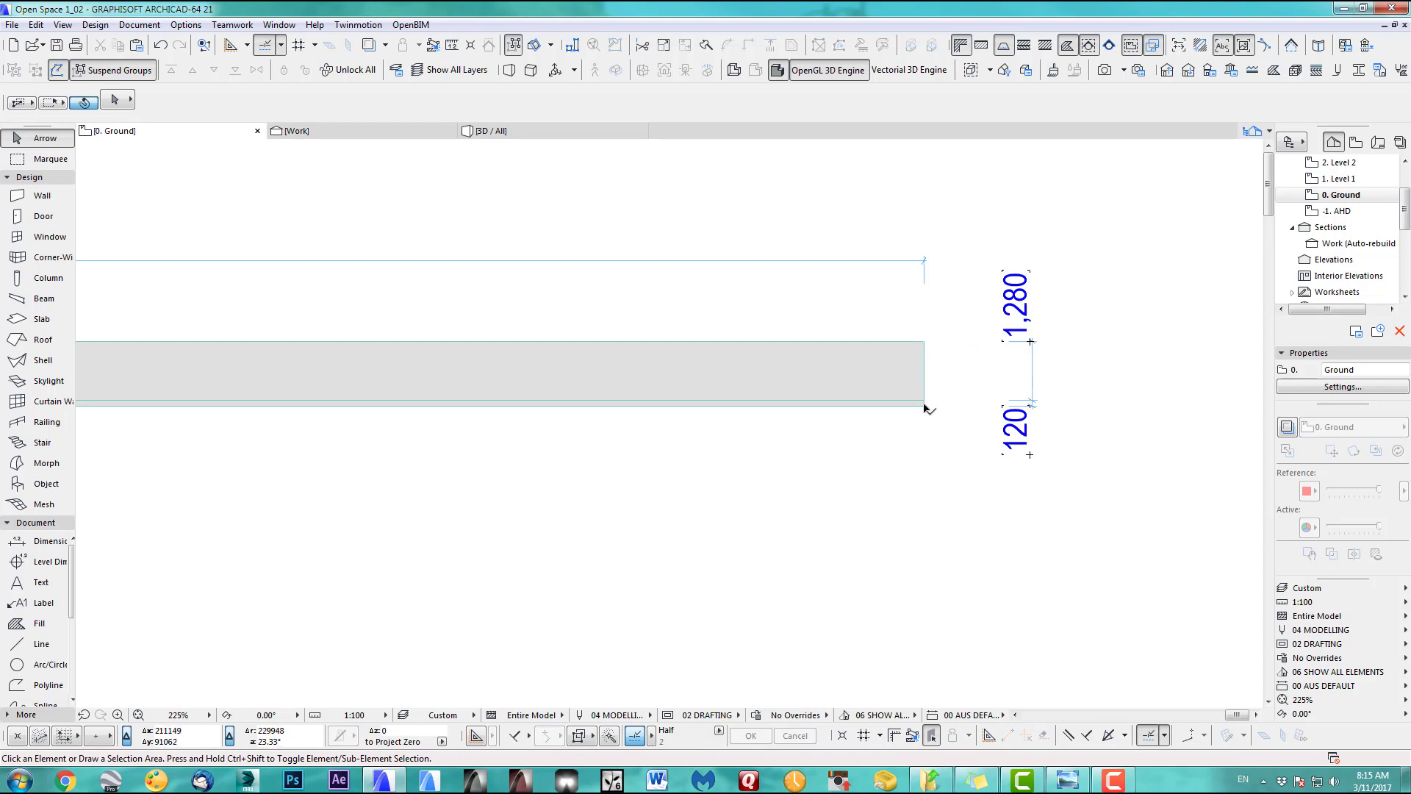
scroll(908, 440, down, 2)
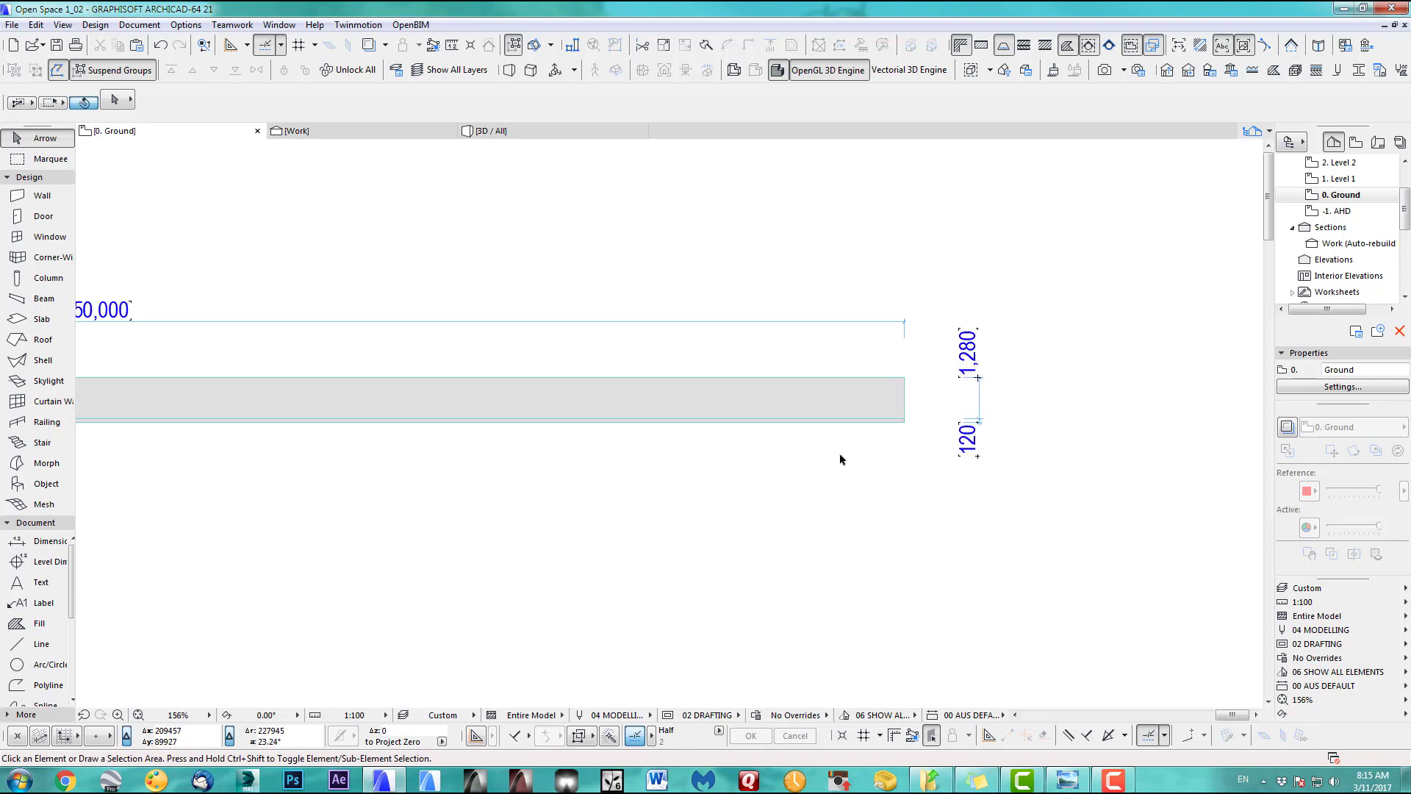
Show only the two slabs of the paving strip in 3D and examine their top surfaces at the near end
click(702, 400)
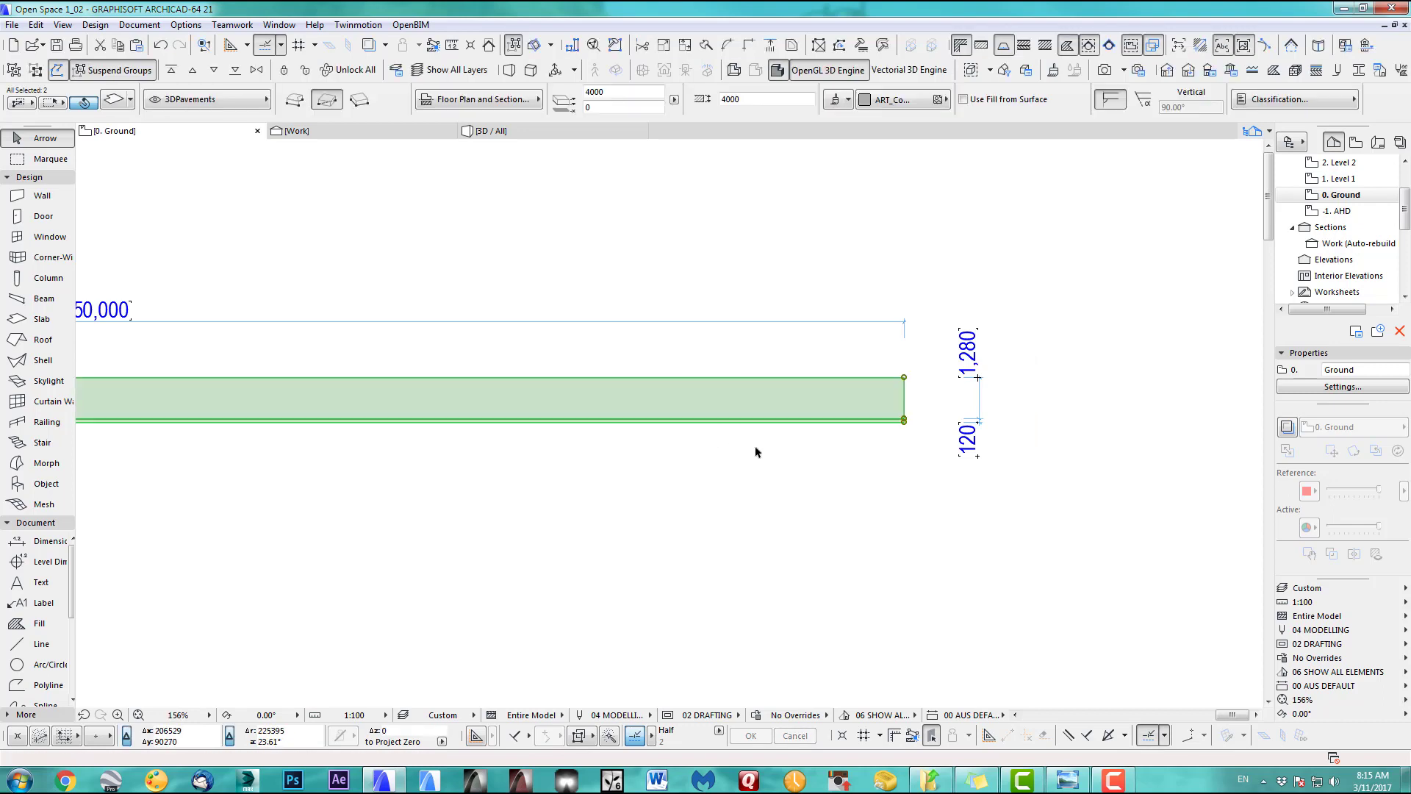
key(F5)
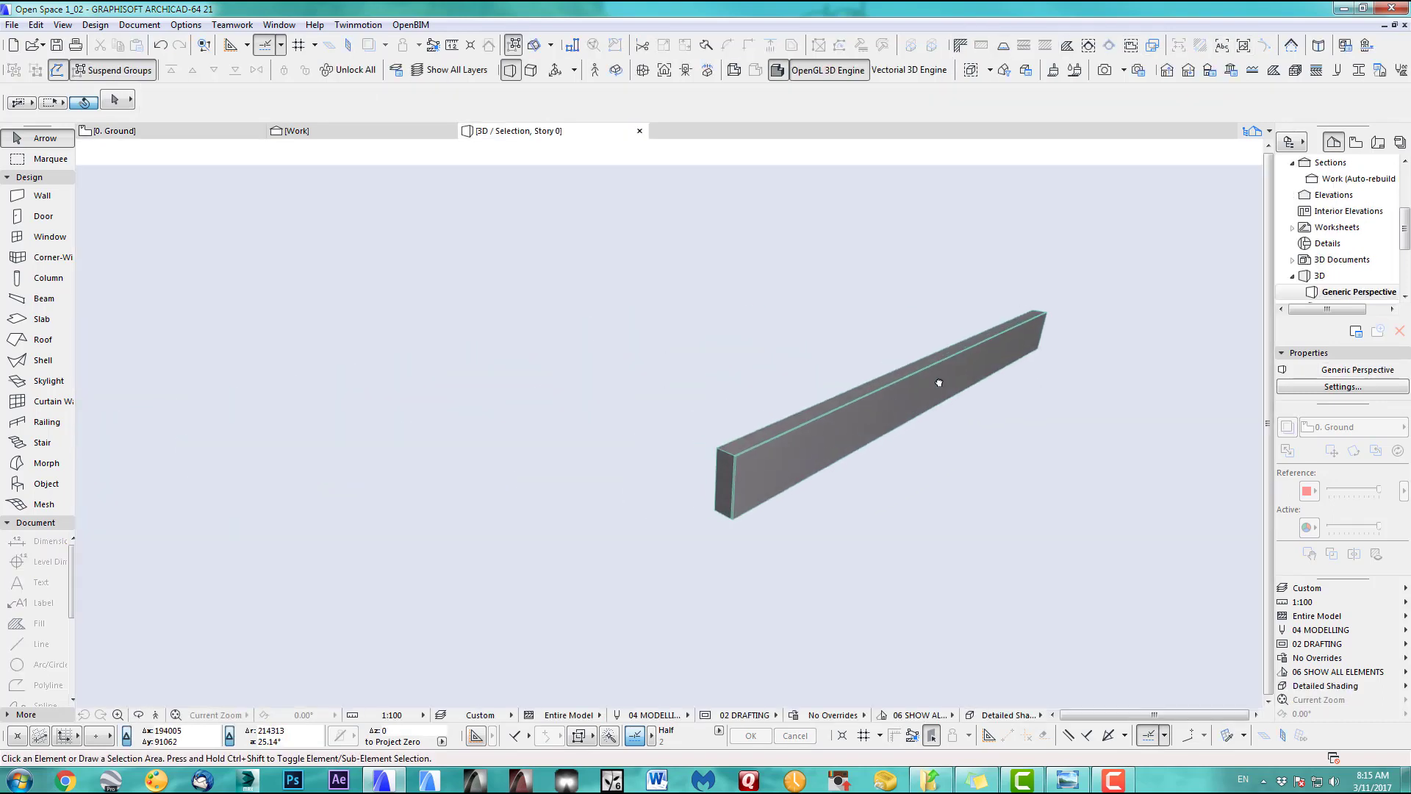
scroll(939, 383, up, 10)
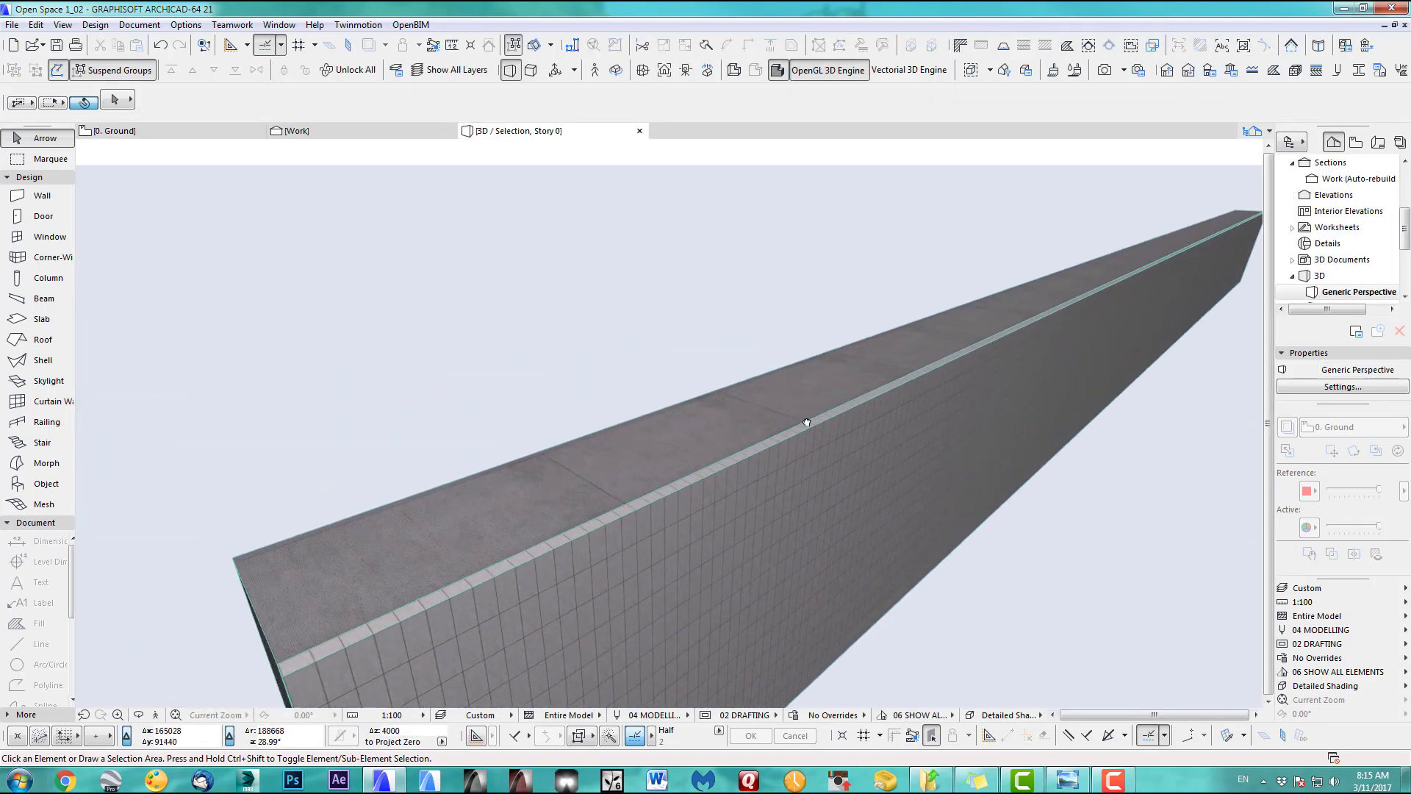
shift+middle_drag(806, 422, 478, 531)
middle_drag(566, 513, 698, 476)
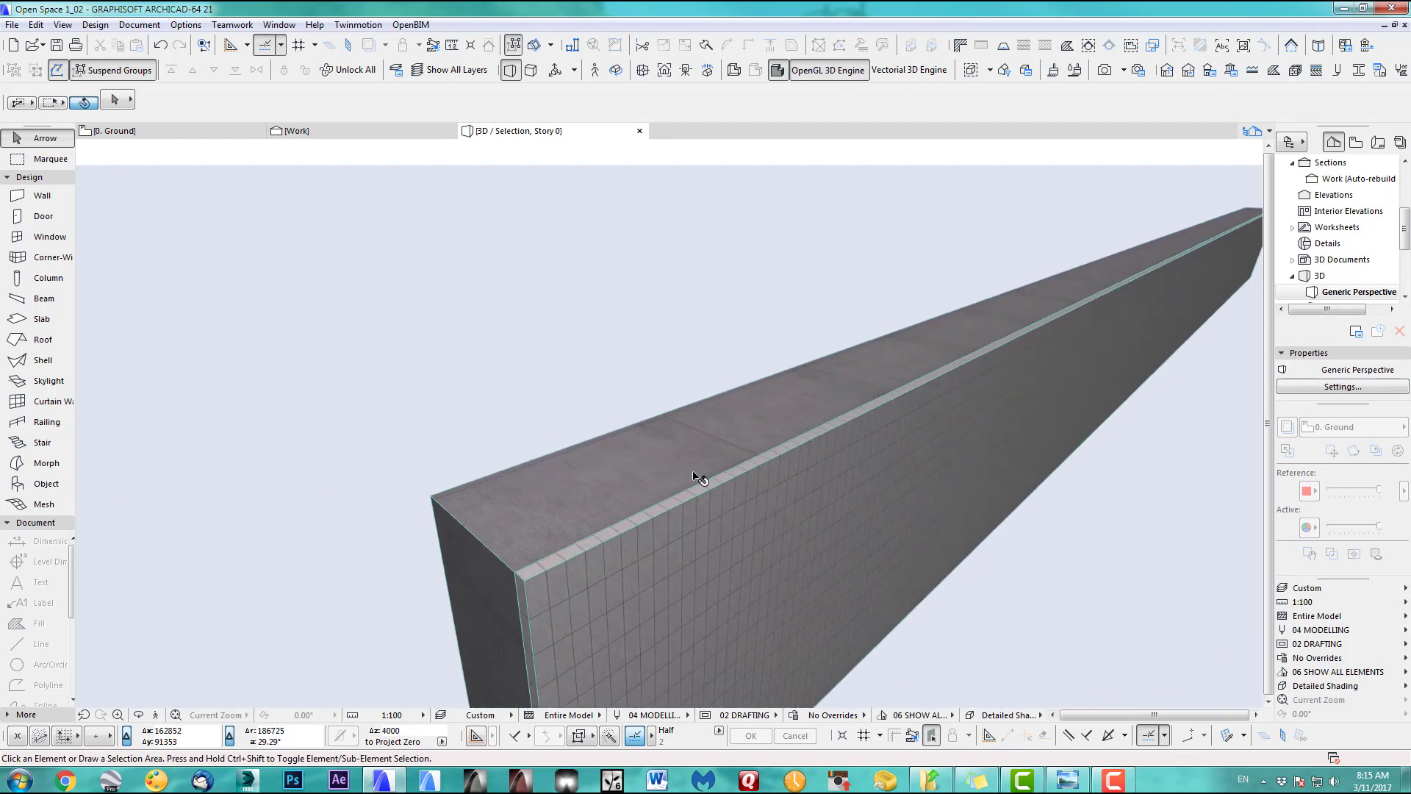
shift+middle_drag(545, 514, 757, 545)
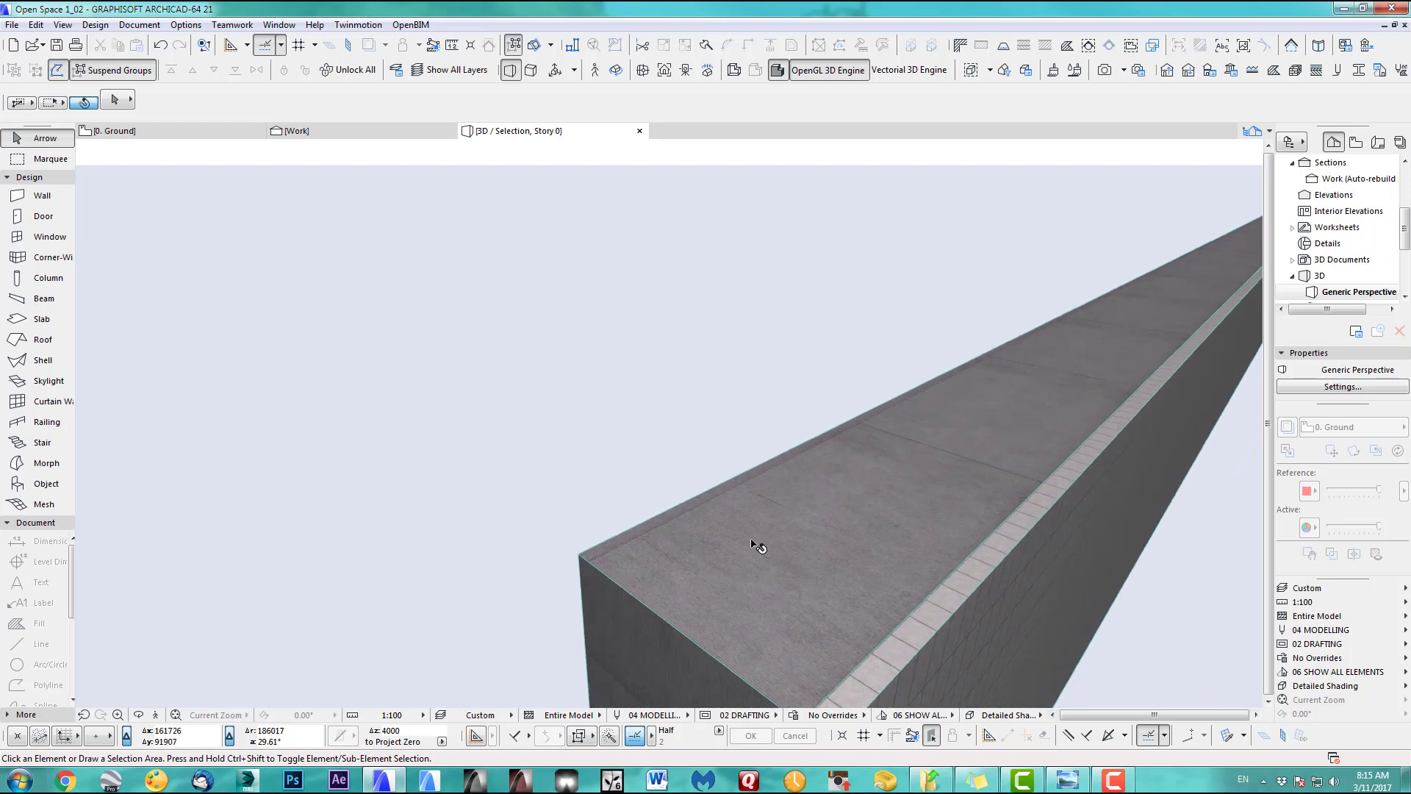
shift+middle_drag(853, 477, 680, 502)
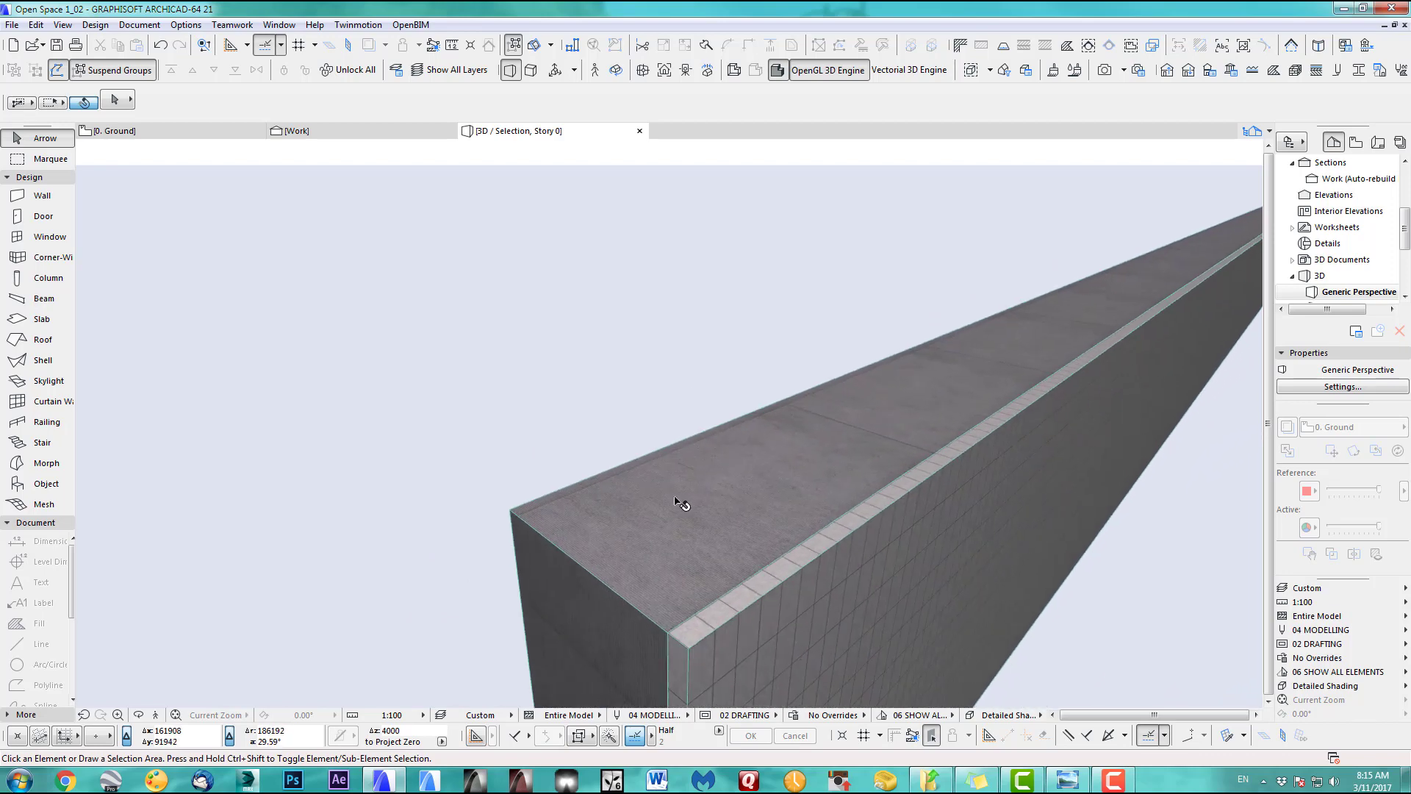
Change the vertical texture size of the wide slab's ART_Concrete1 surface and check the result in 3D
click(681, 504)
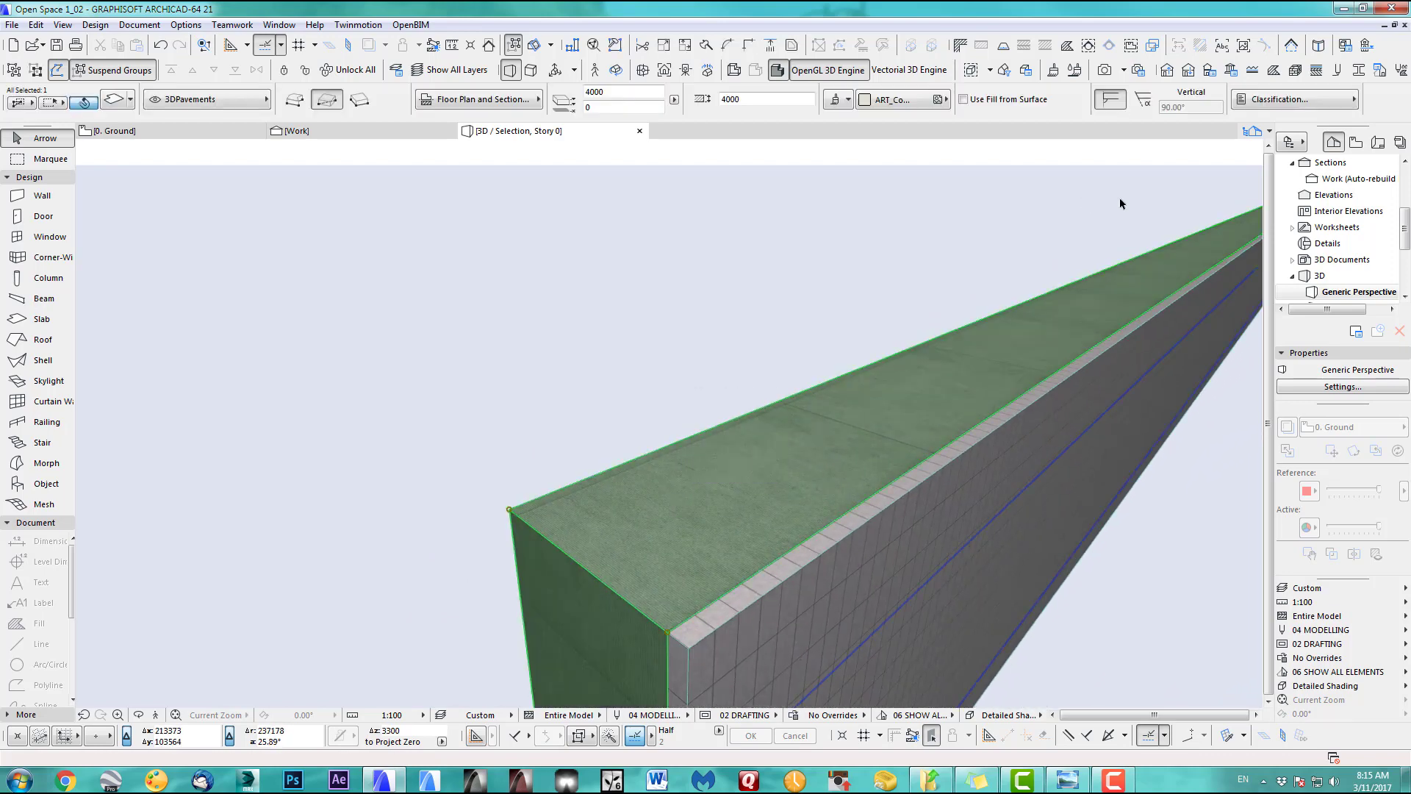
click(886, 101)
click(887, 100)
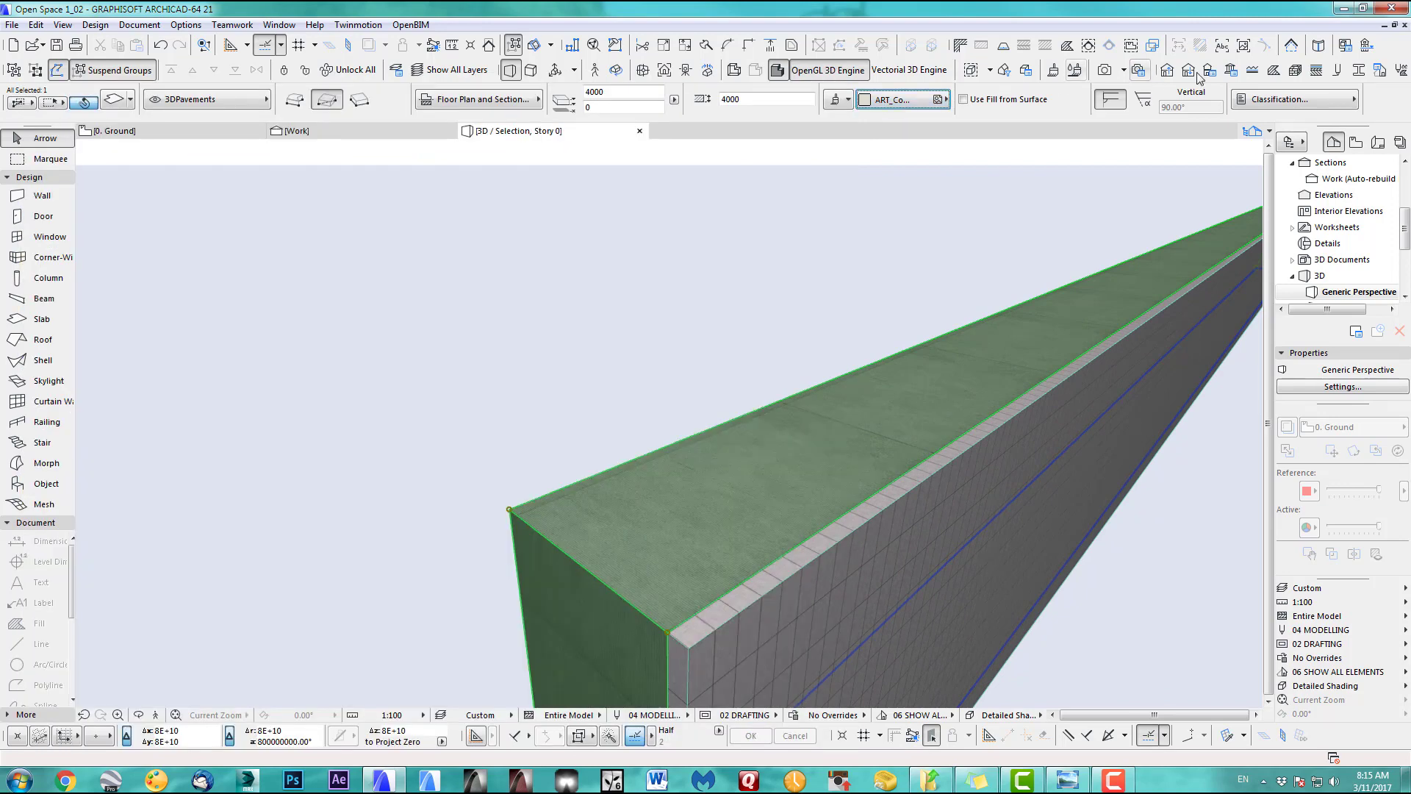
click(1055, 71)
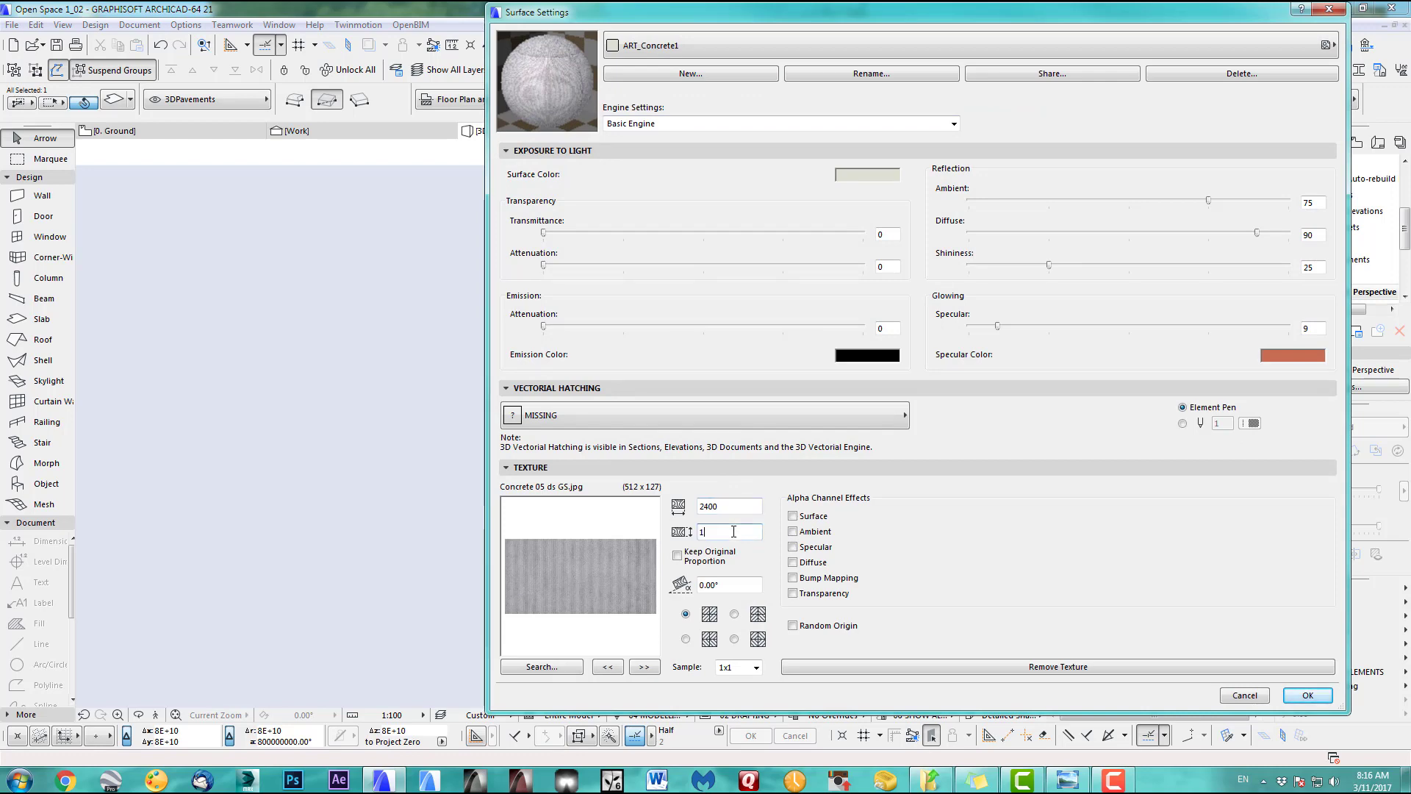
click(1307, 695)
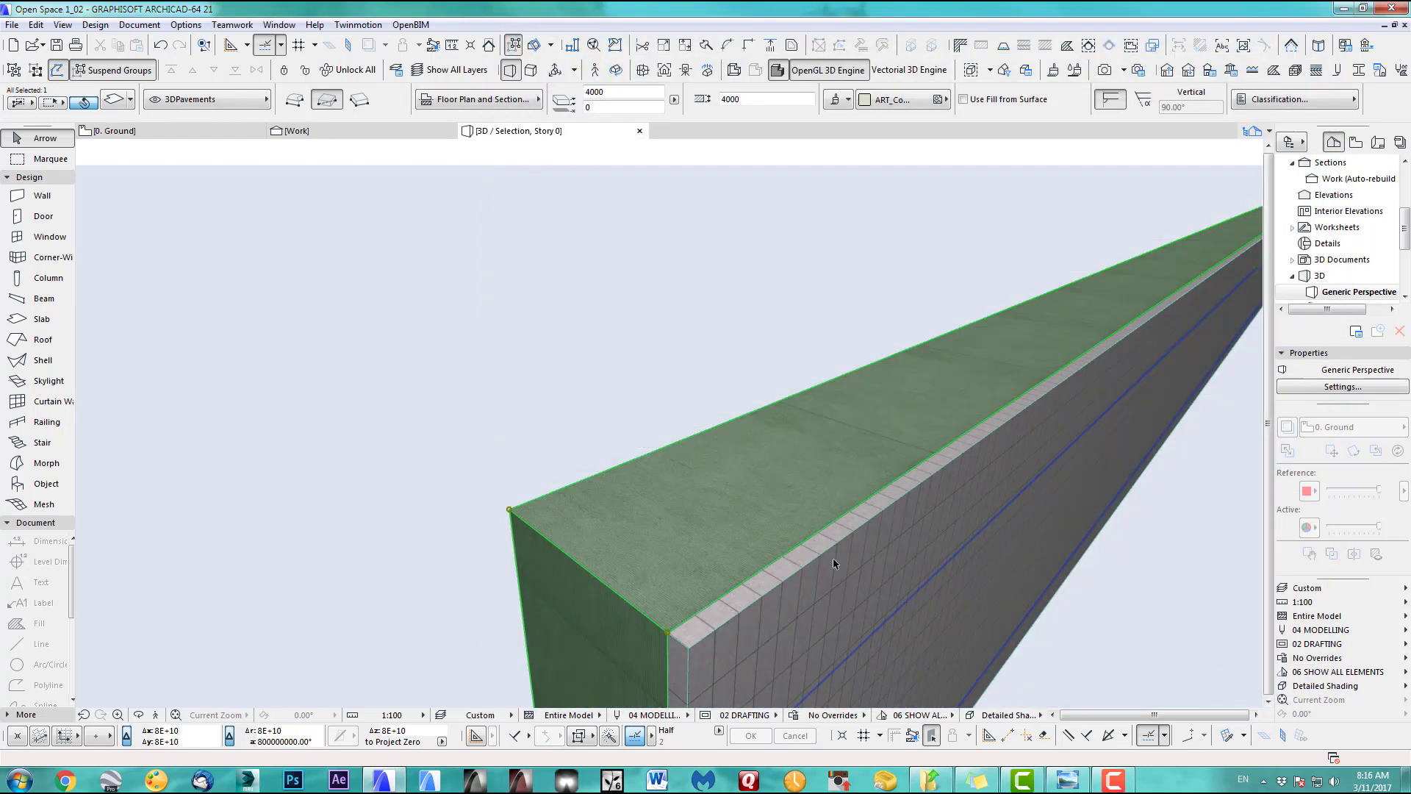
click(598, 419)
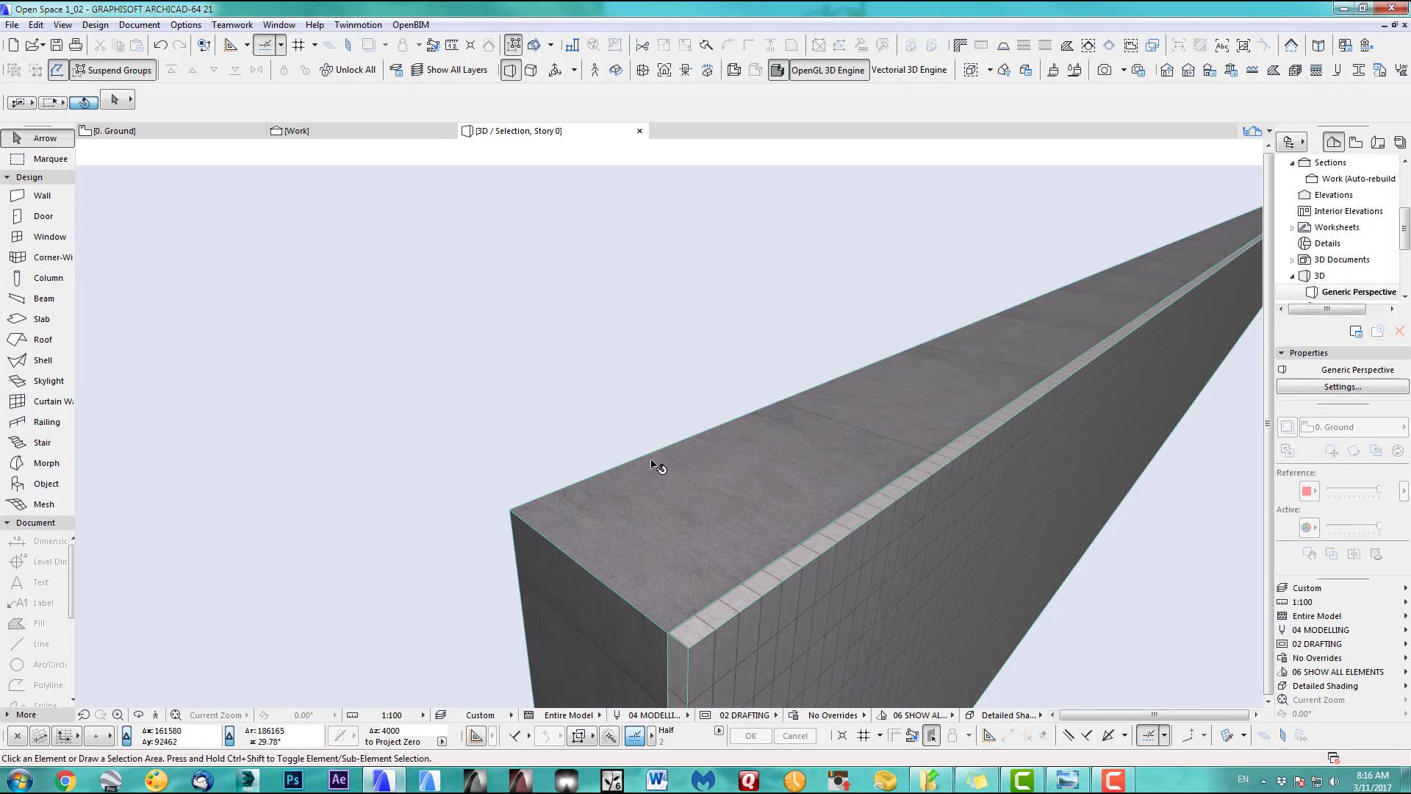
drag(658, 467, 580, 467)
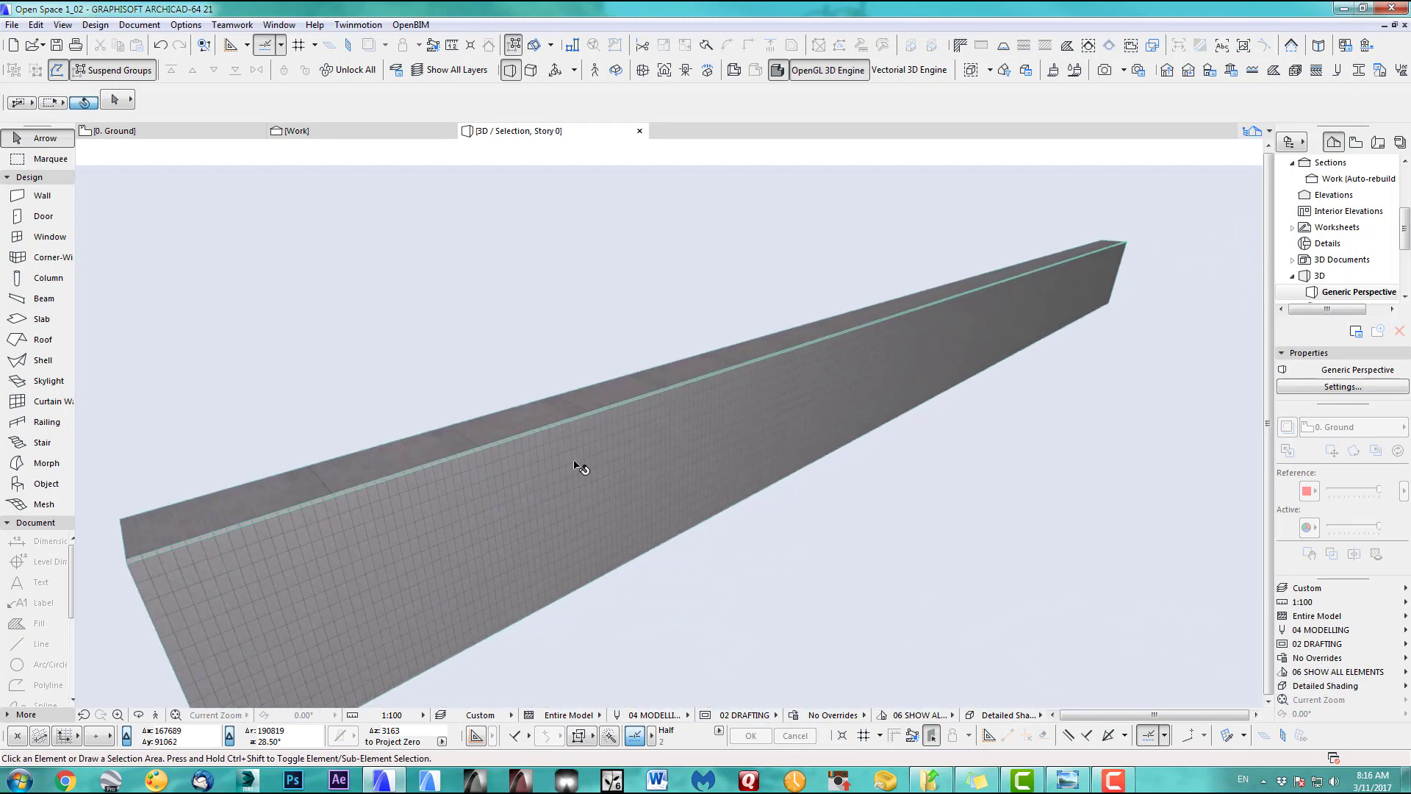
Set up Multiply by dragging for both strip slabs on the floor plan, using Spread with 1400 spacing and no path picking
key(F2)
scroll(761, 564, down, 5)
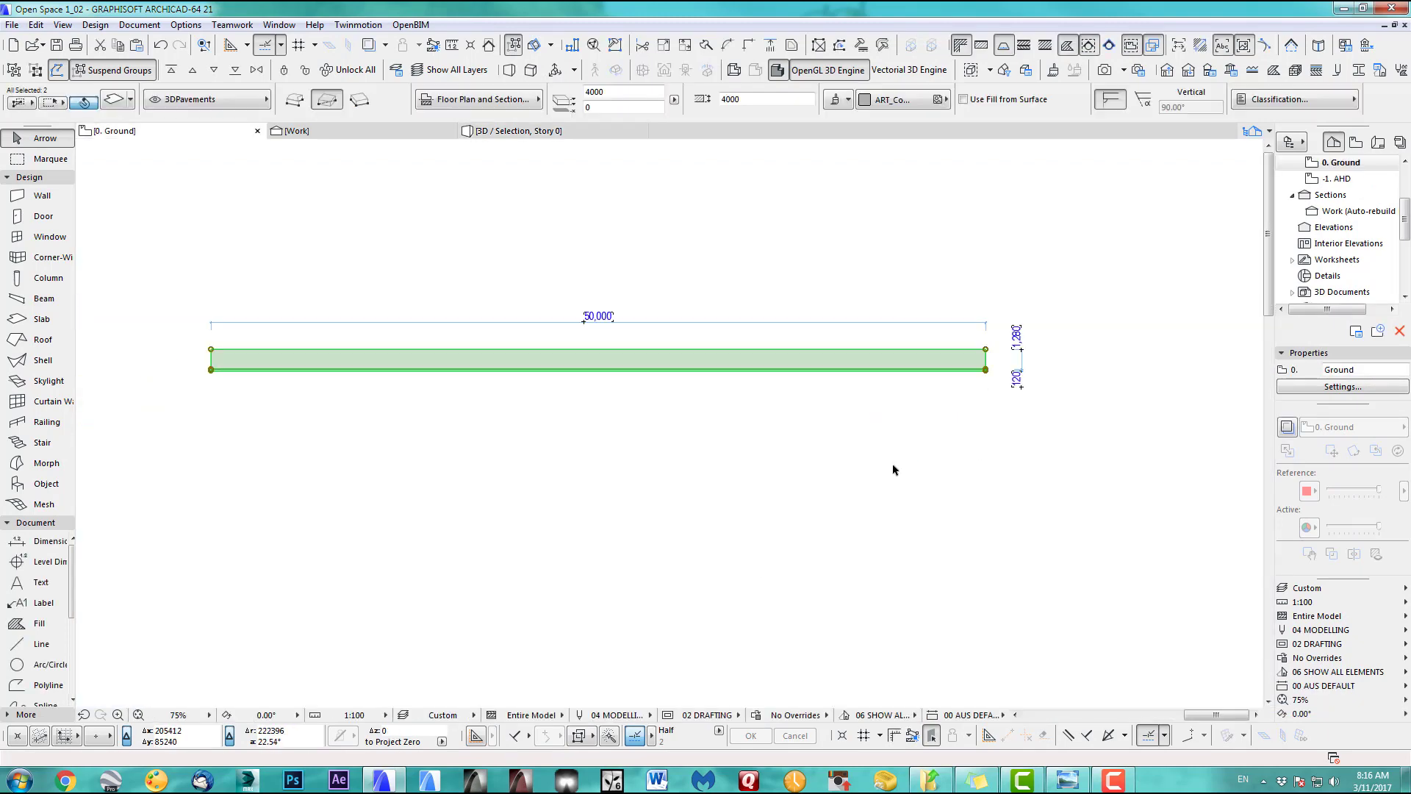
middle_drag(831, 316, 865, 365)
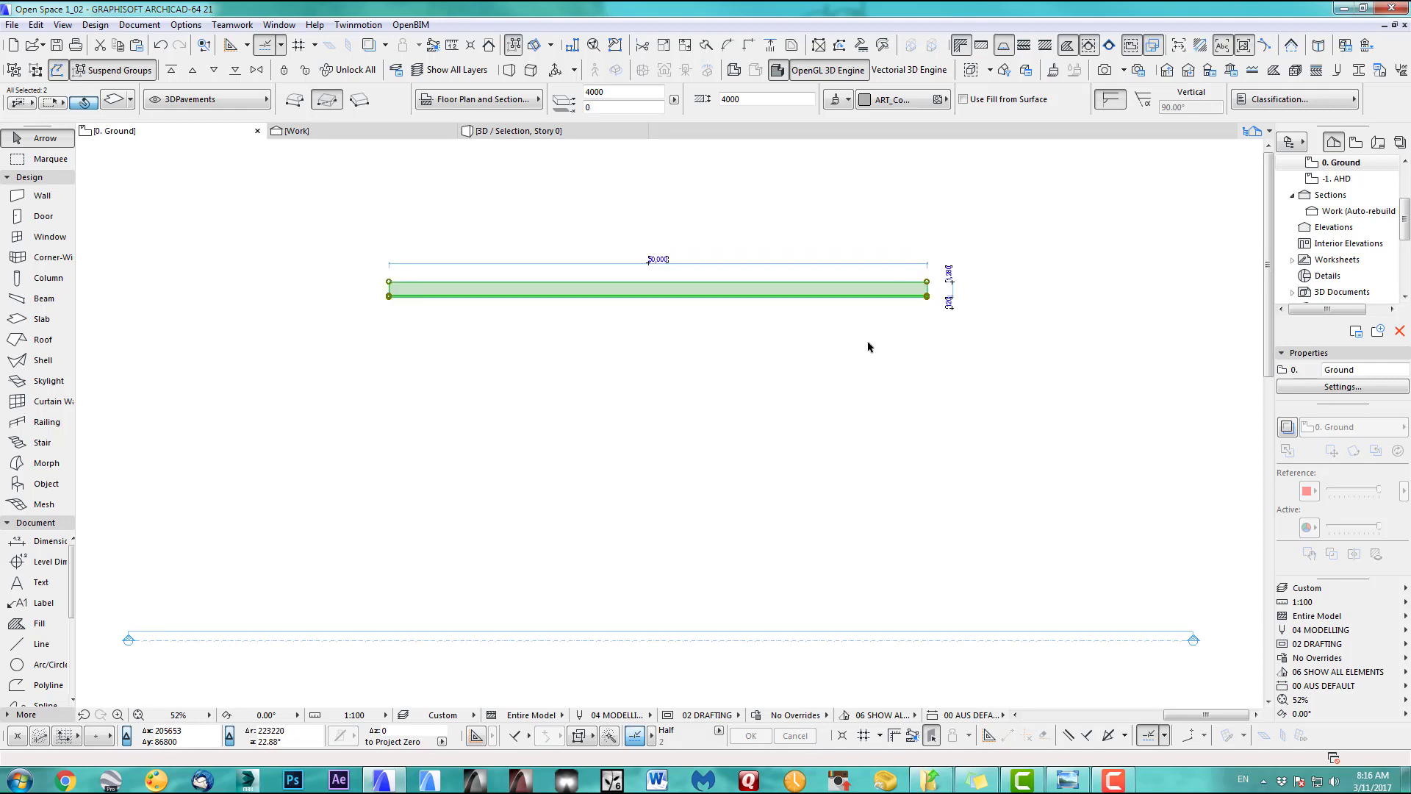
key(ctrl+u)
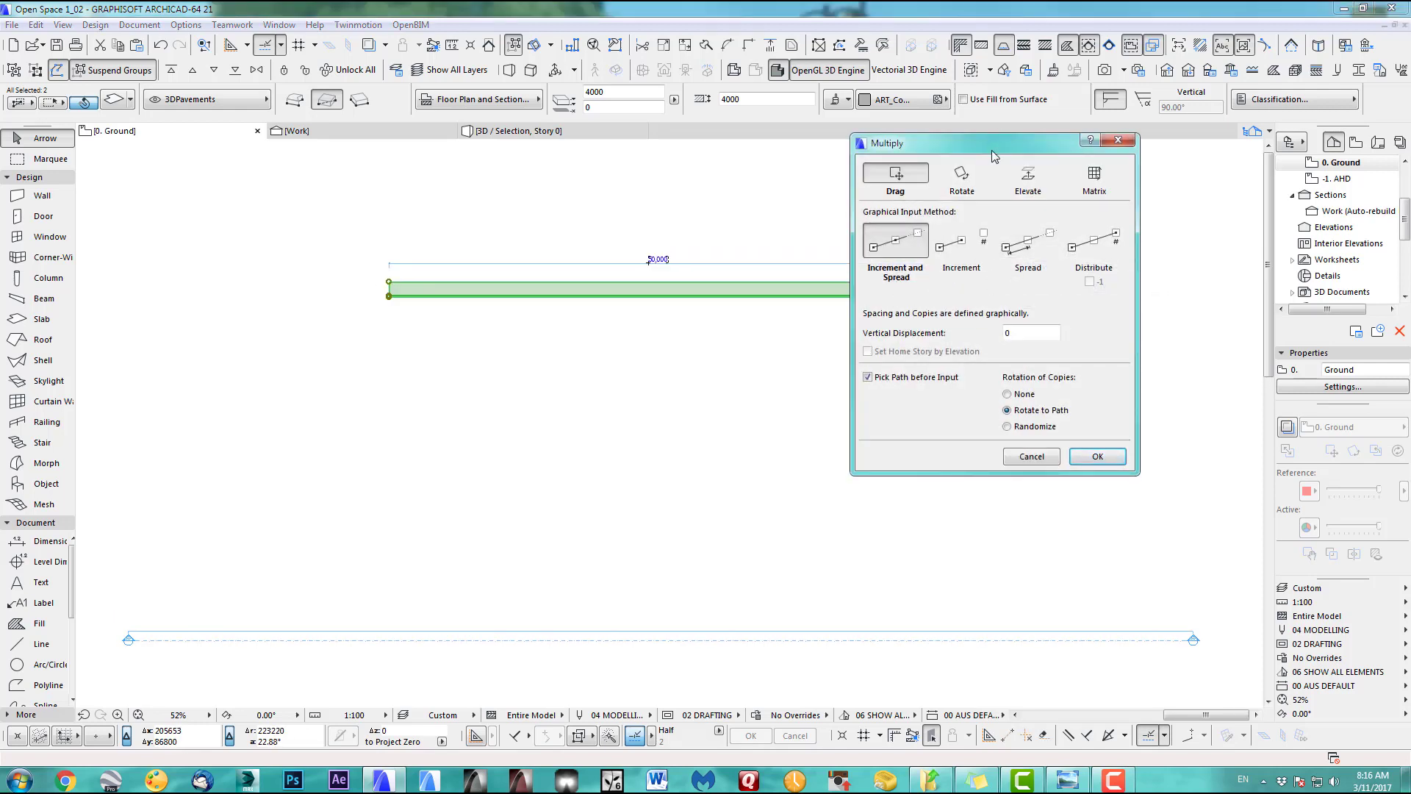
drag(993, 156, 834, 375)
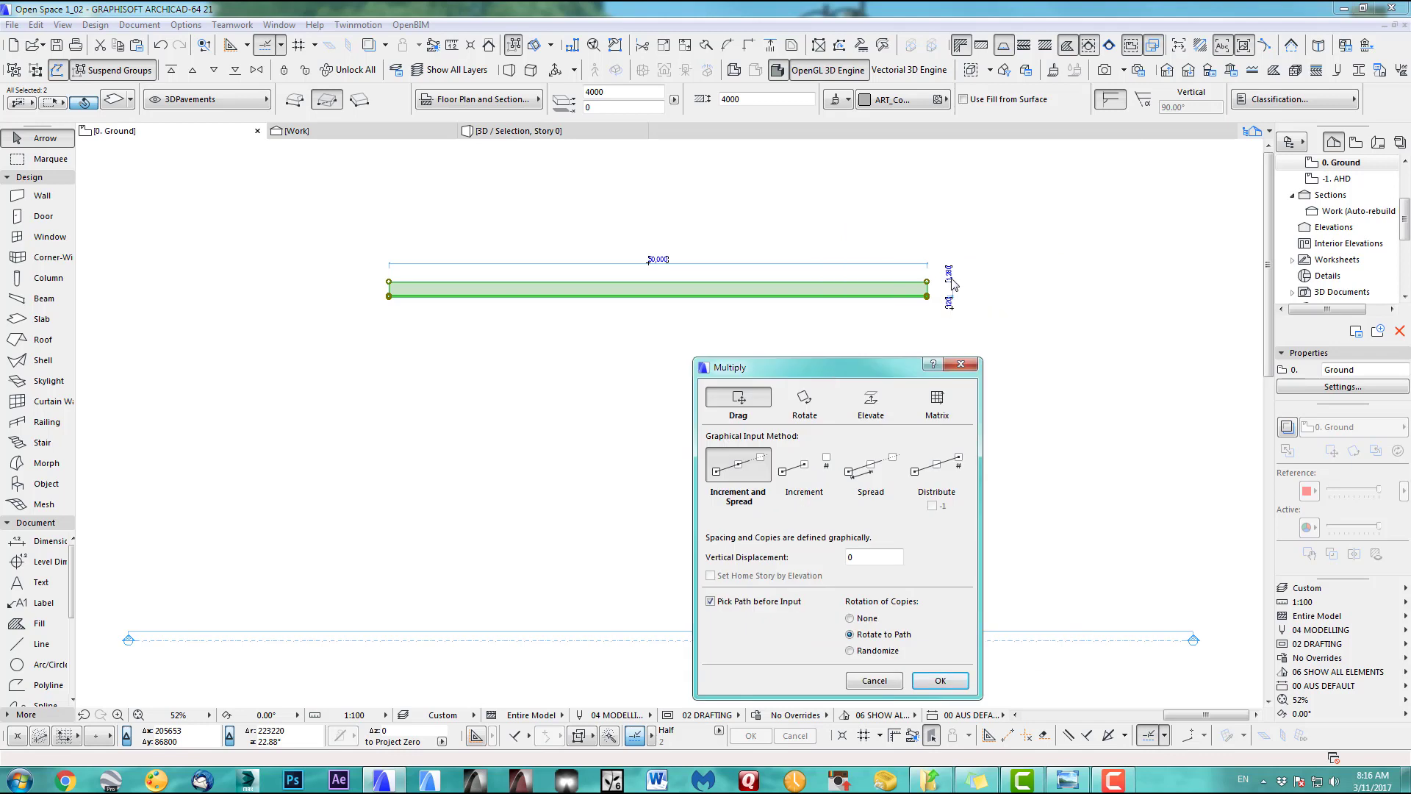
click(873, 468)
double_click(868, 537)
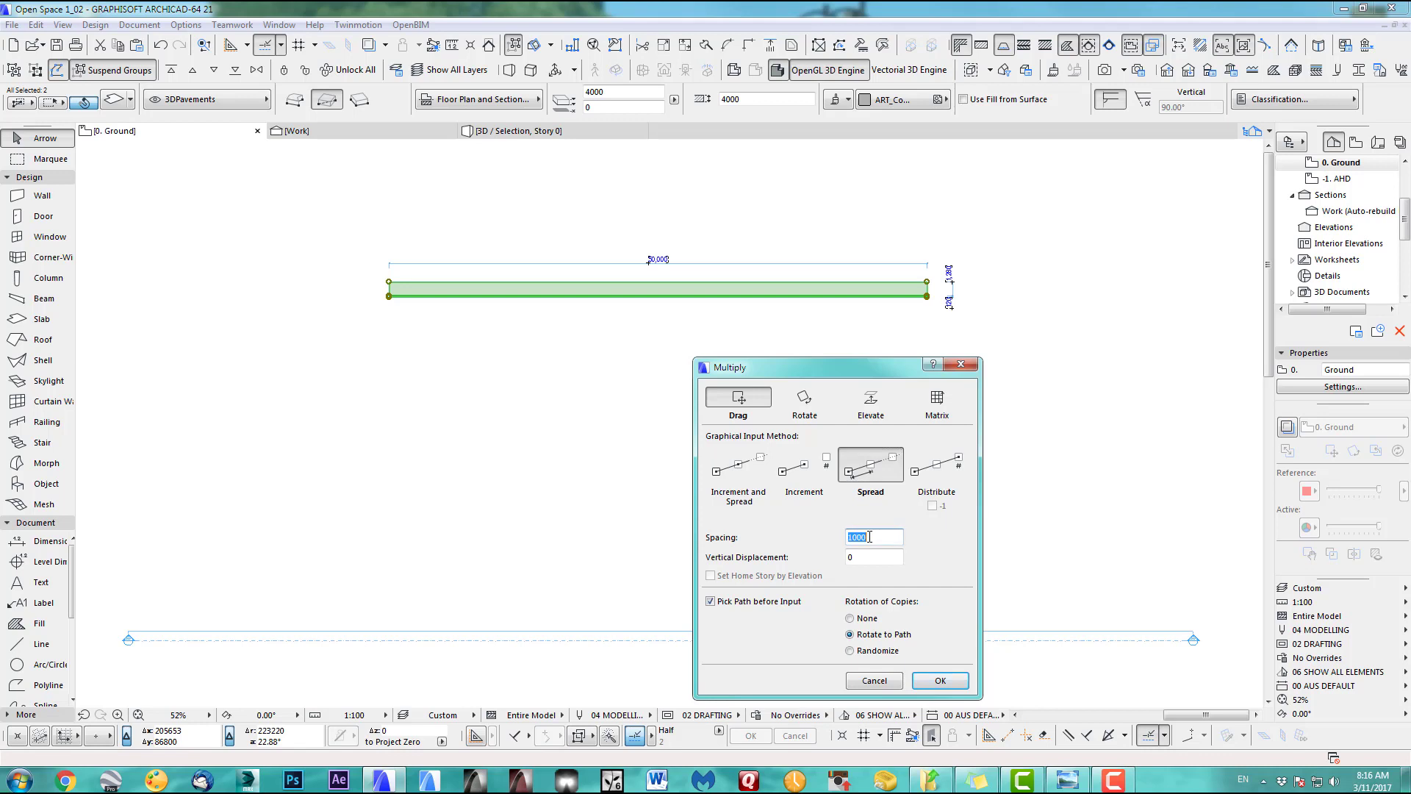
click(748, 603)
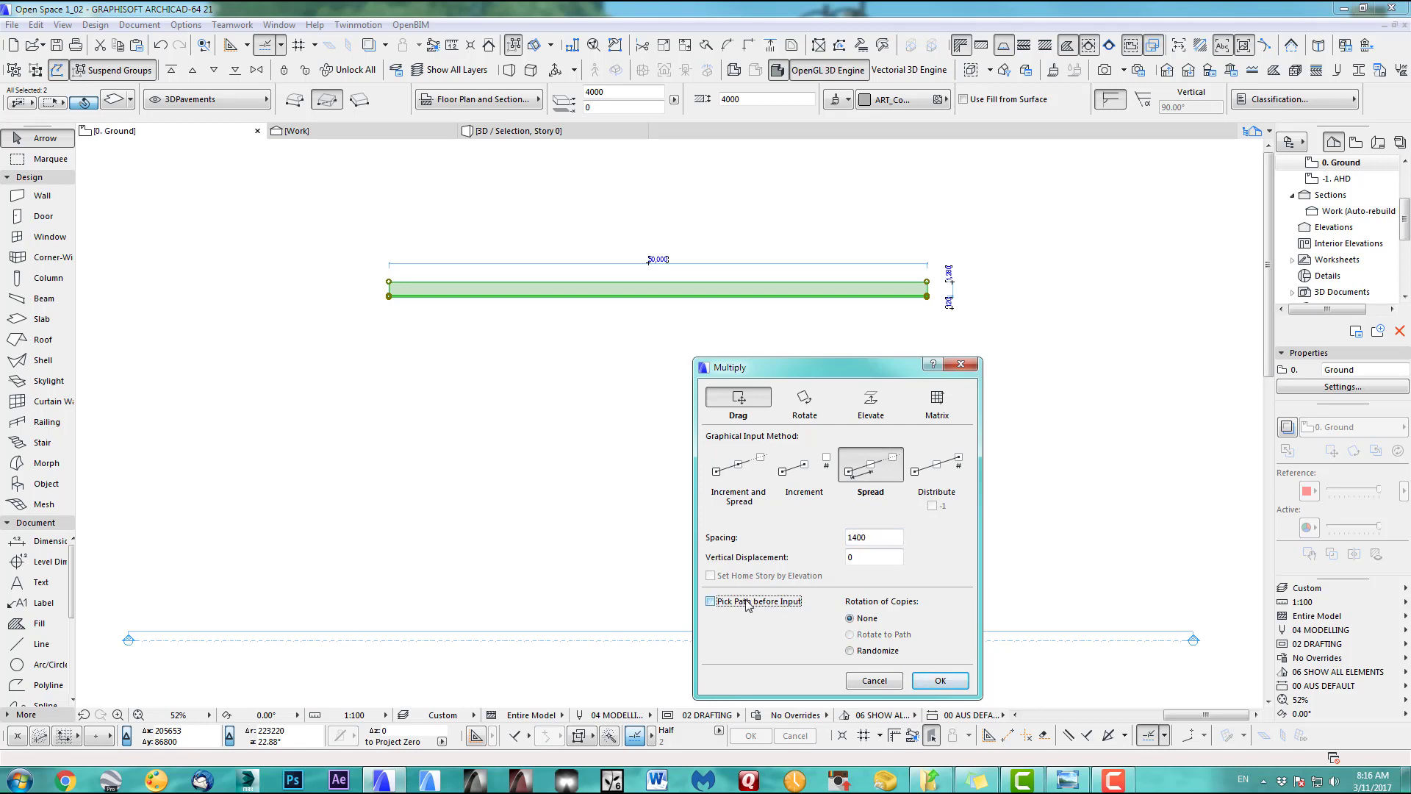
click(940, 680)
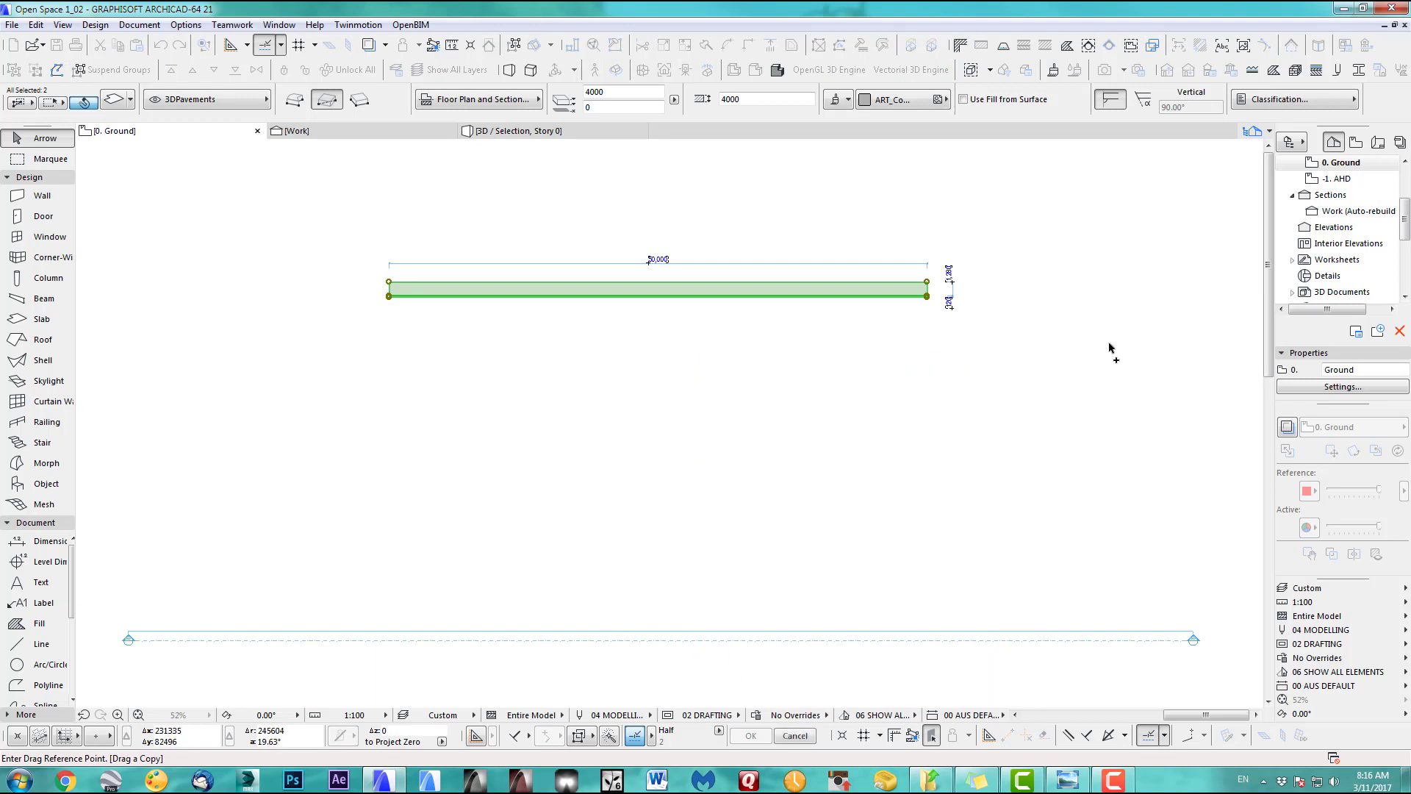
Spread the strip copies straight down the plan from the strip's upper right end over about 38 m
click(937, 282)
scroll(926, 625, down, 4)
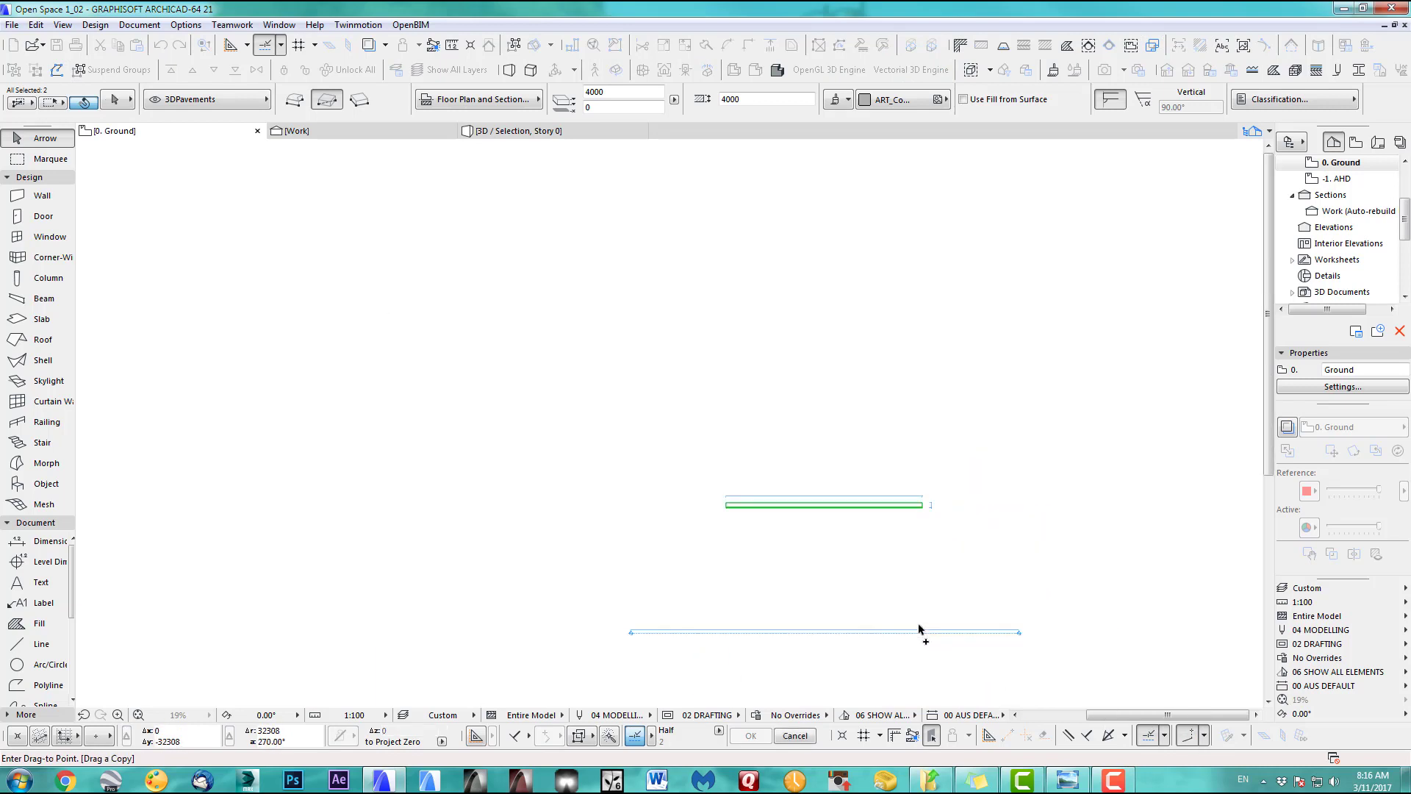
middle_drag(920, 630, 881, 475)
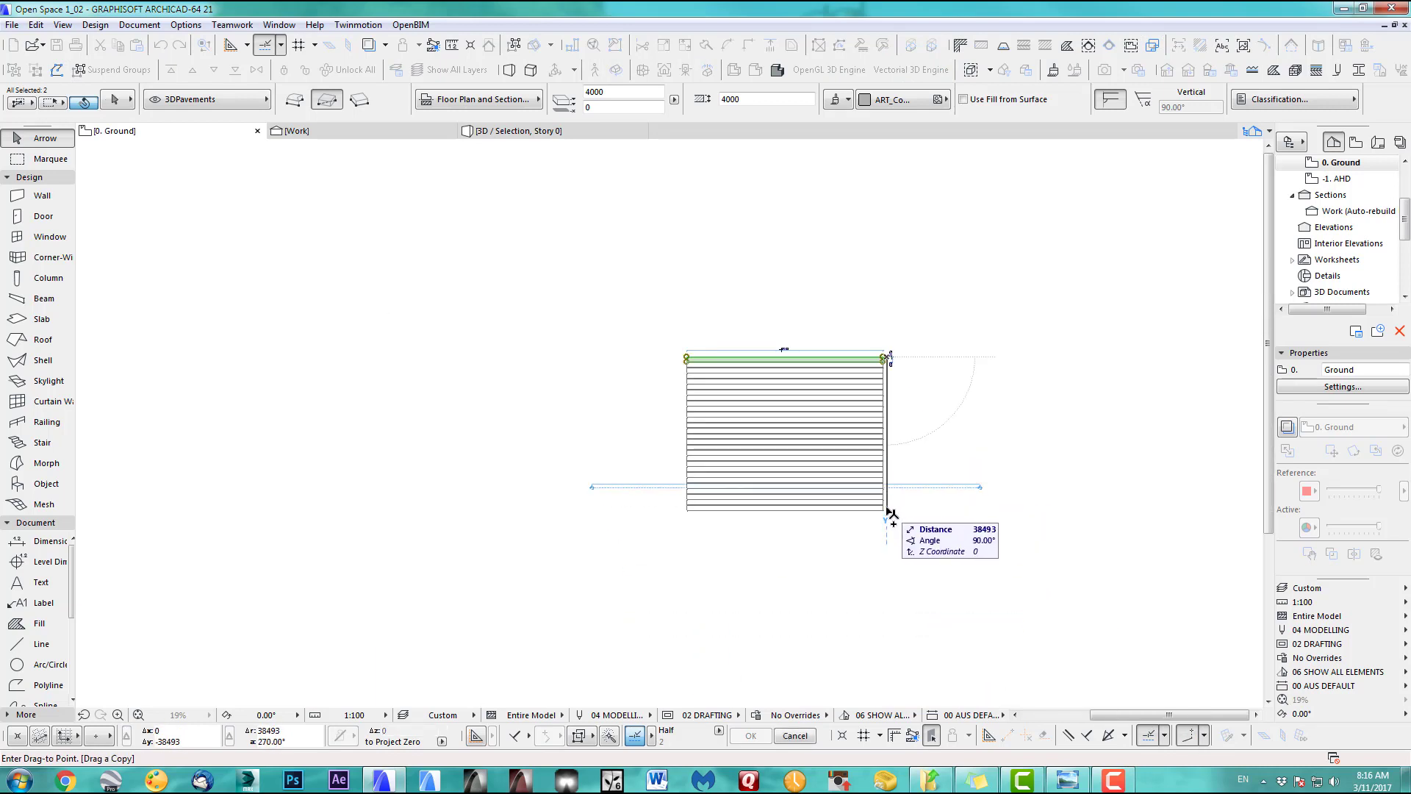
click(888, 507)
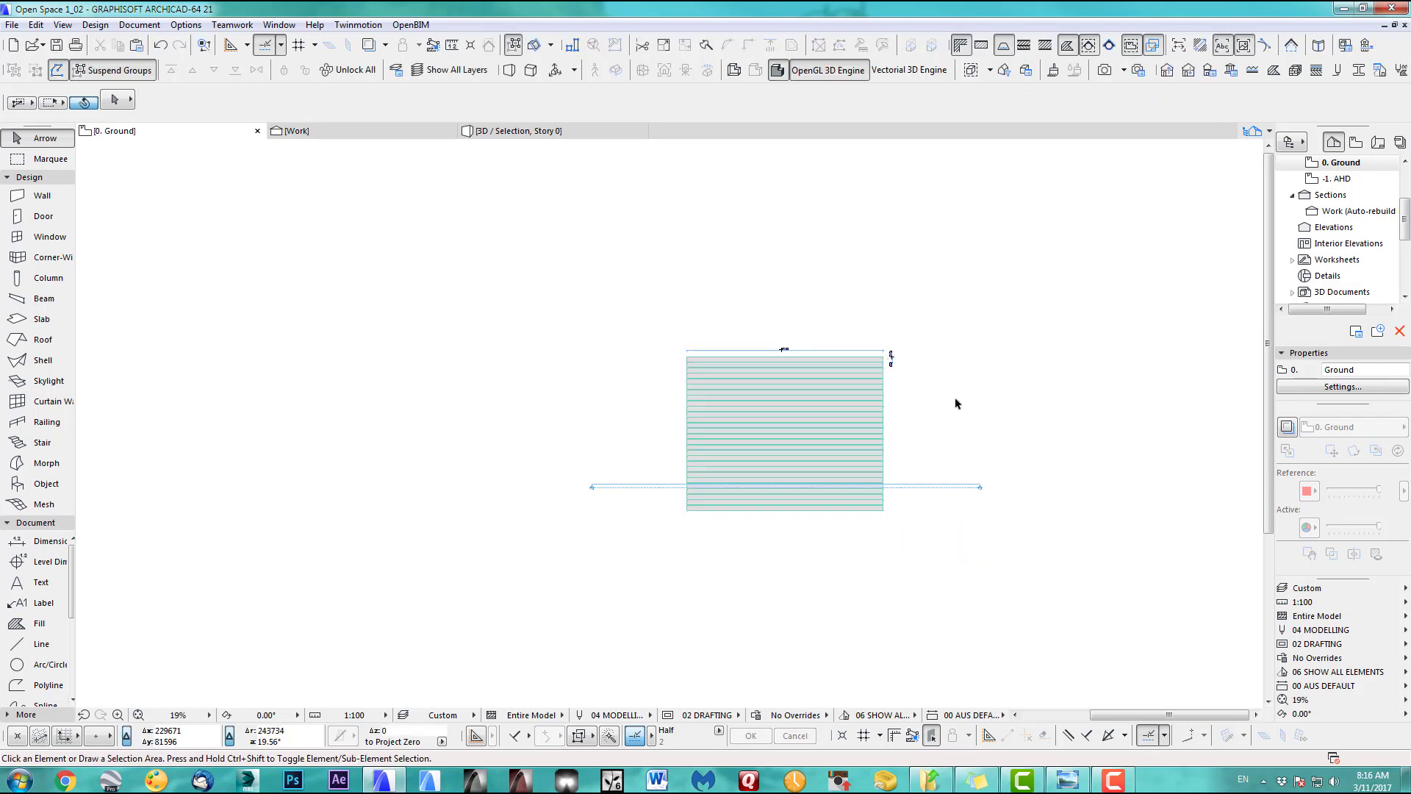
Display the whole multiplied pavement in 3D and examine the rows of strips and the front edge slab
key(F5)
scroll(910, 500, down, 5)
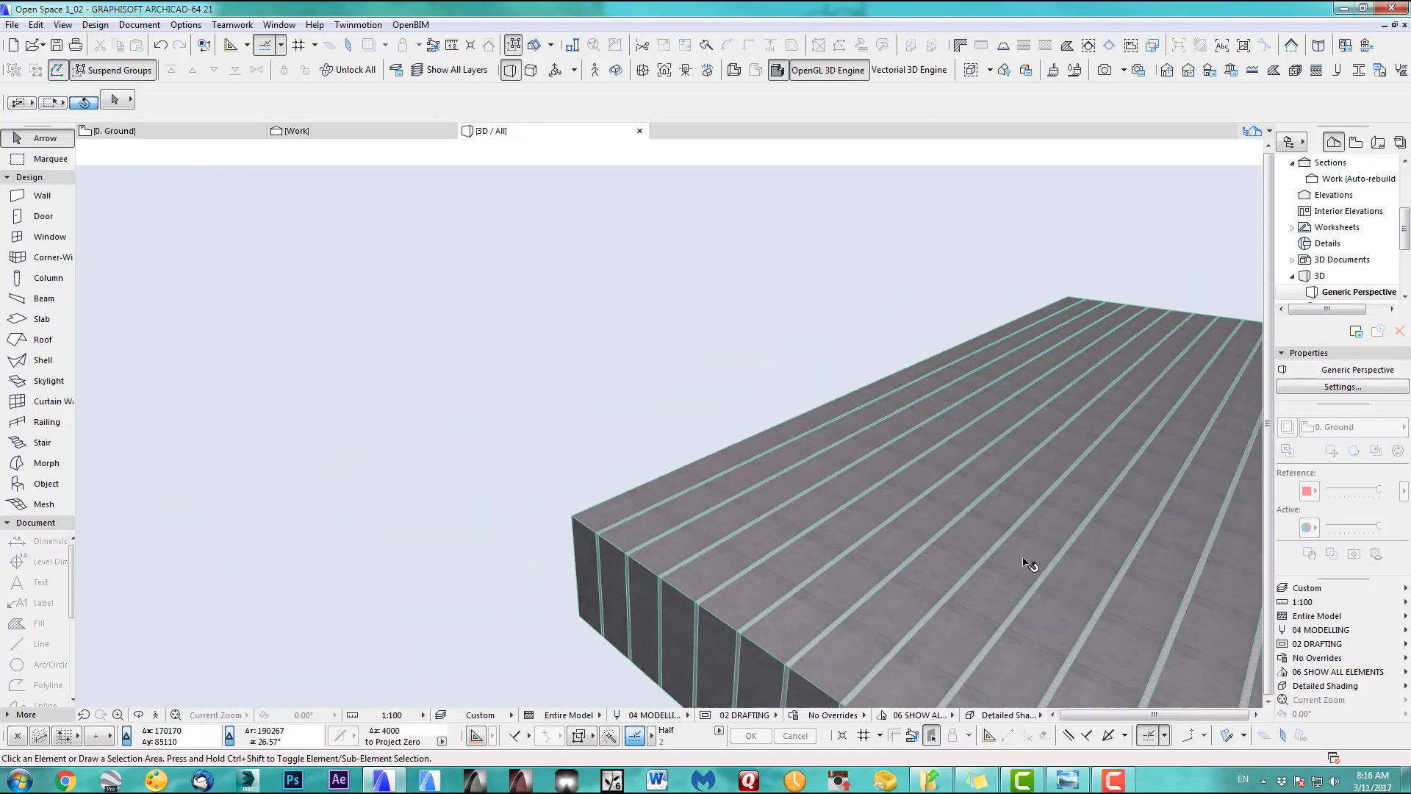
scroll(1023, 563, down, 2)
middle_drag(1023, 562, 742, 450)
scroll(951, 520, down, 3)
middle_drag(951, 520, 737, 439)
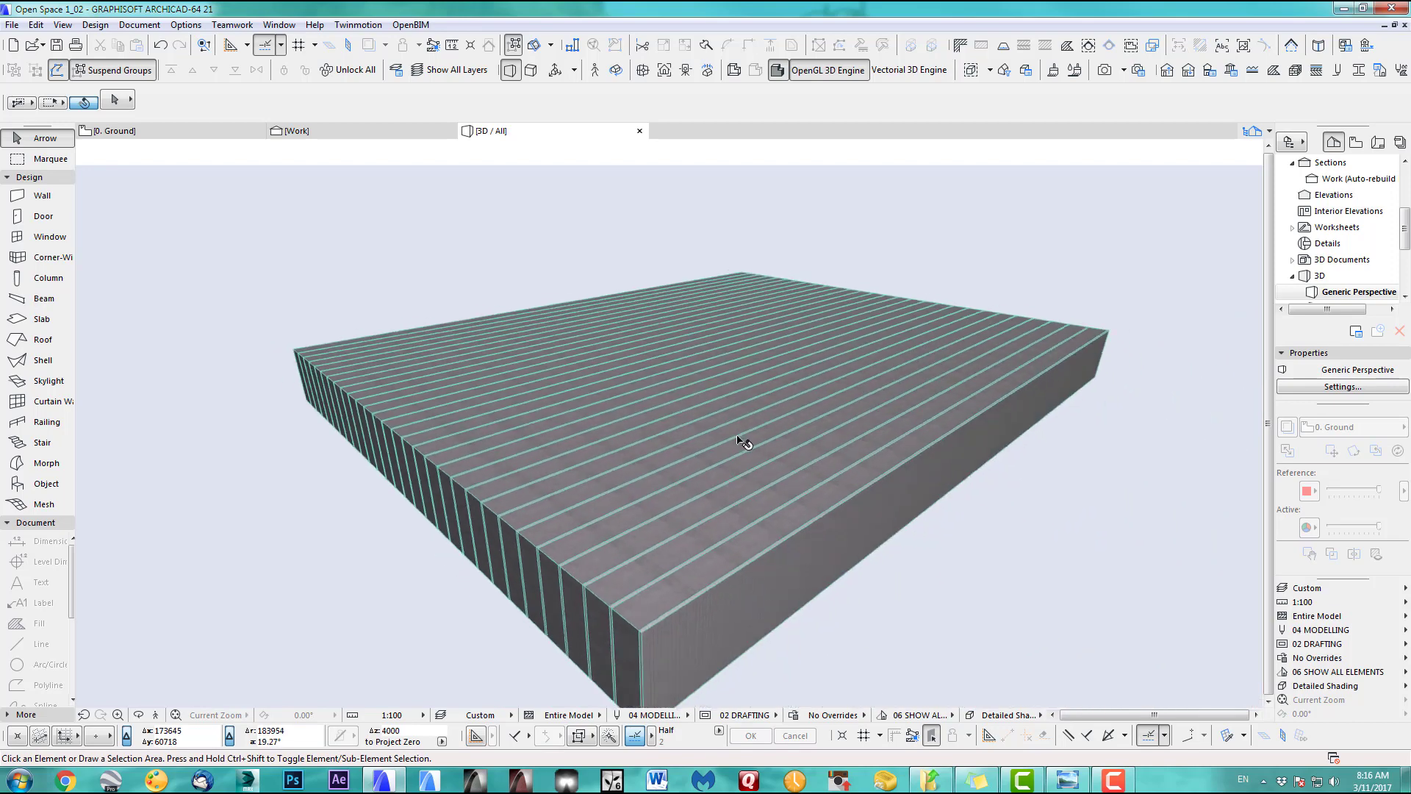
scroll(738, 440, down, 2)
click(734, 567)
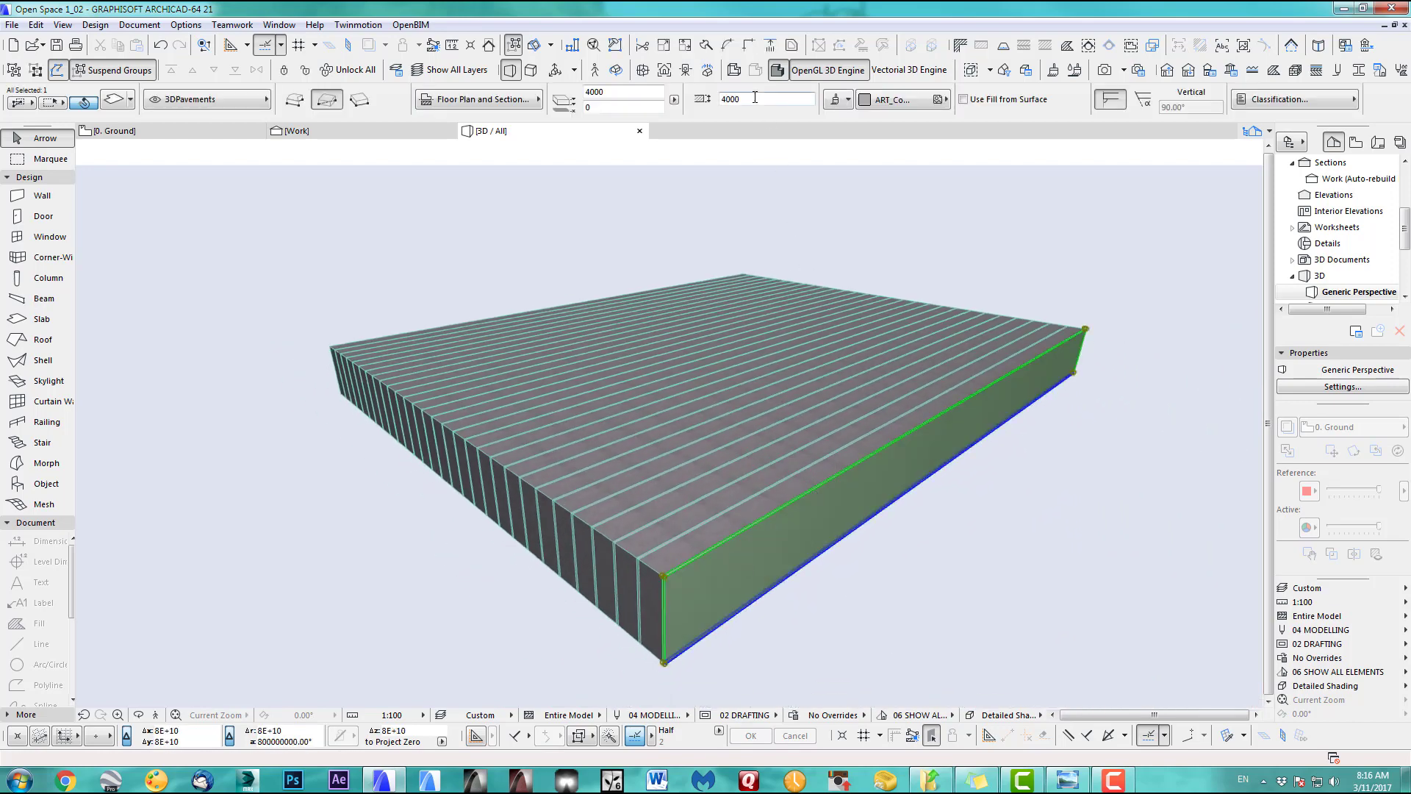
key(Escape)
shift+middle_drag(806, 403, 894, 356)
Return to the Ground floor plan, centre the pavement, and open the Profile Manager
key(F2)
scroll(924, 508, up, 5)
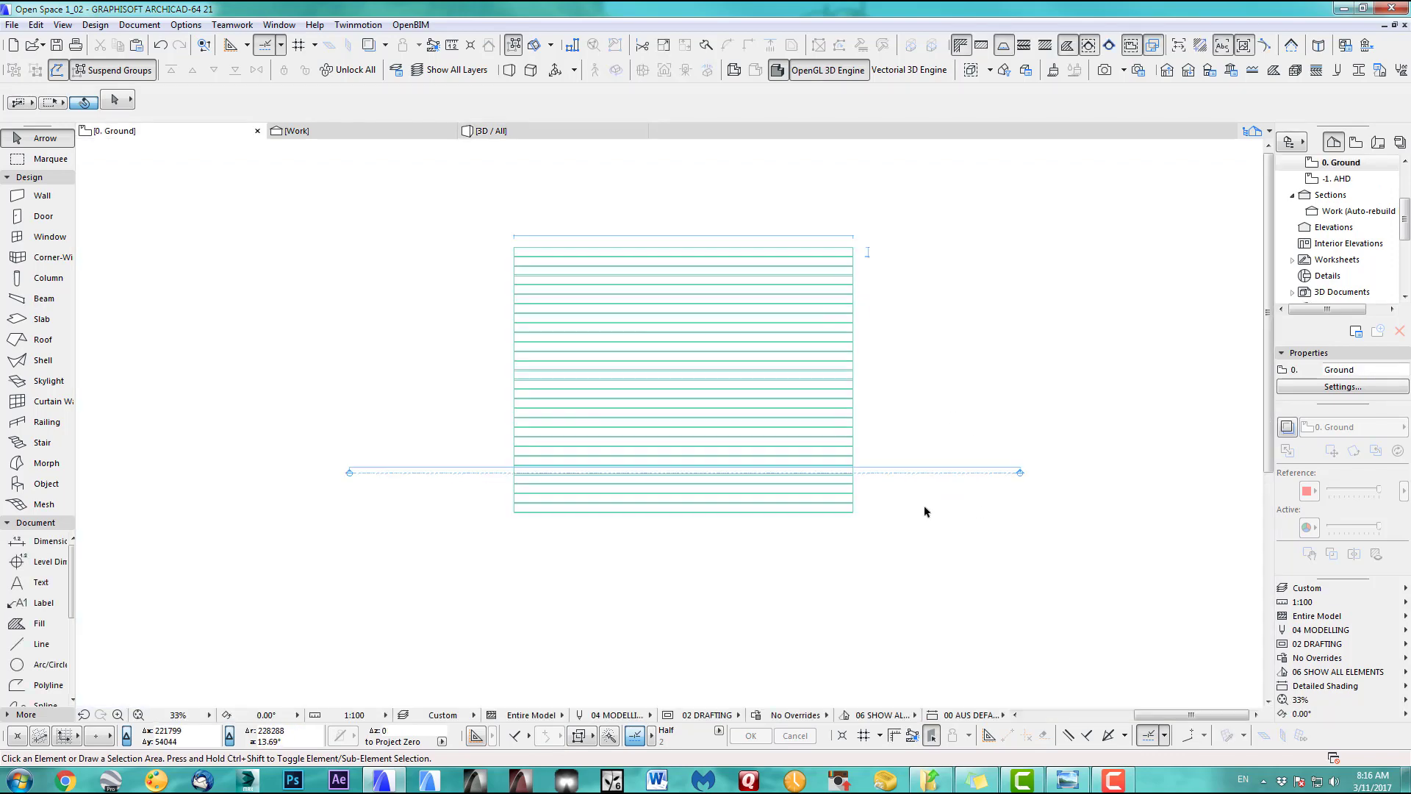
middle_drag(935, 468, 942, 426)
click(1380, 70)
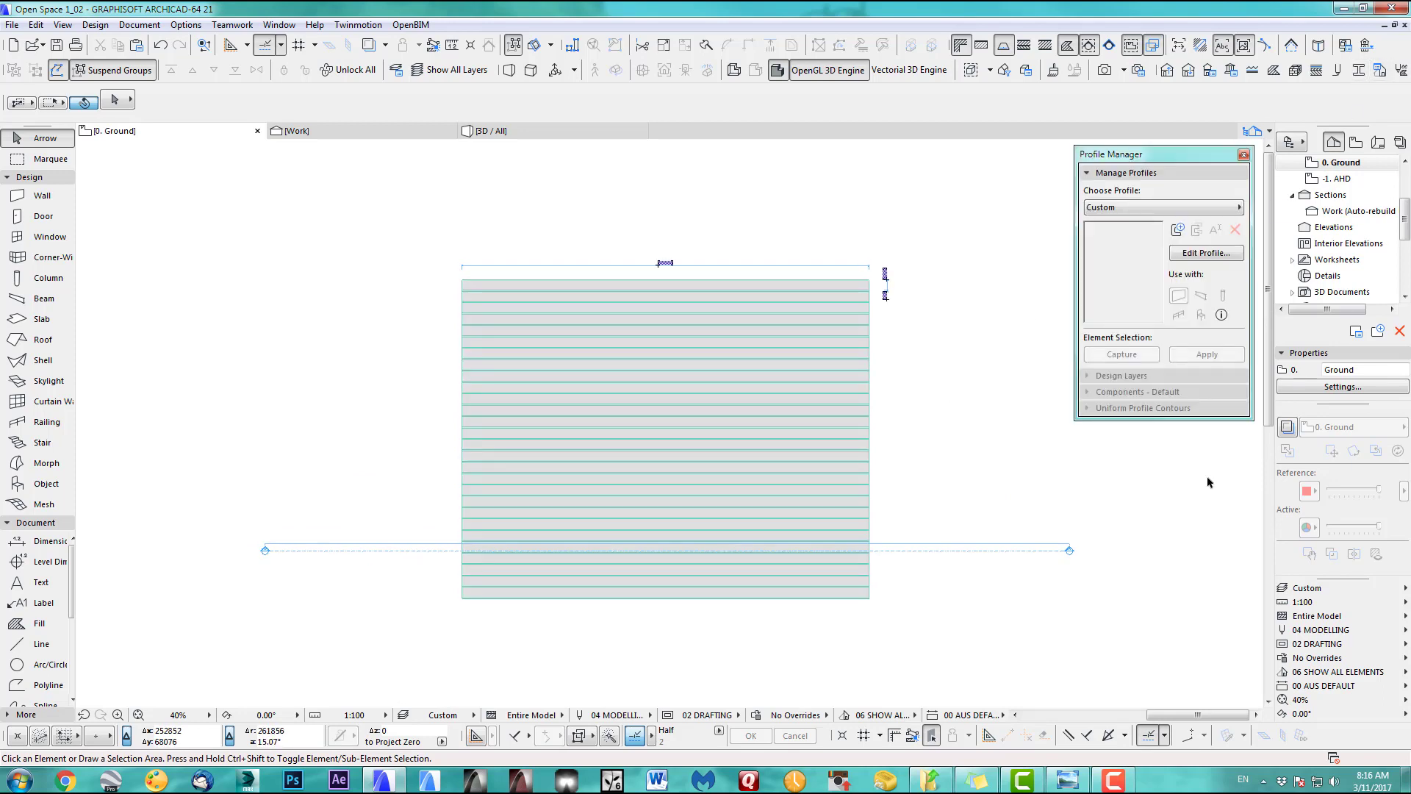
Activate the Morph tool, review its default settings, and accept them
click(45, 465)
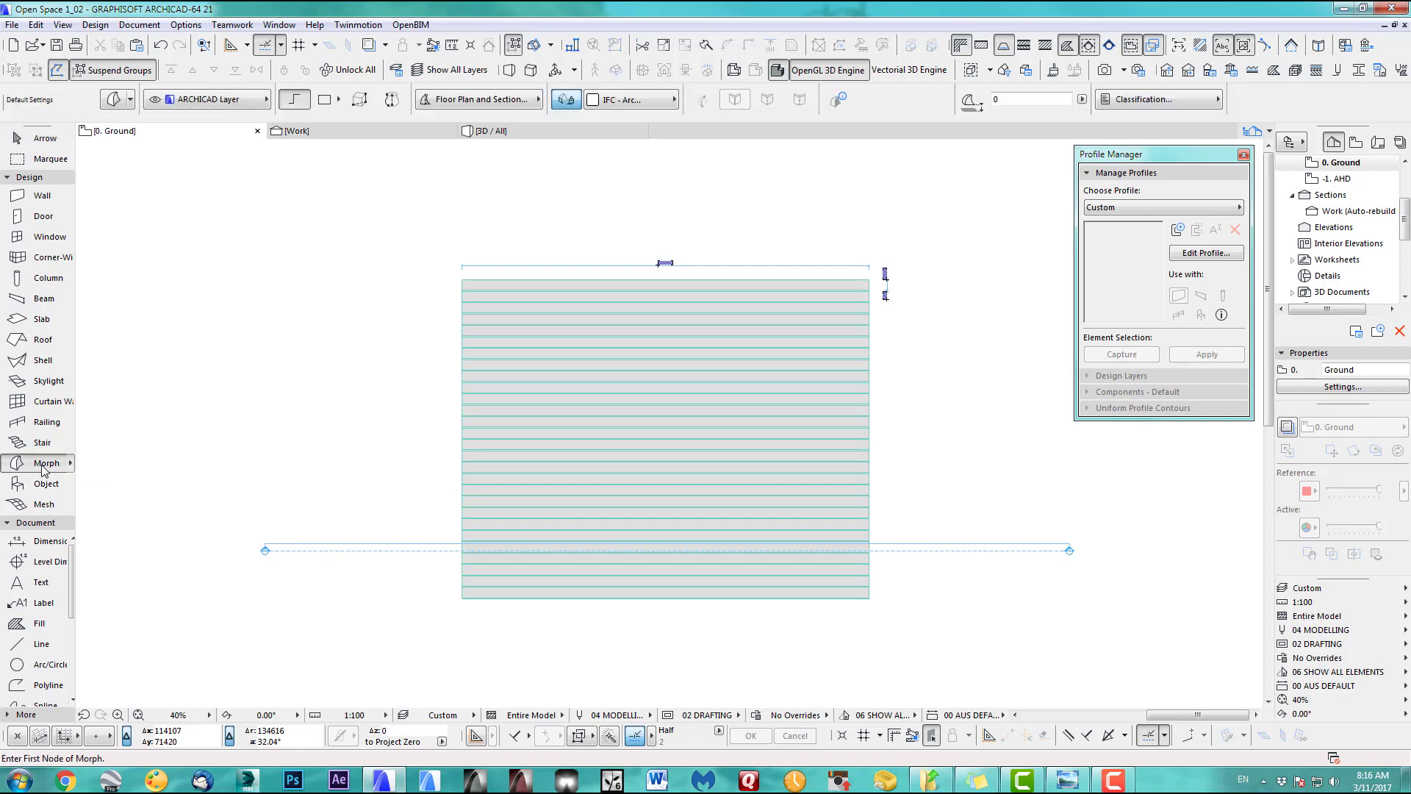
double_click(44, 468)
drag(685, 53, 238, 55)
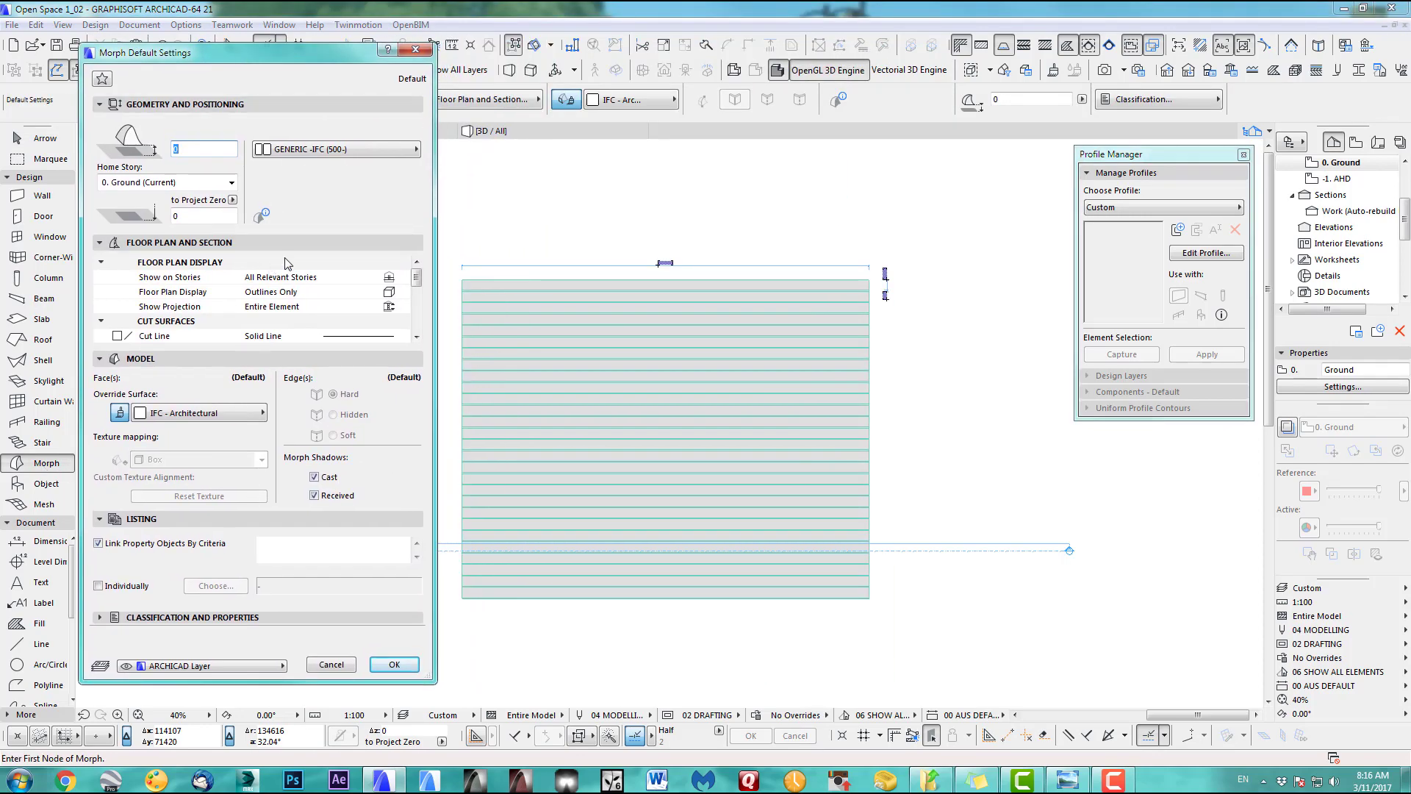
click(1407, 231)
click(396, 668)
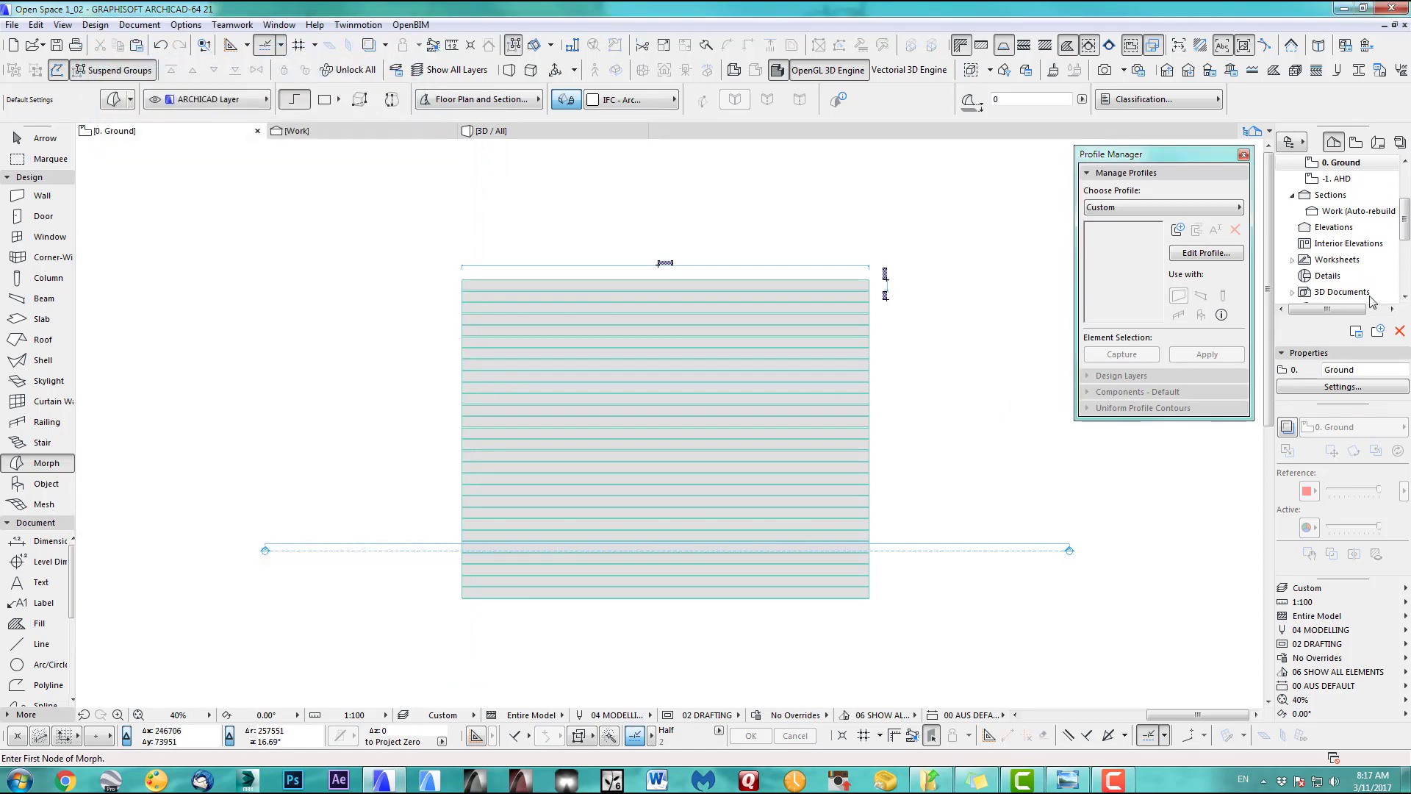
Open the Work section view of the multiplied pavement
scroll(1347, 235, up, 1)
click(1346, 227)
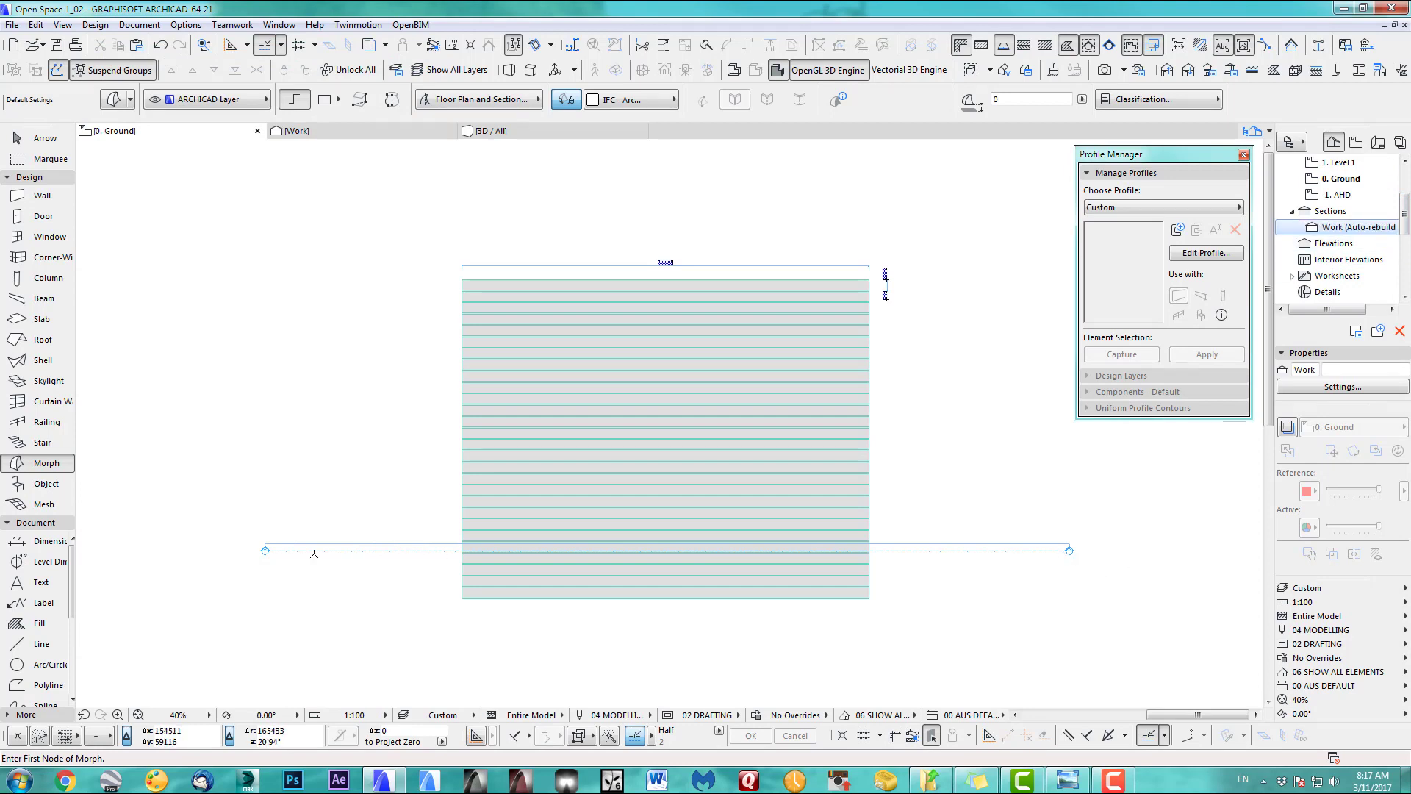
double_click(1347, 227)
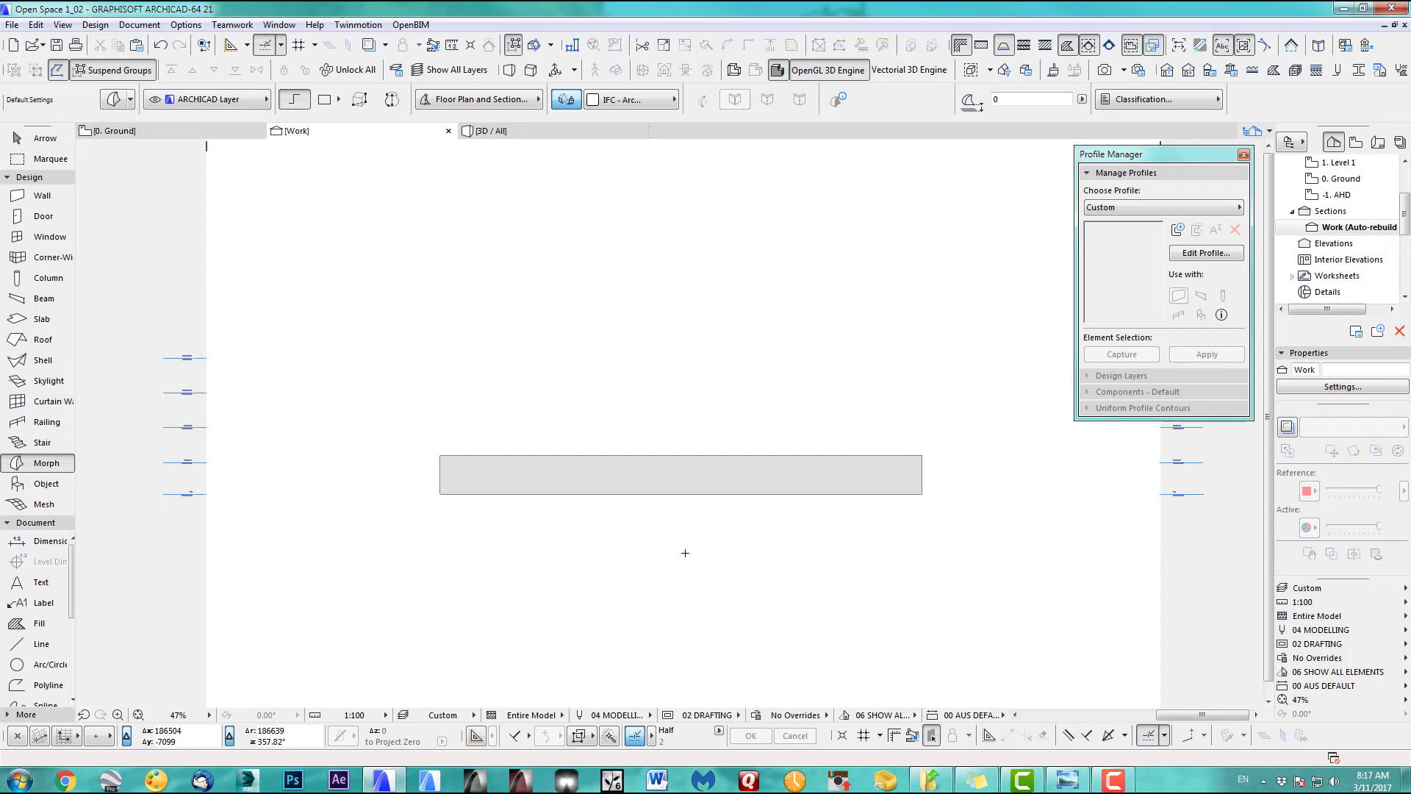
key(F2)
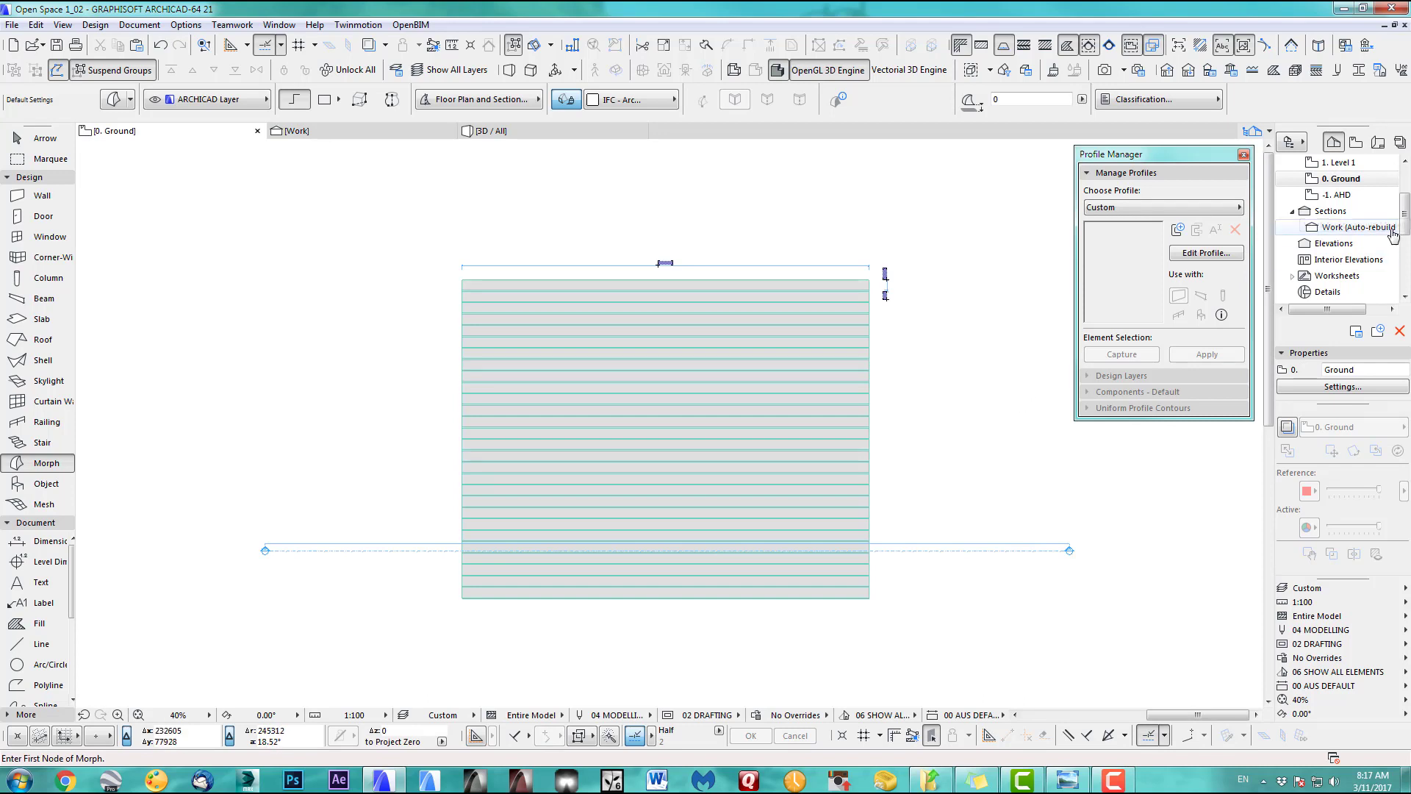
double_click(1350, 283)
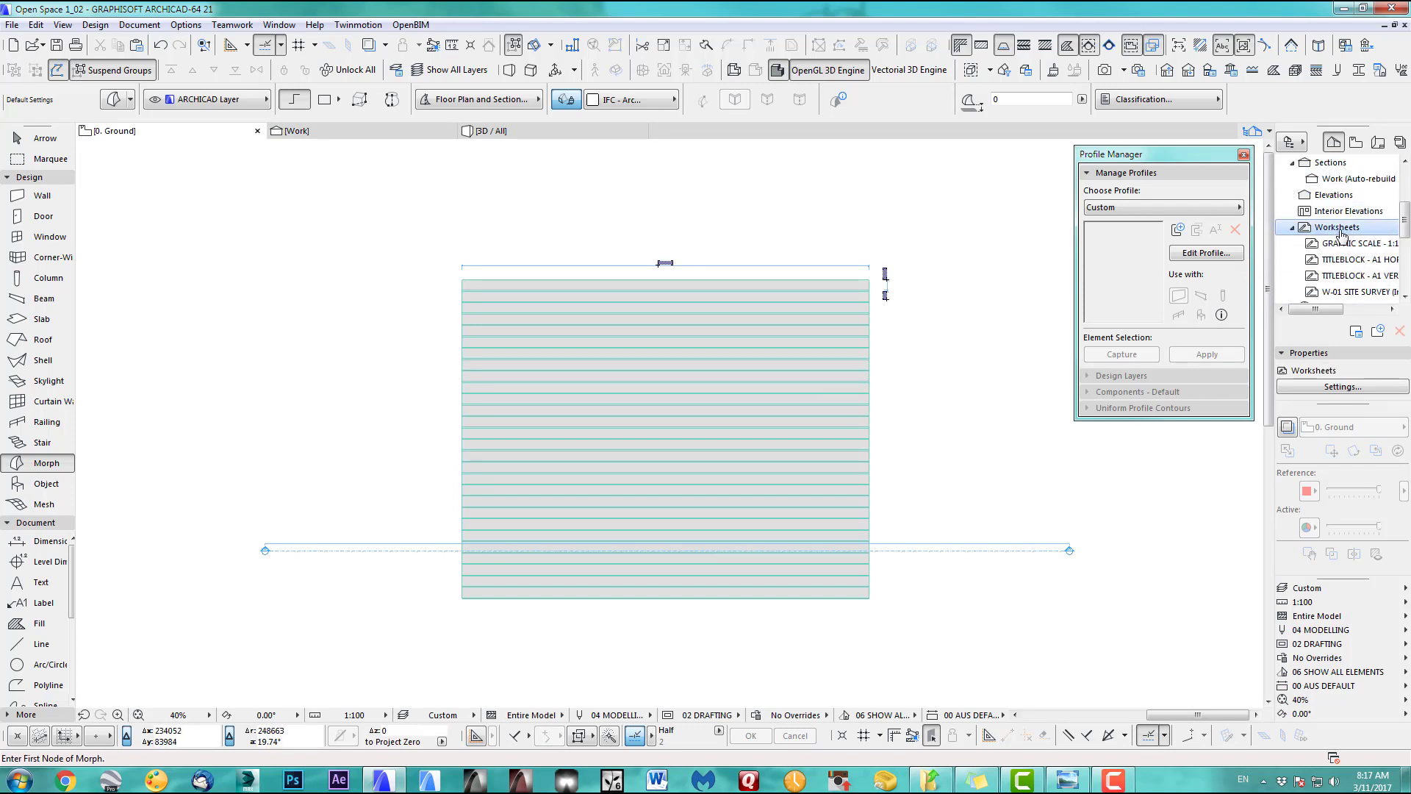
drag(1405, 222, 1407, 206)
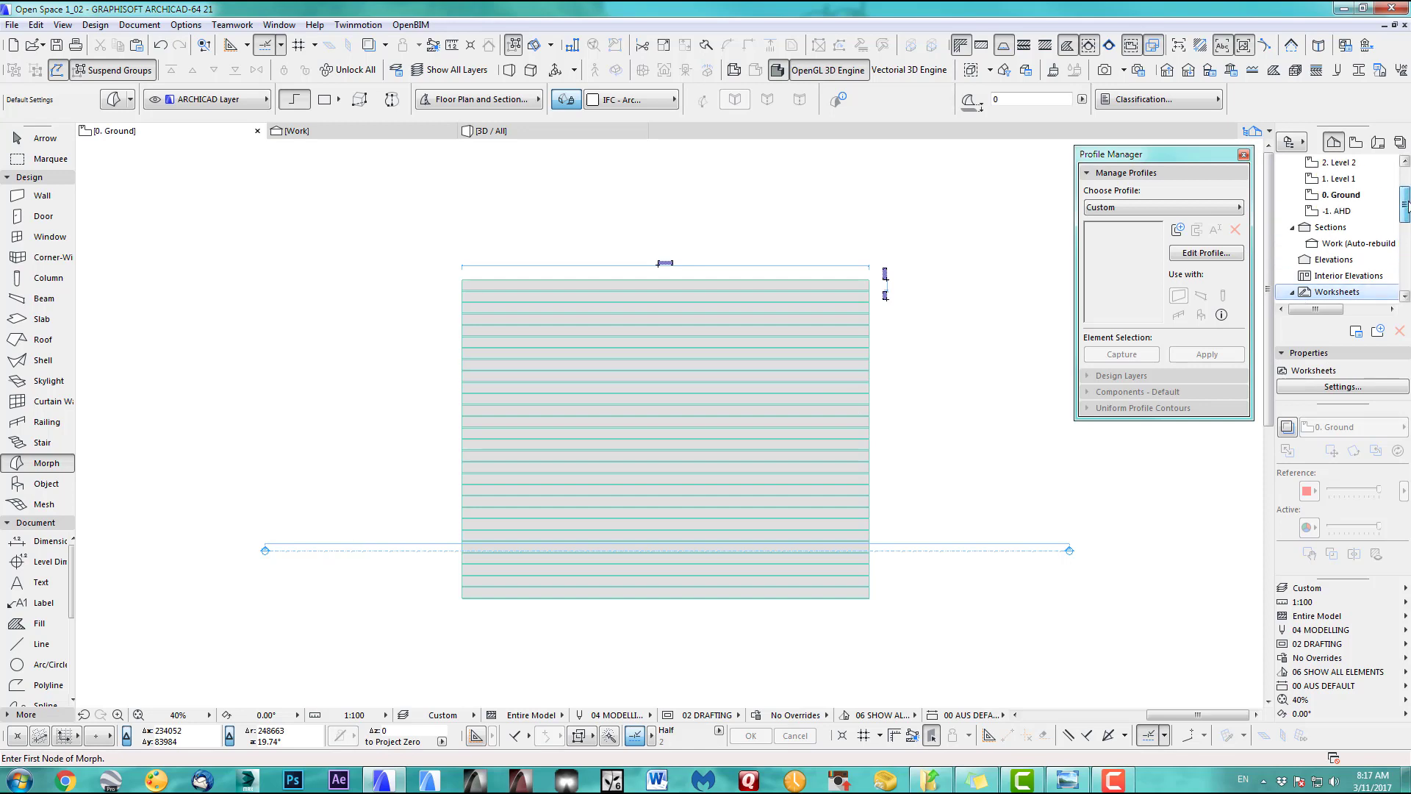
double_click(1338, 243)
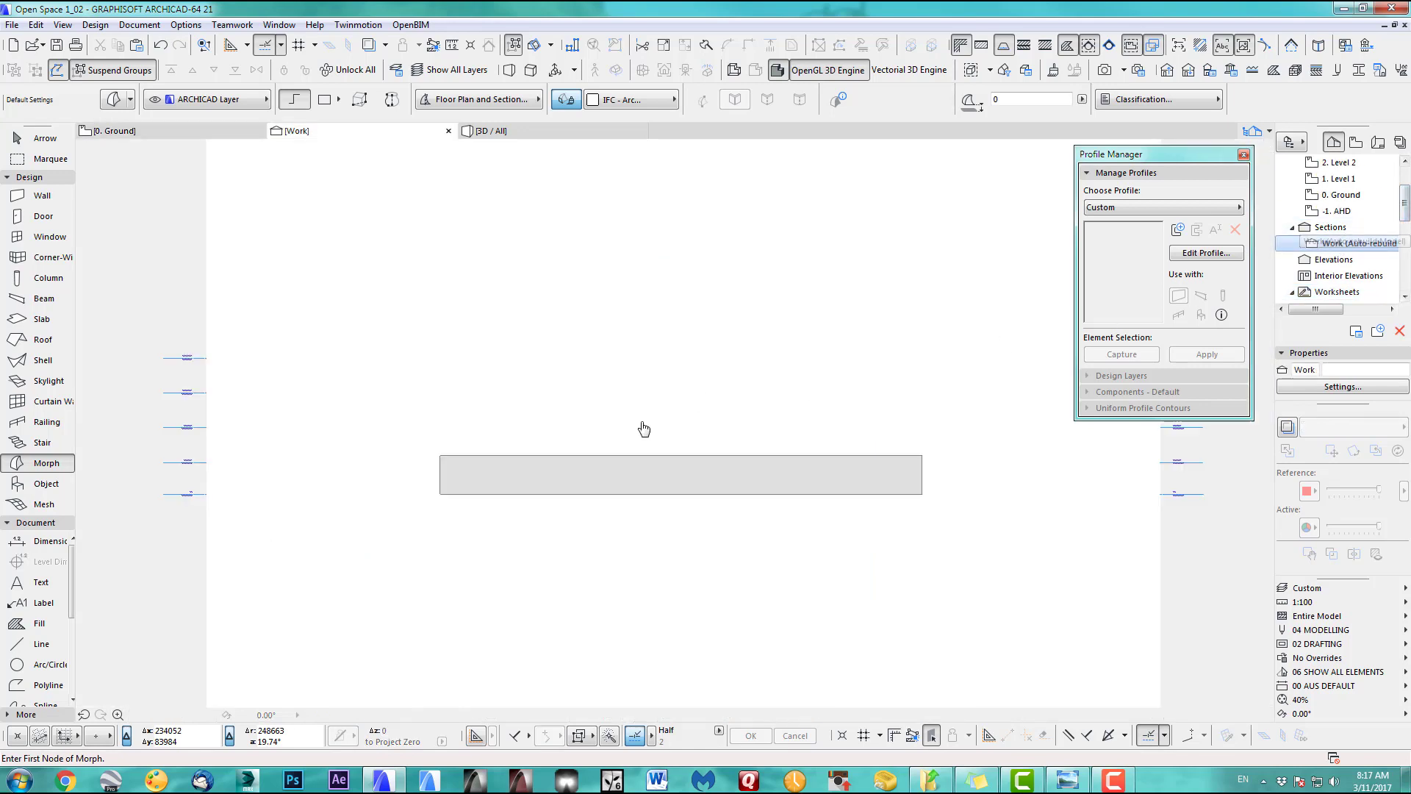
Draw a natural spline with gentle waves just above the slab section, extending past both of its ends
click(44, 702)
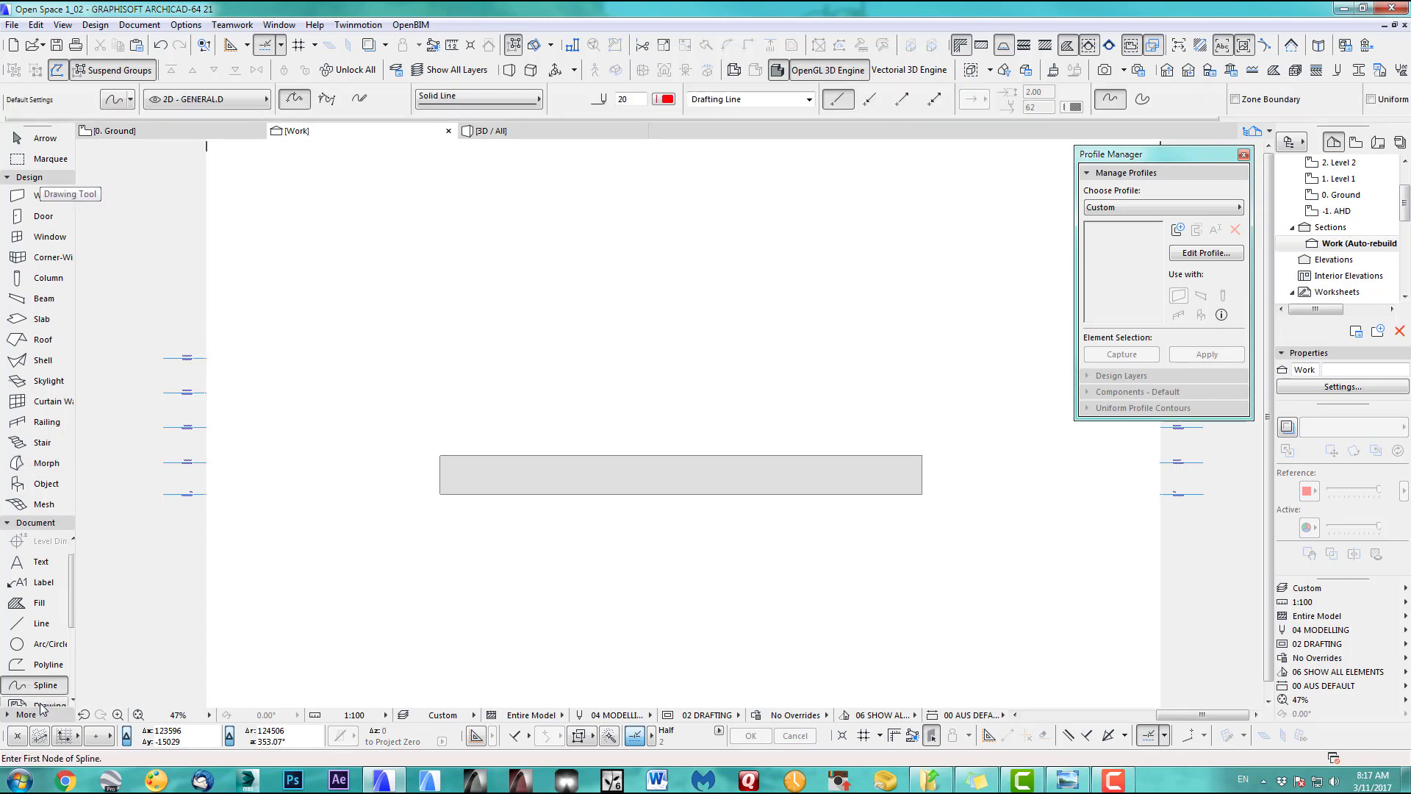
scroll(559, 421, up, 3)
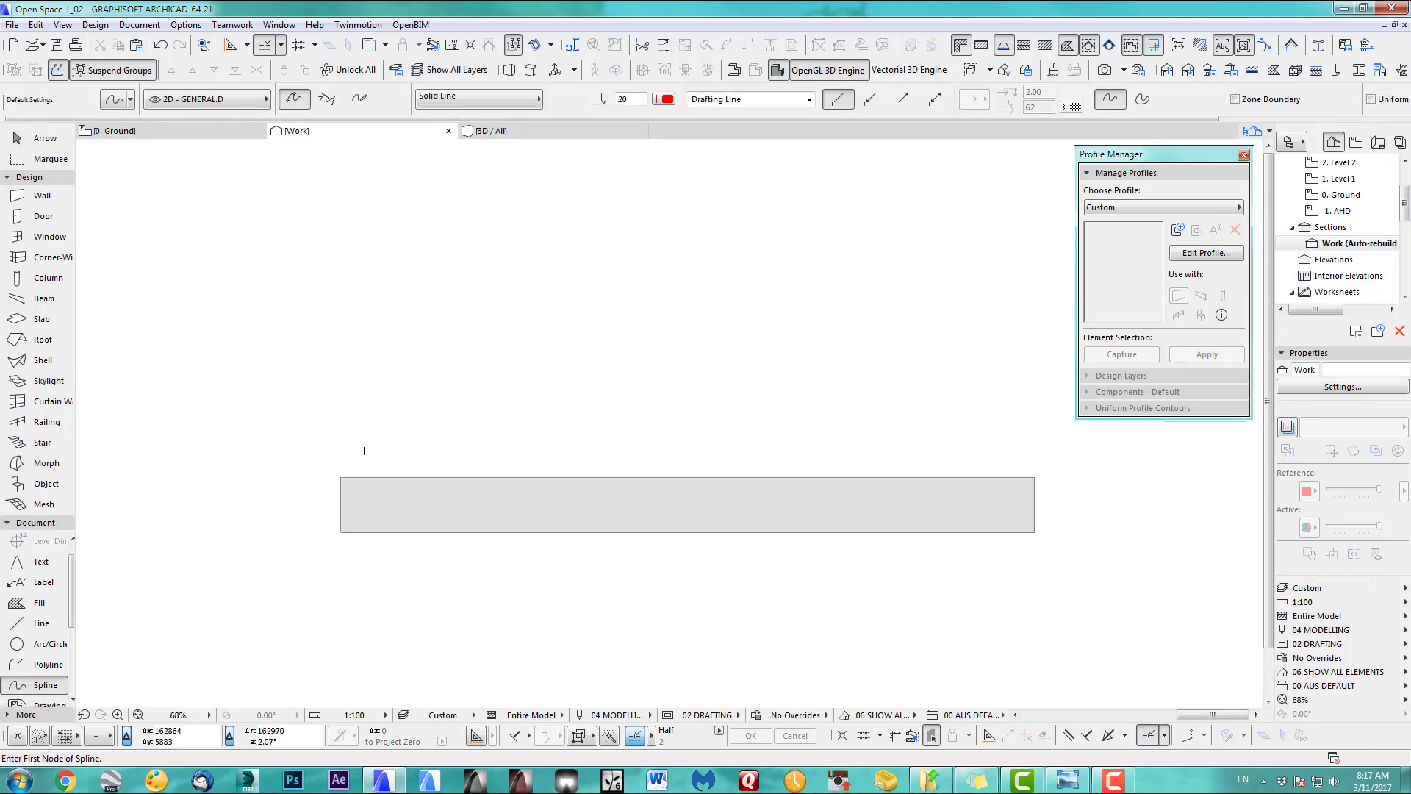
click(262, 461)
click(365, 437)
click(460, 452)
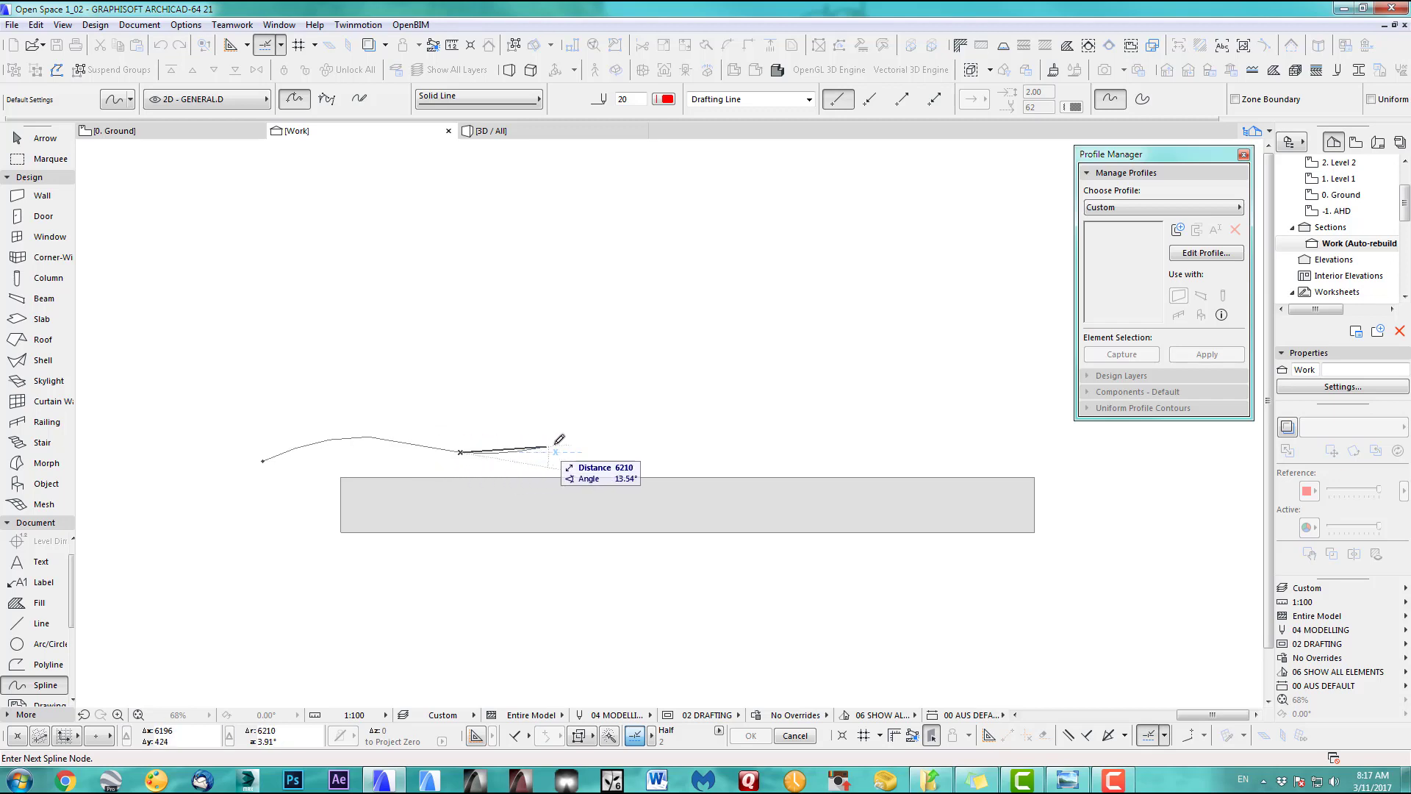
click(566, 444)
click(660, 436)
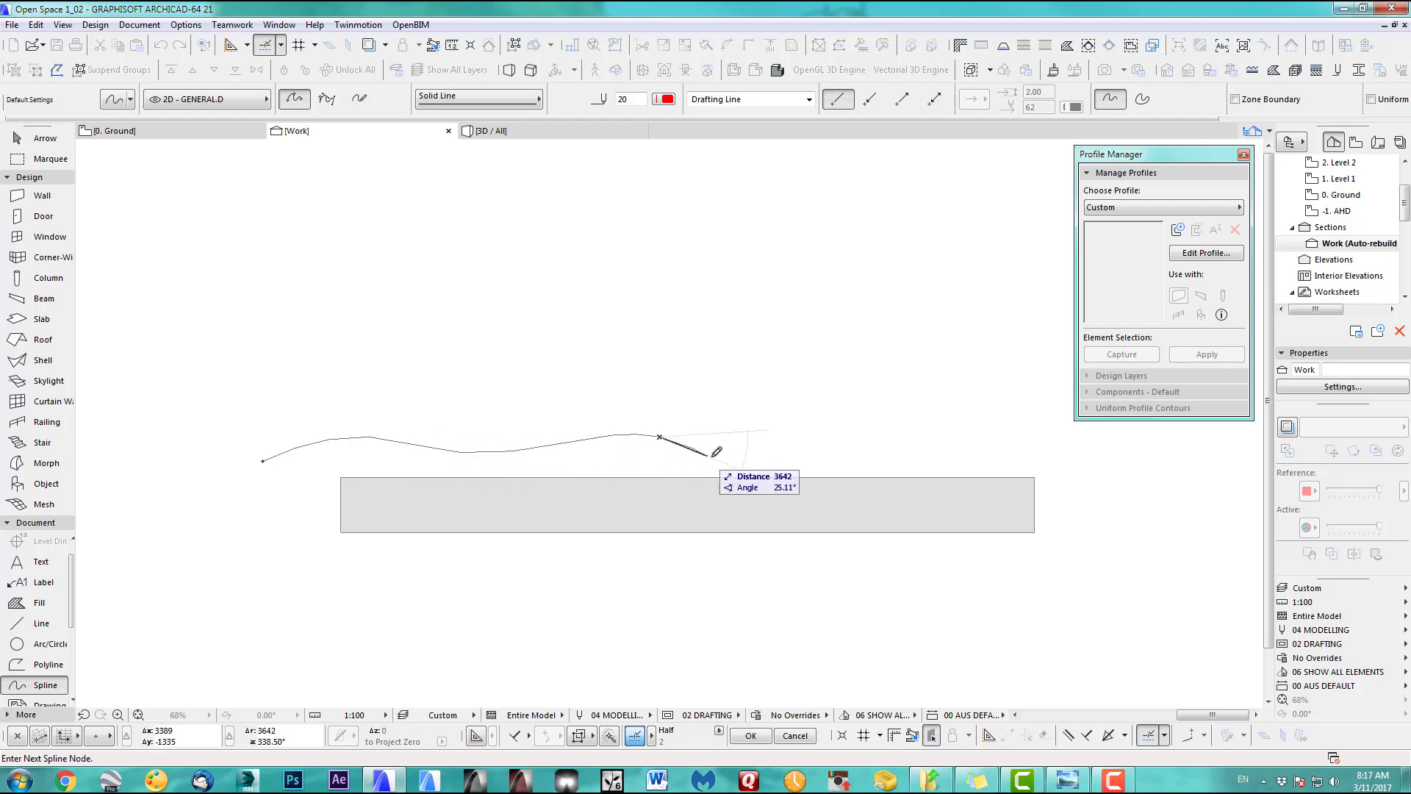
click(756, 458)
click(845, 436)
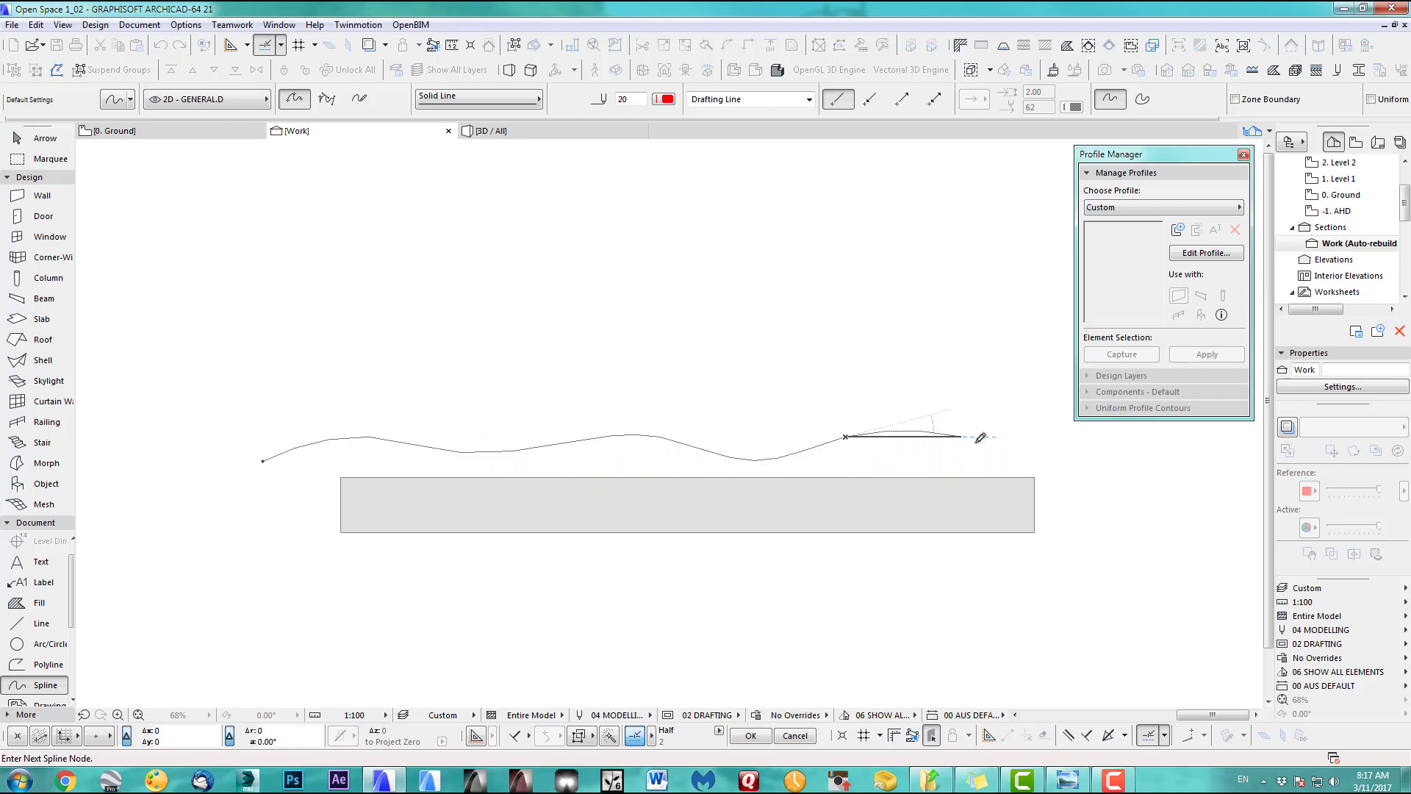
click(1114, 458)
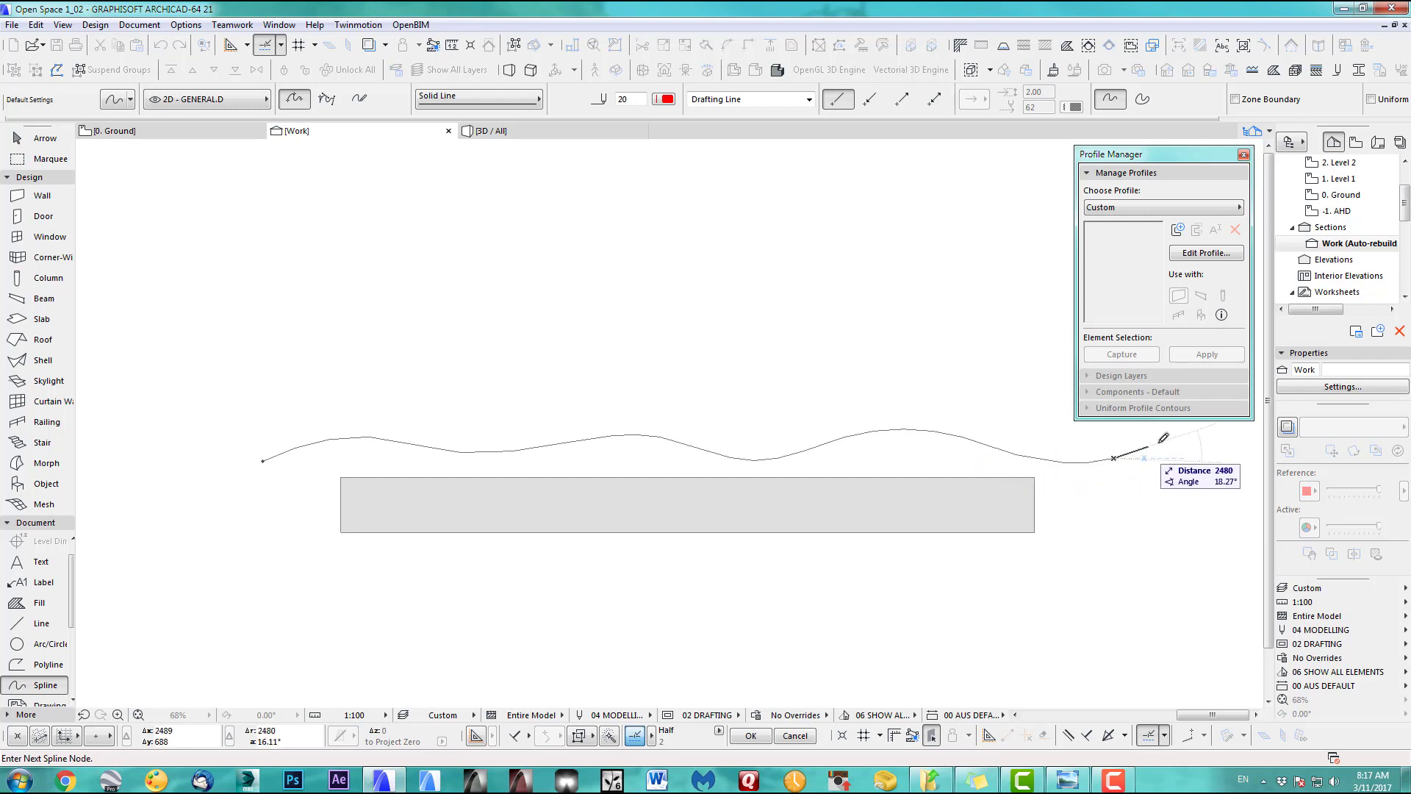
double_click(1196, 434)
Move the wavy spline straight down about 3.9 m so it overlaps the slab section
scroll(714, 393, down, 2)
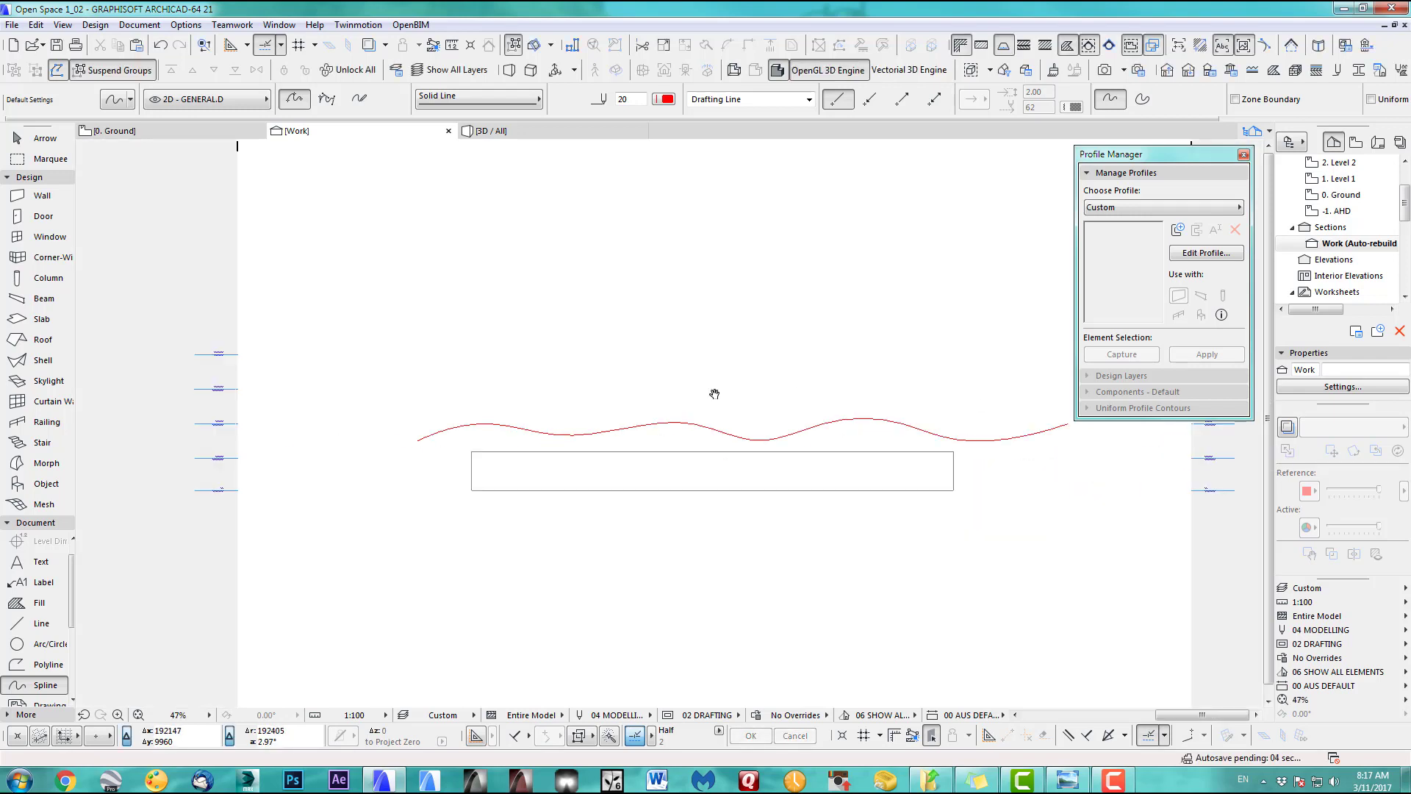
scroll(684, 401, up, 2)
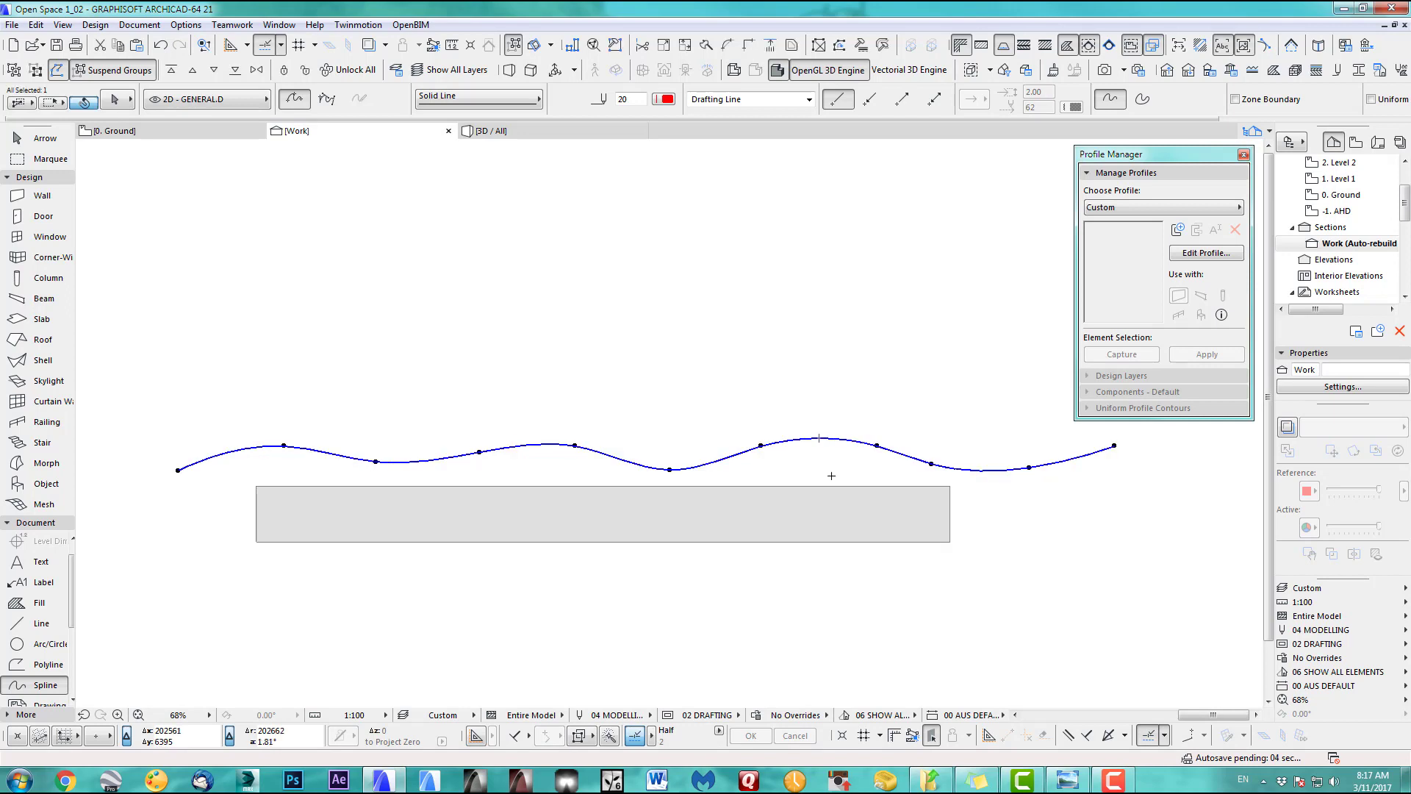
key(ctrl+d)
click(818, 452)
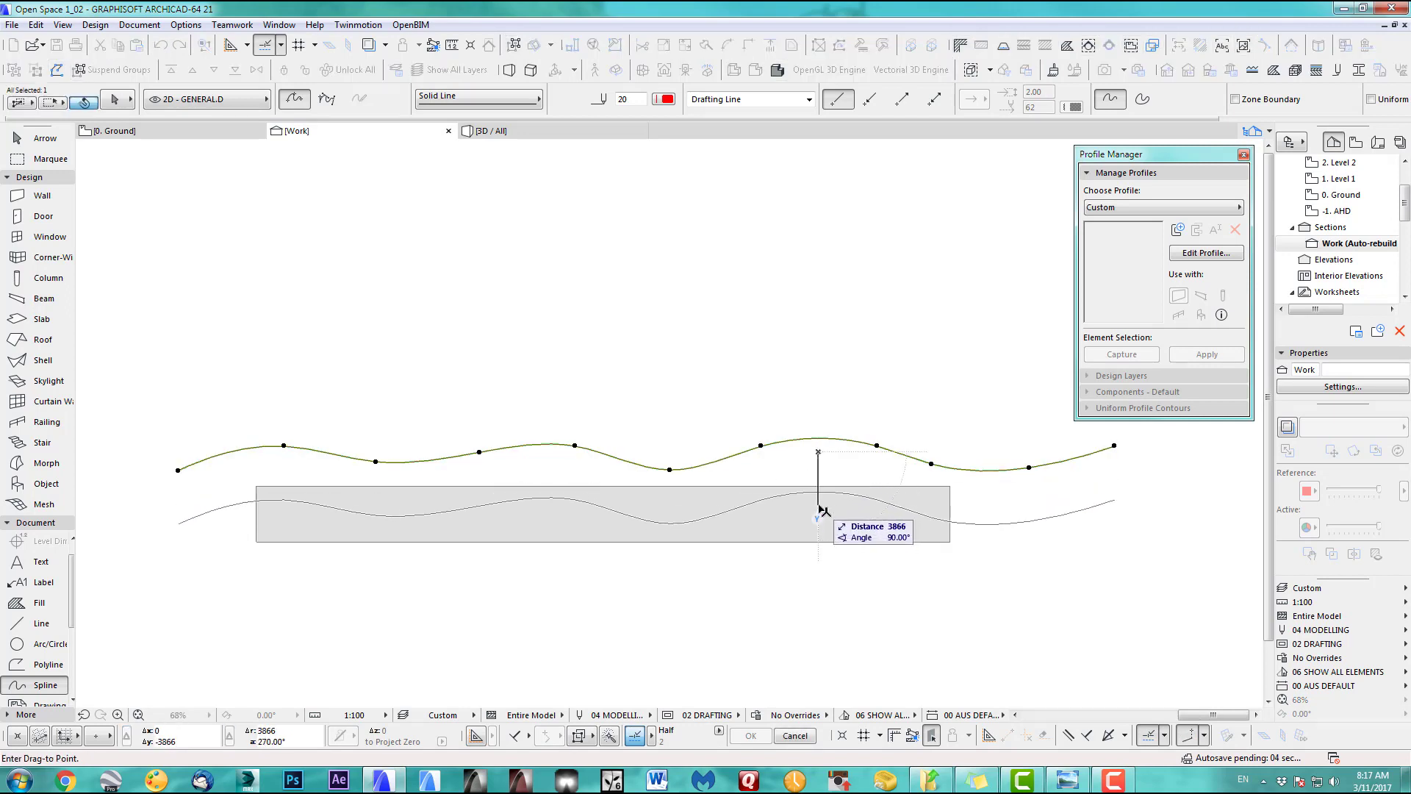
click(823, 509)
Stretch the spline's nodes at the right-hand and middle crests slightly downward to flatten those waves within the slab section
scroll(834, 447, up, 3)
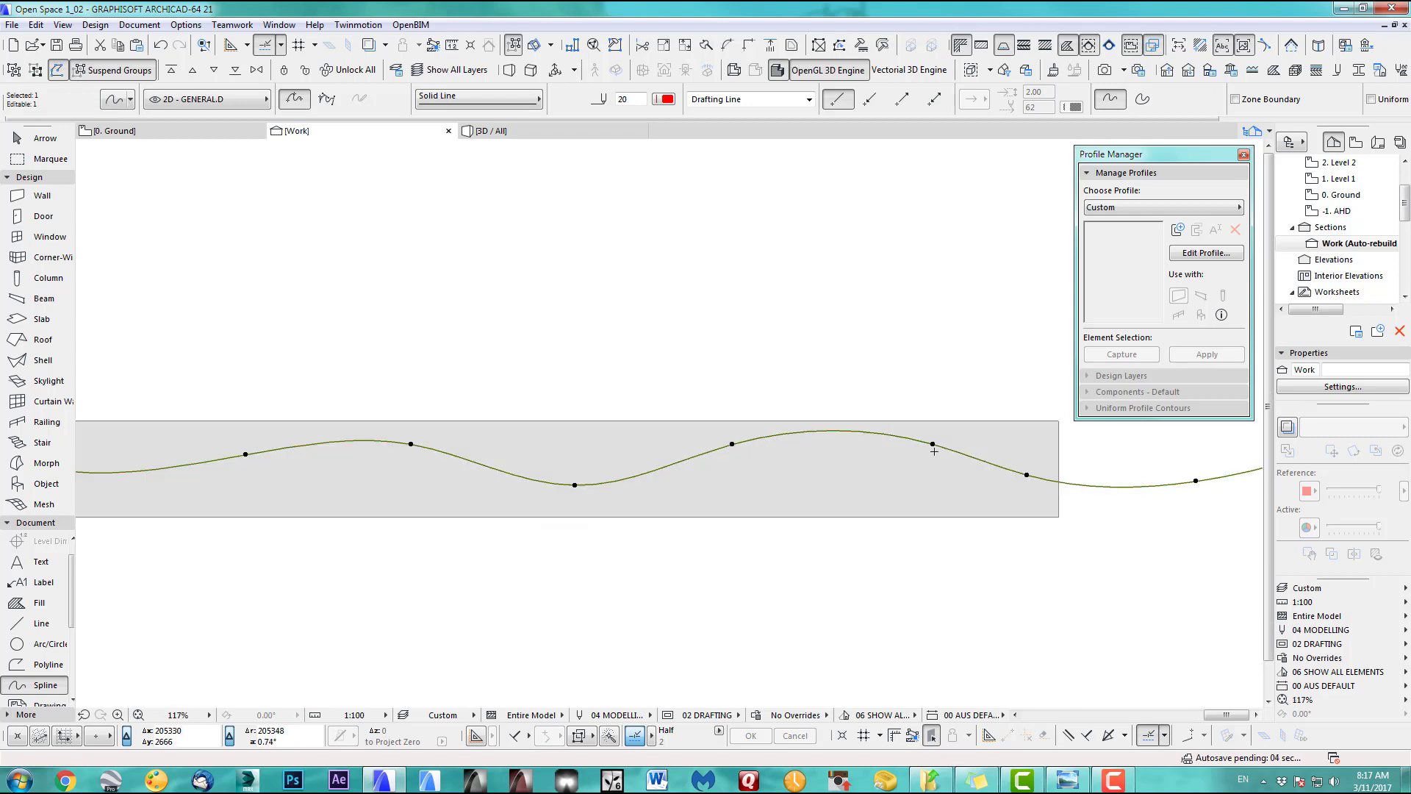
click(933, 444)
click(929, 457)
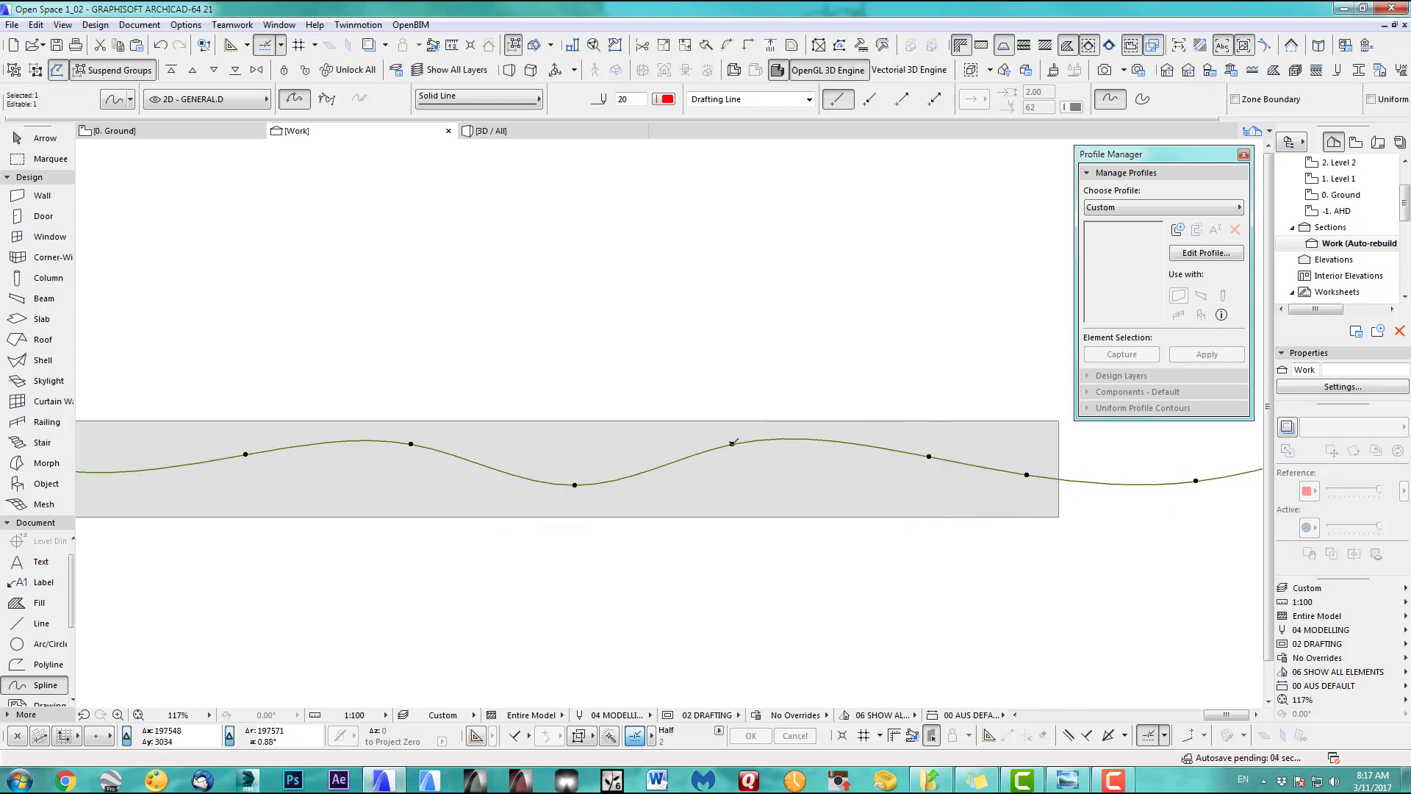
click(732, 444)
click(734, 446)
scroll(729, 456, down, 3)
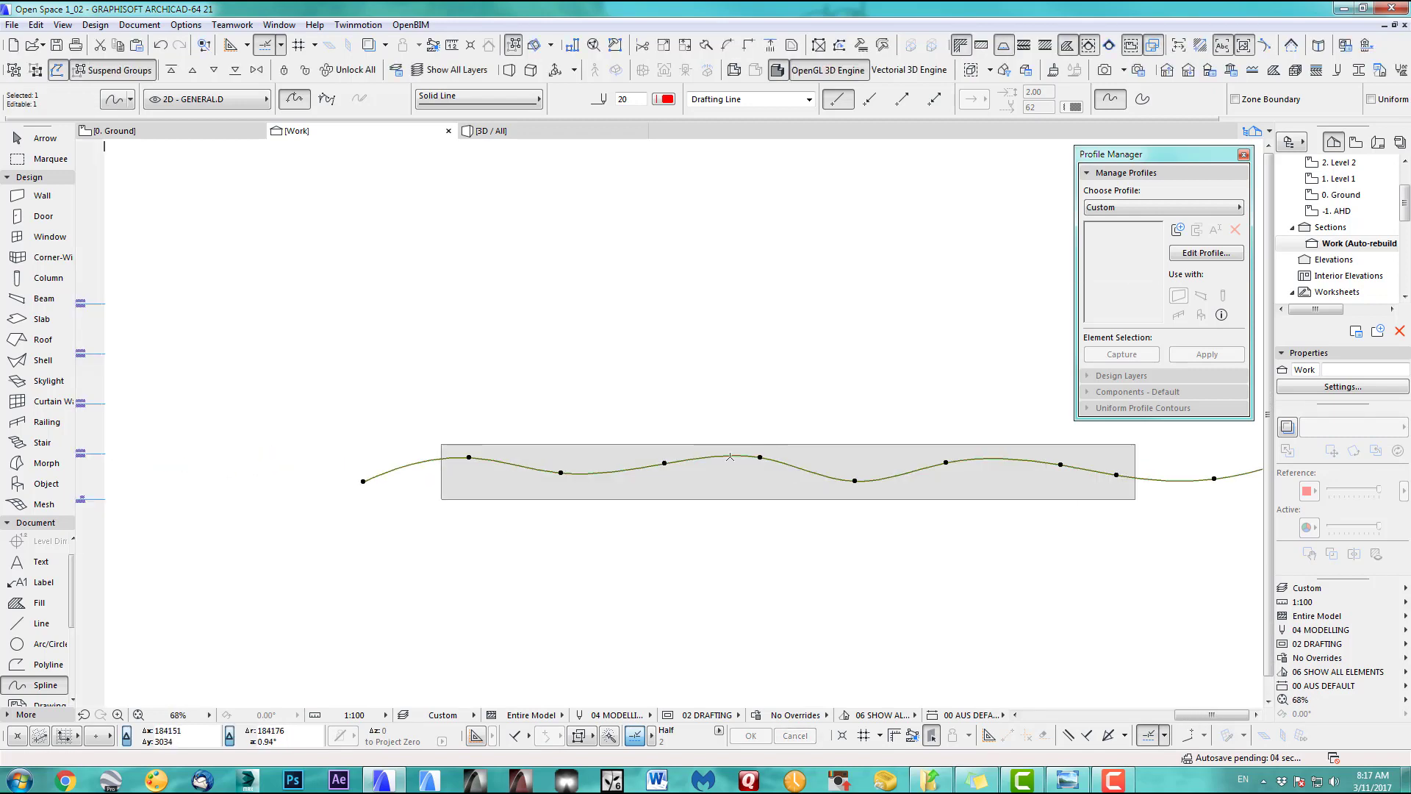
click(760, 457)
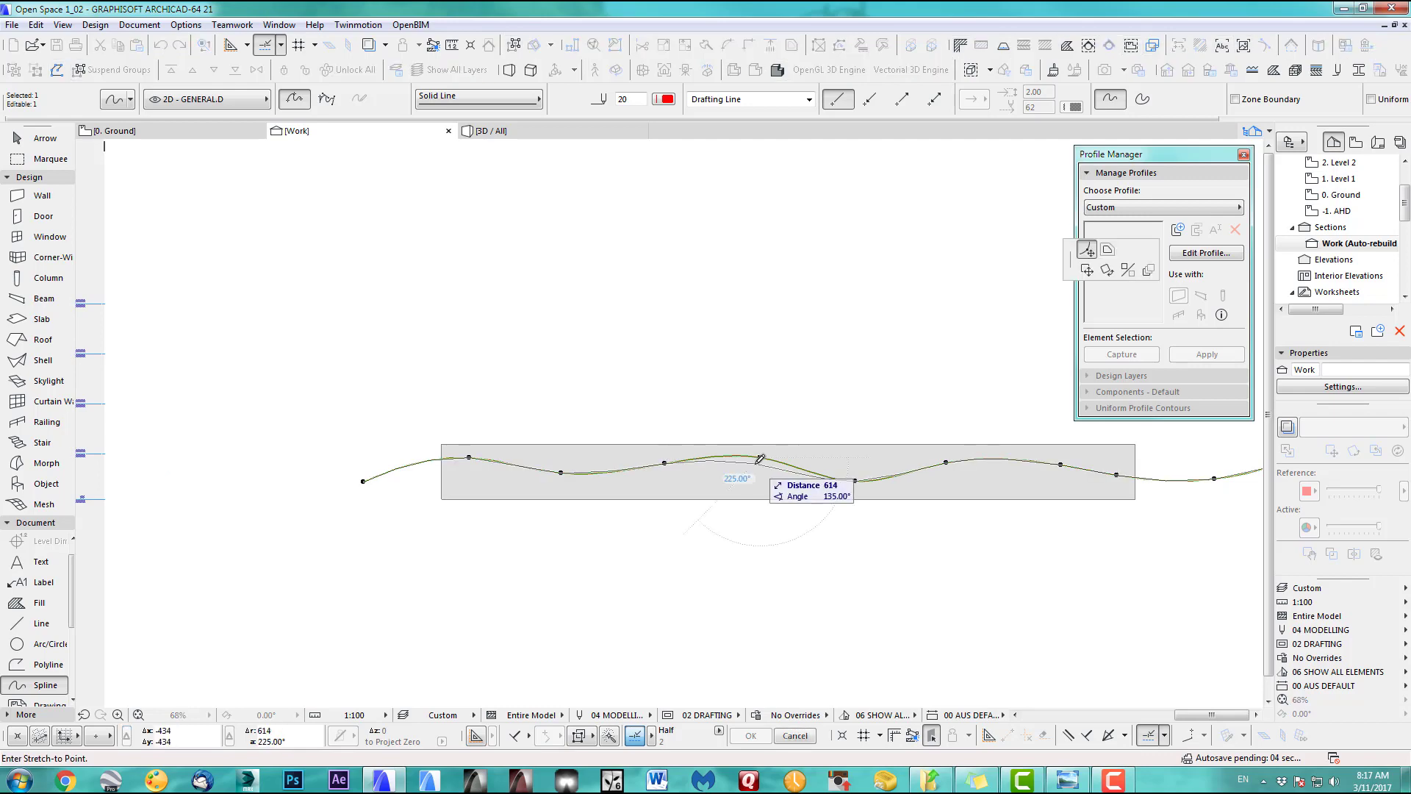
click(754, 463)
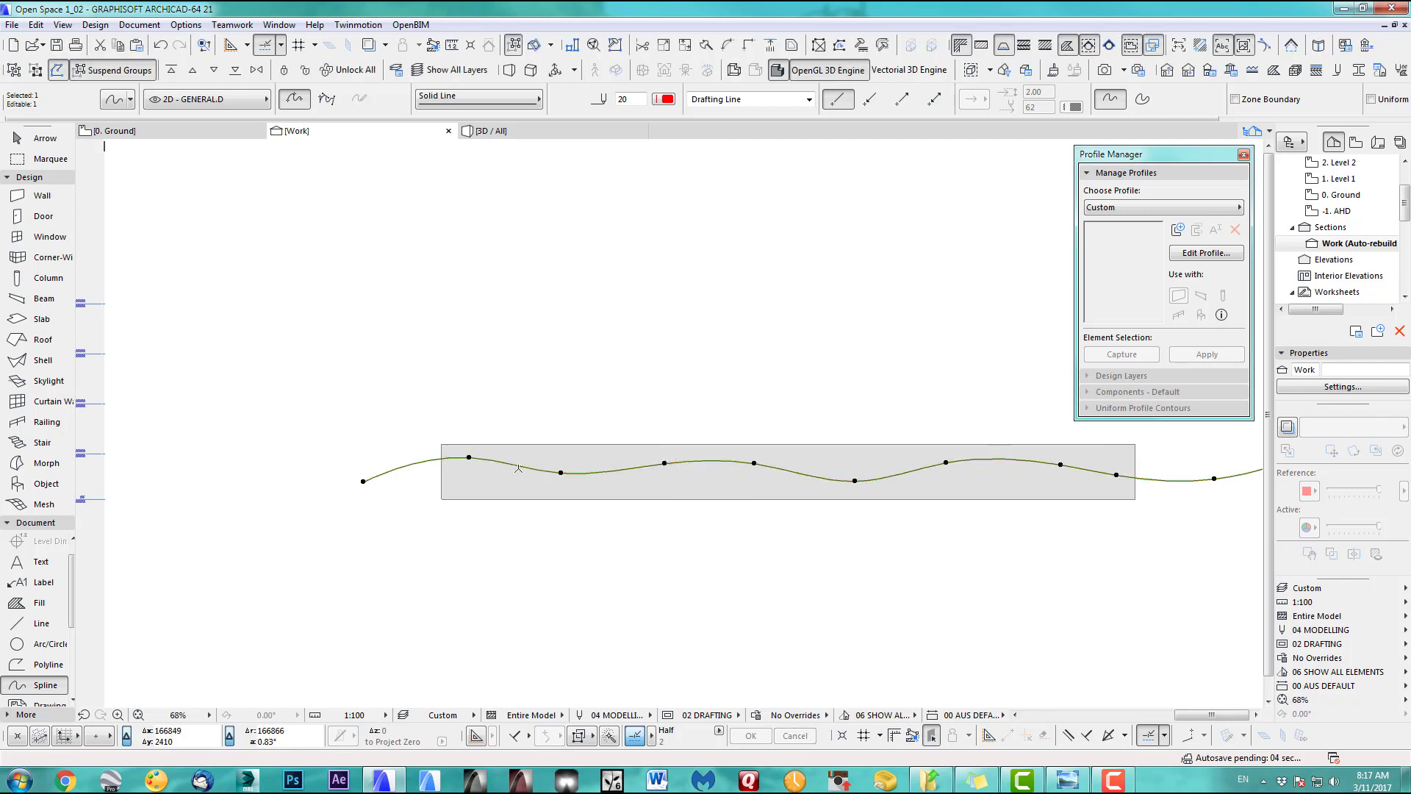
Lower the spline's leftmost crest node and raise its left end node slightly to soften the first wave
scroll(465, 457, up, 4)
click(460, 446)
click(455, 459)
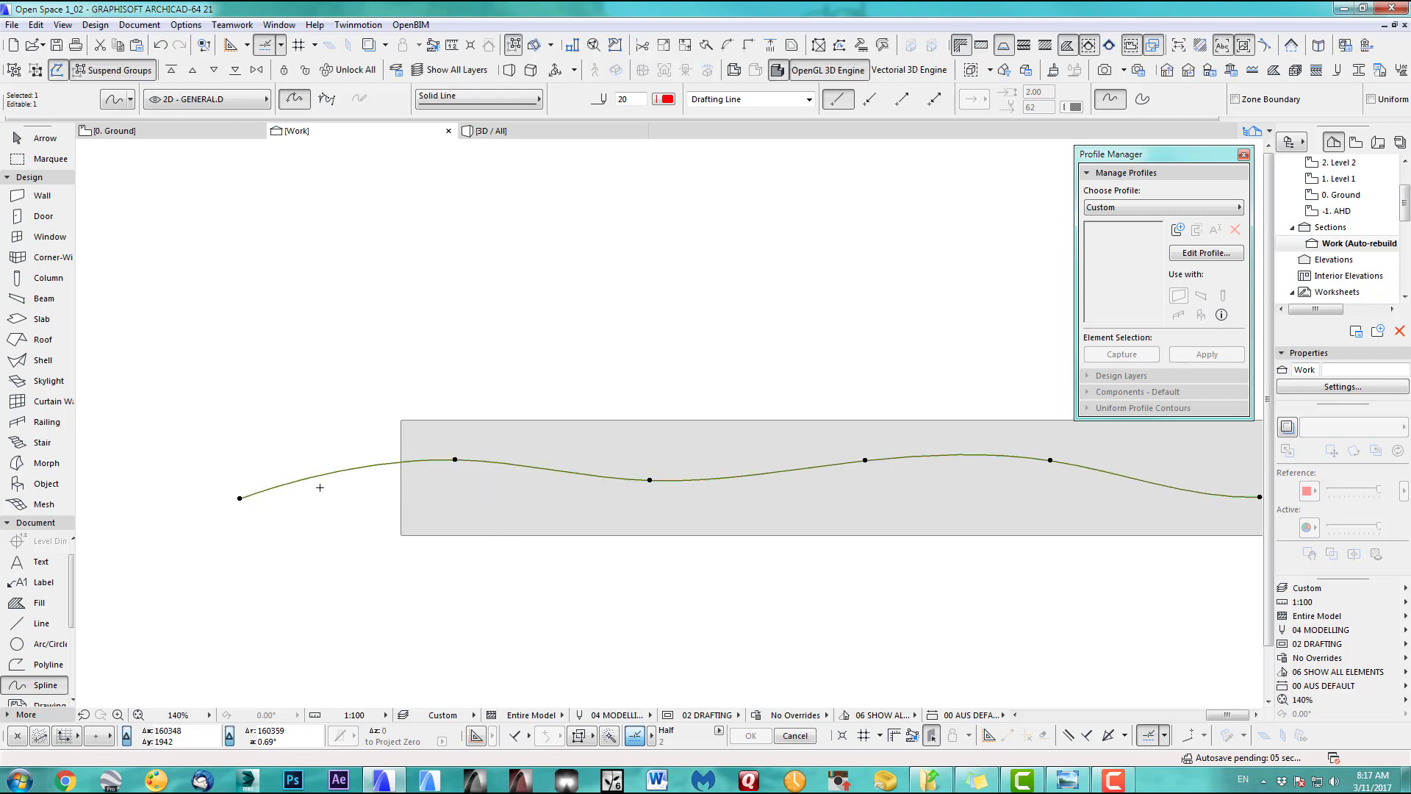
click(240, 498)
click(235, 489)
scroll(280, 465, down, 4)
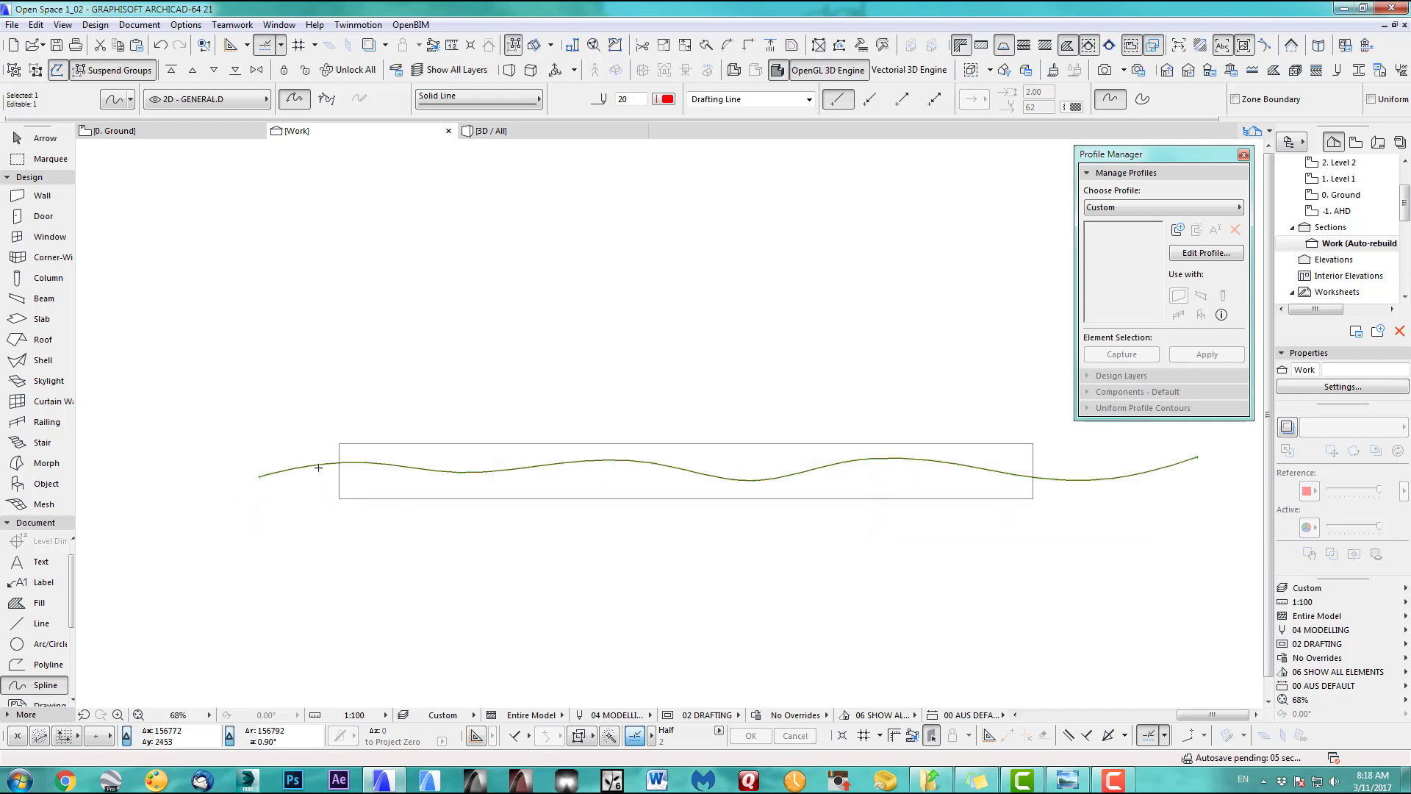
Stretch the node at the spline's deep middle trough slightly upward to make the dip shallower
middle_drag(806, 445, 679, 462)
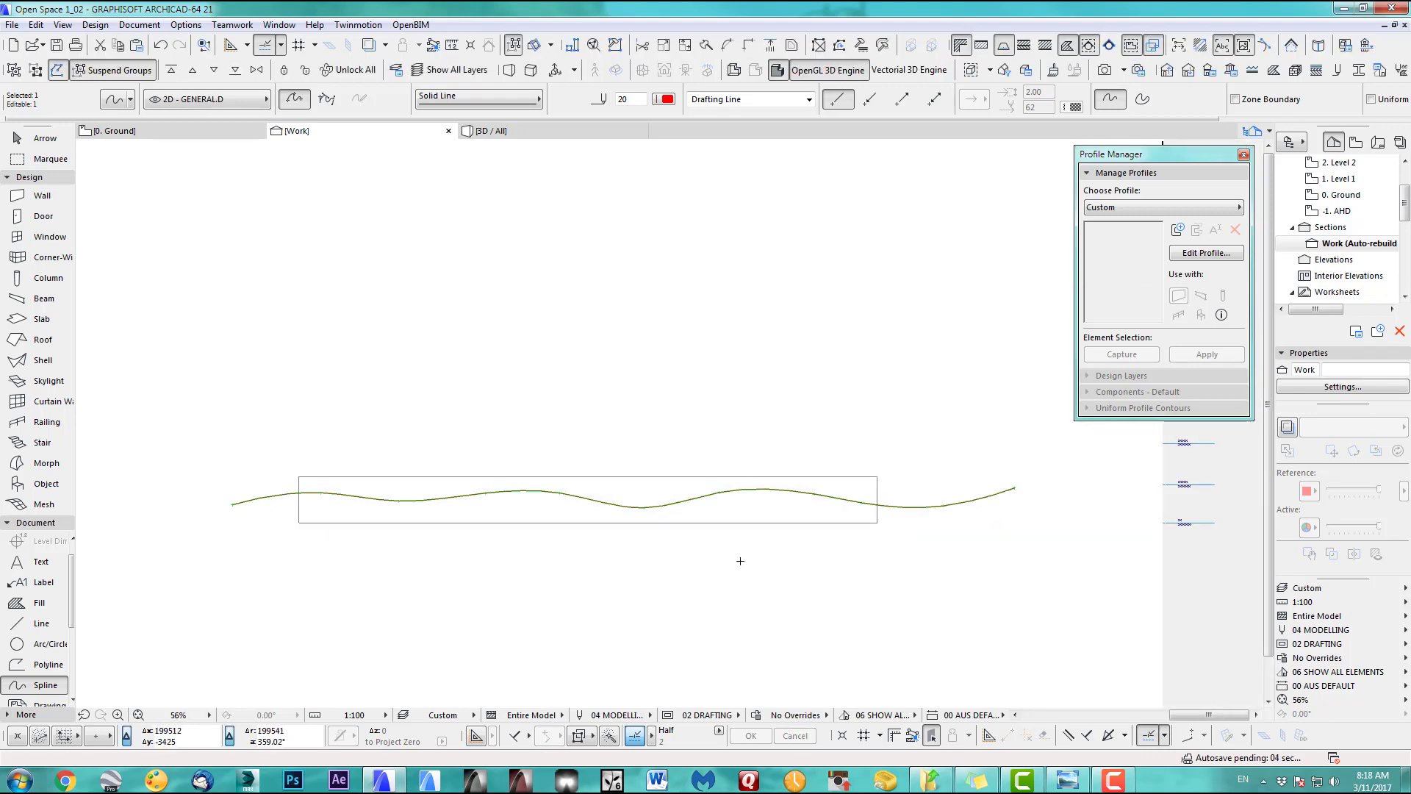
scroll(642, 497, up, 3)
click(609, 486)
click(610, 486)
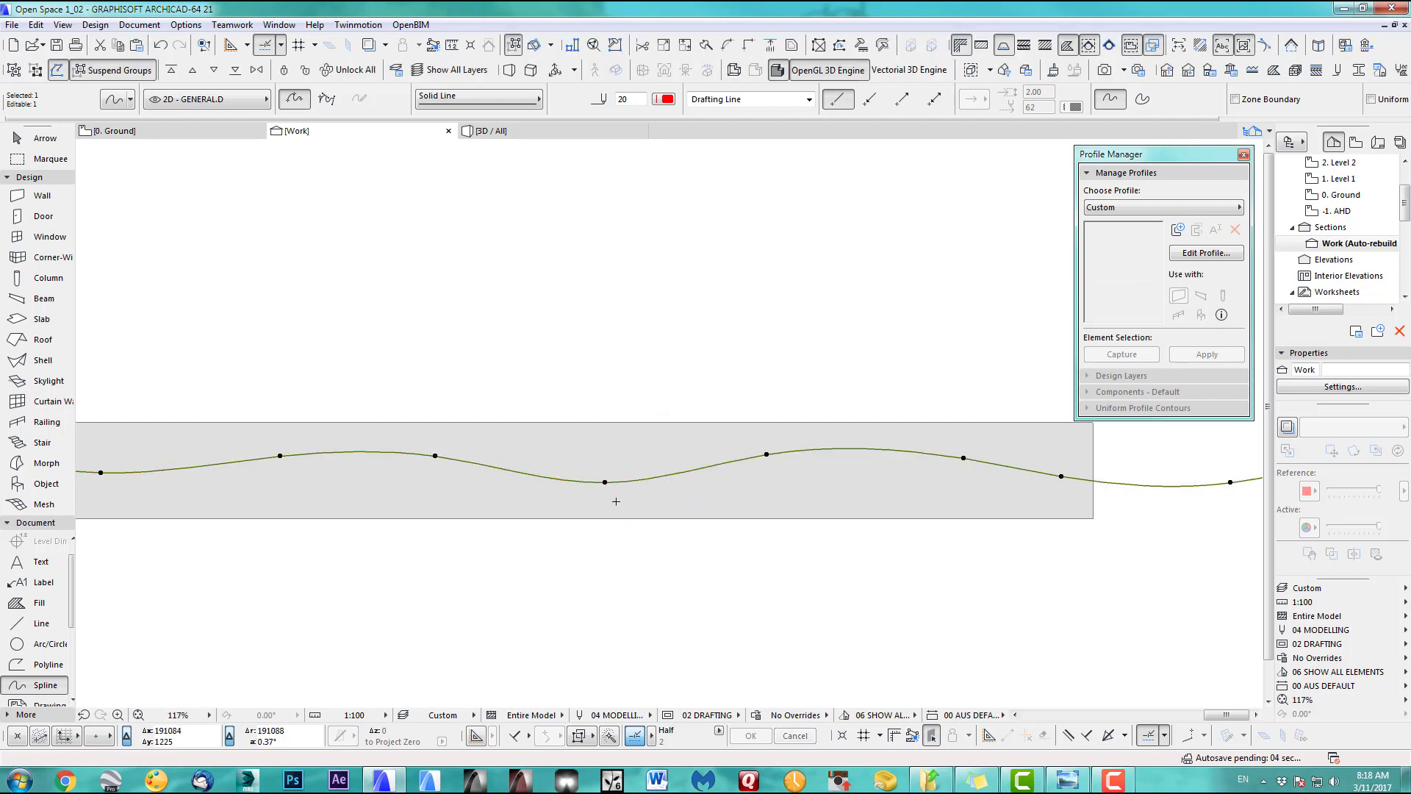
Move the adjusted spline up into the empty space well above the slab section and deselect it
scroll(609, 485, down, 4)
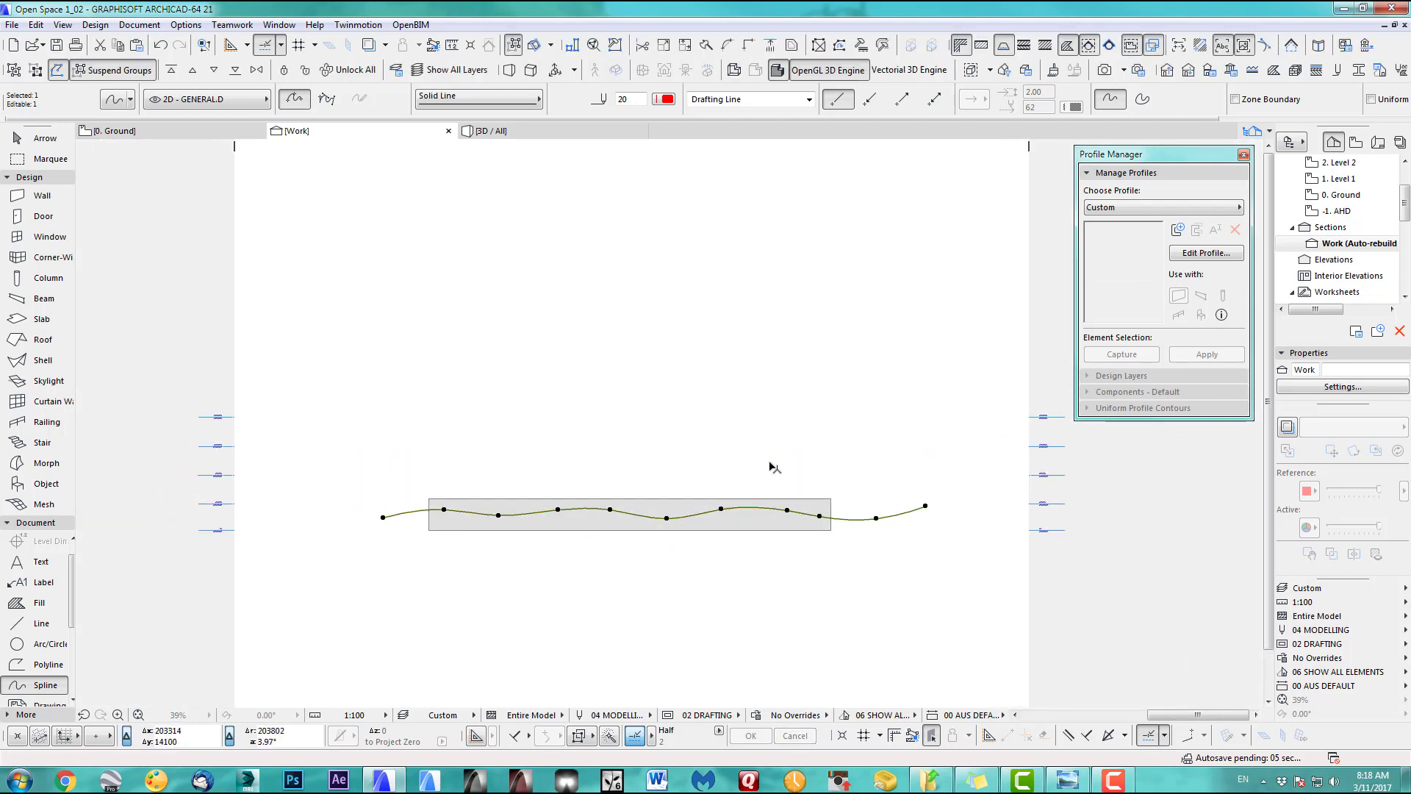
drag(771, 507, 768, 375)
key(Escape)
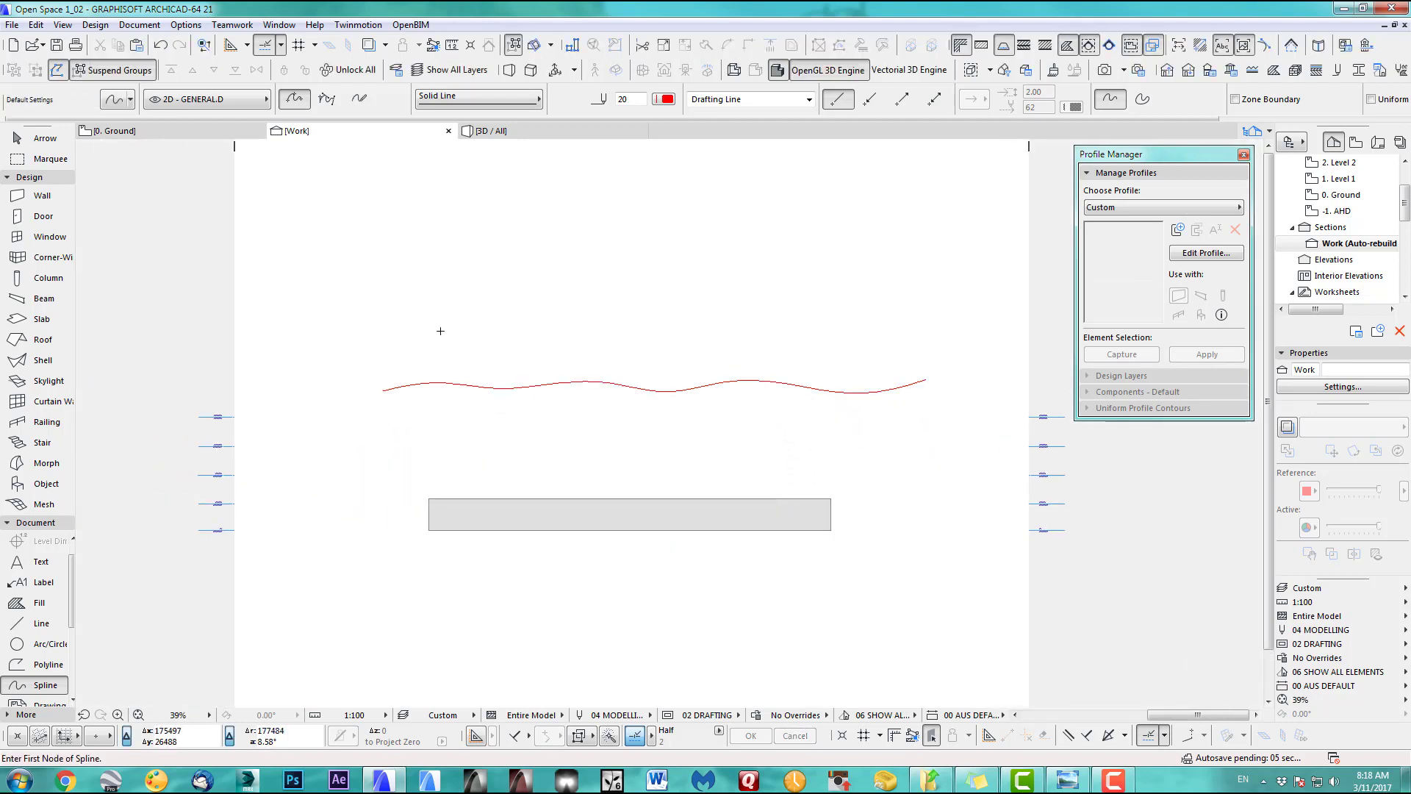
Draw polylines in red pen 20 from the spline's ends, forming vertical sides and a horizontal top edge, with the right side about 9 m high
click(46, 664)
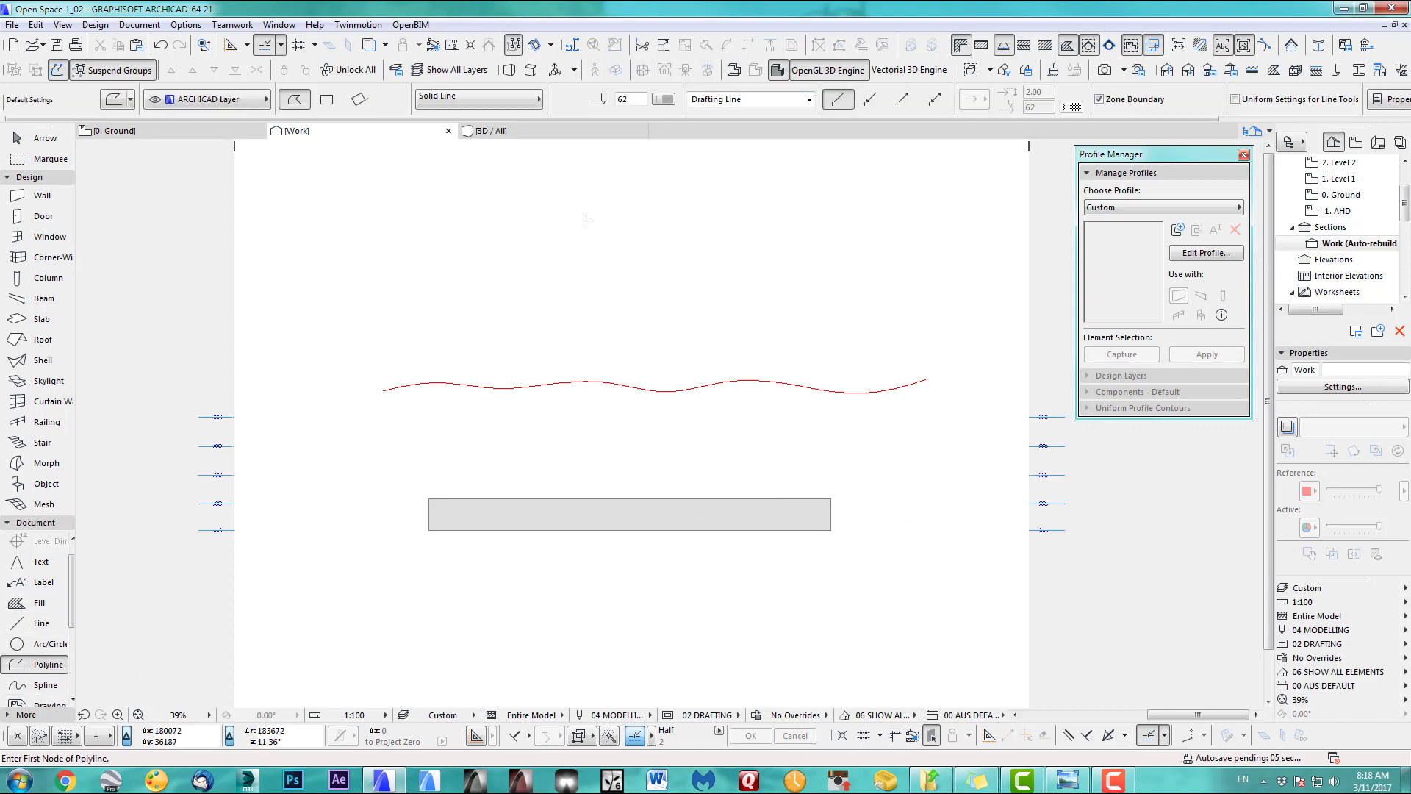
click(666, 102)
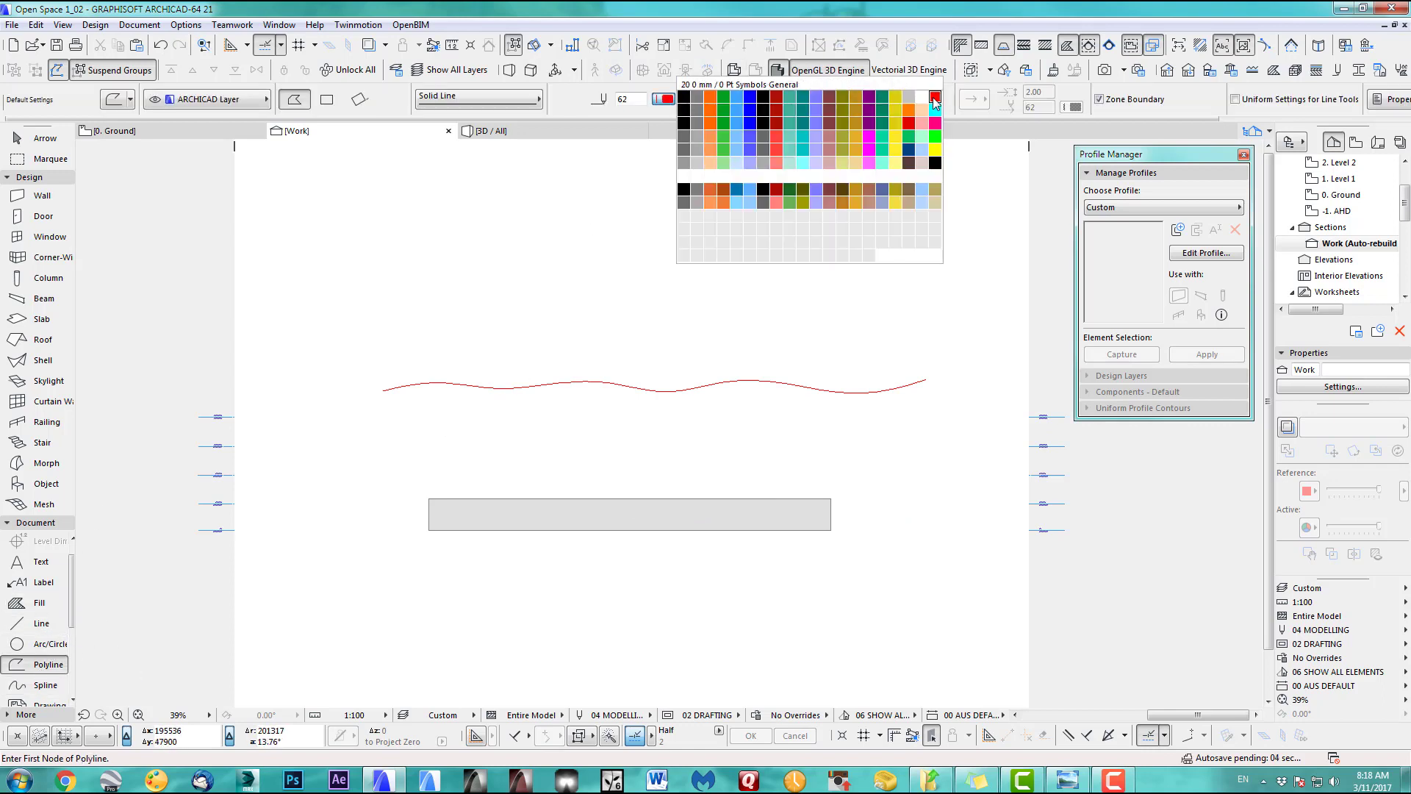
click(711, 110)
click(383, 390)
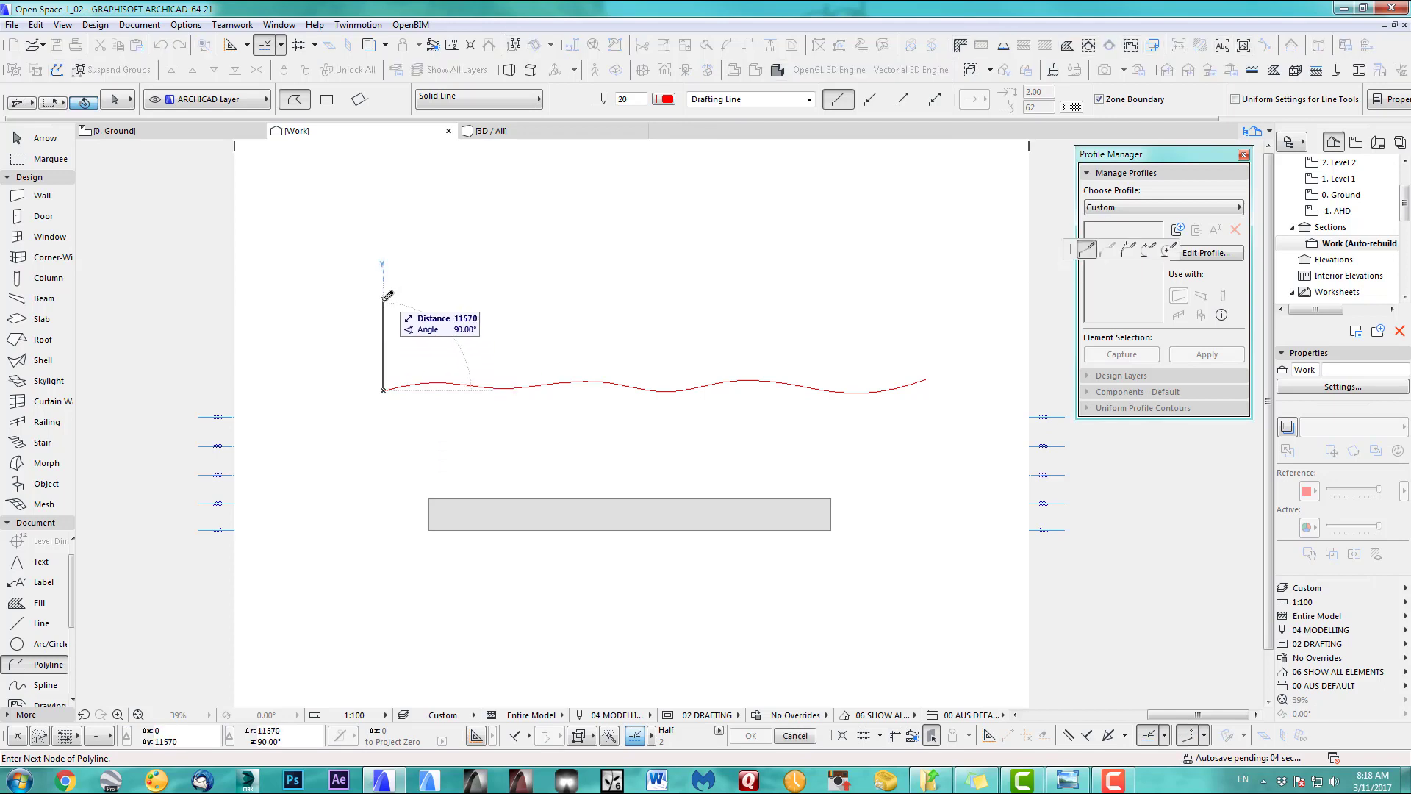
click(383, 308)
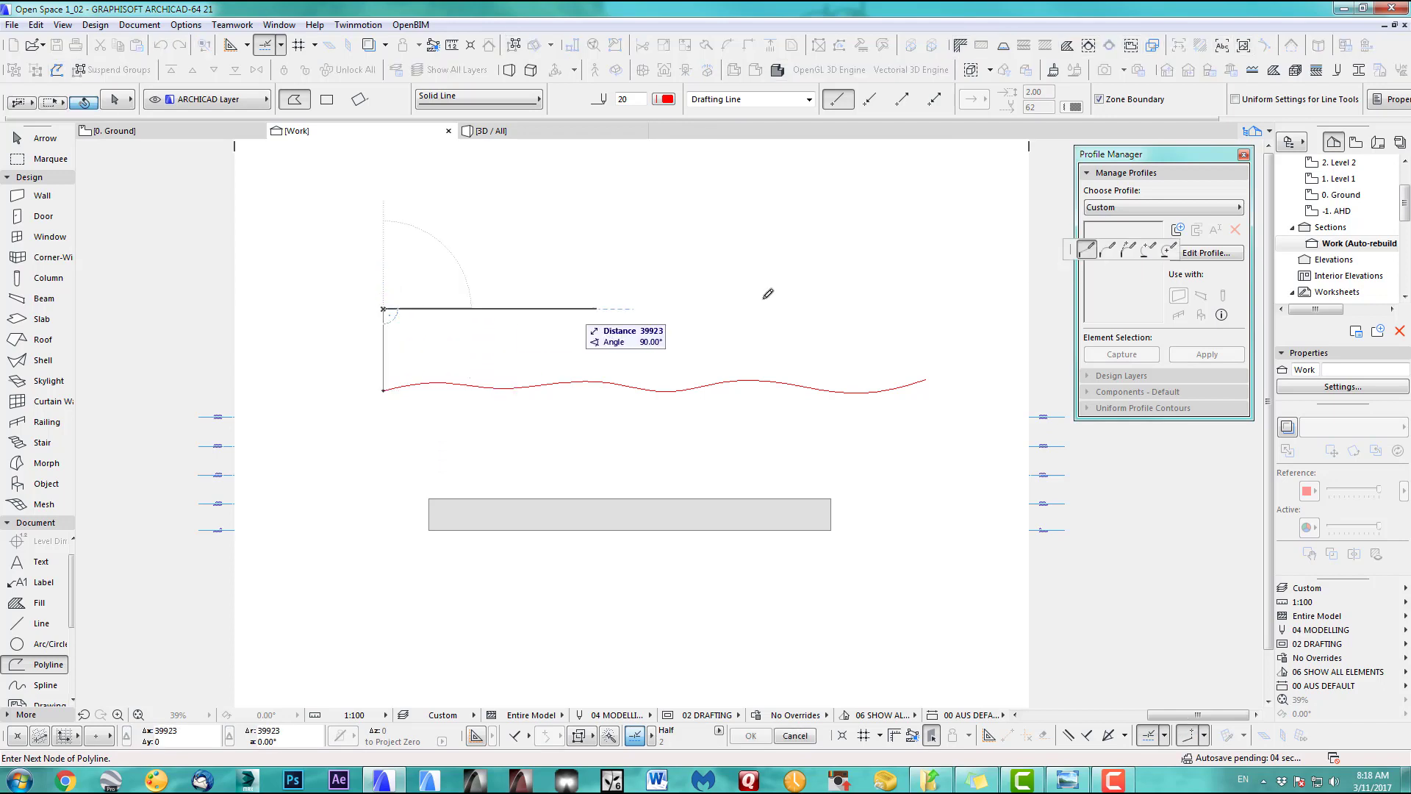
shift+double_click(927, 380)
click(926, 380)
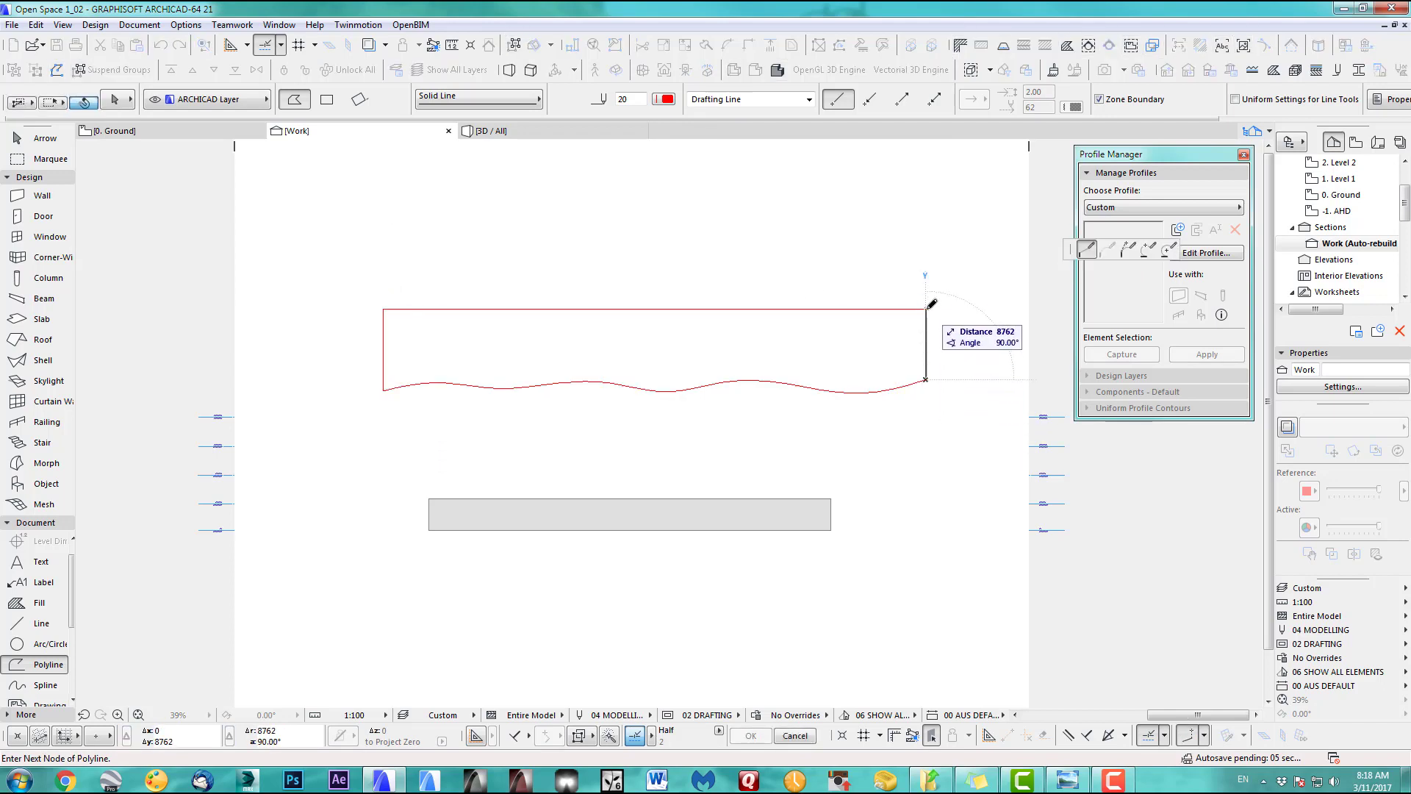
double_click(926, 309)
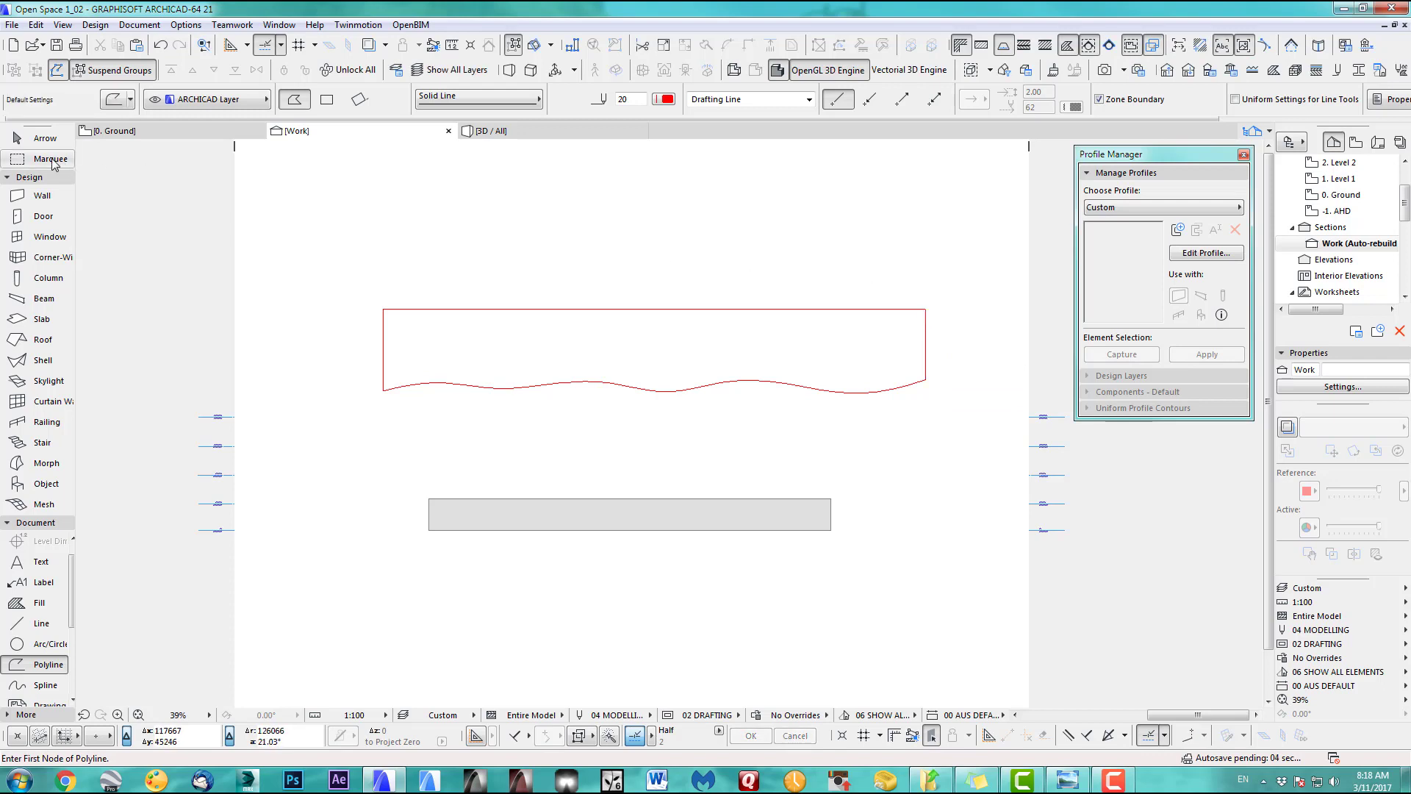
Copy the closed red wave outline and create a new profile named AWaveTutorial
click(37, 138)
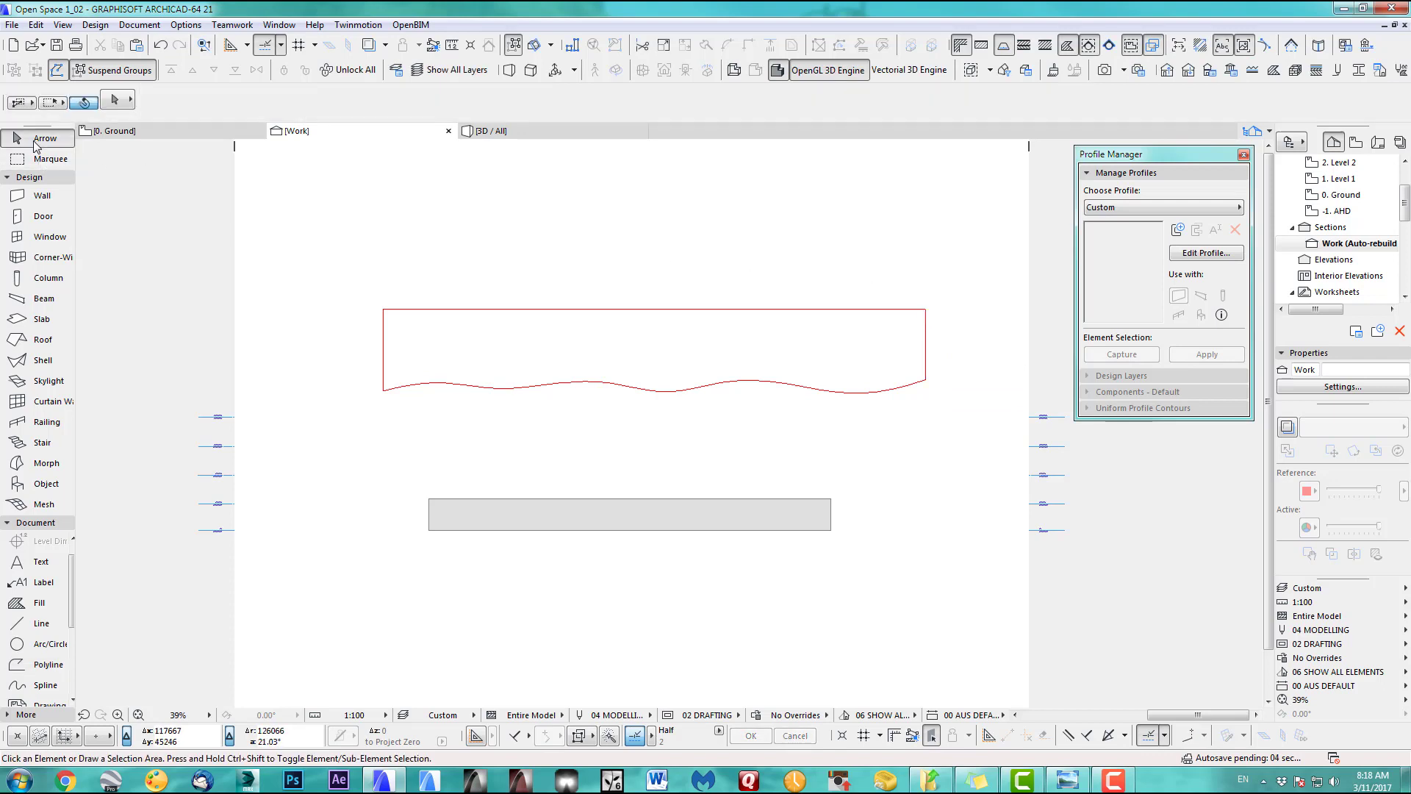
click(936, 410)
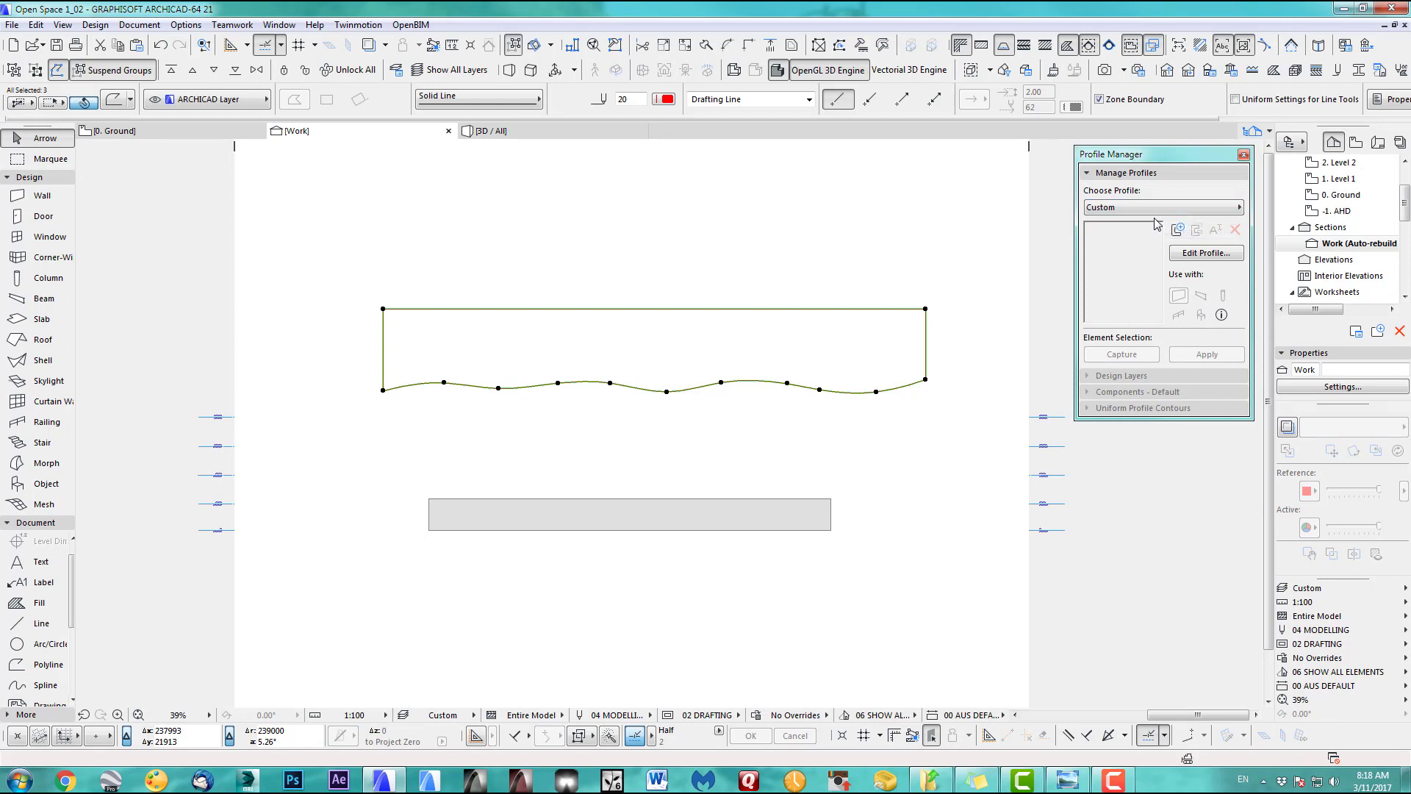
click(1178, 231)
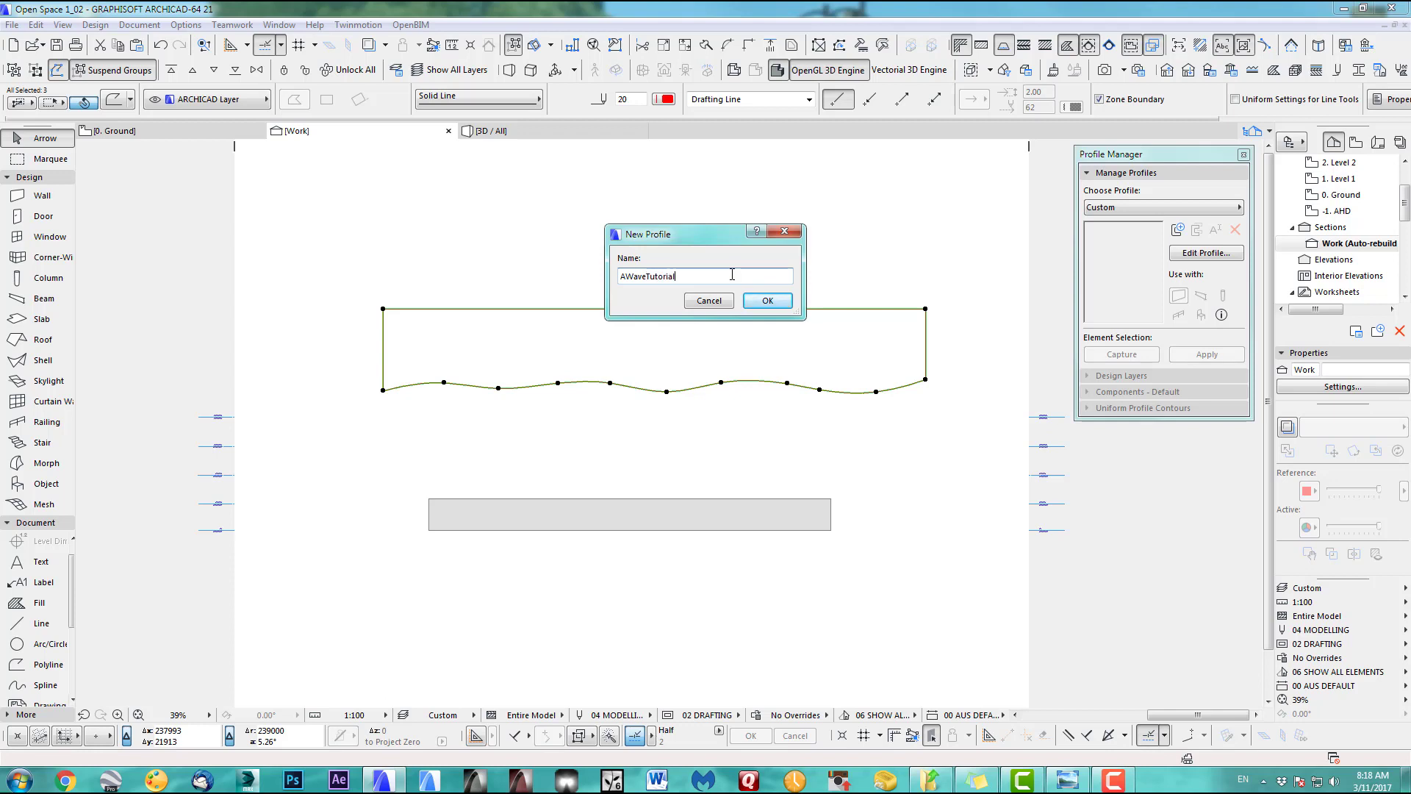
click(765, 299)
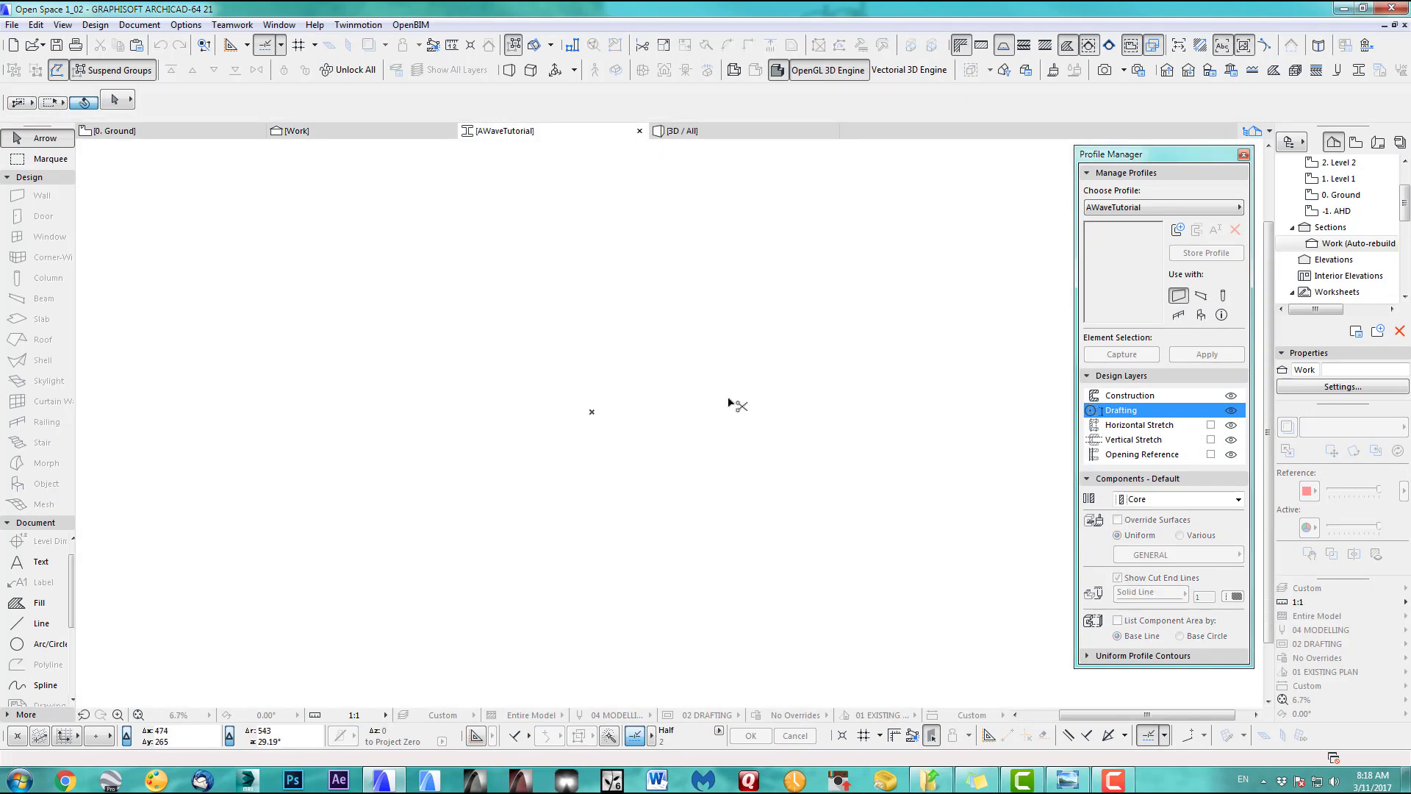
Paste the outline at the centre of the current view, zoom to it, and move its lower-left corner to the profile origin
key(ctrl+v)
click(794, 440)
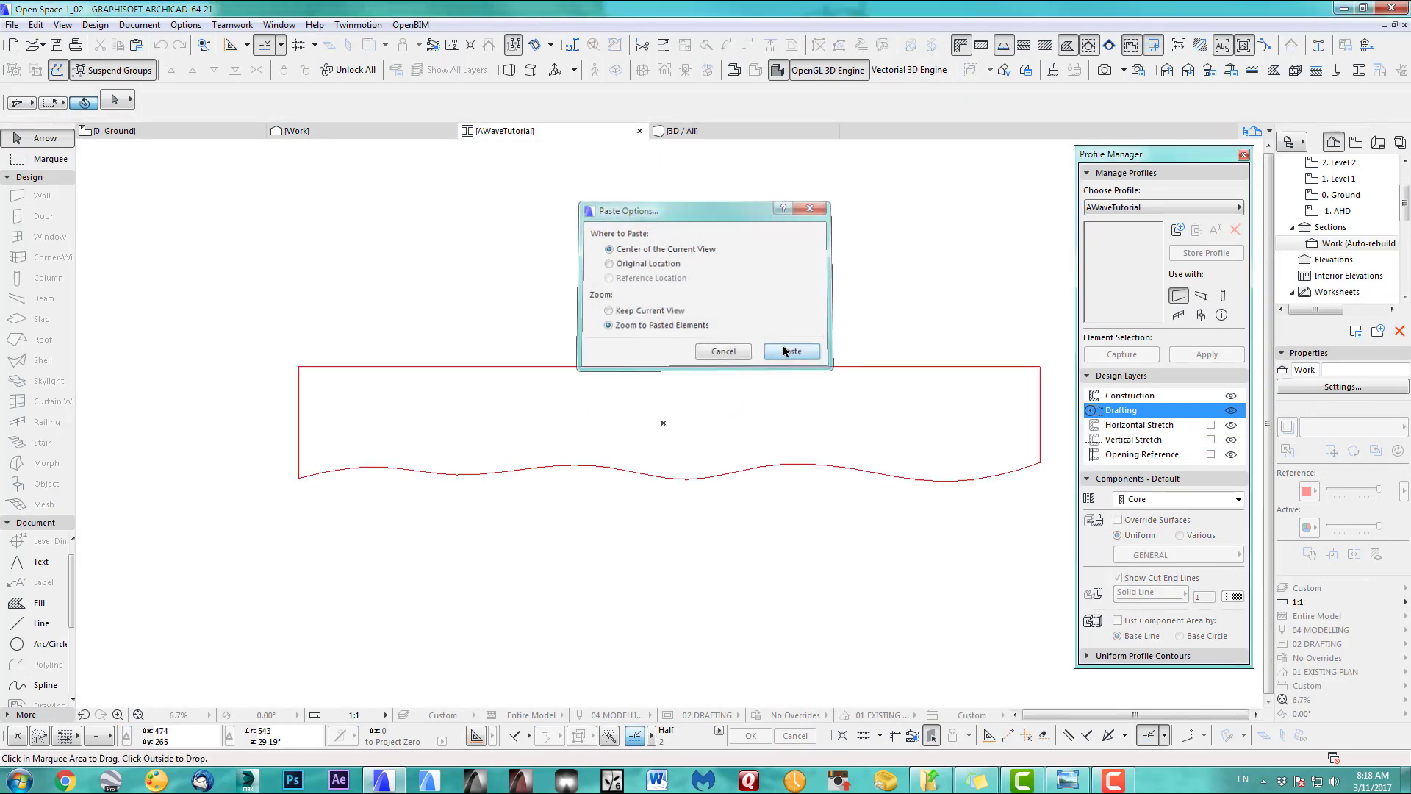
click(299, 478)
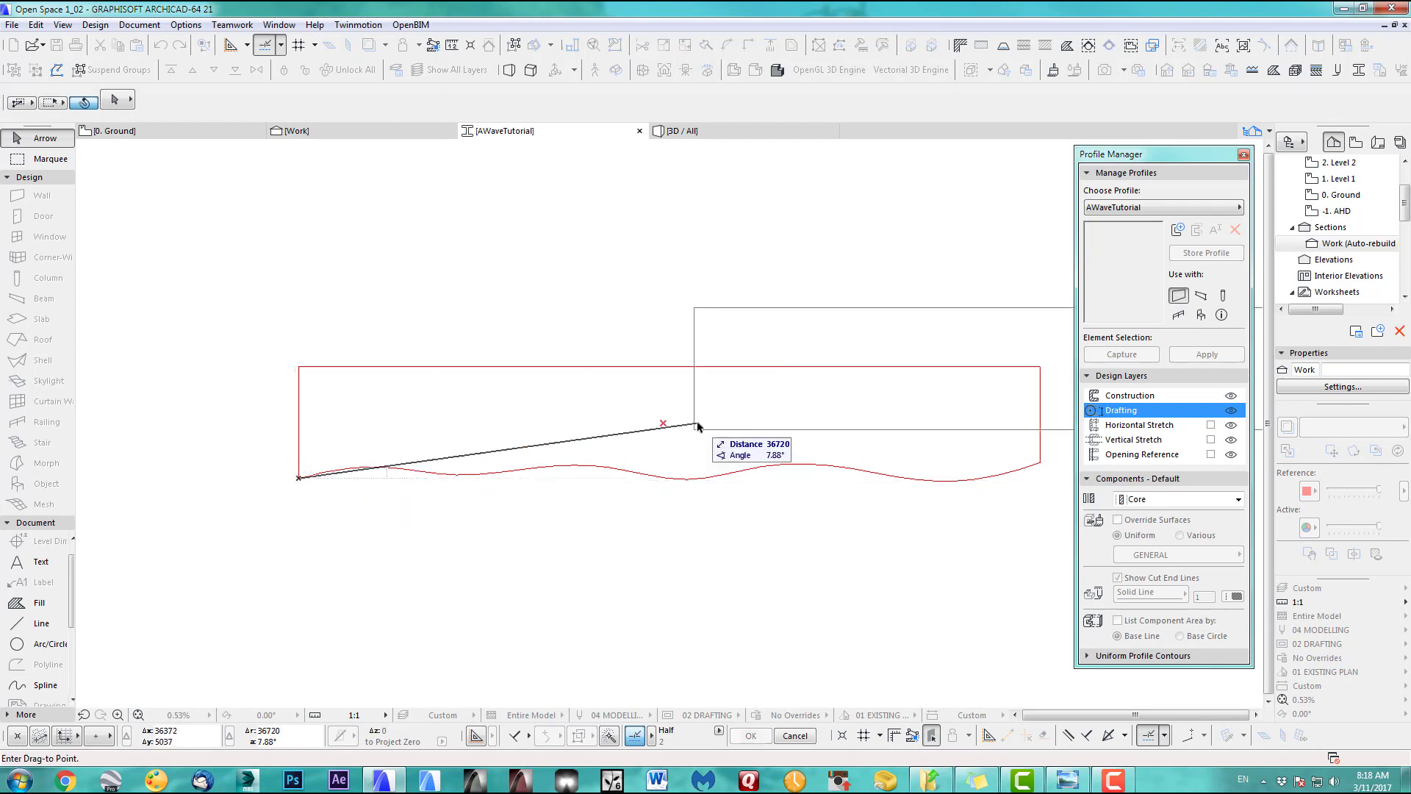
click(661, 427)
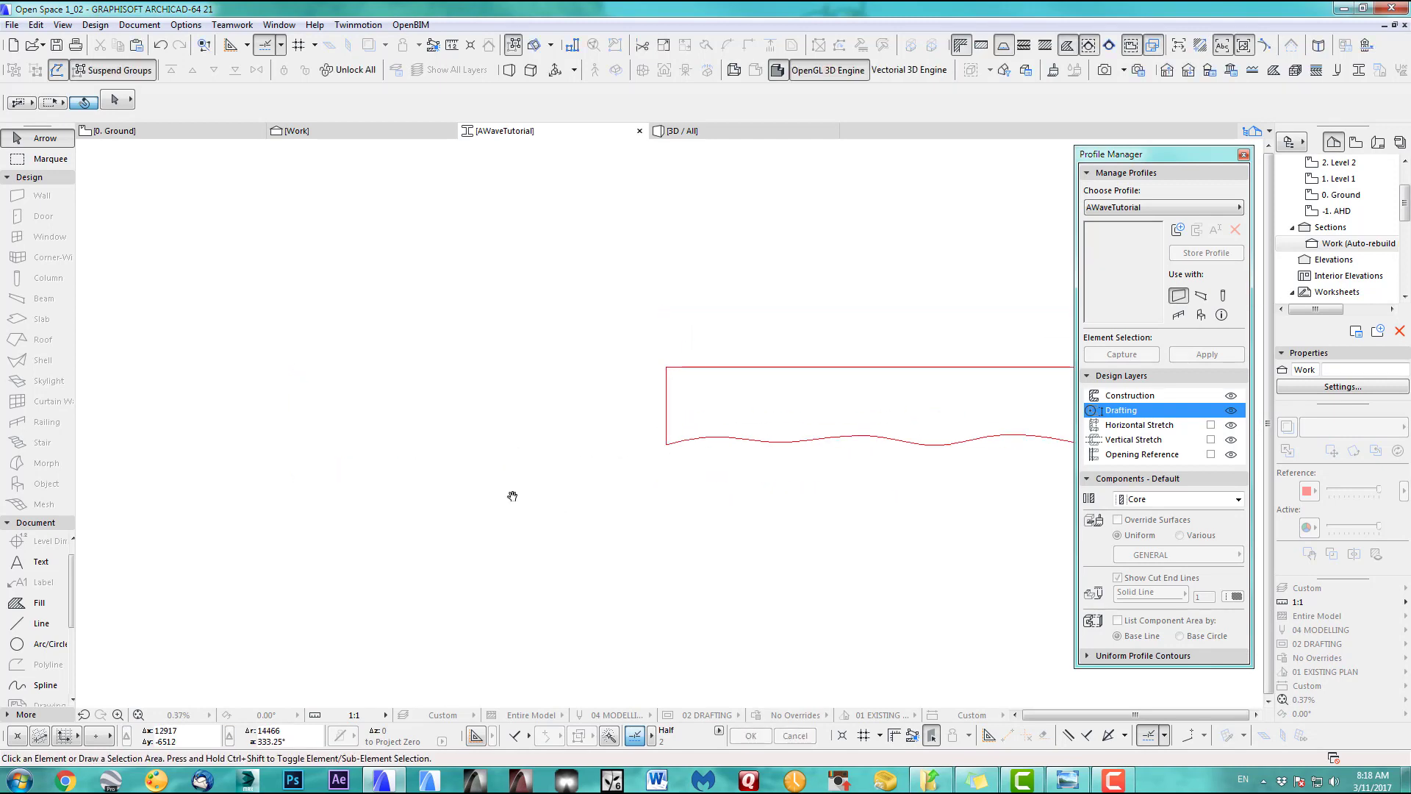
scroll(510, 494, right, 3)
scroll(571, 491, right, 3)
scroll(570, 491, up, 1)
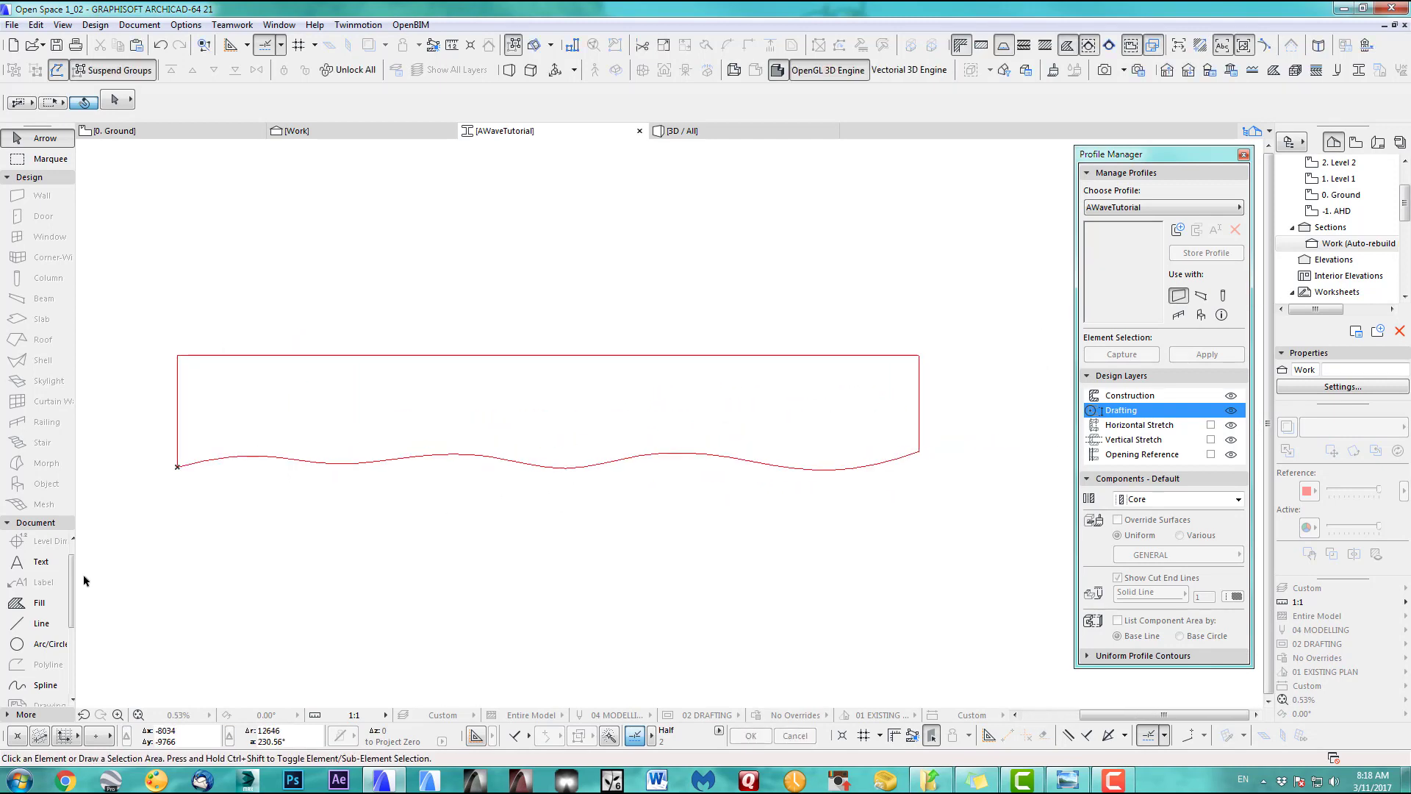
Fill the inside of the wave outline with a 25 % fill on the Construction design layer using the Magic Wand
click(35, 606)
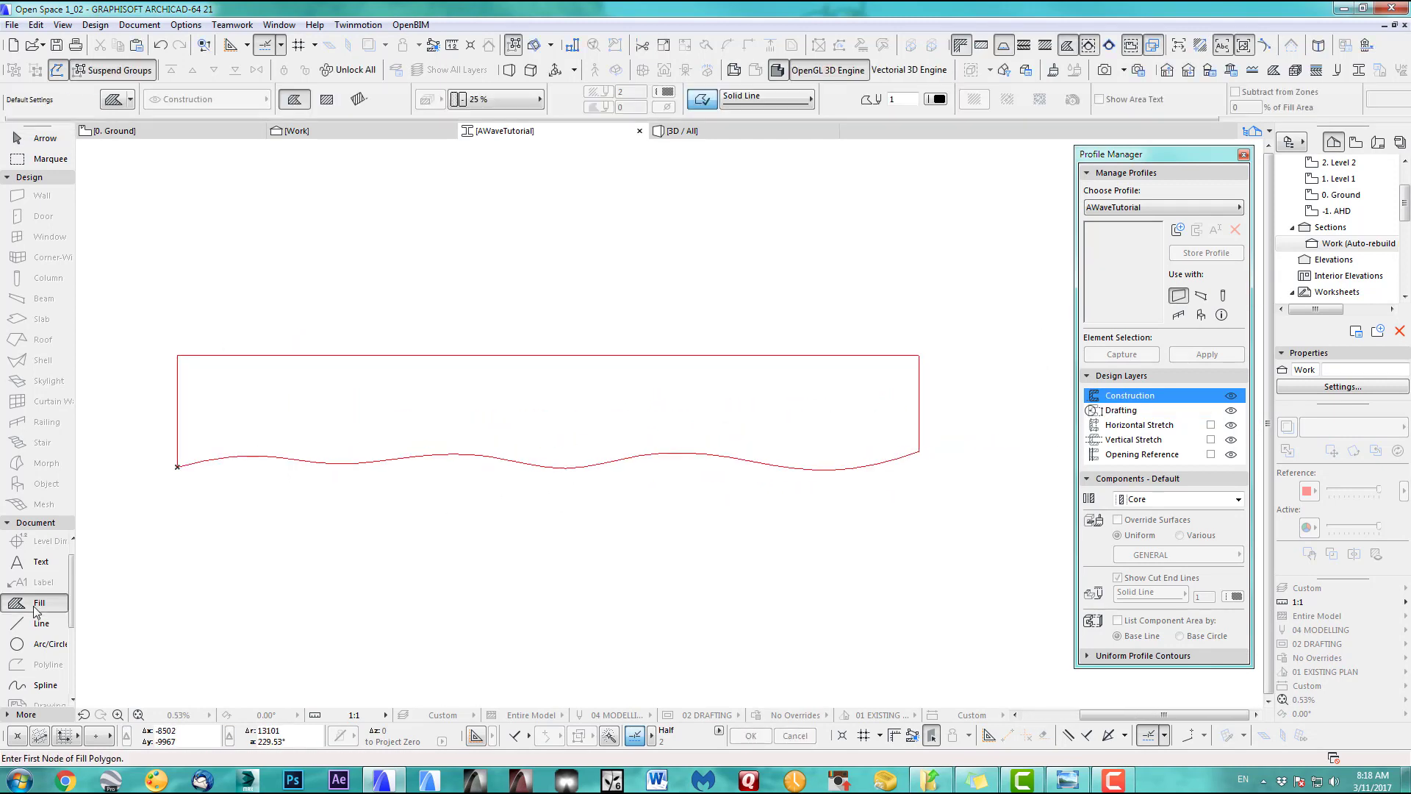
click(479, 101)
click(479, 101)
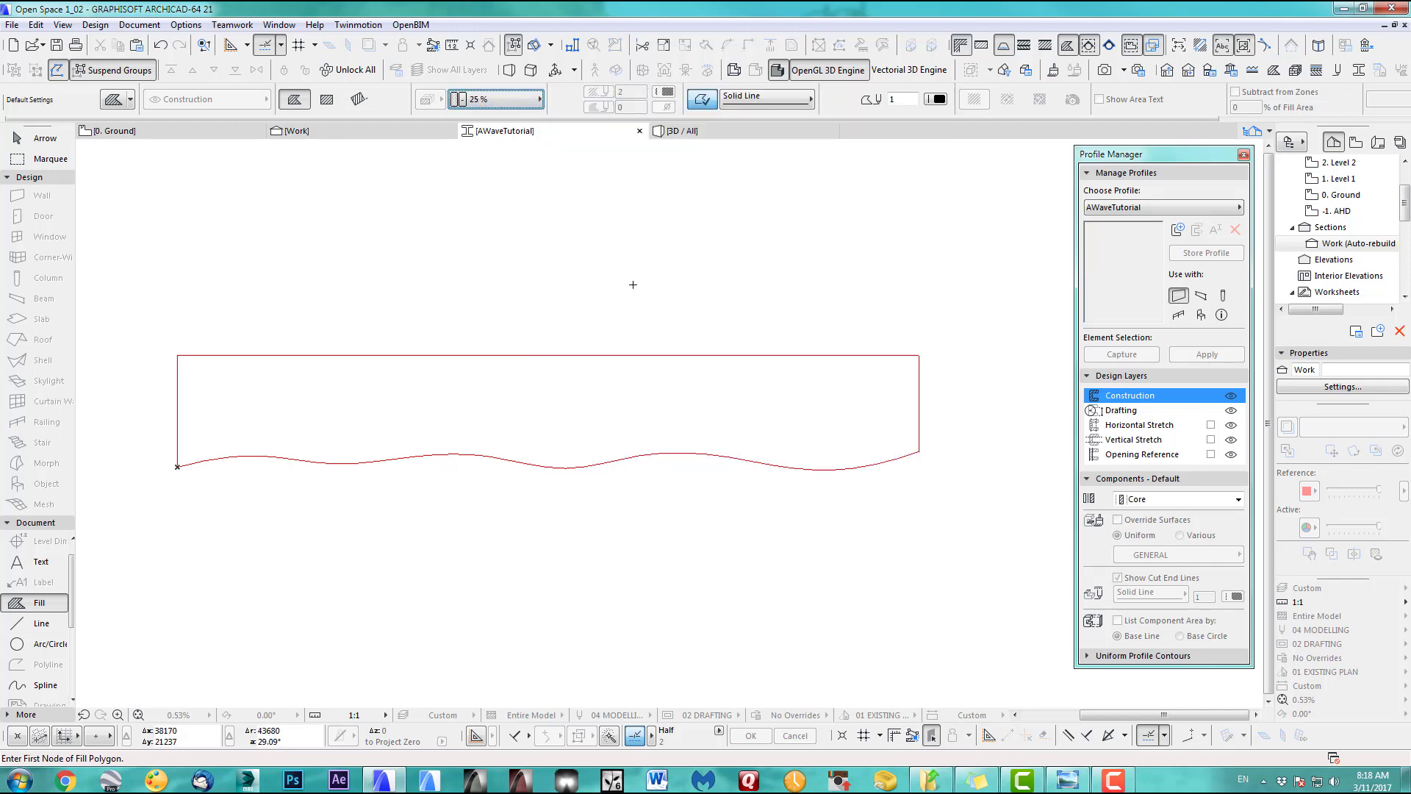
click(617, 399)
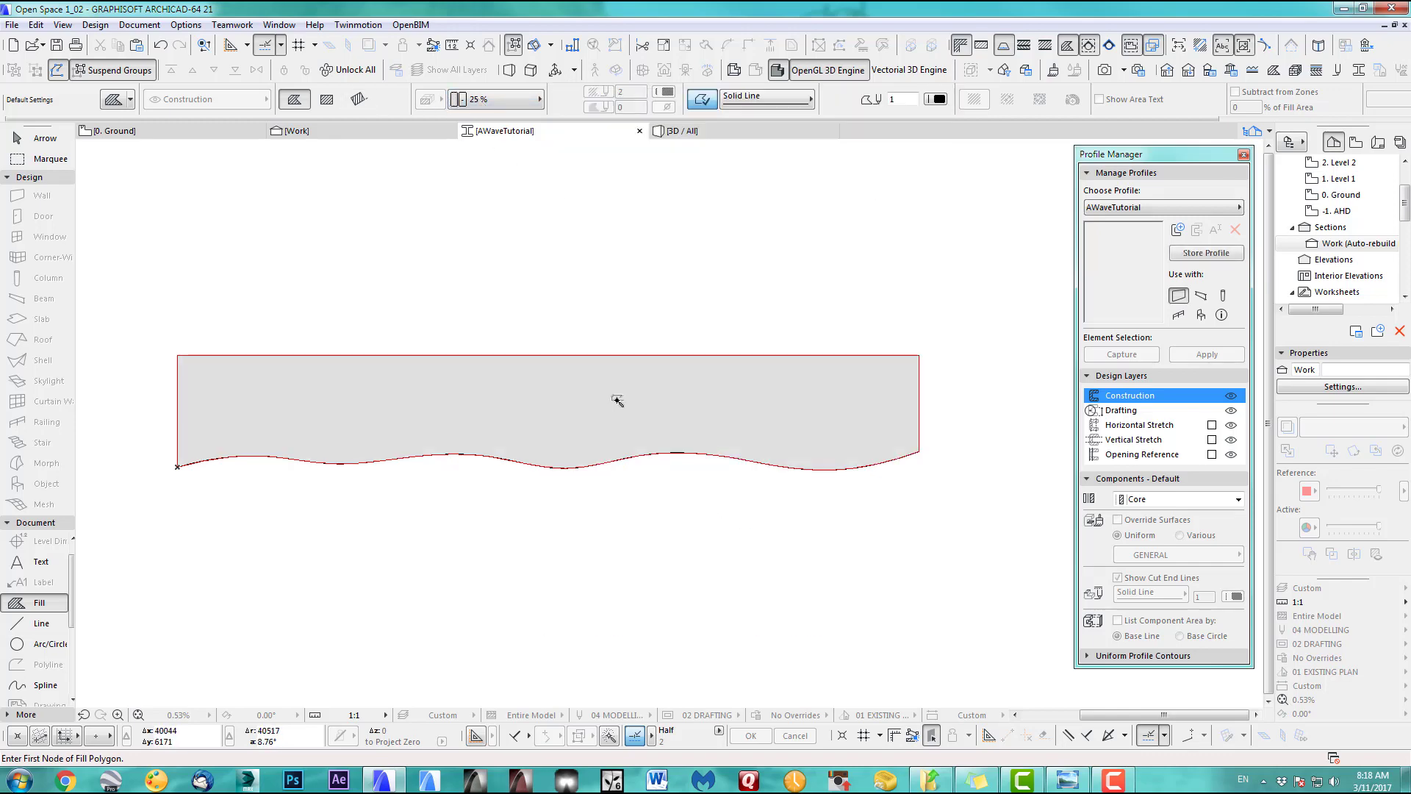
Override the fill's surface uniformly with ART_Matoff and store the profile
shift+click(792, 414)
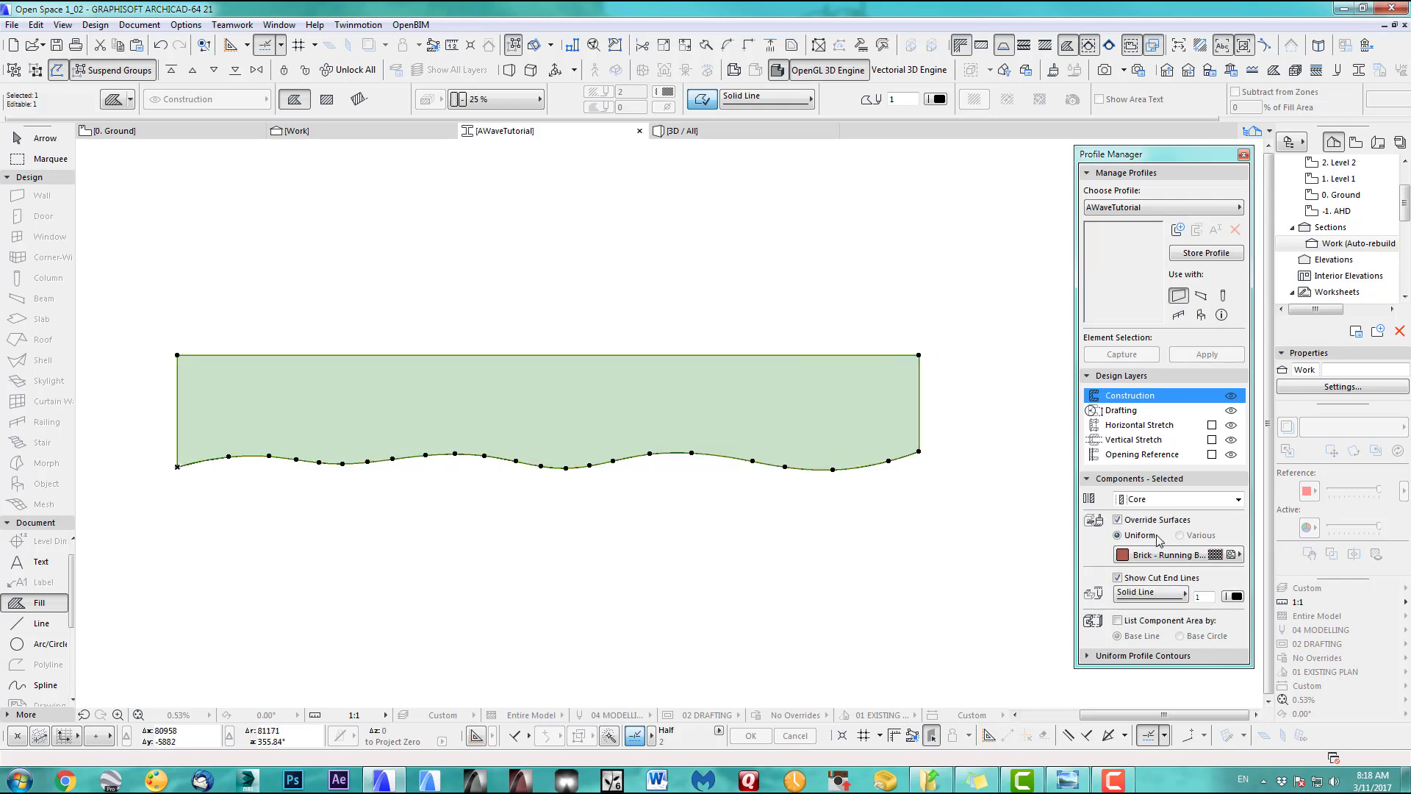
click(1152, 558)
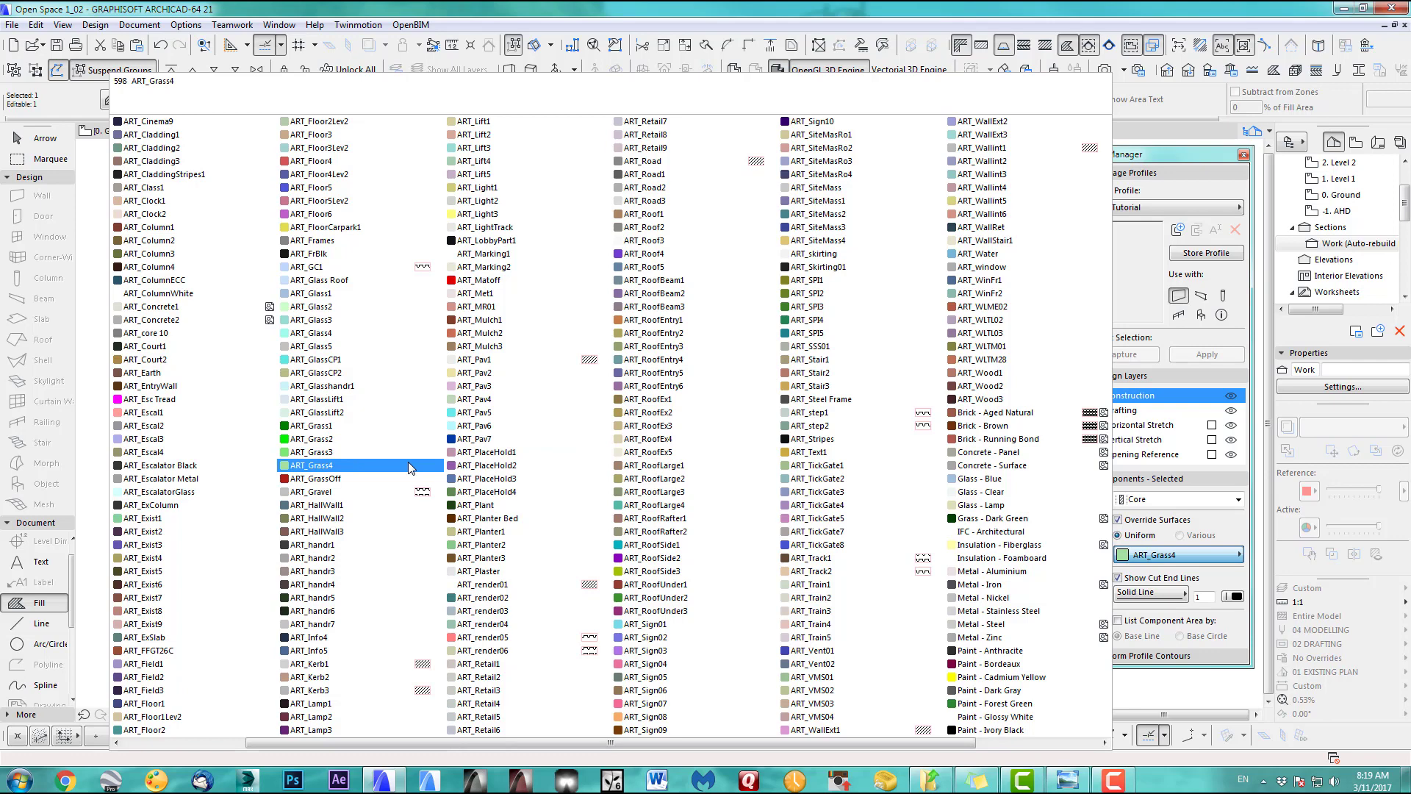
click(513, 287)
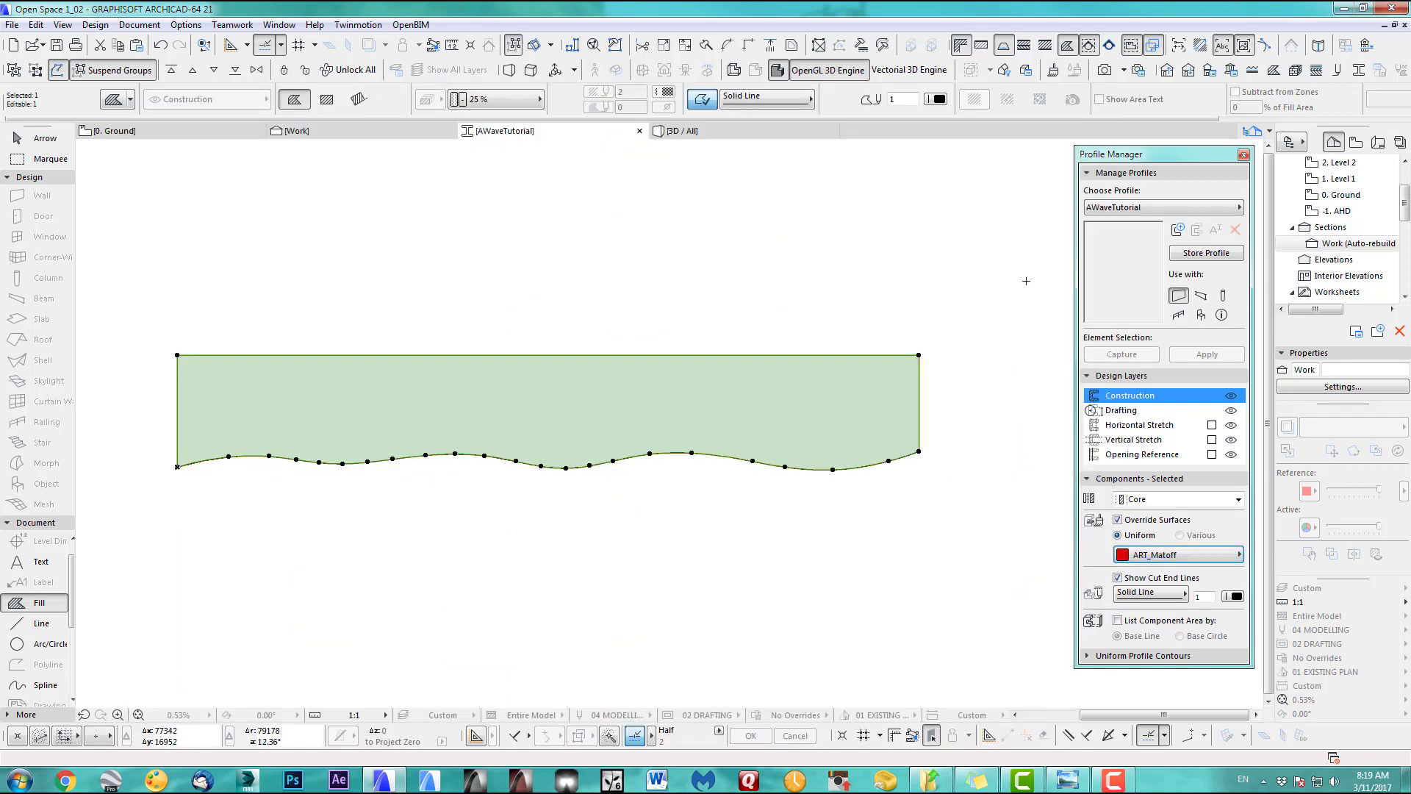
click(1229, 258)
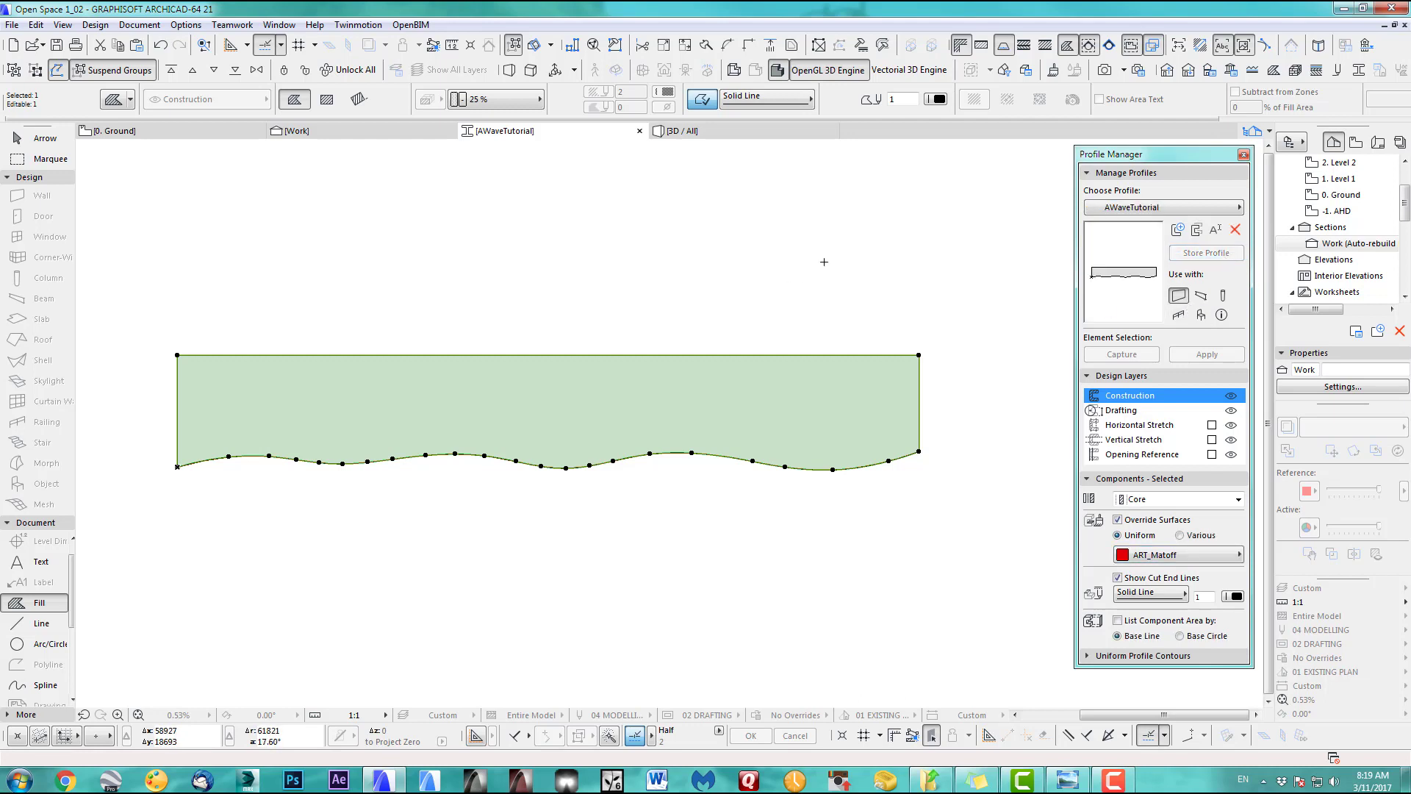
Return to the ground floor plan and set the wall defaults to the AWaveTutorial profile with ART_Matoff surface overrides
key(F2)
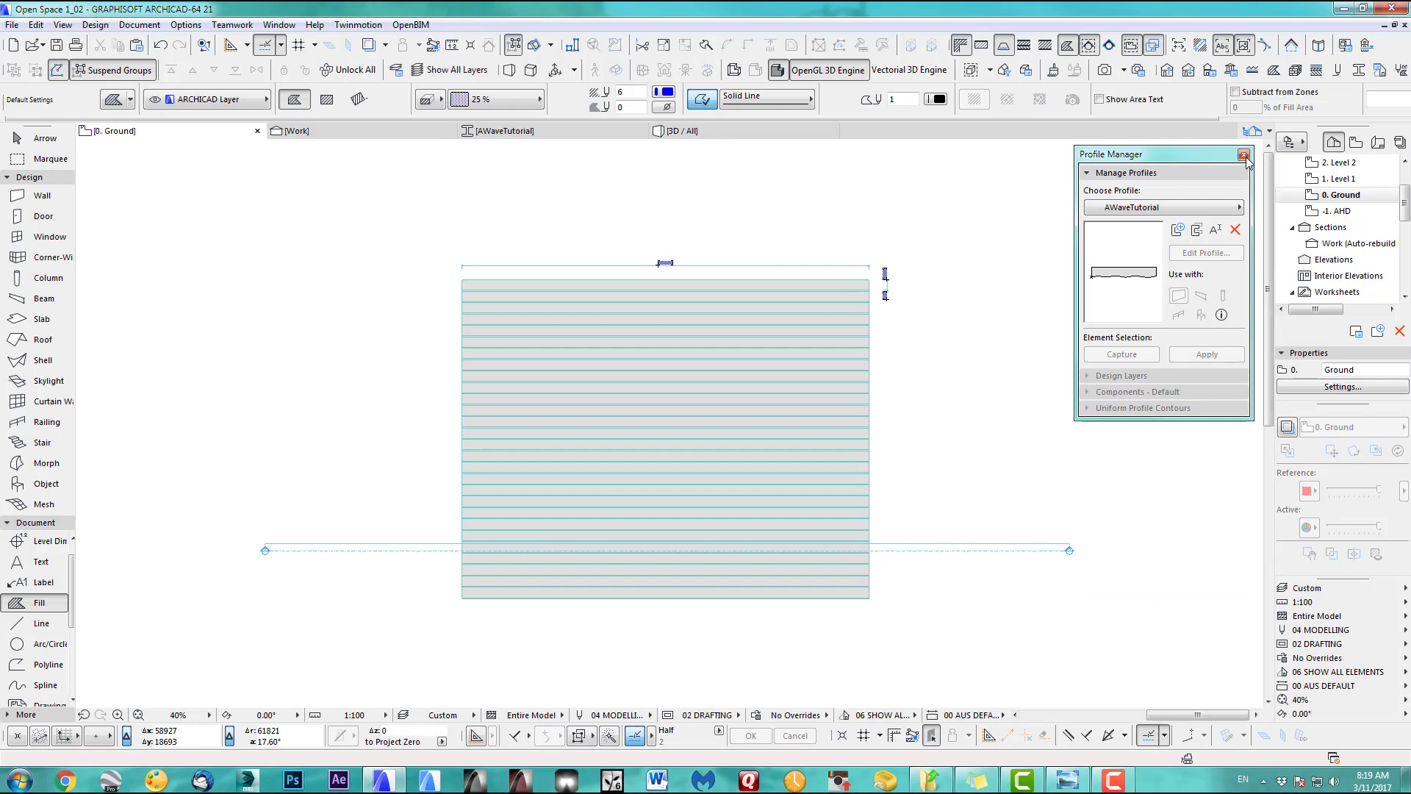
click(1243, 155)
double_click(41, 196)
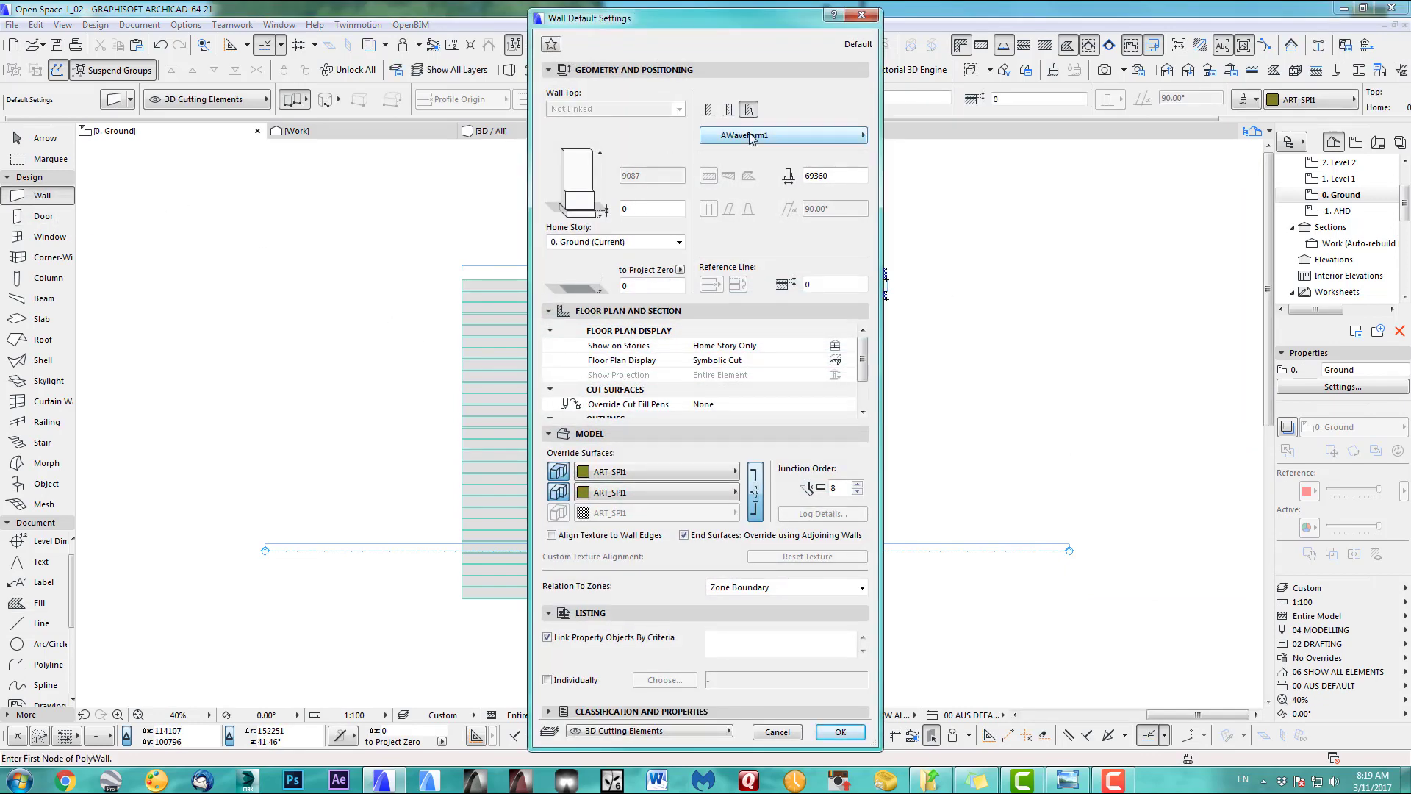
click(751, 136)
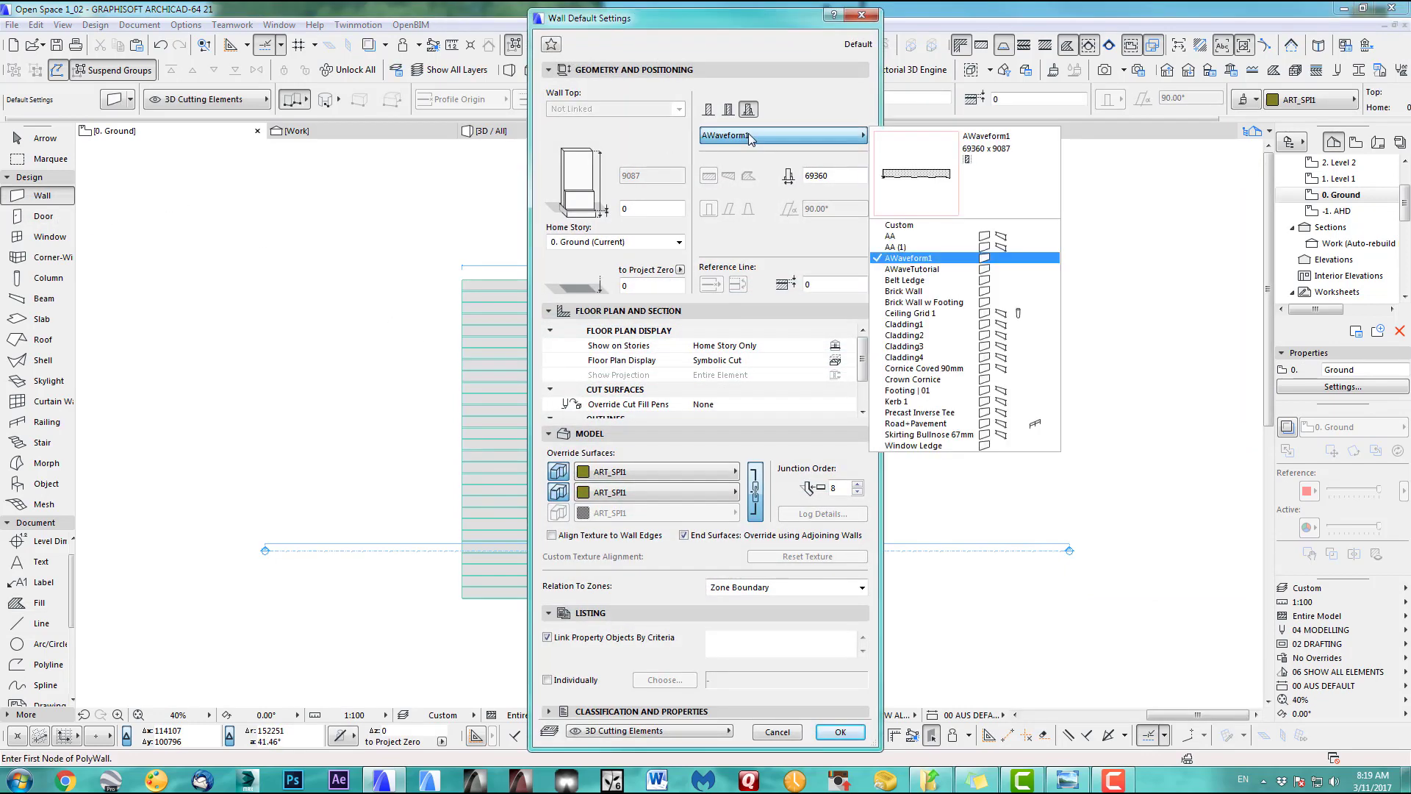
click(922, 272)
click(691, 473)
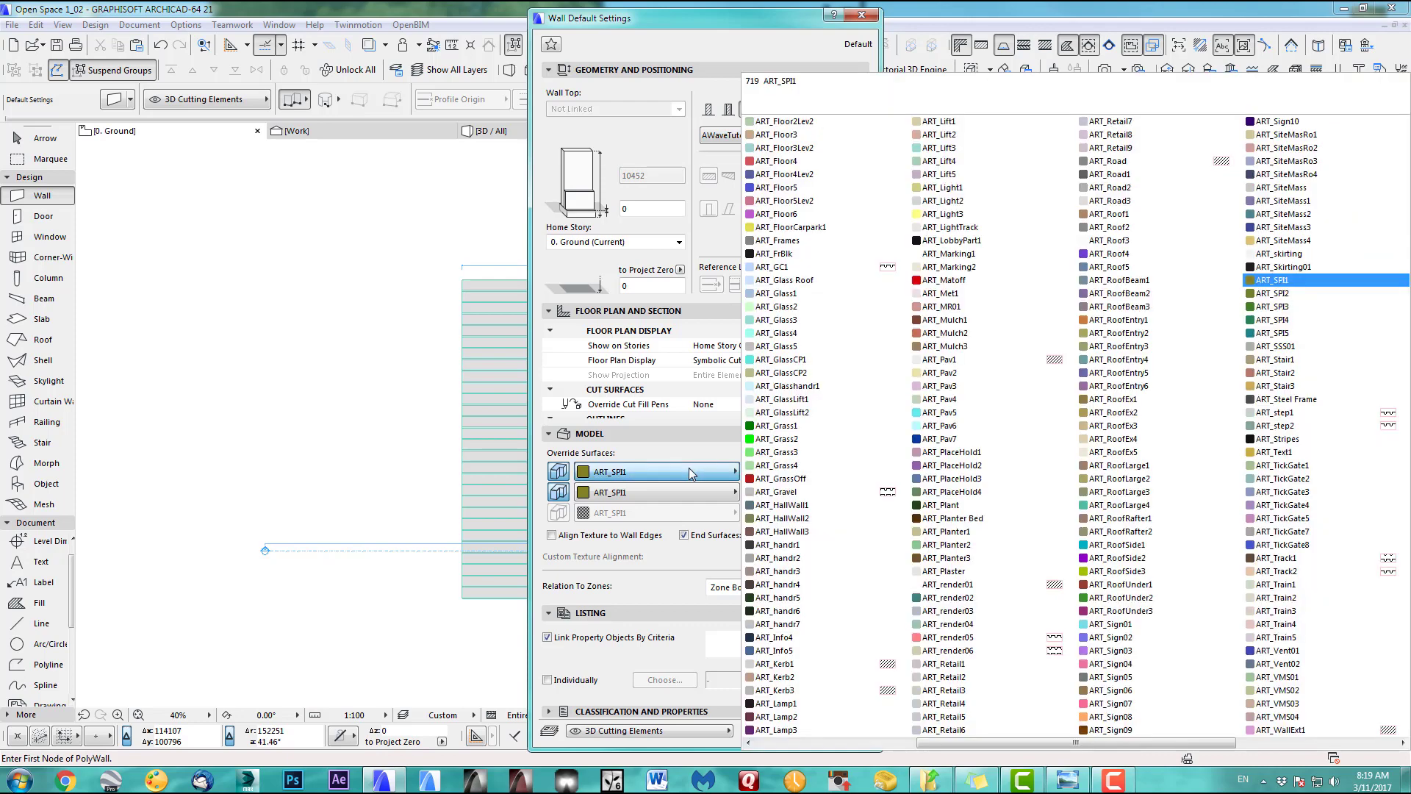
click(994, 288)
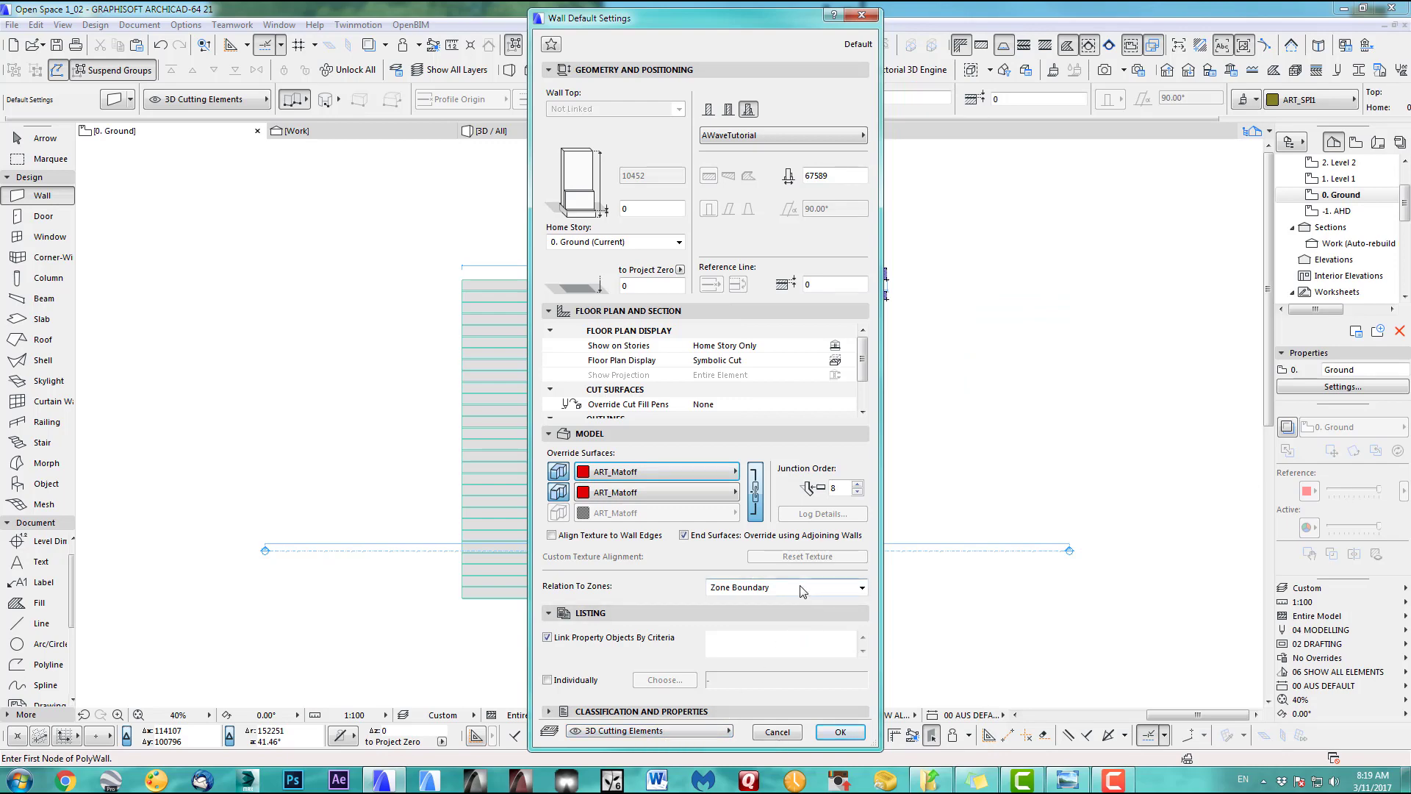
click(842, 732)
Draw a straight vertical profile wall from below to above the slab strips, starting just left of them, so that it covers them all
scroll(762, 573, down, 2)
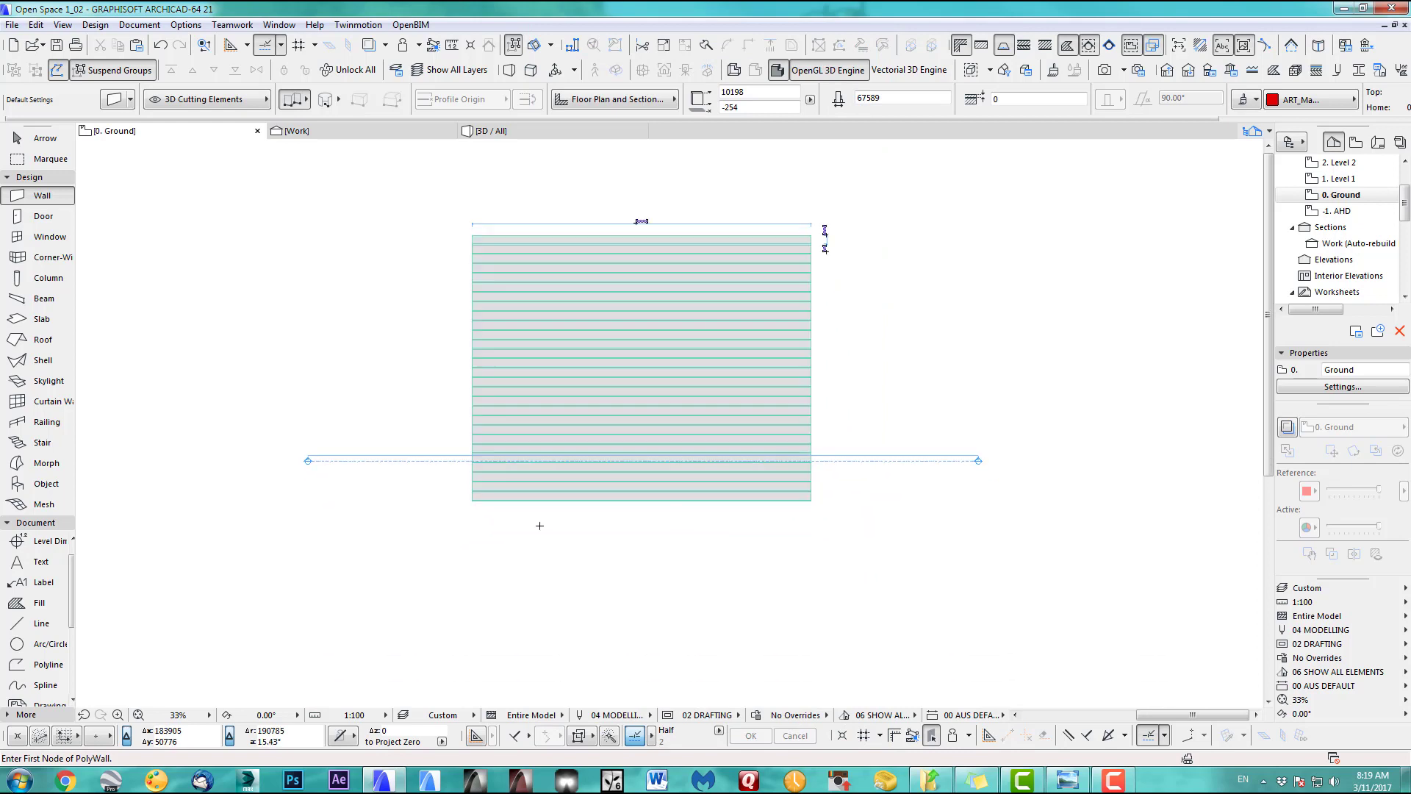
click(445, 558)
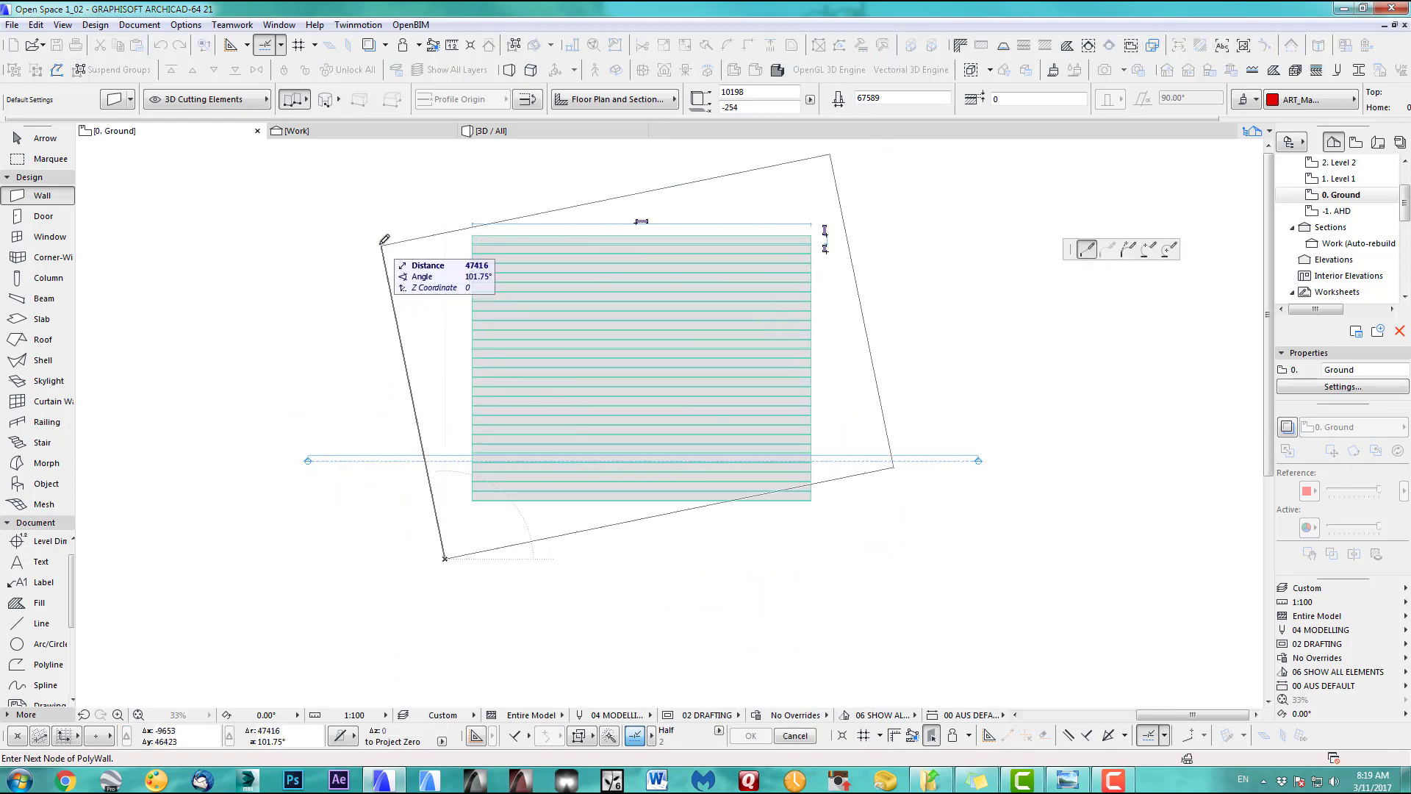
click(445, 168)
click(447, 163)
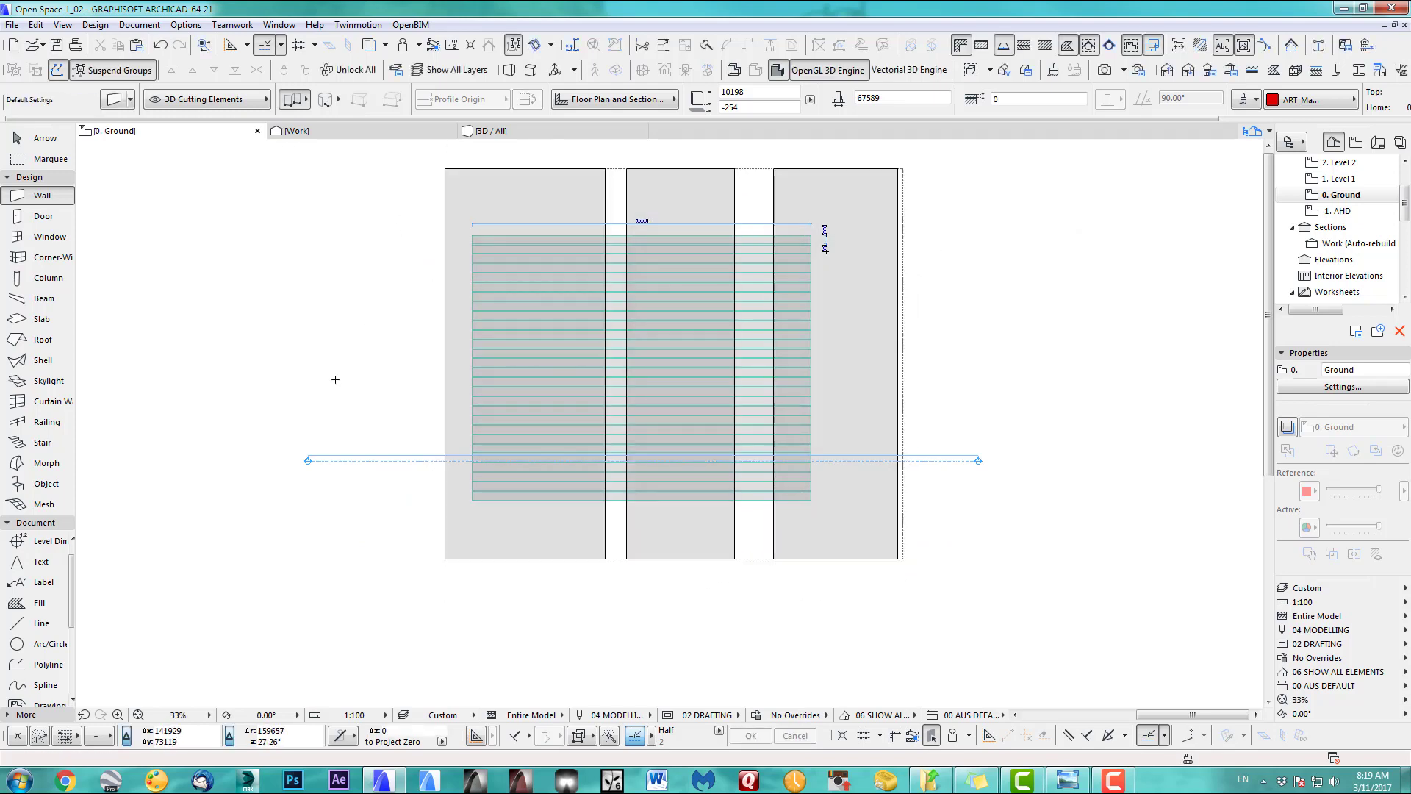
Orbit the 3D view to examine the wave wall's underside against the slab strips
key(F3)
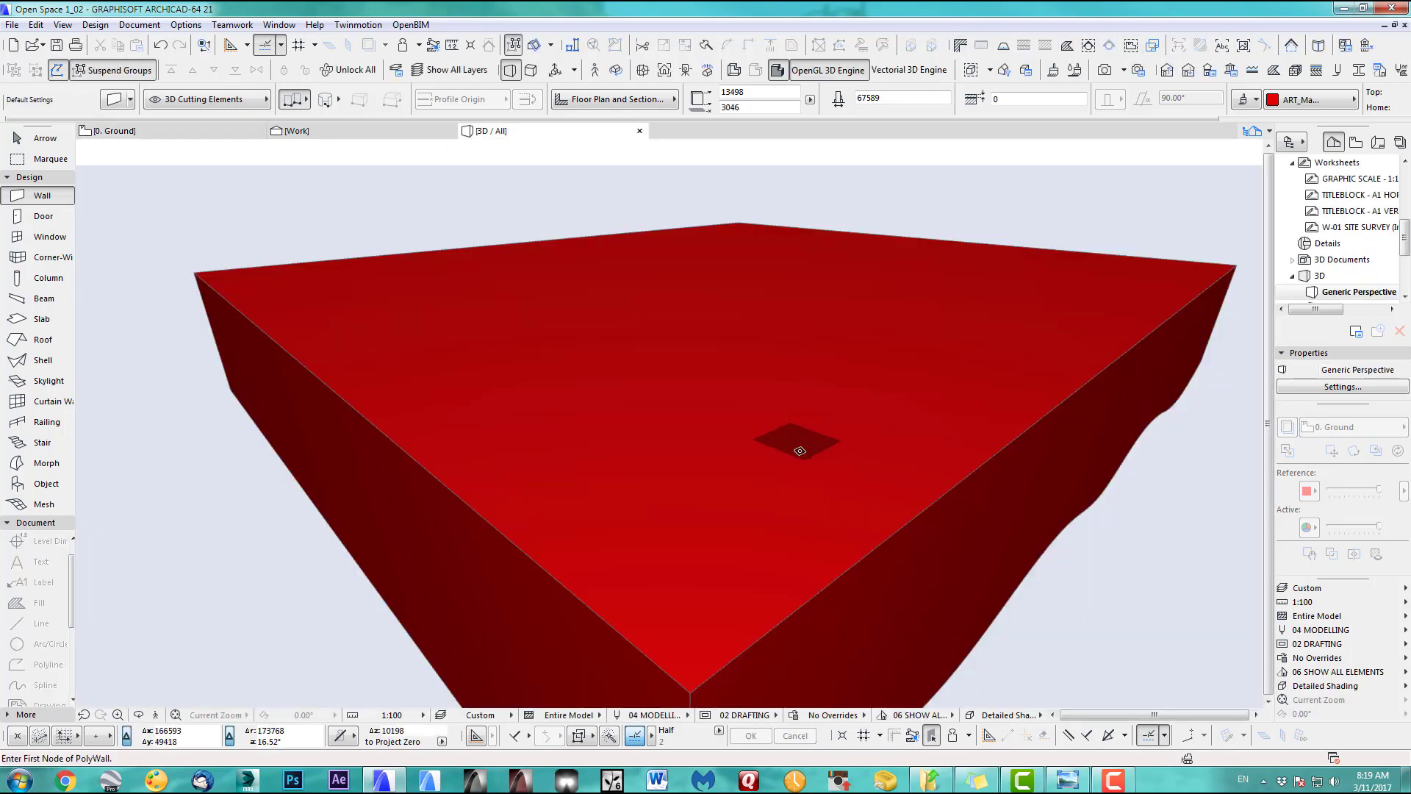
middle_drag(791, 516, 698, 375)
key(o)
mouse_move(713, 276)
mouse_down()
mouse_move(856, 551)
mouse_move(630, 312)
mouse_move(693, 382)
mouse_move(504, 384)
mouse_move(740, 406)
mouse_up()
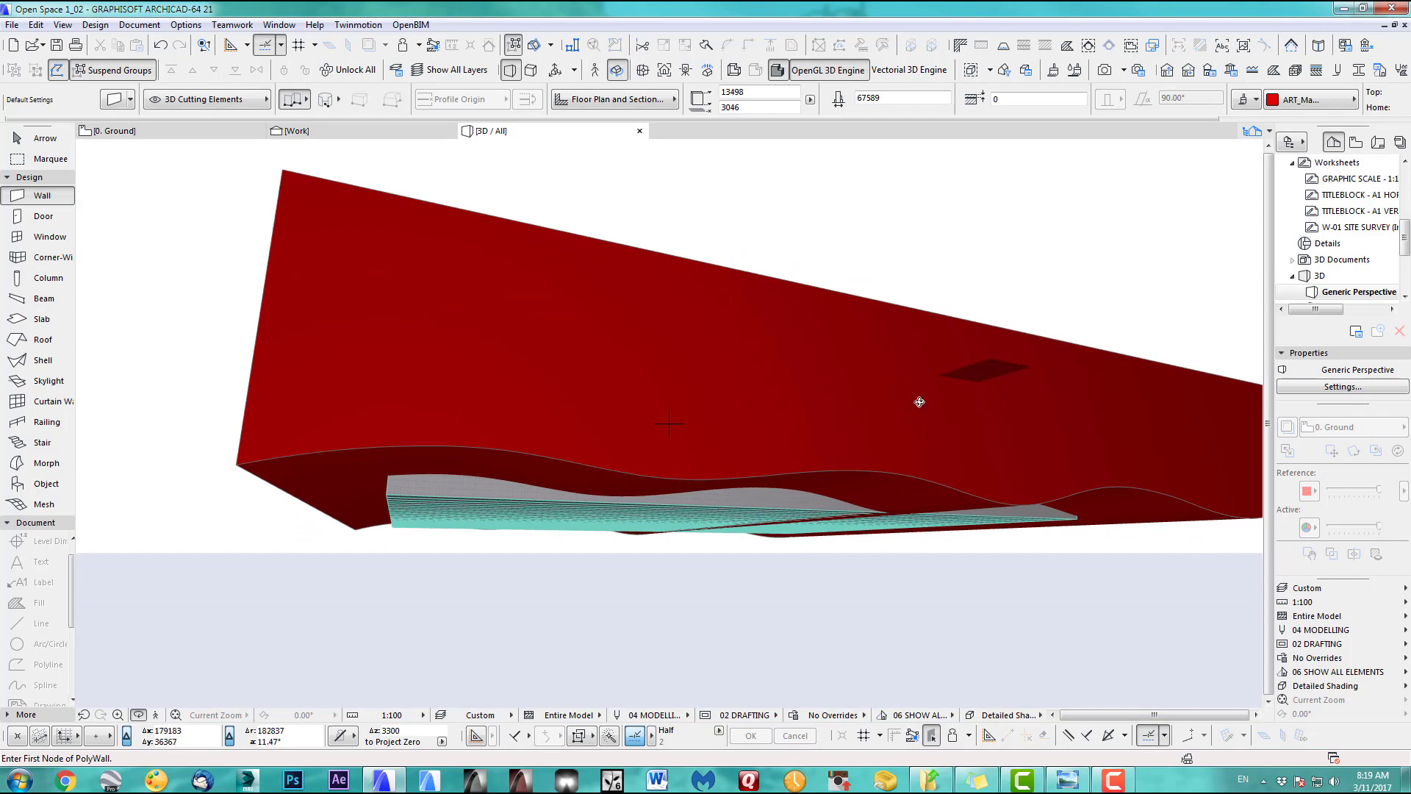
drag(908, 423, 1021, 411)
In the Work section, raise the profile wall about 1.5 m so its wavy underside runs through the slab section, and deselect it
key(F2)
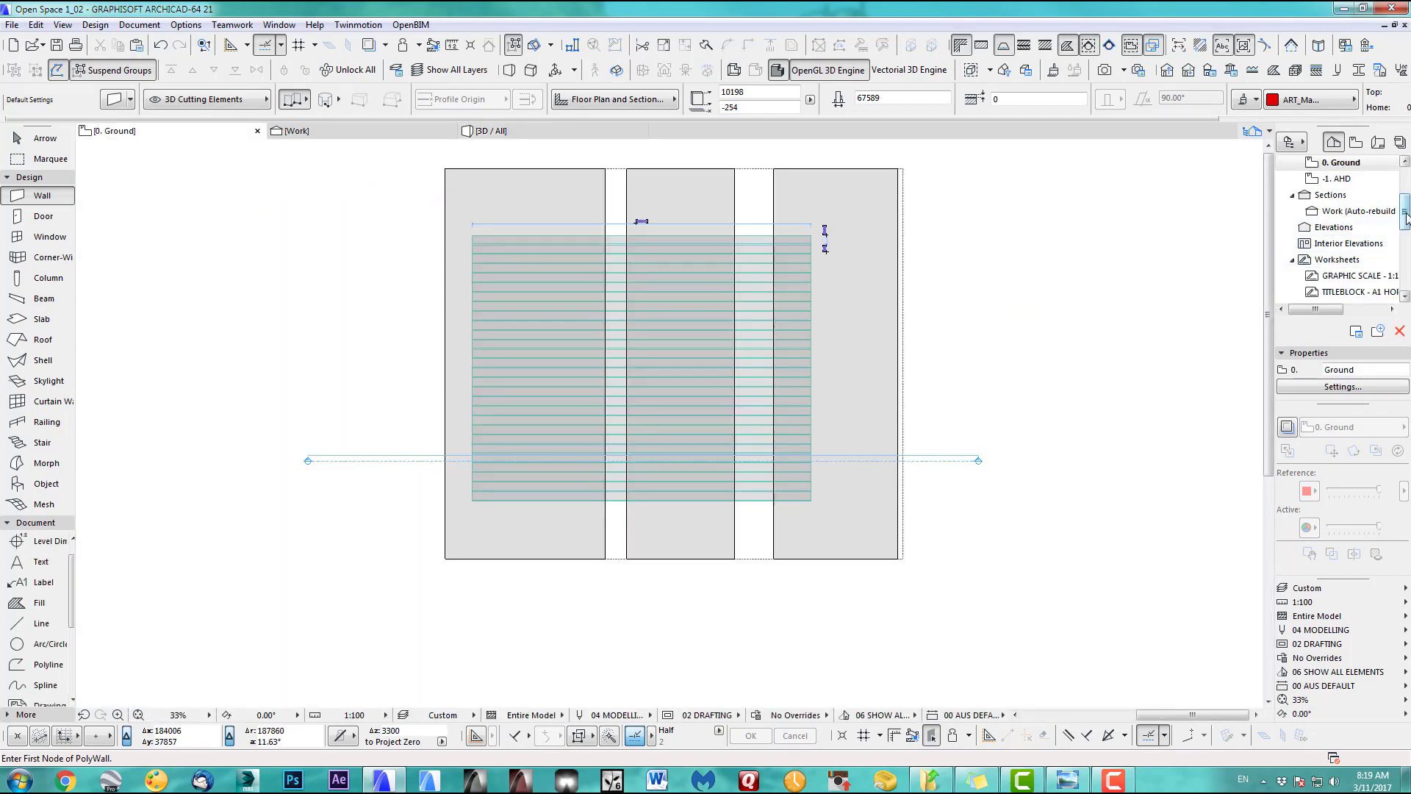
mouse_move(1406, 215)
mouse_down()
mouse_move(1406, 198)
mouse_move(1409, 221)
mouse_up()
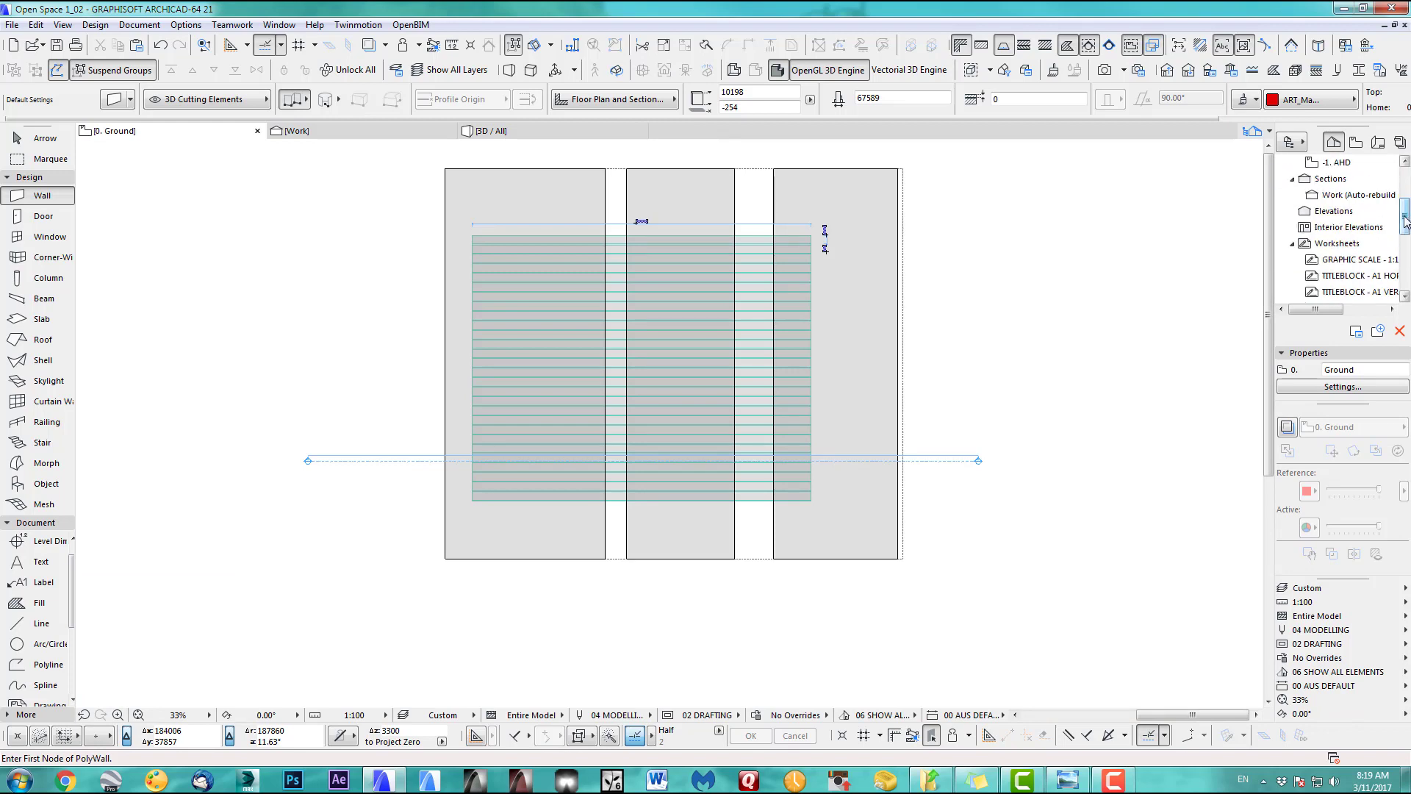
double_click(1319, 195)
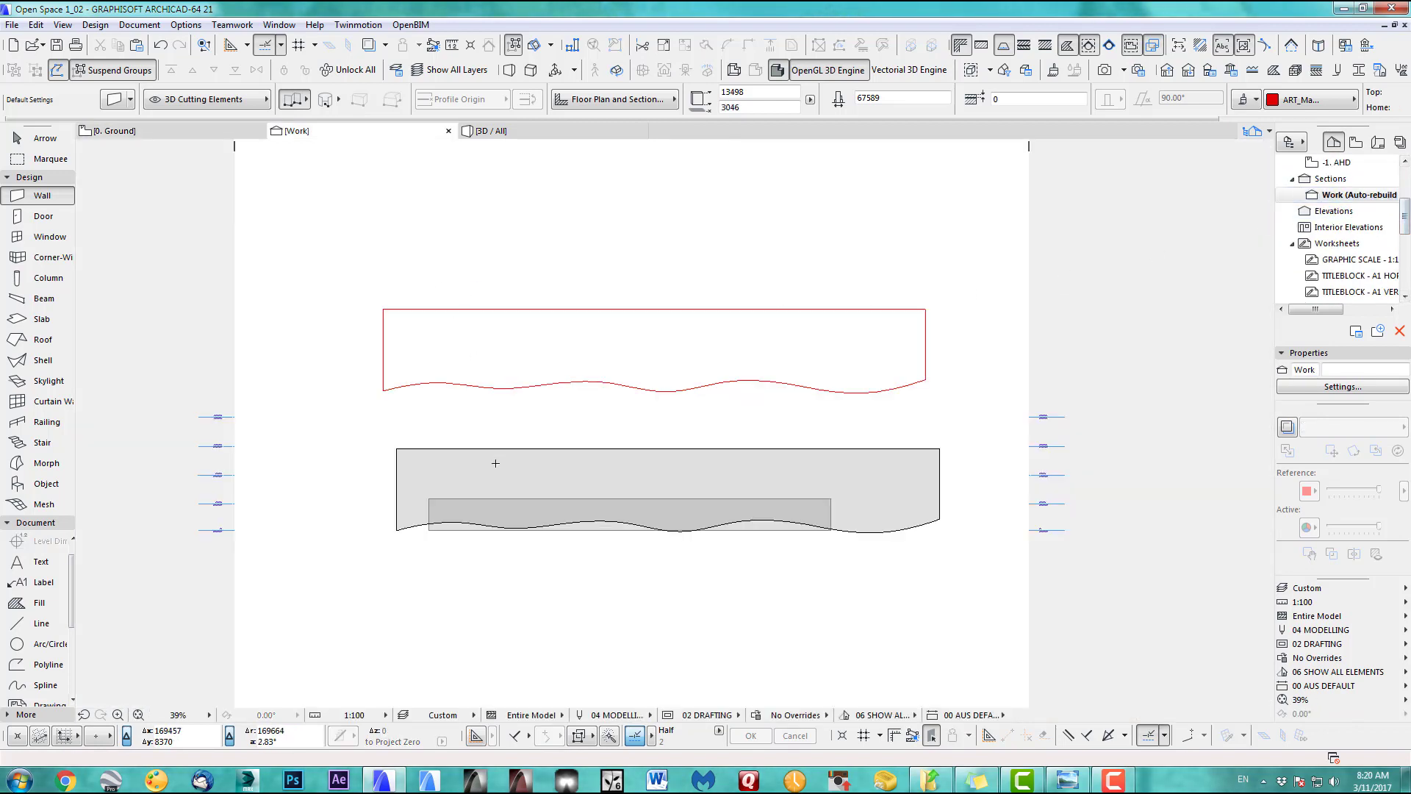
click(43, 138)
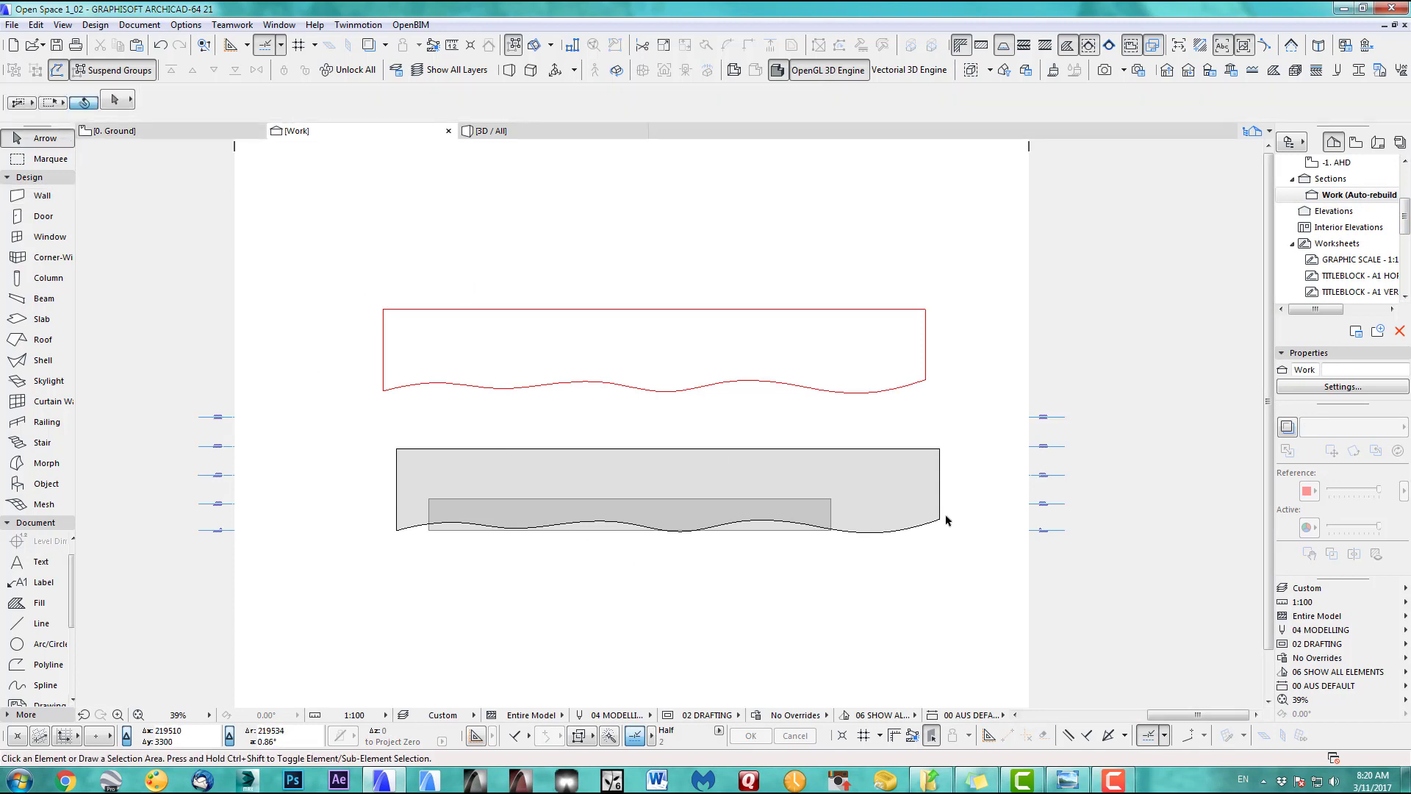
click(932, 465)
scroll(889, 544, up, 2)
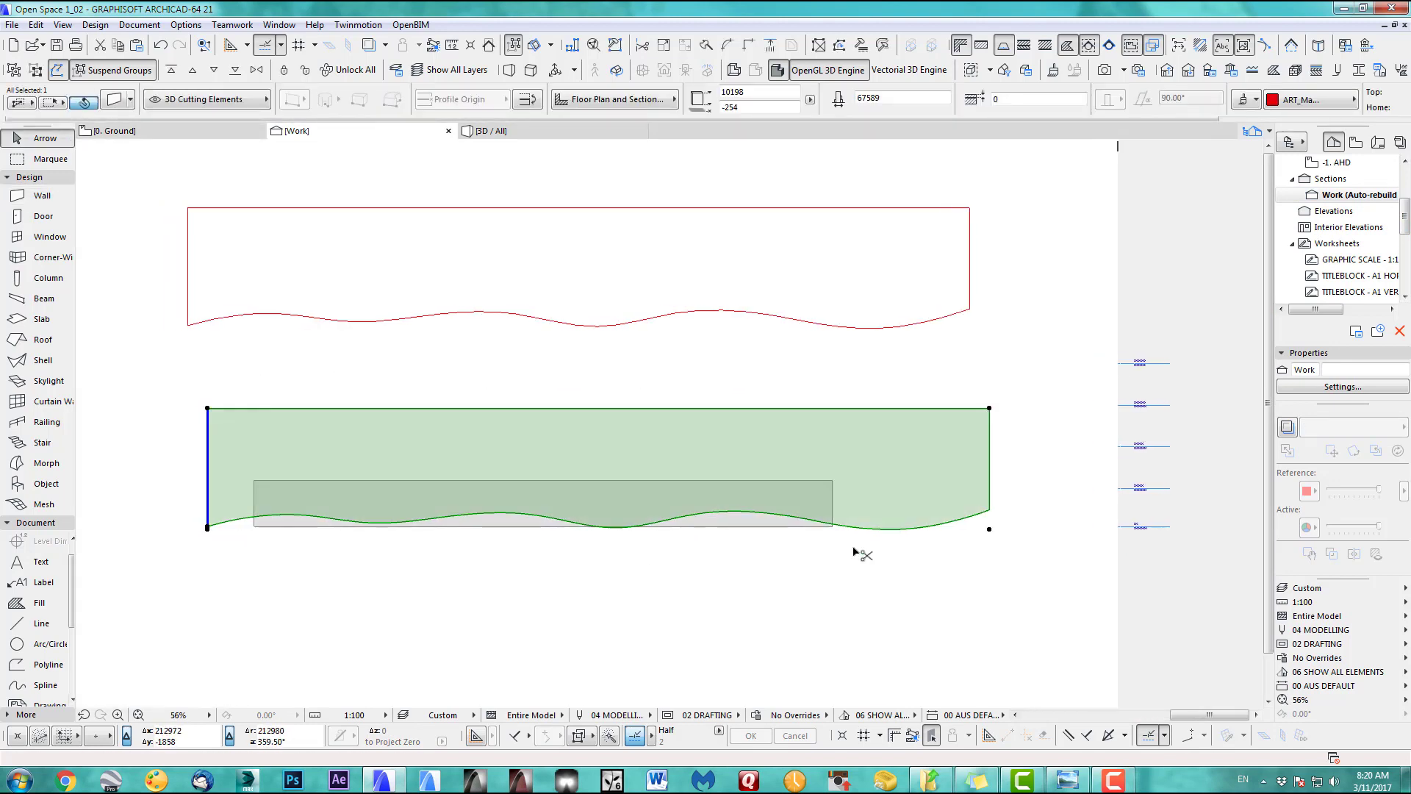
drag(844, 510, 851, 490)
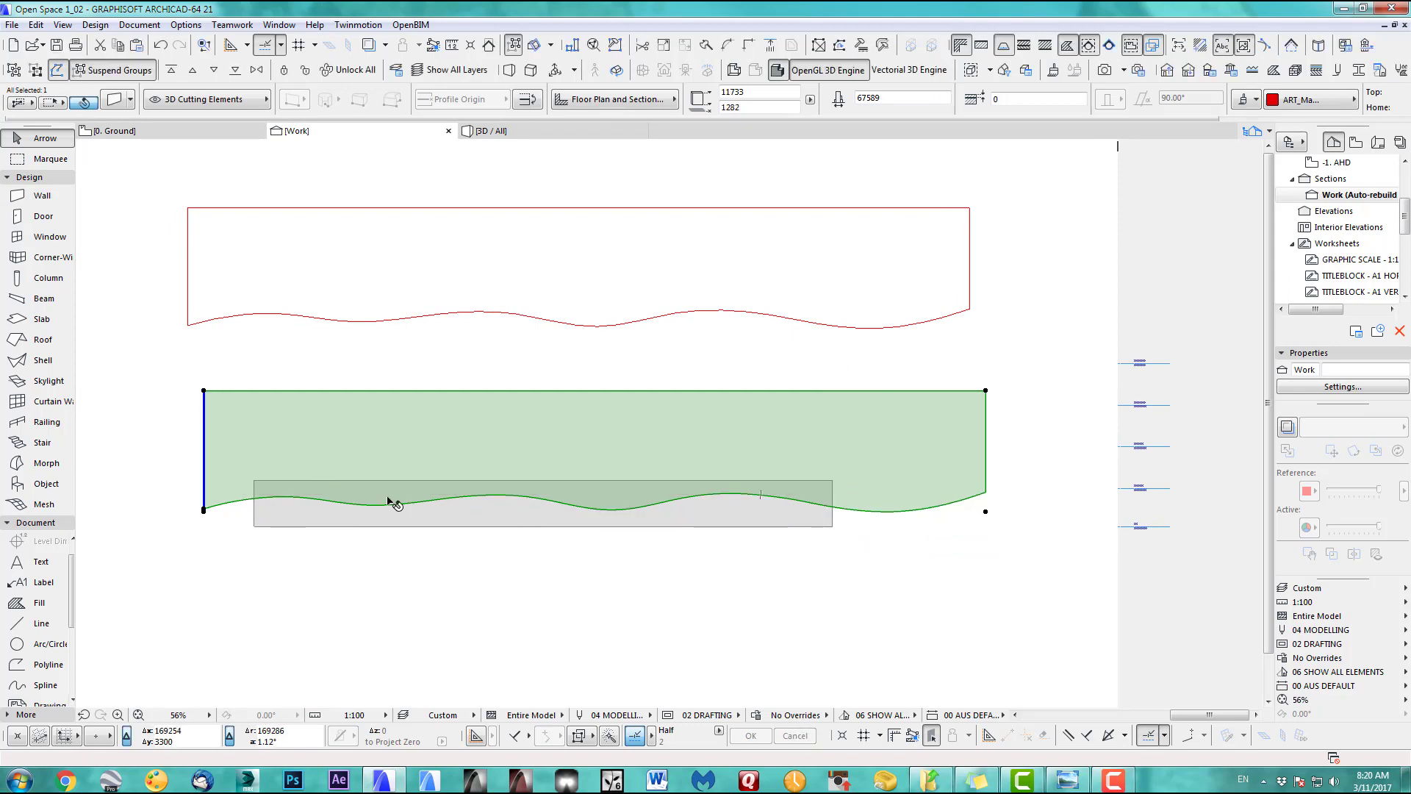
click(1020, 359)
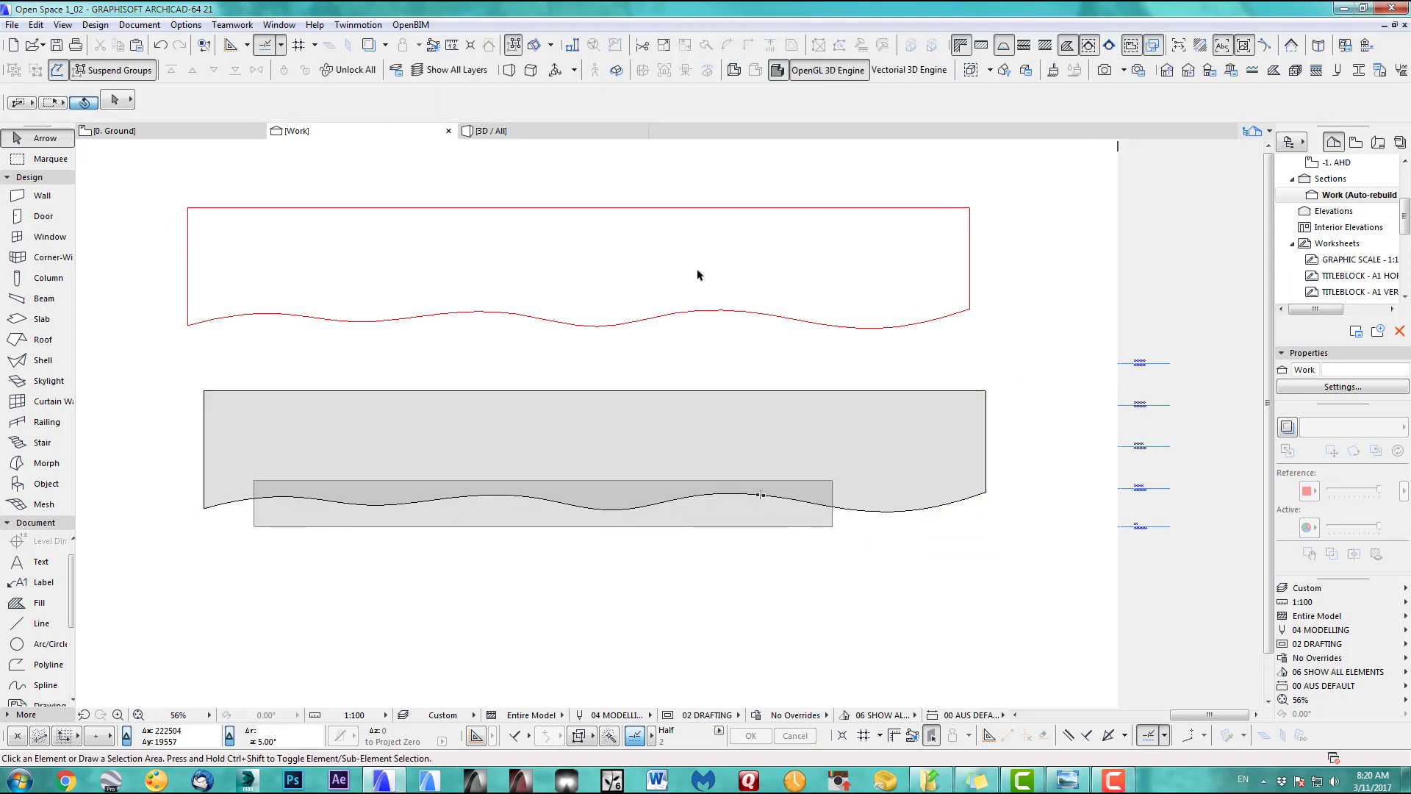
Delete the red spline and polyline outline above the wall and return to the ground floor plan
drag(164, 190, 1011, 354)
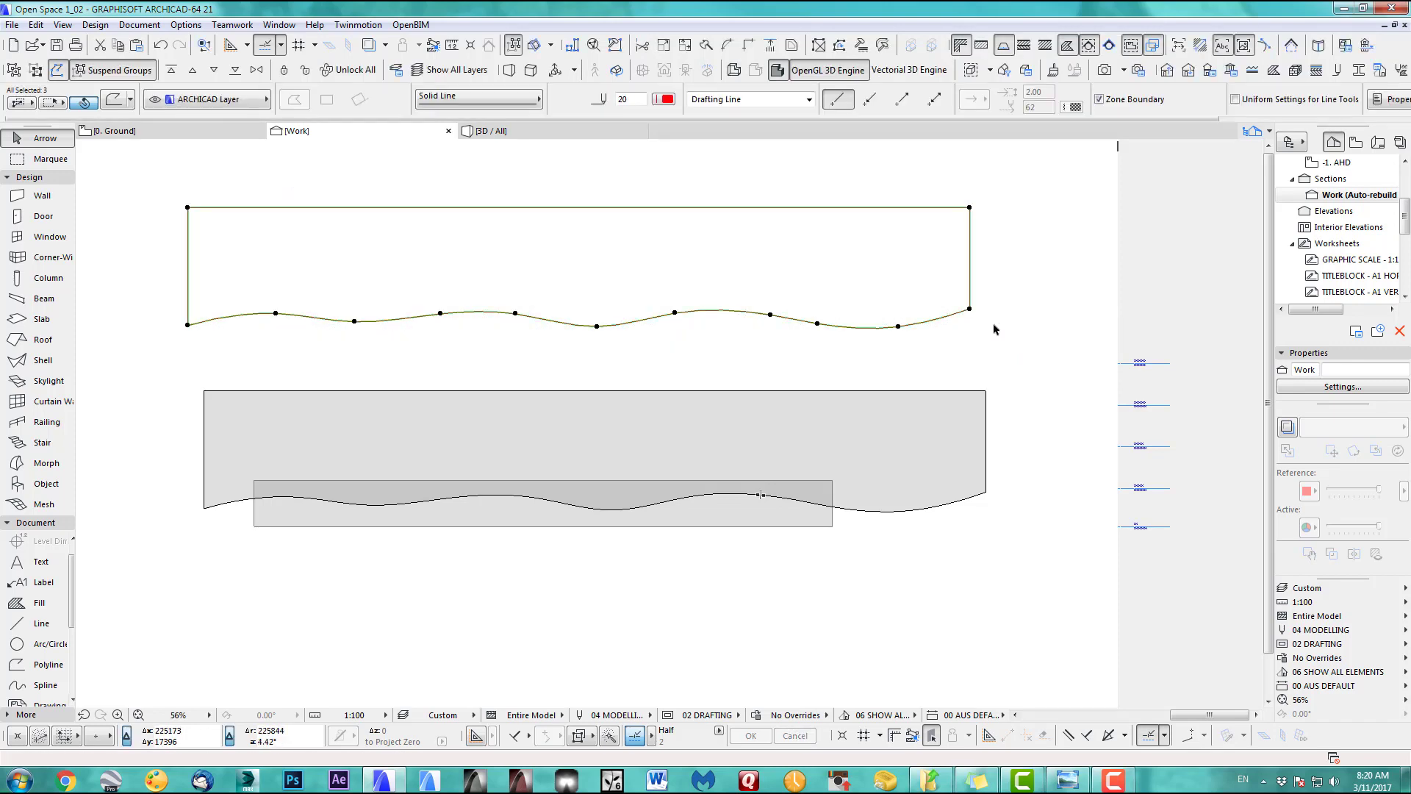
key(Delete)
key(F2)
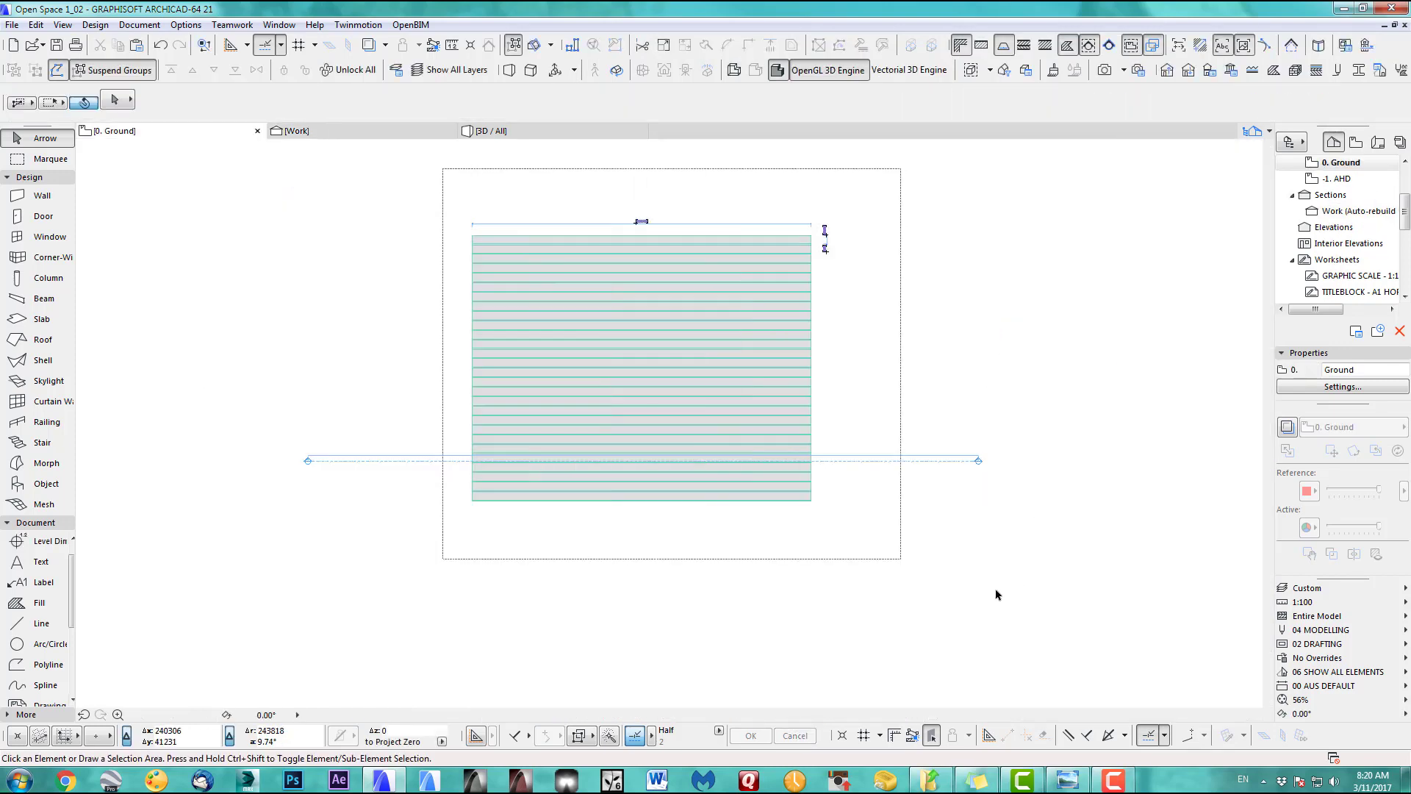
middle_drag(918, 572, 845, 603)
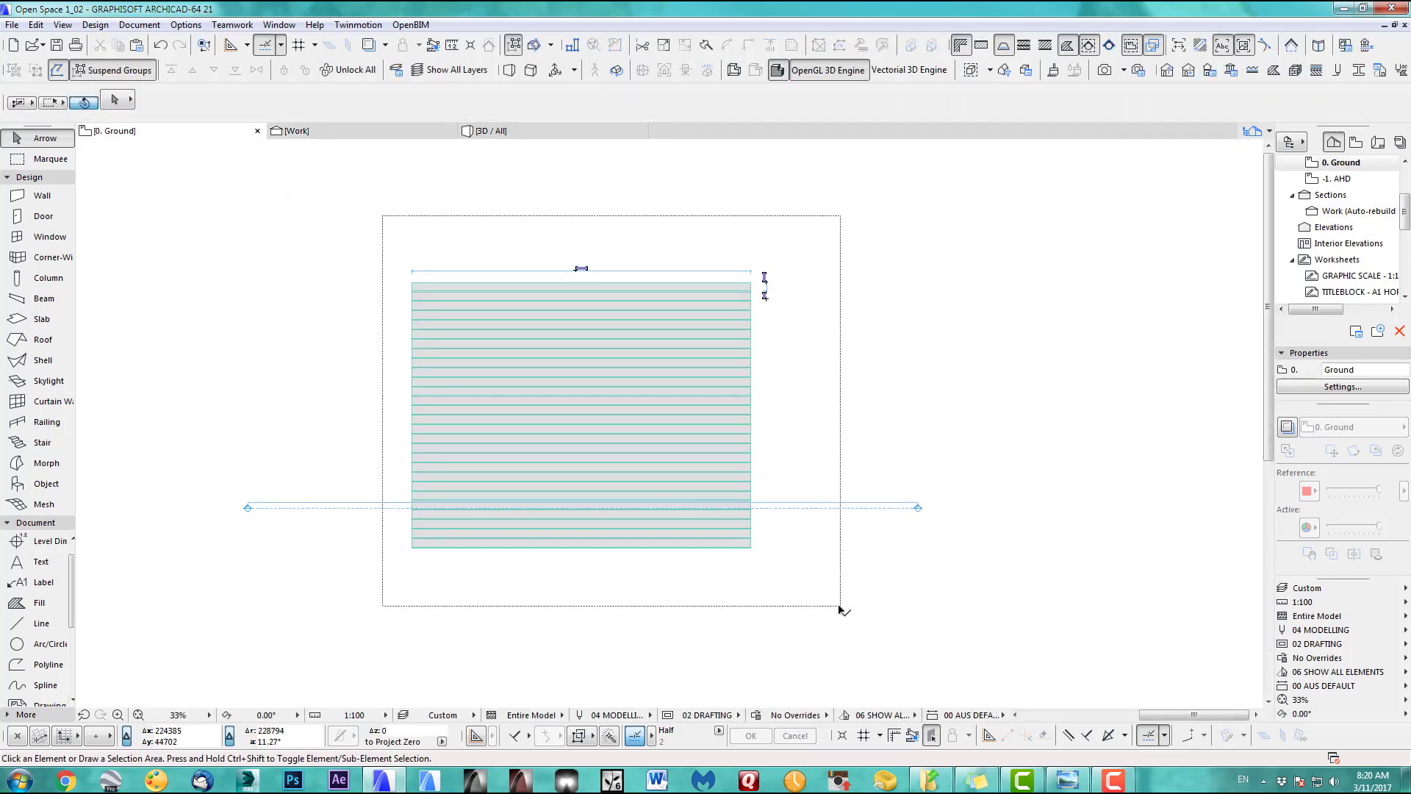
Rotate the profile wall about 26° counterclockwise around a point just below the slab strips
click(840, 607)
key(ctrl+e)
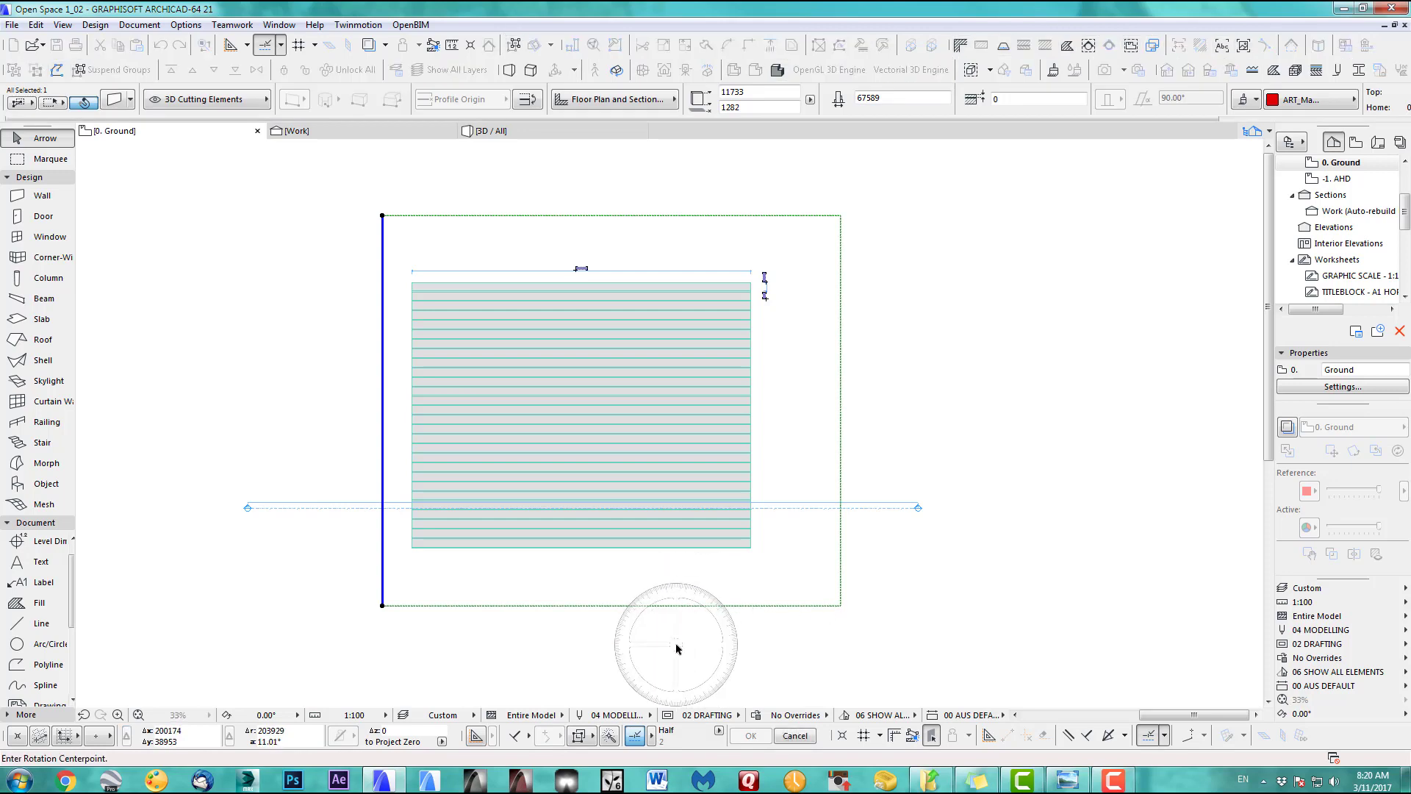
click(676, 645)
click(690, 255)
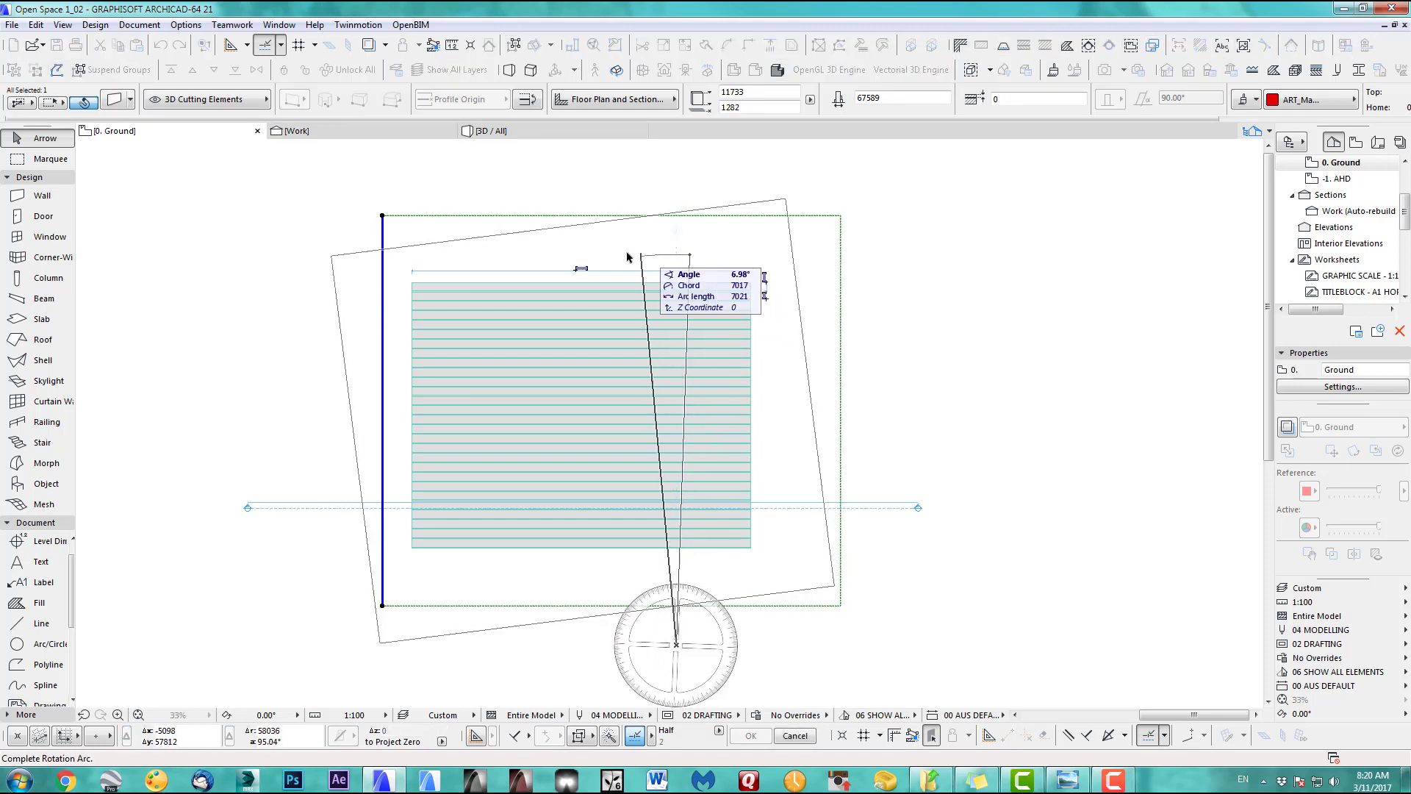
click(504, 251)
Move the rotated wall up over the slab strips and stretch its upper end outward so it covers every strip
scroll(642, 401, down, 1)
middle_drag(642, 400, 727, 321)
key(ctrl+d)
click(597, 519)
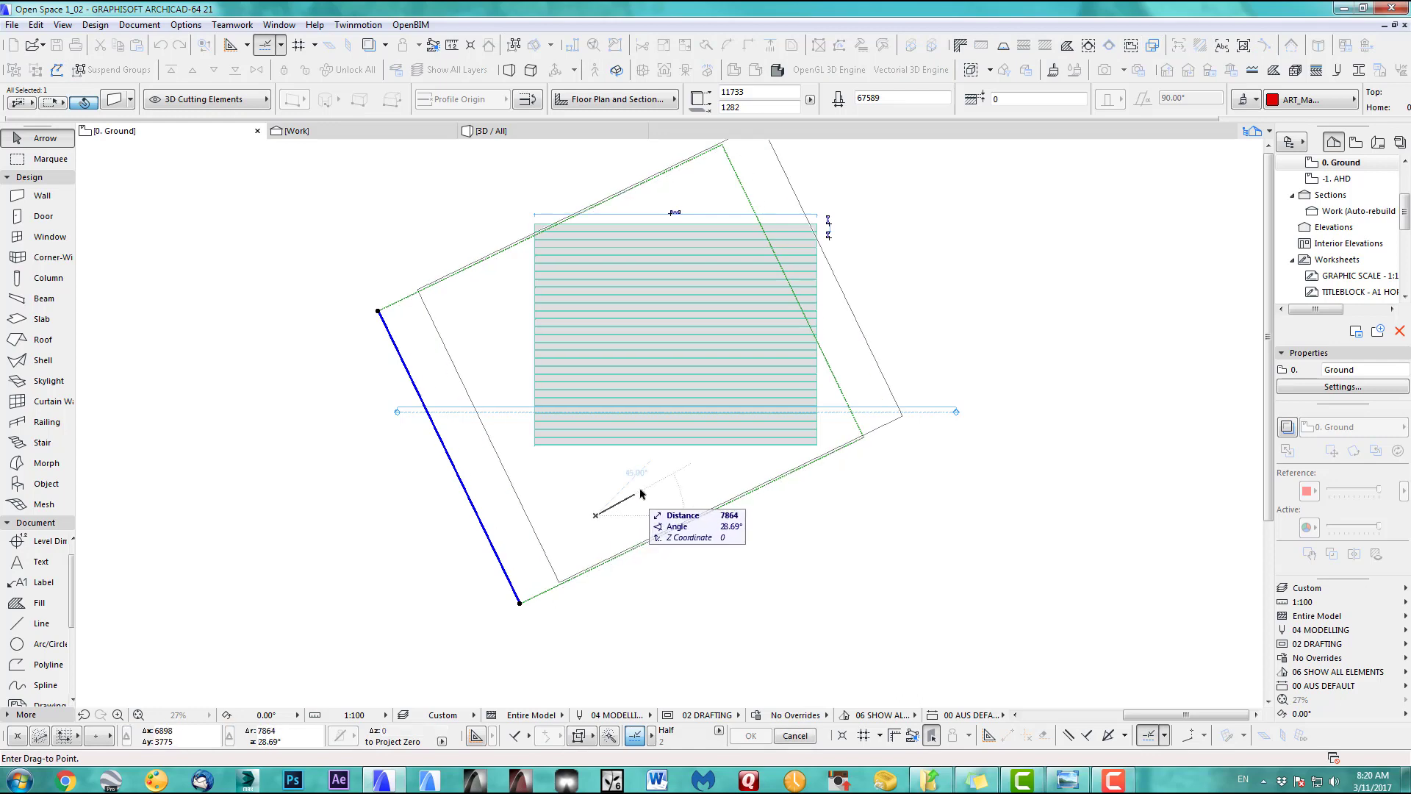
click(662, 486)
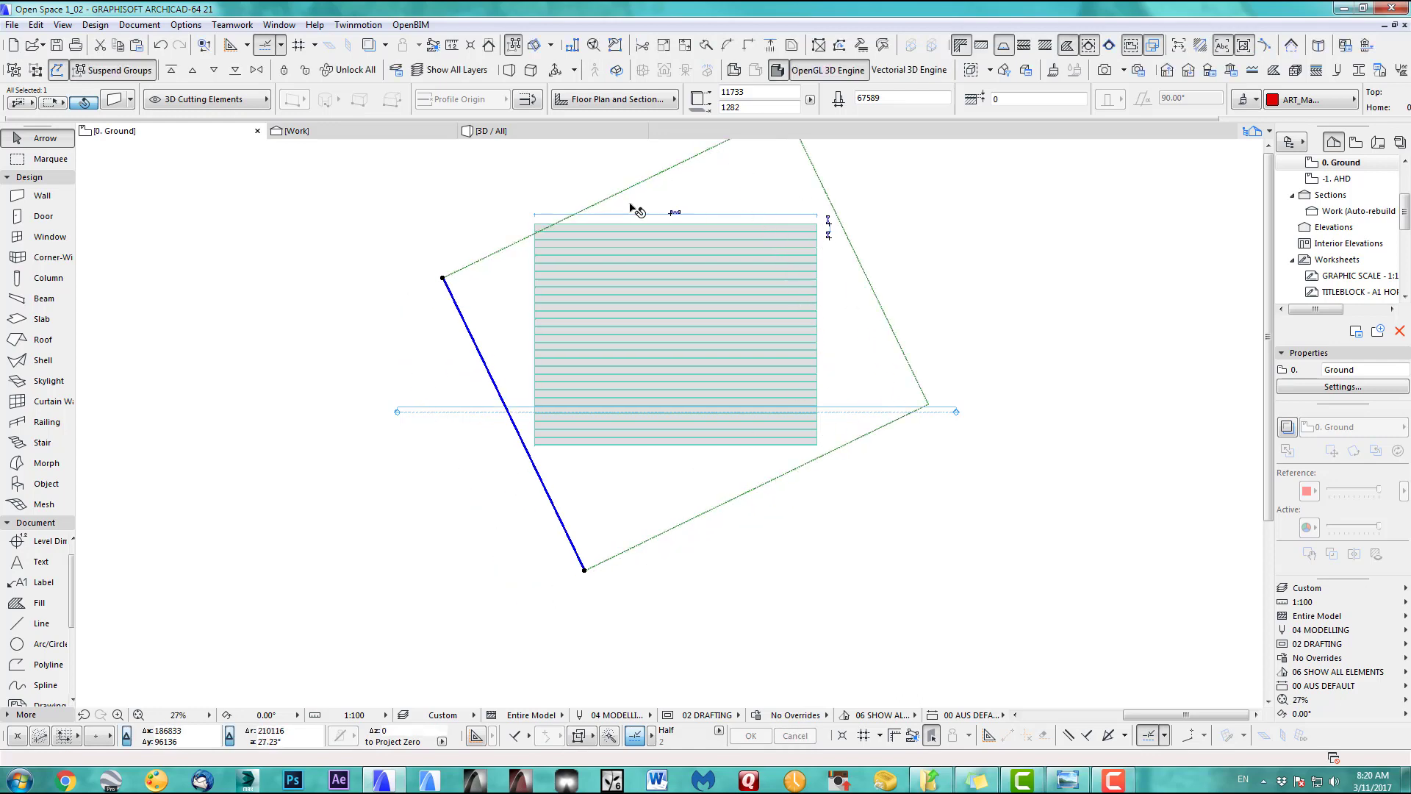
middle_drag(591, 322, 596, 421)
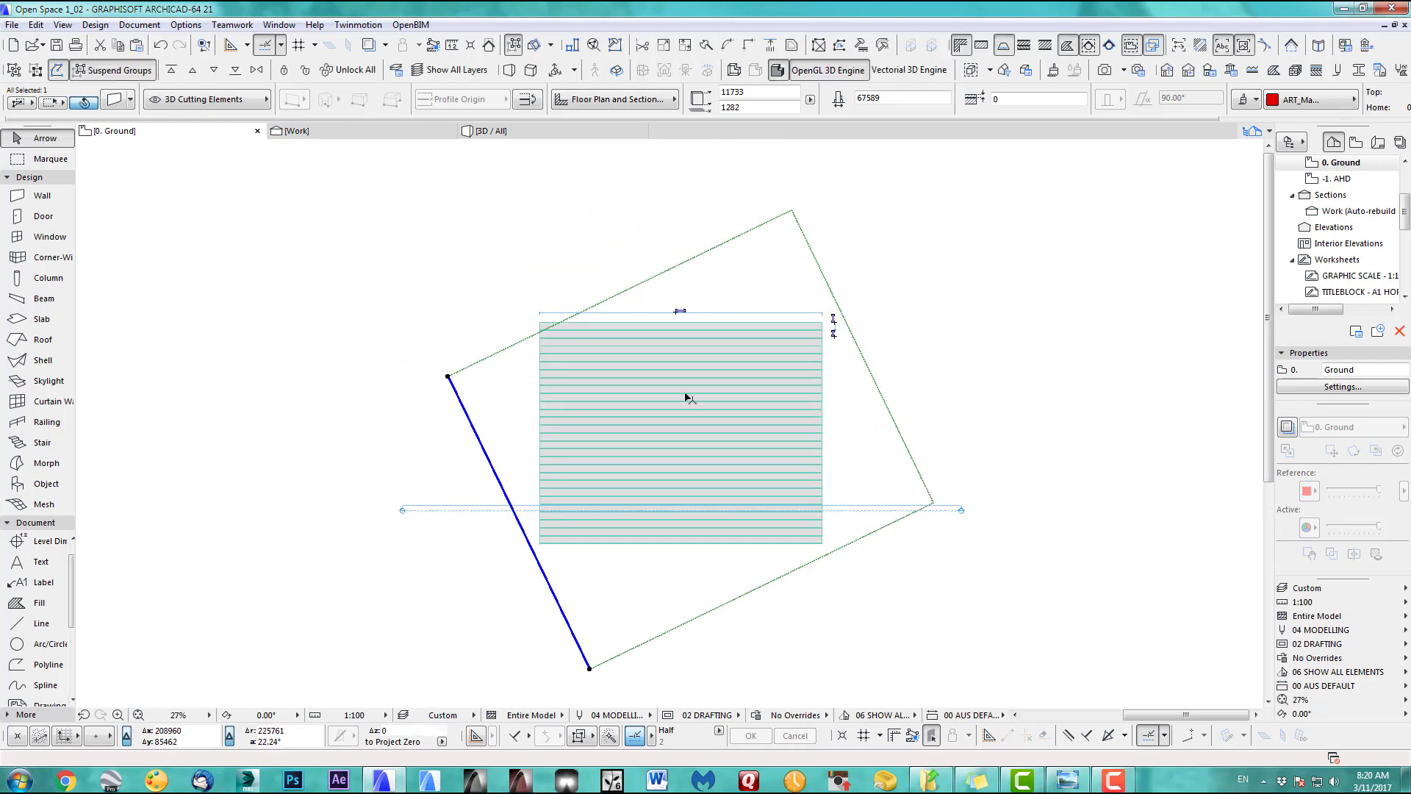
click(446, 378)
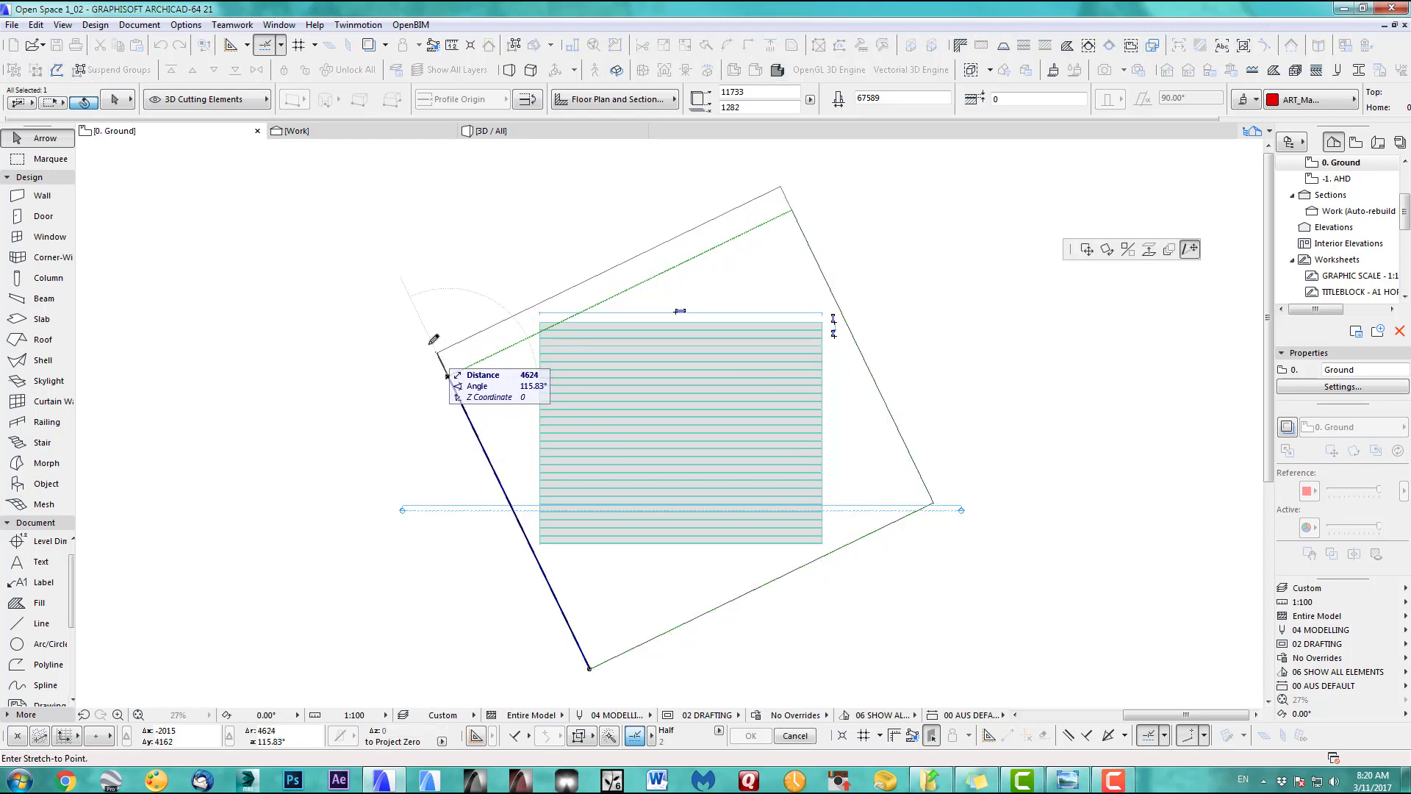
click(421, 319)
In the 3D view, set all slab strips, without the wave wall, as targets in Solid Element Operations
key(F3)
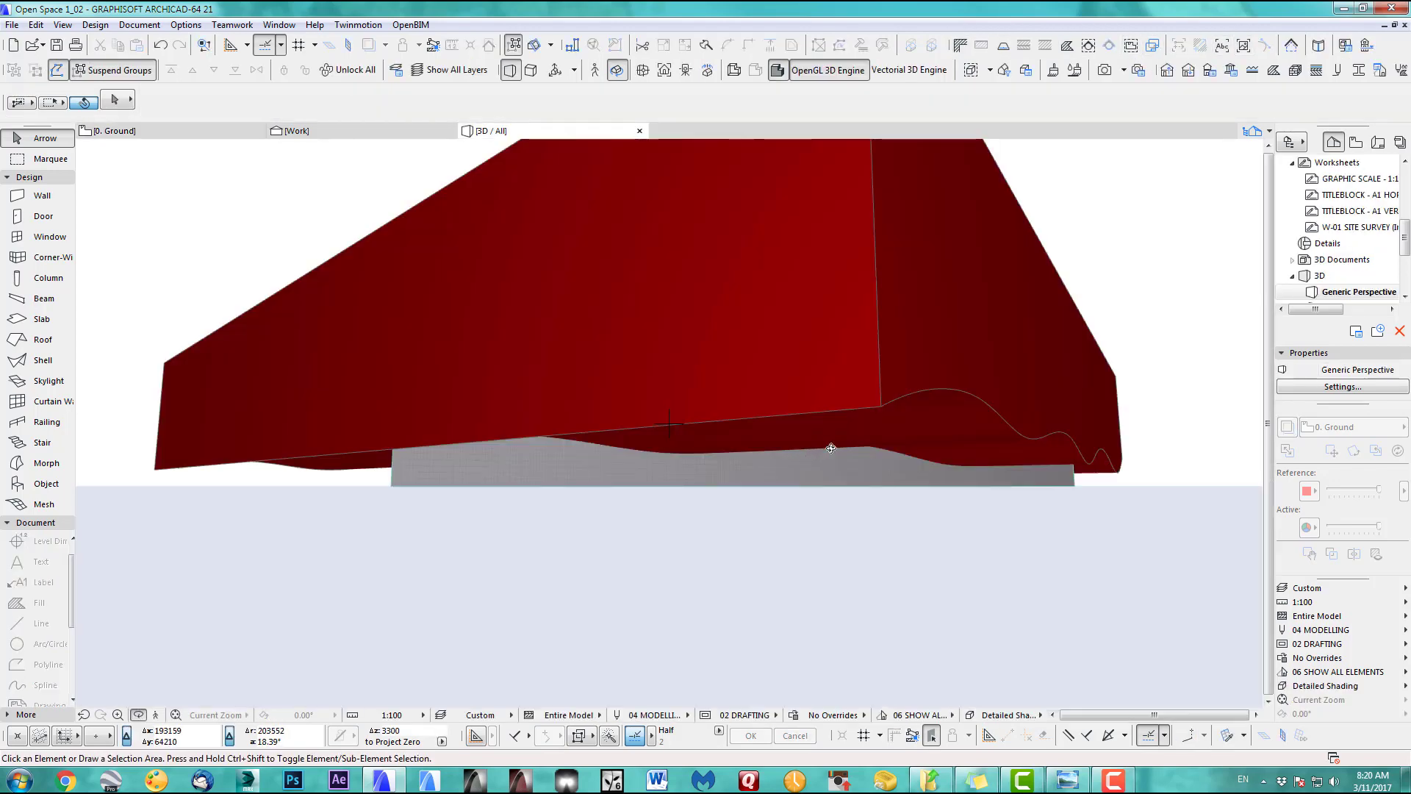
drag(908, 443, 672, 611)
drag(713, 453, 766, 405)
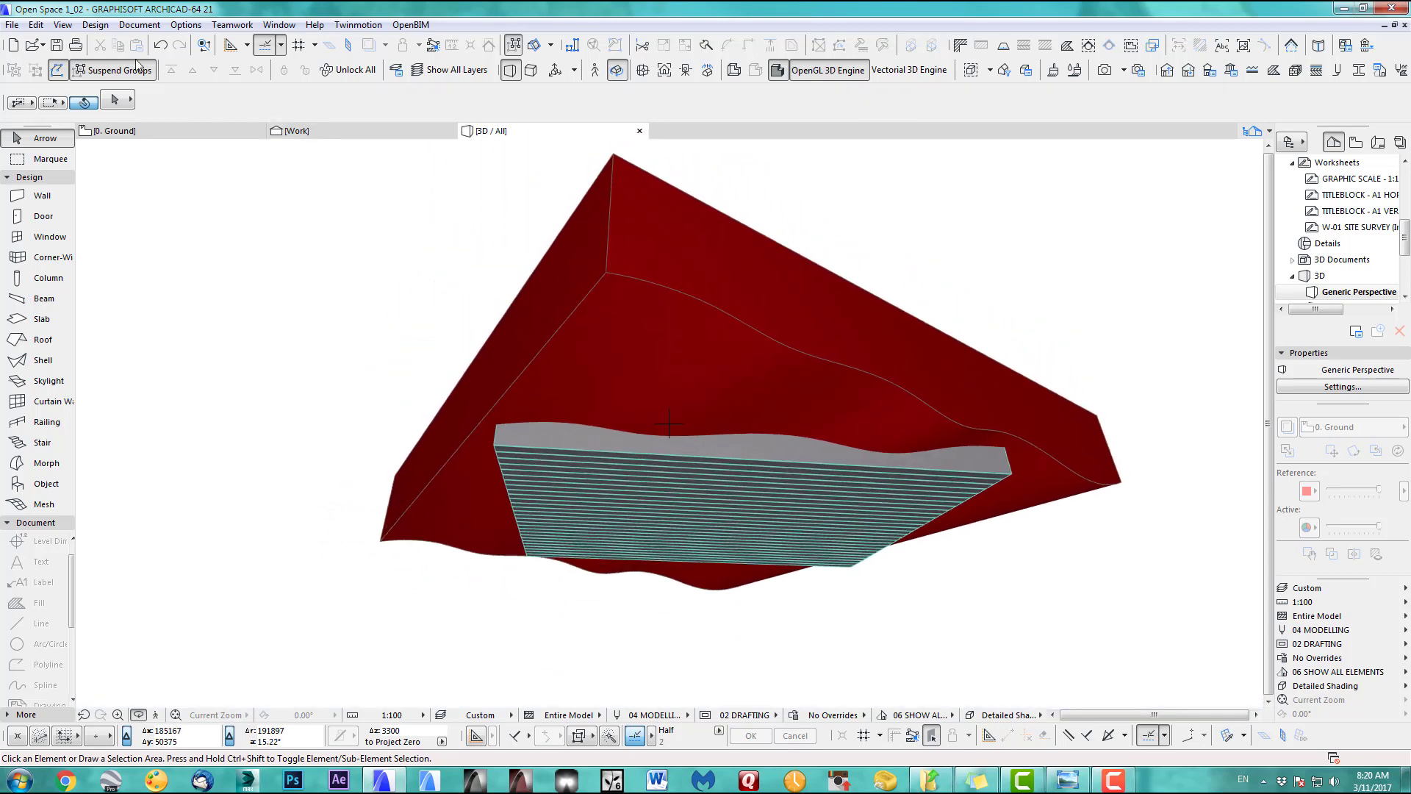
click(139, 26)
mouse_move(95, 25)
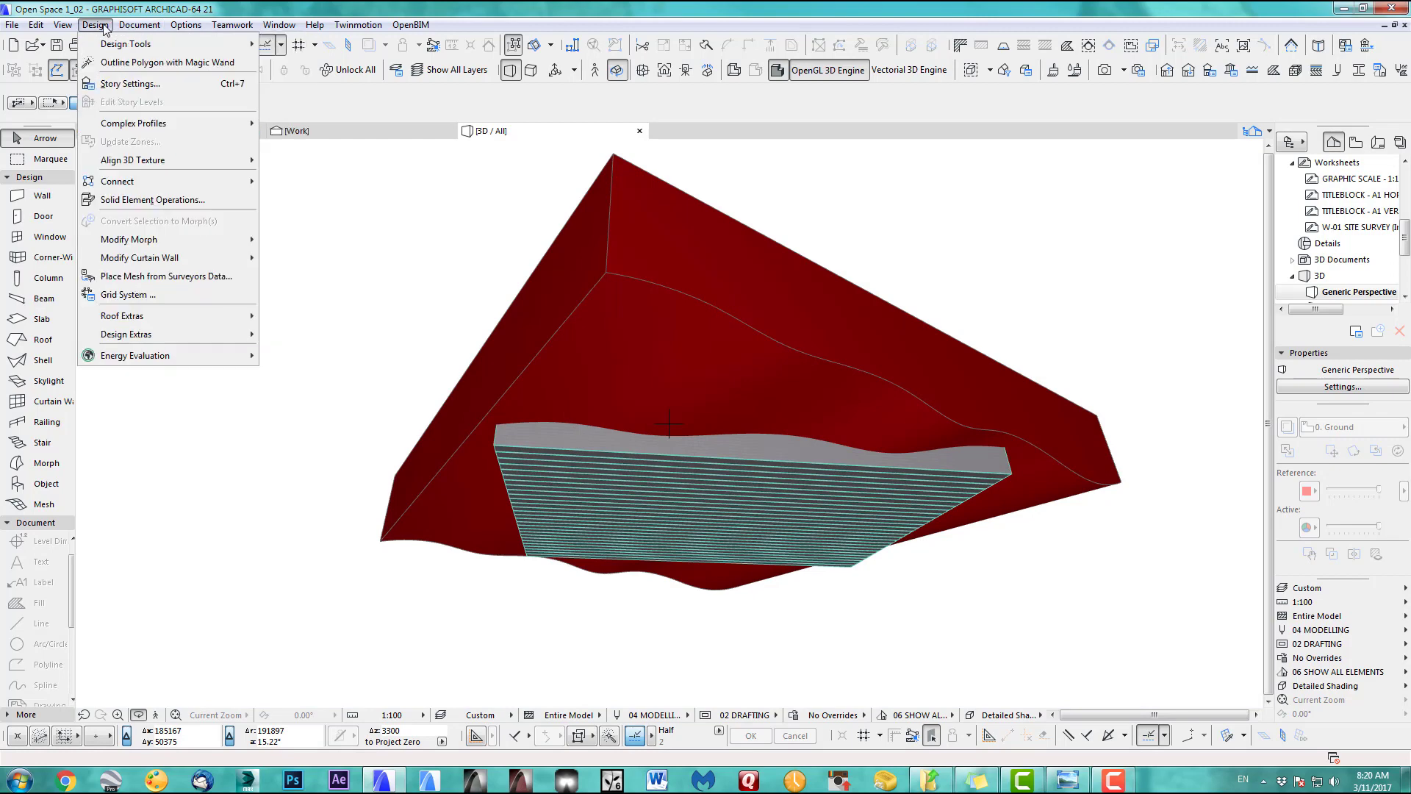
click(169, 195)
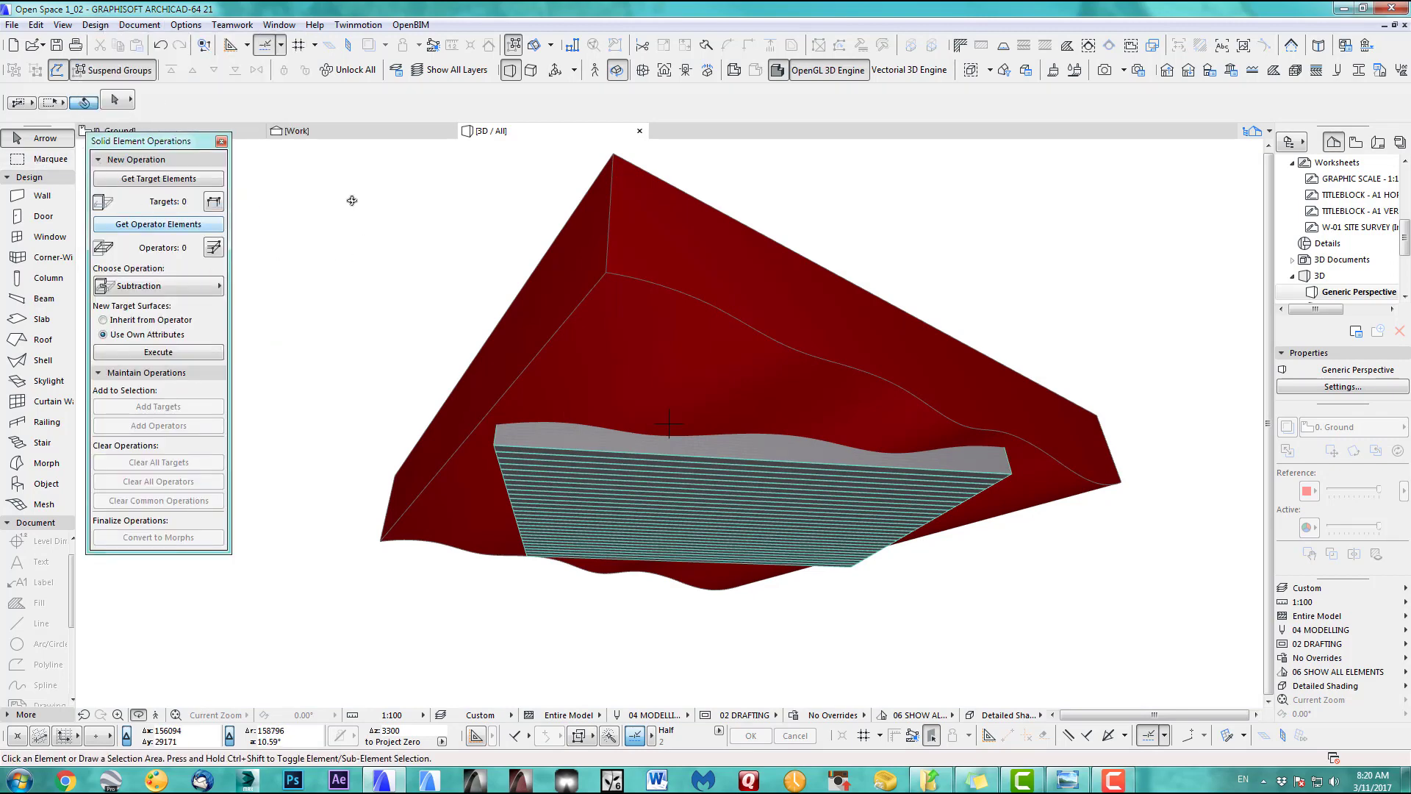
key(Escape)
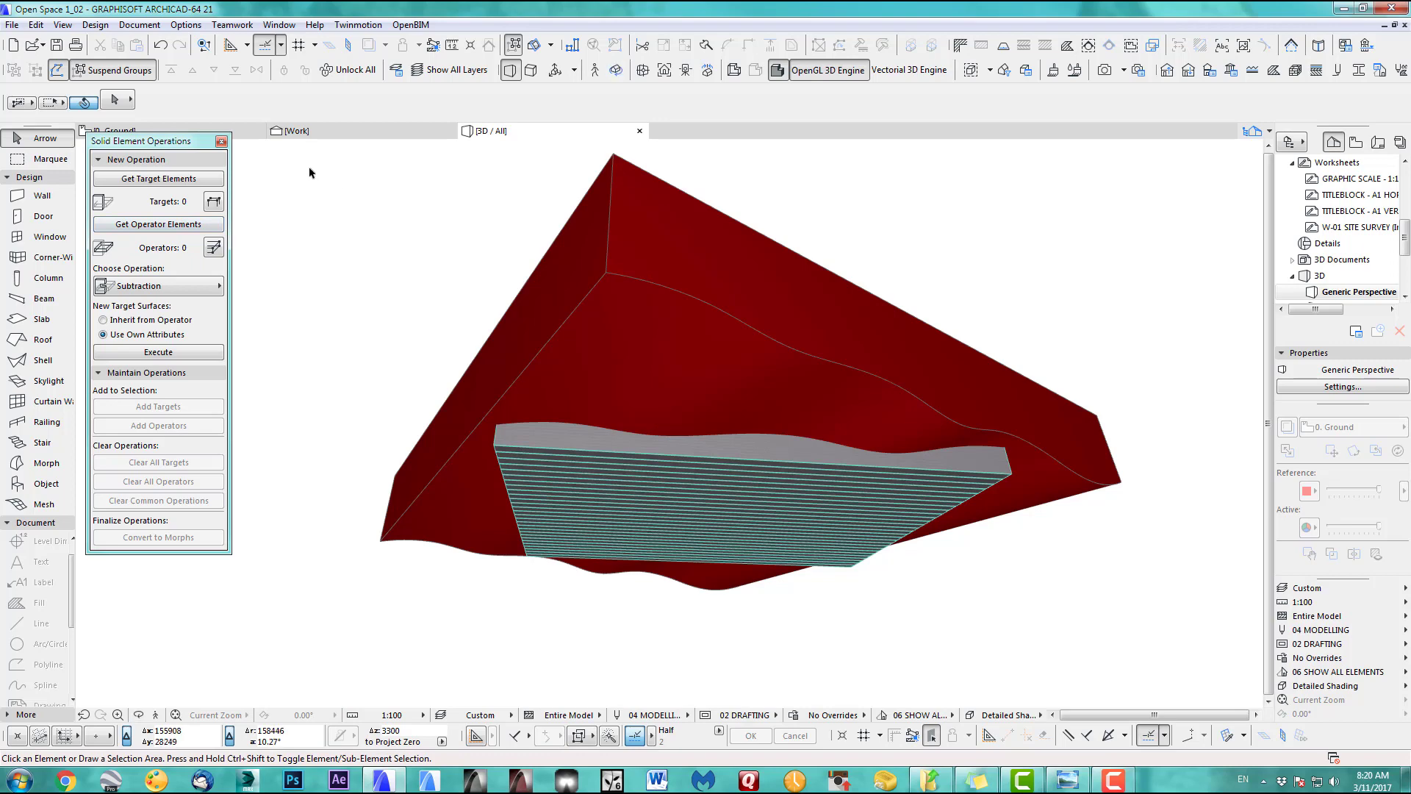
drag(309, 172, 1173, 673)
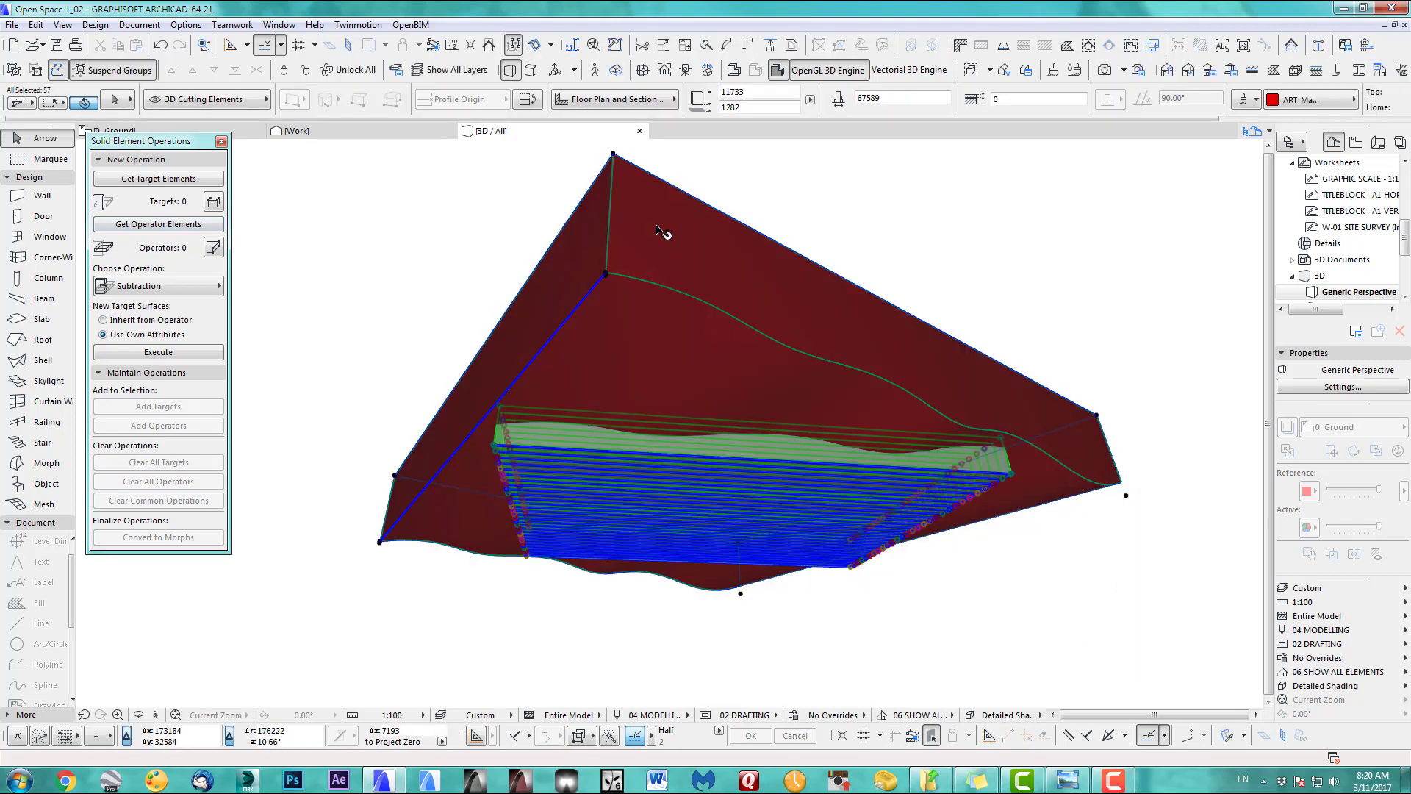
shift+click(663, 232)
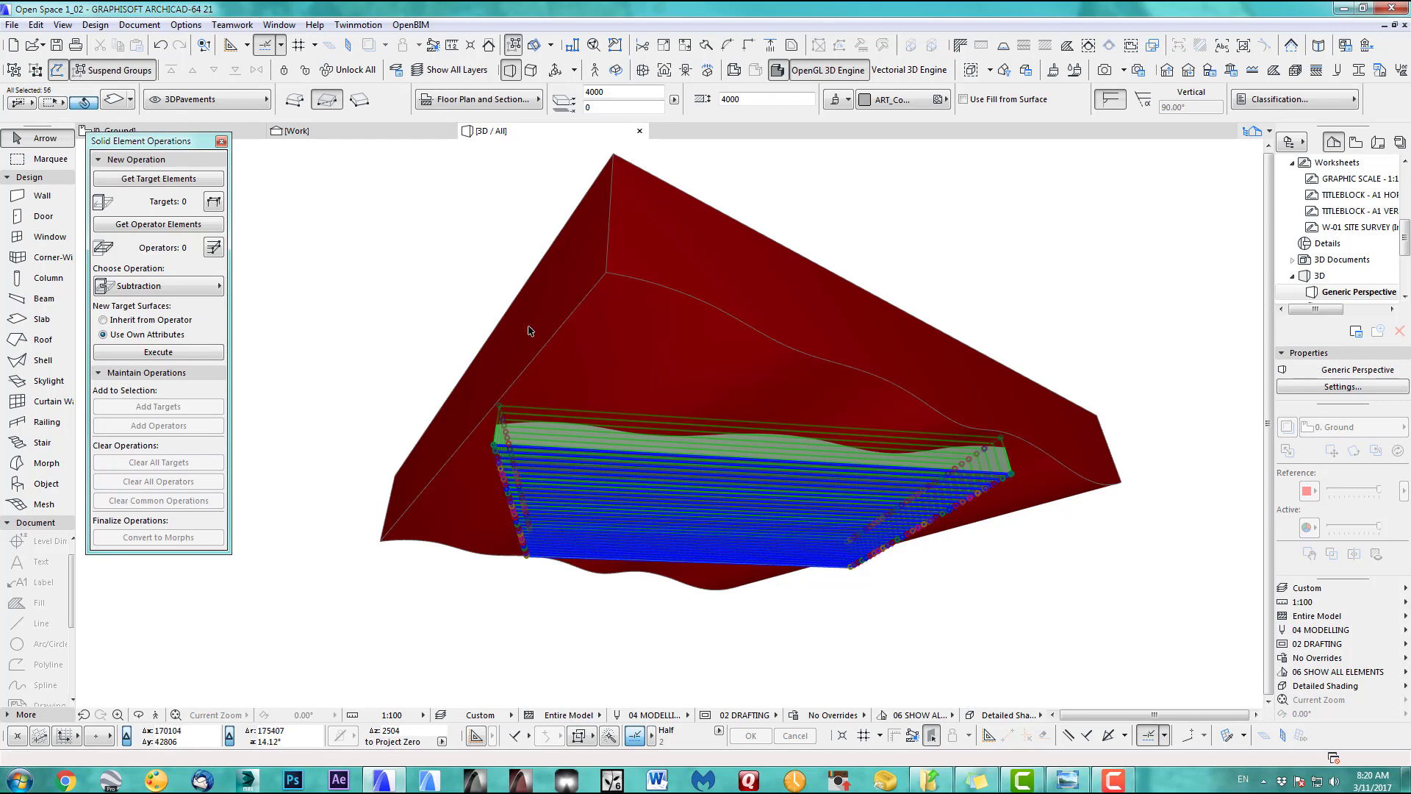
click(176, 182)
Set the red wave wall as the operator, subtract it from the slab strips, and deselect them
click(632, 241)
click(169, 230)
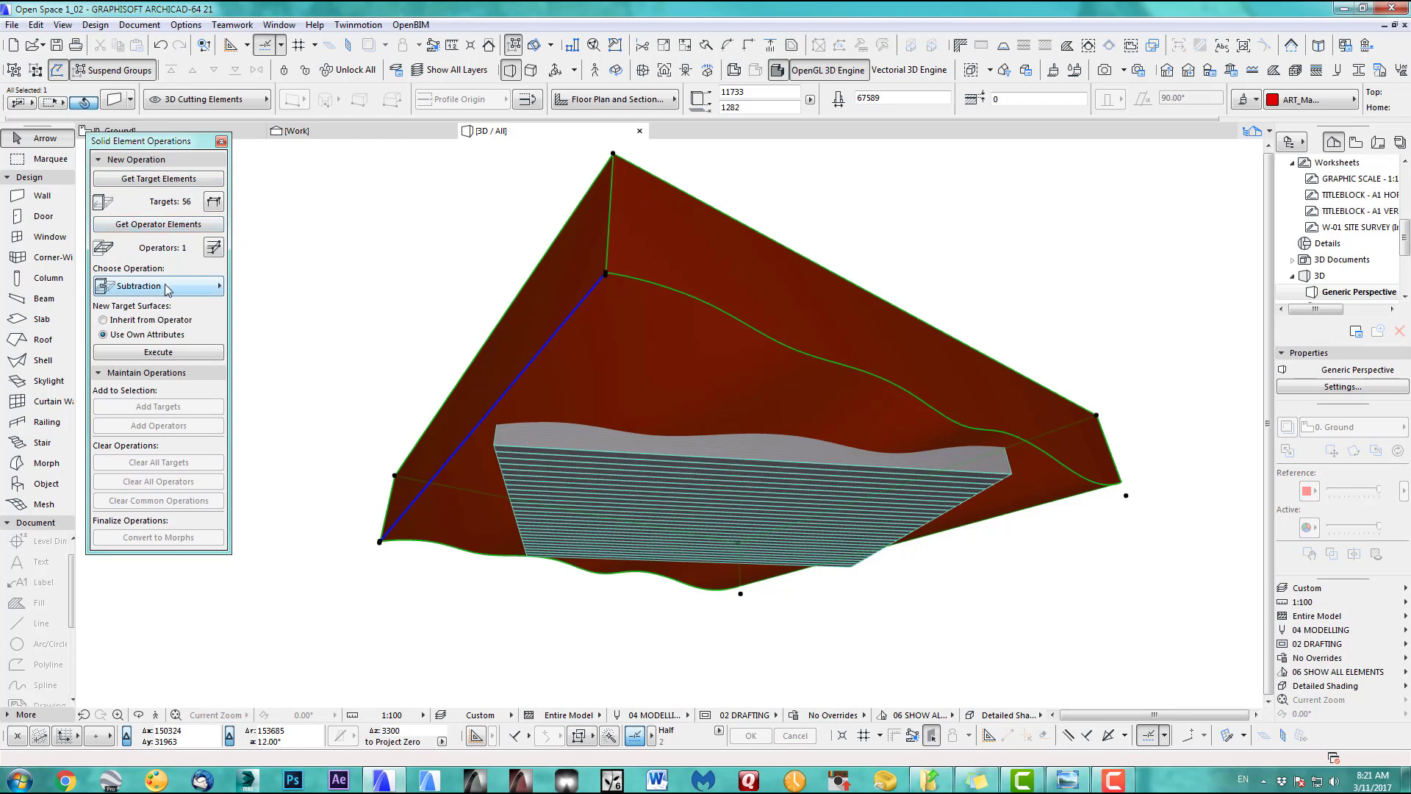
click(174, 356)
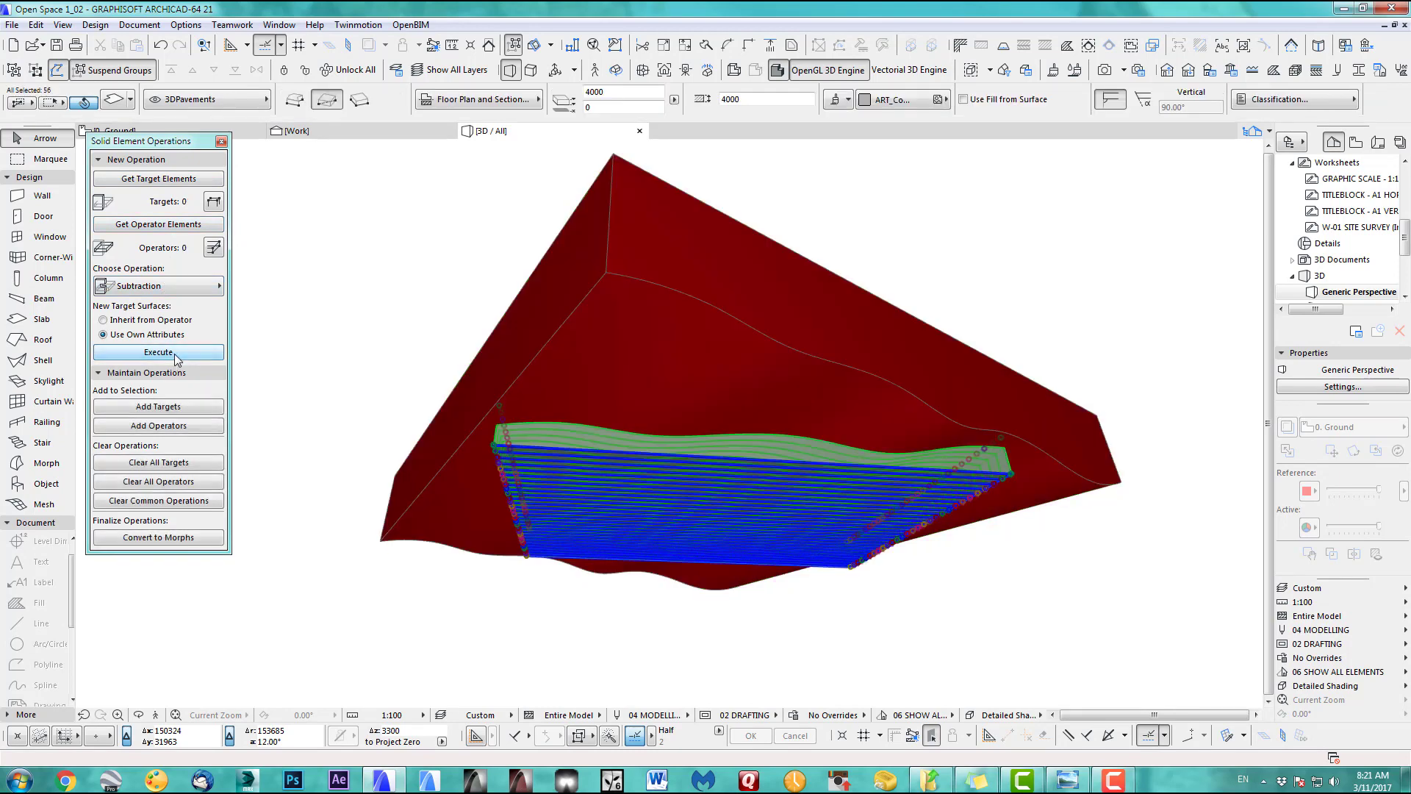
key(Escape)
Hide the wave wall's 3D Cutting Elements layer and examine the cut slab surface from above
click(590, 259)
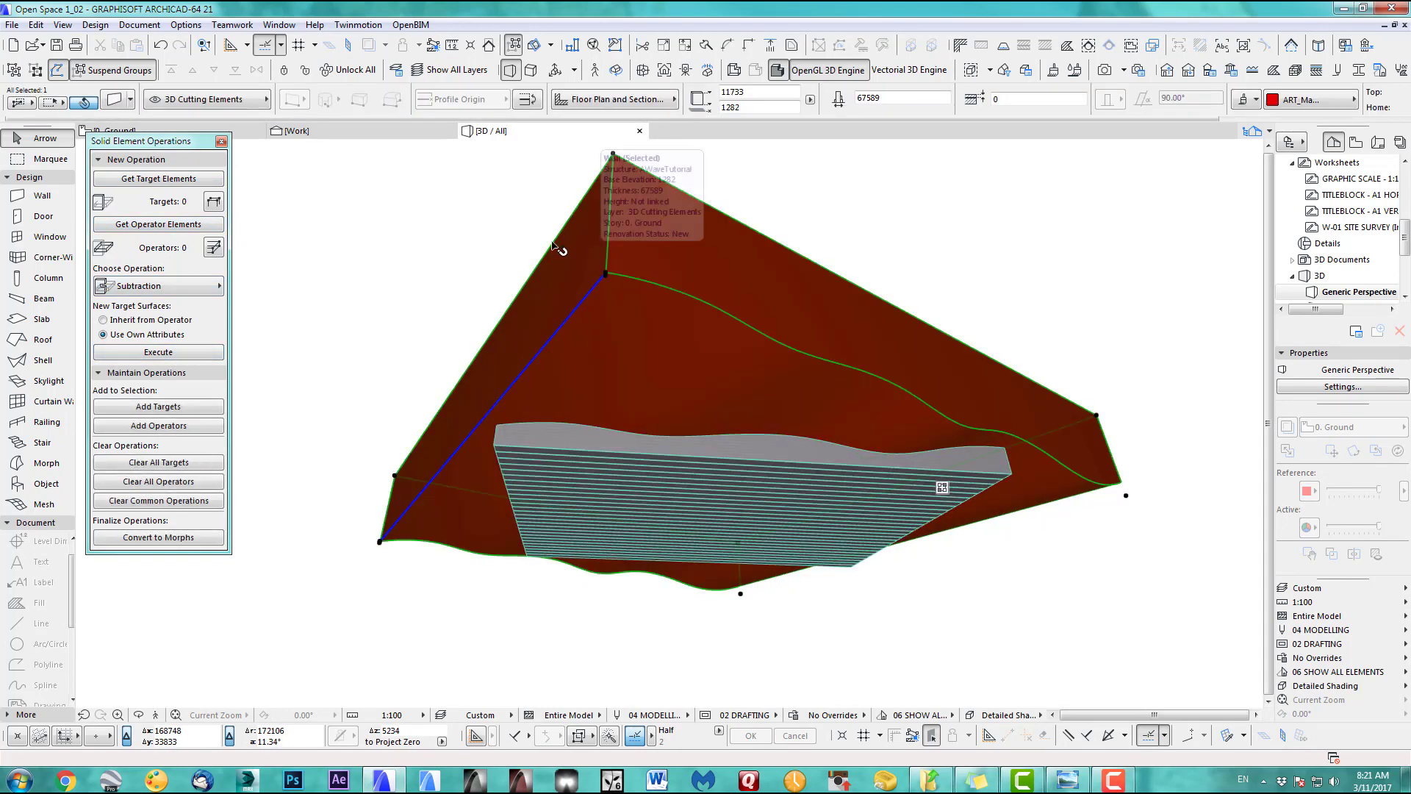
right_click(829, 212)
mouse_move(904, 324)
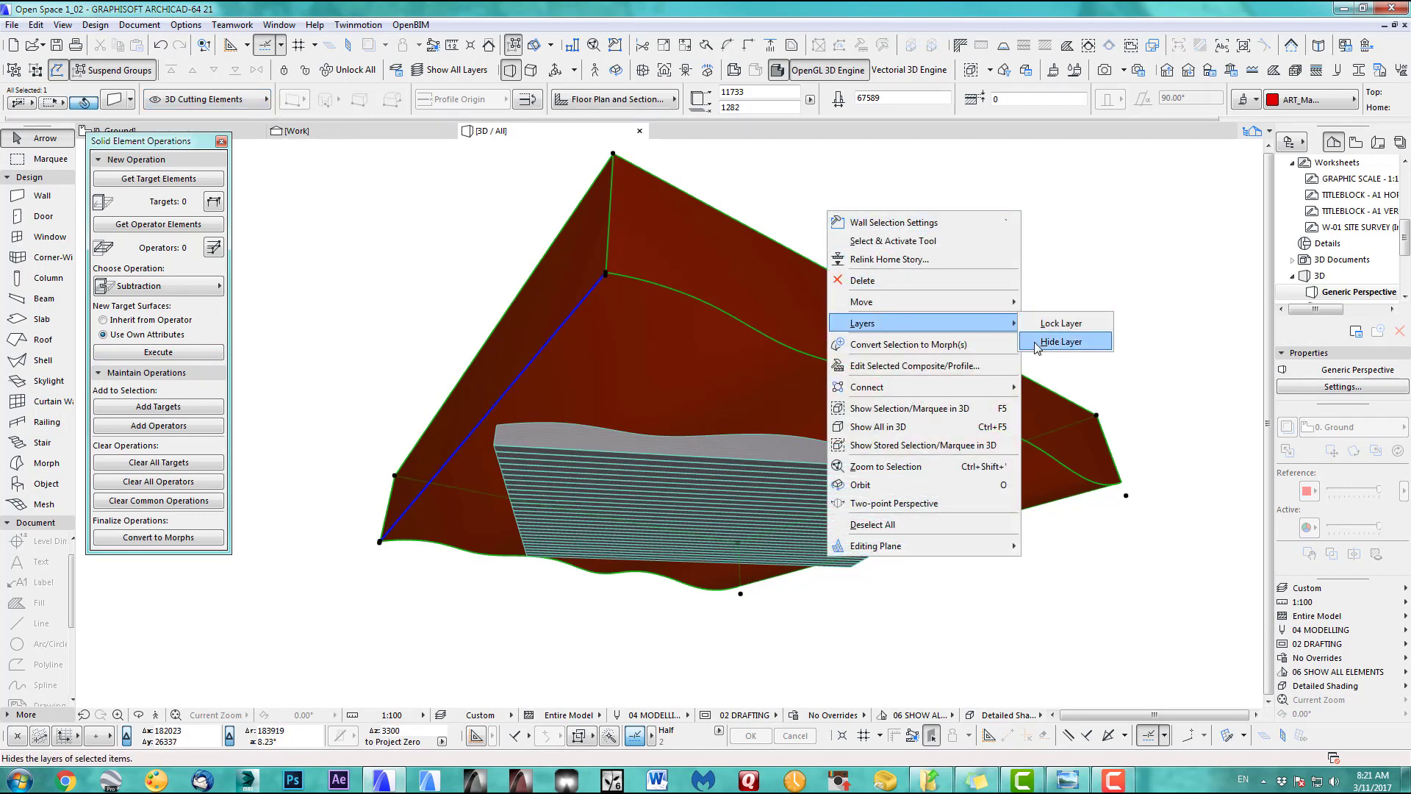
click(1061, 341)
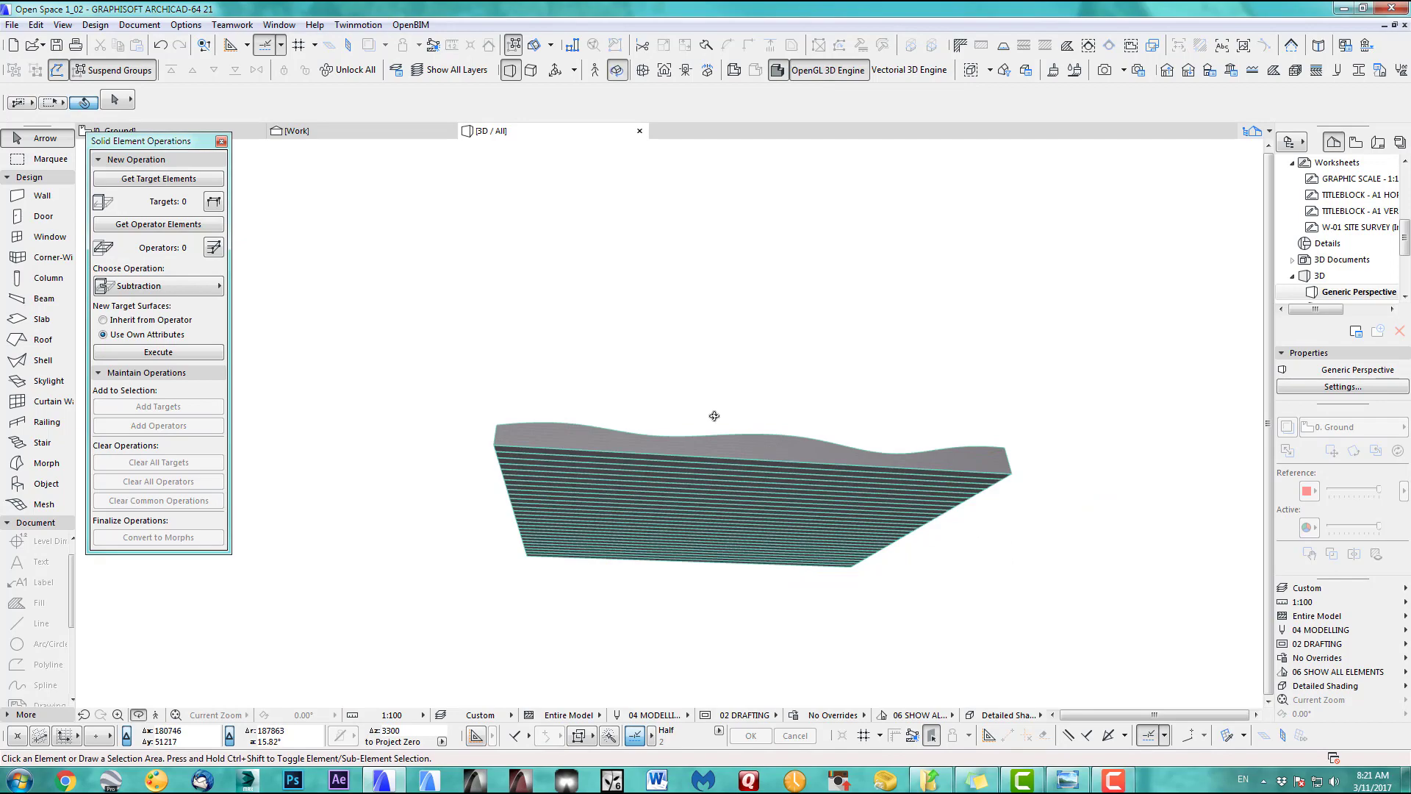
shift+middle_drag(715, 416, 825, 474)
scroll(777, 538, up, 2)
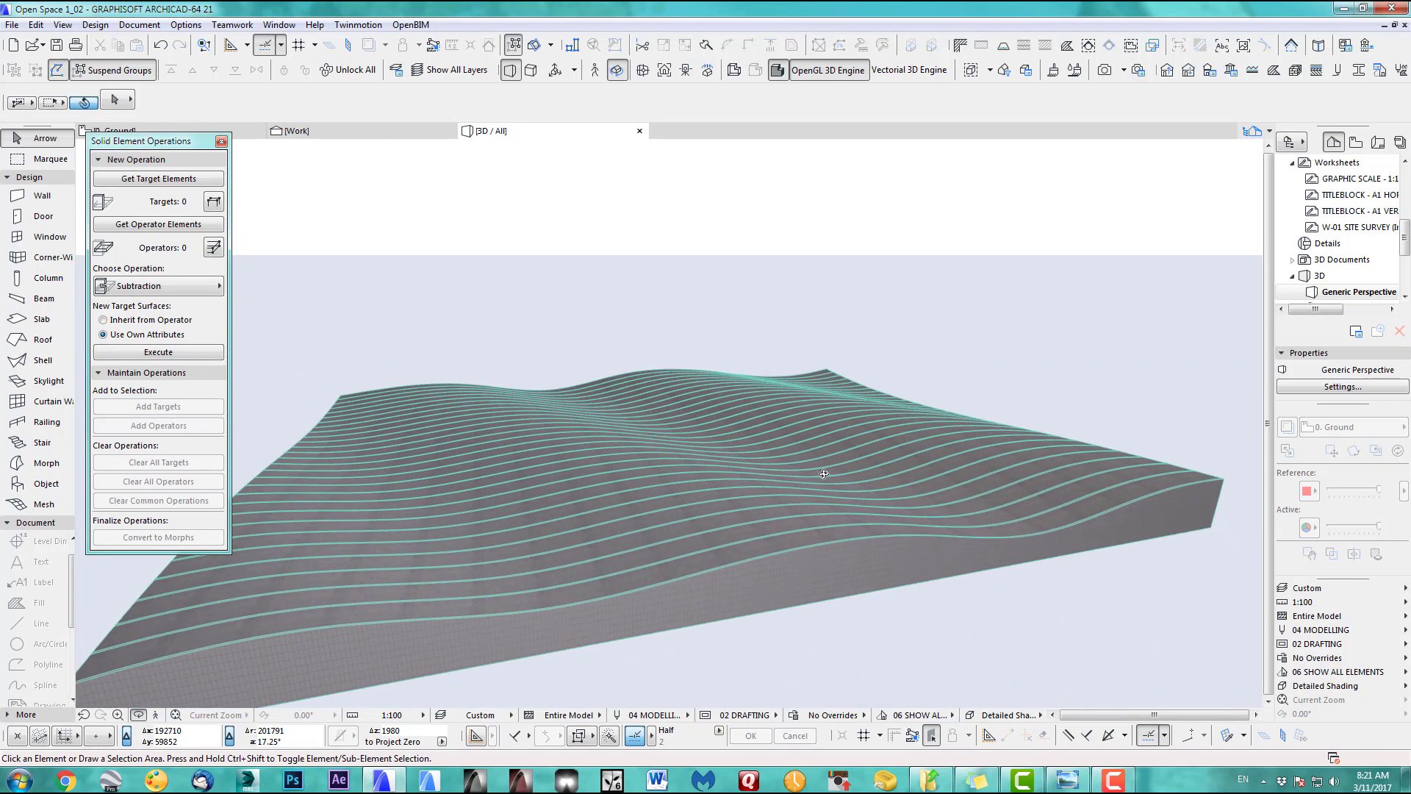
Open the AWaveTutorial profile for editing from the Profile Manager
click(1359, 70)
click(1165, 208)
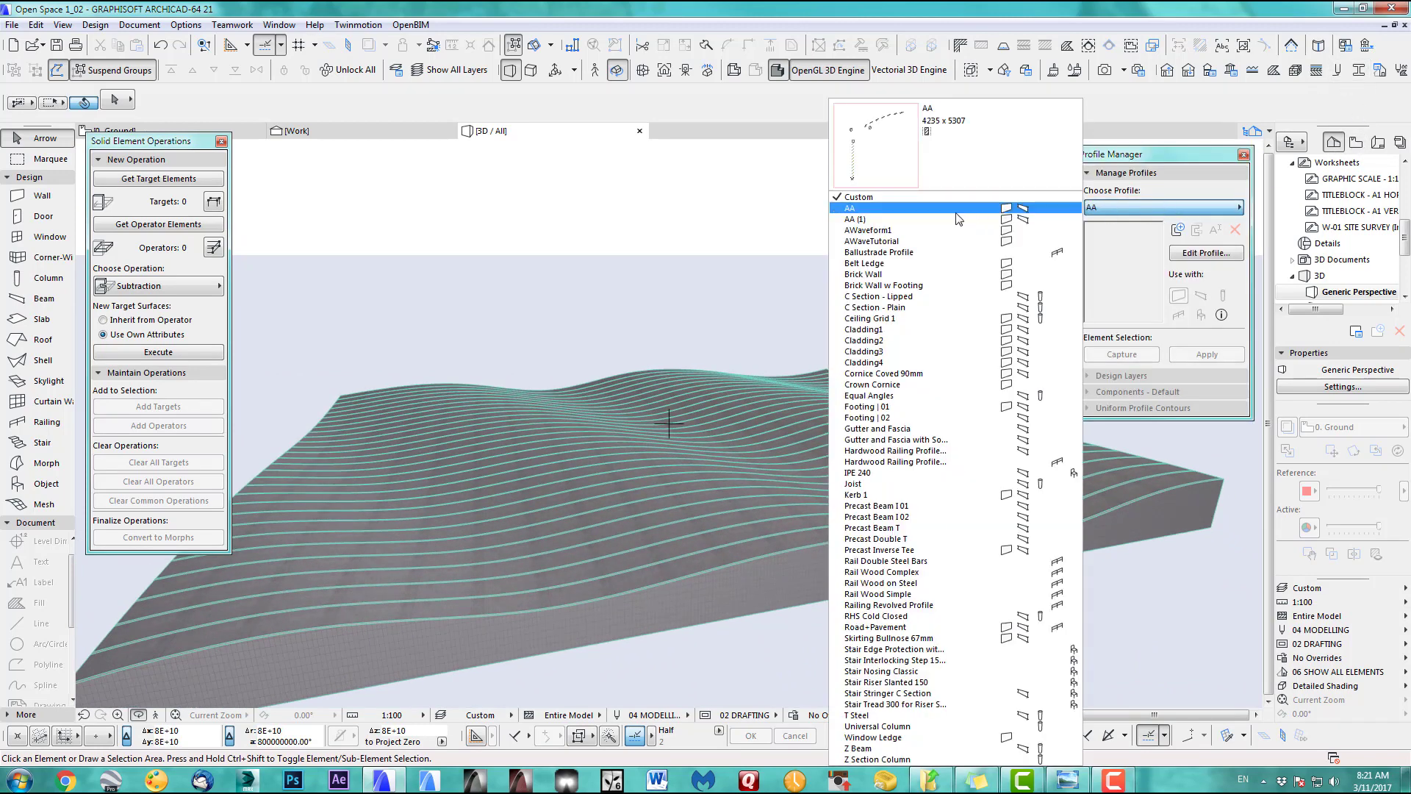
click(955, 241)
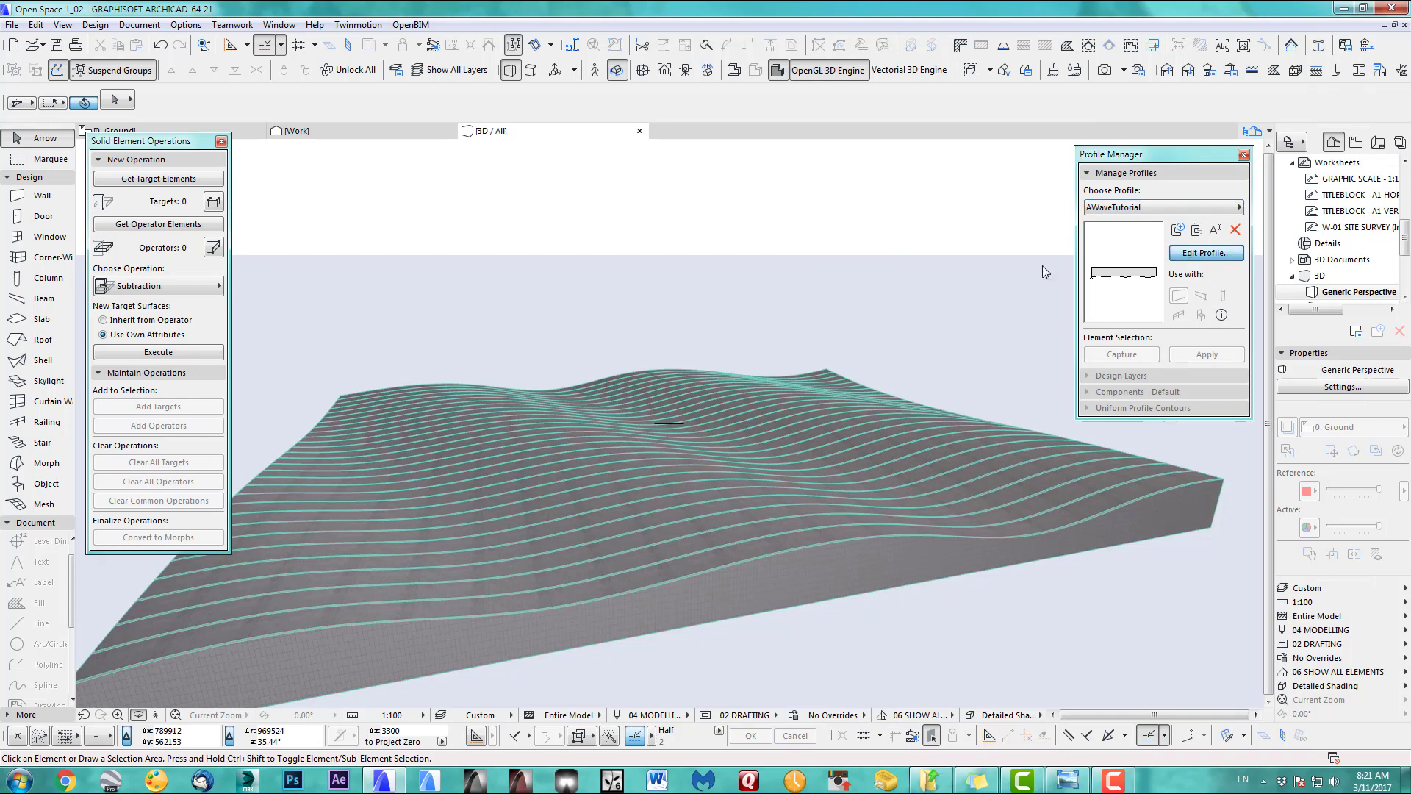
click(1206, 253)
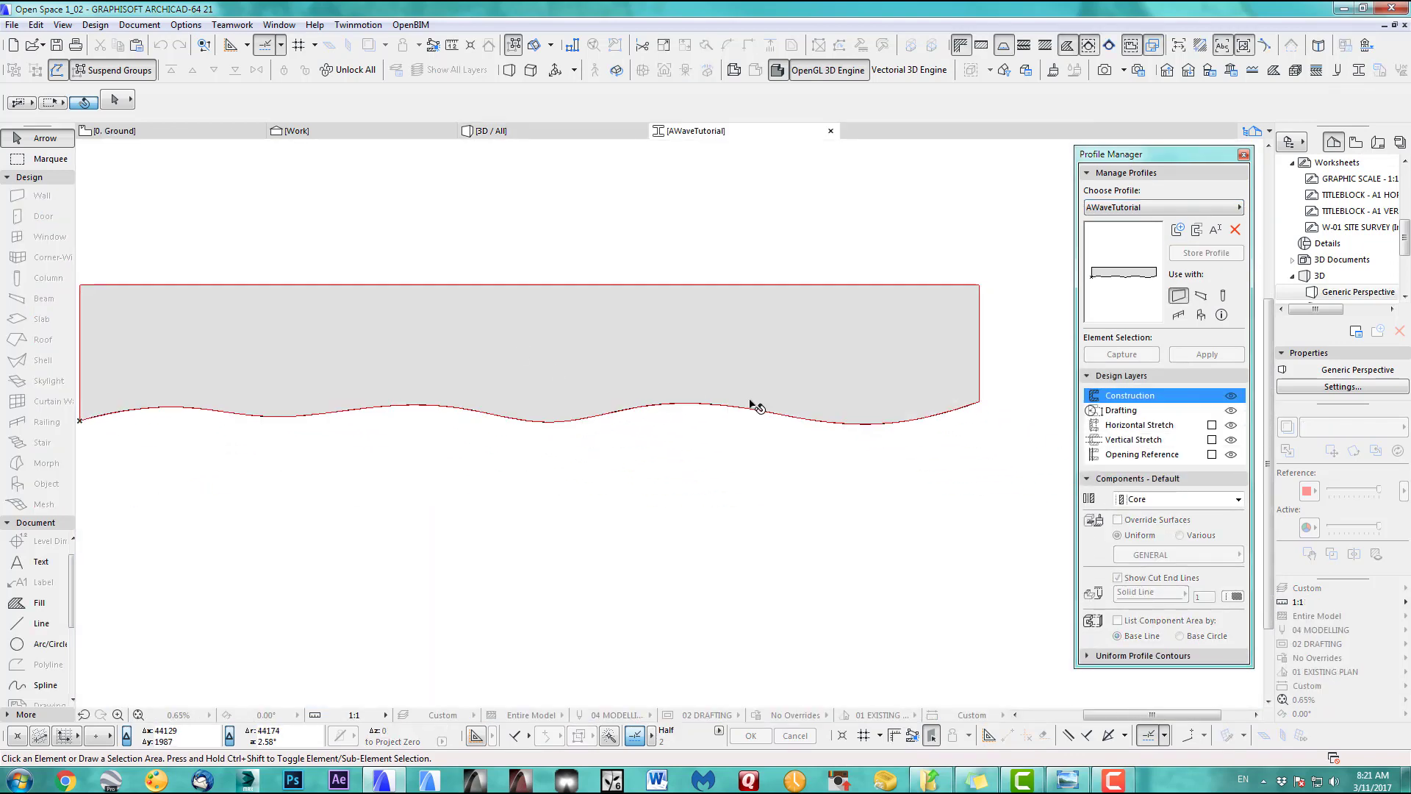
Flatten the profile's third wave crest by lowering its two spline nodes, and lower the spline's far right end slightly
click(765, 409)
scroll(765, 410, up, 5)
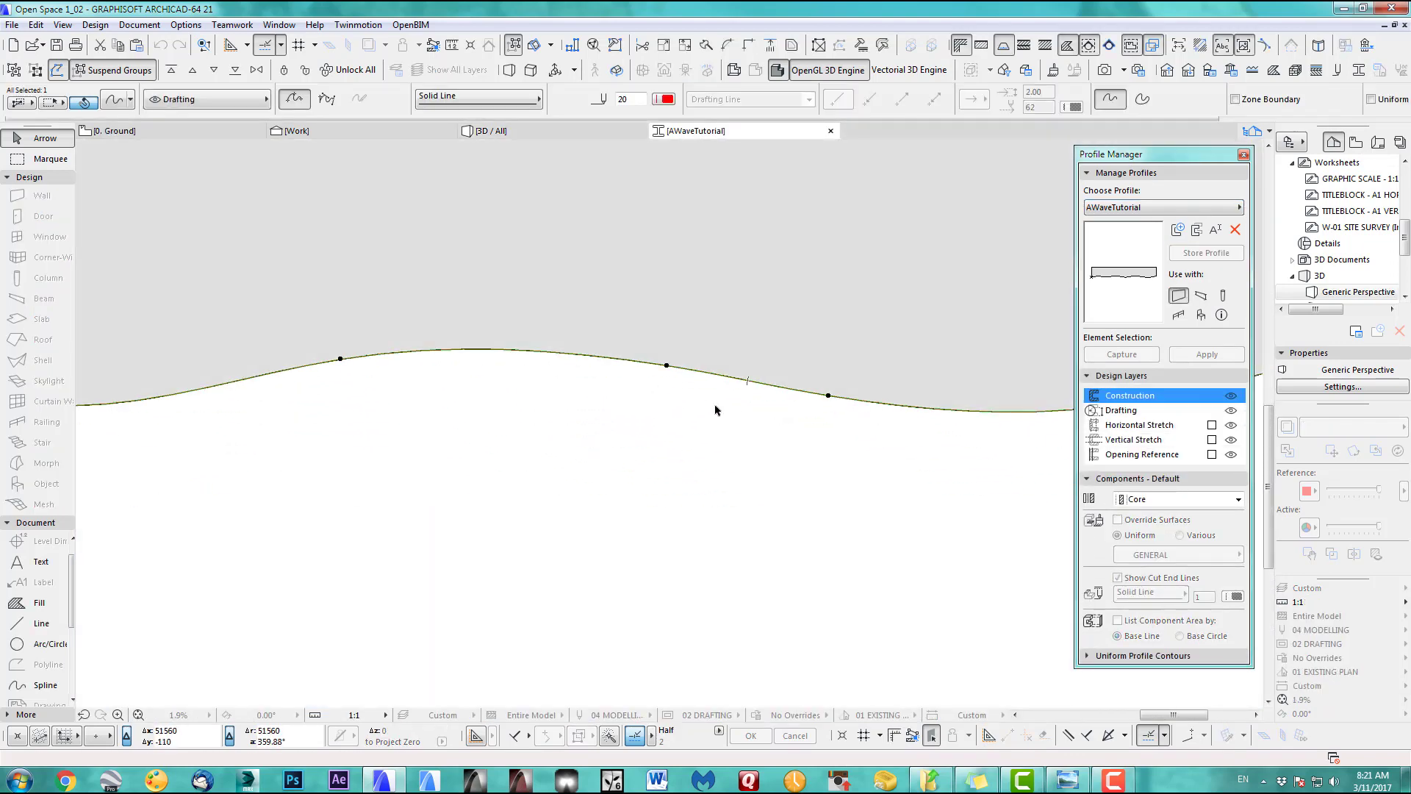
scroll(717, 411, down, 5)
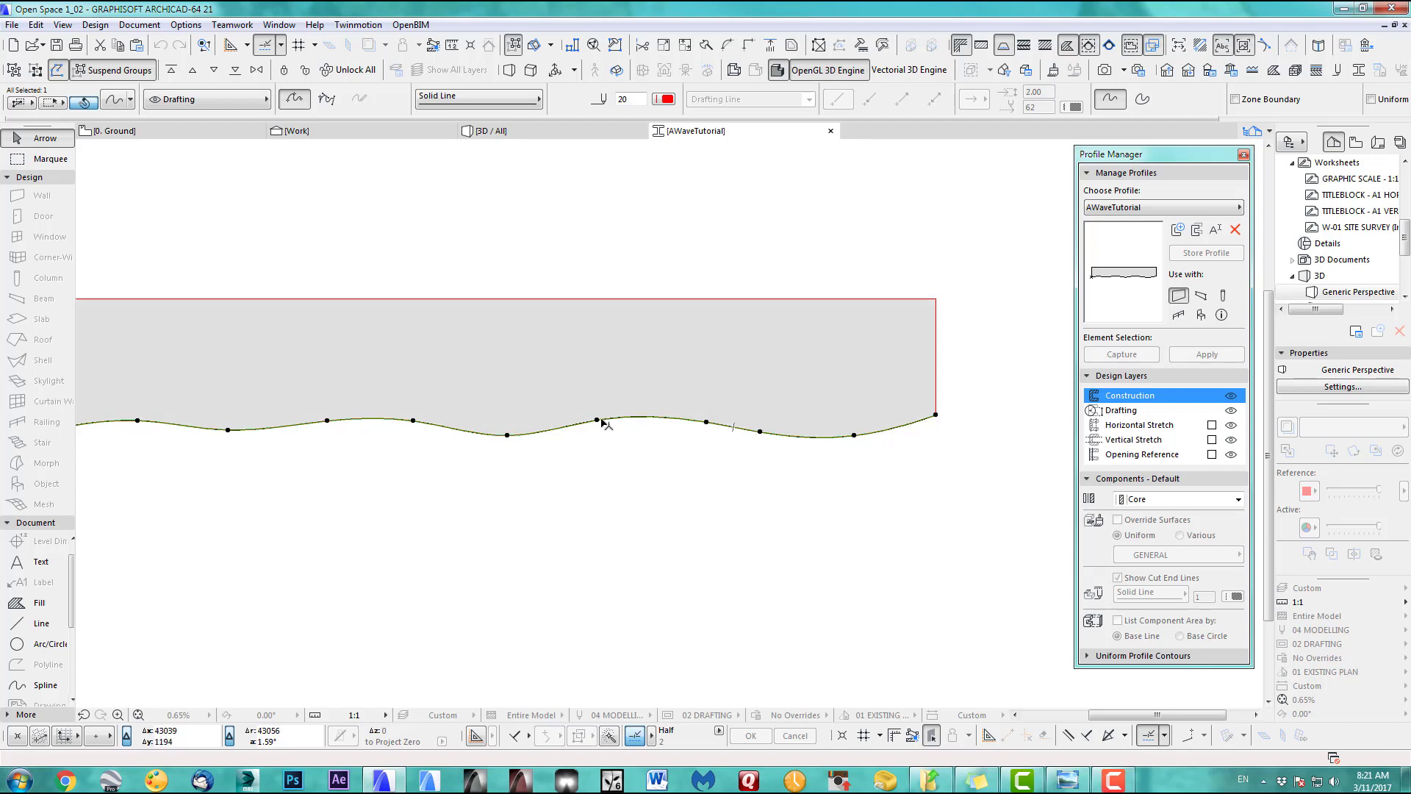
mouse_move(597, 421)
mouse_down()
mouse_move(614, 441)
mouse_move(597, 426)
mouse_up()
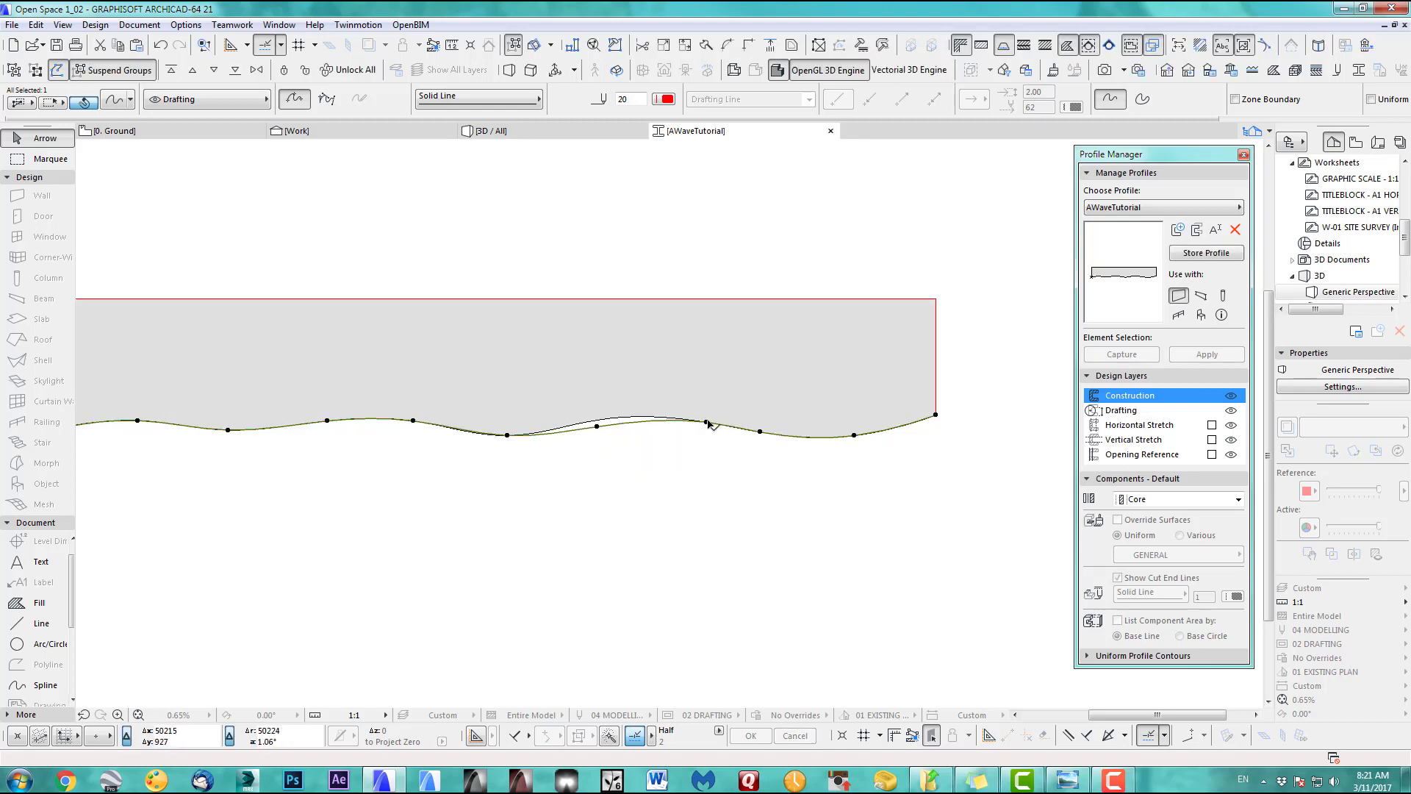
drag(707, 423, 702, 427)
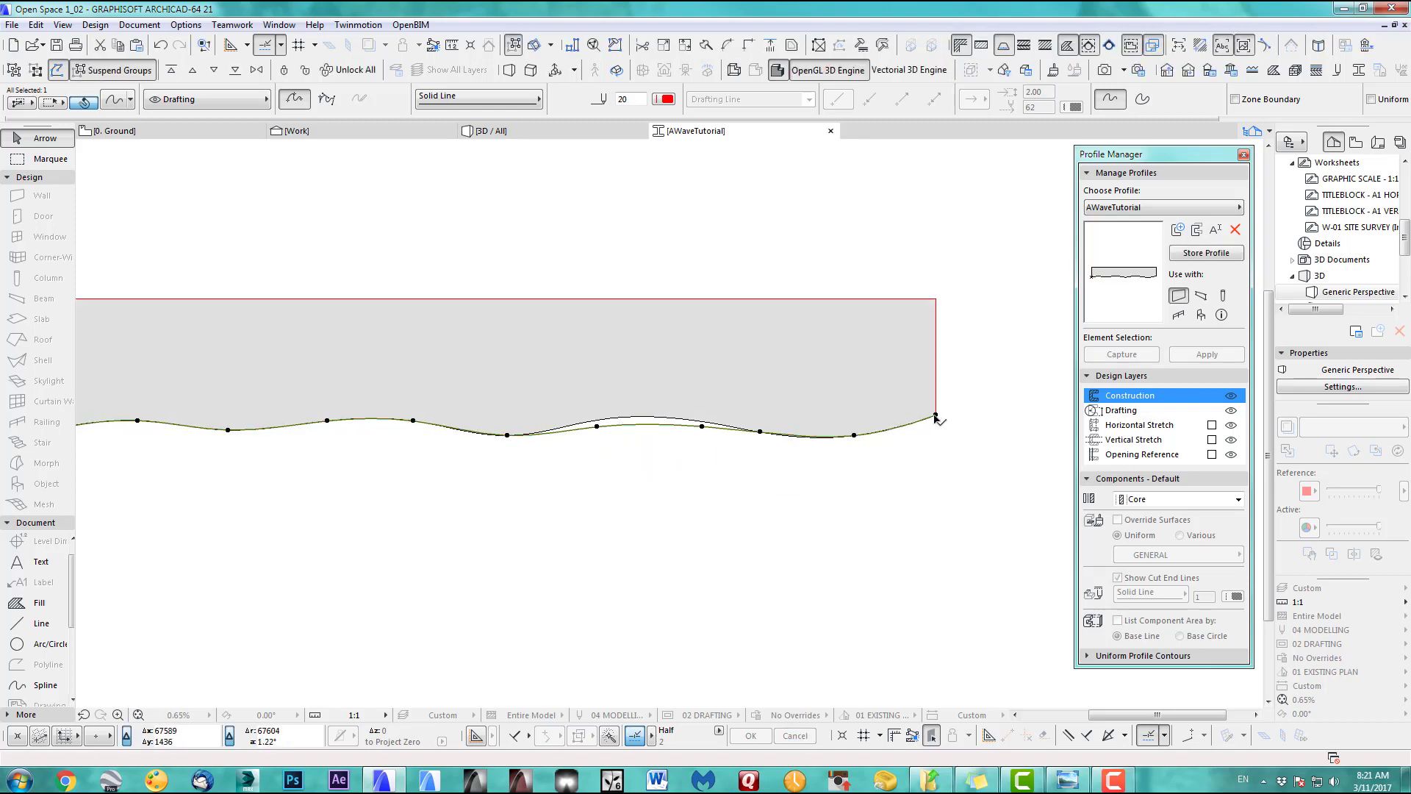
mouse_move(936, 417)
mouse_down()
mouse_move(942, 407)
mouse_move(939, 422)
mouse_up()
Flatten the profile's second wave crest by lowering its two spline nodes
middle_drag(717, 447, 875, 447)
click(487, 422)
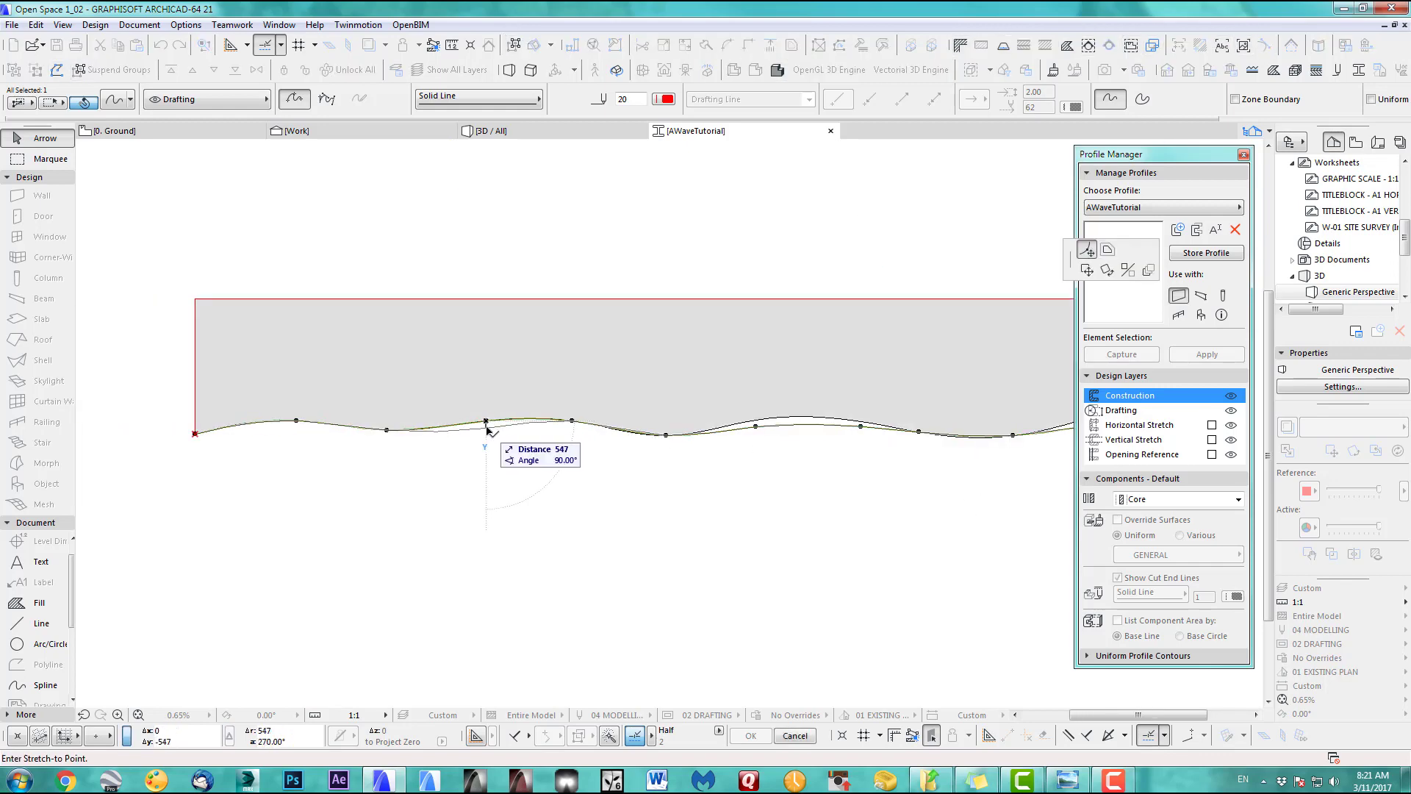
click(486, 427)
click(572, 420)
click(573, 423)
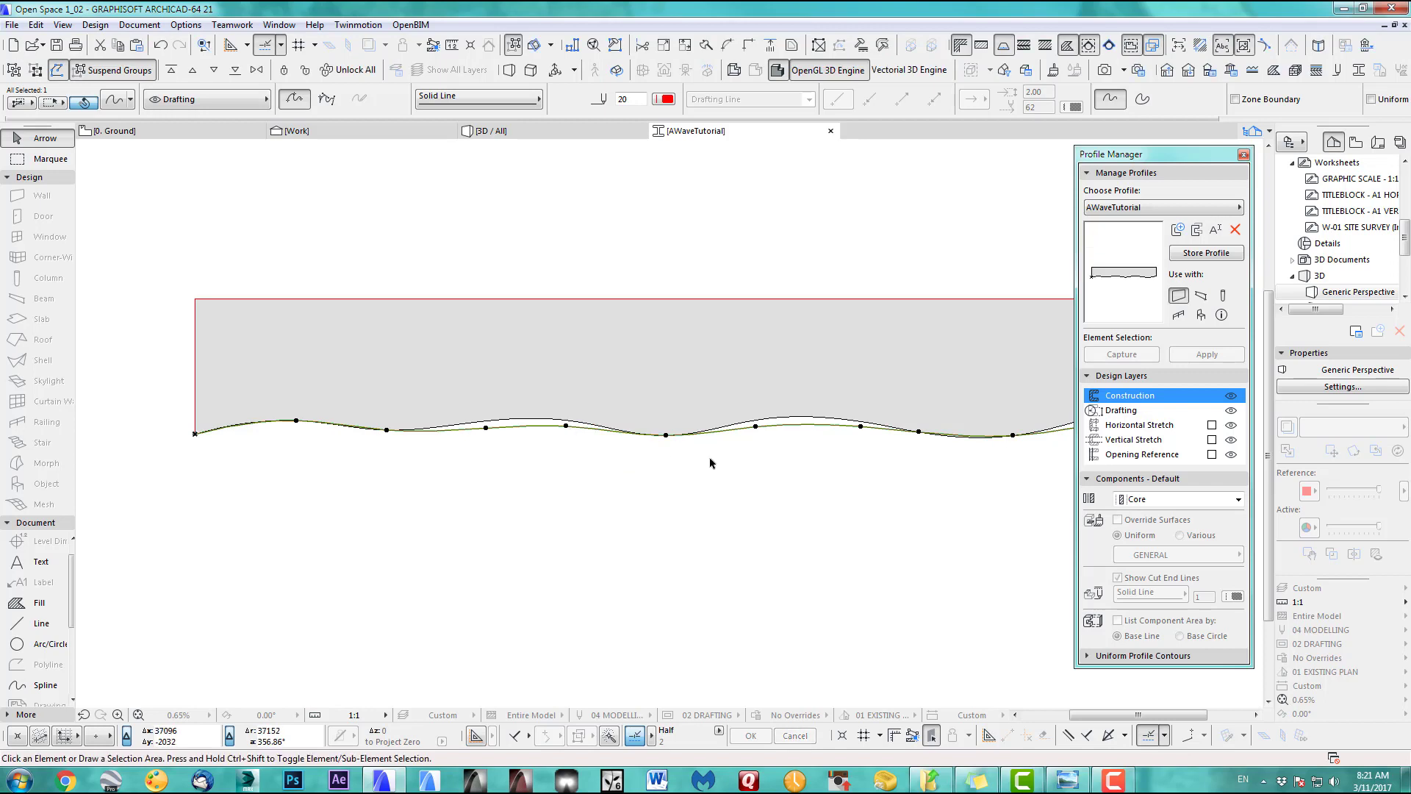
Delete the old profile fill and create a new fill inside the reshaped outline, leaving it selected
click(796, 416)
click(796, 385)
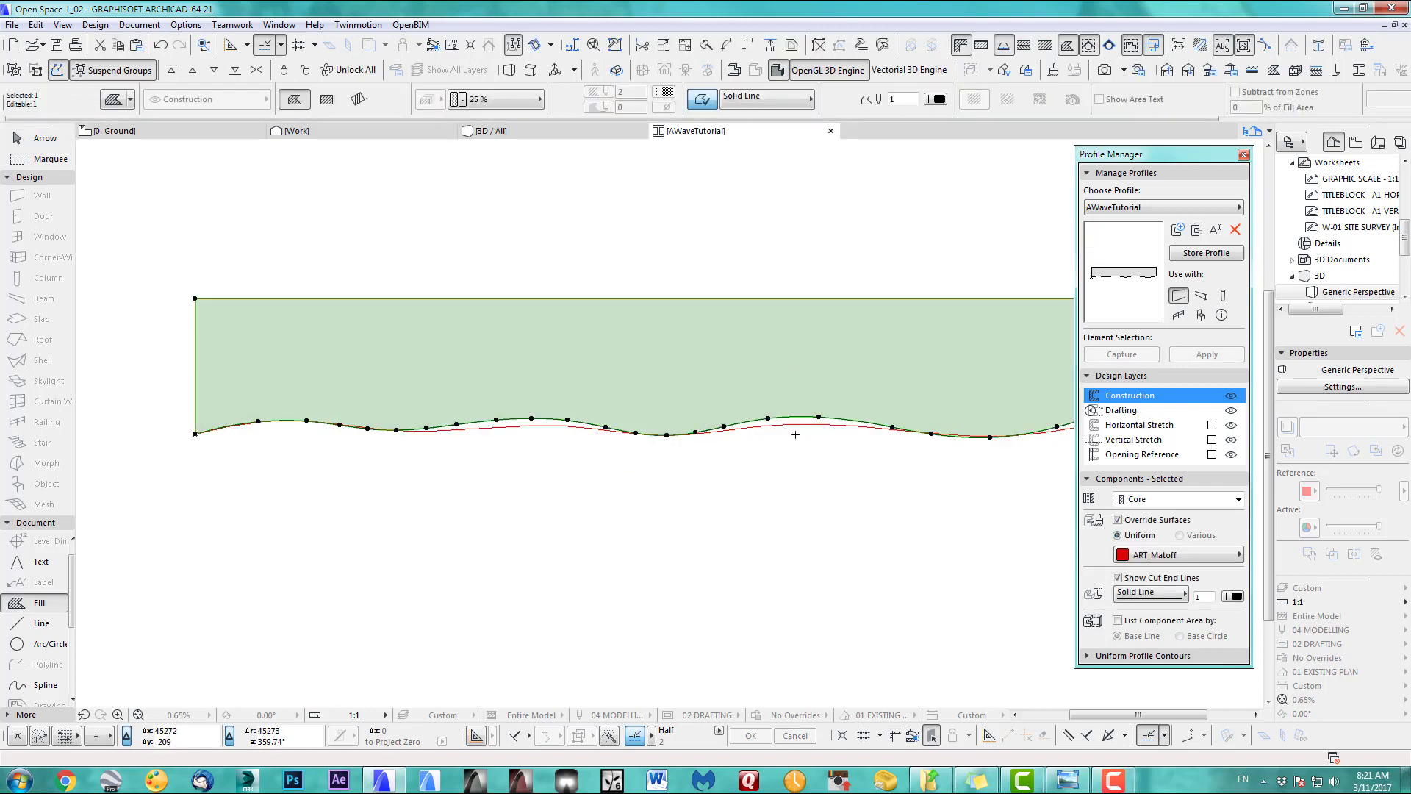
key(Delete)
click(739, 388)
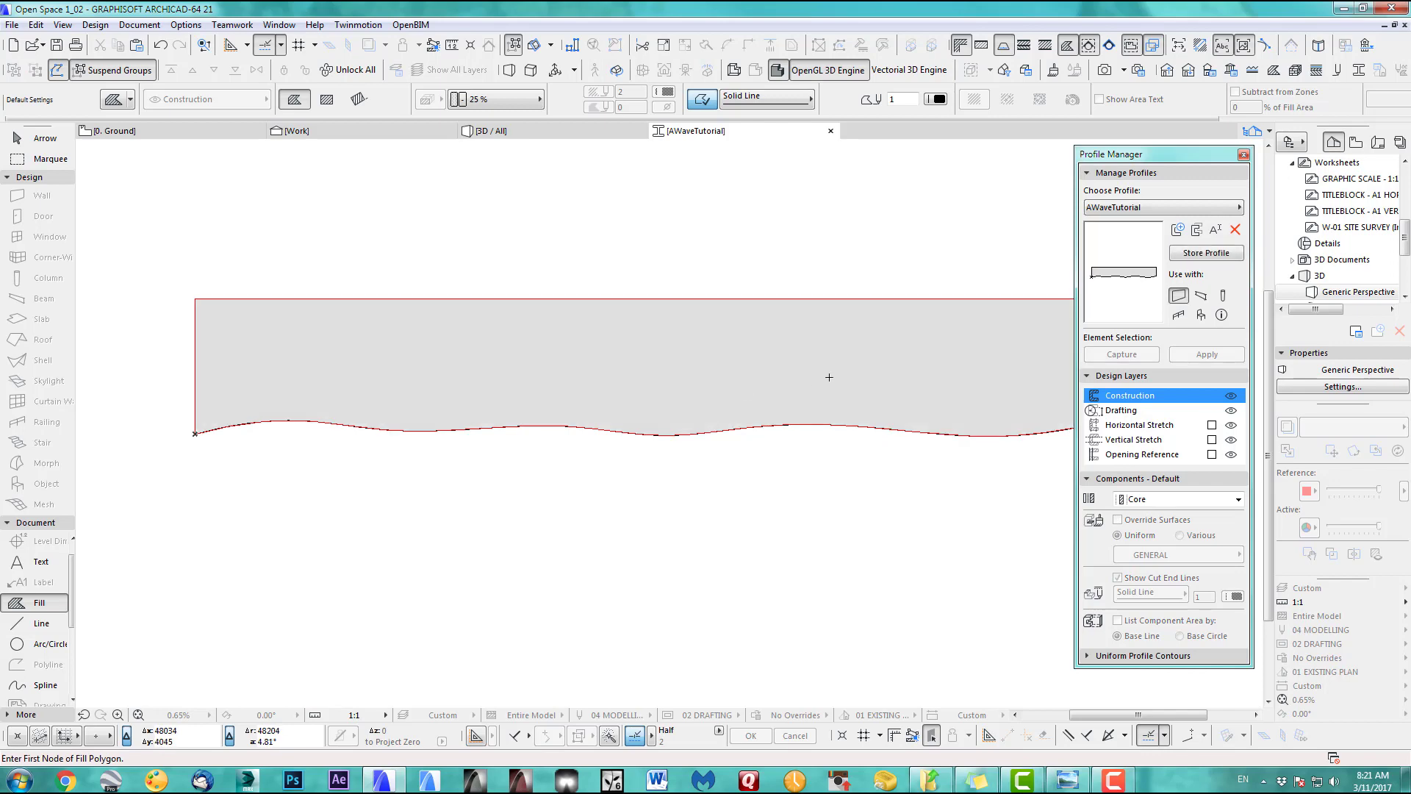
click(823, 379)
Set the new fill's override surface to ART_Matoff and store the AWaveTutorial profile
click(1178, 558)
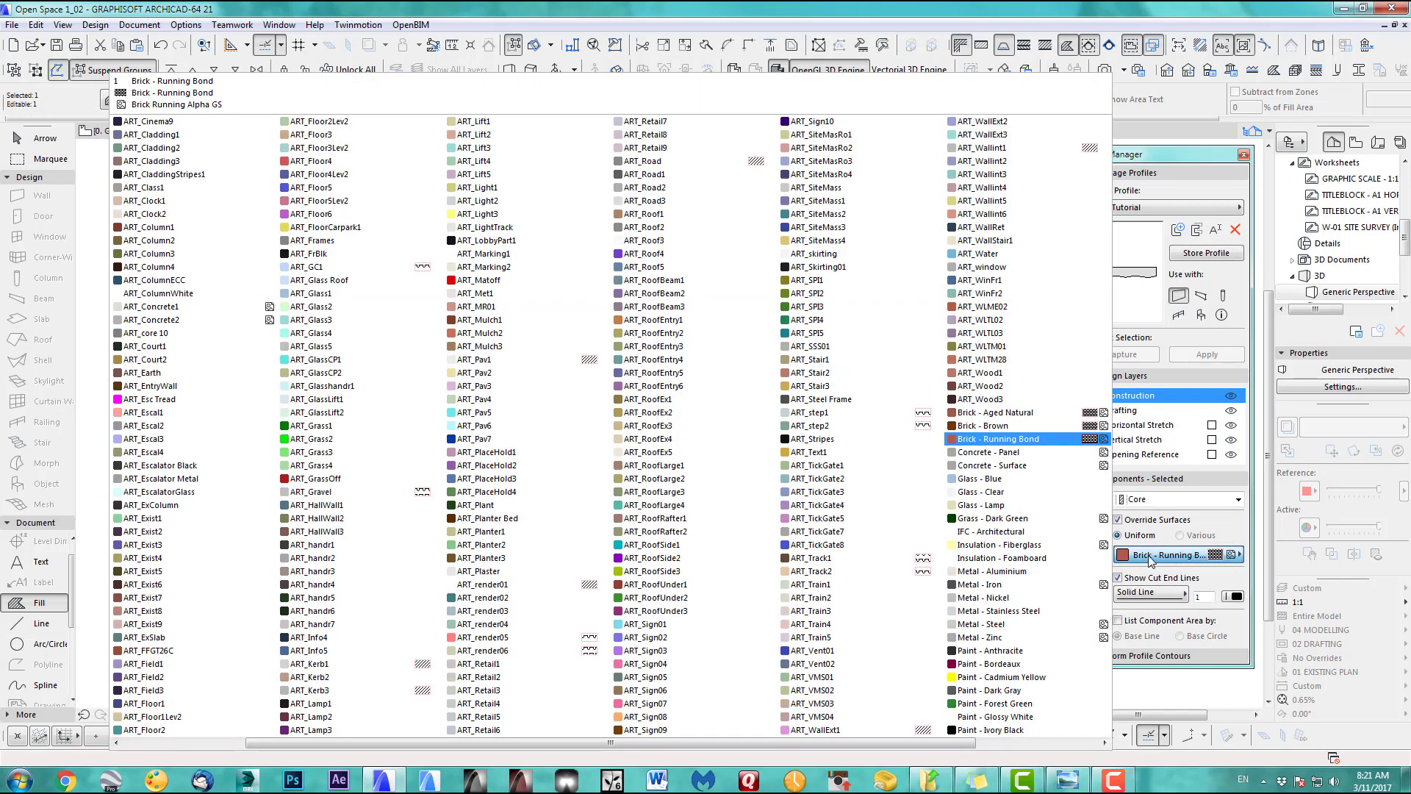
click(503, 284)
scroll(583, 495, down, 2)
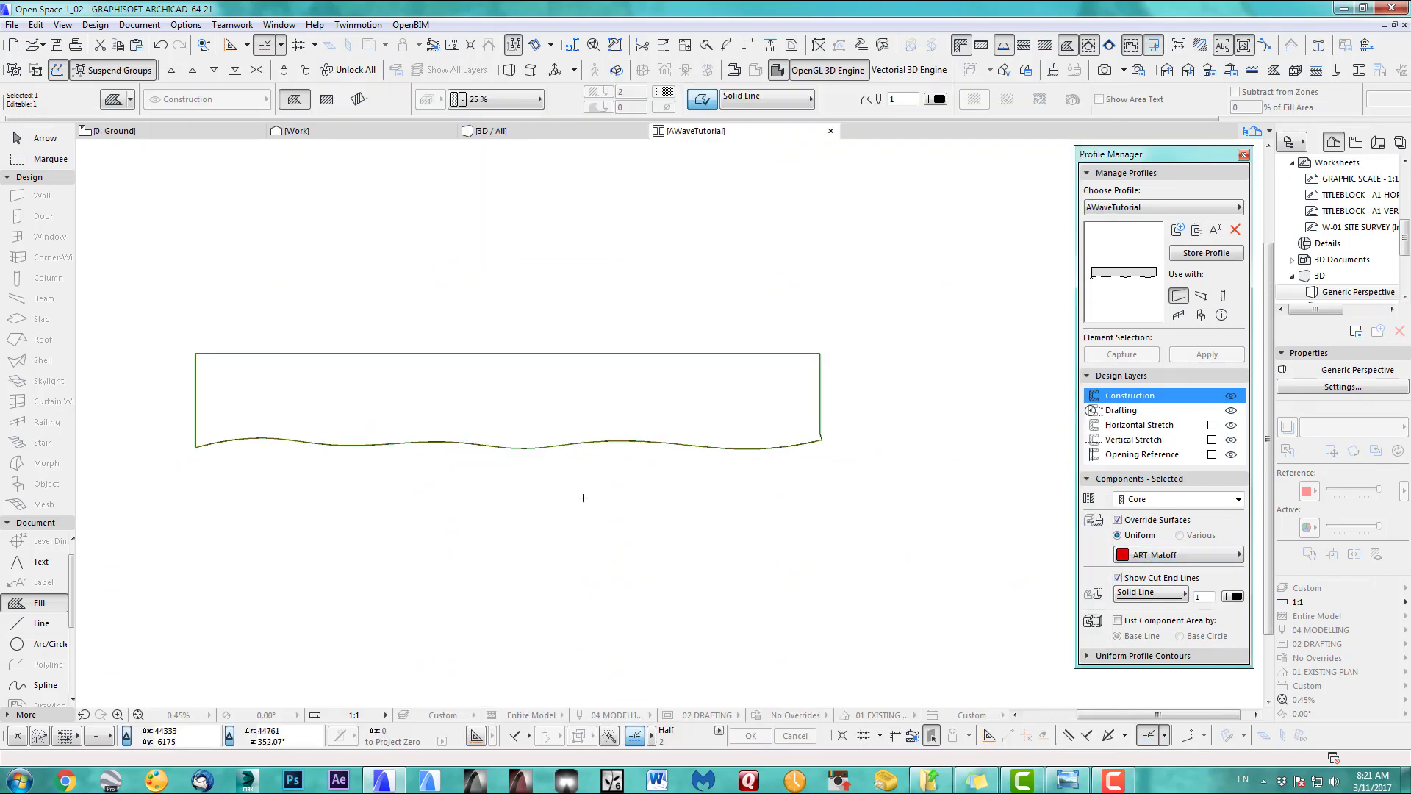
key(Escape)
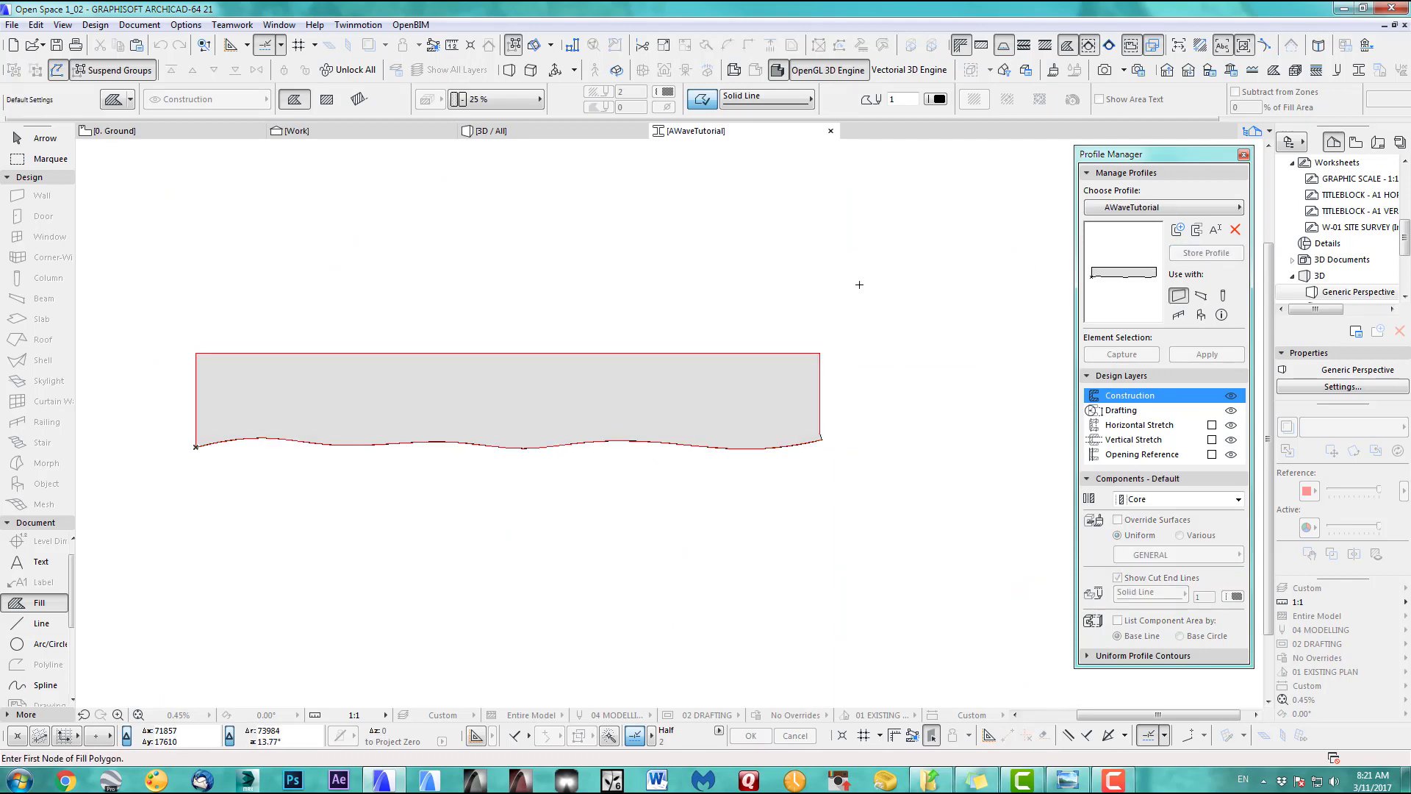
Make the wave wall visible again and return to the 3D view by way of the ground floor plan
key(ctrl+Tab)
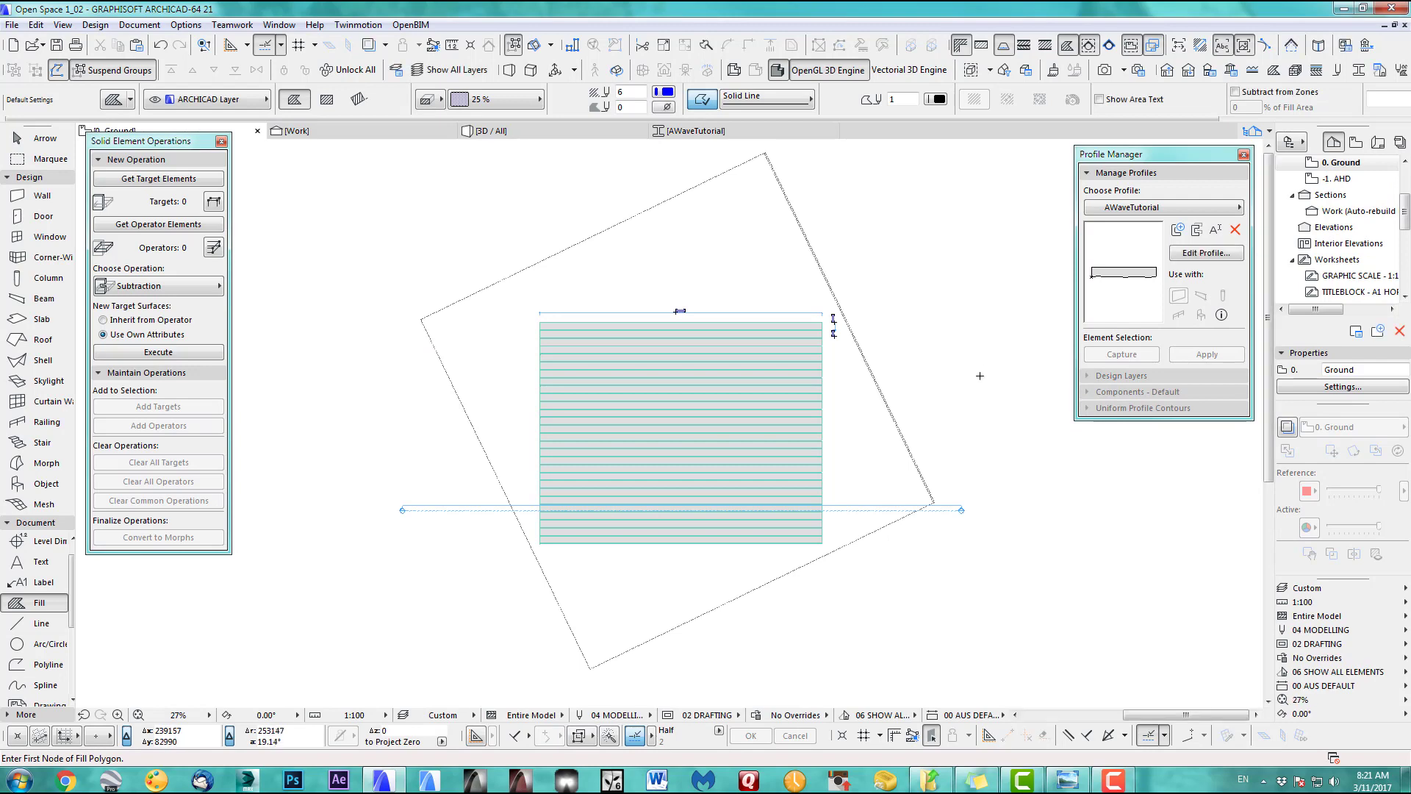
key(F3)
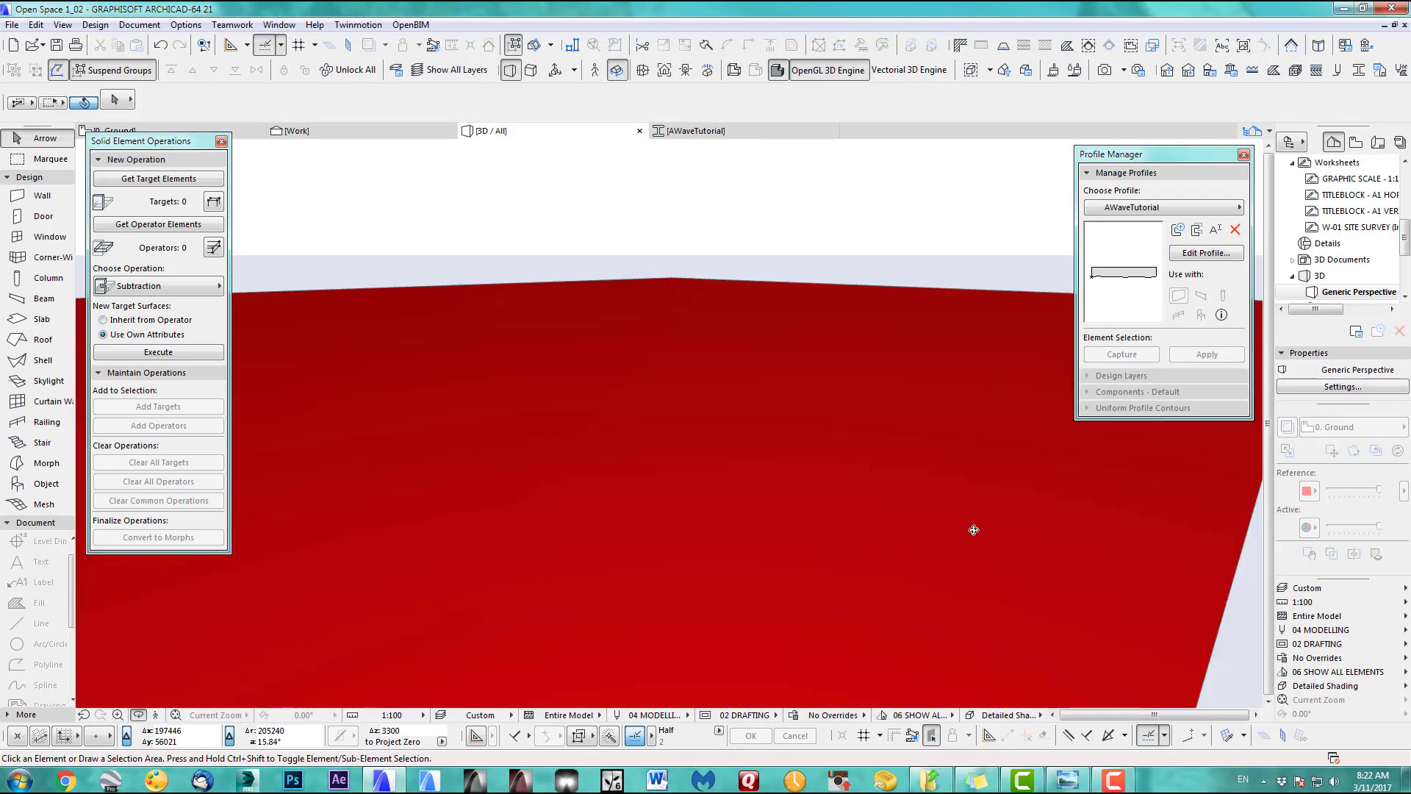
Apply the 3D Export layer combination to the 3D view and compare the striped waves with the Landscape 3 reference photo
mouse_move(974, 529)
mouse_down()
mouse_move(856, 589)
mouse_move(1110, 461)
mouse_up()
click(1311, 588)
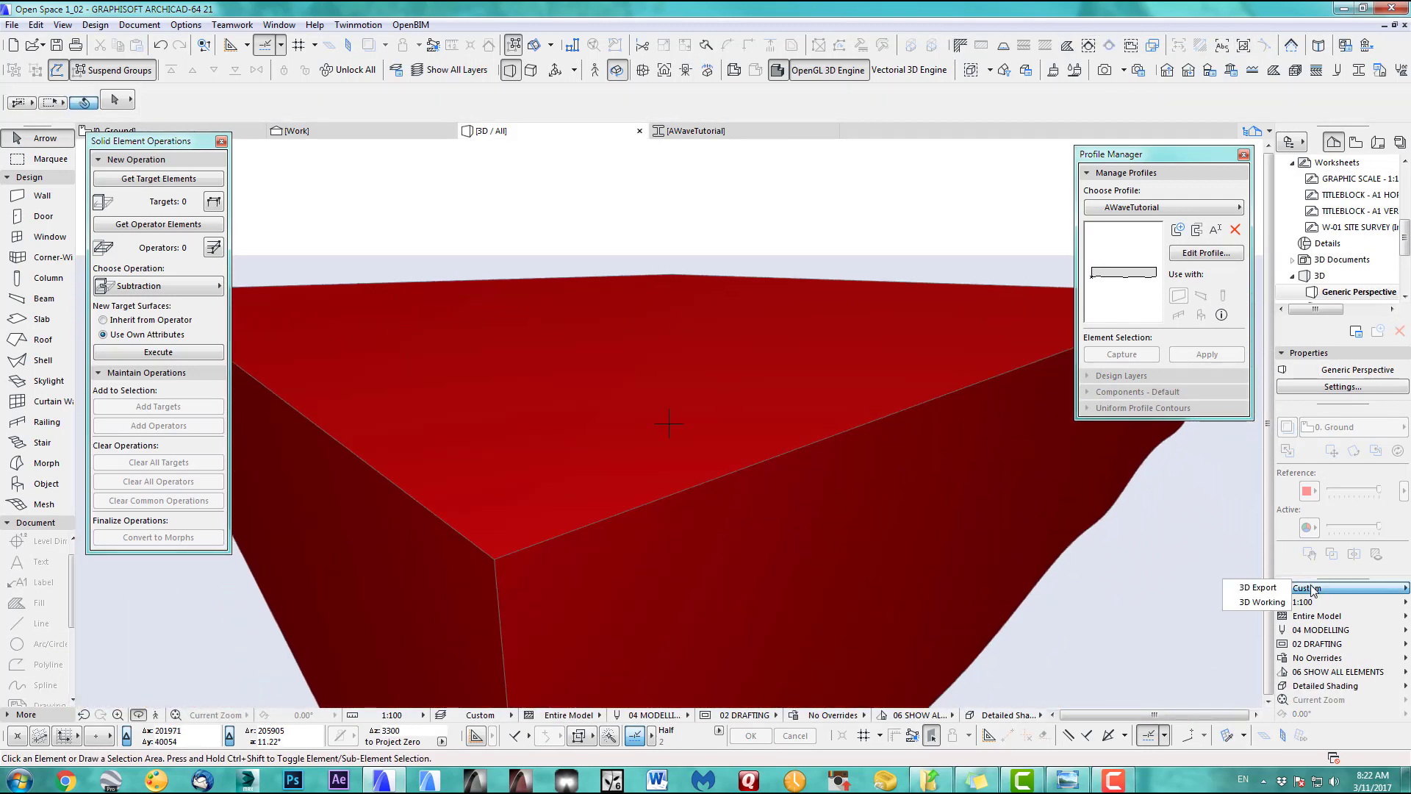
click(1272, 592)
mouse_move(738, 565)
mouse_down()
mouse_move(676, 511)
mouse_move(754, 432)
mouse_move(484, 420)
mouse_move(532, 412)
mouse_move(573, 478)
mouse_move(957, 401)
mouse_move(925, 448)
mouse_move(838, 470)
mouse_move(665, 467)
mouse_move(856, 514)
mouse_move(918, 504)
mouse_move(979, 615)
mouse_up()
click(1076, 784)
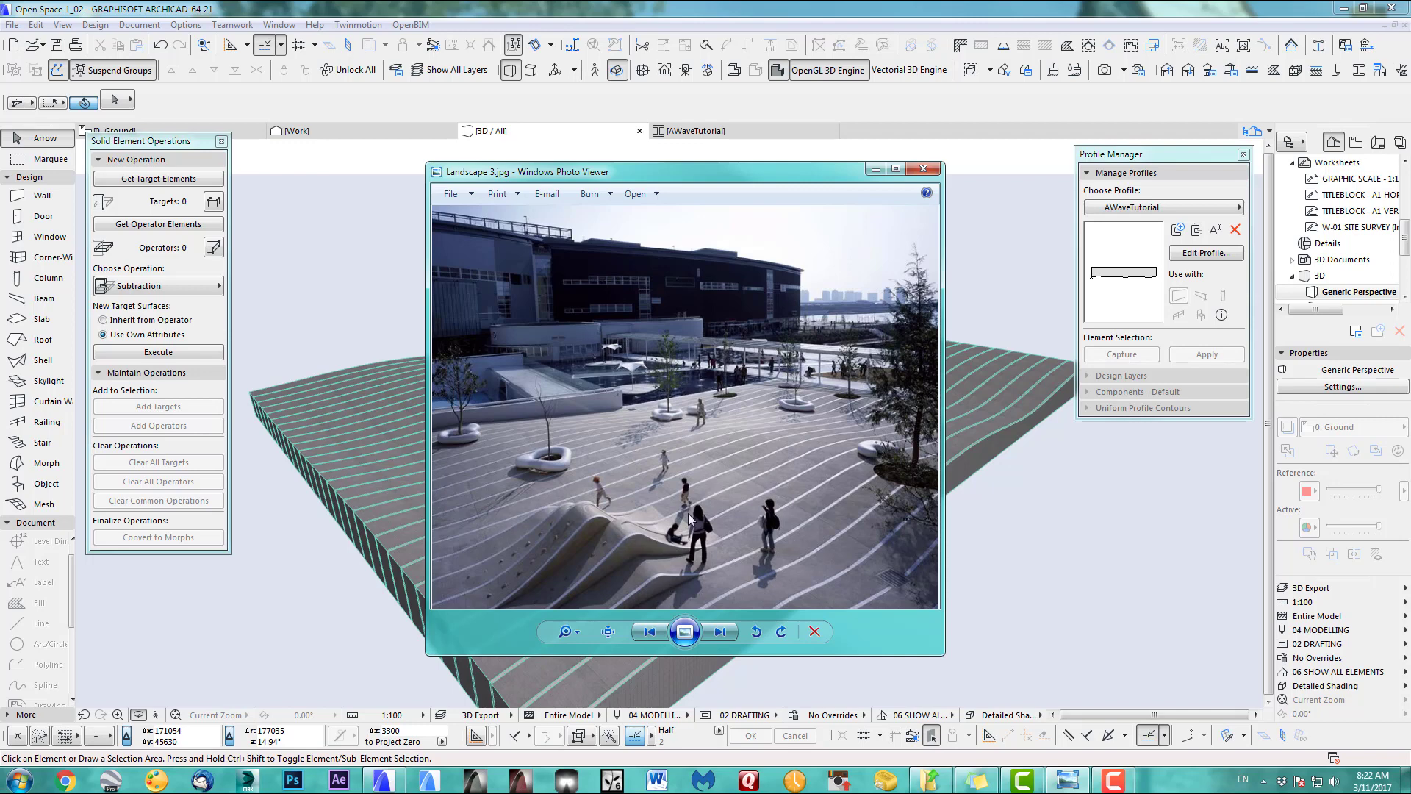
click(1078, 780)
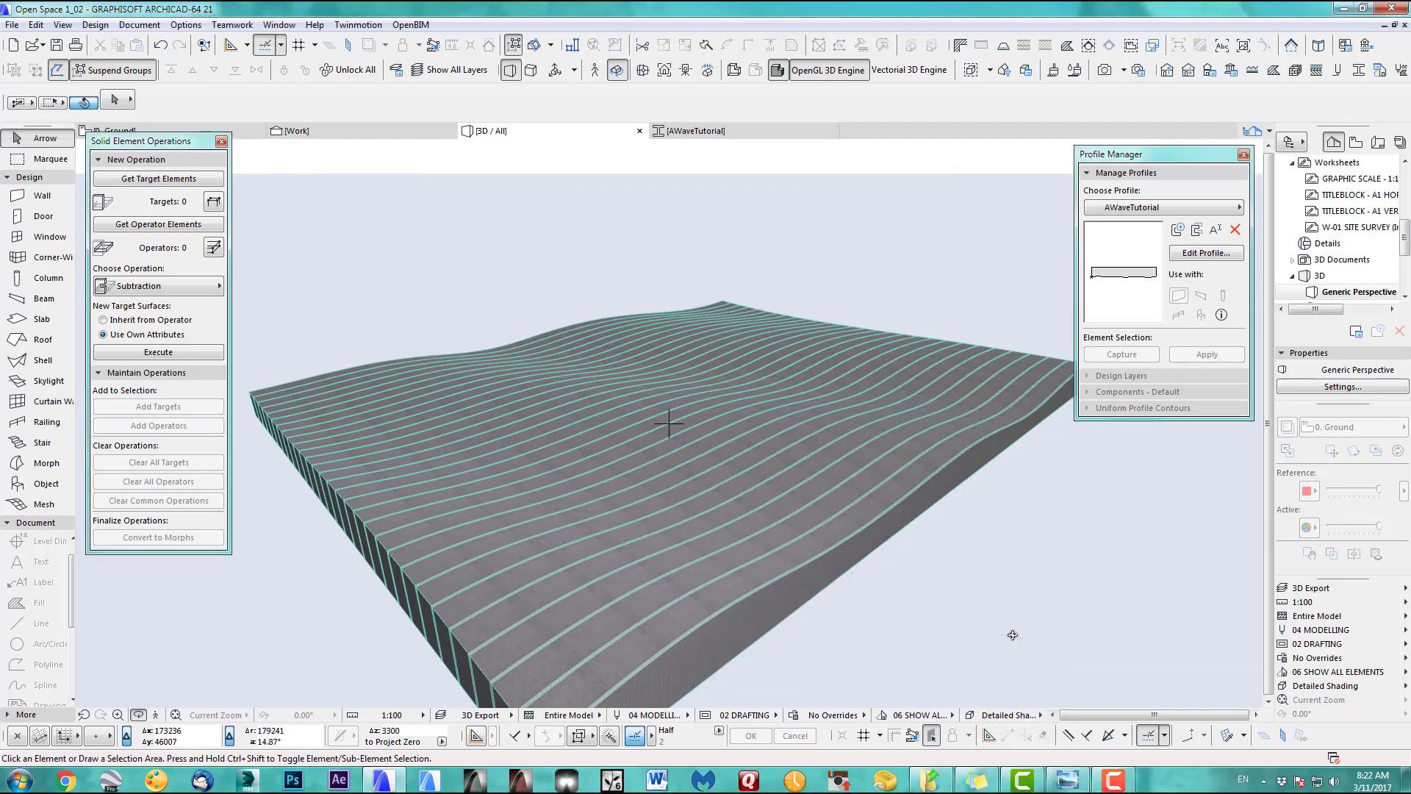
Open the Work section with the 3D Export layer combination and close the Solid Element Operations palette
key(F2)
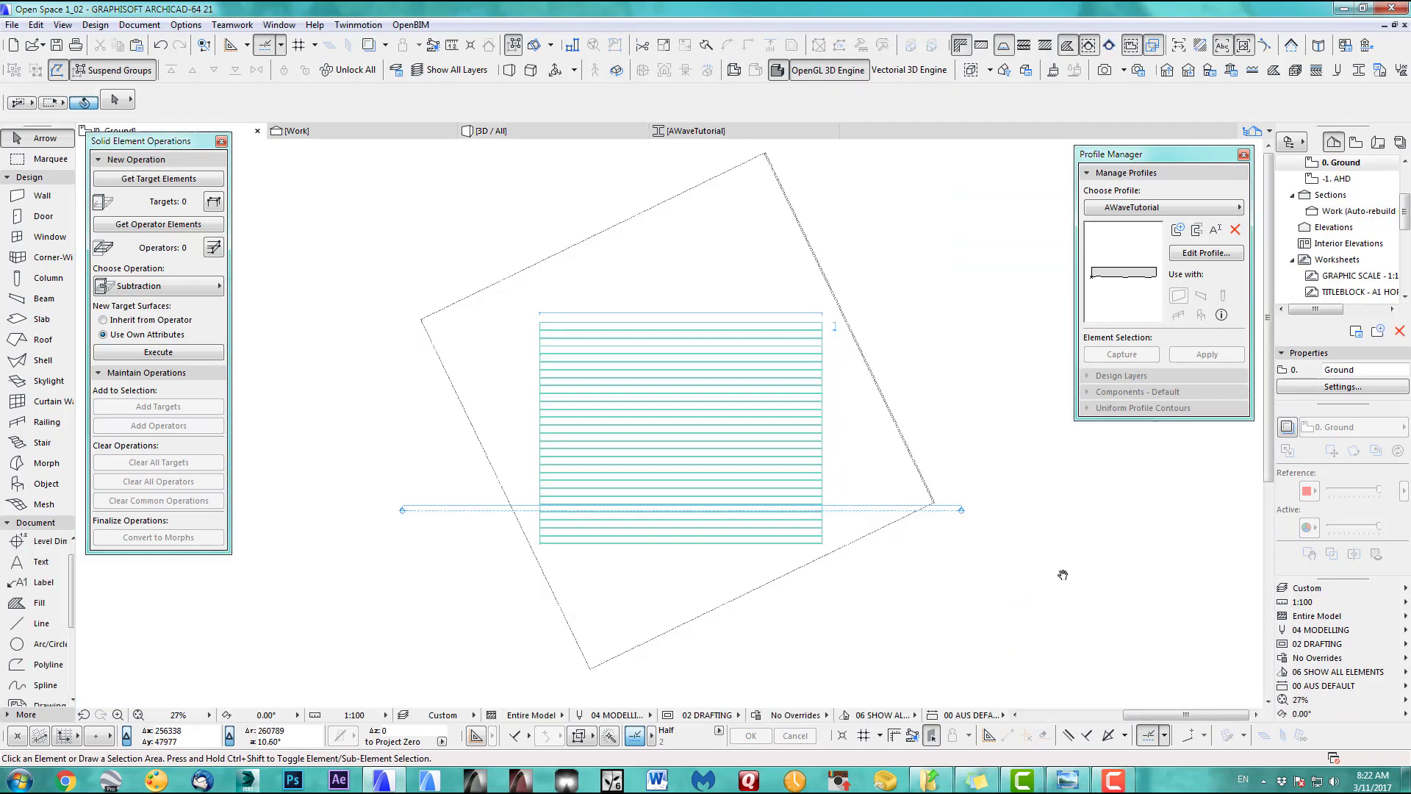
middle_drag(1063, 574, 1012, 571)
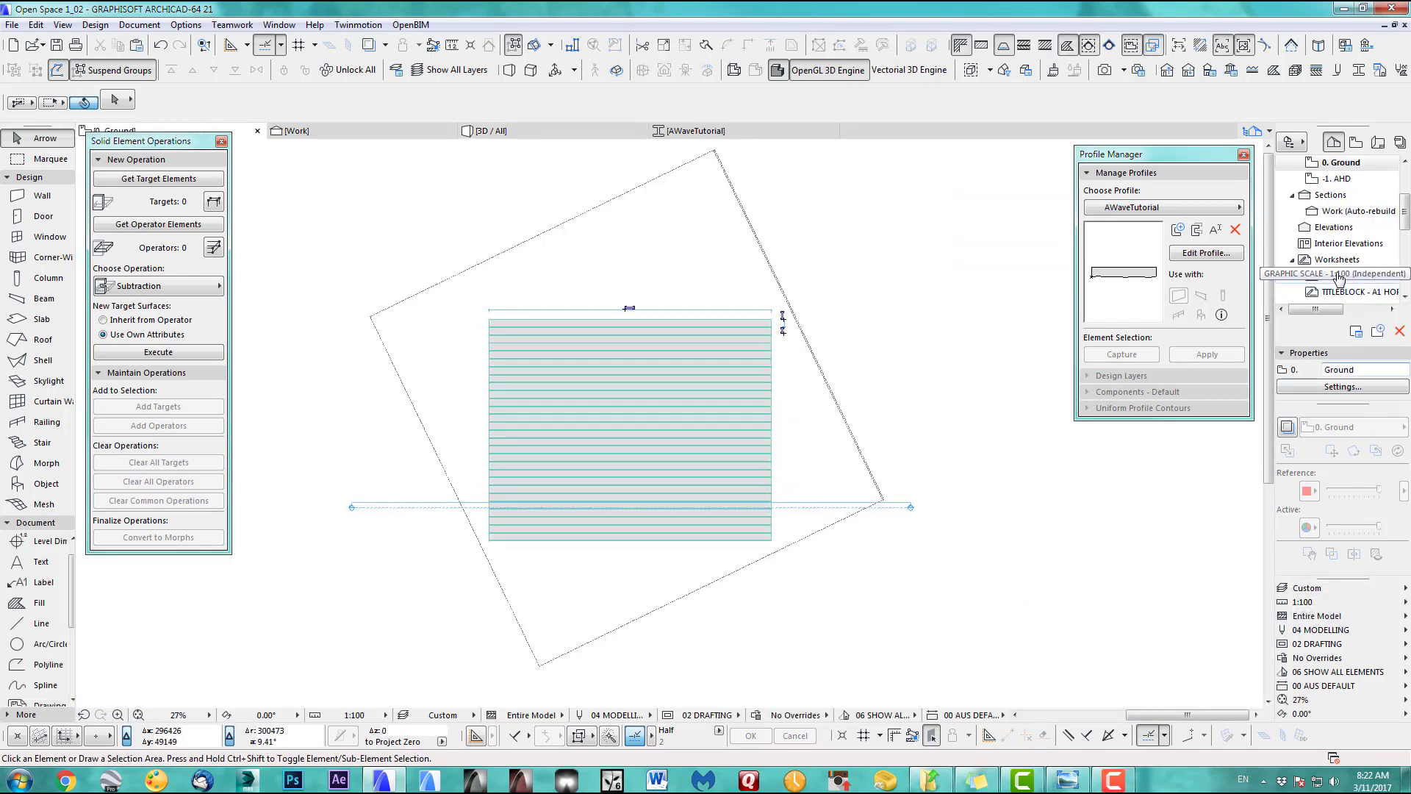
double_click(1343, 212)
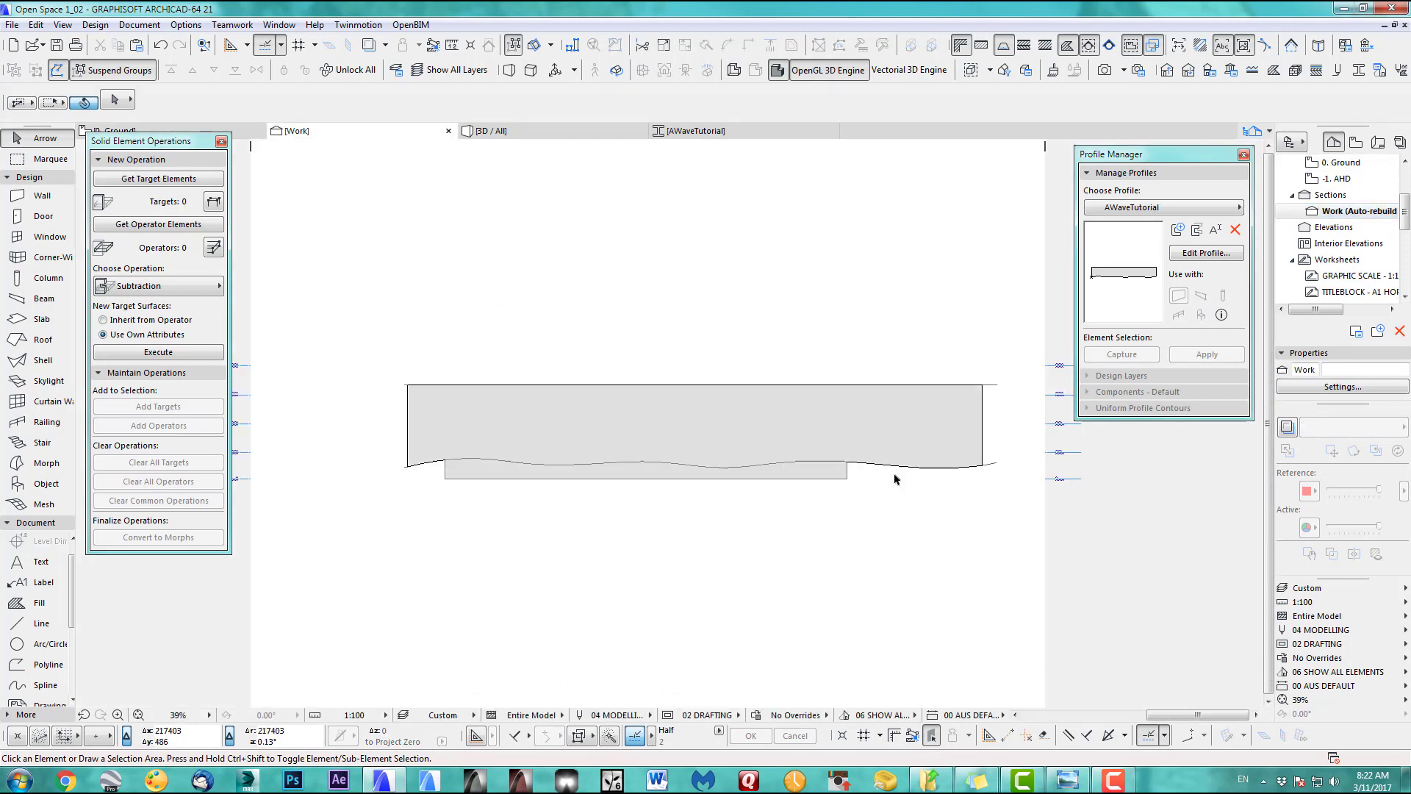
click(1331, 592)
click(1251, 587)
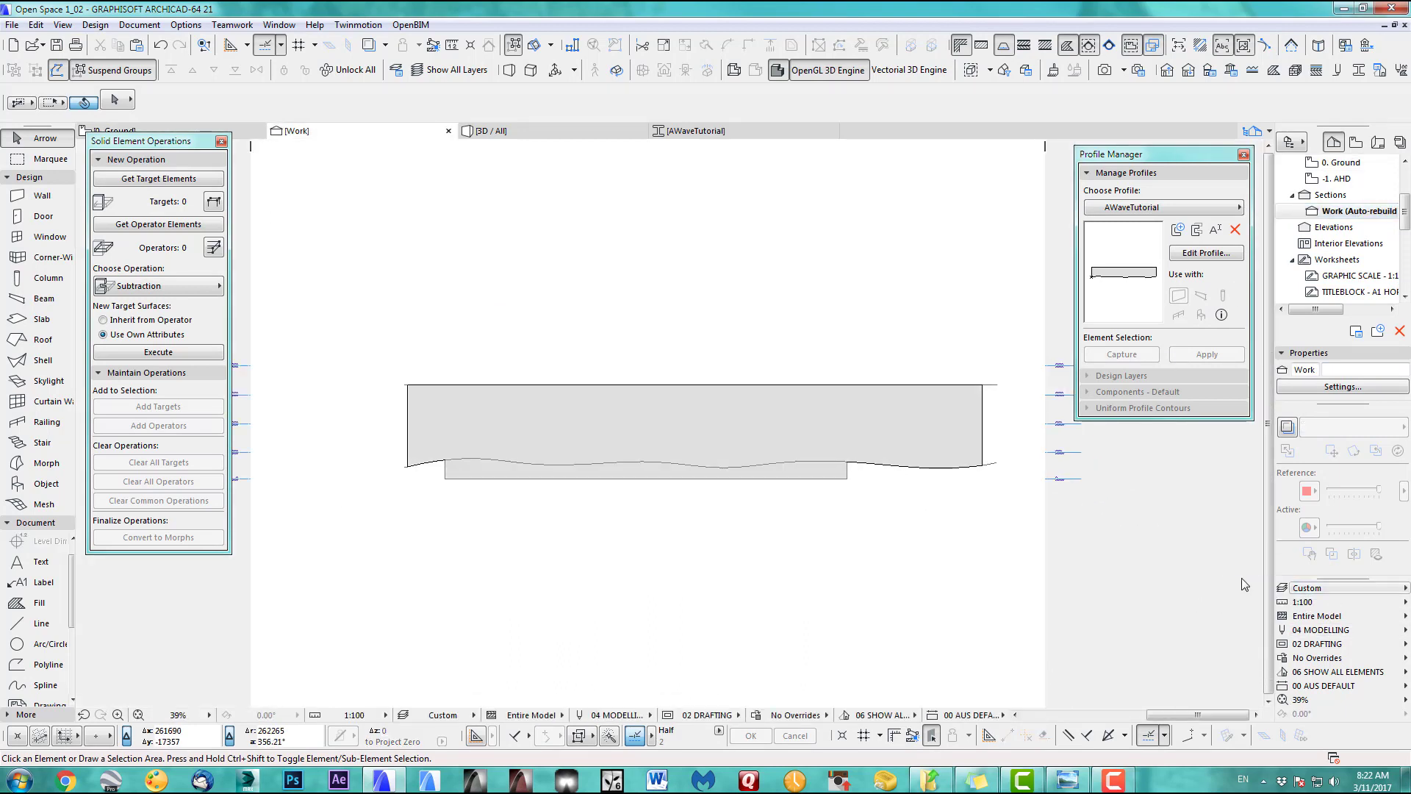
scroll(717, 434, up, 2)
middle_drag(733, 425, 757, 420)
scroll(757, 420, up, 1)
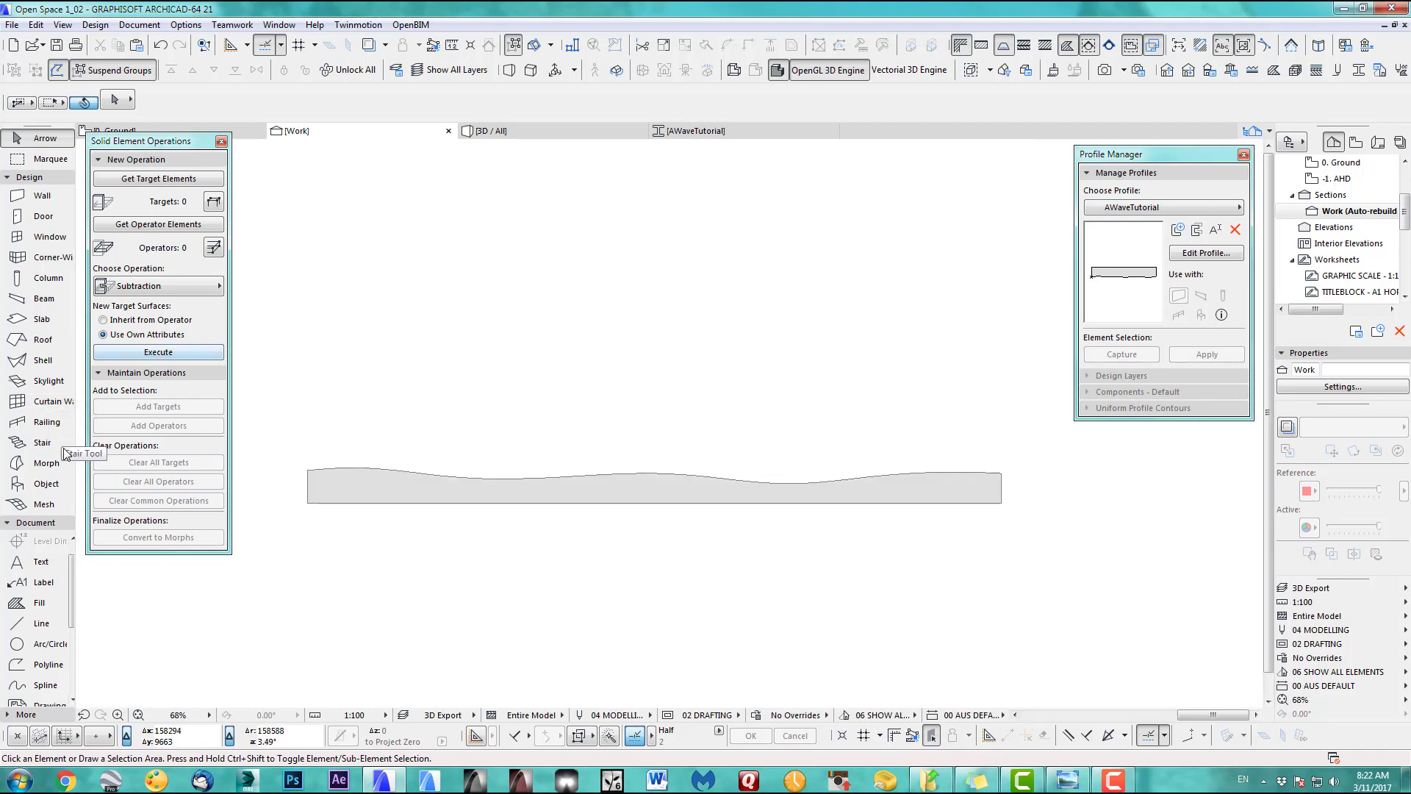
click(221, 141)
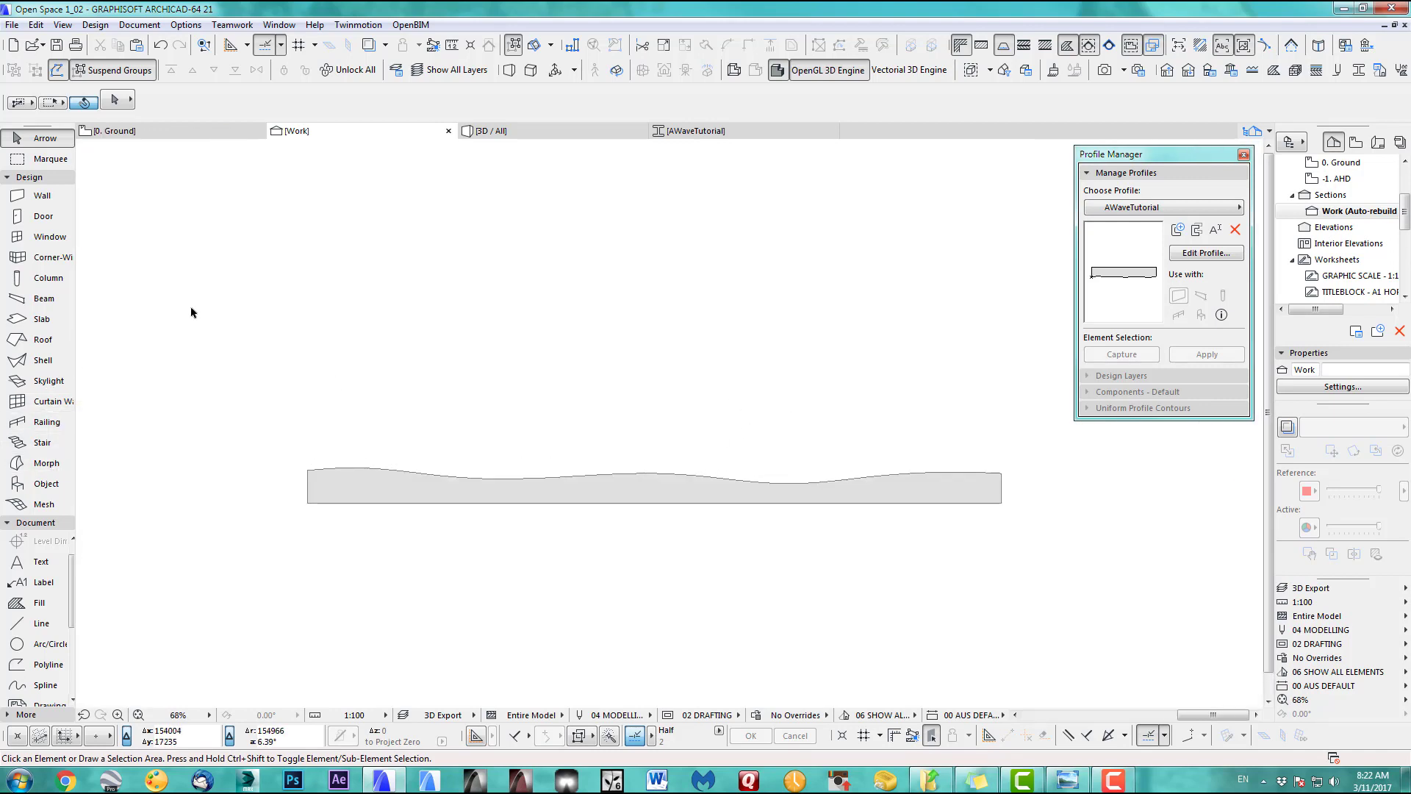
Draw a closed trapezoidal morph face over the section's middle wave crest, with a base about 16.4 m long spanning between the neighbouring troughs
click(49, 465)
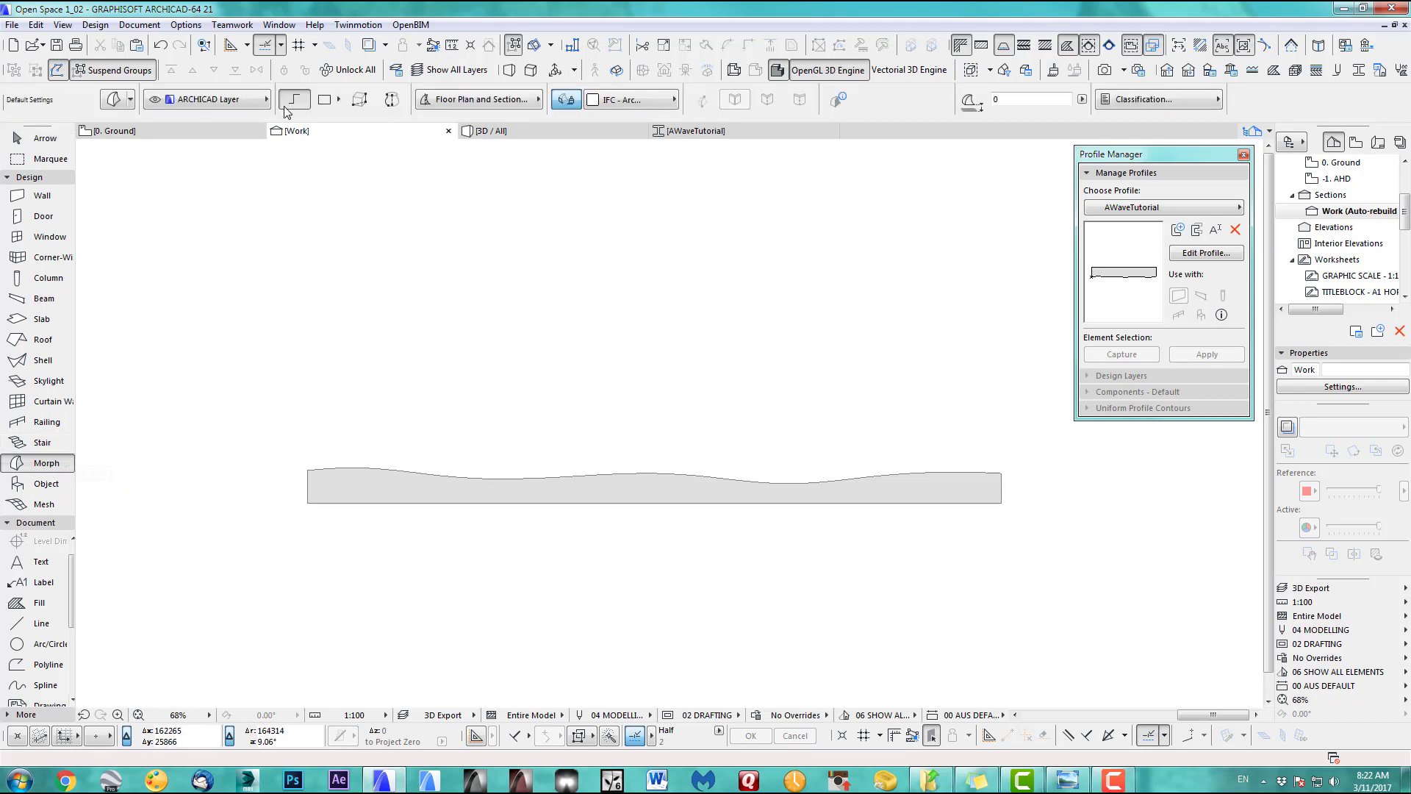
scroll(630, 456, up, 5)
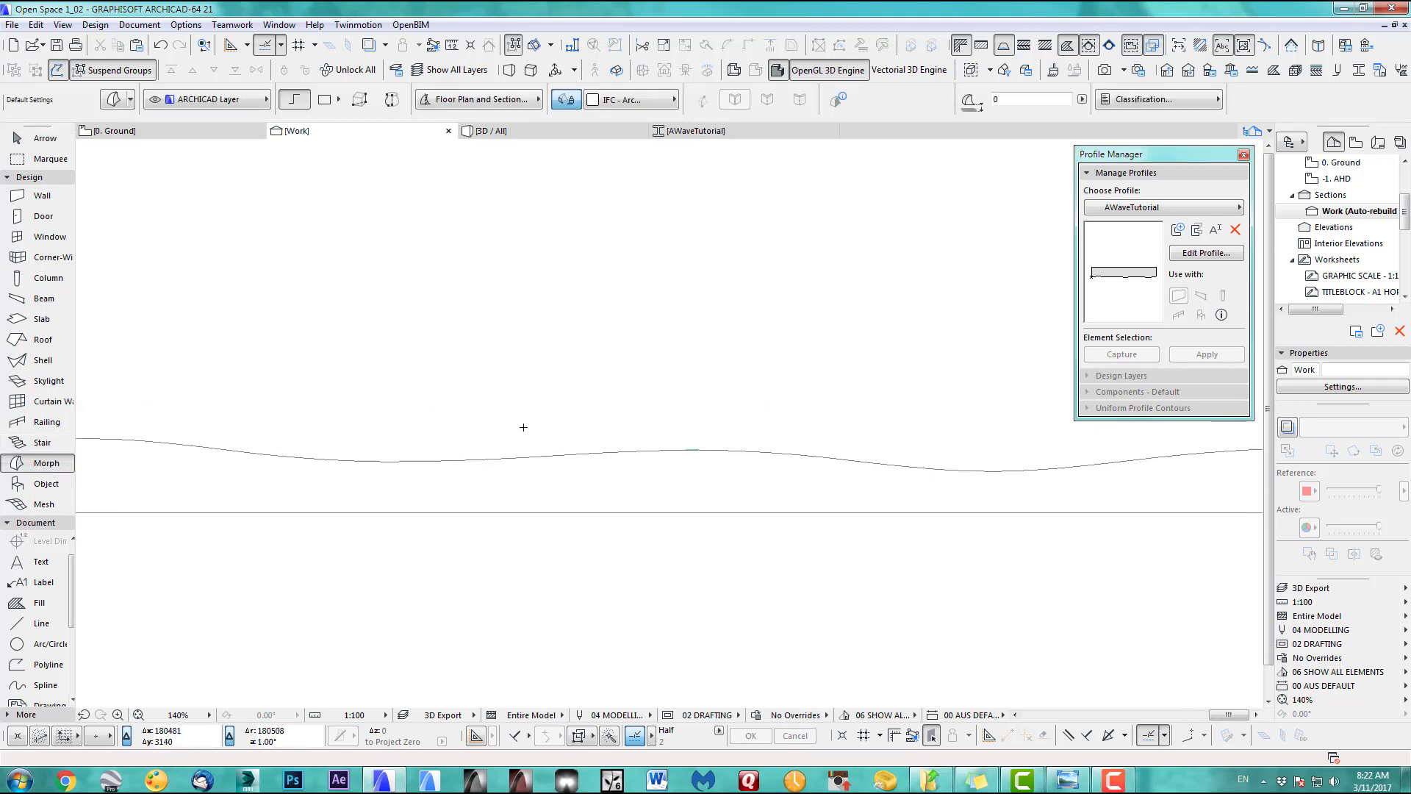
scroll(451, 441, up, 1)
middle_drag(444, 444, 423, 469)
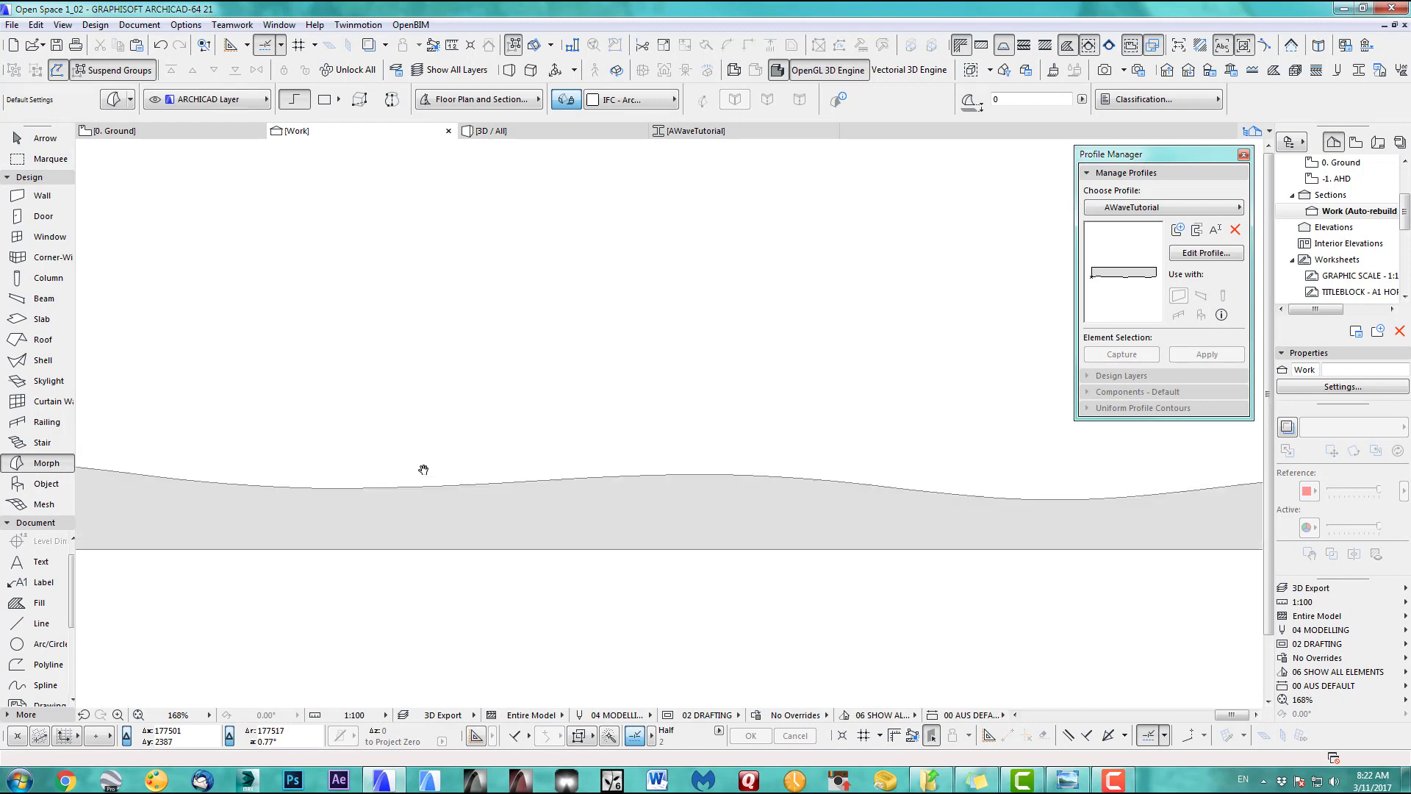
click(402, 487)
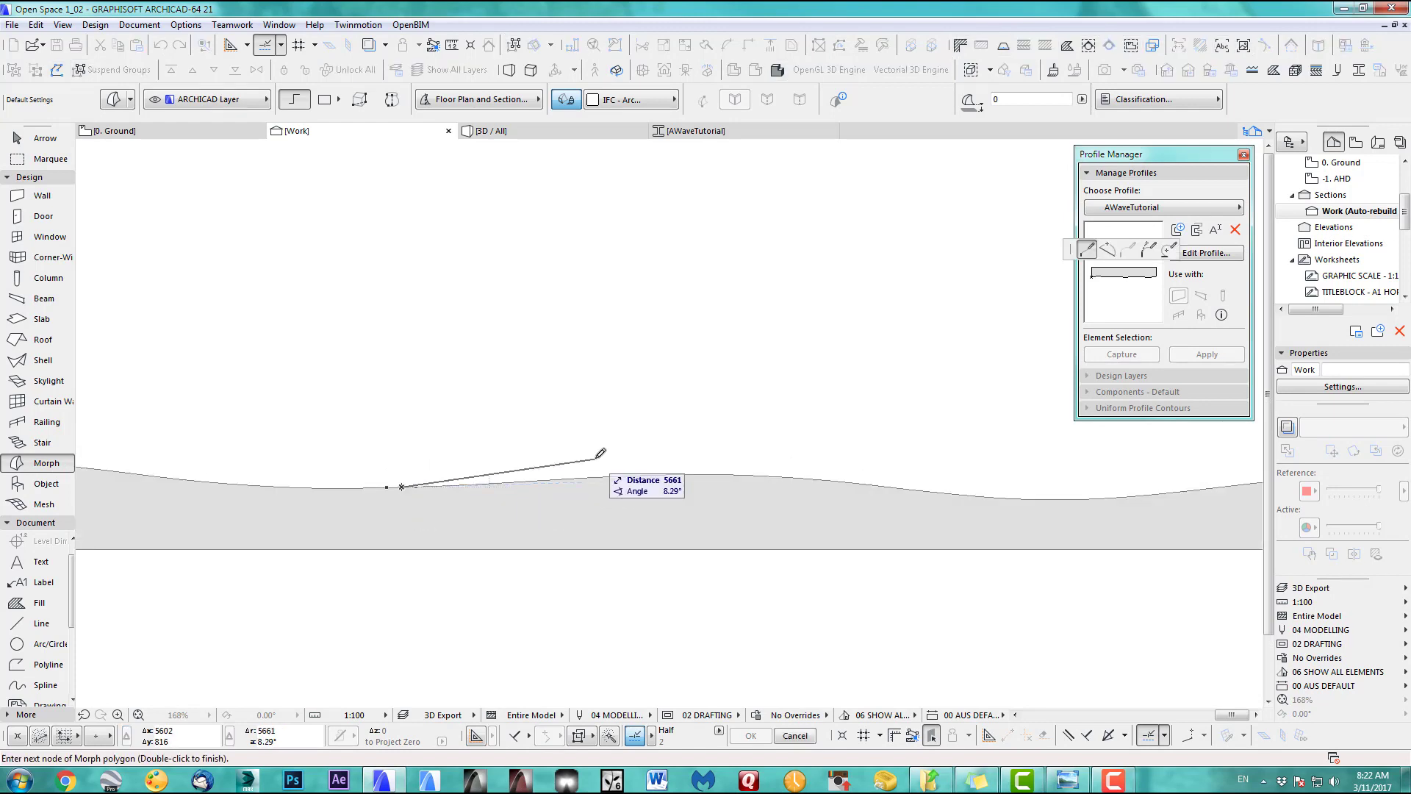
click(597, 420)
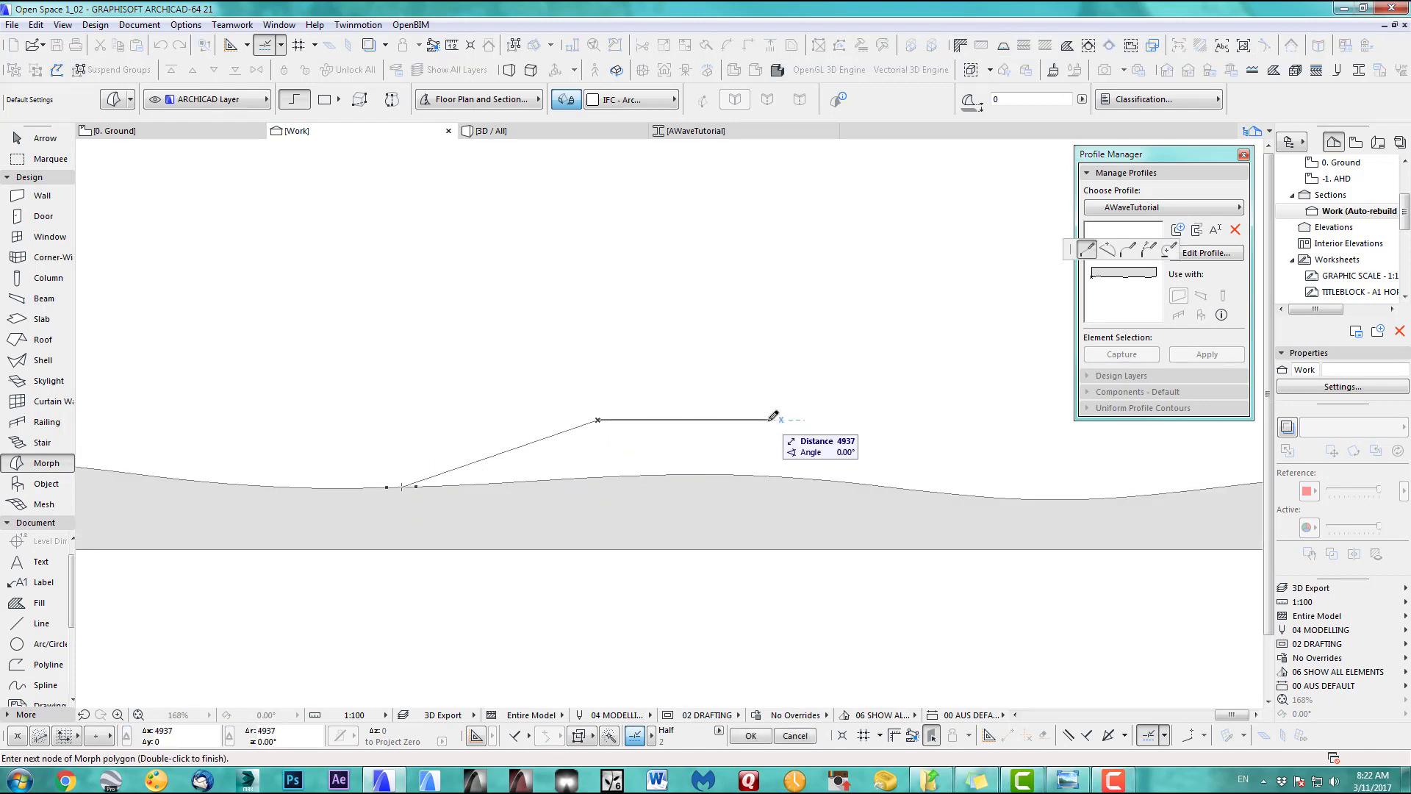
click(763, 421)
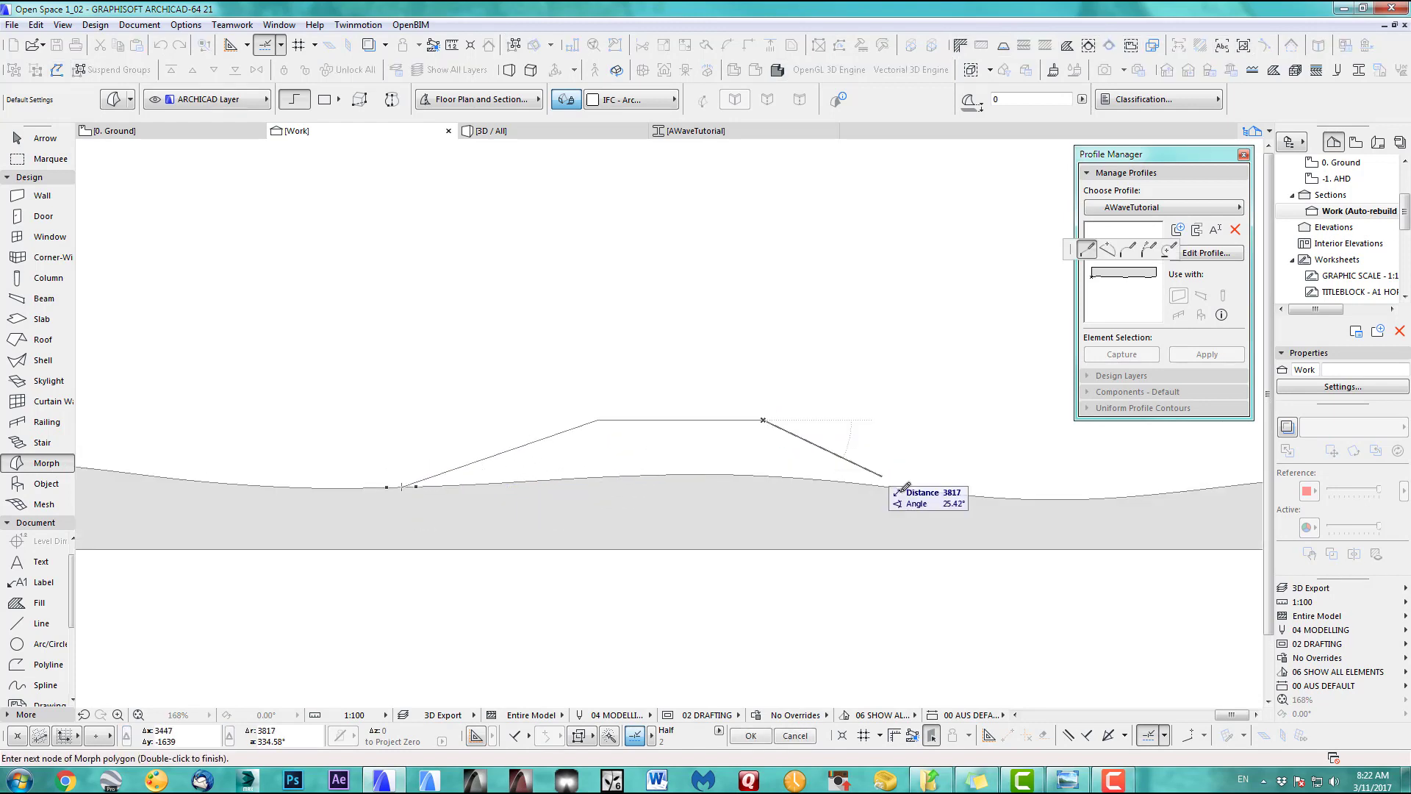
click(967, 495)
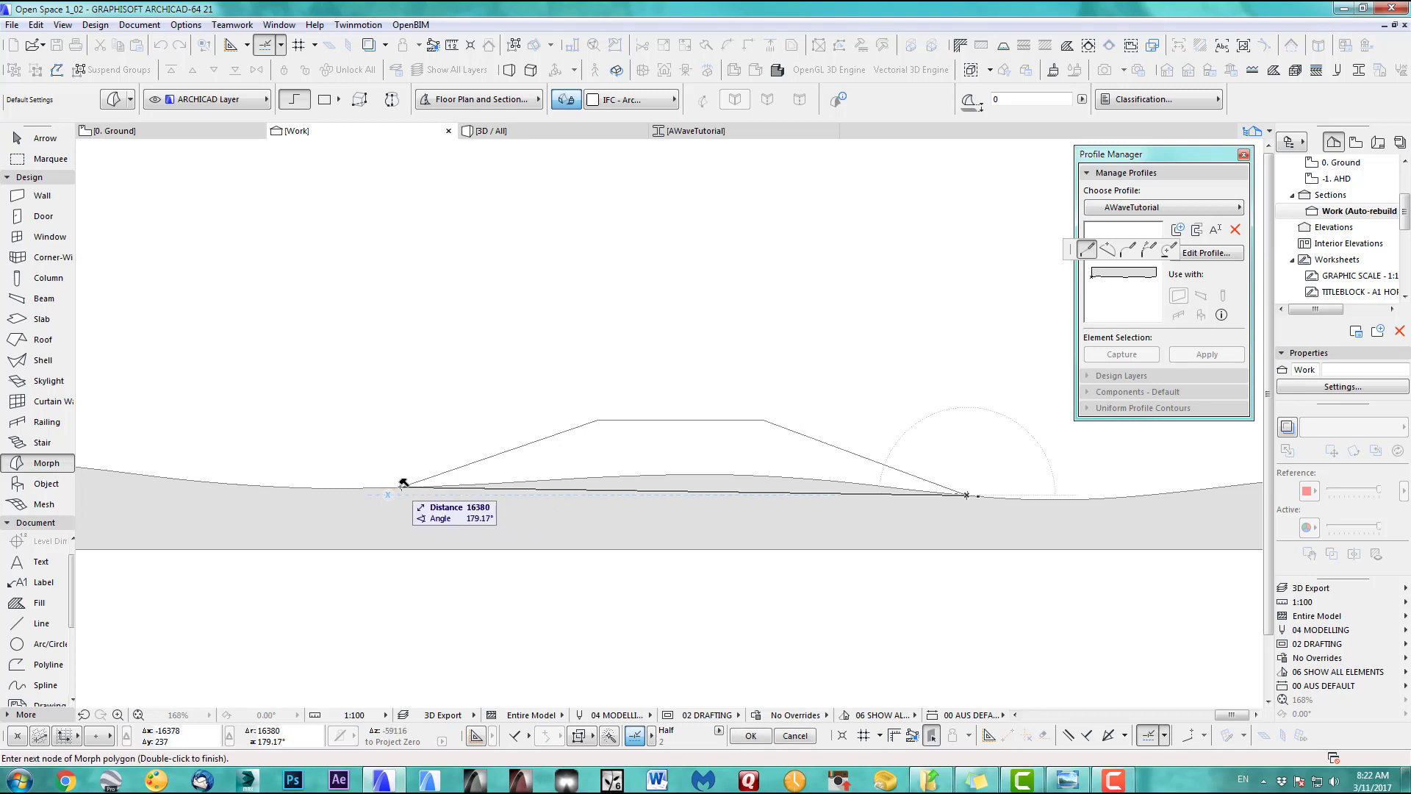
click(402, 483)
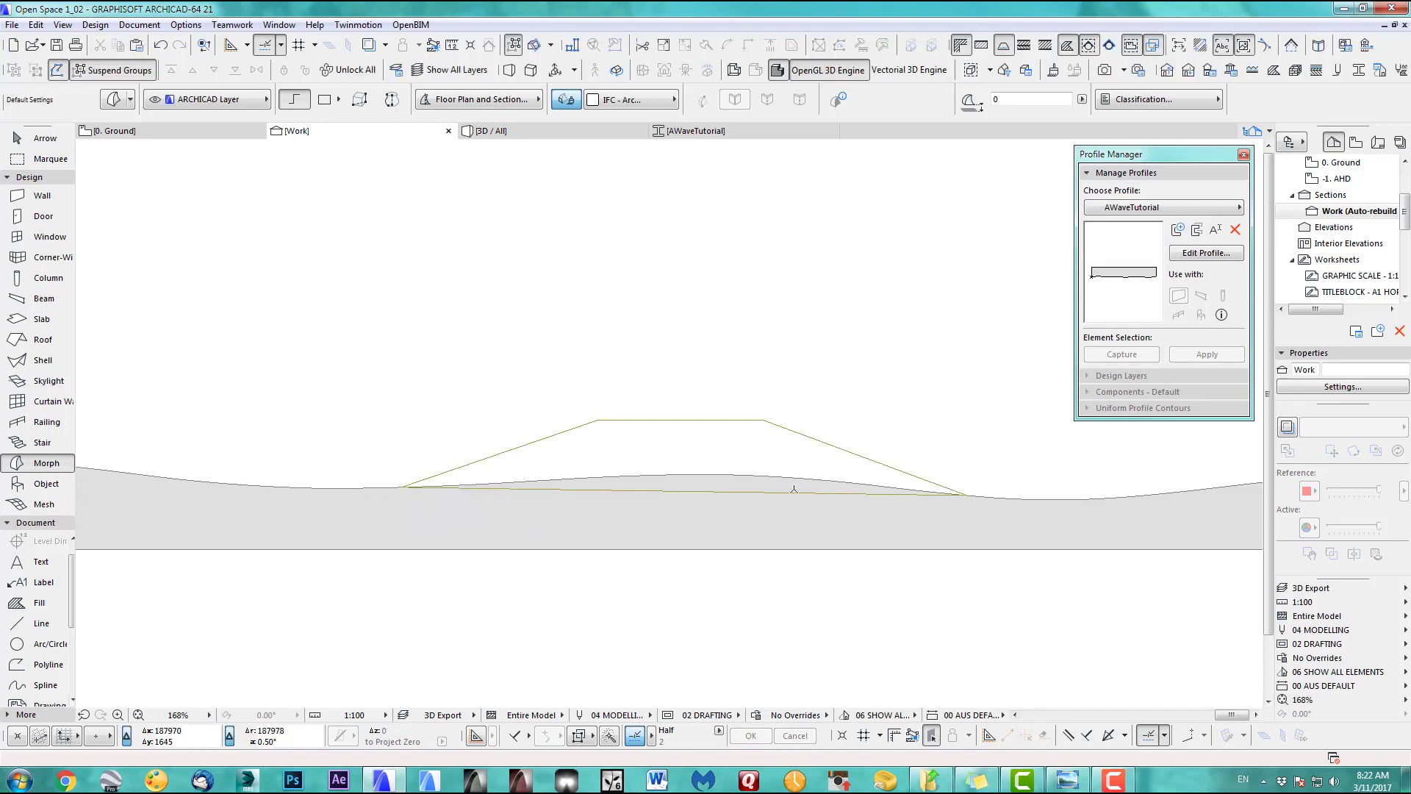
Curve the trapezoidal morph's flat top edge upward into a rounded arc
scroll(796, 478, up, 1)
click(688, 409)
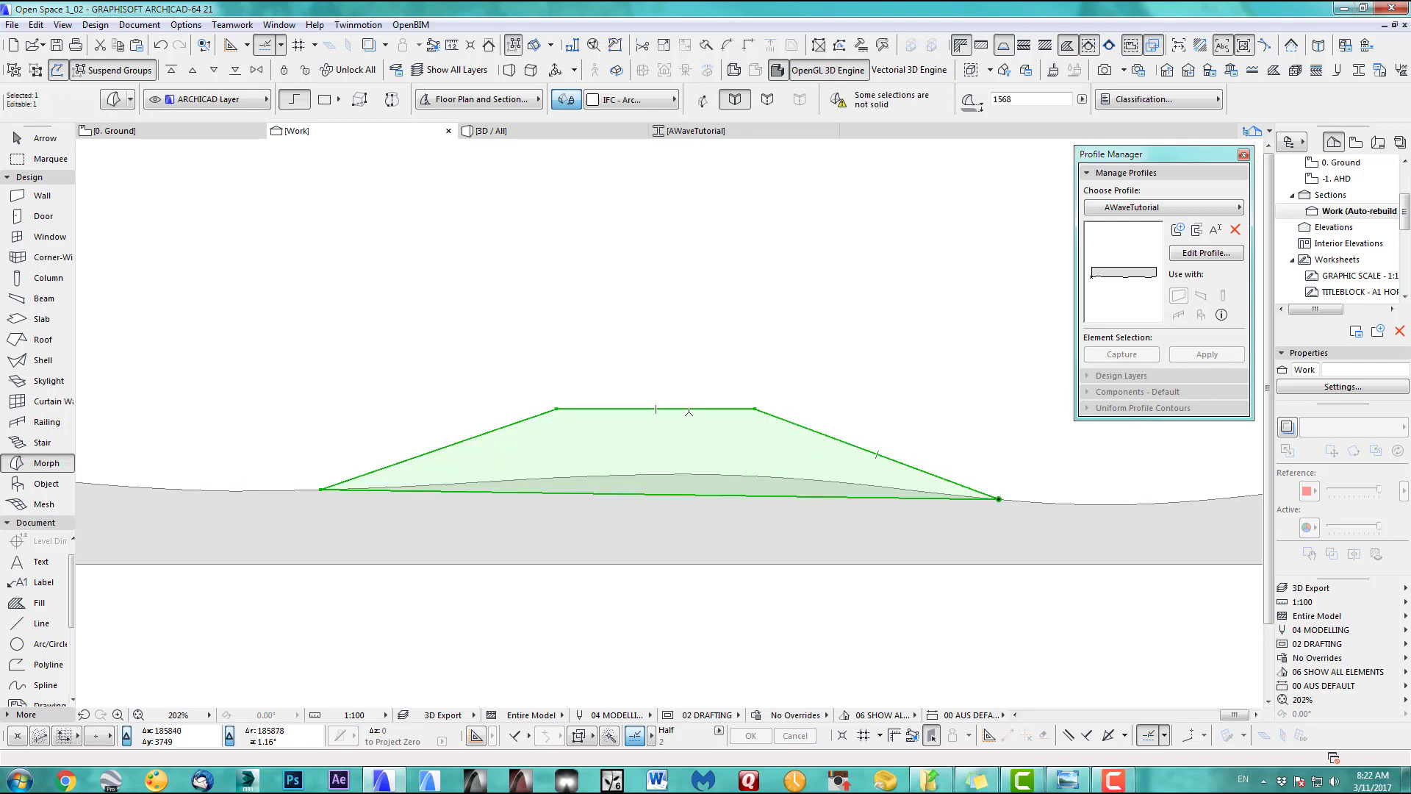
click(689, 409)
click(773, 483)
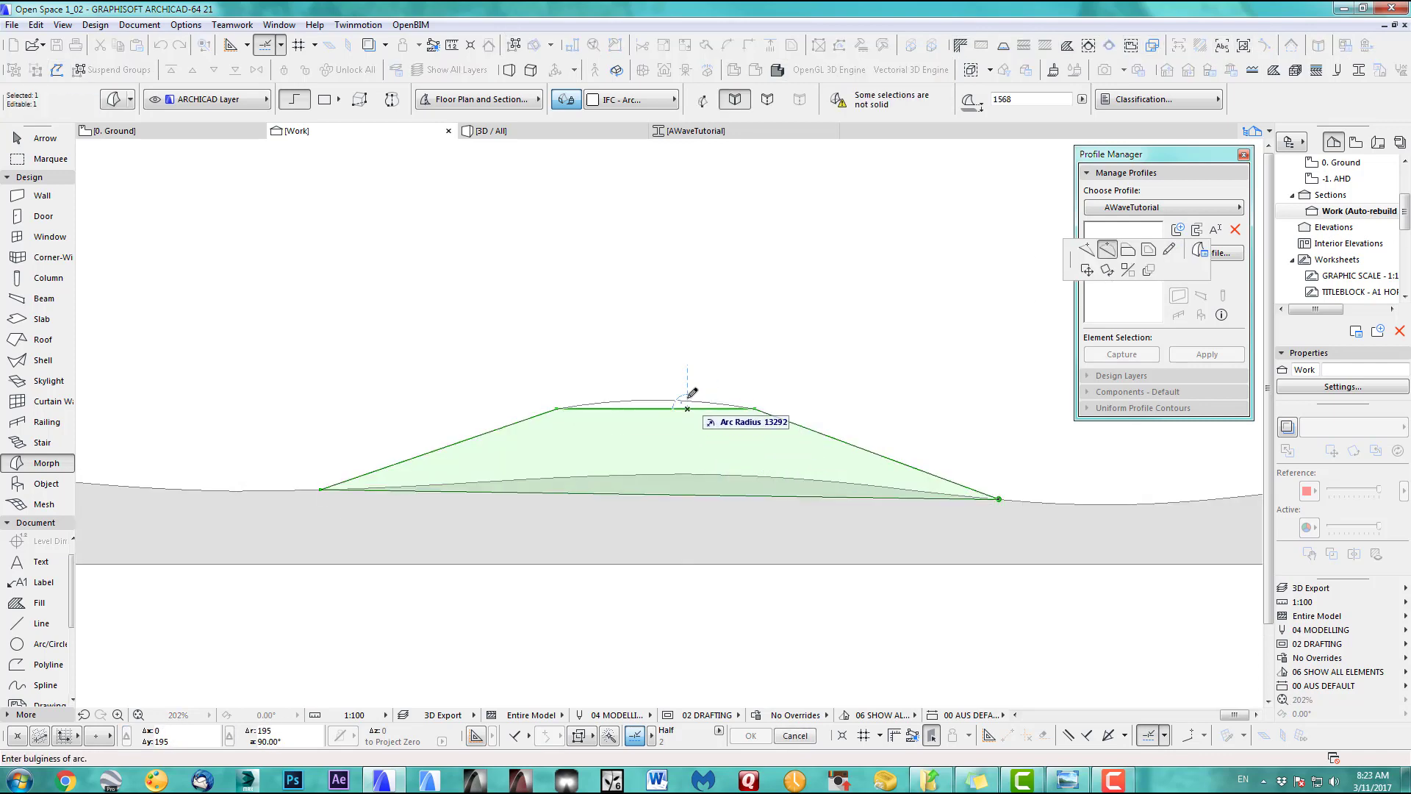
click(687, 371)
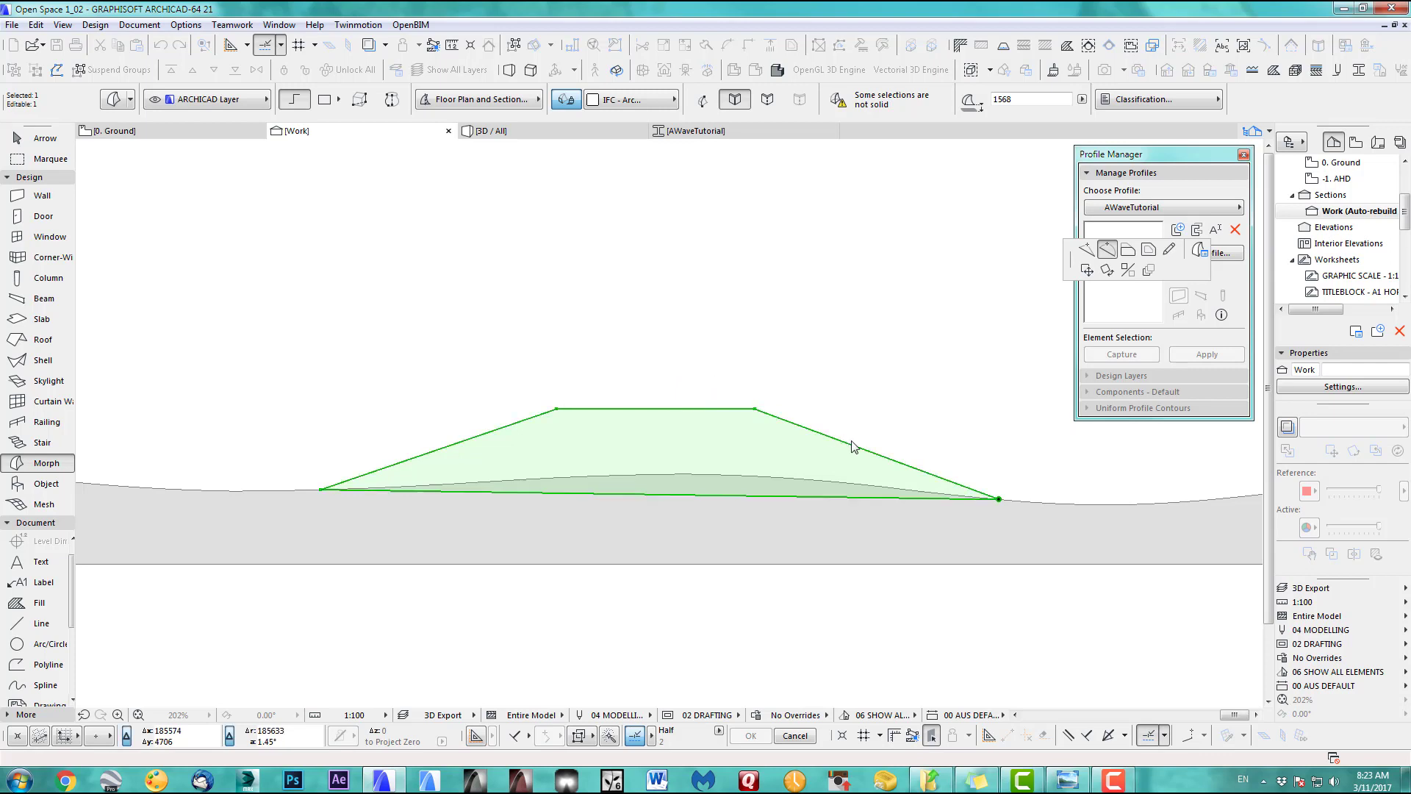
Curve both sloping sides of the morph inward so they blend into the wave troughs, leaving the morph deselected
click(851, 447)
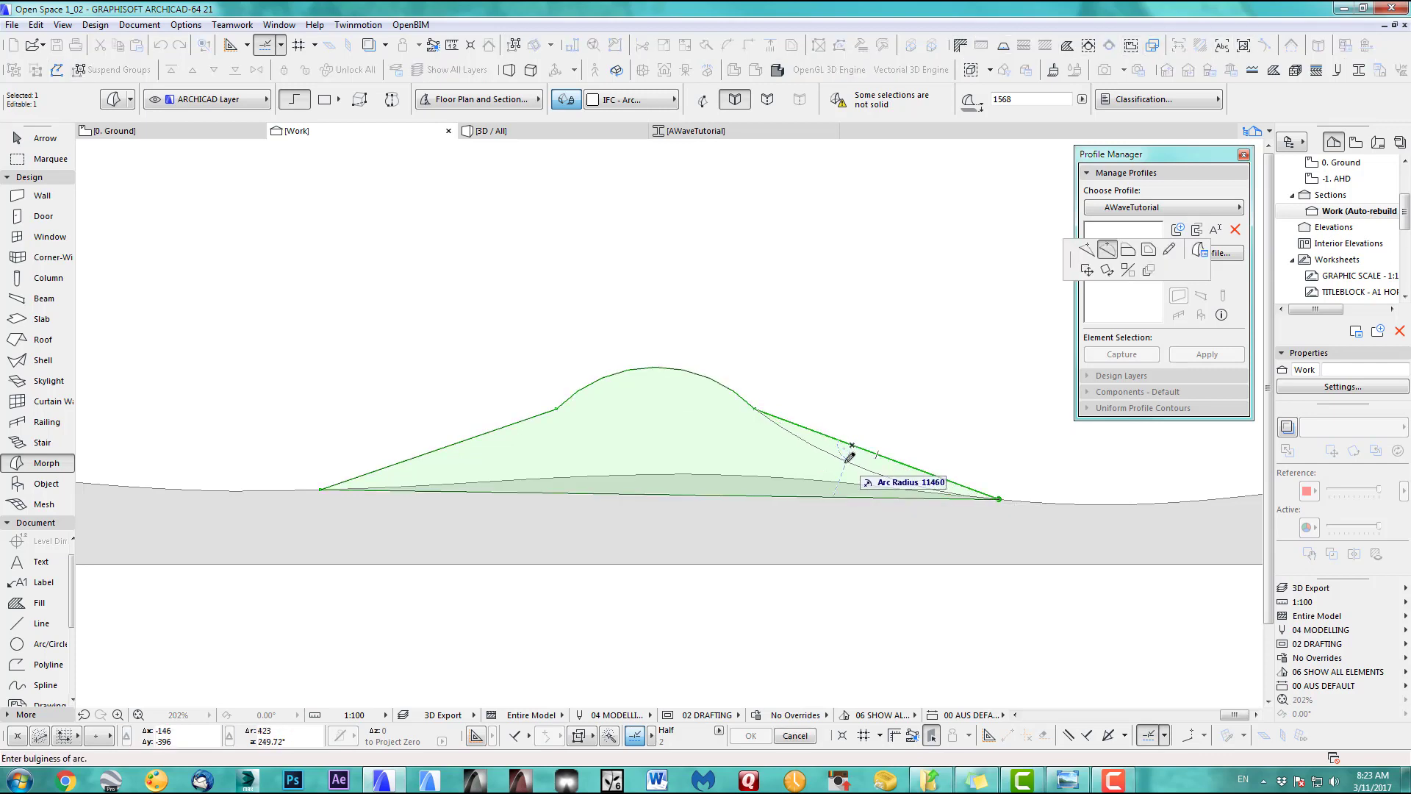
click(851, 447)
scroll(699, 433, left, 3)
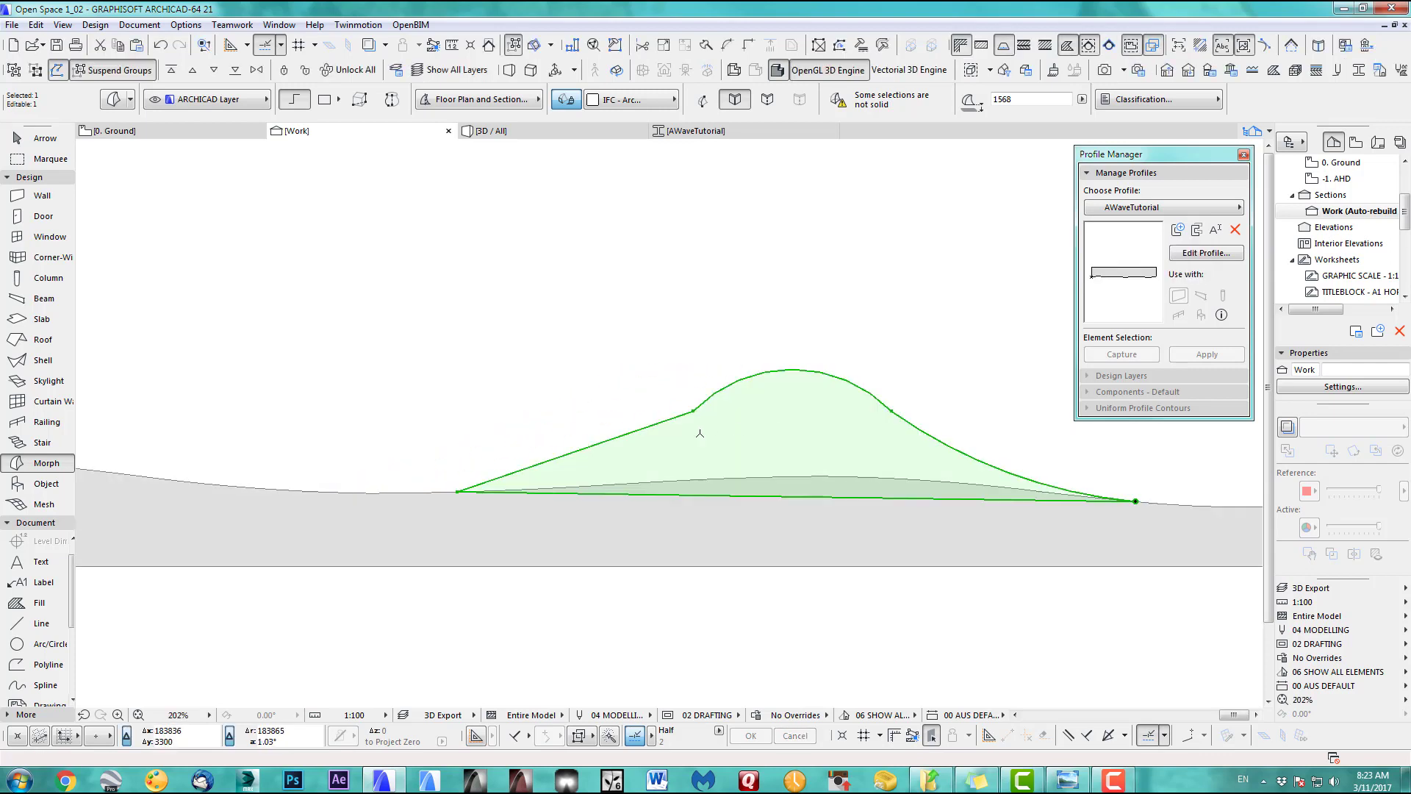
click(604, 442)
click(610, 455)
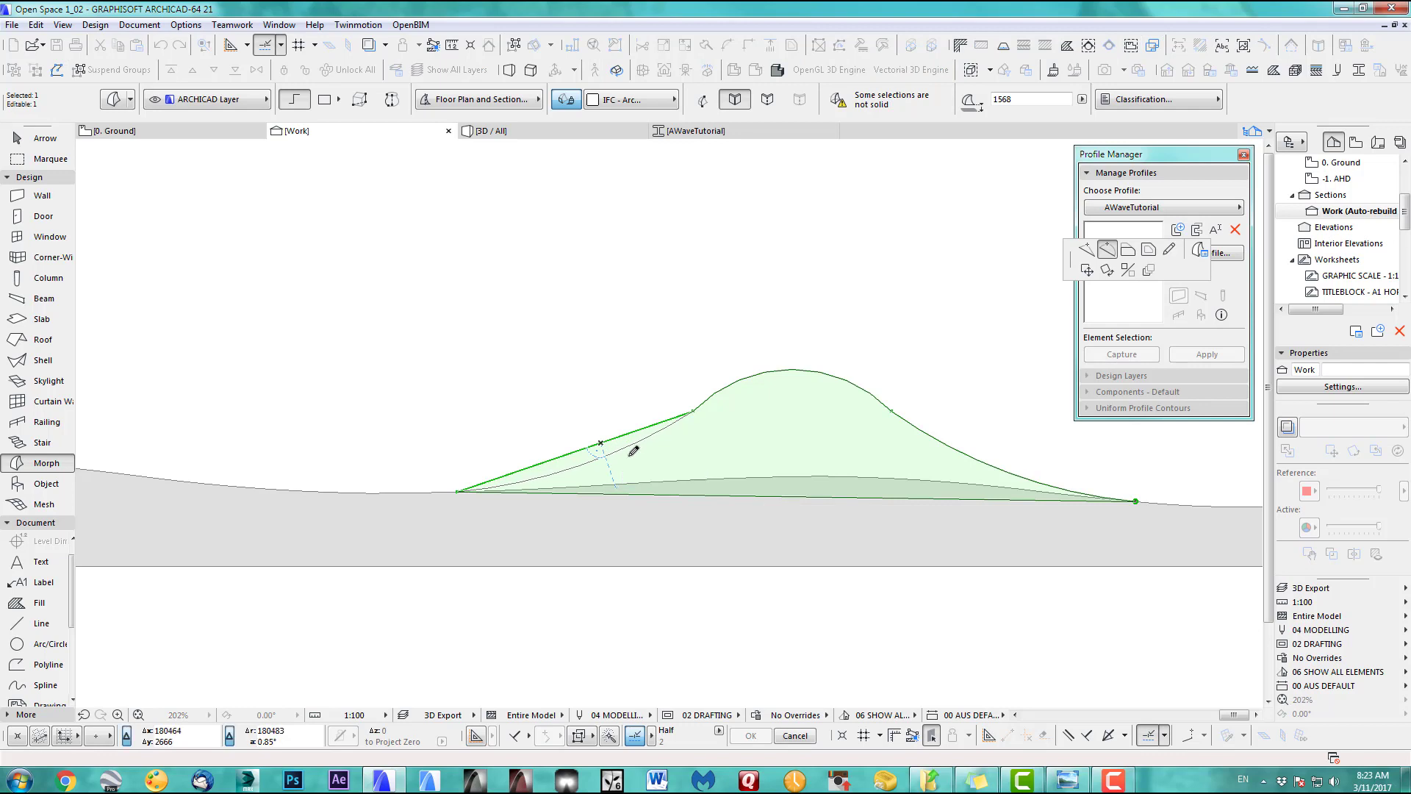
scroll(811, 440, down, 1)
middle_drag(745, 443, 592, 444)
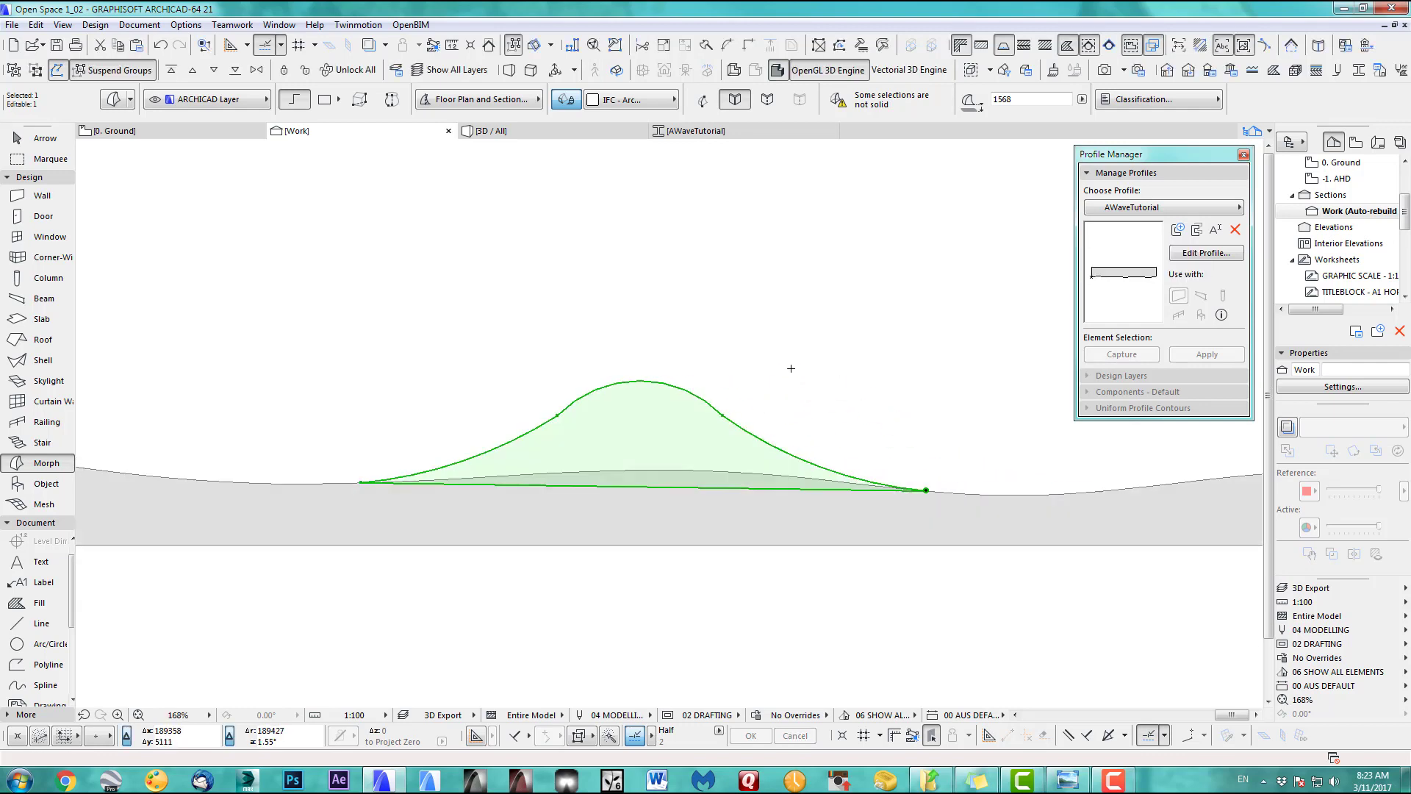
key(Escape)
Return to the ground floor plan and apply the 3D Export layer combination to hide the wave wall
key(F2)
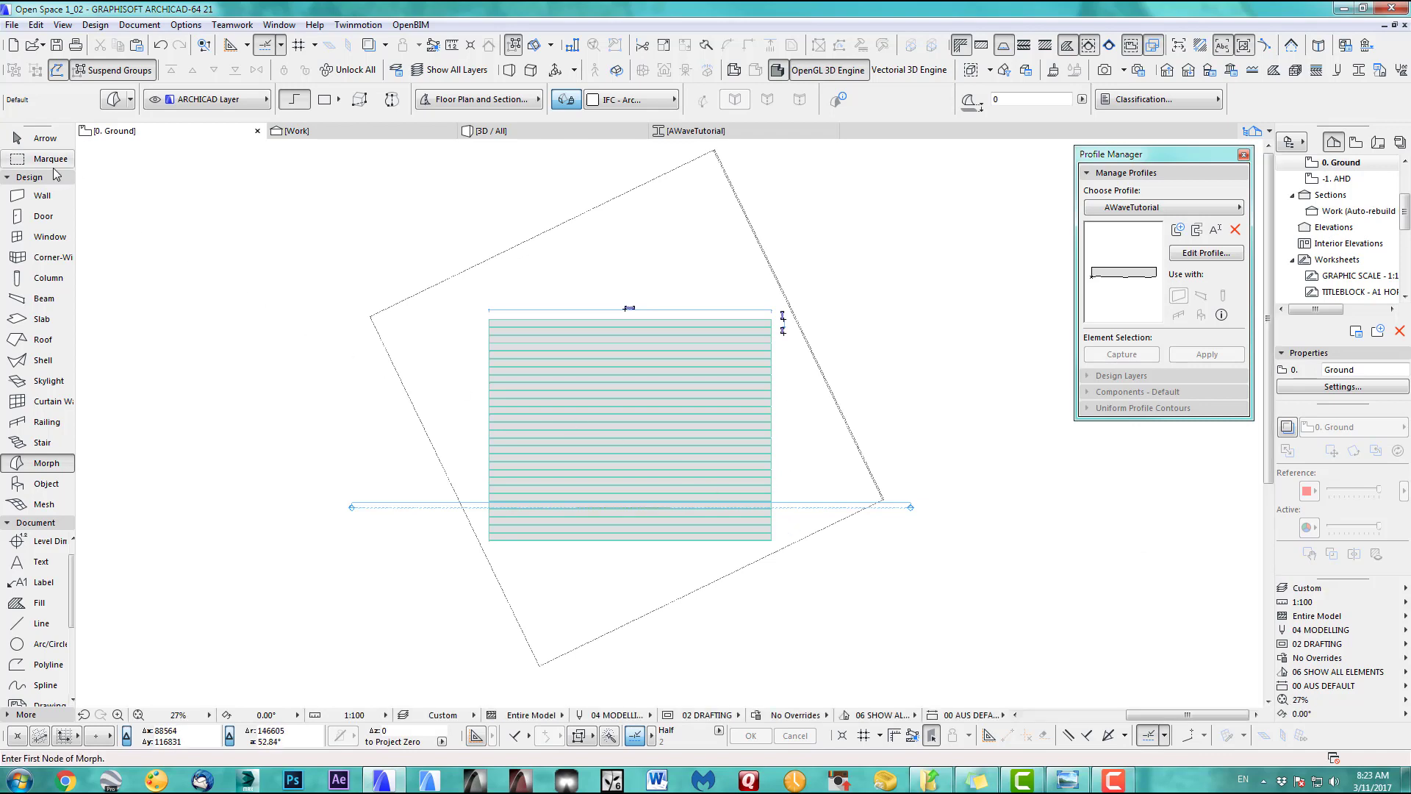
click(1327, 591)
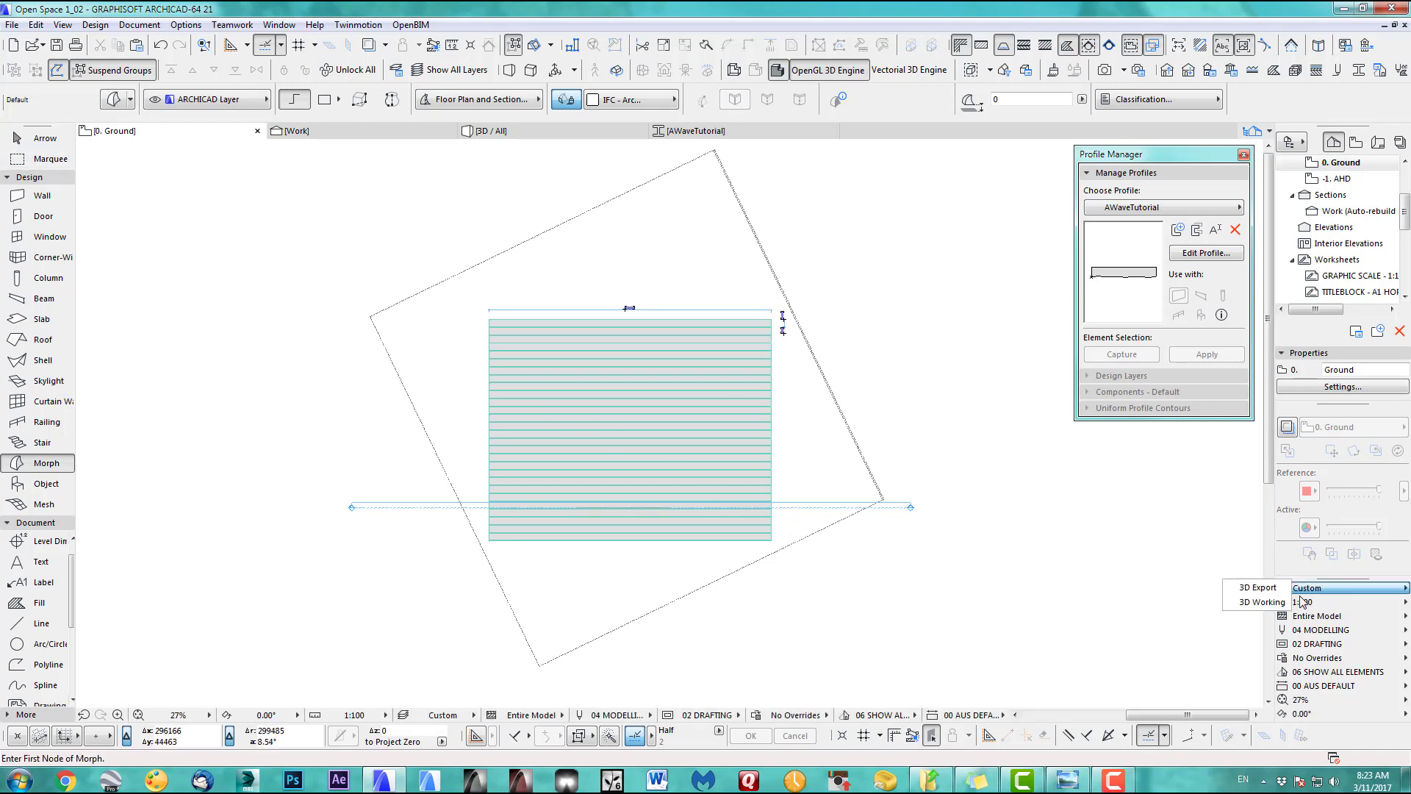
click(1259, 587)
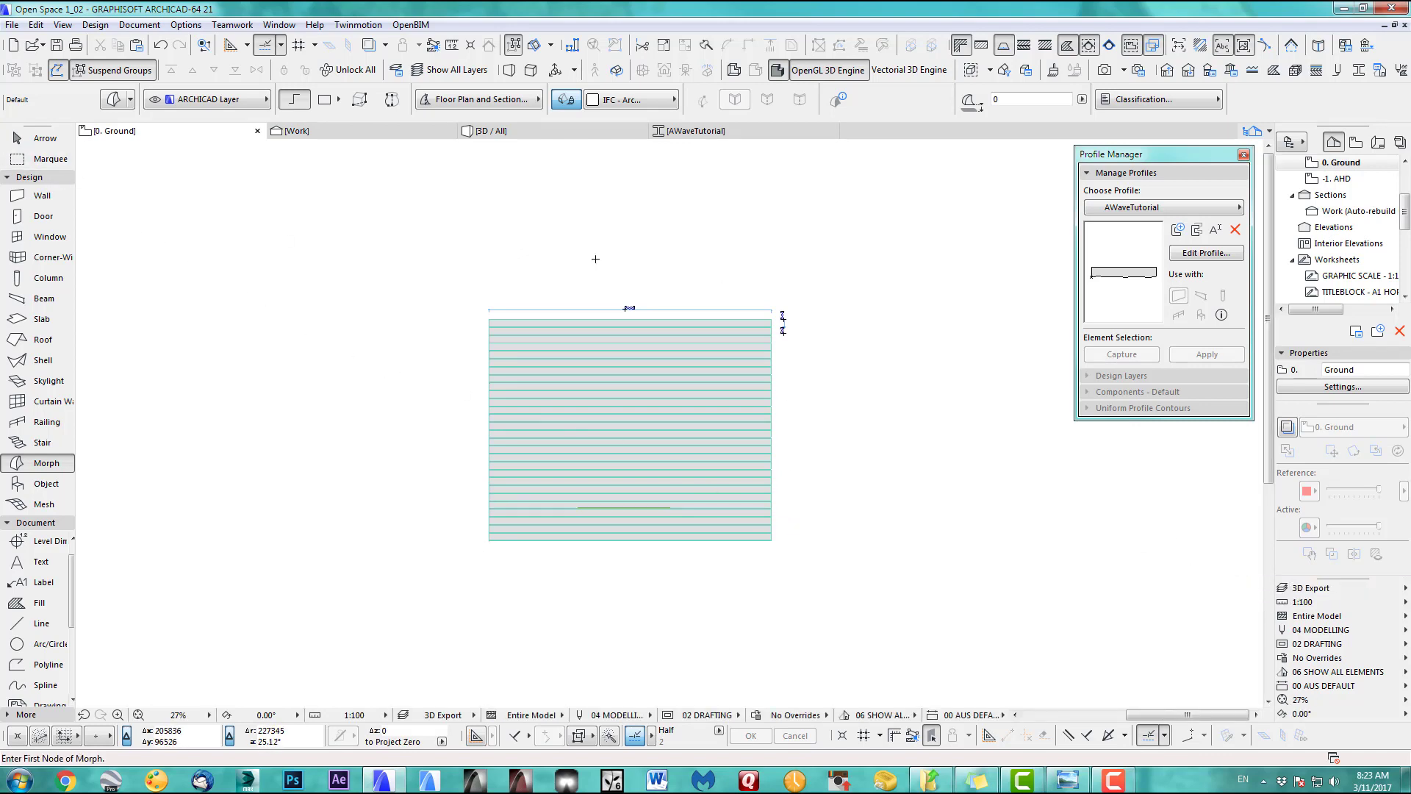
Place a rectangular marquee around the morph and its surrounding strips in plan and show only that area in 3D
click(45, 161)
scroll(553, 504, up, 10)
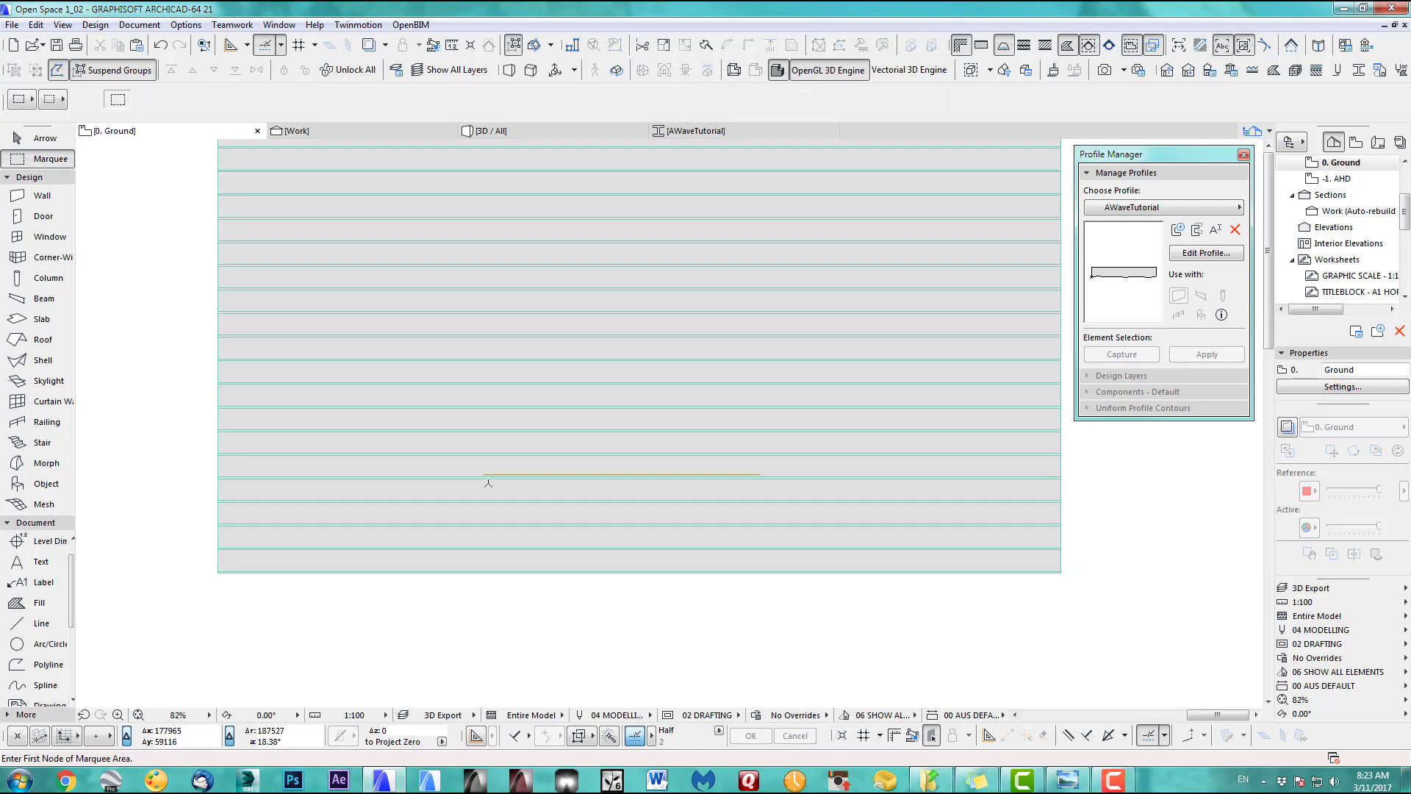
scroll(542, 445, down, 6)
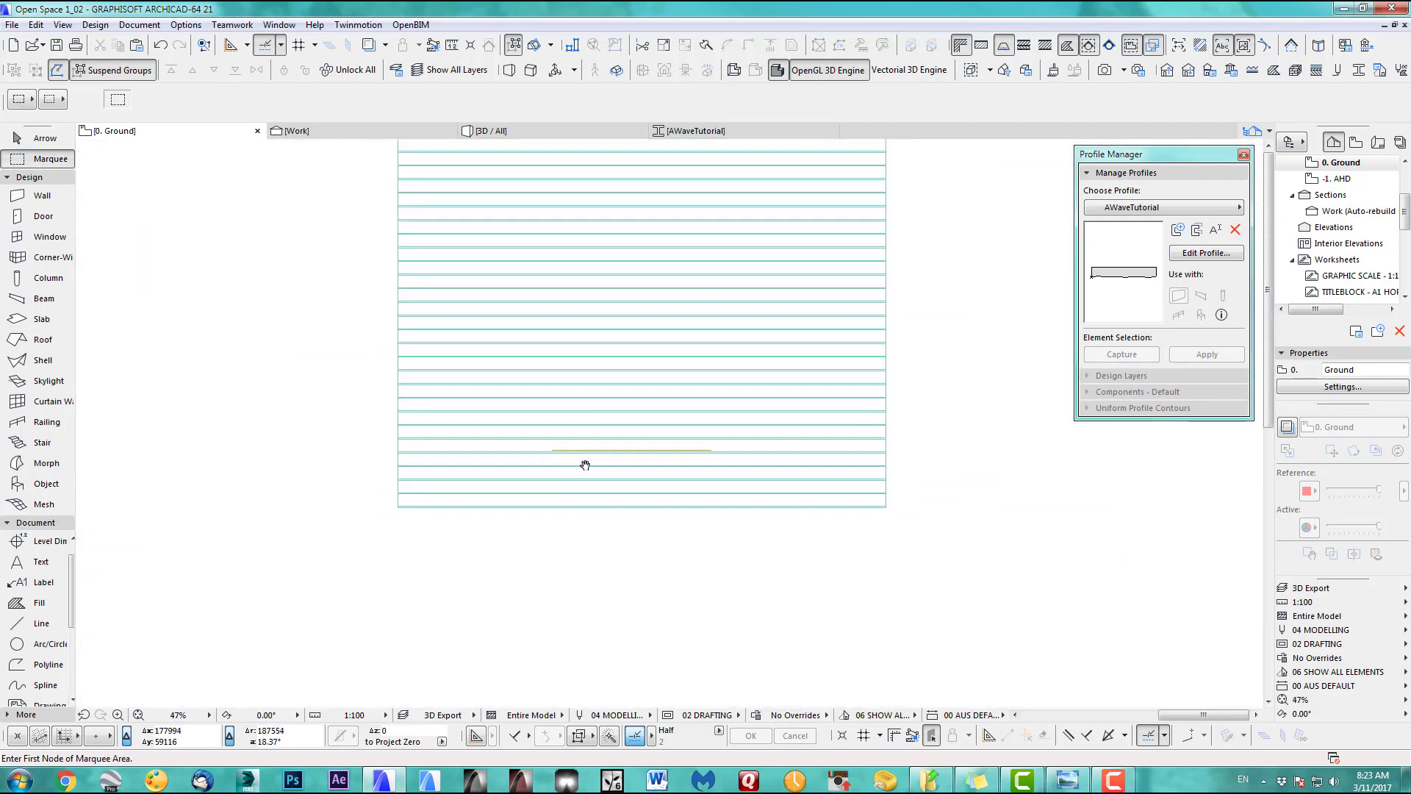
click(510, 418)
click(750, 514)
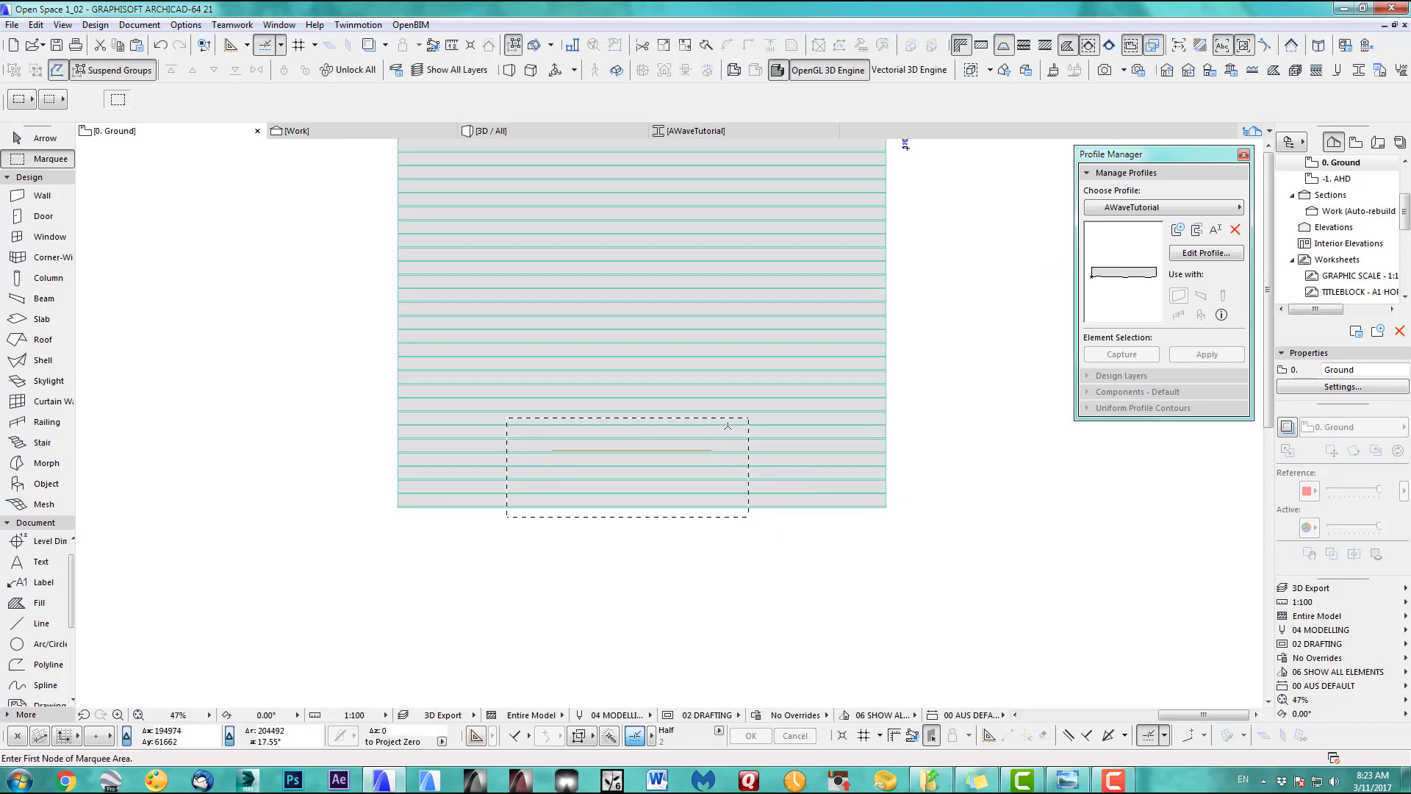
key(F5)
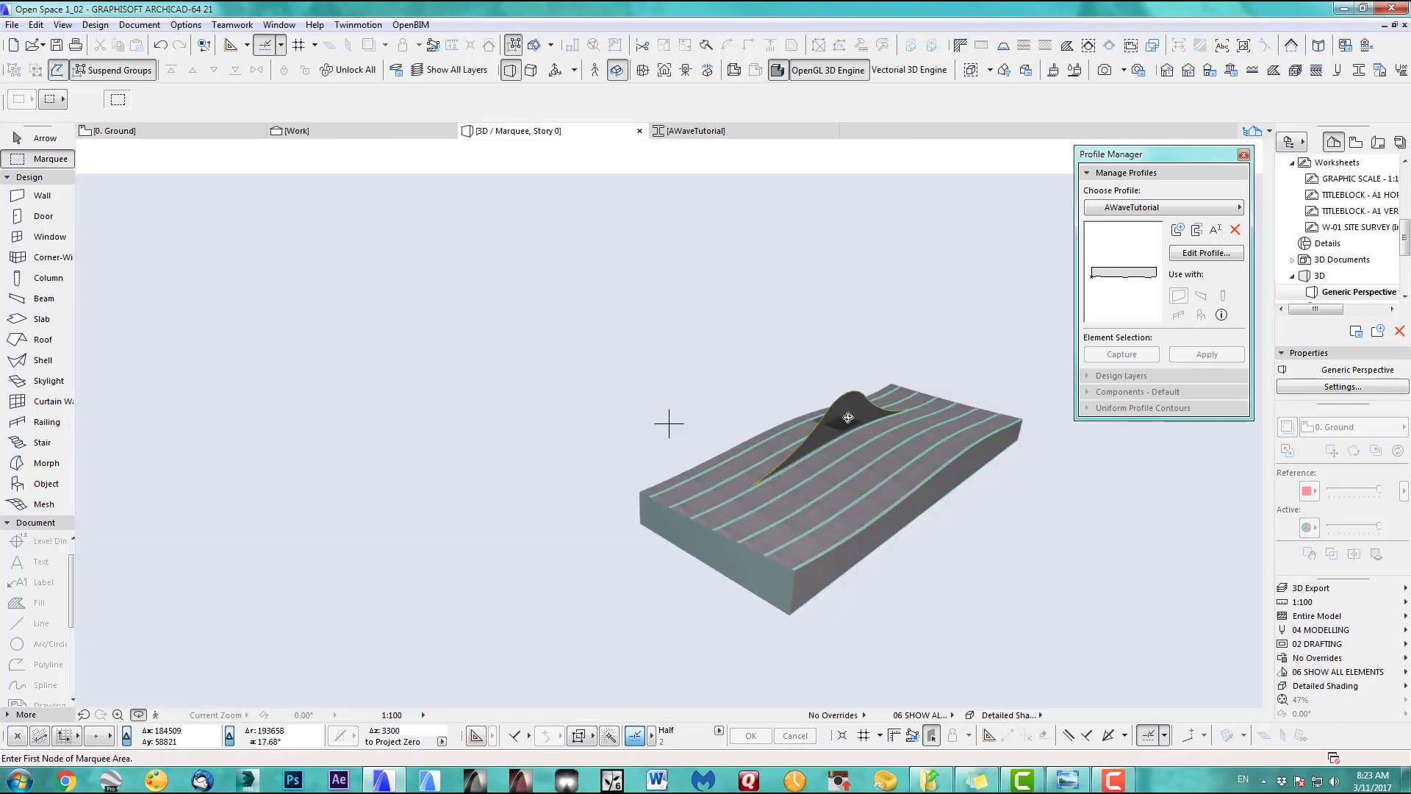
middle_drag(844, 420, 538, 461)
scroll(536, 501, up, 6)
Move the curved morph in the ground floor plan straight down onto the nearest edge line of the narrow stripe
key(F2)
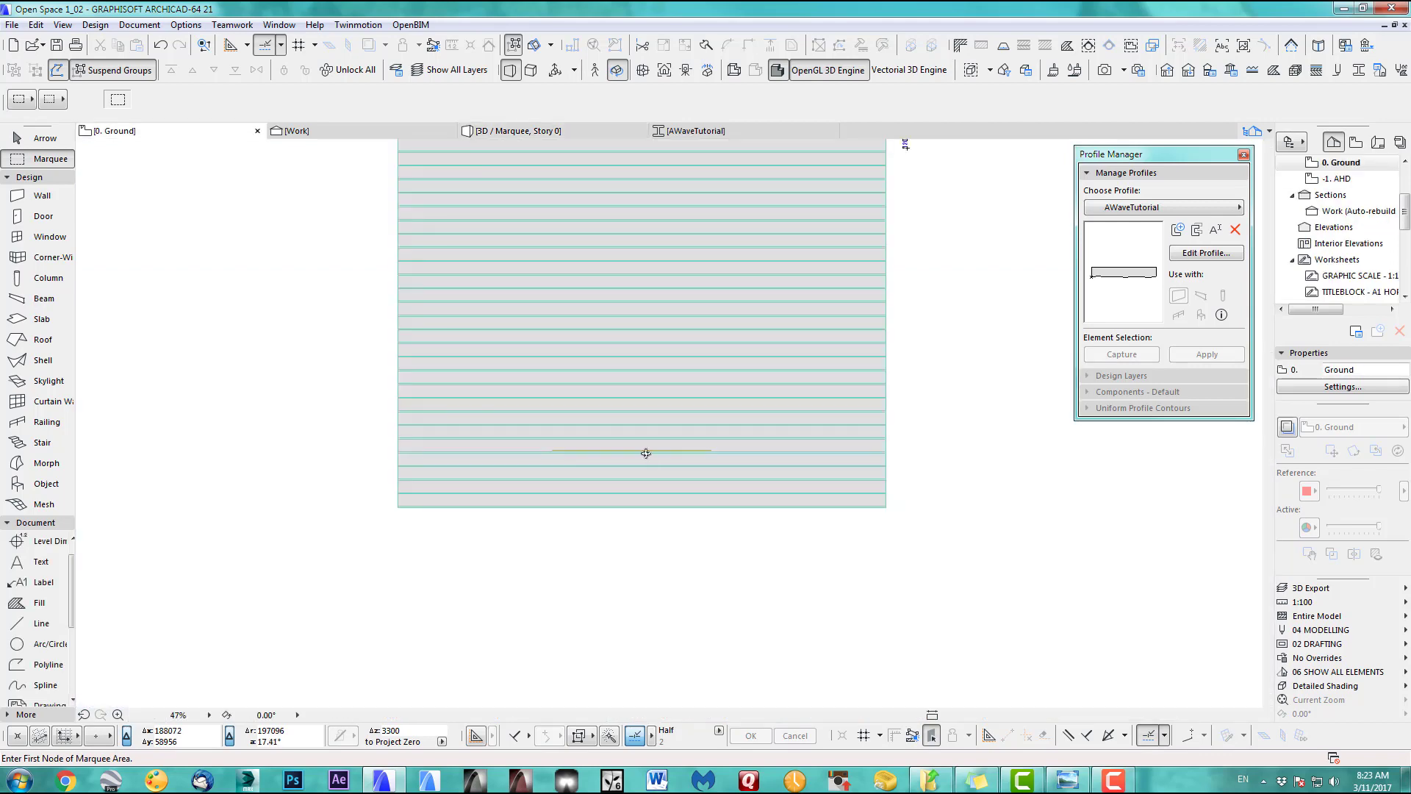
scroll(580, 456, up, 6)
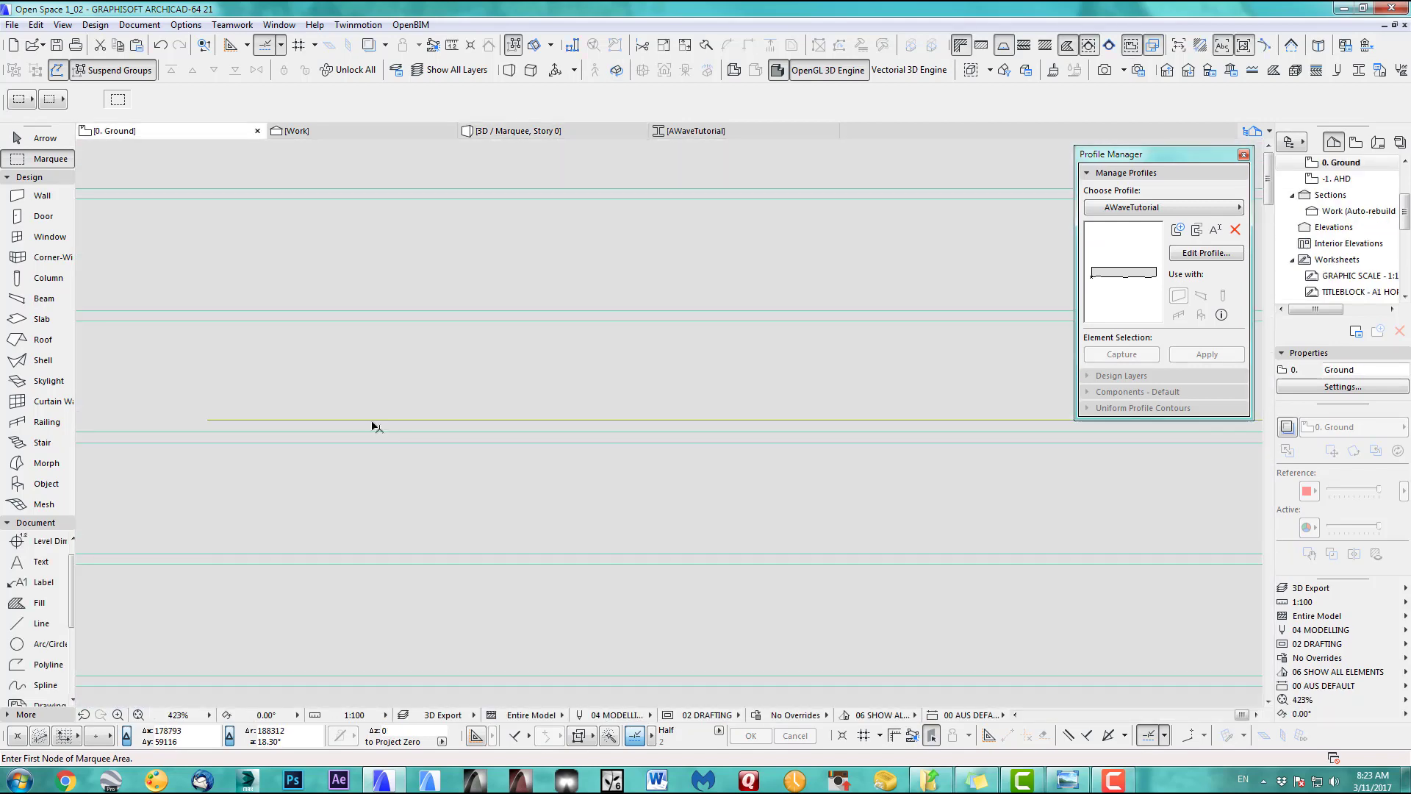
shift+click(369, 420)
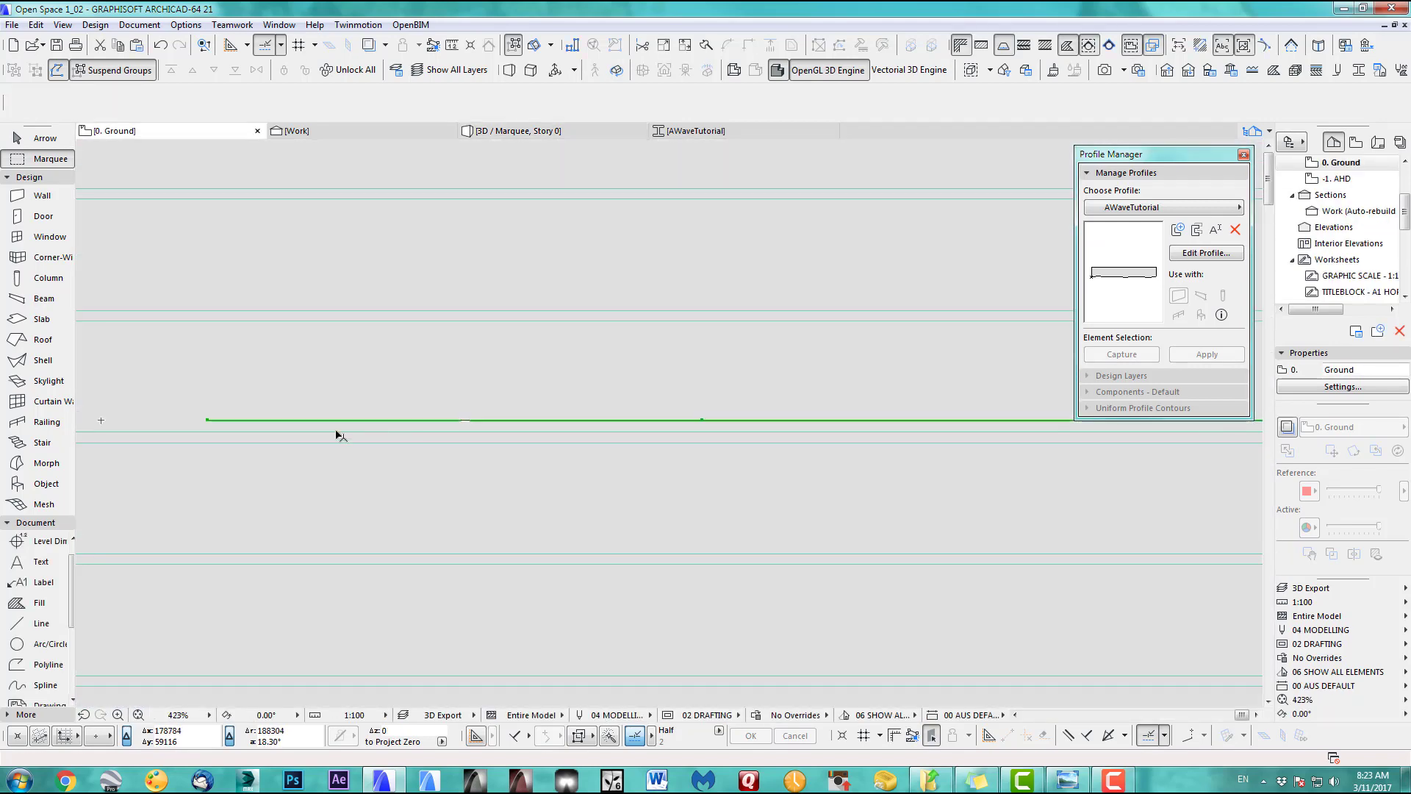
scroll(294, 457, up, 4)
middle_drag(282, 461, 599, 525)
key(ctrl+d)
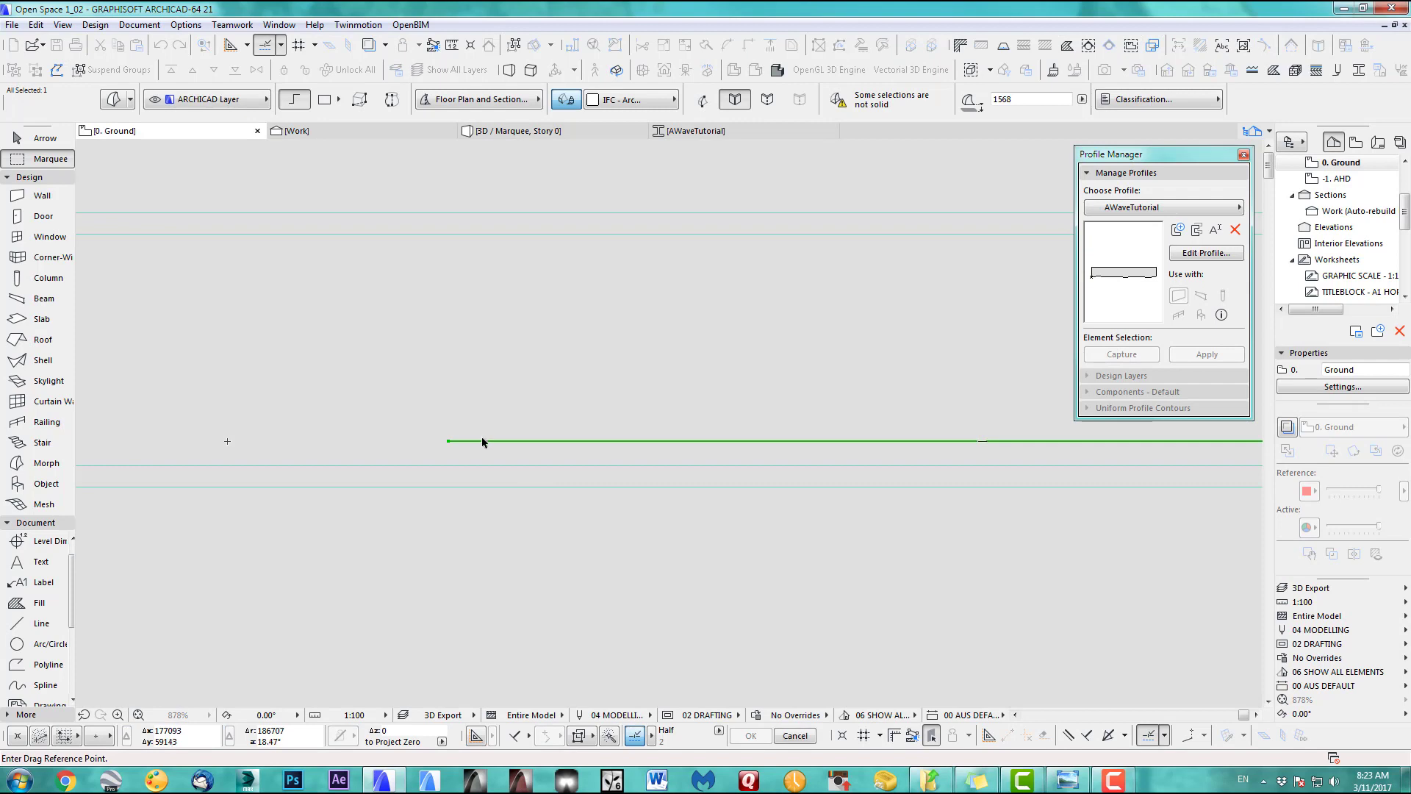
click(482, 441)
click(482, 465)
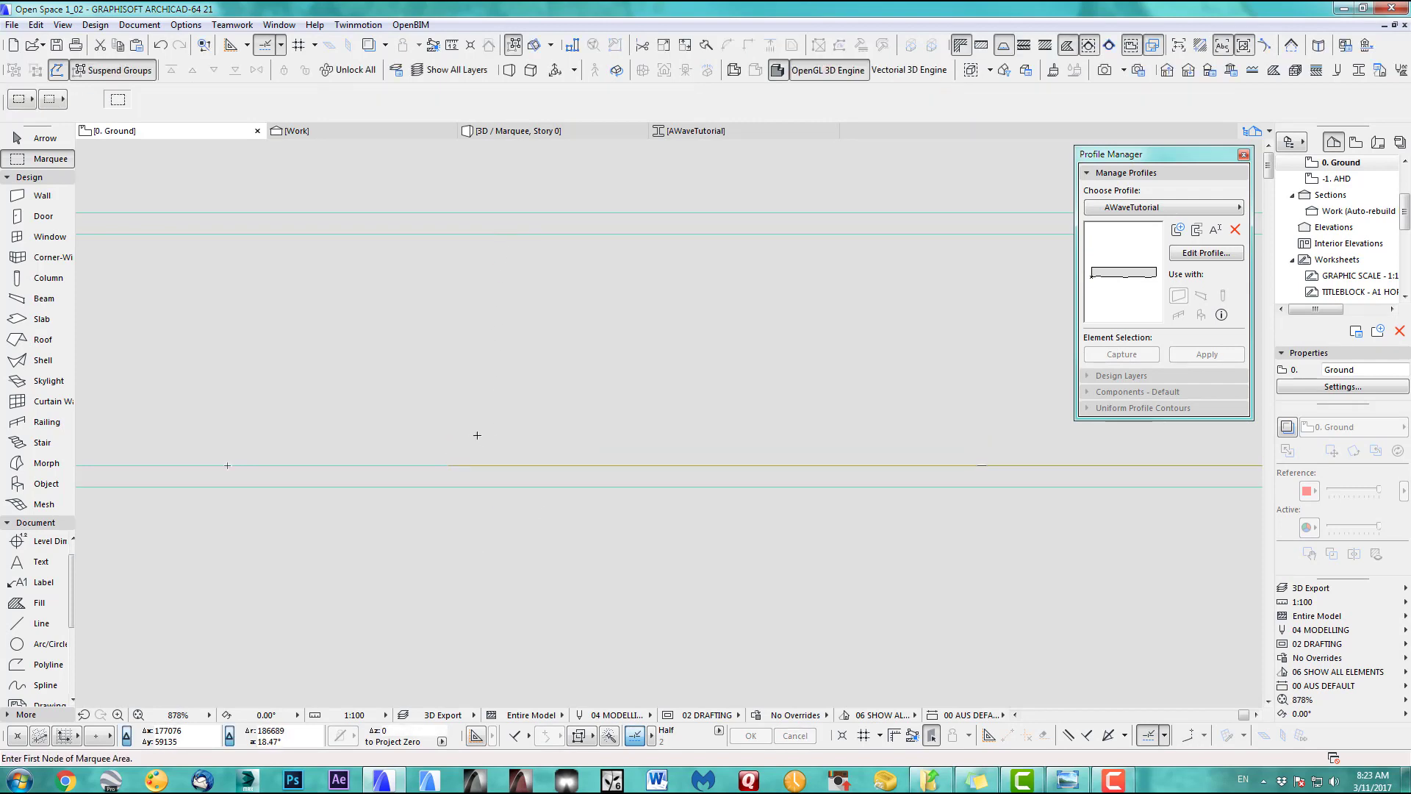
Push/pull the flat morph's face in 3D to give it thickness across the width of one concrete strip
key(F3)
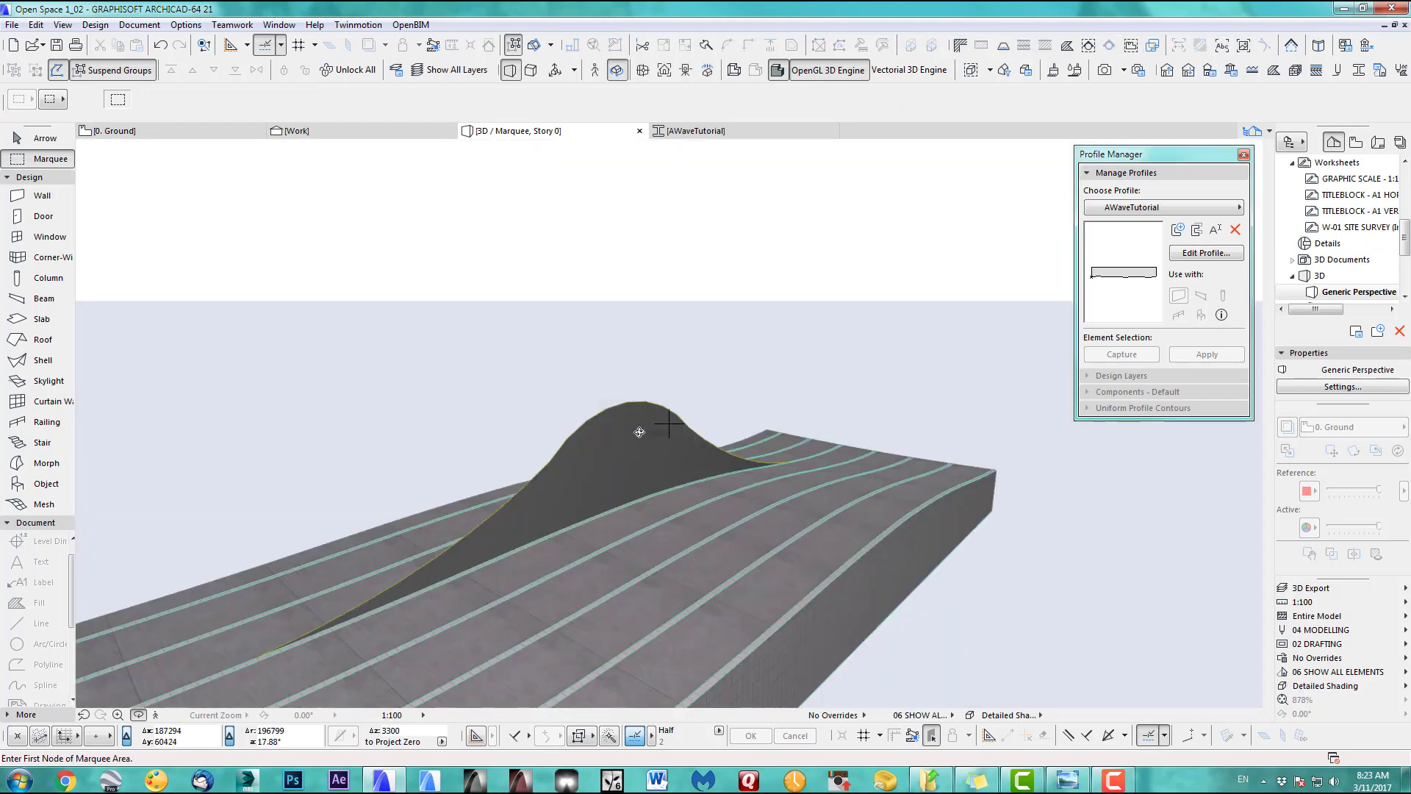
mouse_move(639, 432)
shift+middle_down()
mouse_move(936, 443)
mouse_move(958, 479)
mouse_move(755, 467)
shift+middle_up()
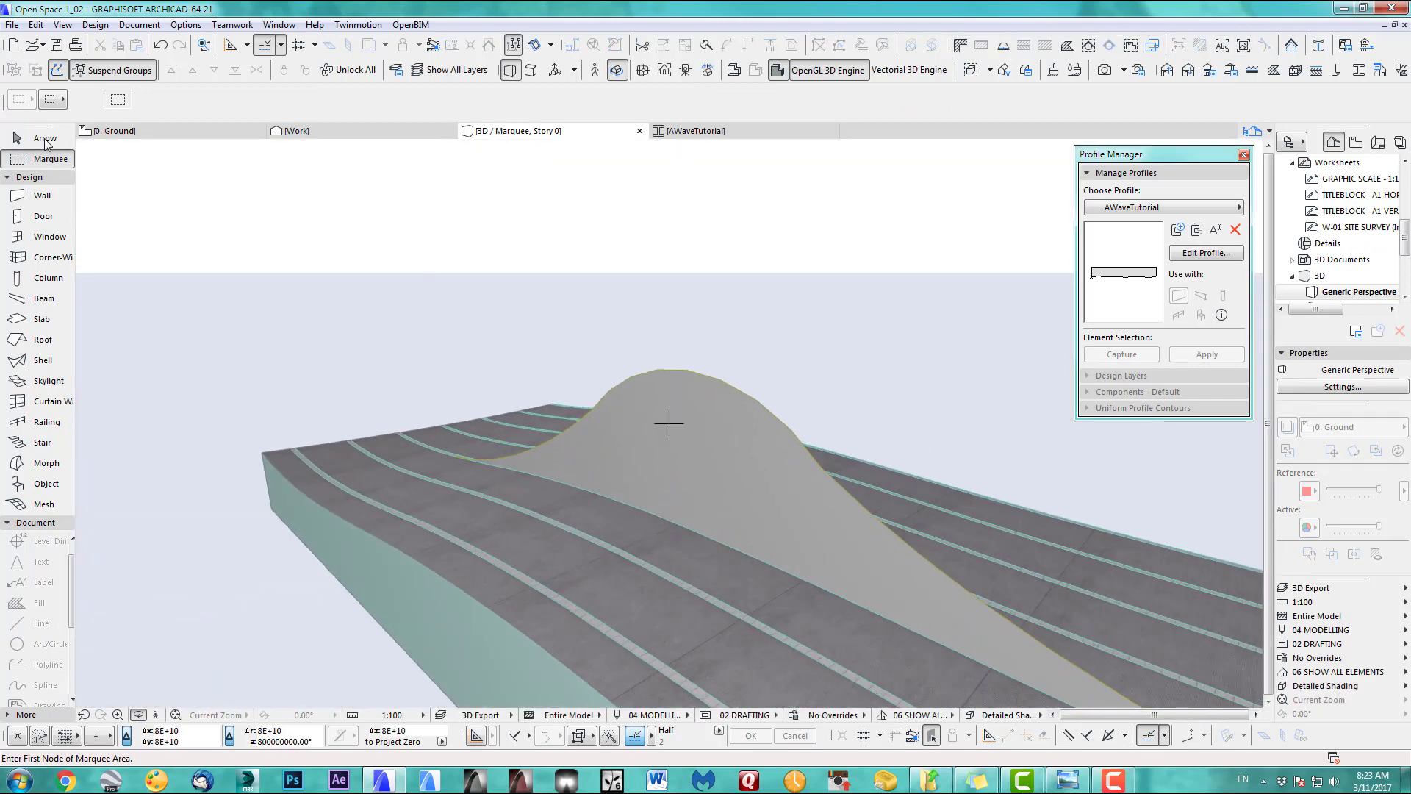
click(44, 139)
click(737, 449)
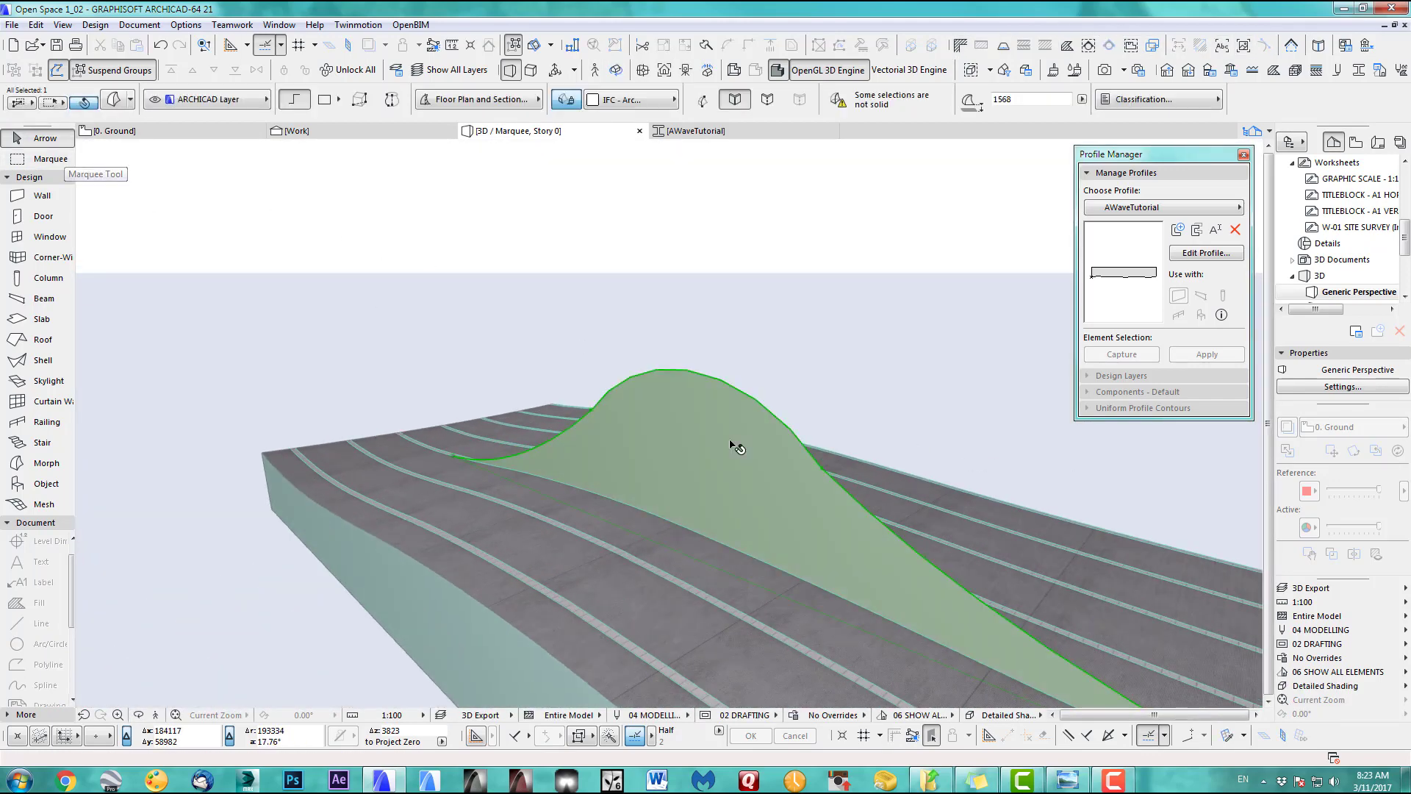
click(49, 465)
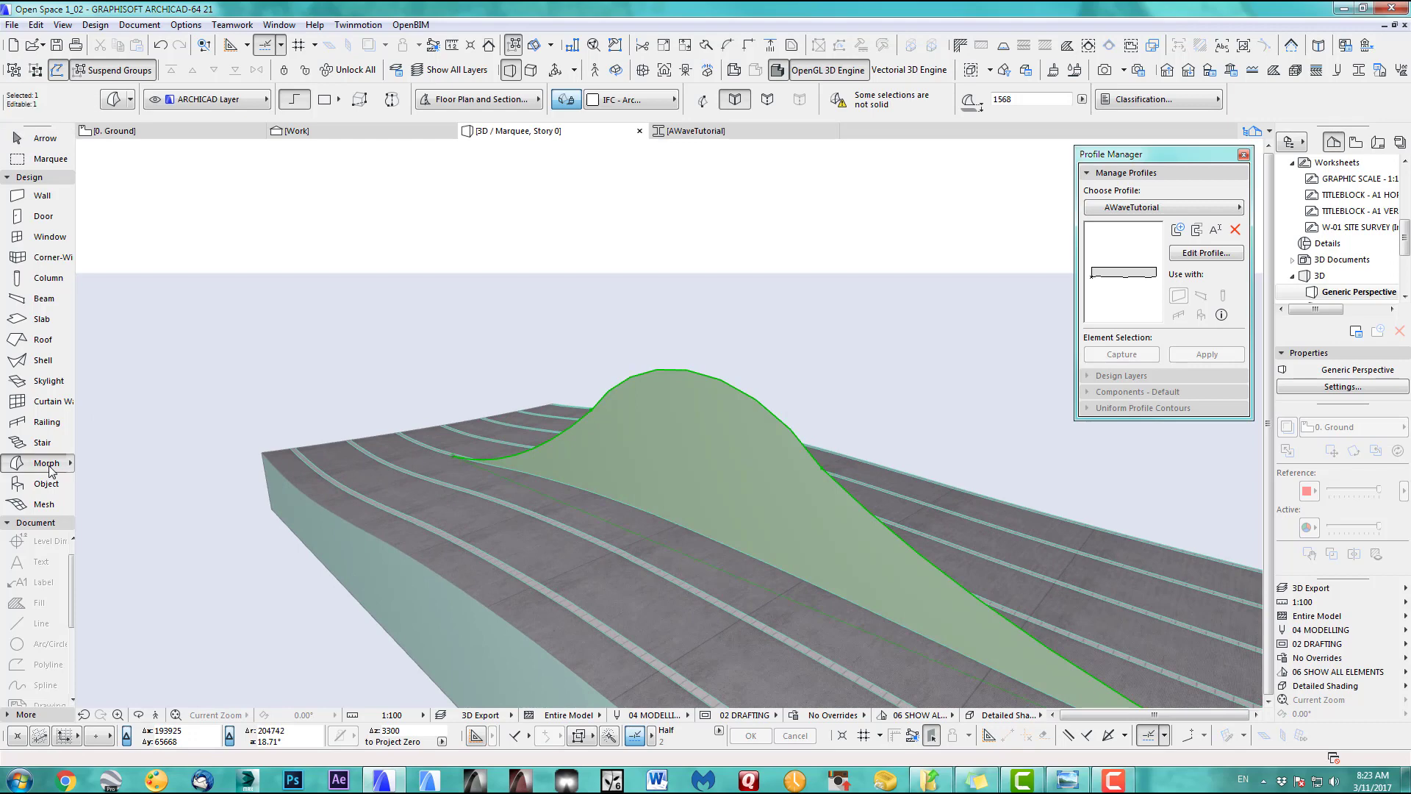
click(721, 443)
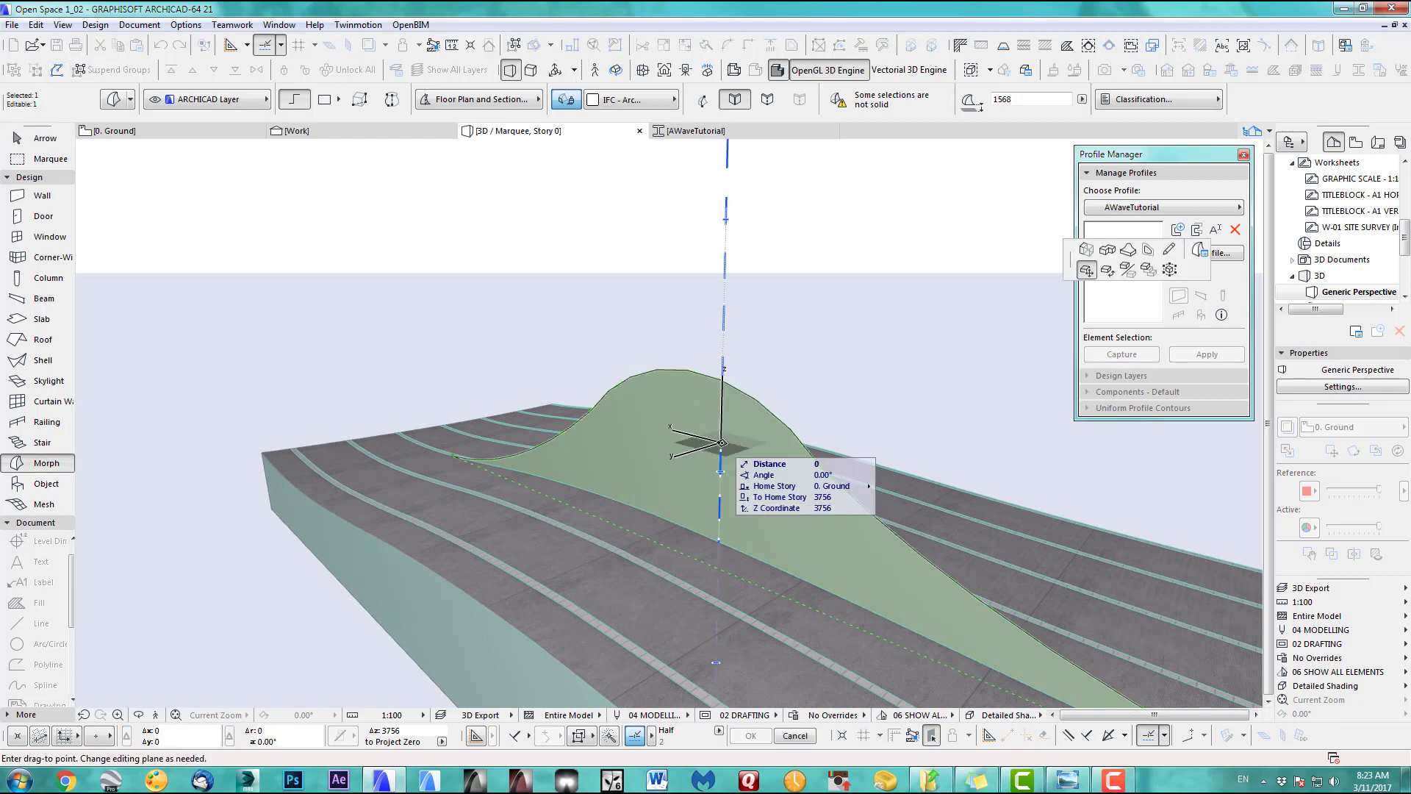
click(1085, 249)
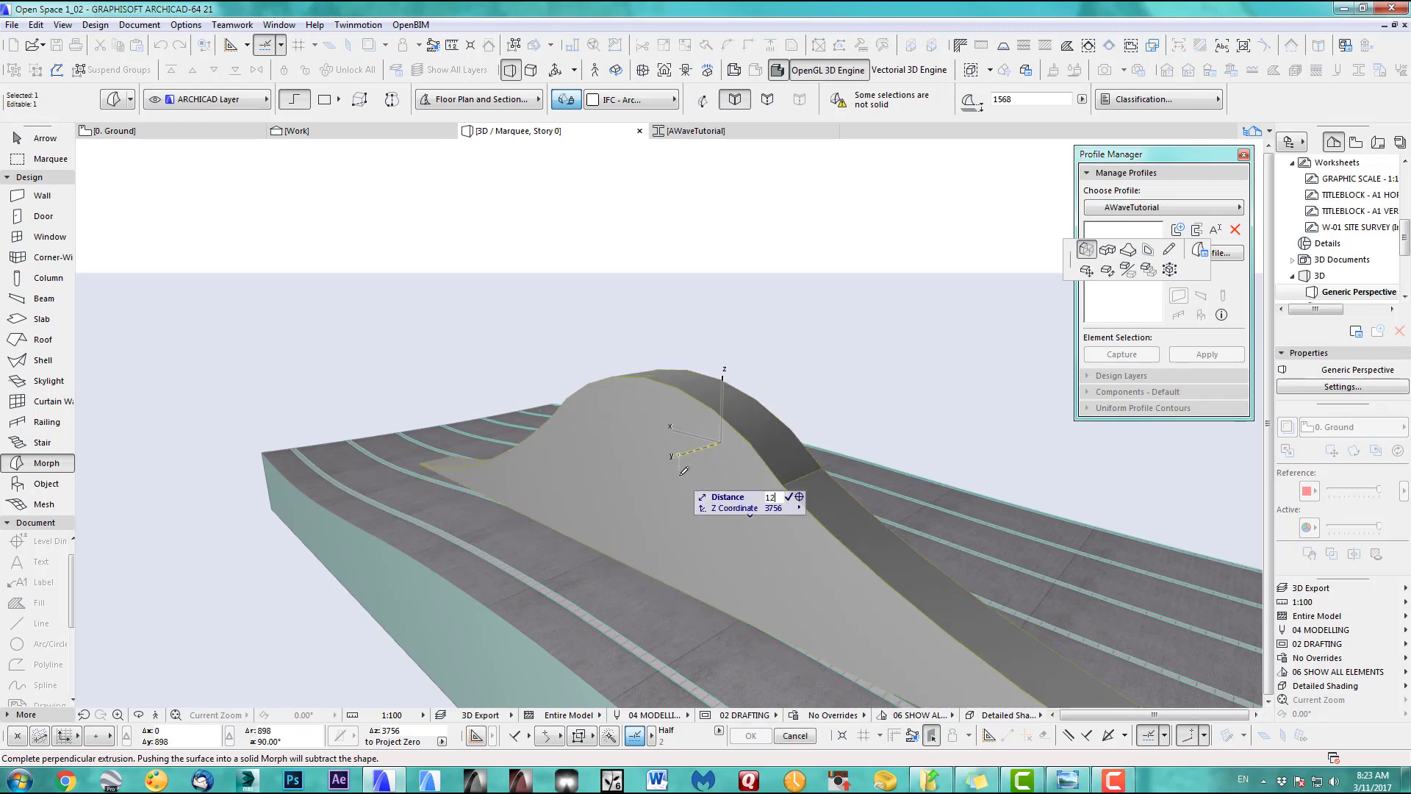
key(Return)
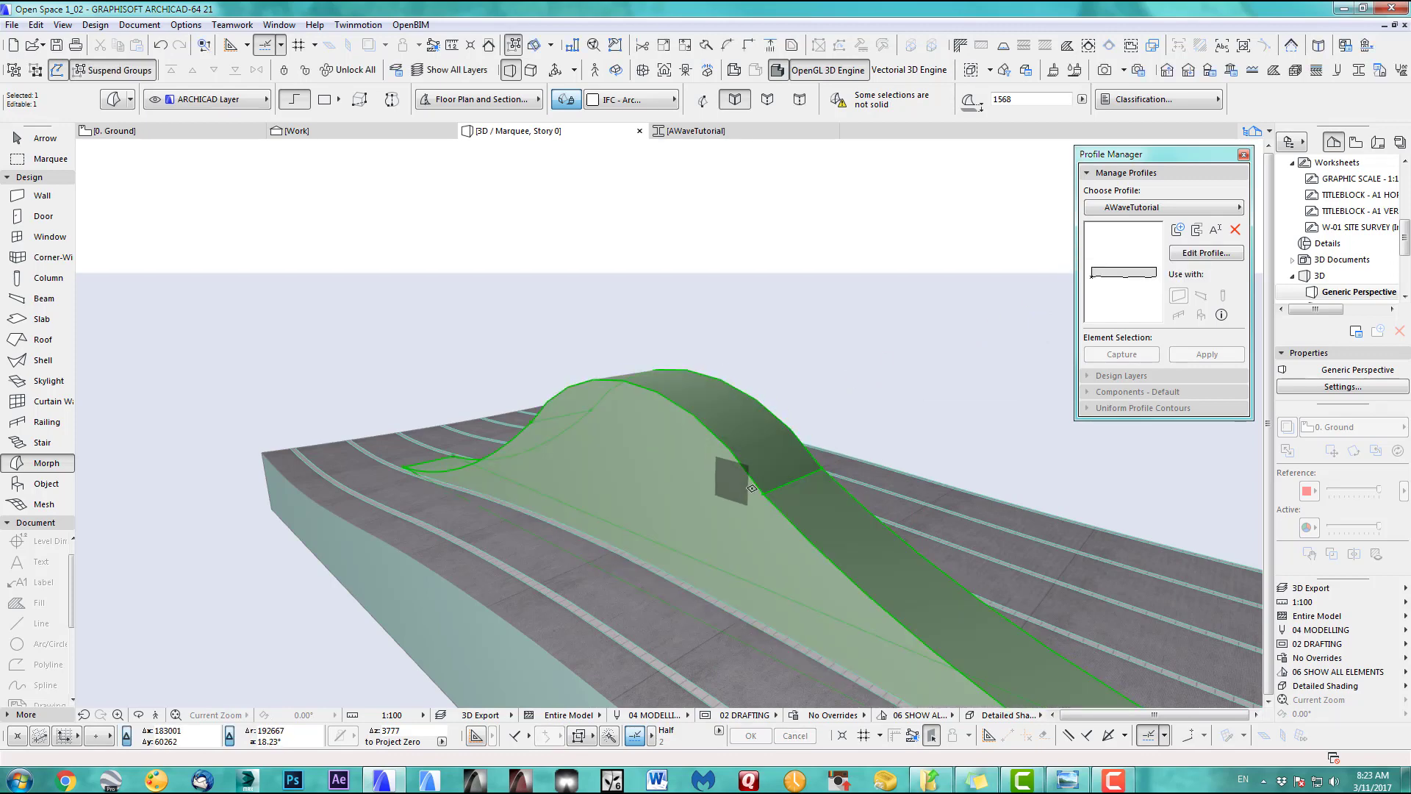
Assign the ART_Concrete1 building material to the solid morph
middle_drag(778, 519, 577, 418)
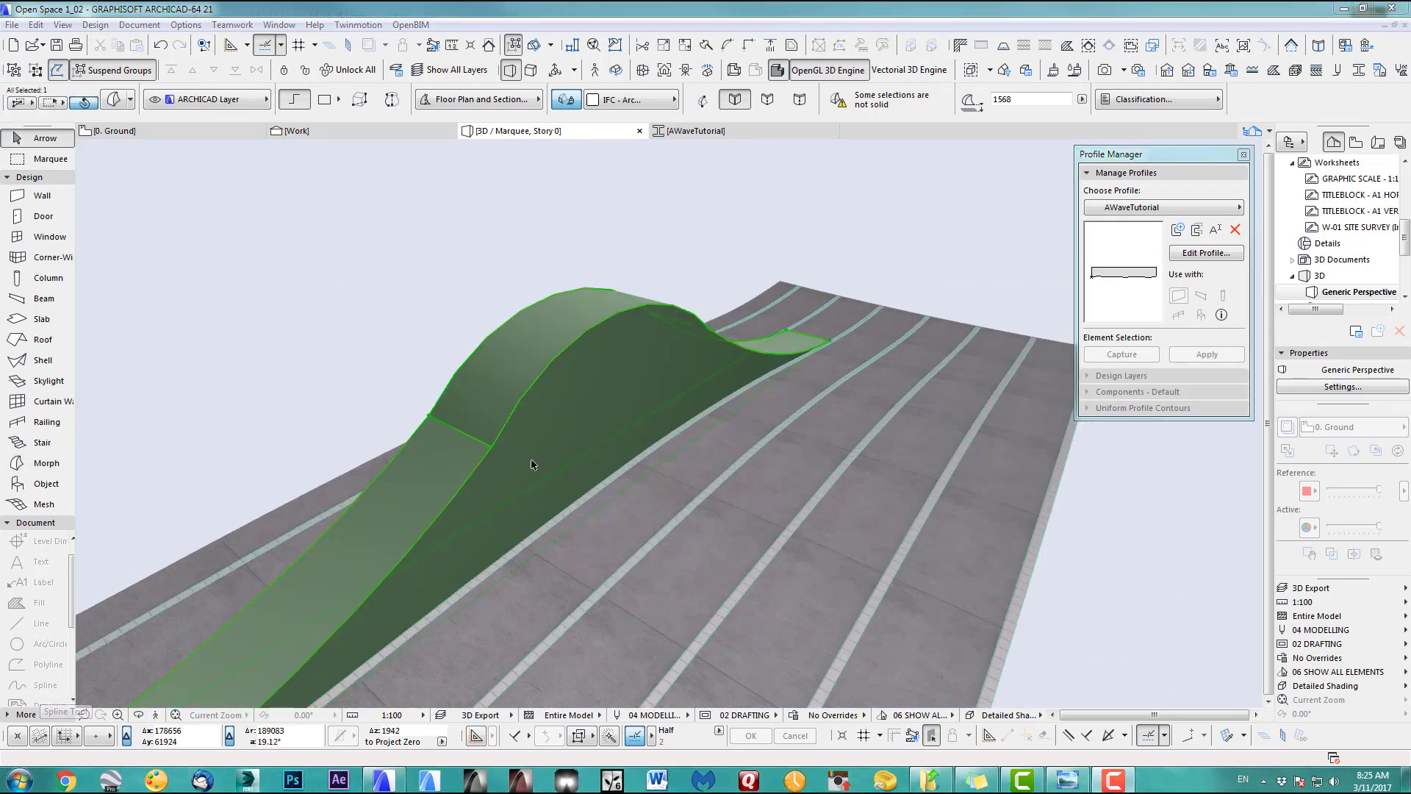
shift+middle_drag(446, 542, 617, 413)
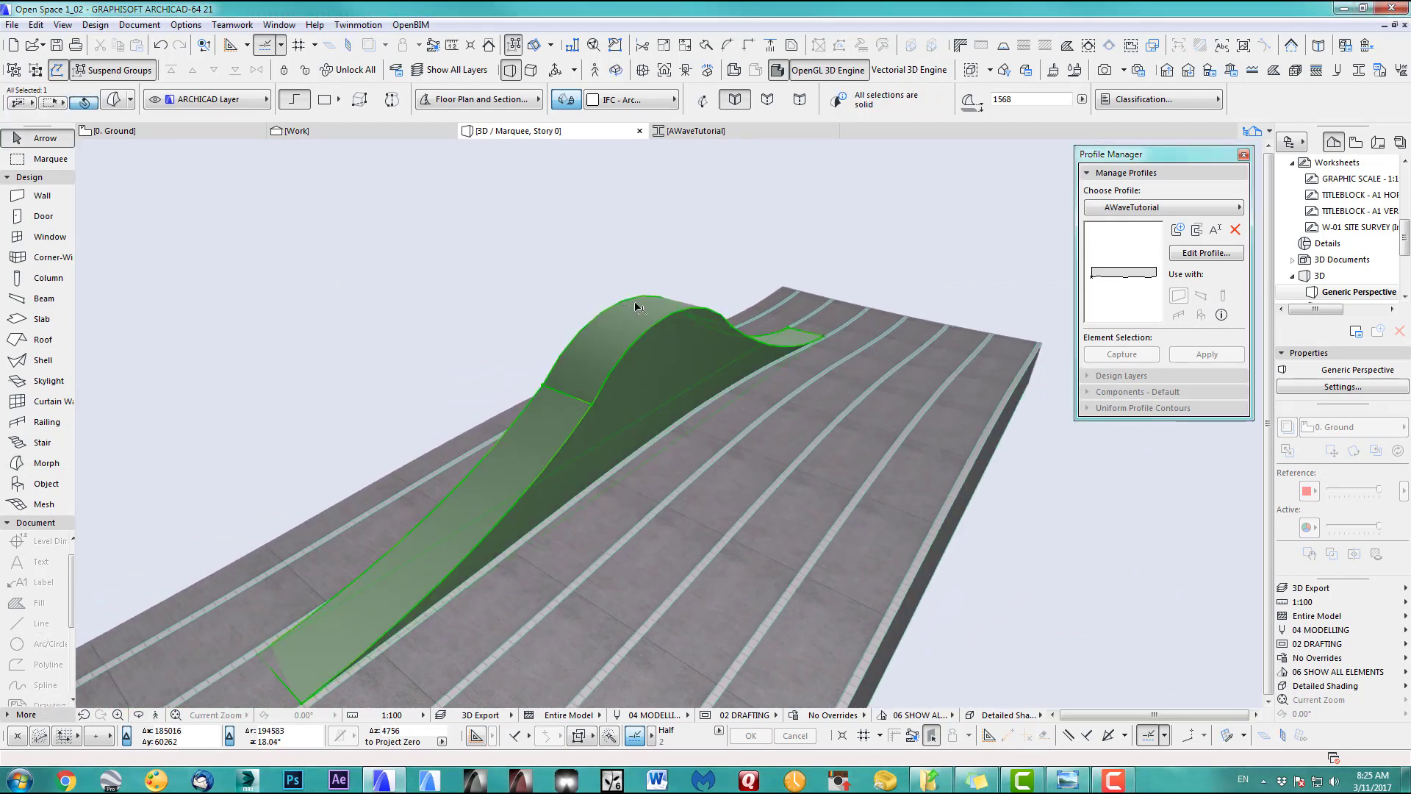
click(616, 103)
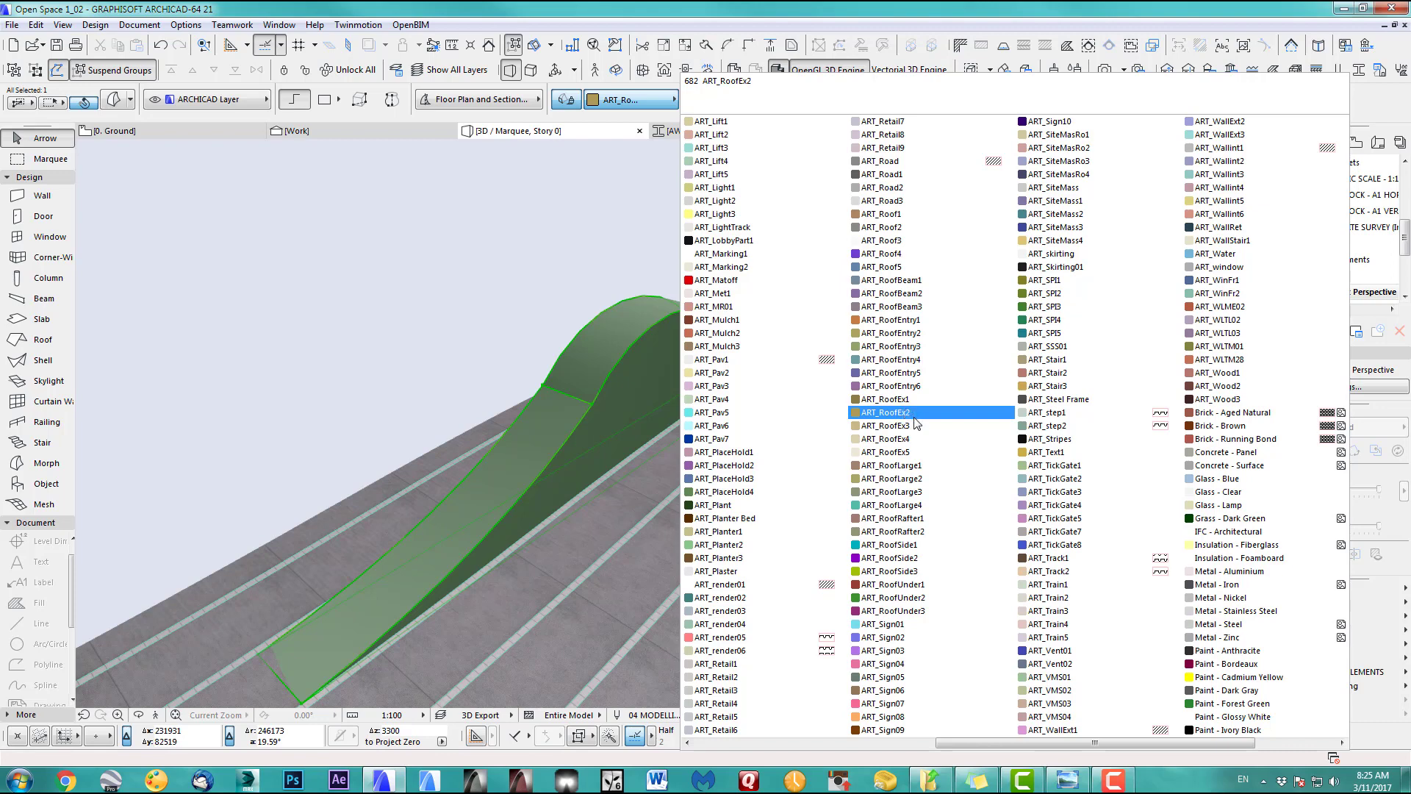
scroll(915, 423, up, 3)
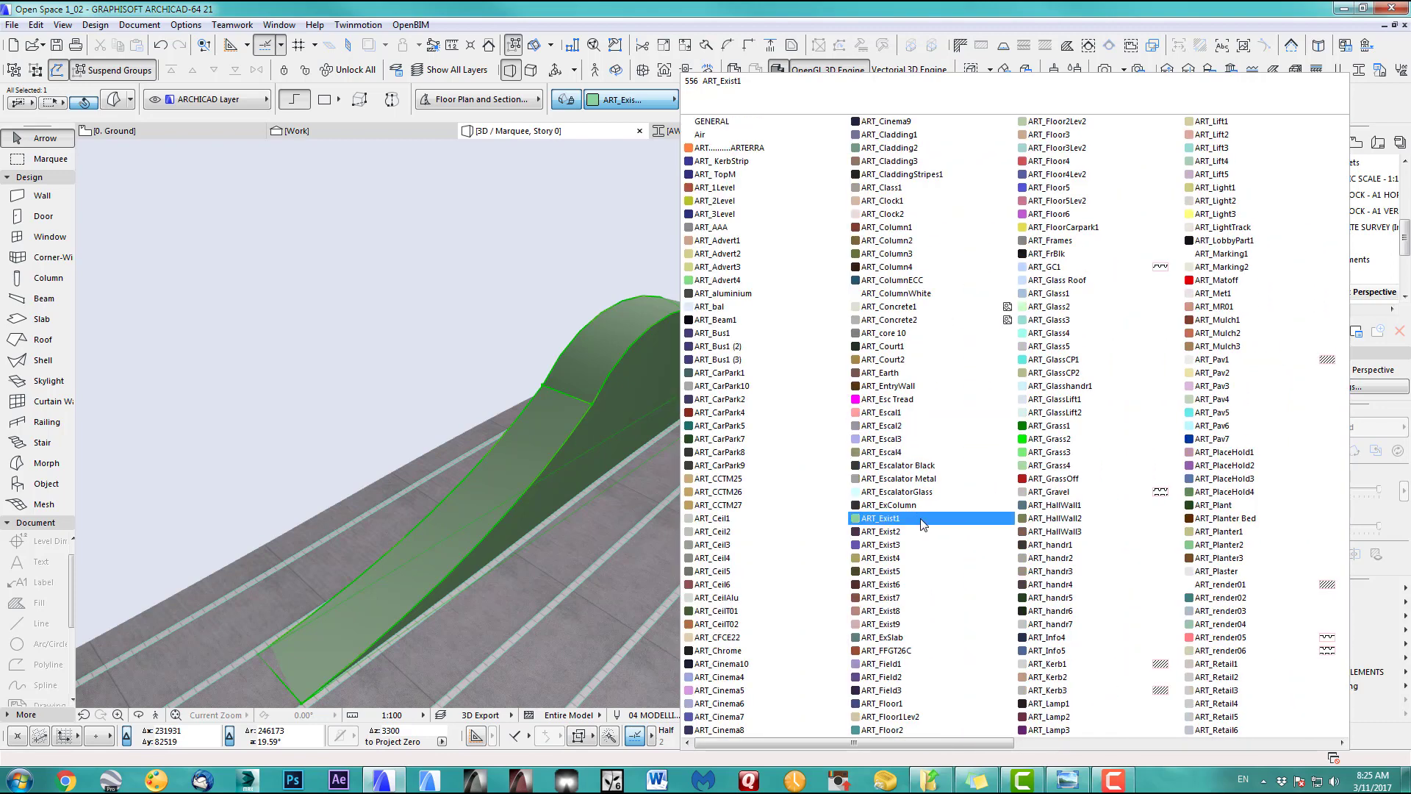
click(929, 309)
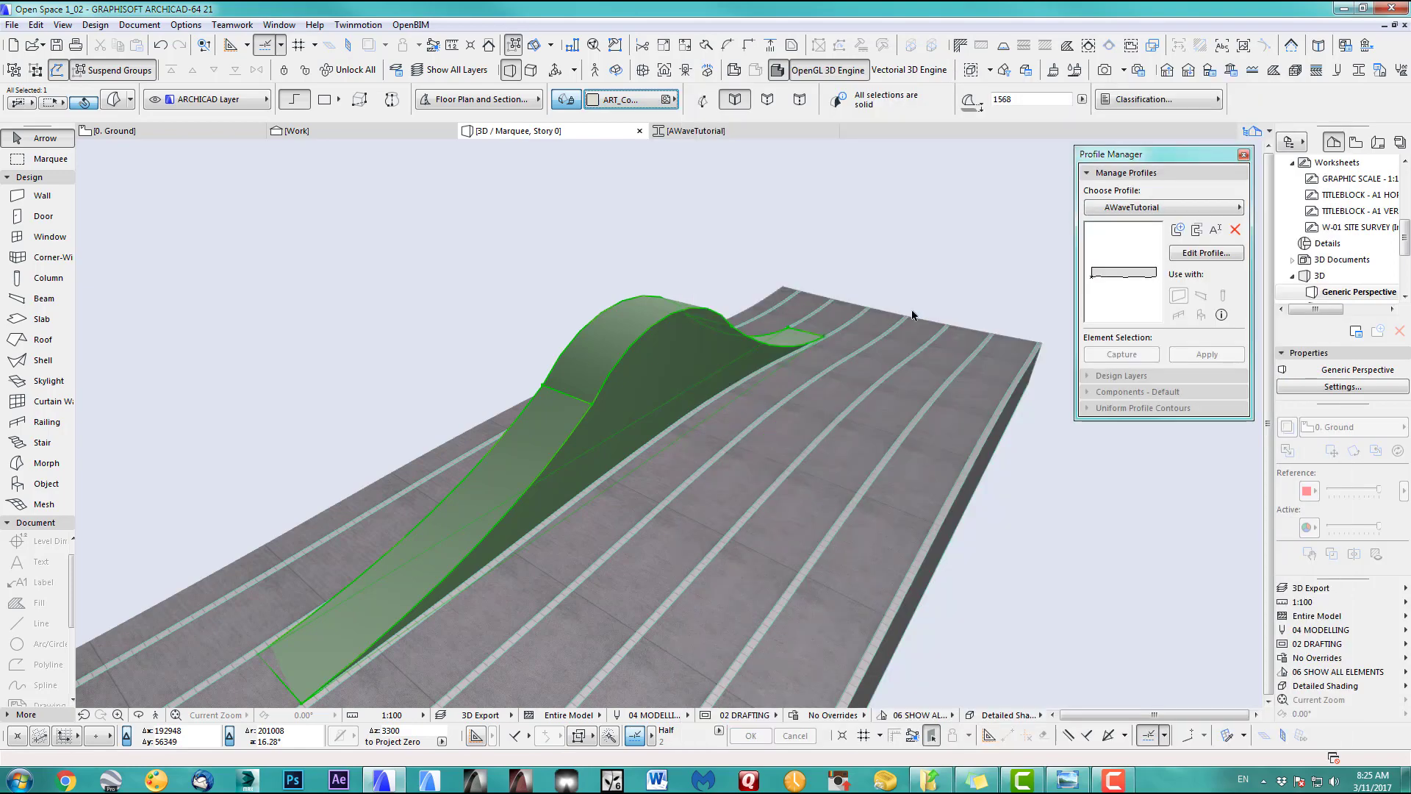
Set the morph's 3D texture origin on its front edge, in line with the adjacent paving joint
middle_drag(409, 526, 548, 431)
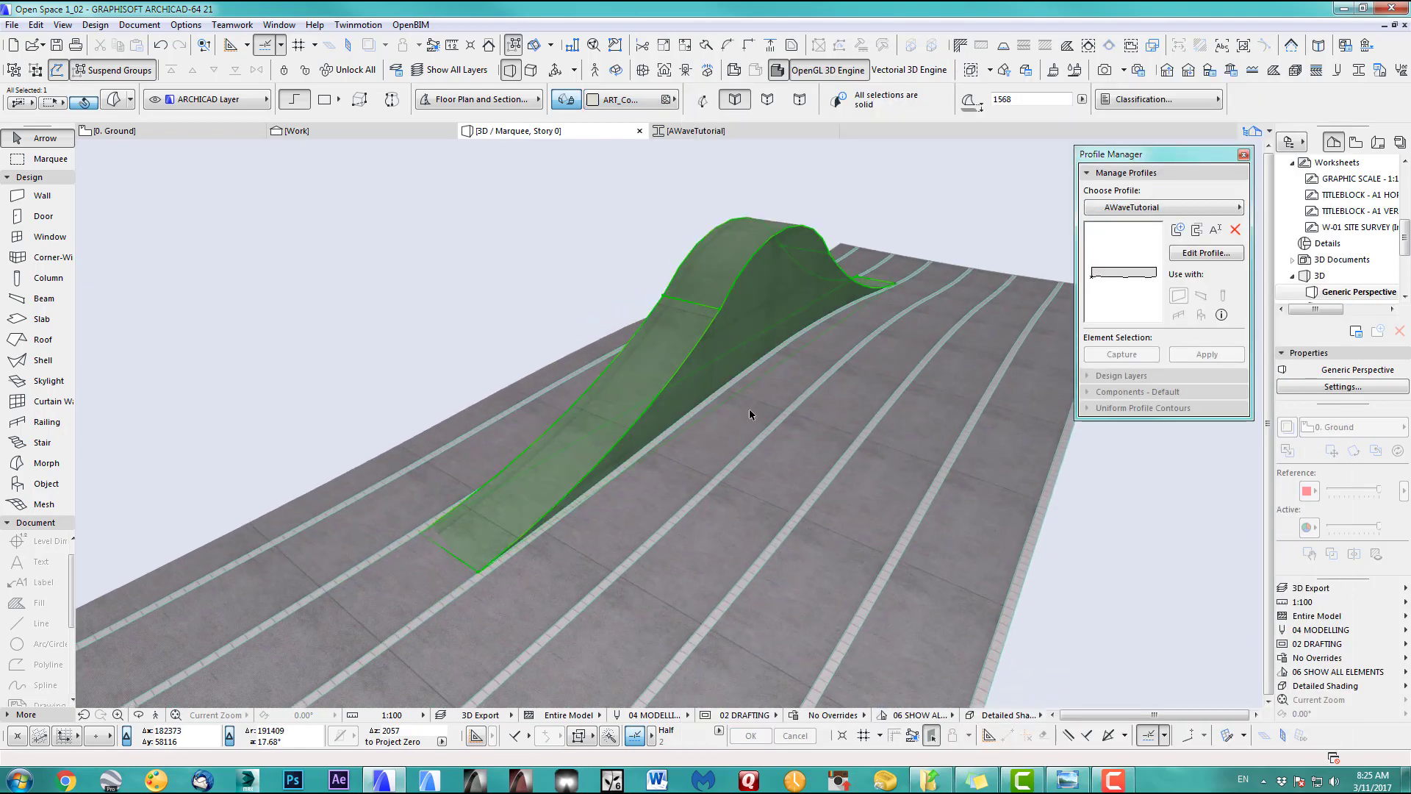
shift+middle_drag(707, 407, 485, 459)
scroll(485, 445, up, 5)
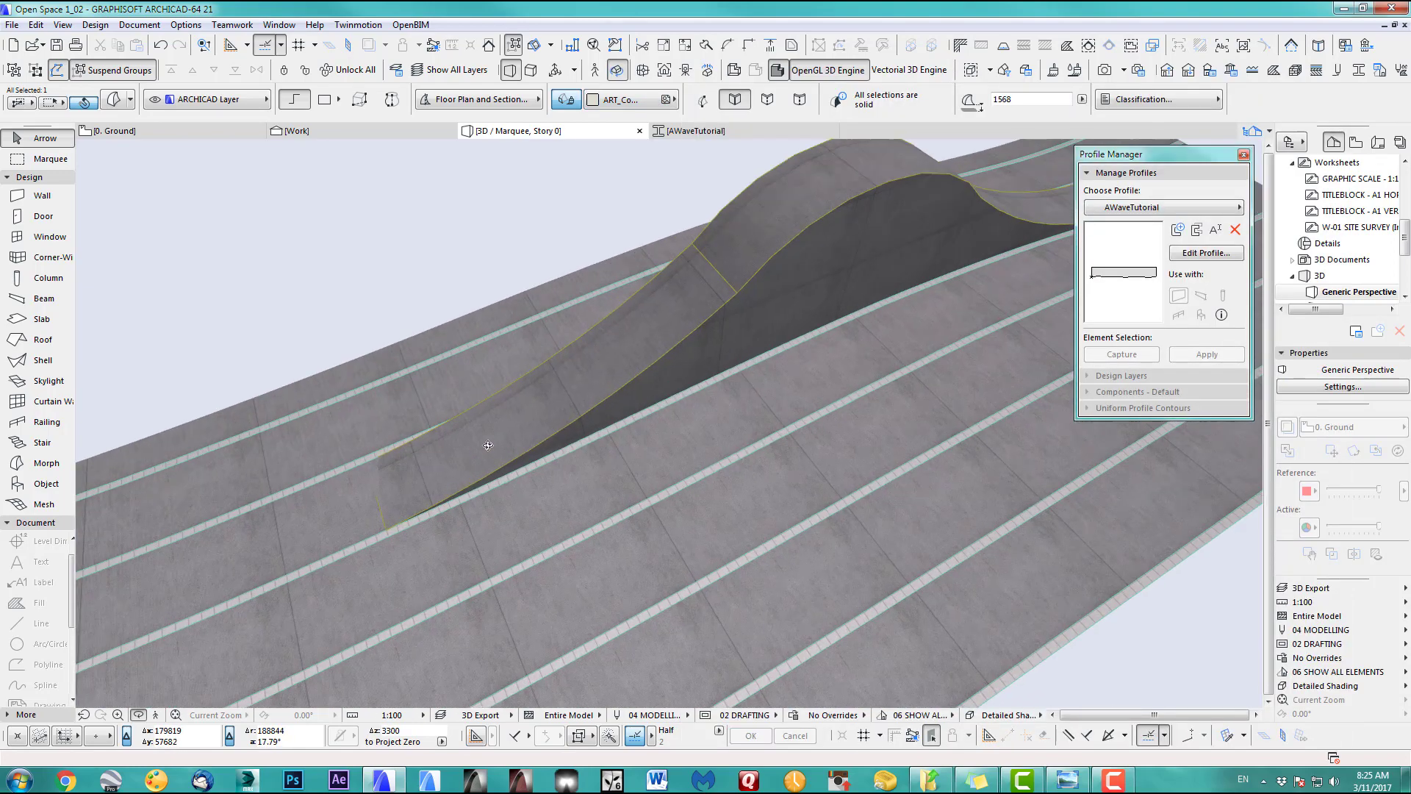
scroll(485, 444, up, 5)
middle_drag(324, 389, 389, 375)
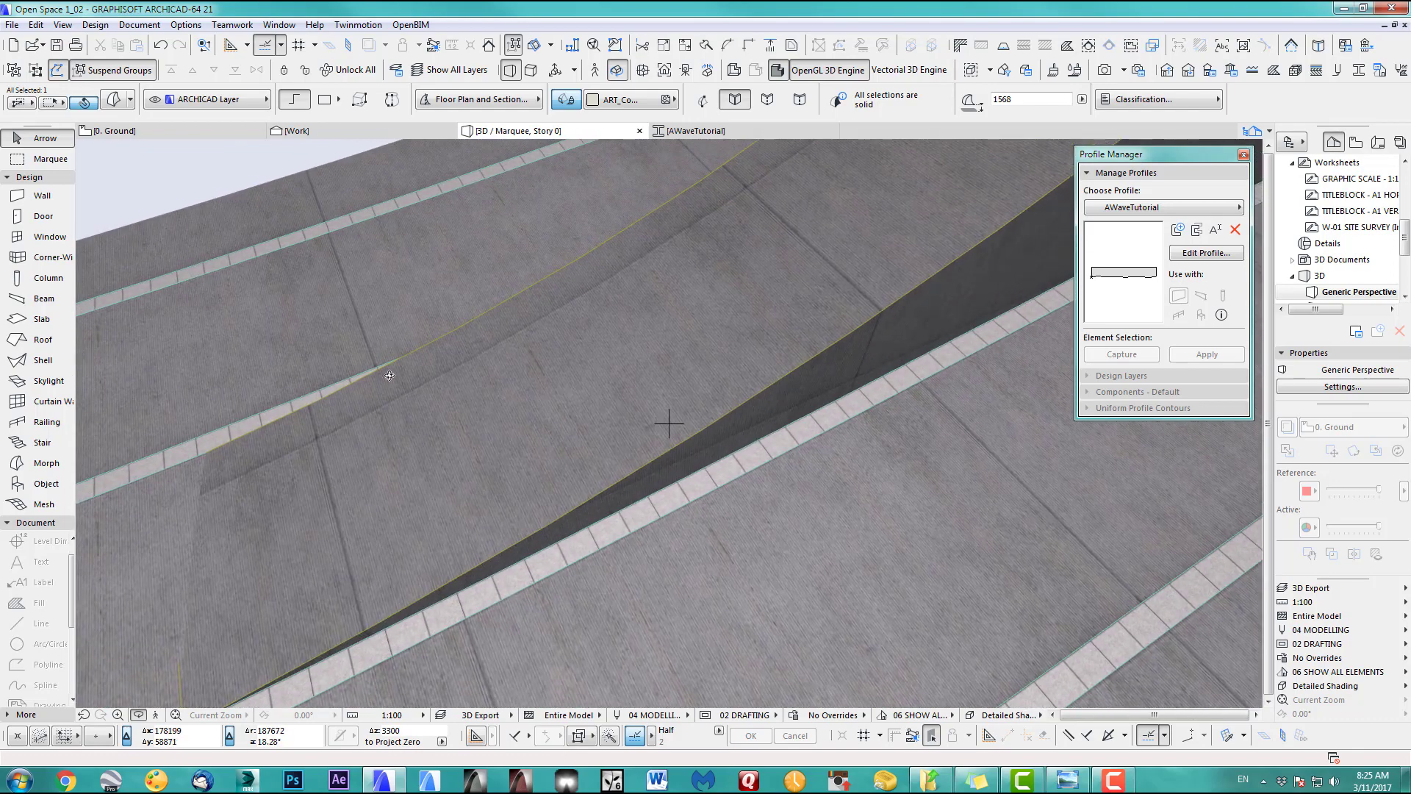
middle_drag(425, 503, 510, 463)
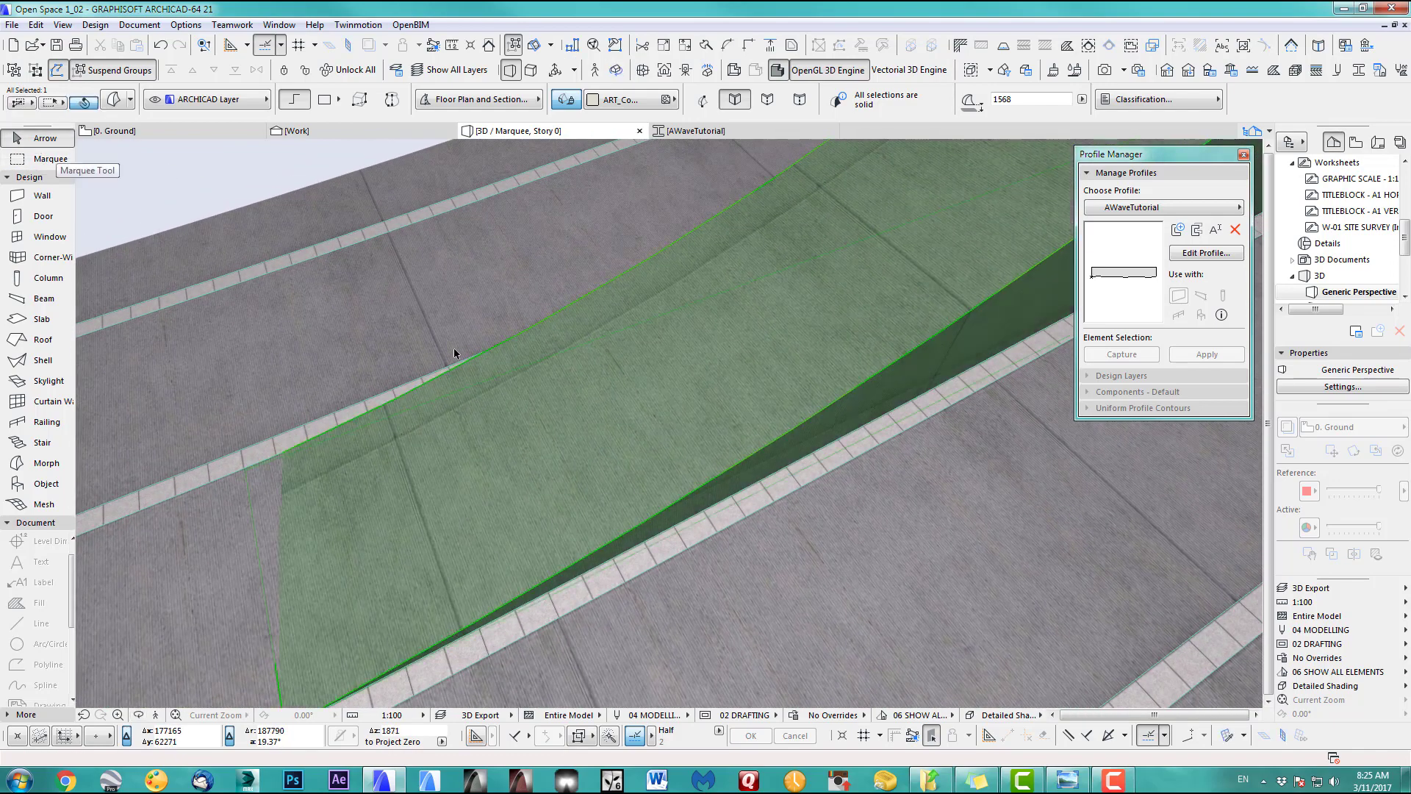
click(95, 25)
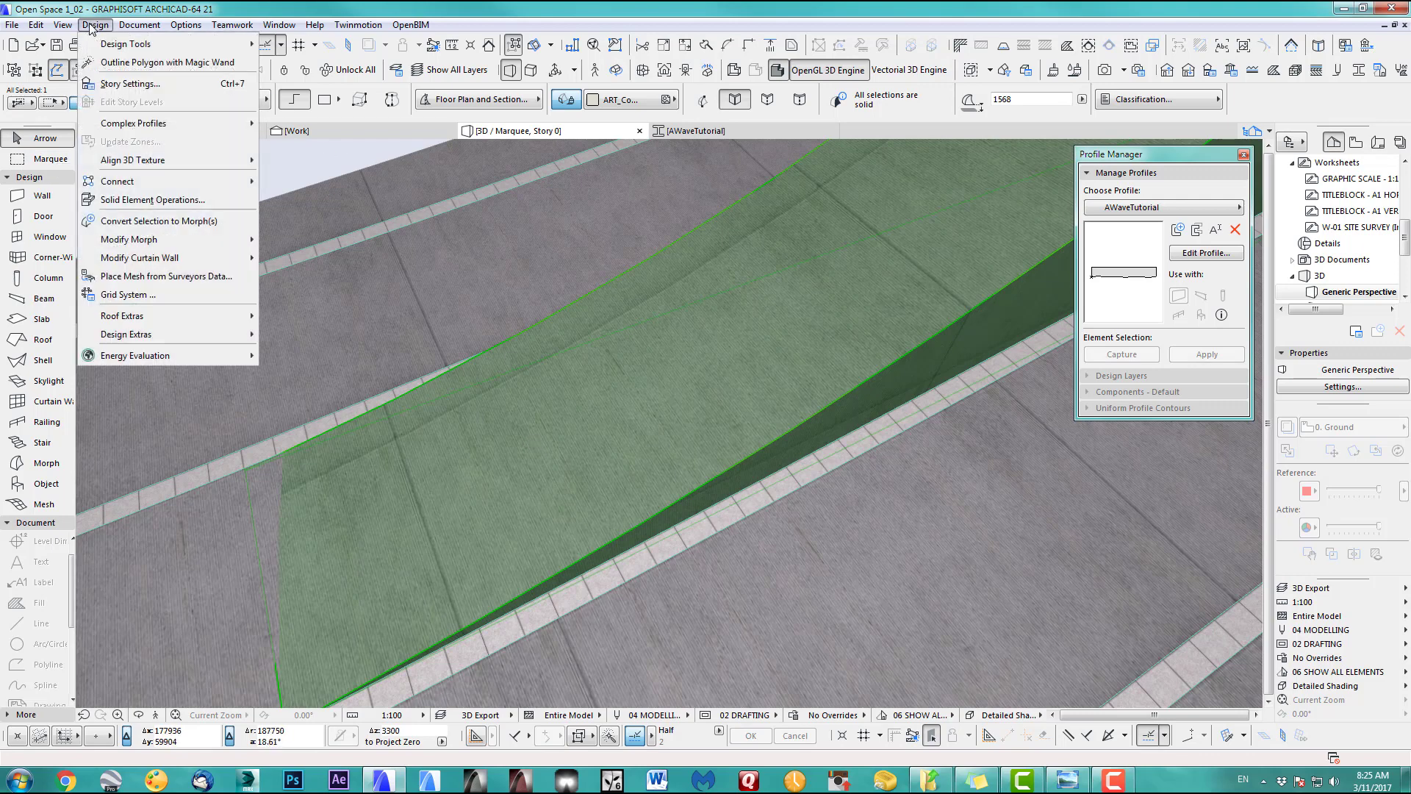
mouse_move(156, 169)
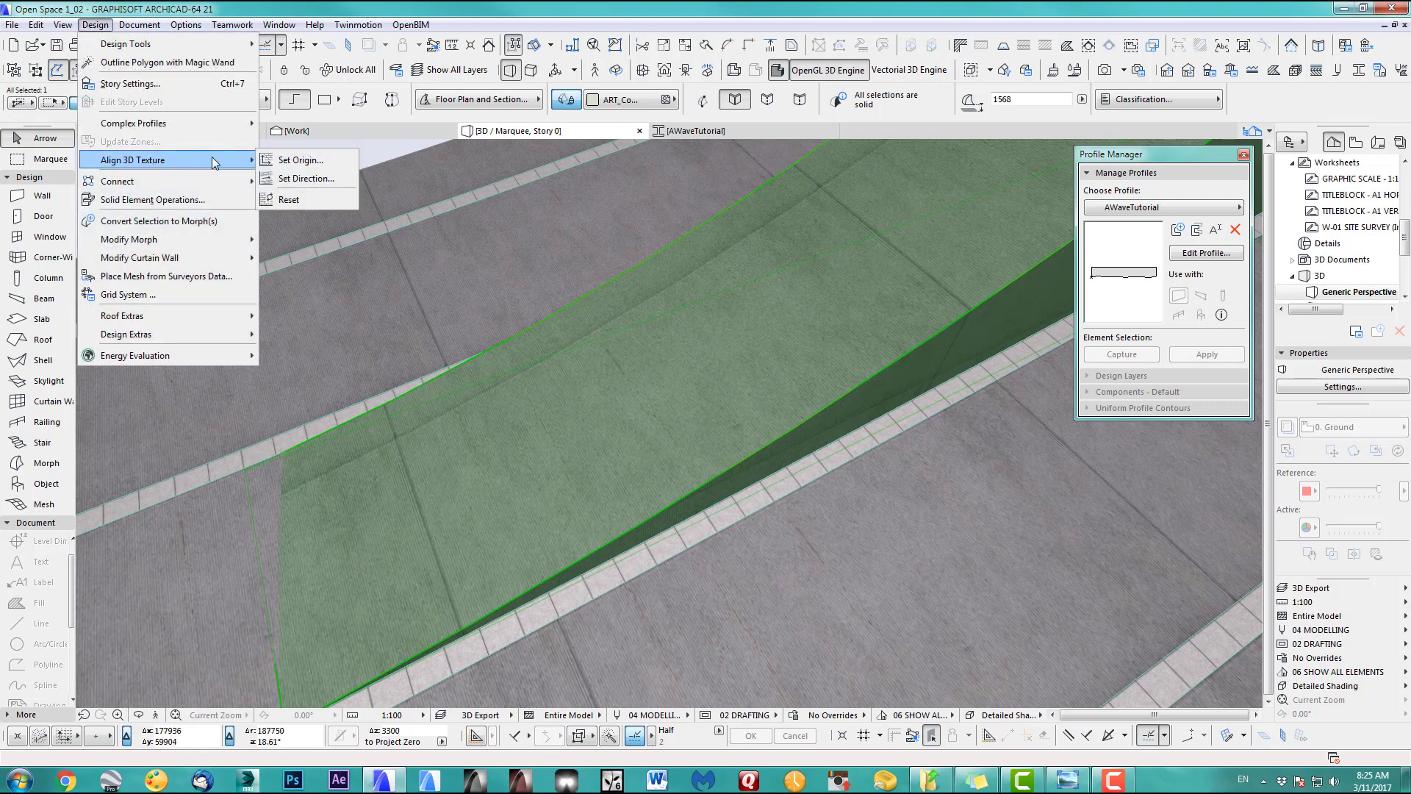
click(304, 161)
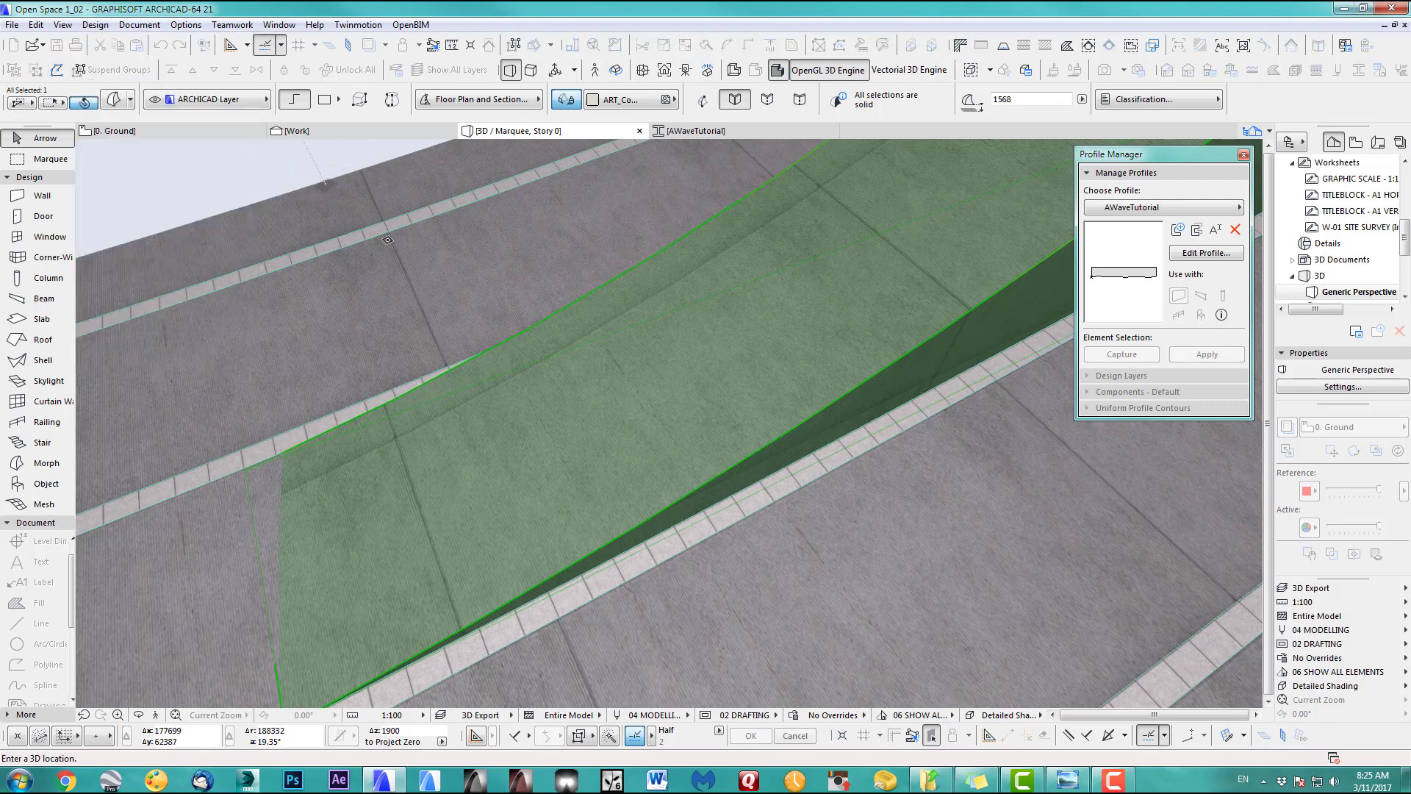
click(544, 582)
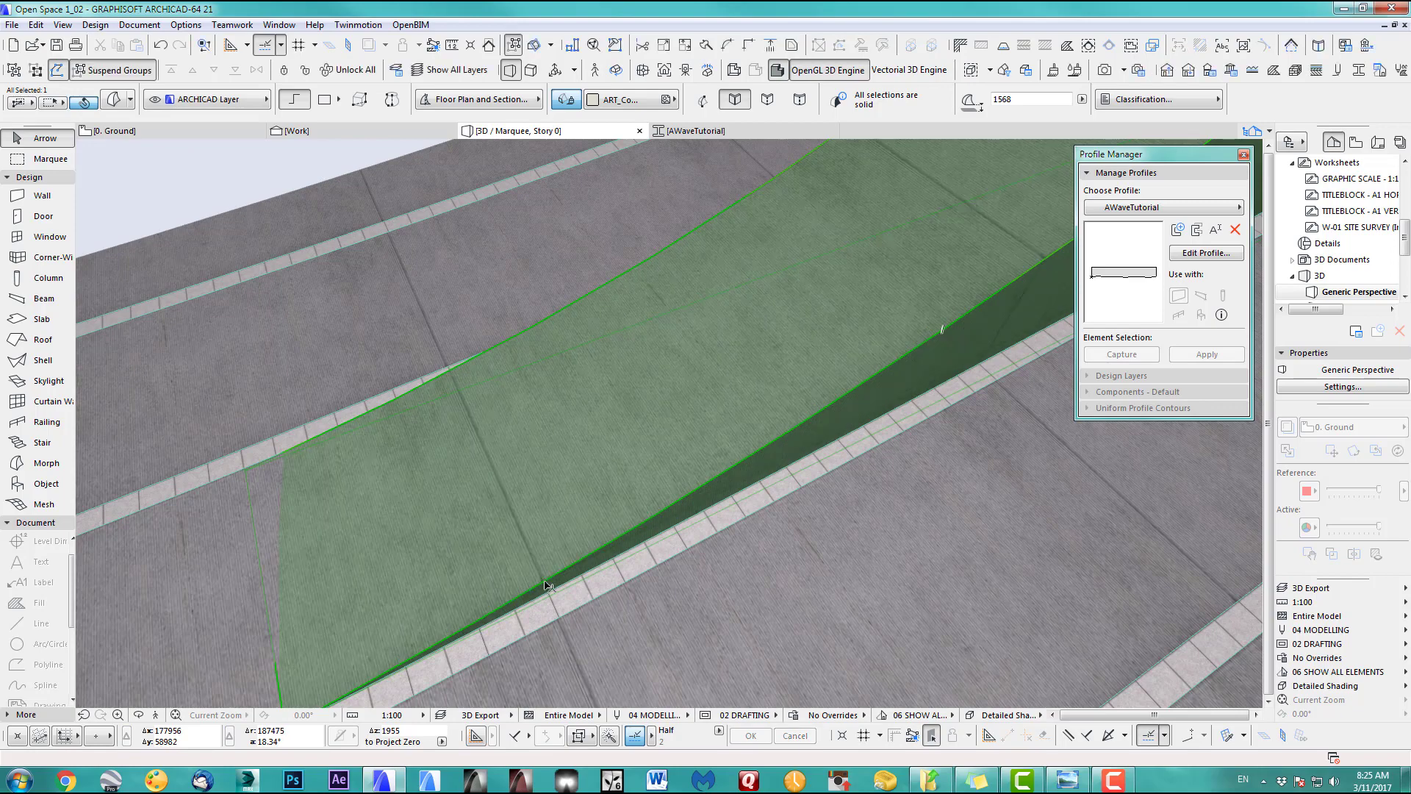
Place a copy of the morph in the ground floor plan directly below the original, sharing its long edge
scroll(545, 454, down, 4)
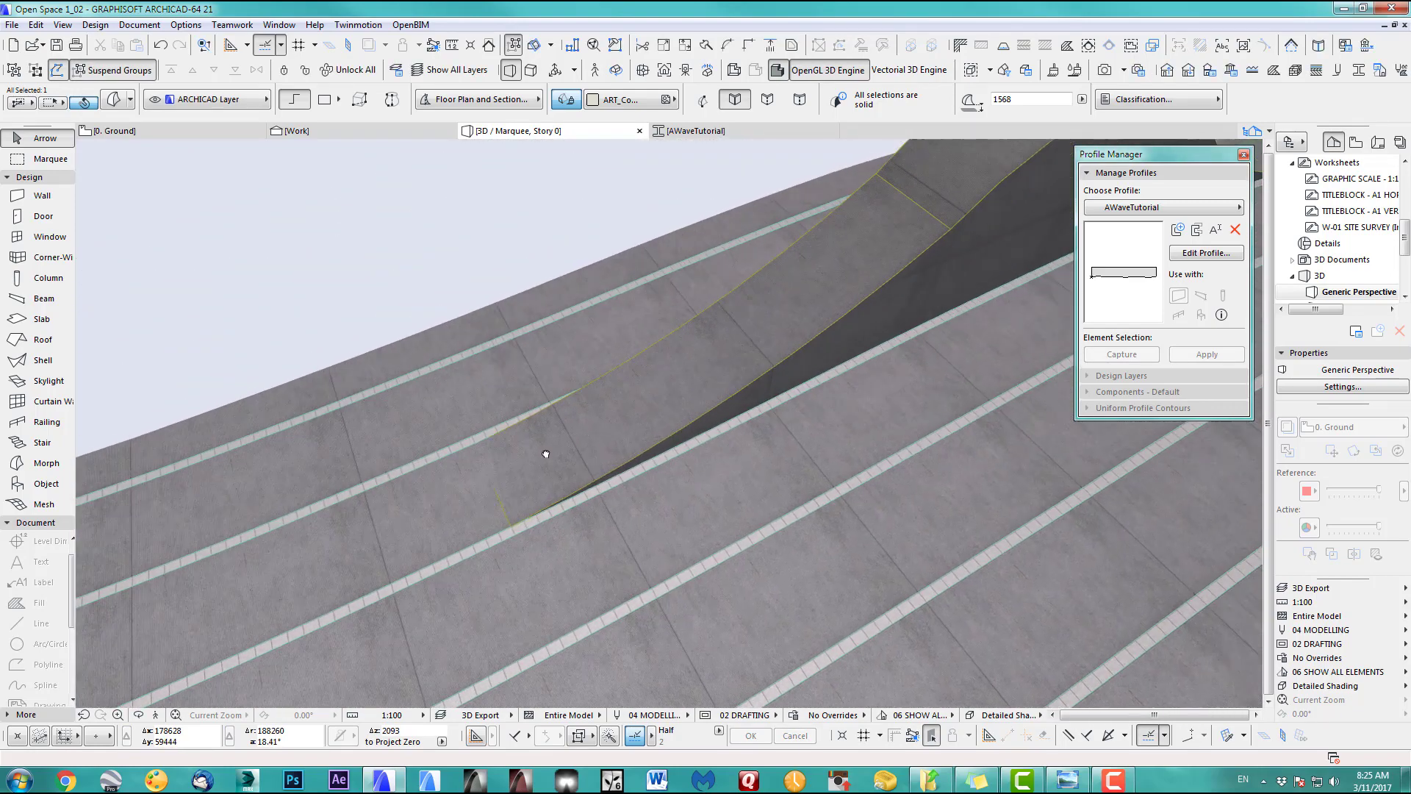
middle_drag(545, 453, 280, 580)
scroll(373, 526, up, 3)
middle_drag(373, 527, 510, 434)
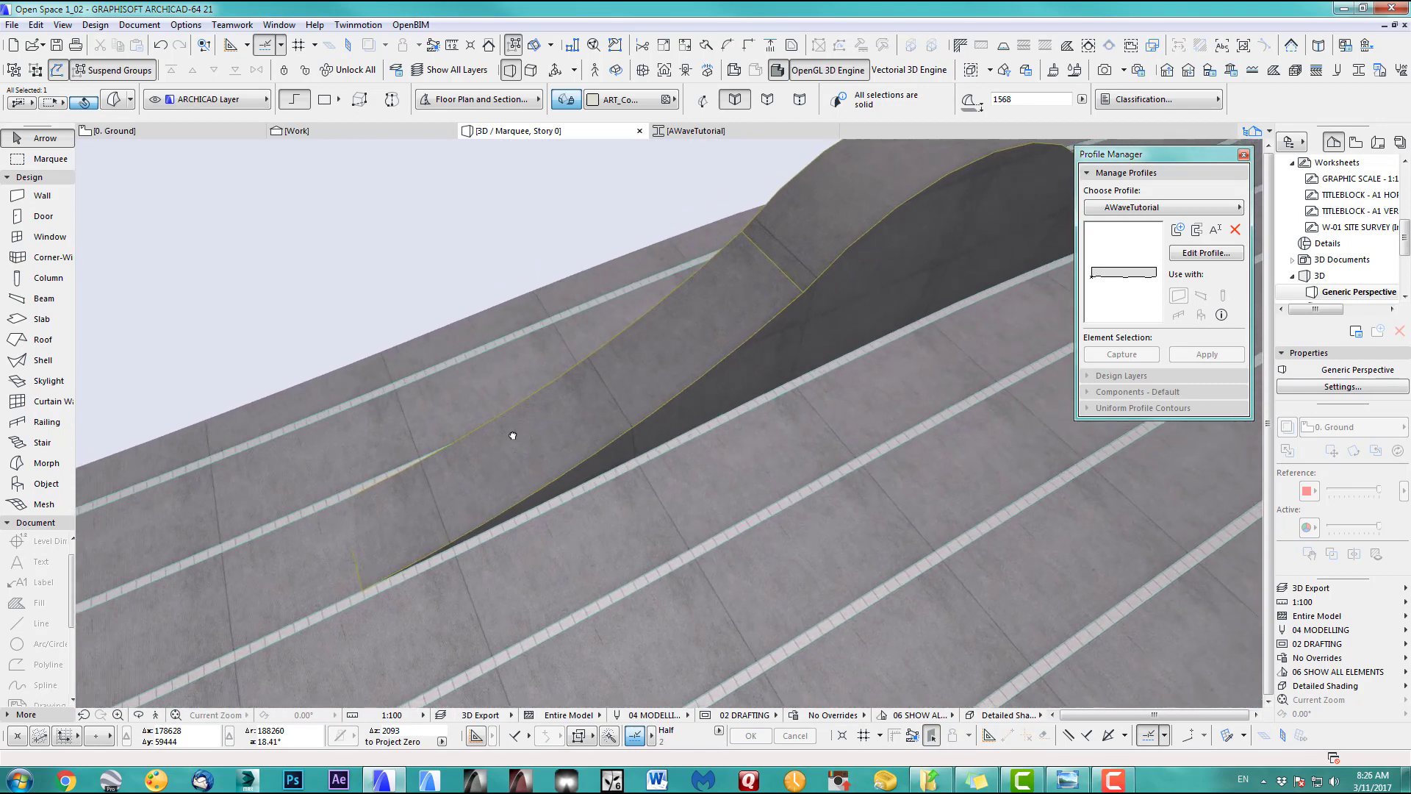
scroll(551, 520, down, 5)
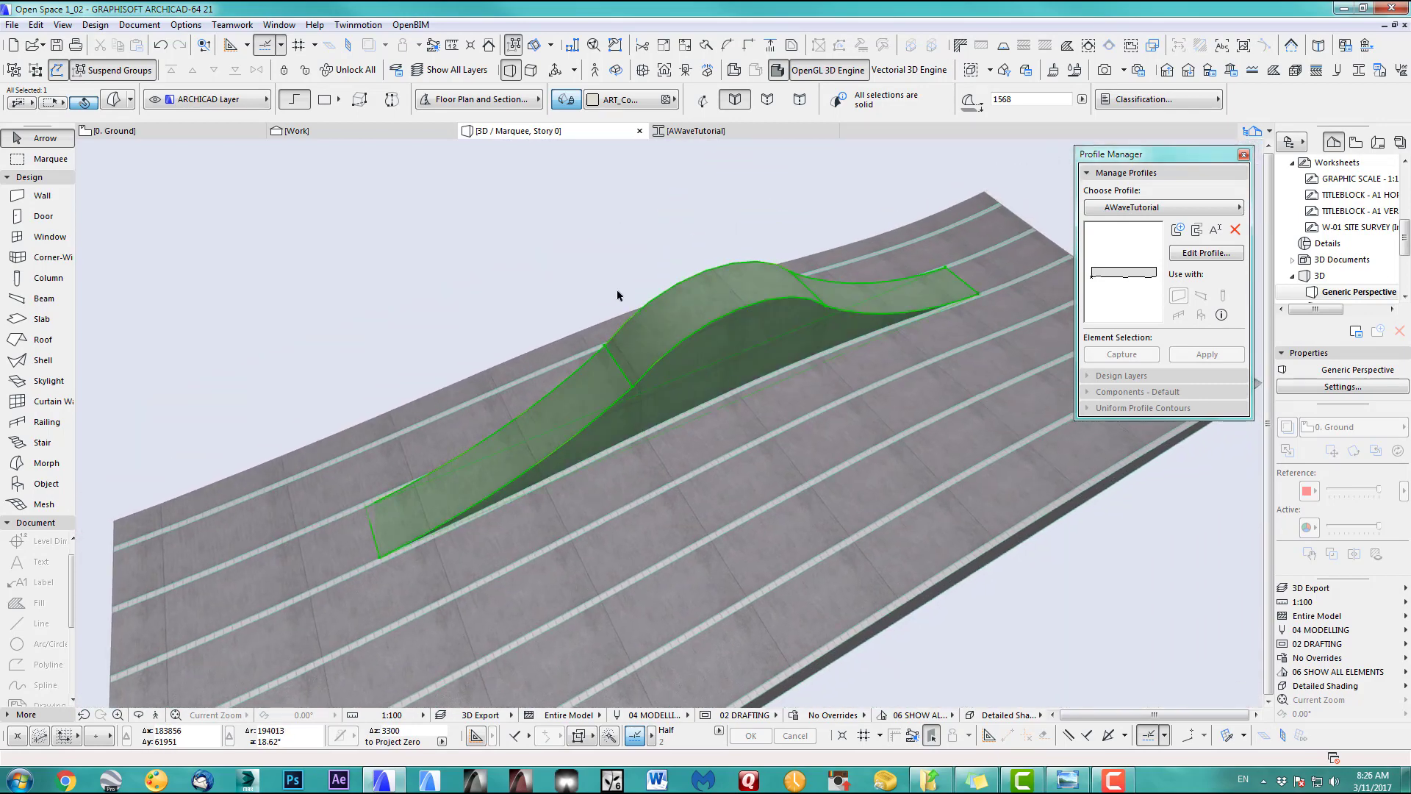
key(F2)
scroll(630, 431, down, 3)
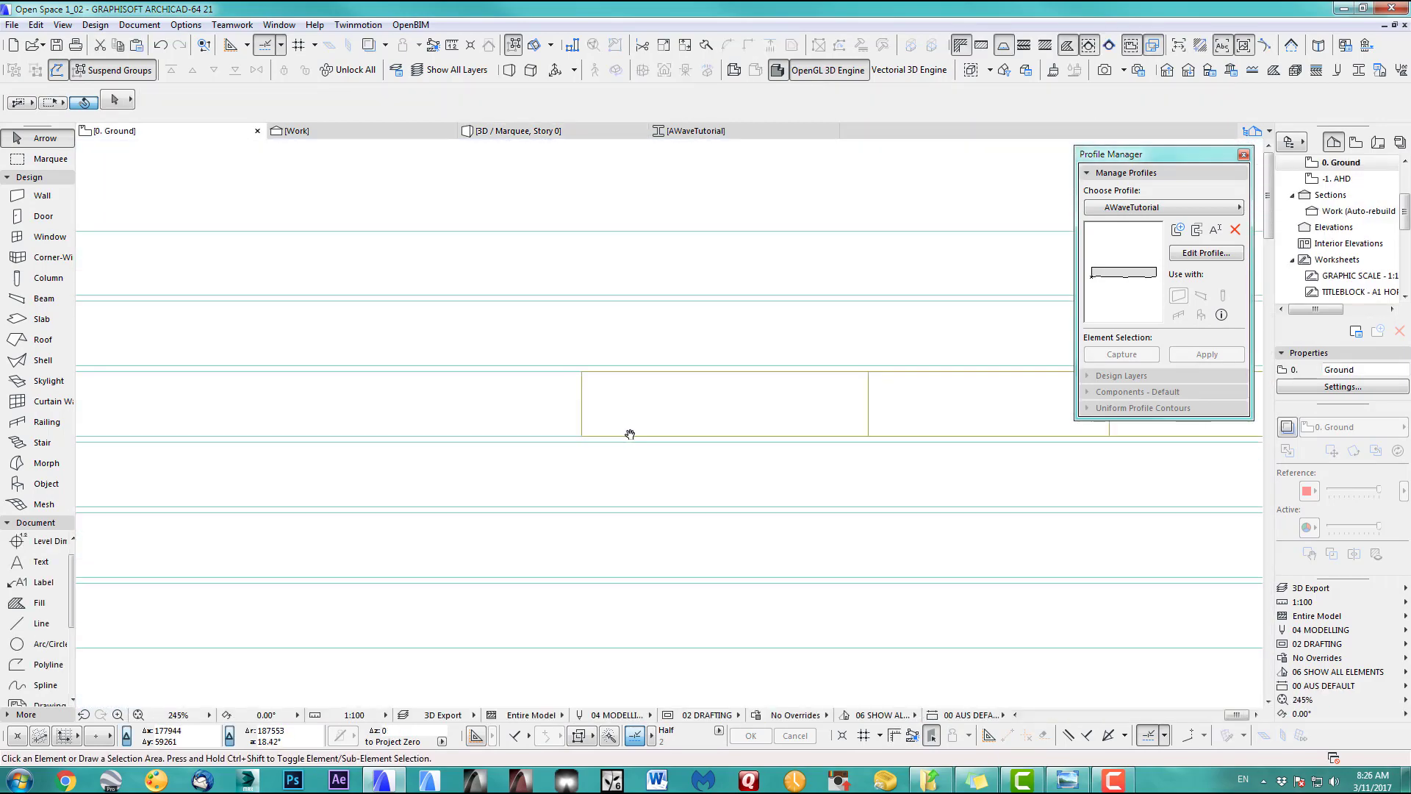
click(555, 428)
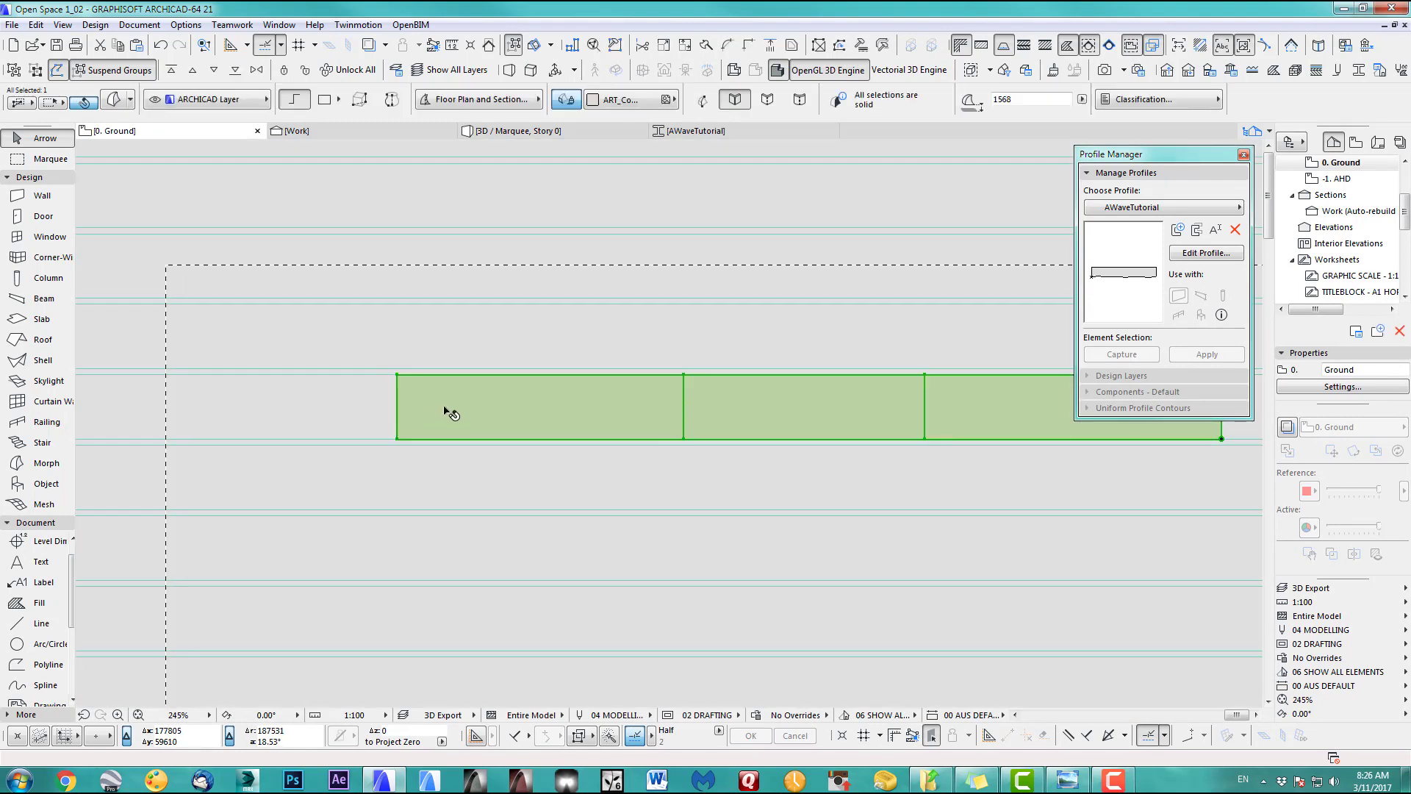
key(ctrl+d)
click(397, 376)
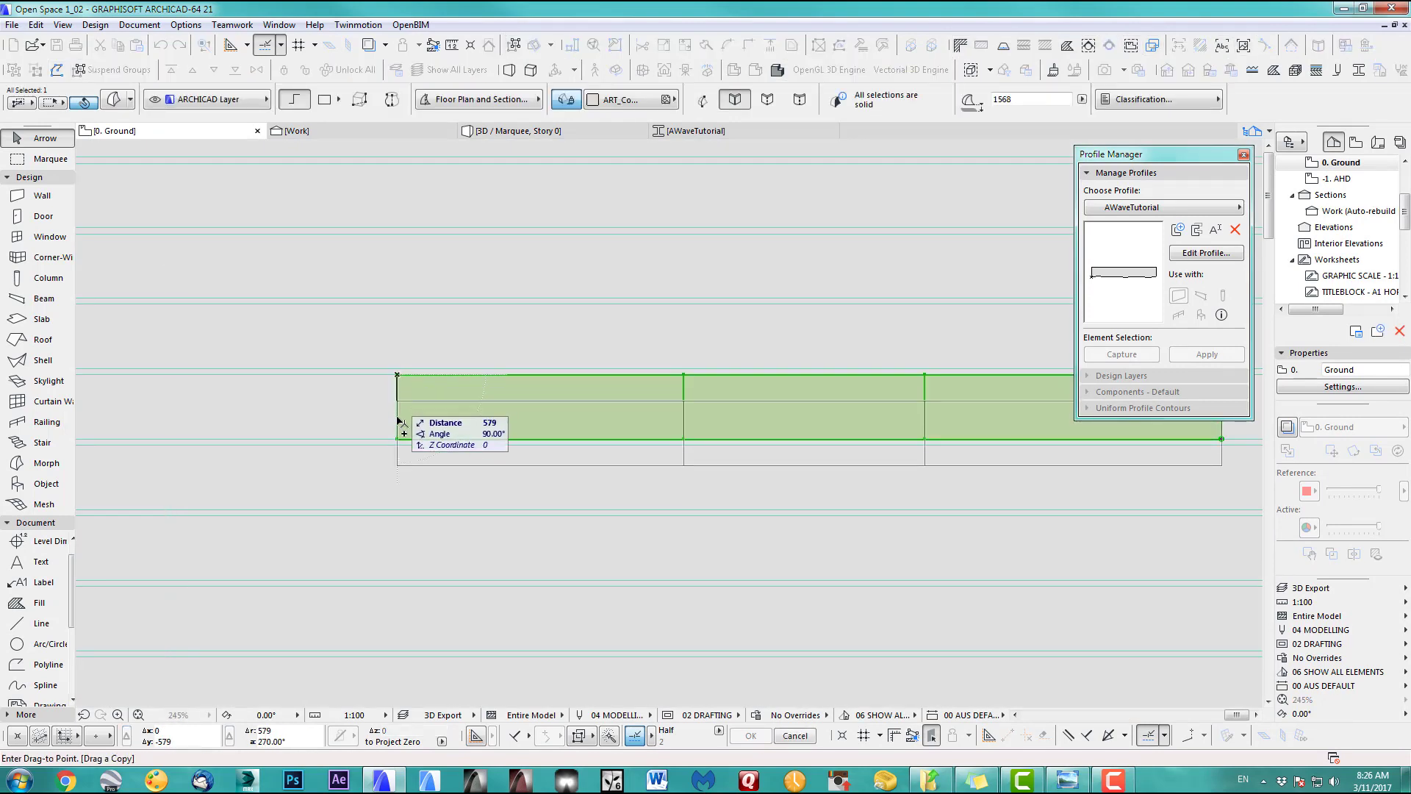
click(397, 439)
Marquee the copied morph's lower edge and stretch it up so the copy covers only the narrow stripe's width
scroll(375, 419, down, 2)
click(45, 158)
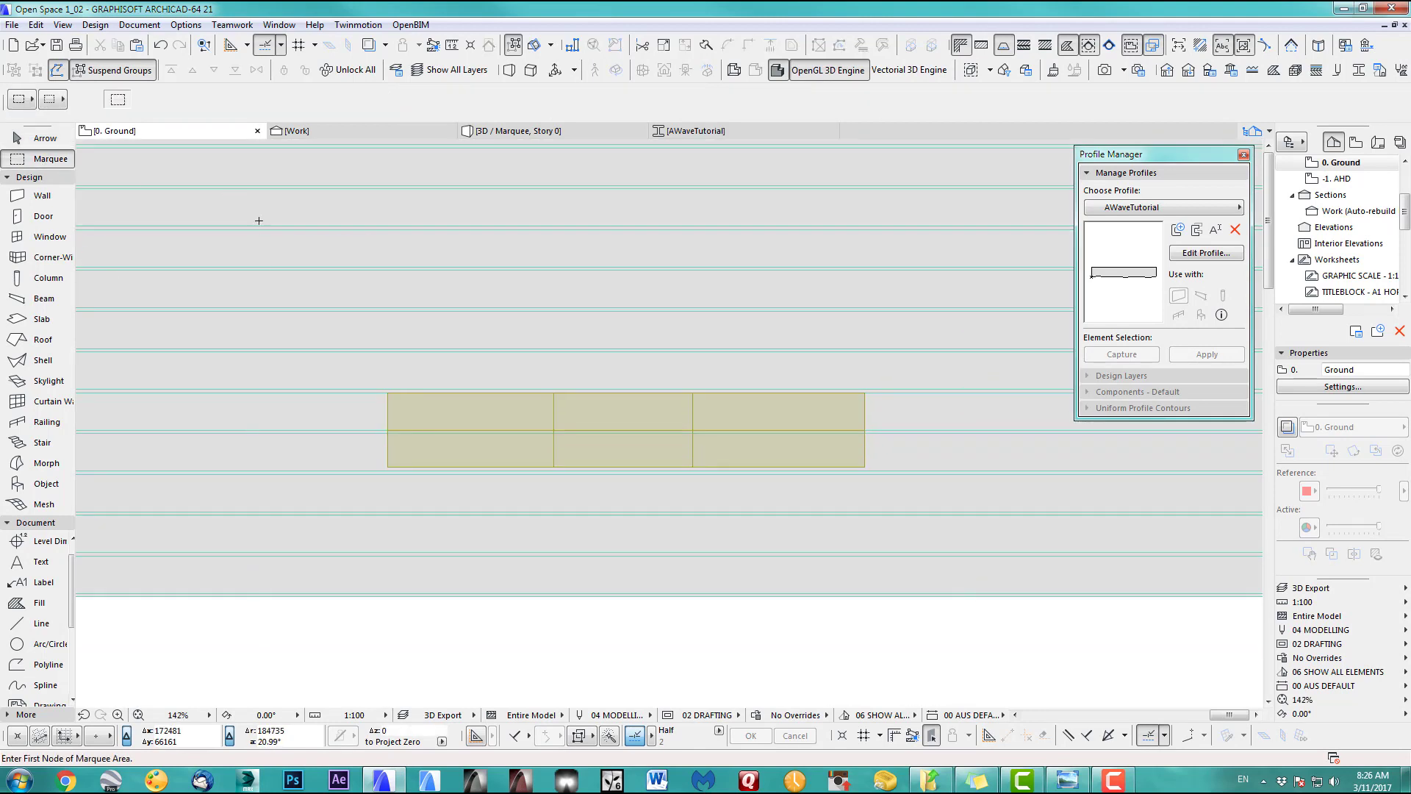
scroll(421, 432, up, 4)
click(325, 526)
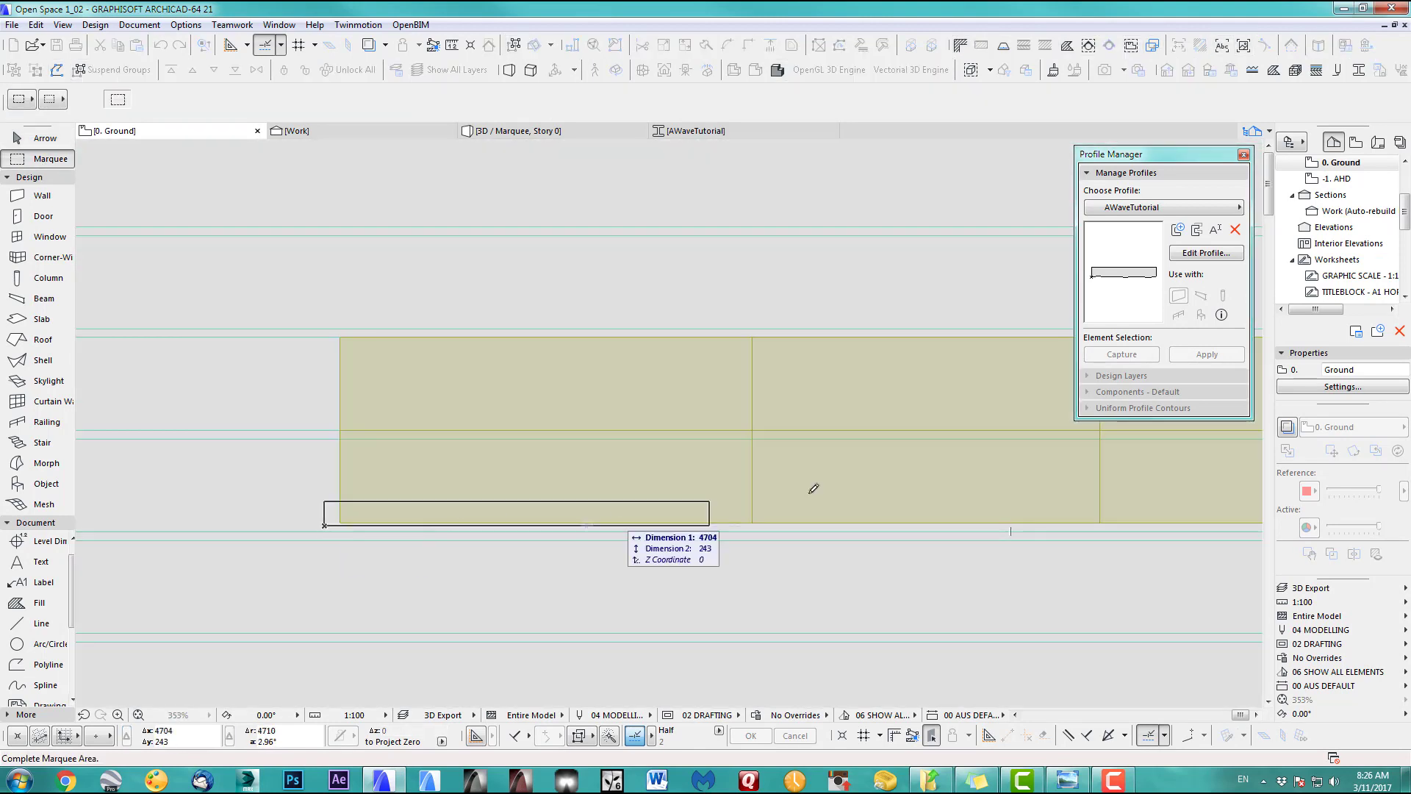
middle_drag(1087, 493, 629, 488)
click(1085, 508)
scroll(866, 518, up, 2)
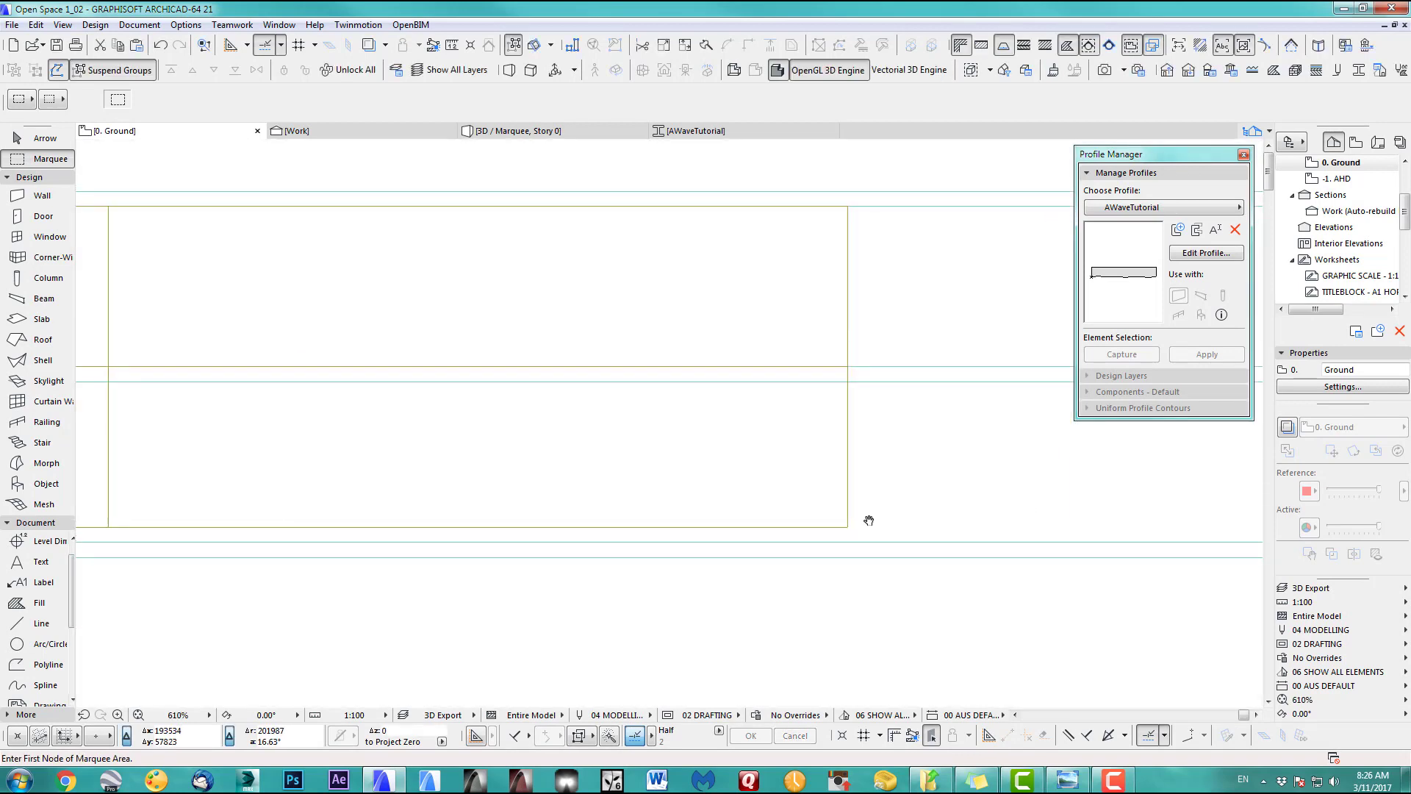
click(856, 381)
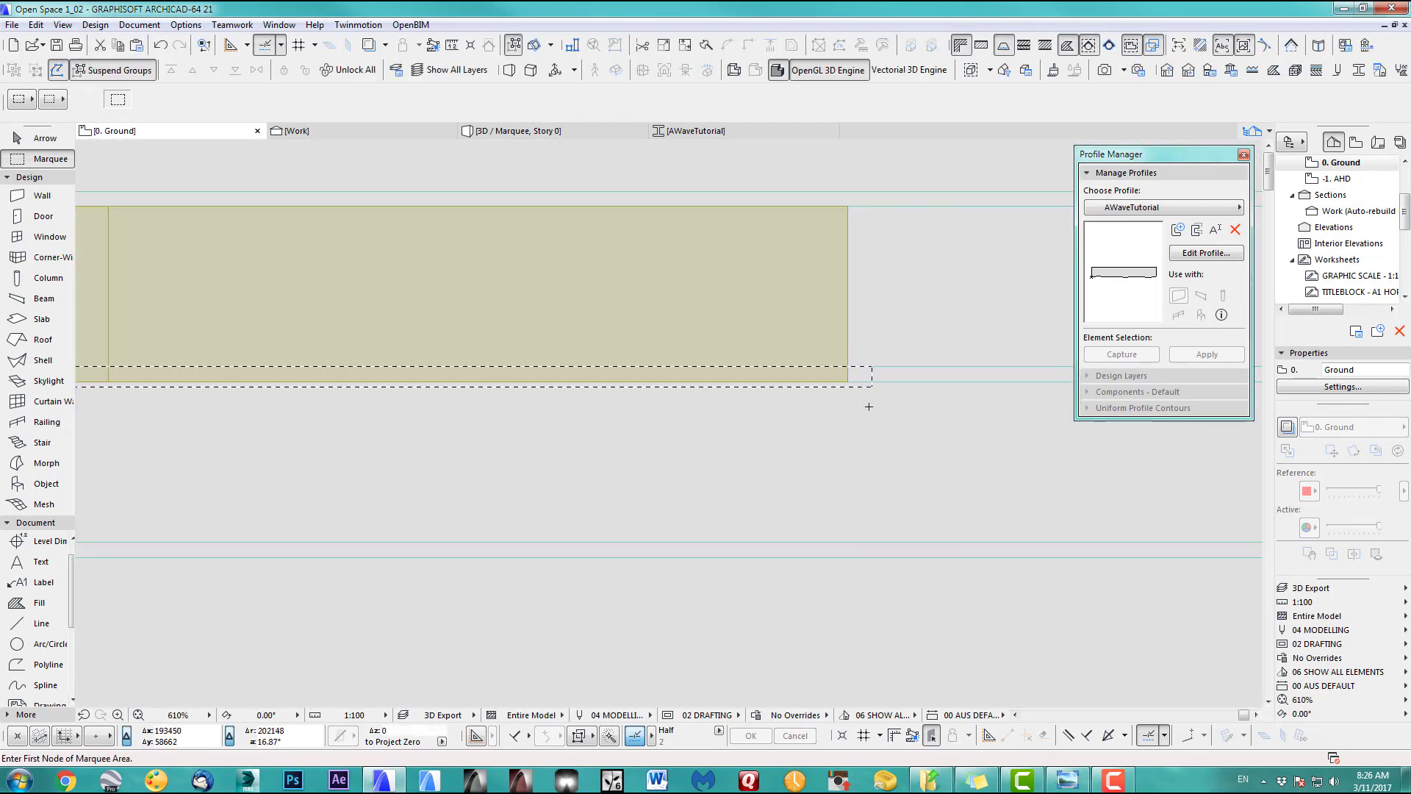
Show the marqueed area in 3D and assign the ART_Concrete2 building material to the narrow stripe morph along the mound
scroll(867, 406, down, 3)
scroll(368, 305, down, 2)
key(F3)
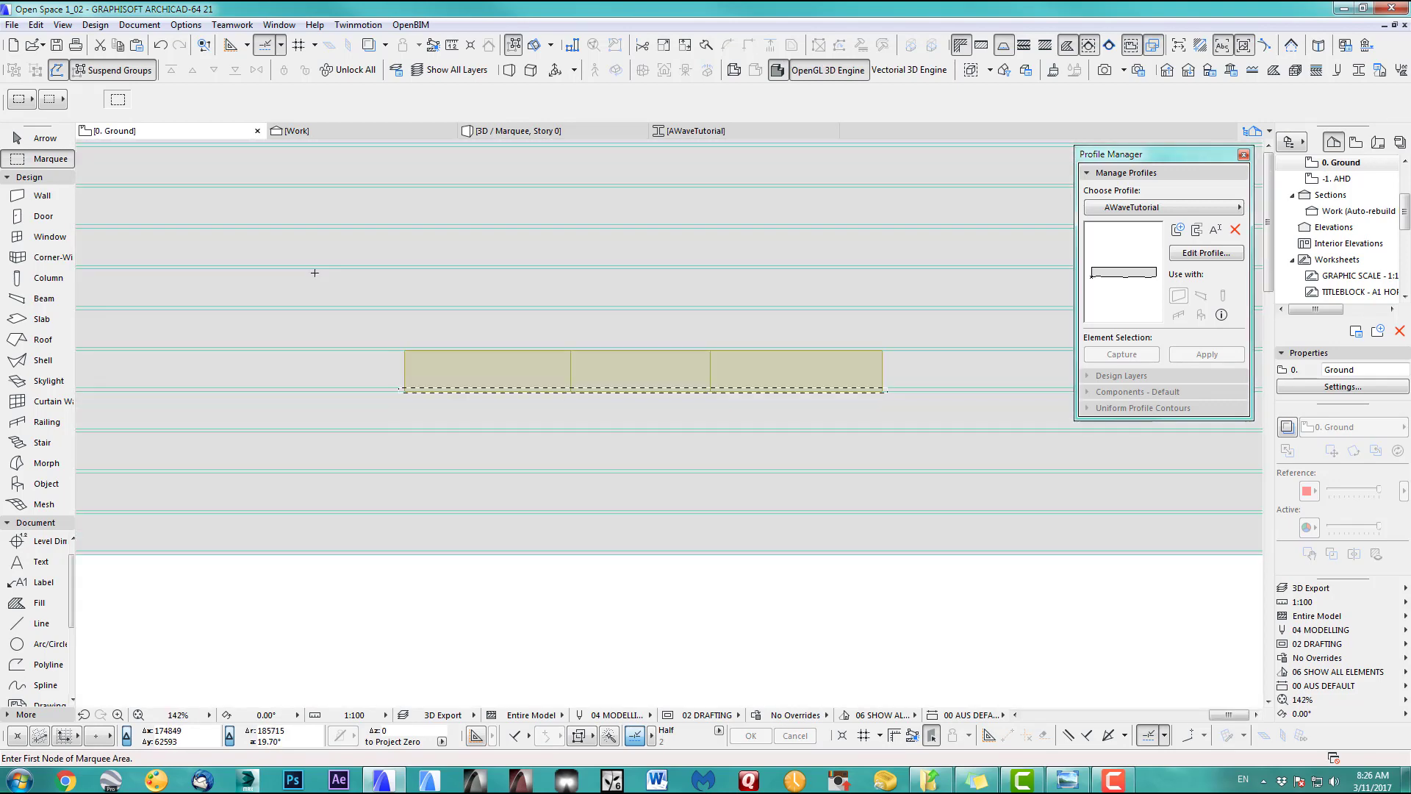
click(312, 274)
click(930, 431)
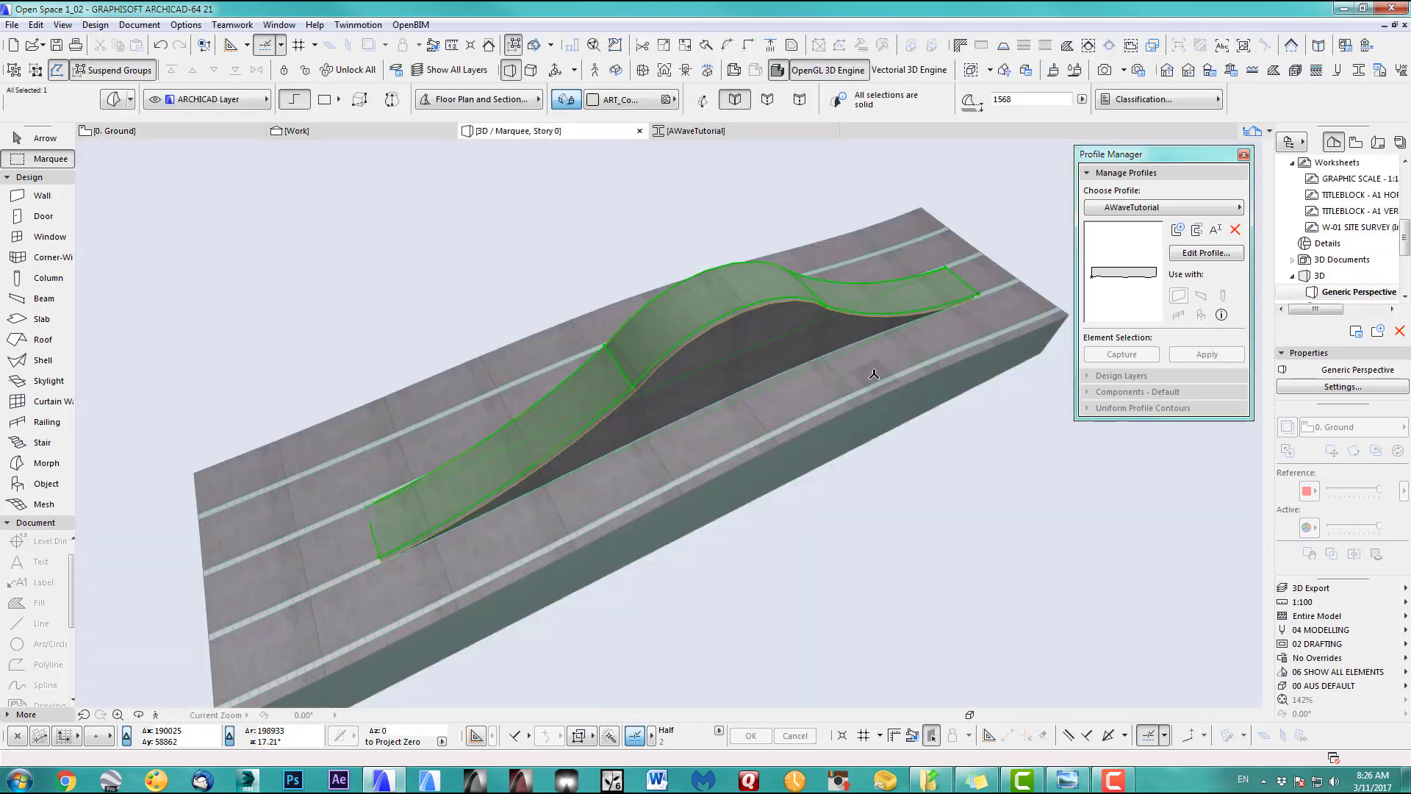
scroll(685, 396, up, 4)
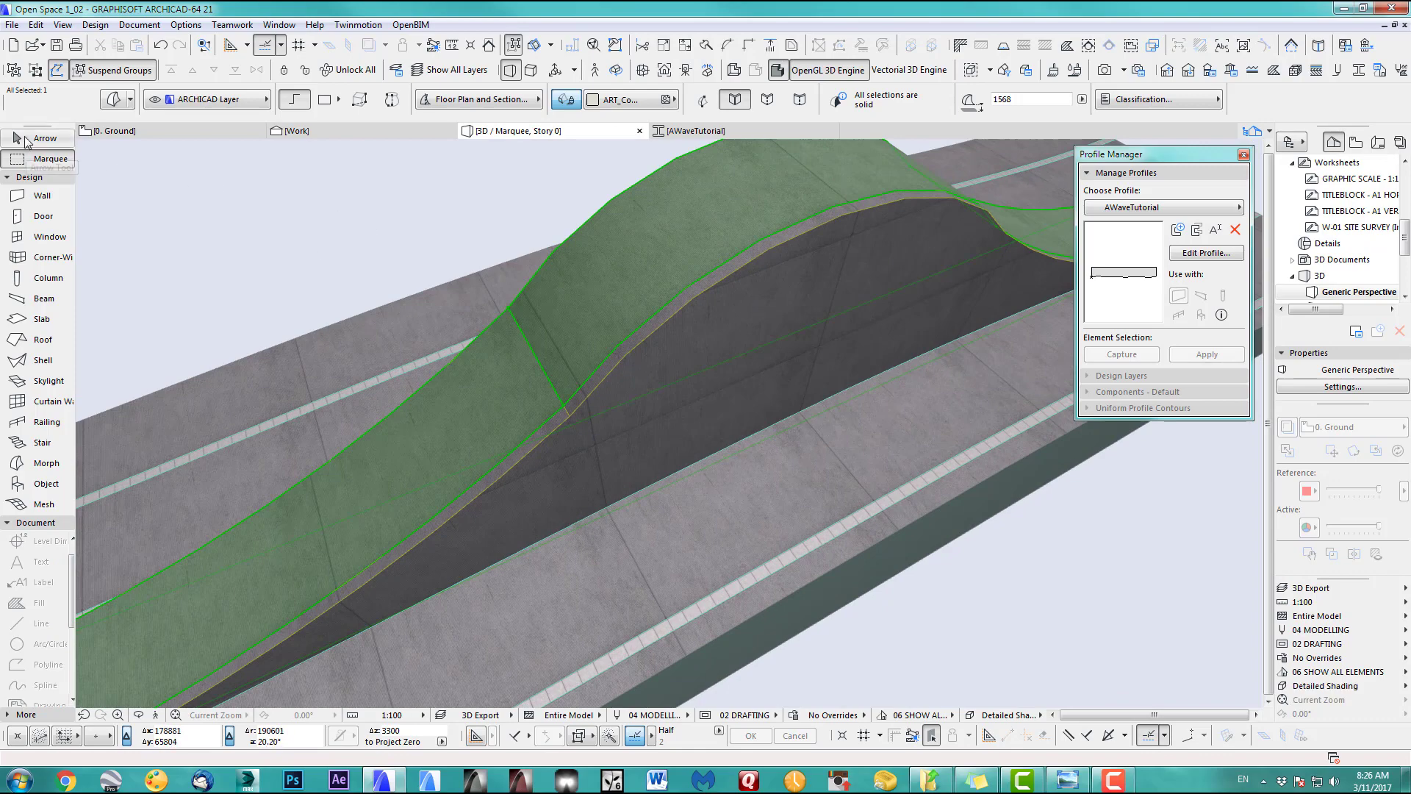
click(24, 140)
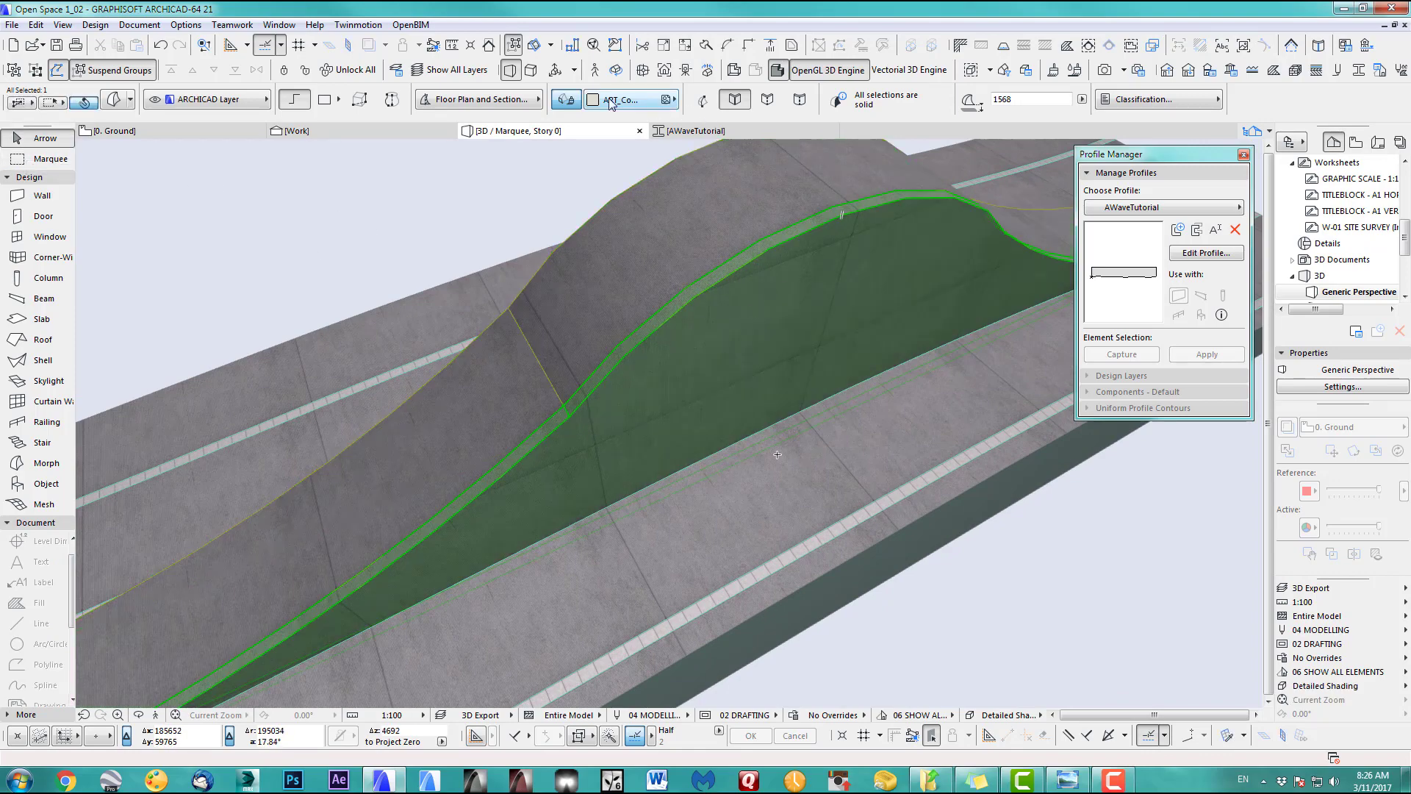
click(610, 103)
click(913, 321)
Set the stripe morph's 3D texture origin at its lower front corner, where it meets the flat stripe
scroll(686, 419, down, 5)
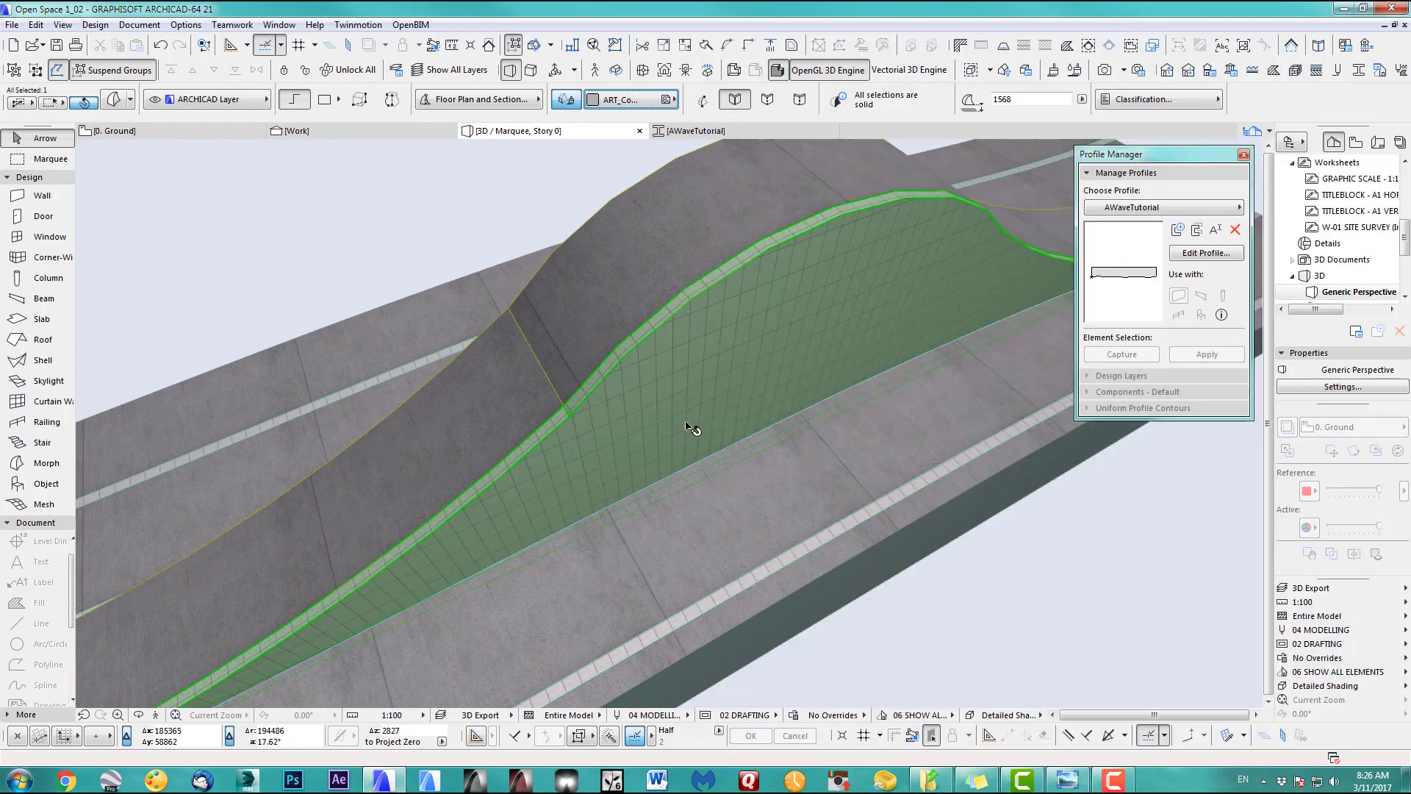
shift+middle_drag(478, 504, 624, 551)
scroll(548, 560, up, 5)
scroll(598, 504, up, 6)
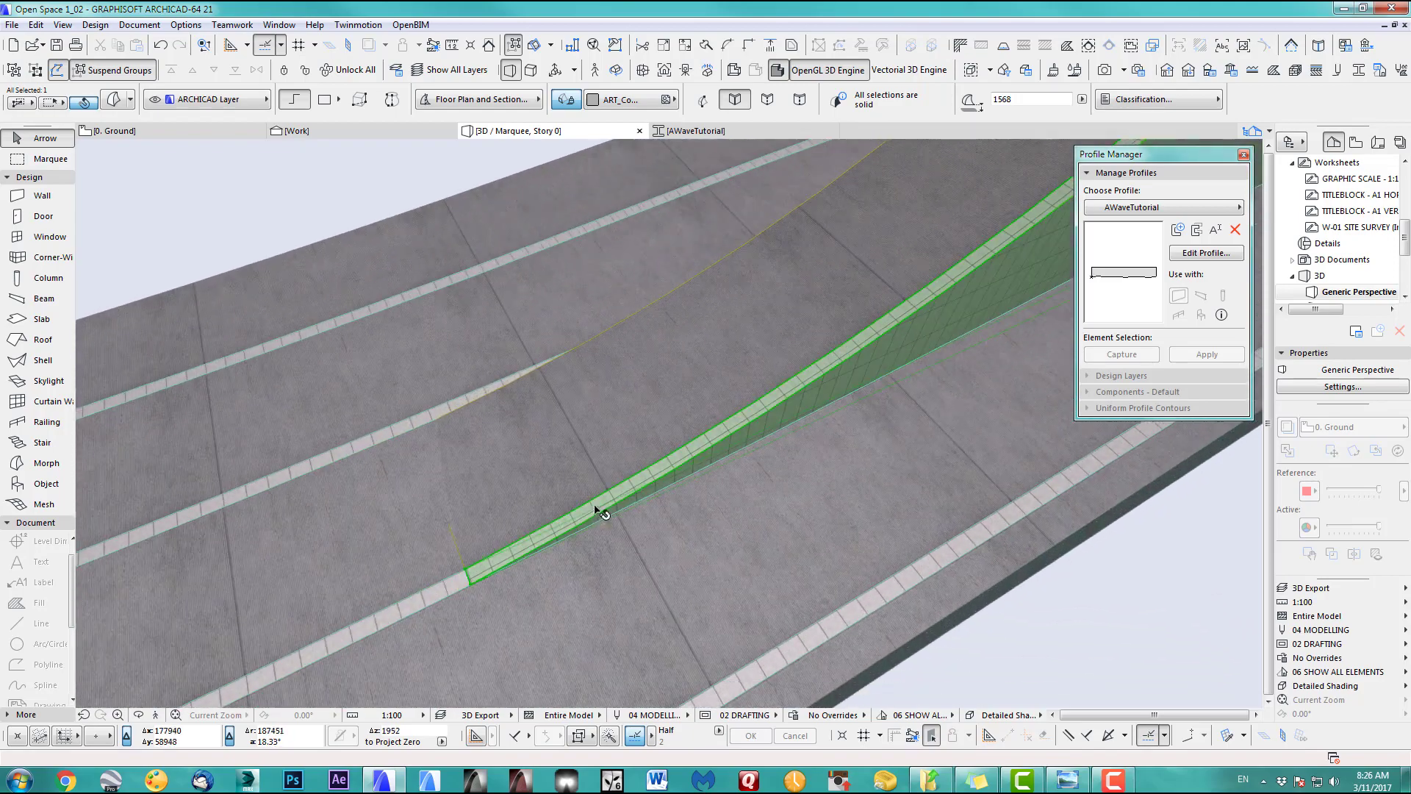
scroll(632, 513, down, 5)
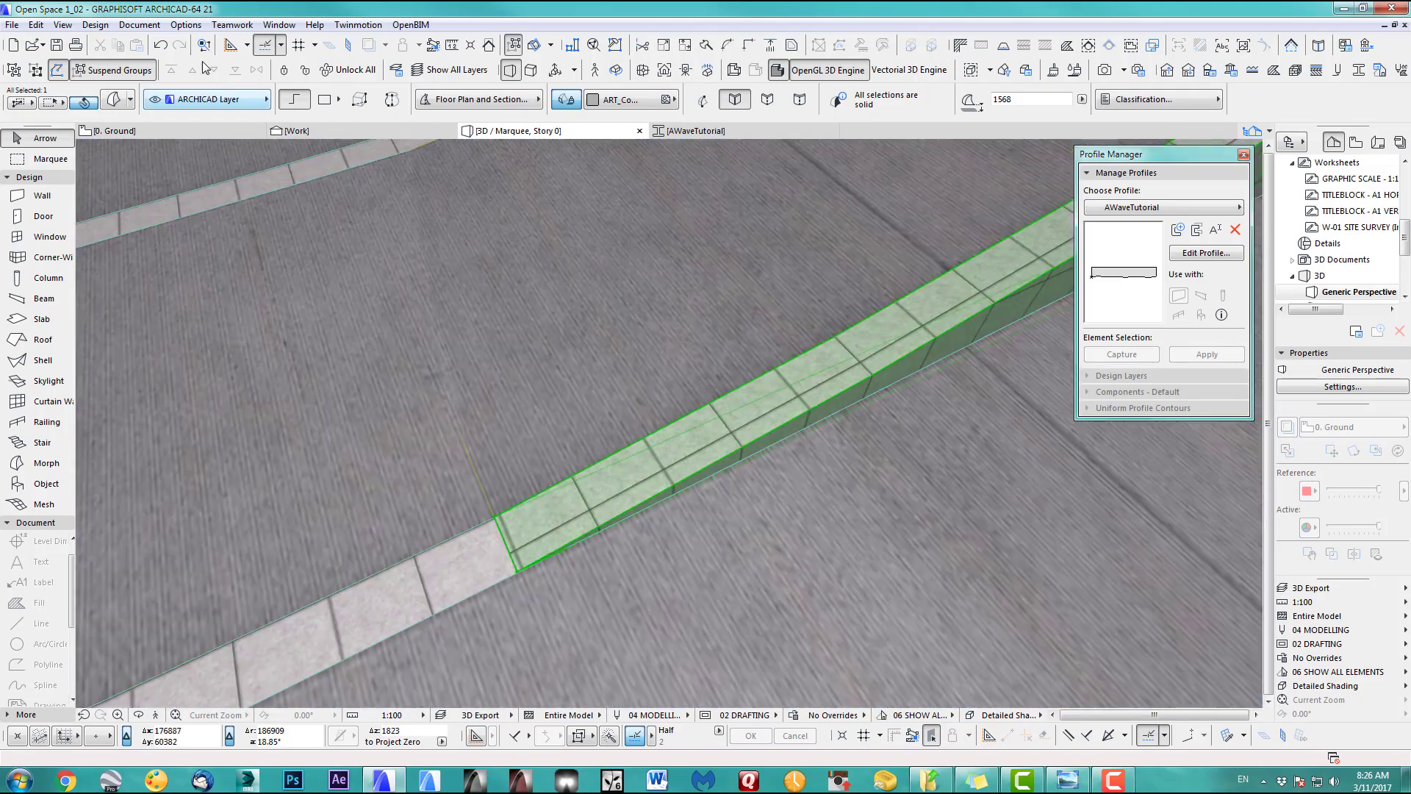
click(94, 24)
mouse_move(176, 160)
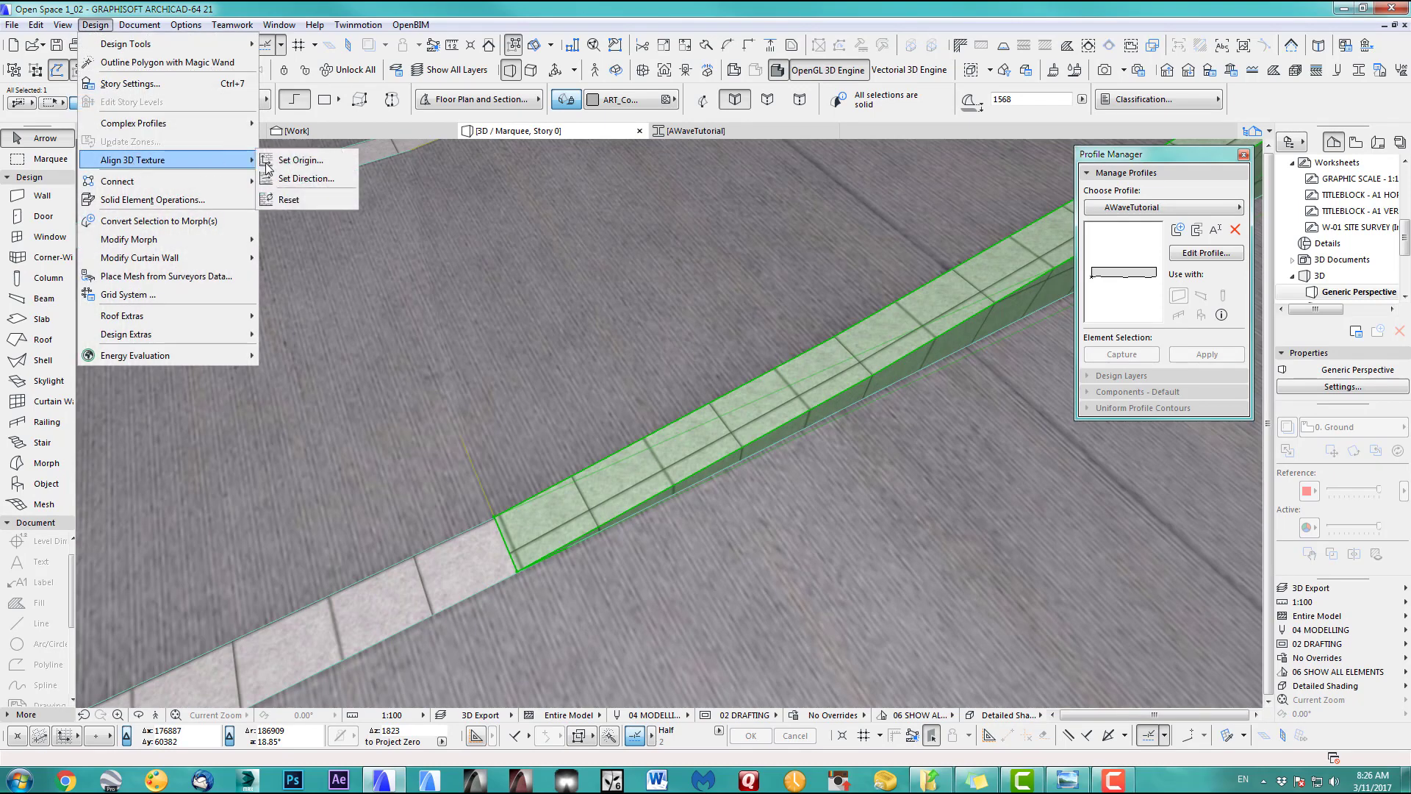
click(298, 161)
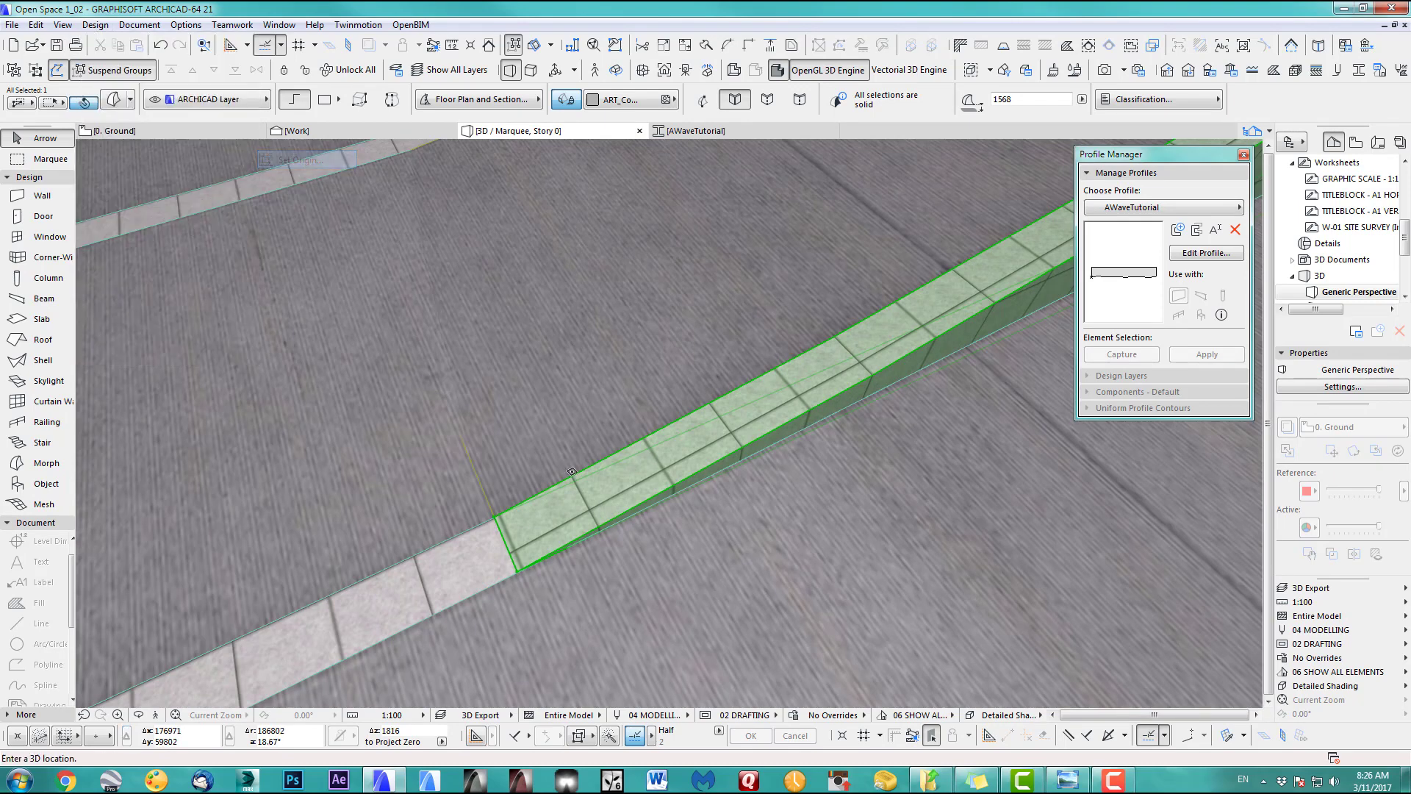
click(518, 570)
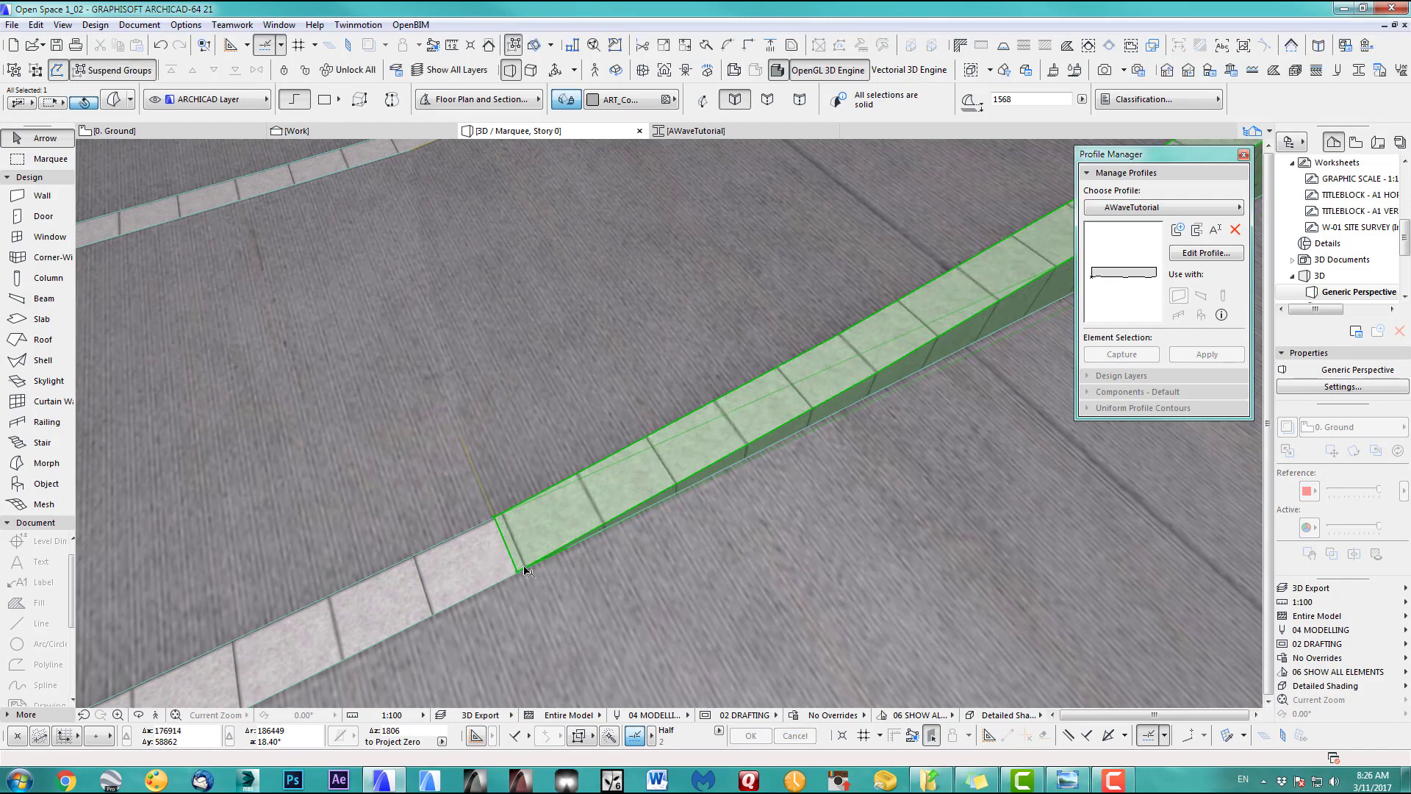
Give only the stripe morph's tall vertical side face the custom surface ART_Concrete3, then deselect the morph
scroll(642, 536, down, 3)
middle_drag(642, 536, 816, 466)
scroll(816, 466, down, 3)
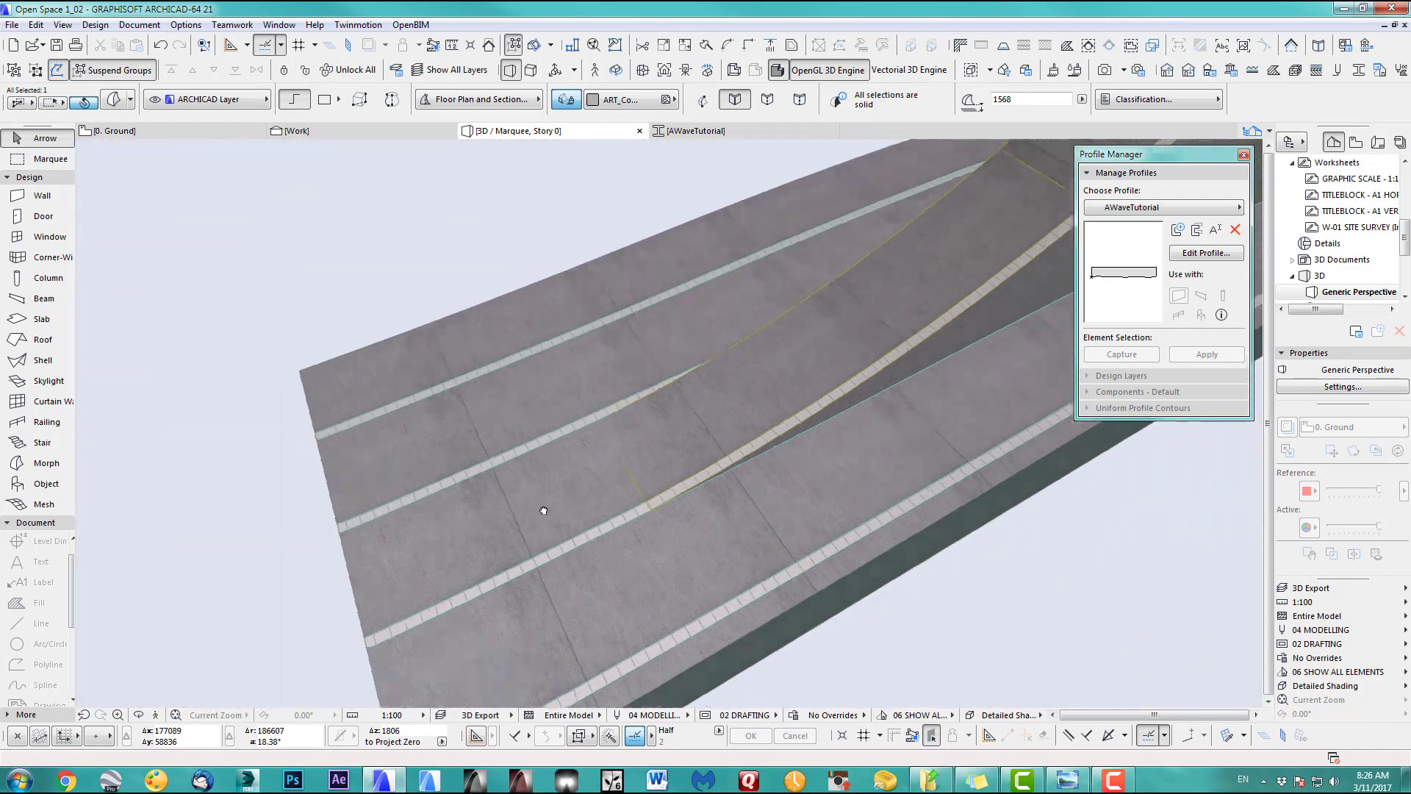
shift+middle_drag(542, 510, 636, 311)
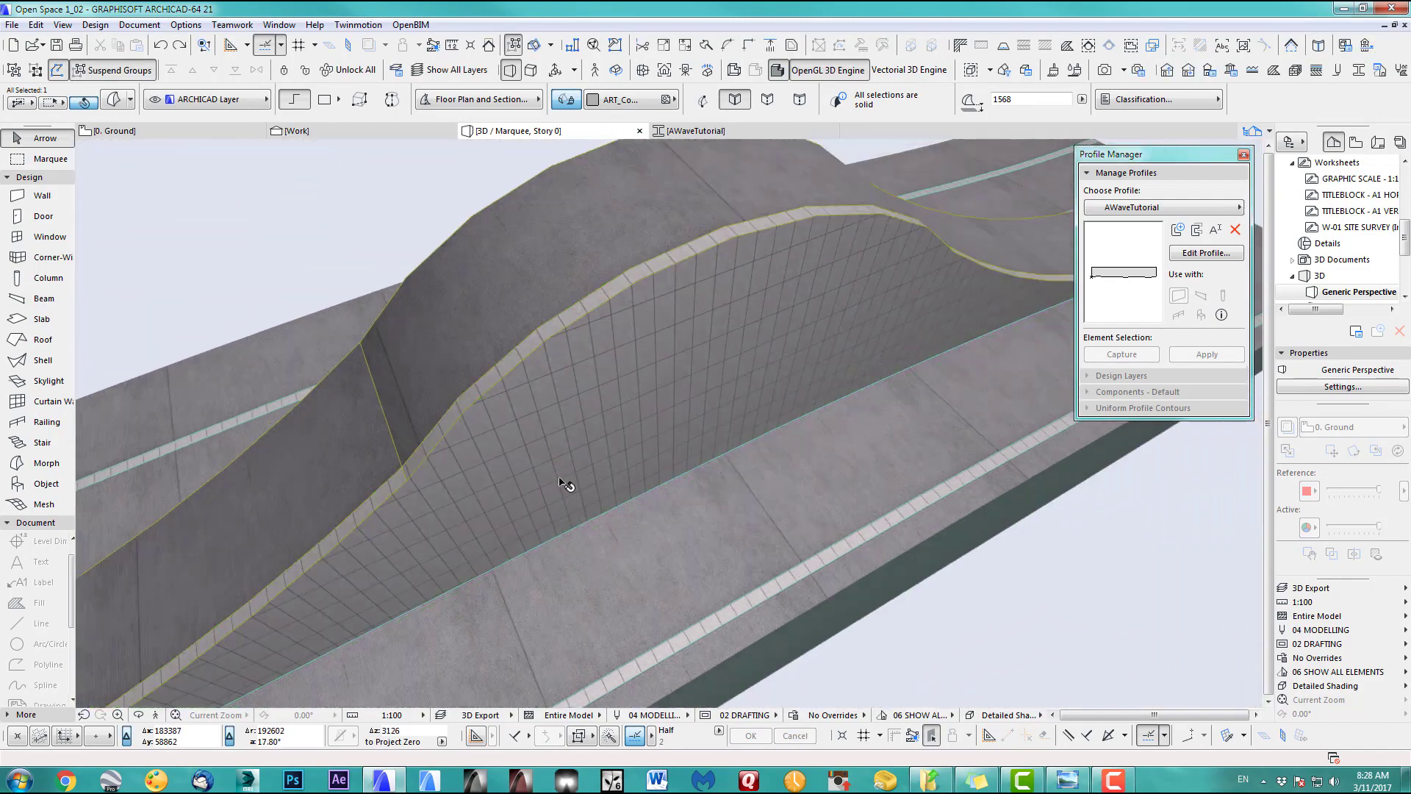
shift+middle_drag(566, 394, 684, 294)
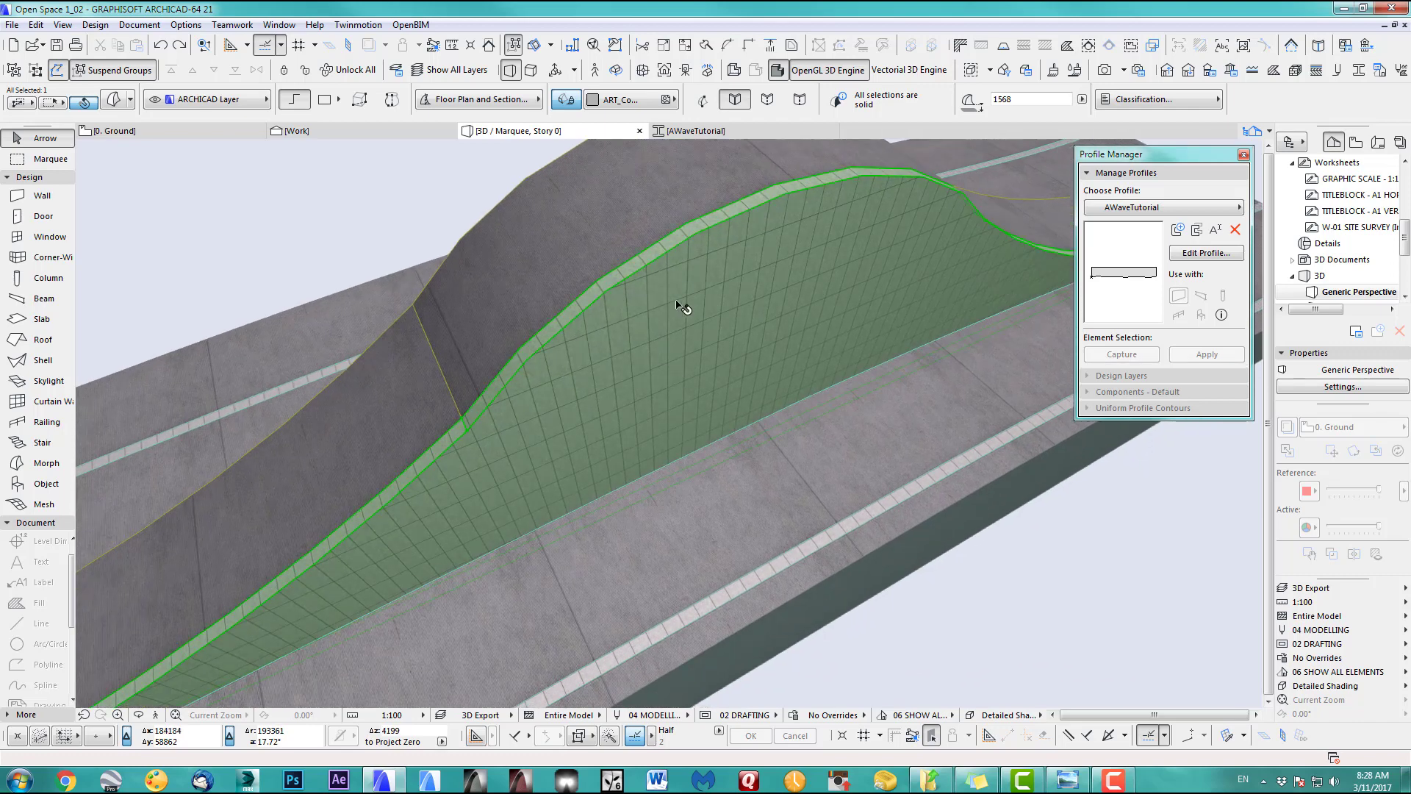
click(677, 302)
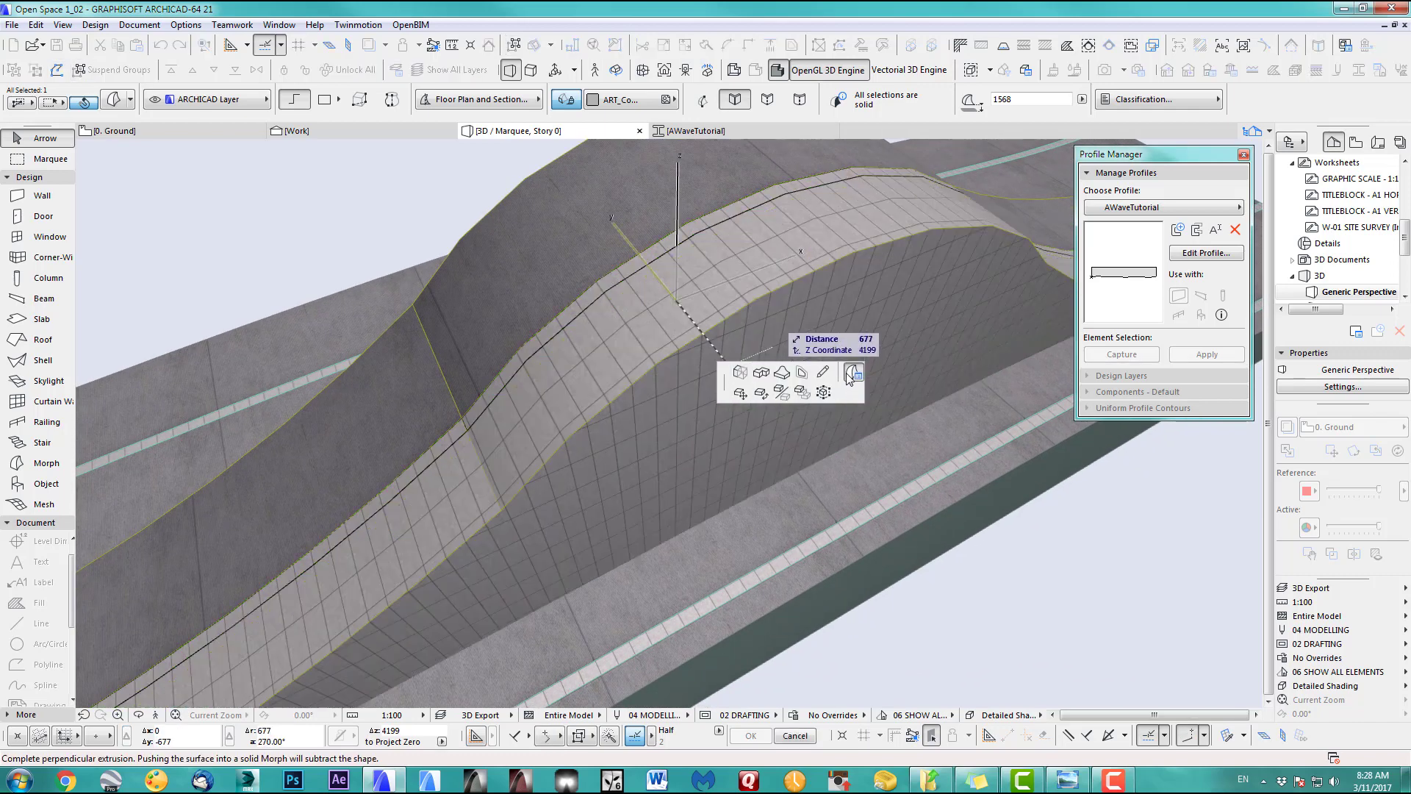
click(852, 373)
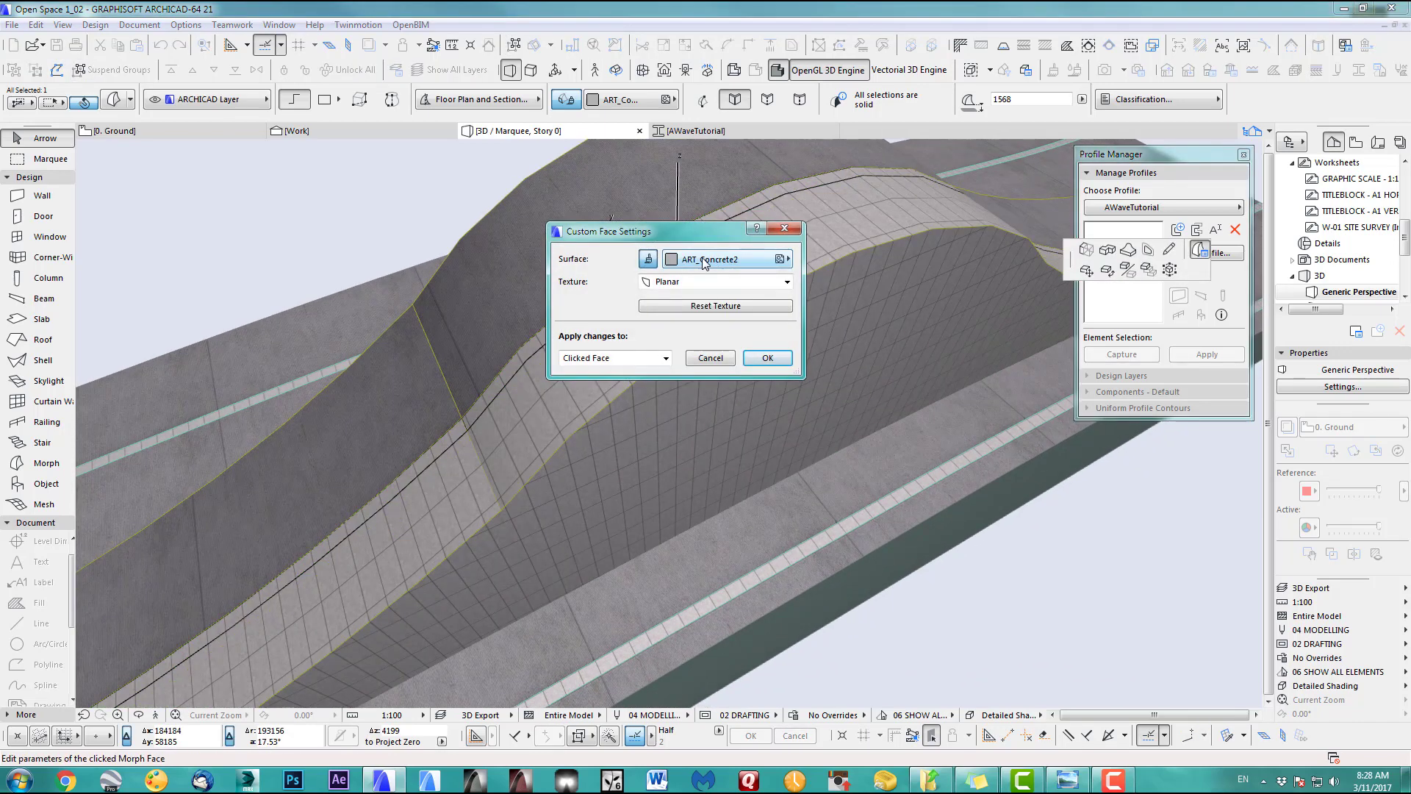
click(705, 263)
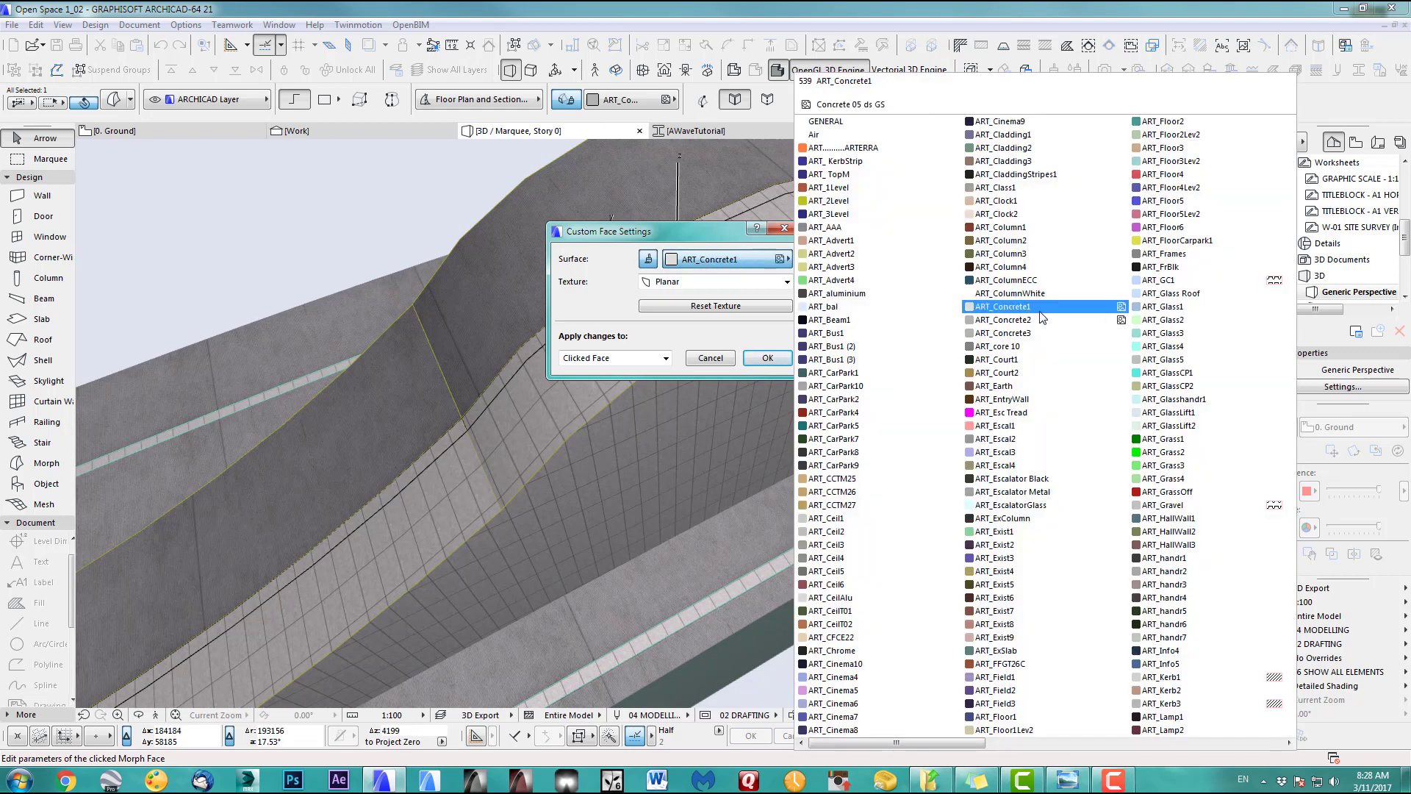
click(1029, 337)
click(767, 358)
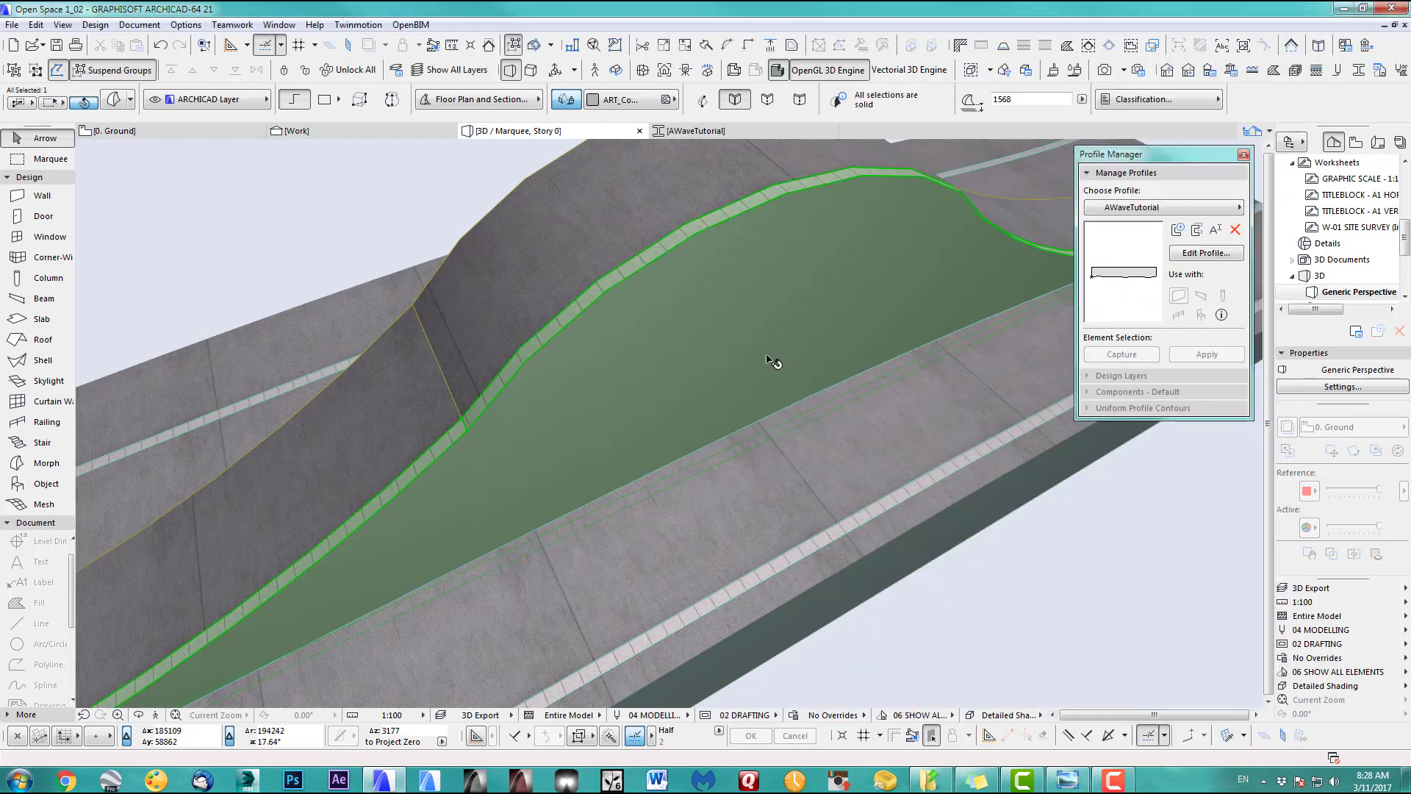
click(285, 234)
In the ground floor plan, place a copy of both mound morphs on the strip directly above, shifted toward the left
scroll(693, 453, down, 3)
middle_drag(640, 463, 677, 418)
scroll(677, 417, down, 3)
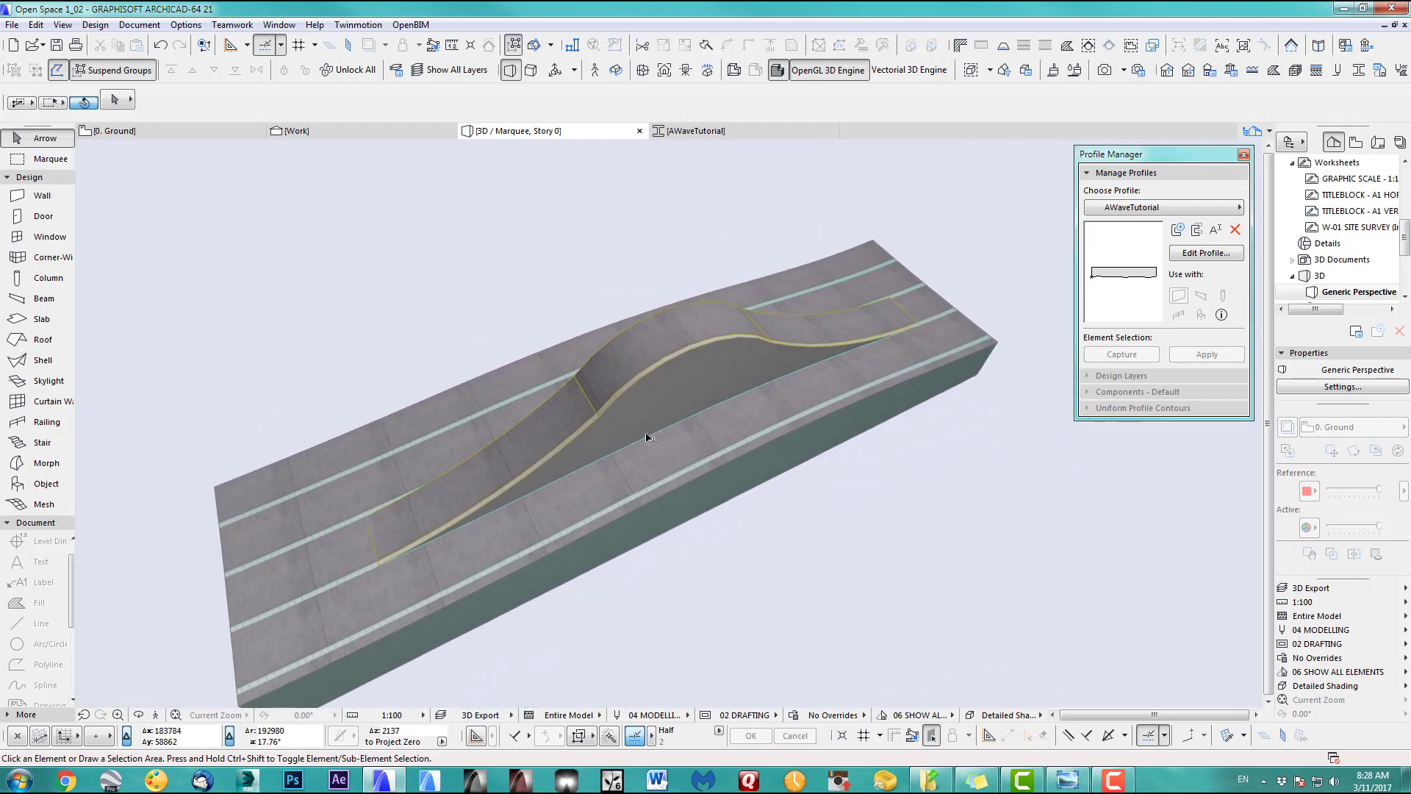
key(F2)
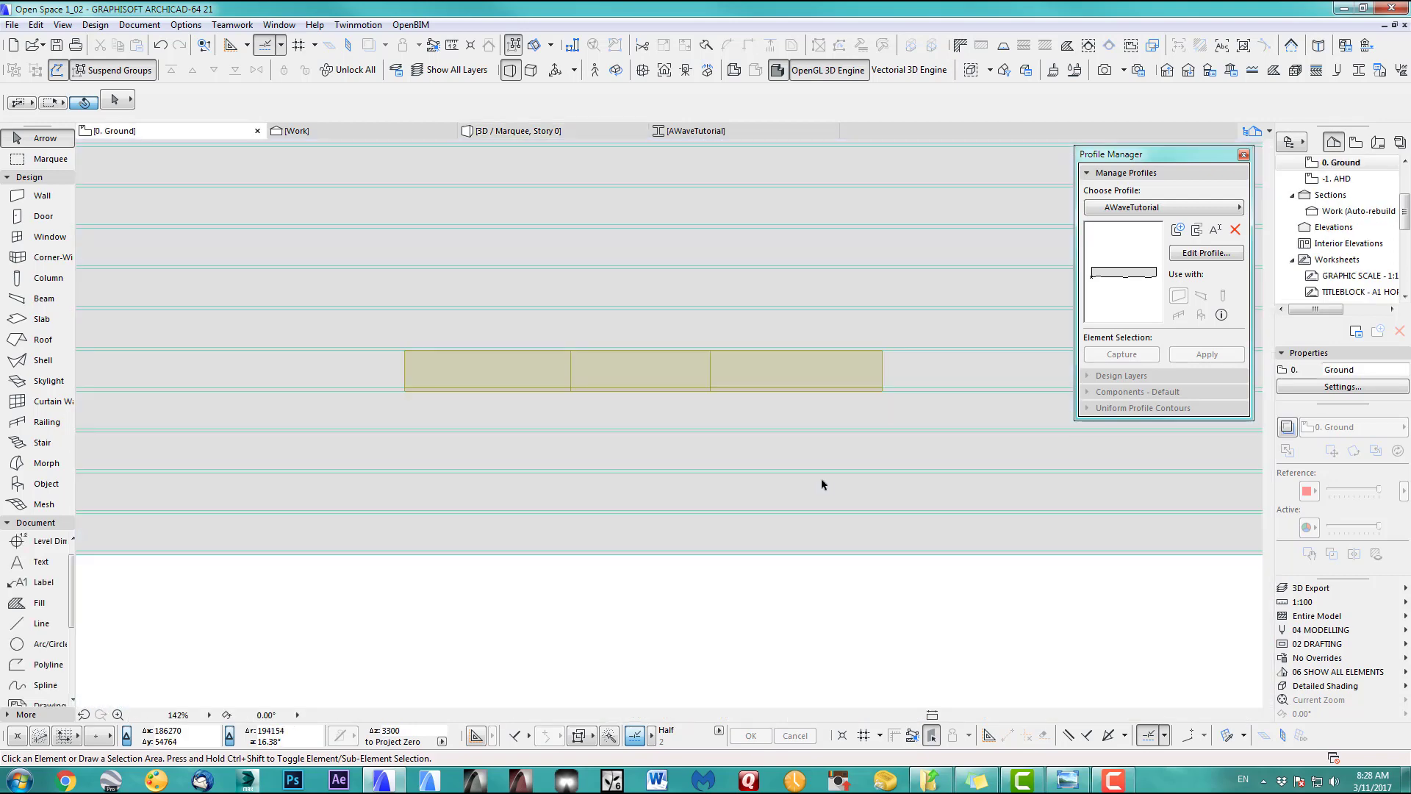
scroll(757, 375, up, 6)
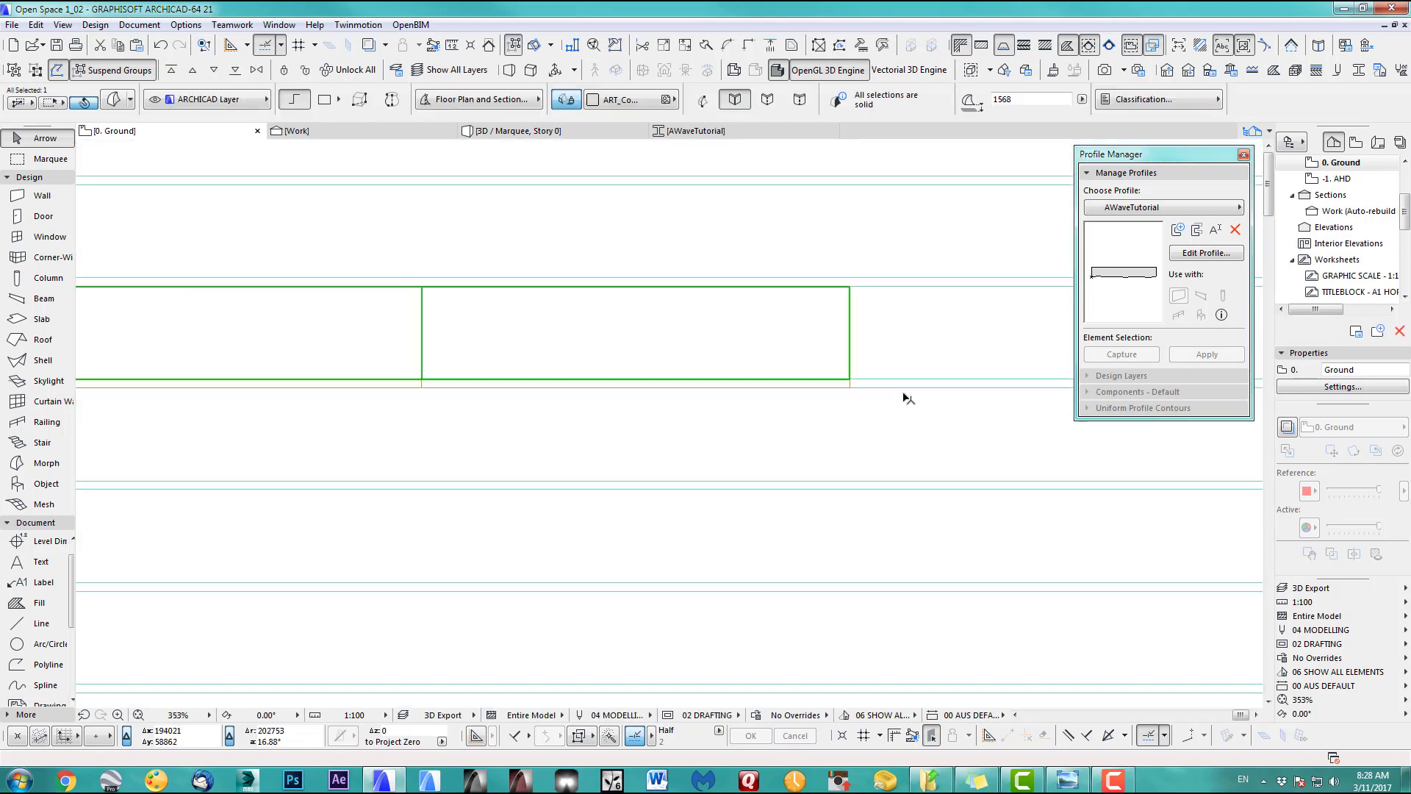
scroll(631, 459, down, 5)
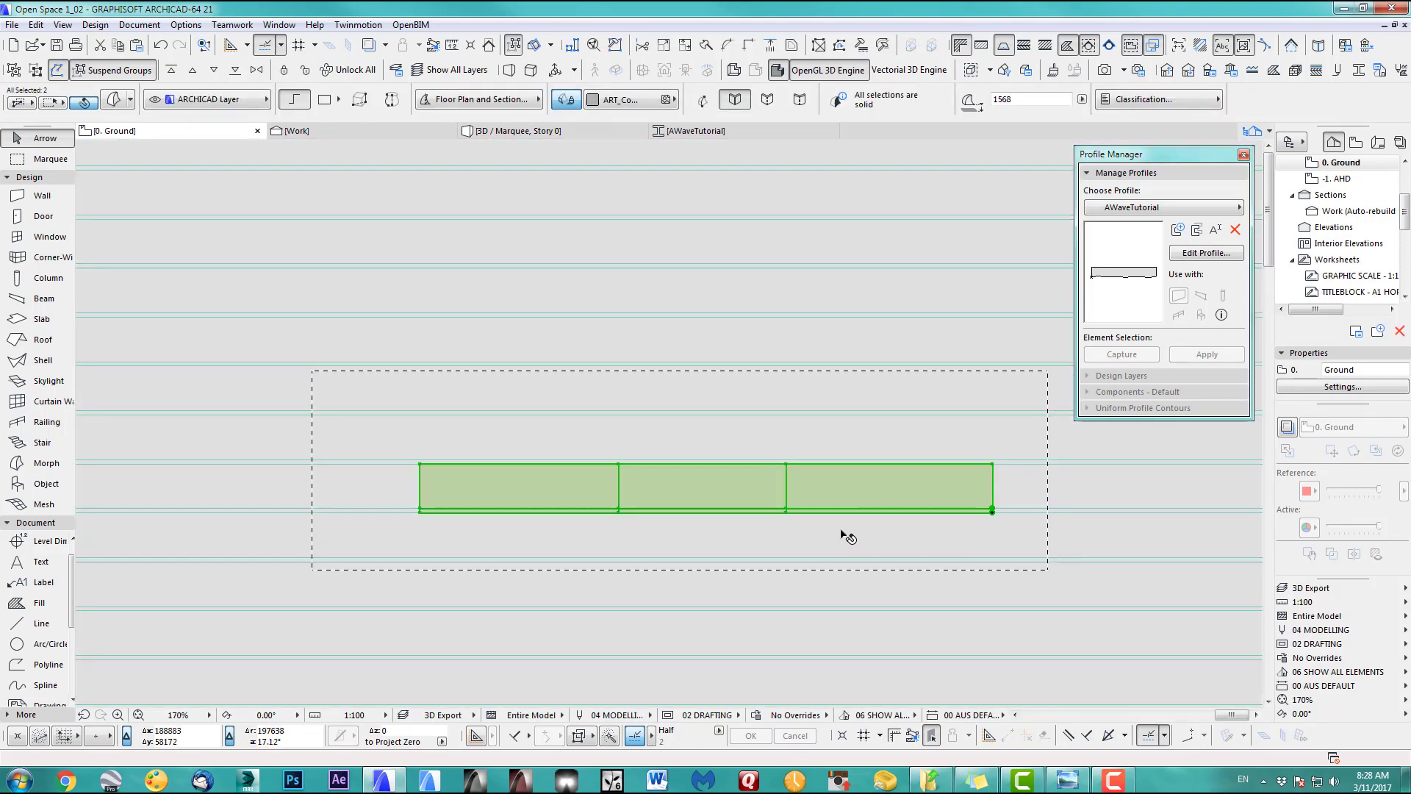
key(ctrl+d)
key(ctrl)
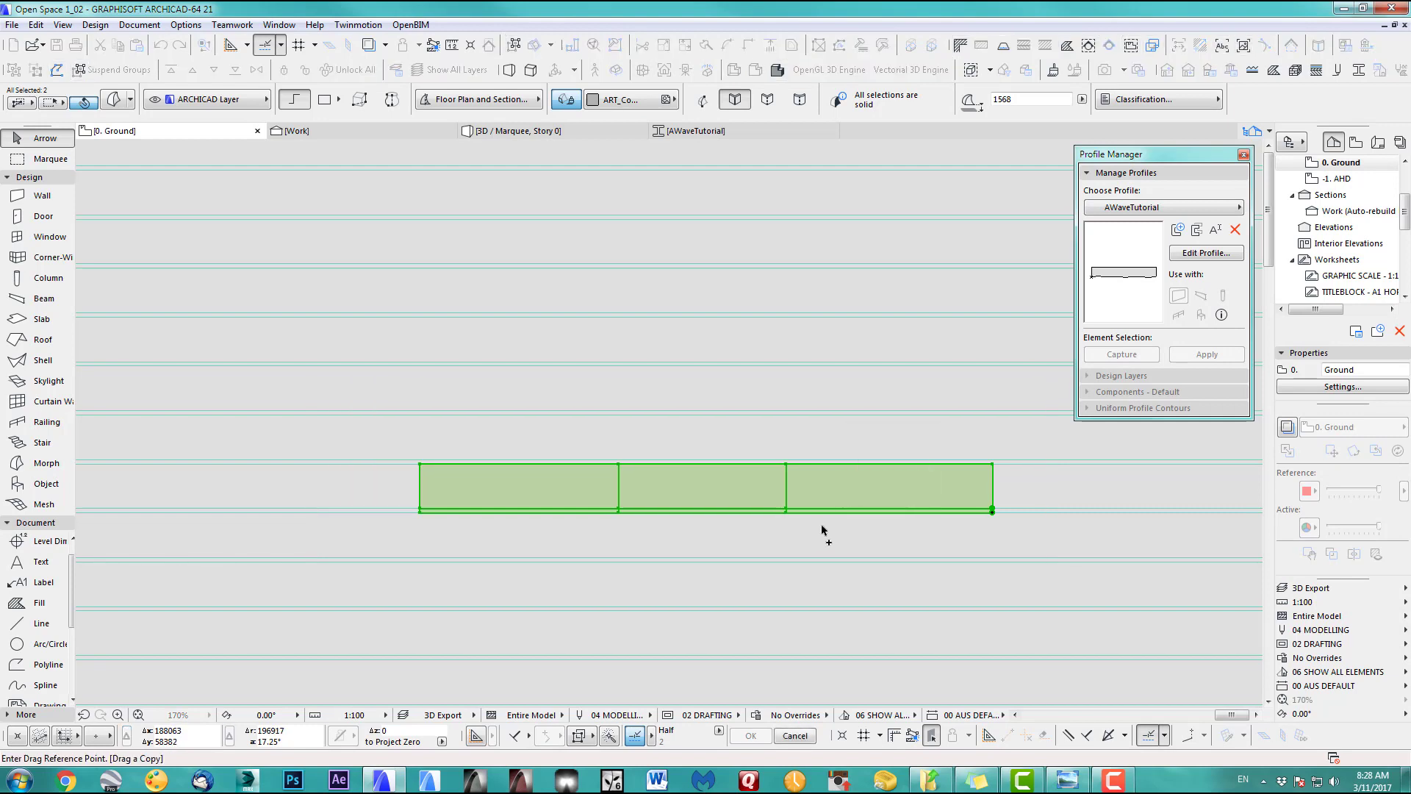
click(992, 508)
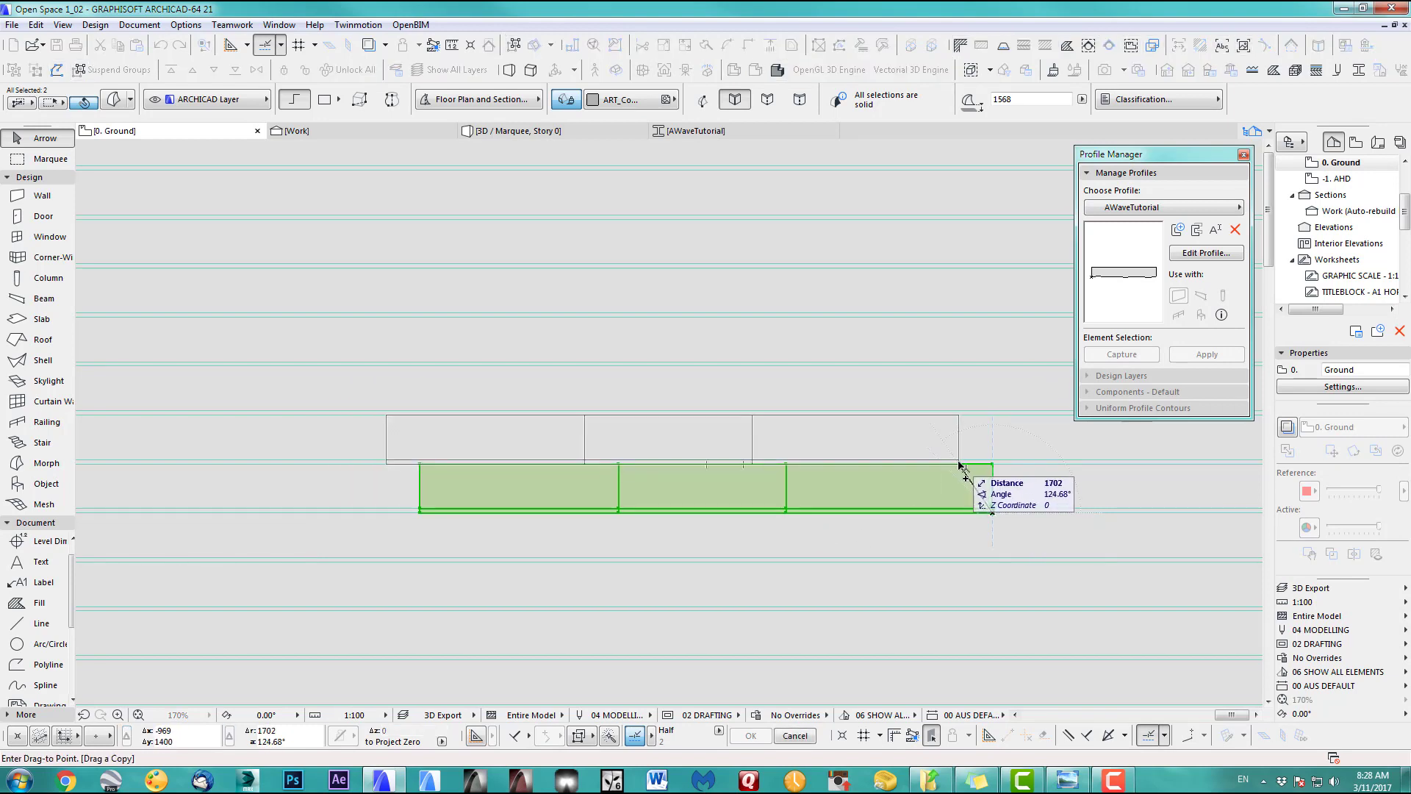
click(934, 463)
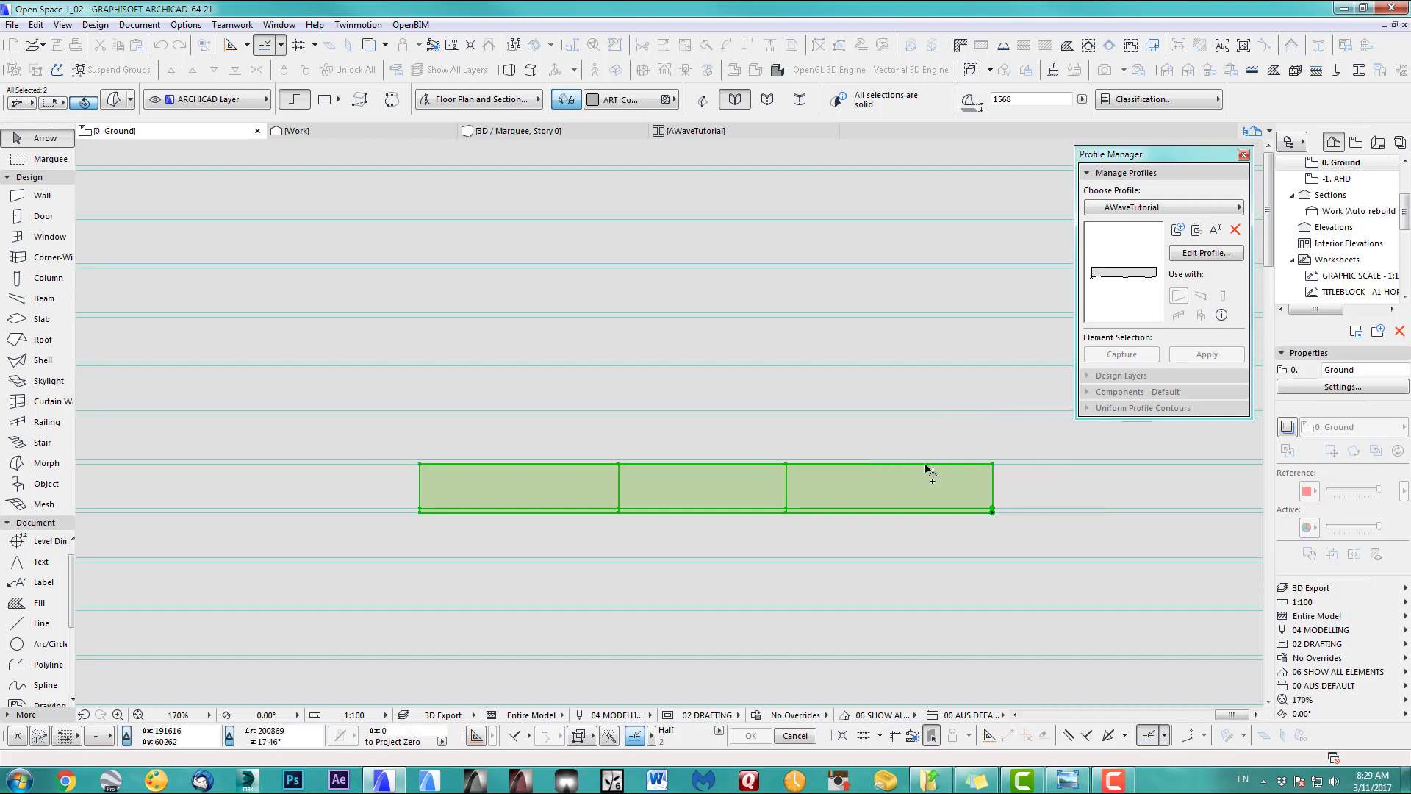
click(542, 286)
key(Escape)
key(Escape)
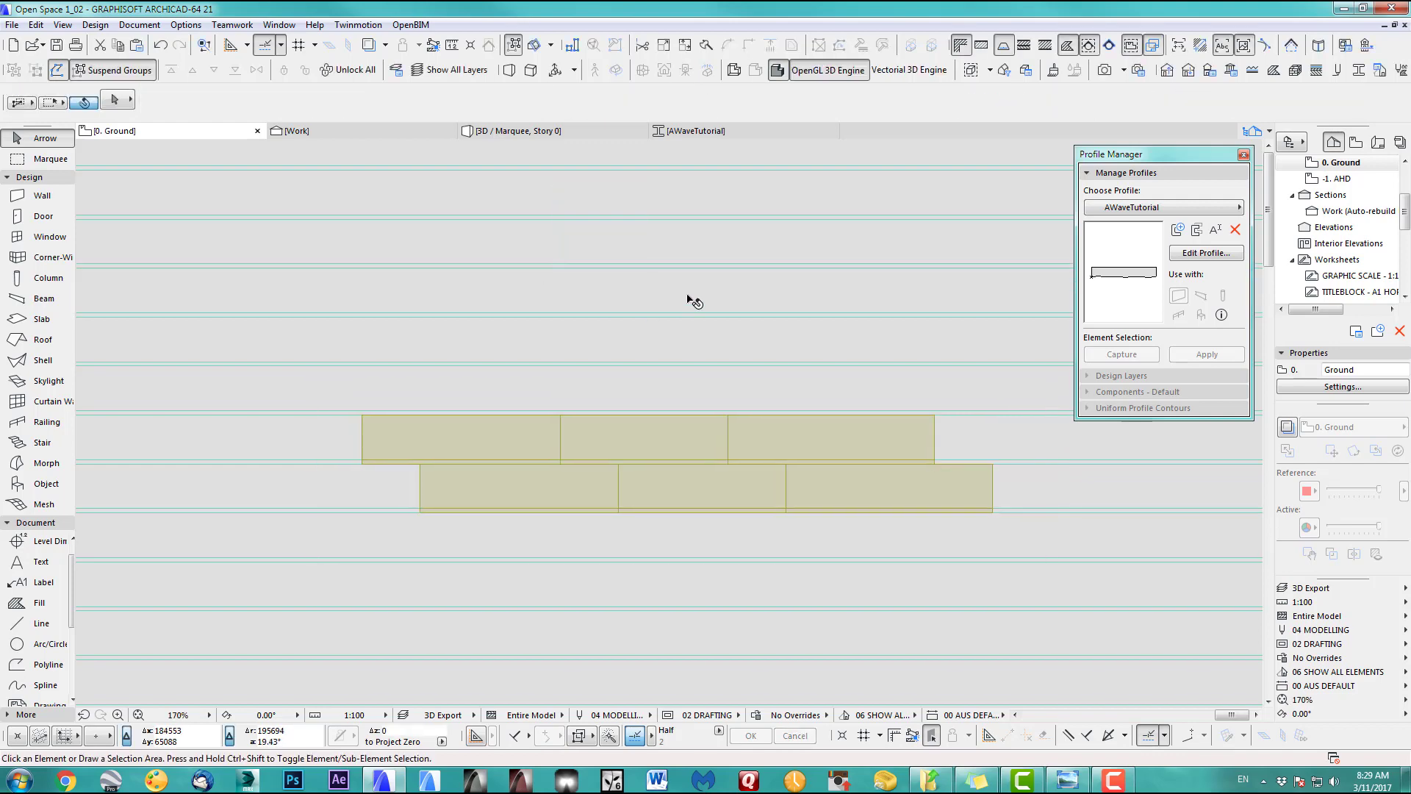
In 3D, select the wide mound morph from its opposite side and start editing its exposed side face
key(F3)
scroll(667, 416, down, 2)
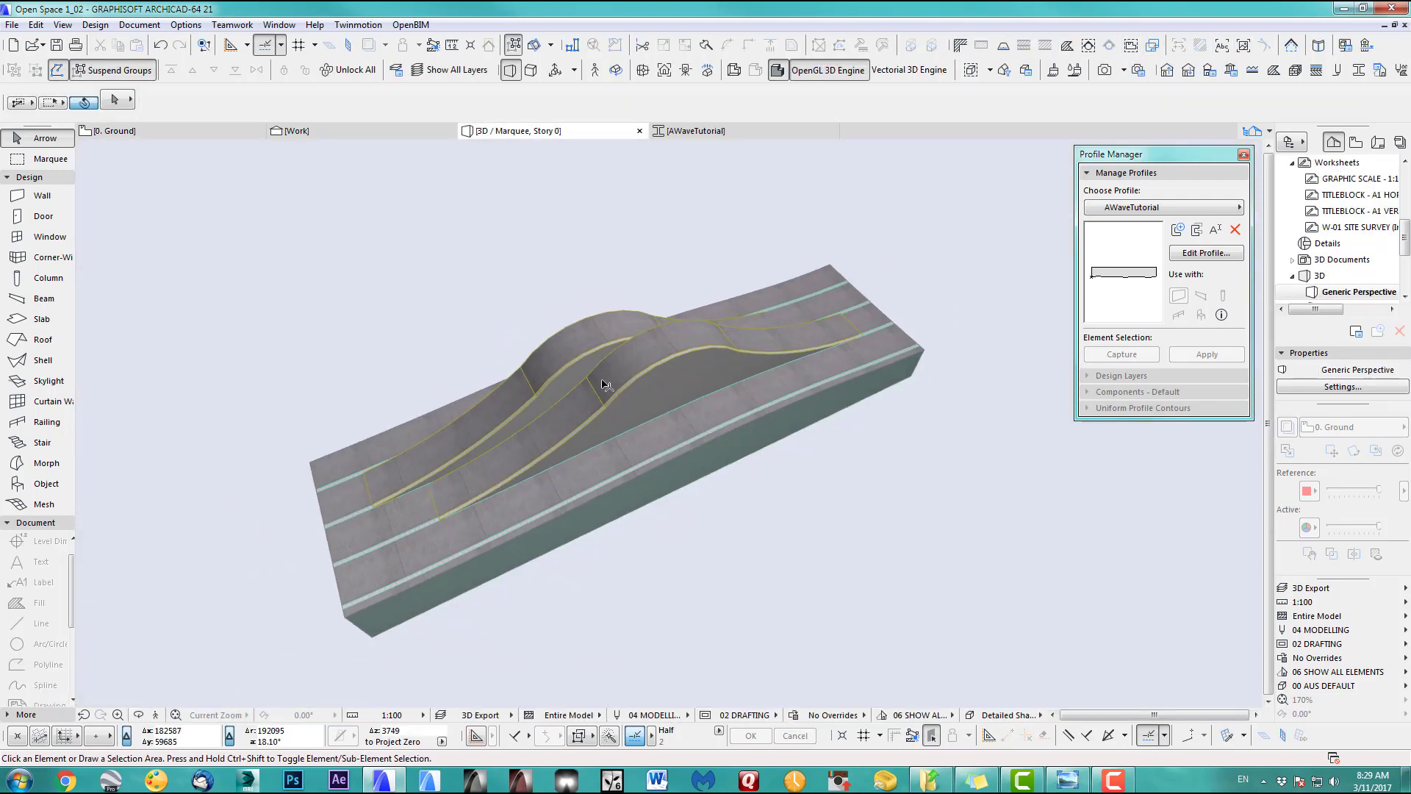
scroll(603, 381, up, 2)
shift+middle_drag(562, 406, 689, 452)
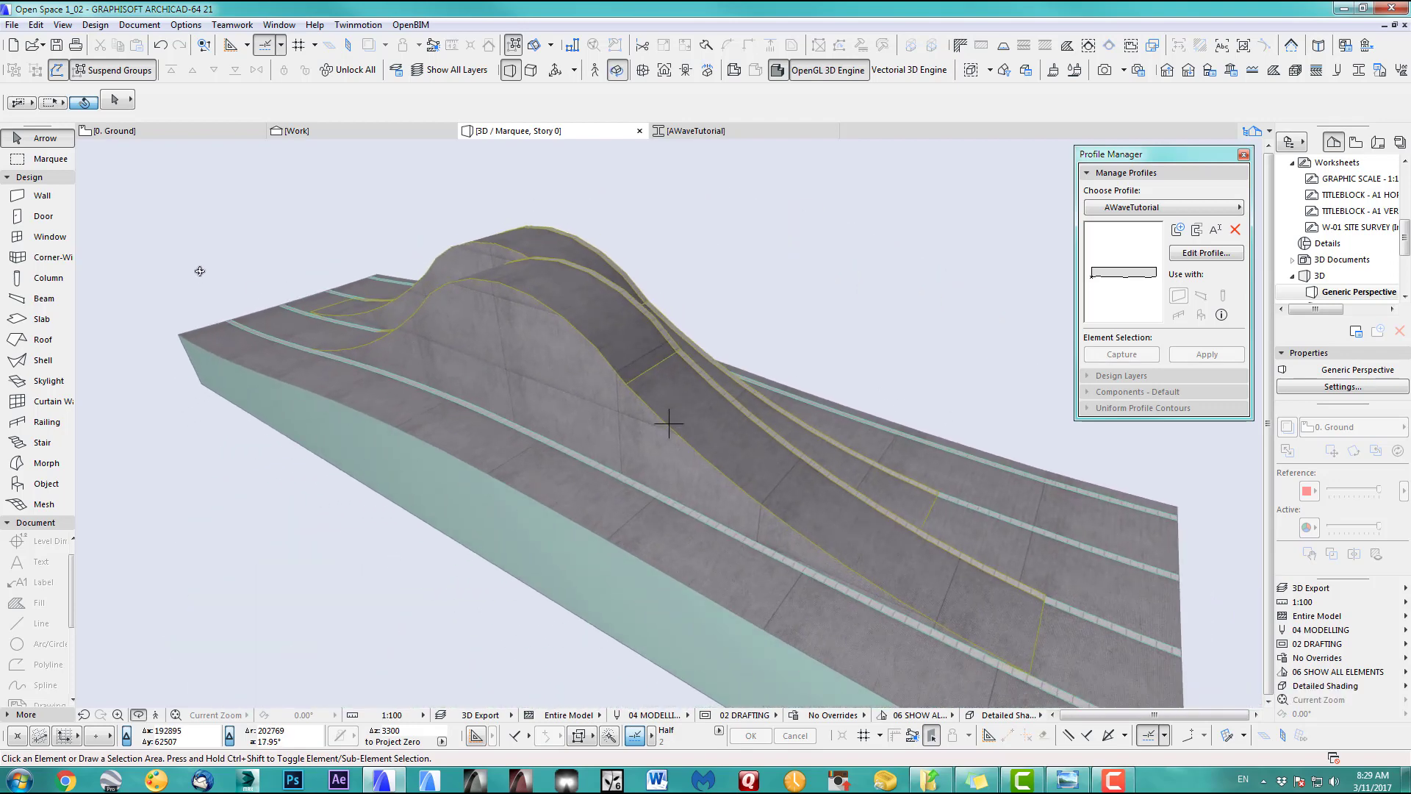
click(512, 307)
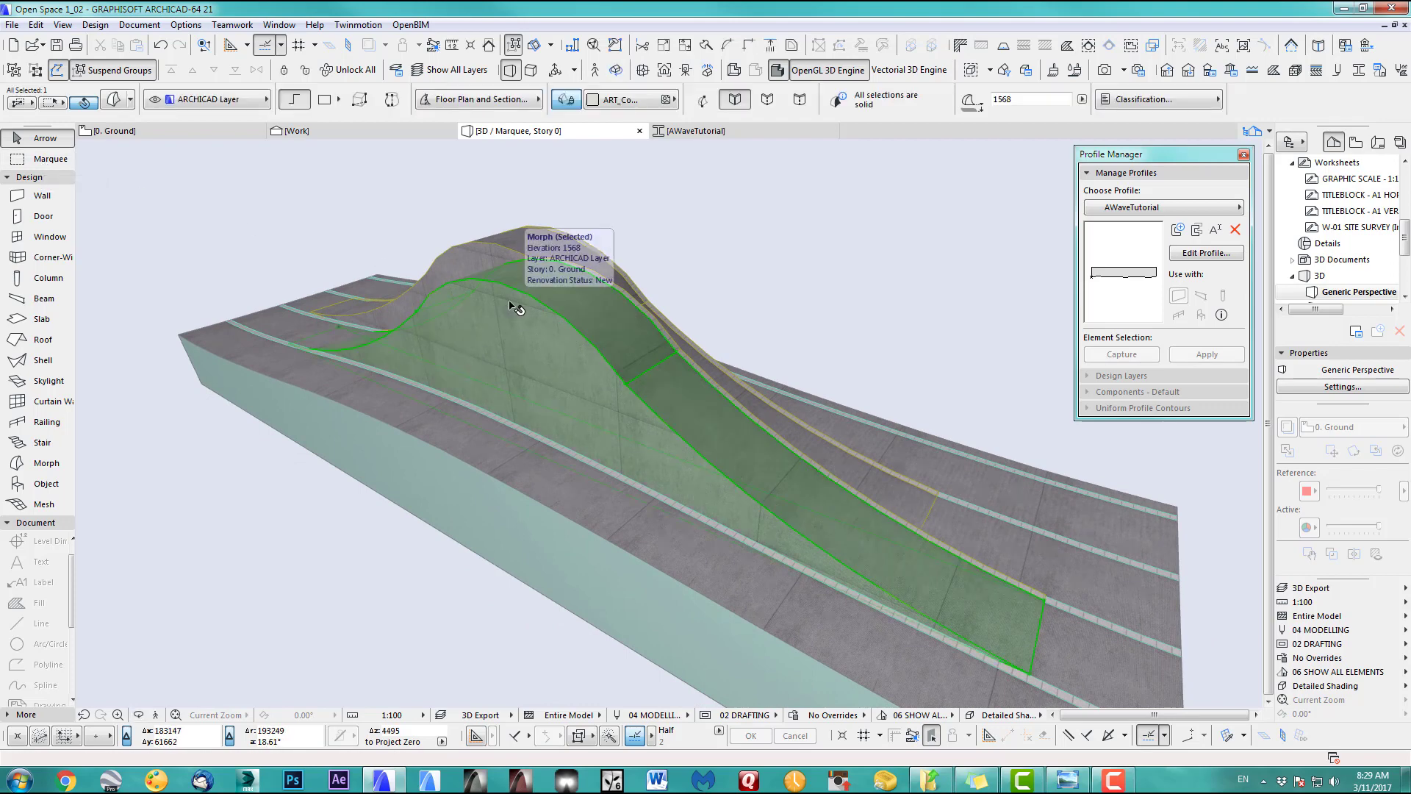
click(44, 468)
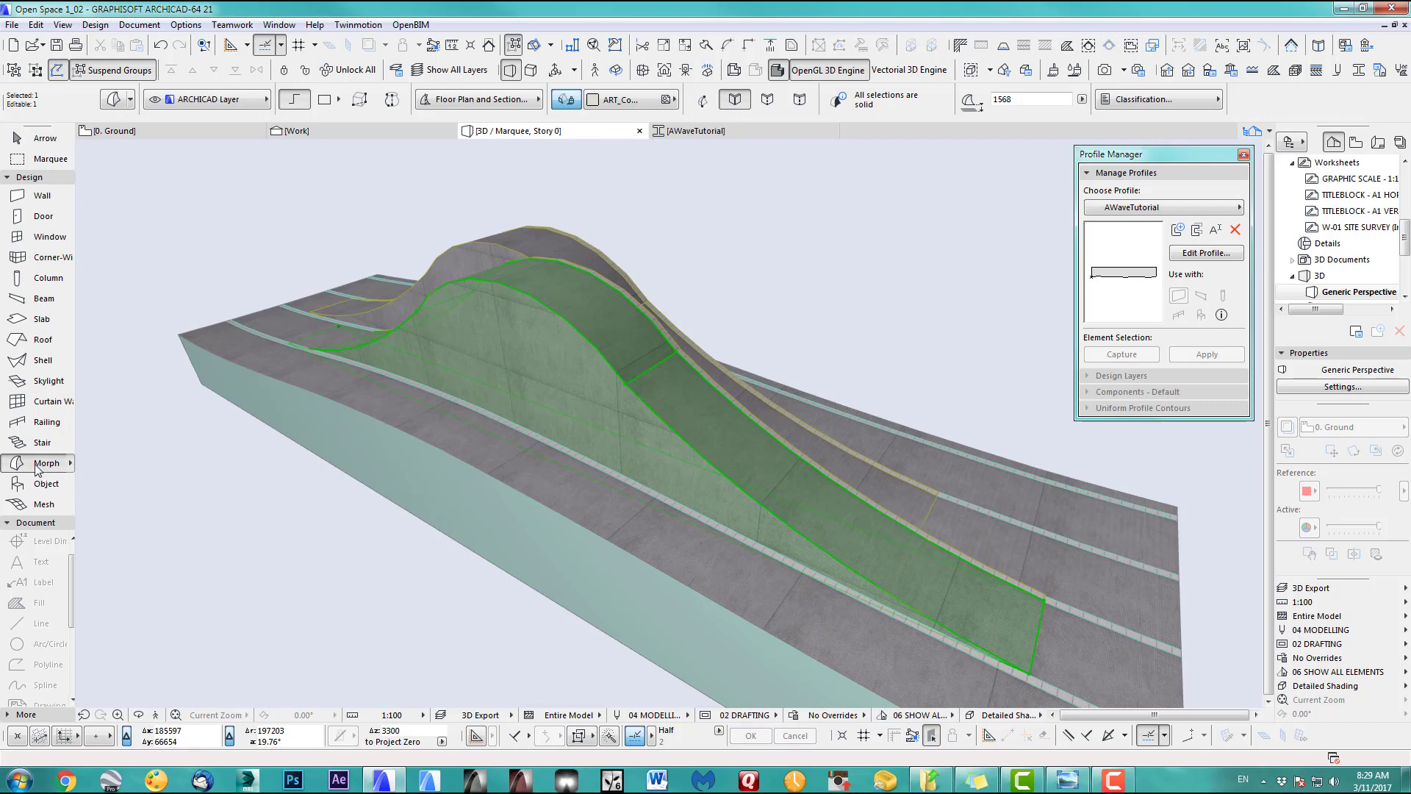
right_click(518, 334)
click(672, 226)
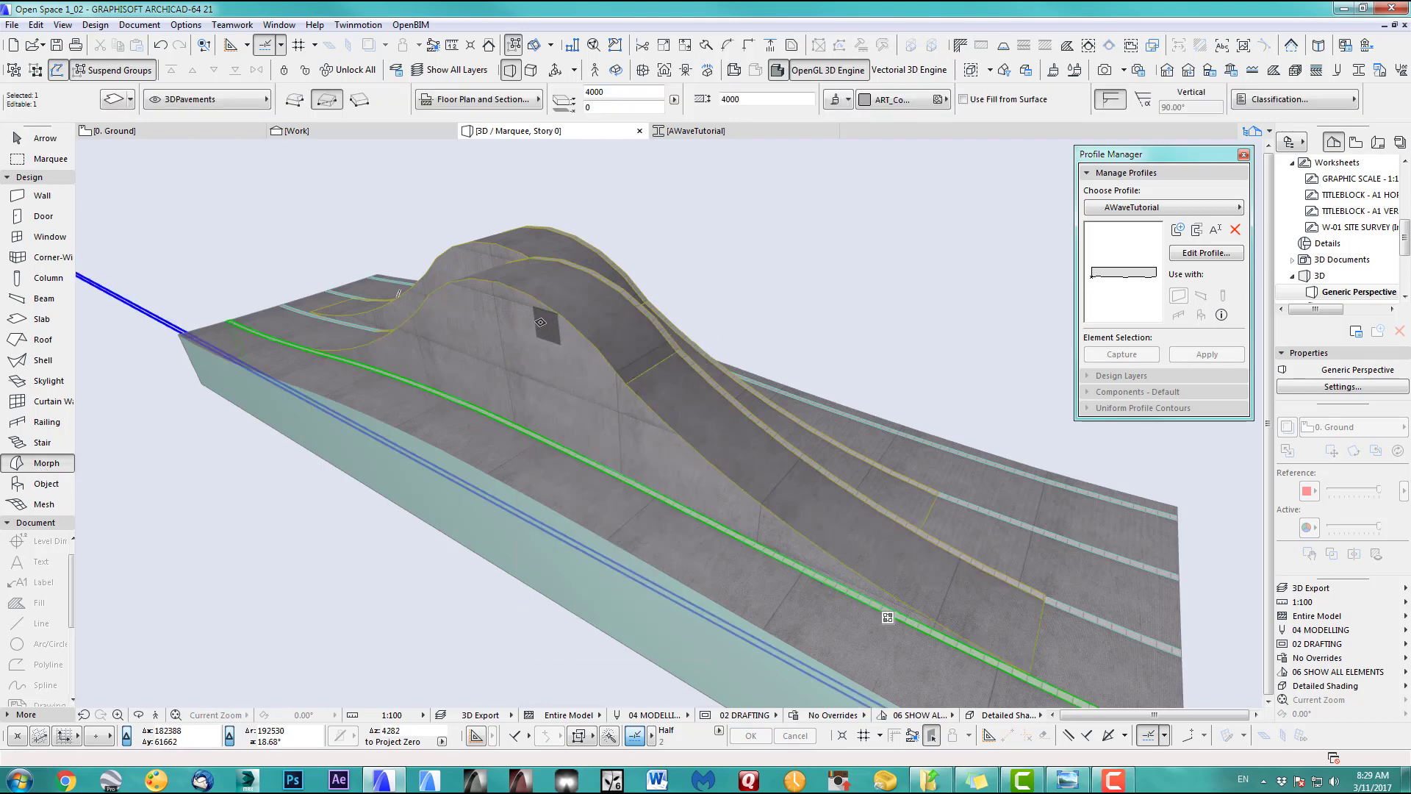
Lower the top of the front wave-shaped paving morph by 400 by stretching its bounding box
click(38, 139)
click(217, 188)
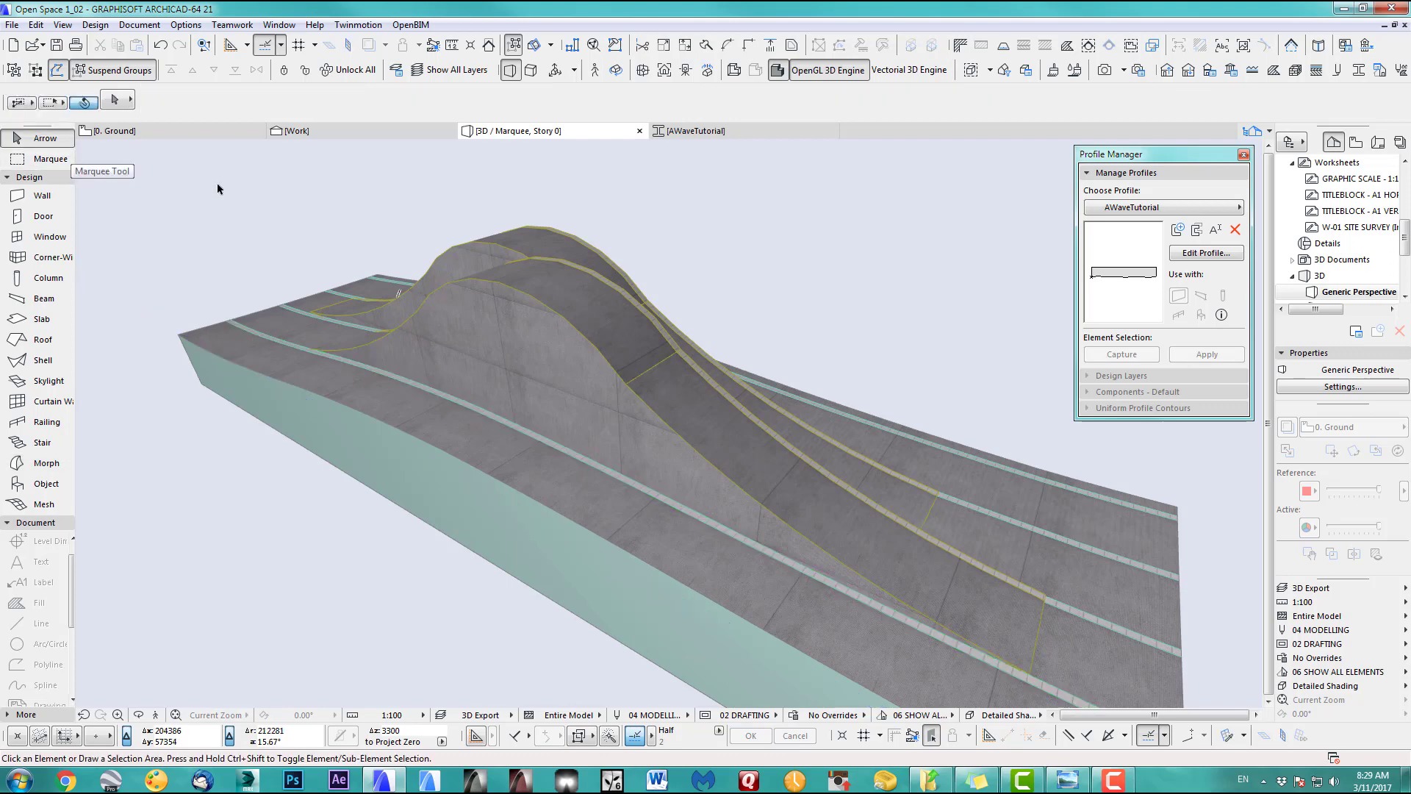
click(507, 328)
click(64, 468)
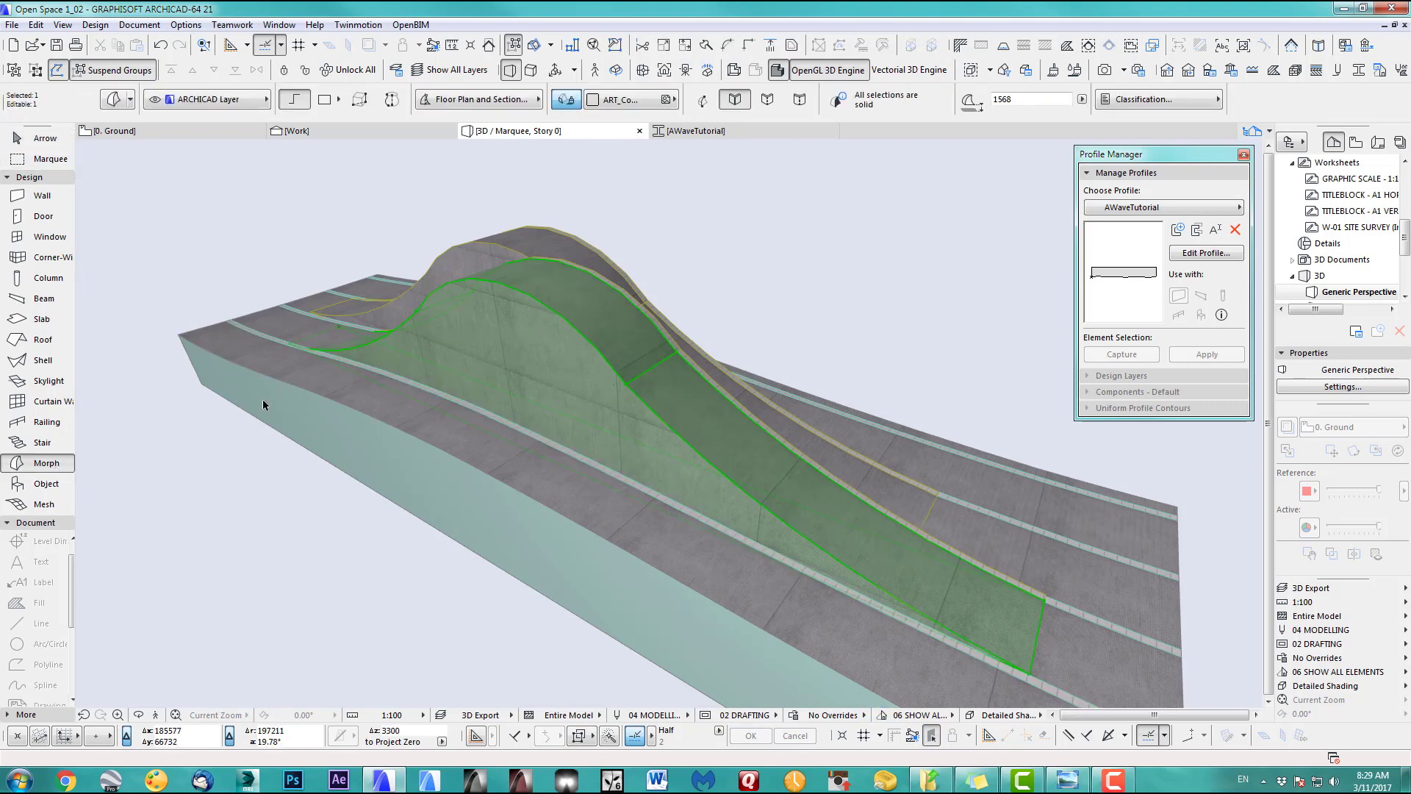
click(541, 326)
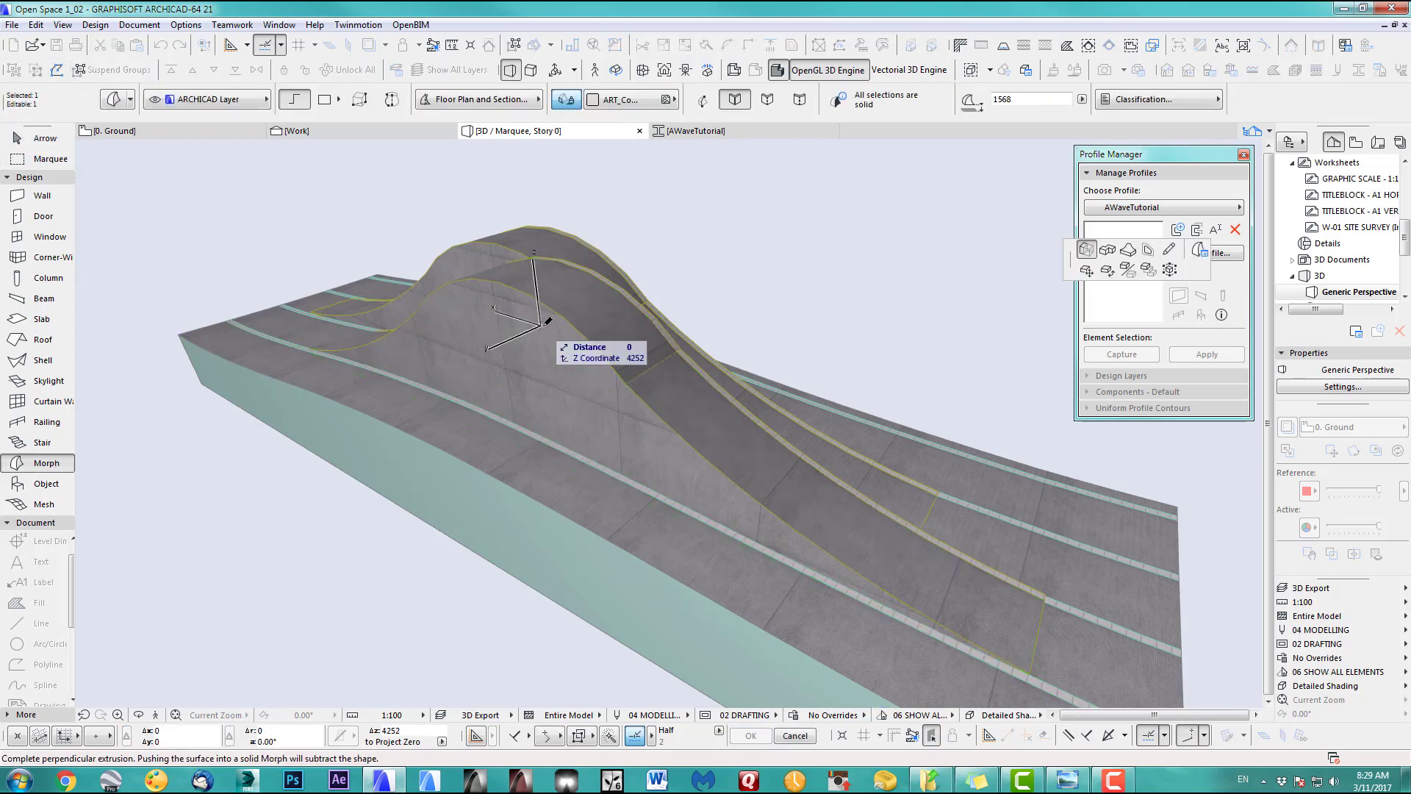
click(1170, 270)
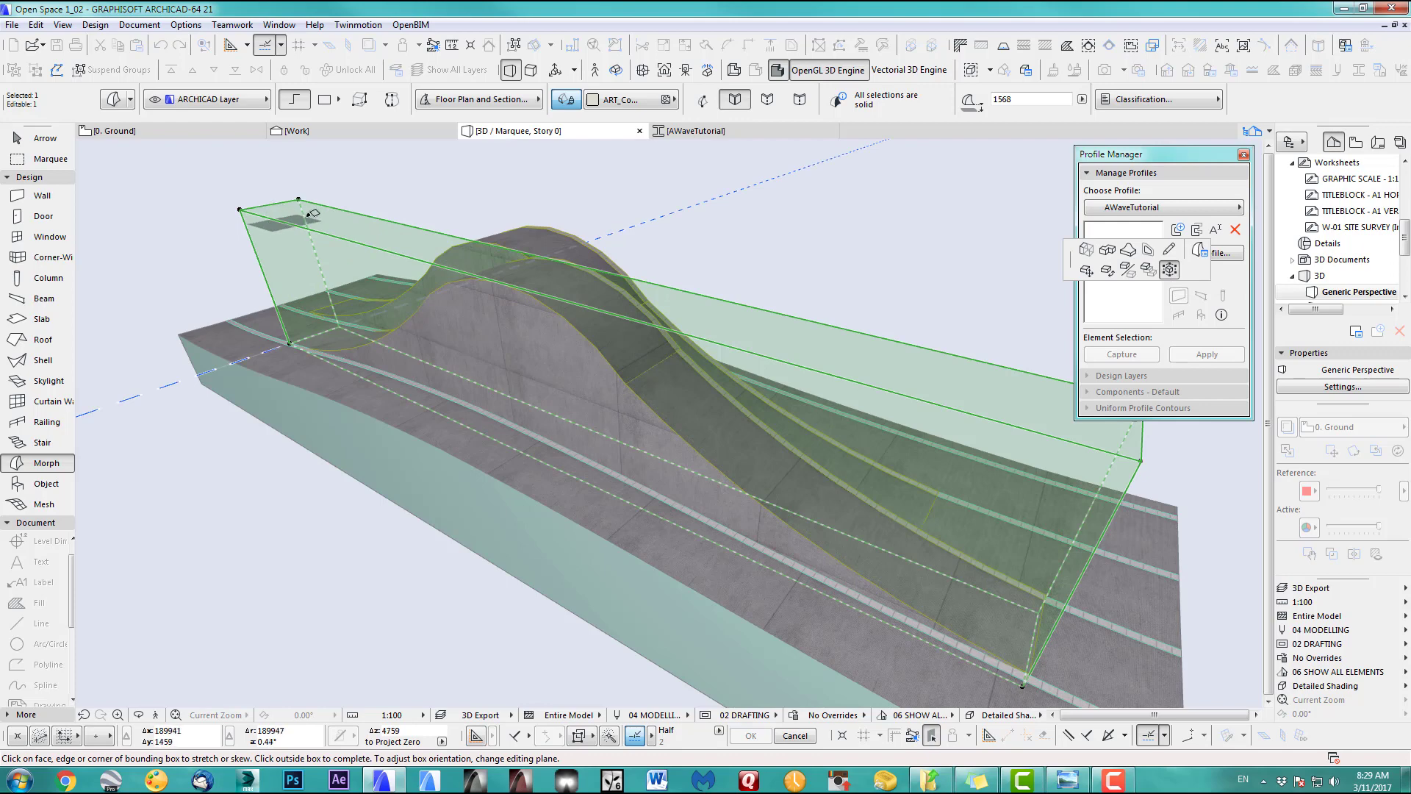
click(883, 362)
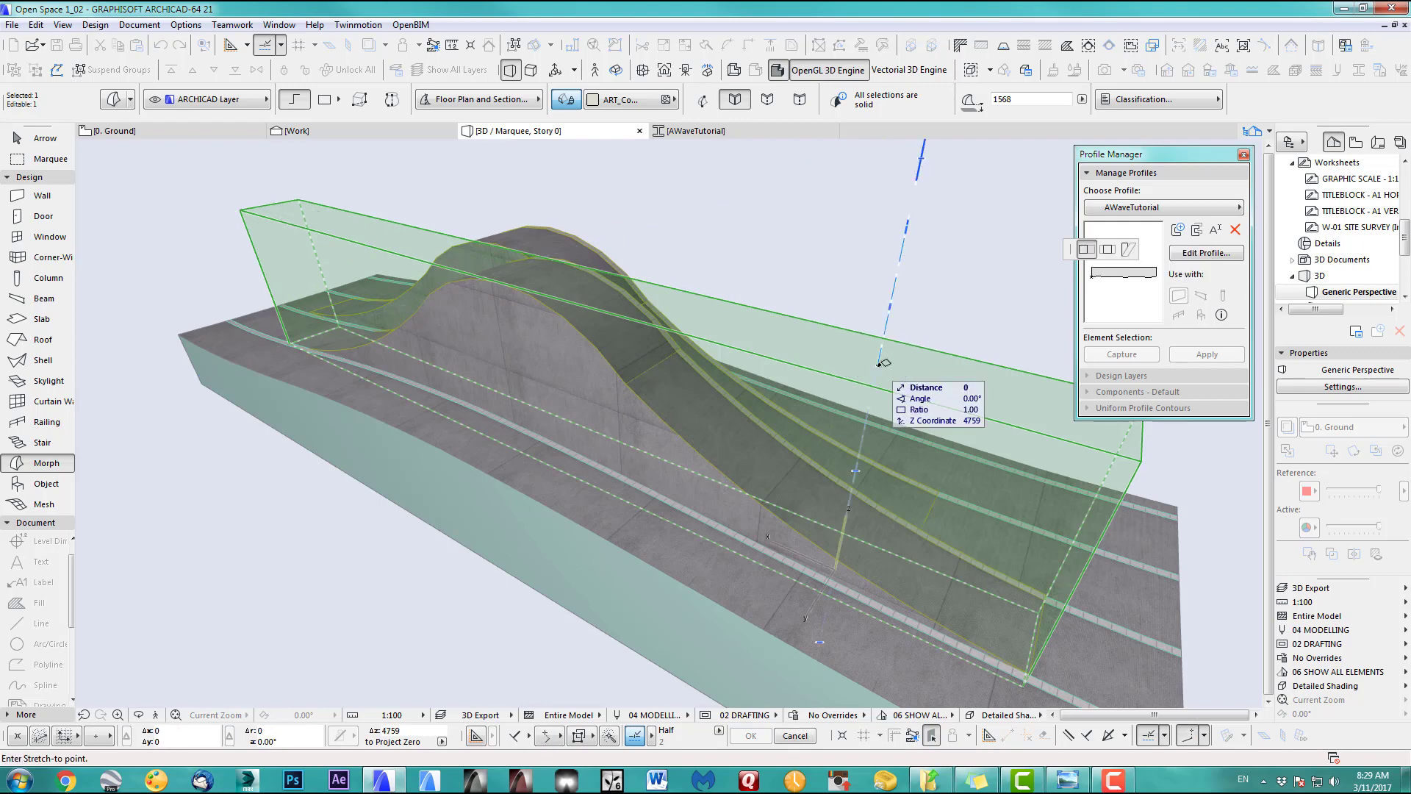
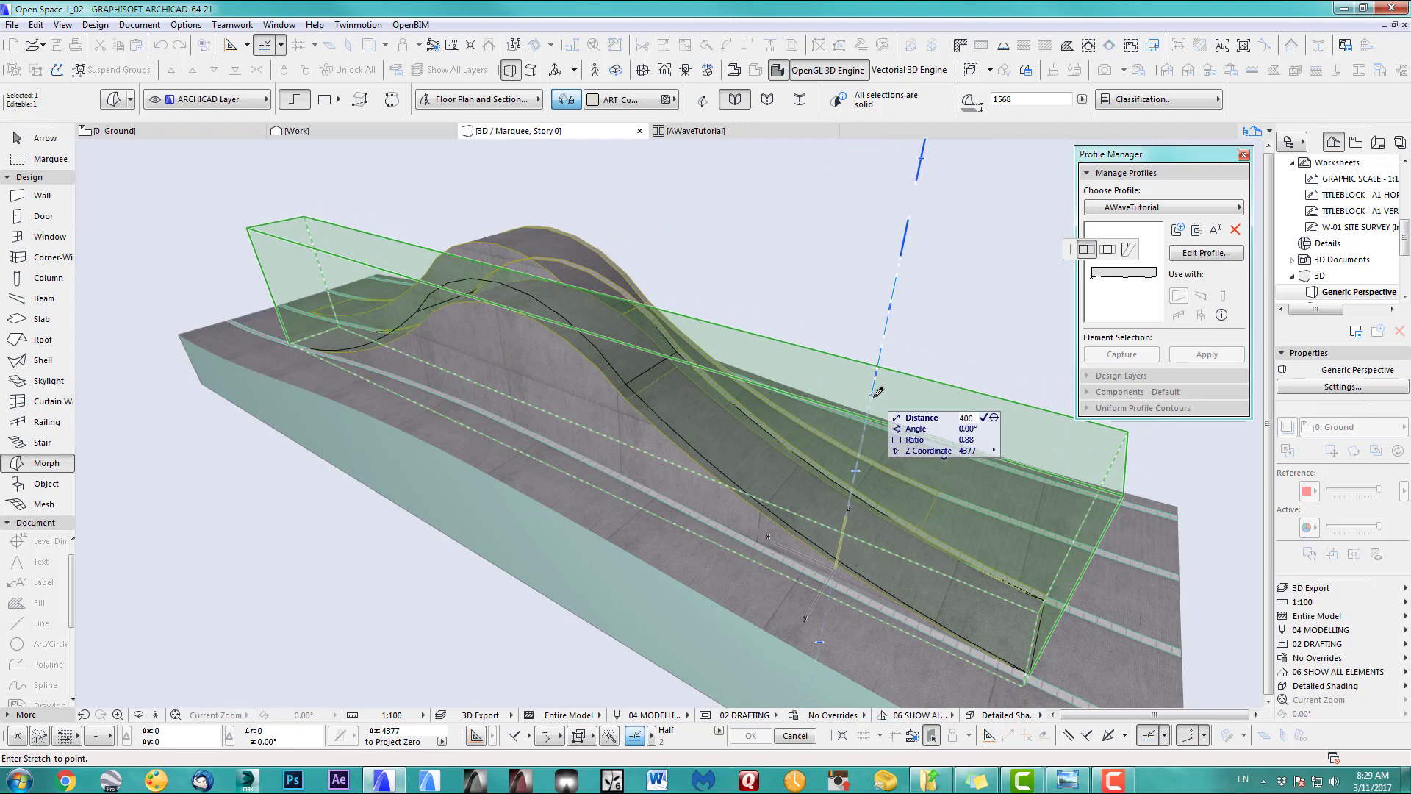
key(Return)
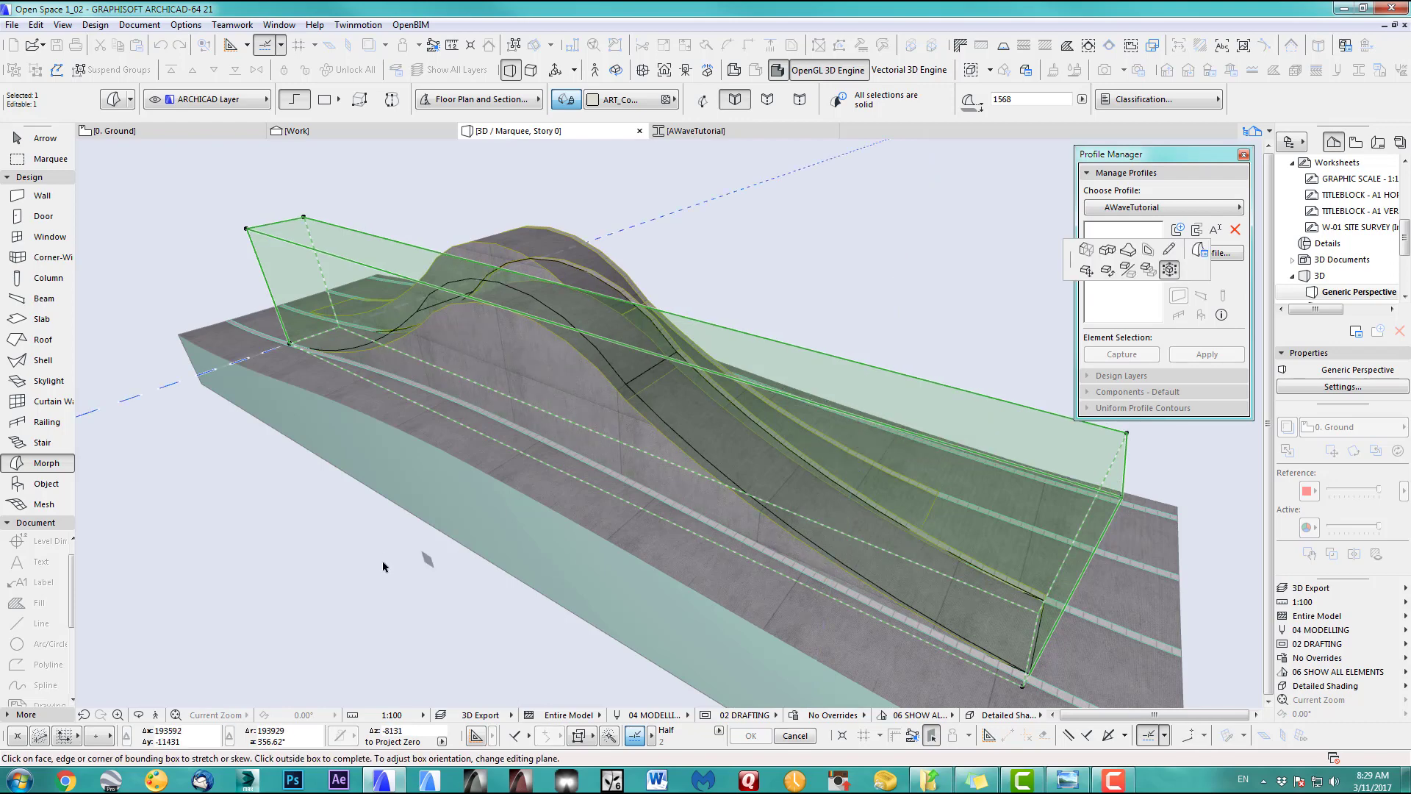
click(356, 572)
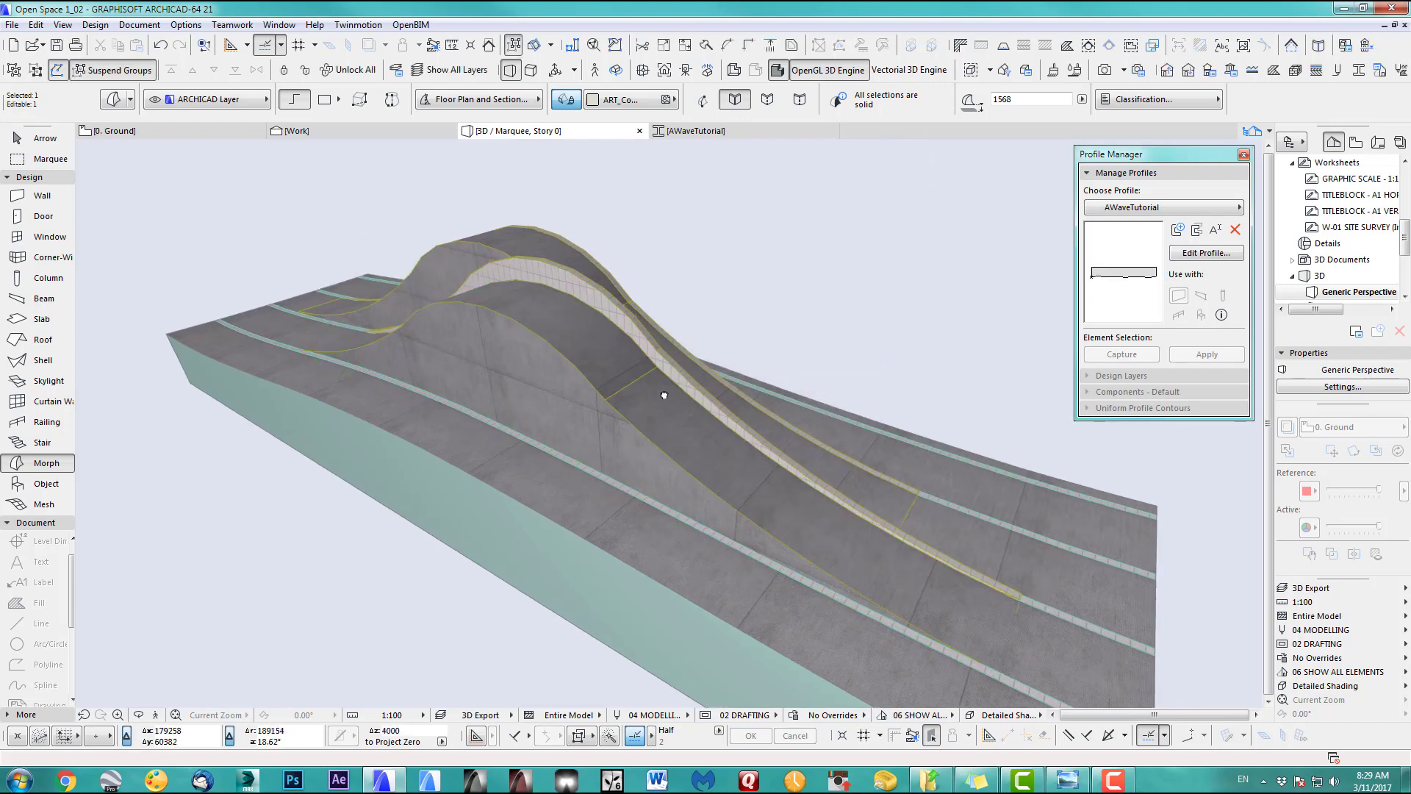
Lower the top of the light strip morph beside the front wave by 400 with a bounding box stretch to match the paving
middle_drag(665, 395, 552, 423)
scroll(472, 338, up, 3)
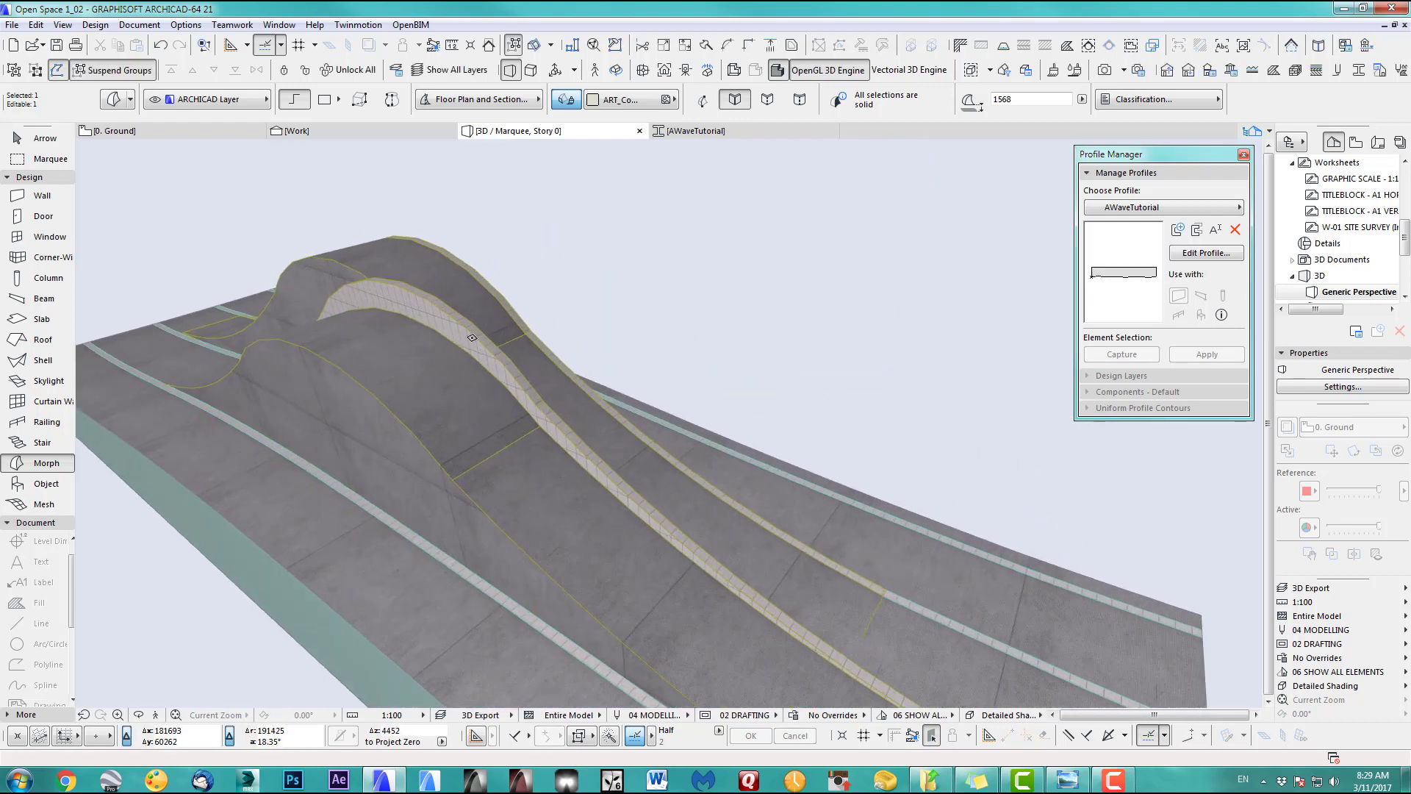
click(56, 145)
click(522, 389)
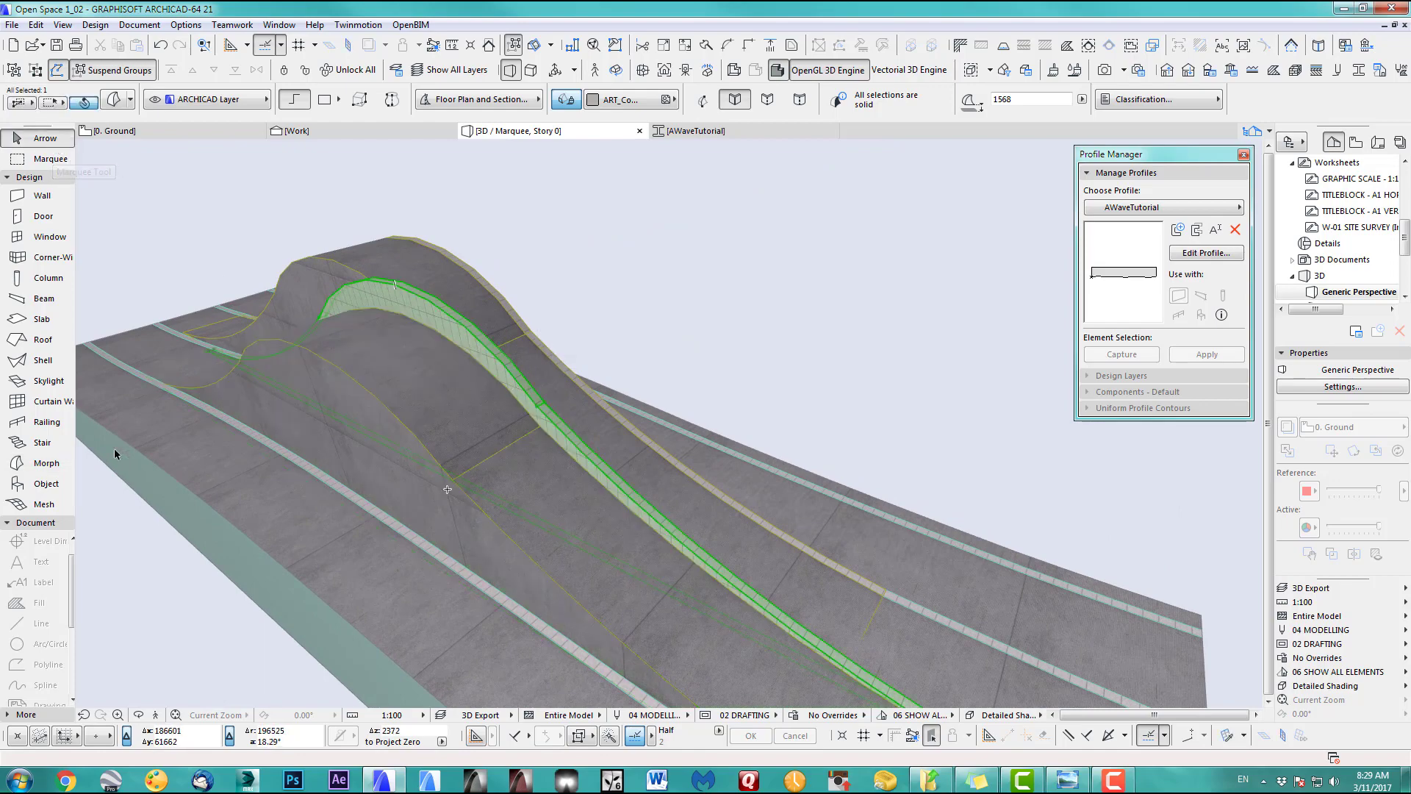
click(51, 484)
scroll(447, 489, up, 6)
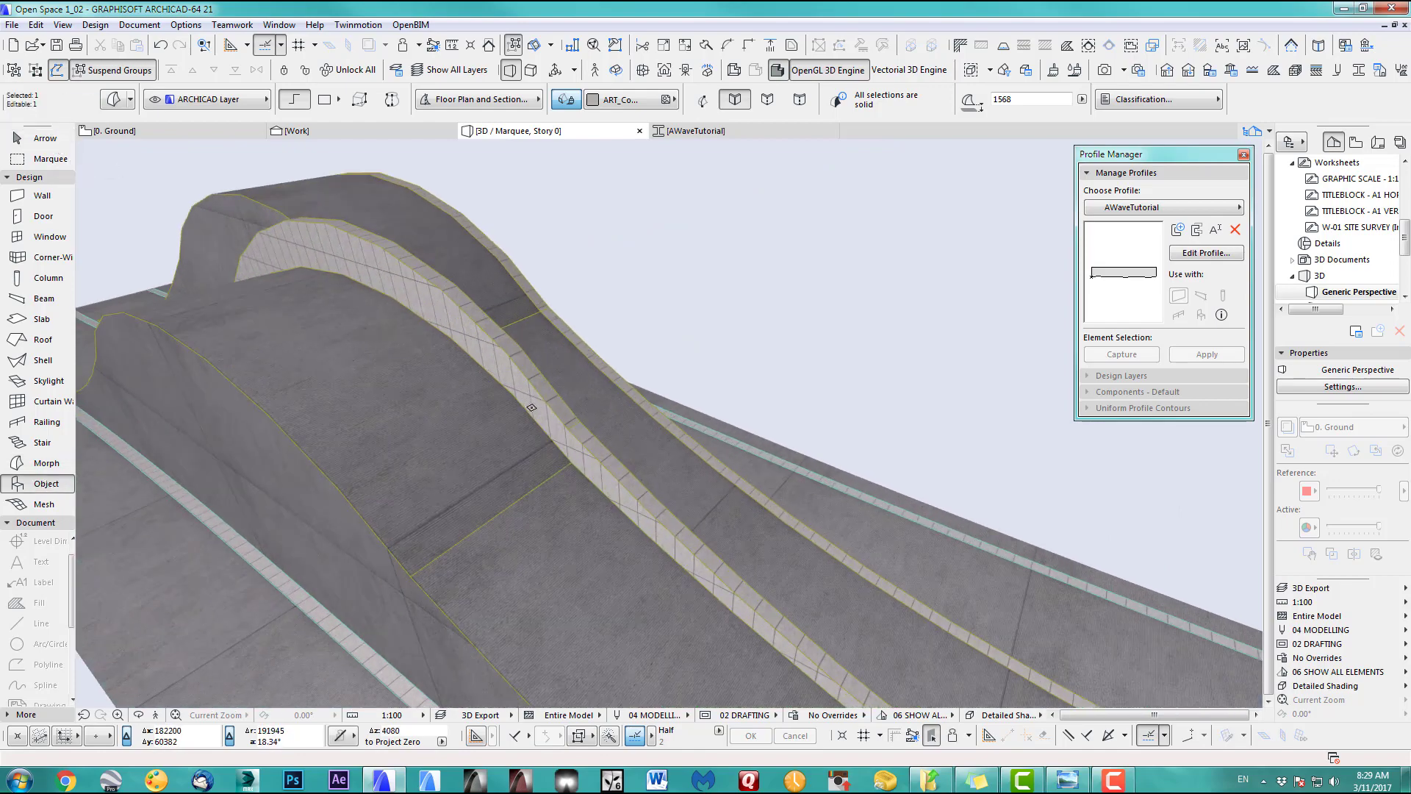
click(565, 366)
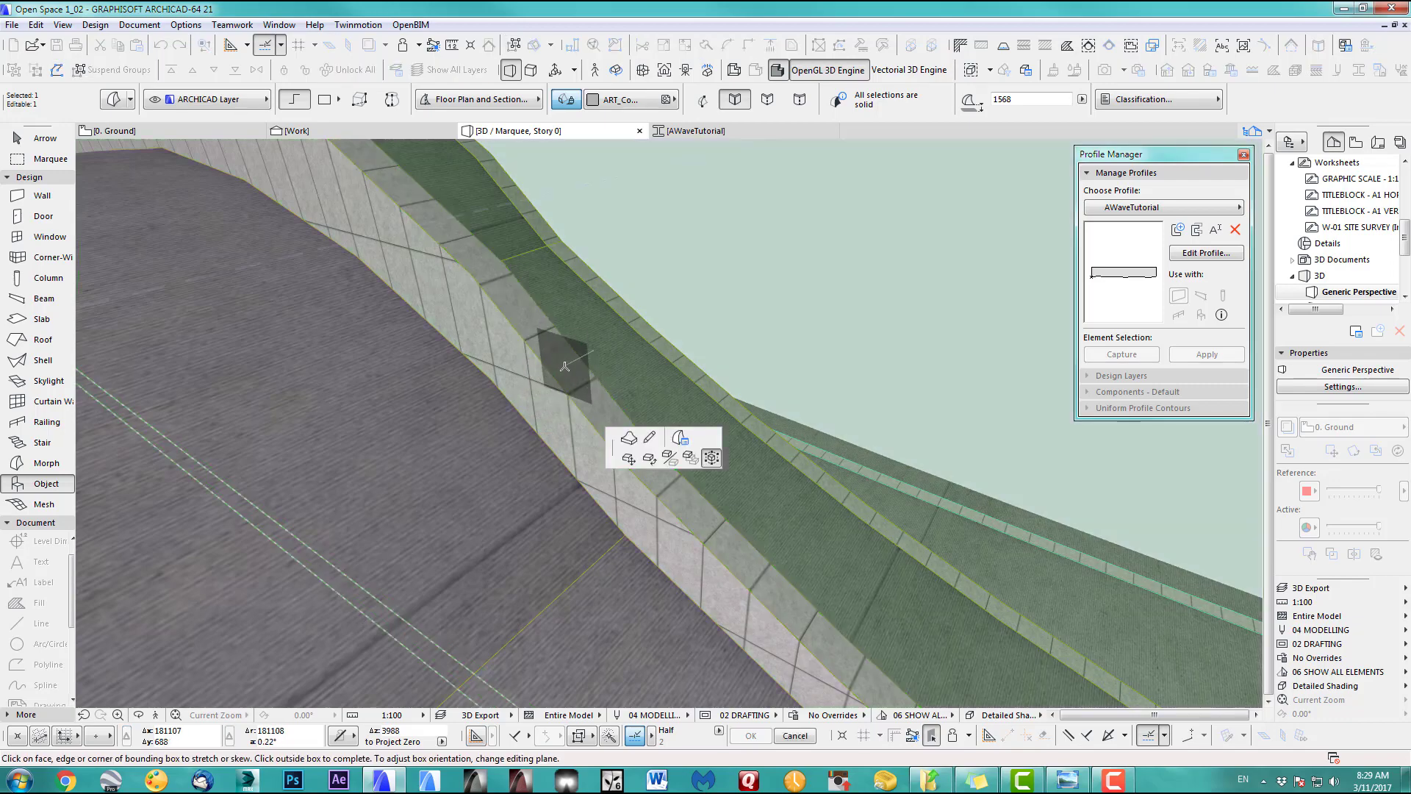
drag(611, 446, 1070, 259)
scroll(621, 457, down, 4)
scroll(621, 456, down, 3)
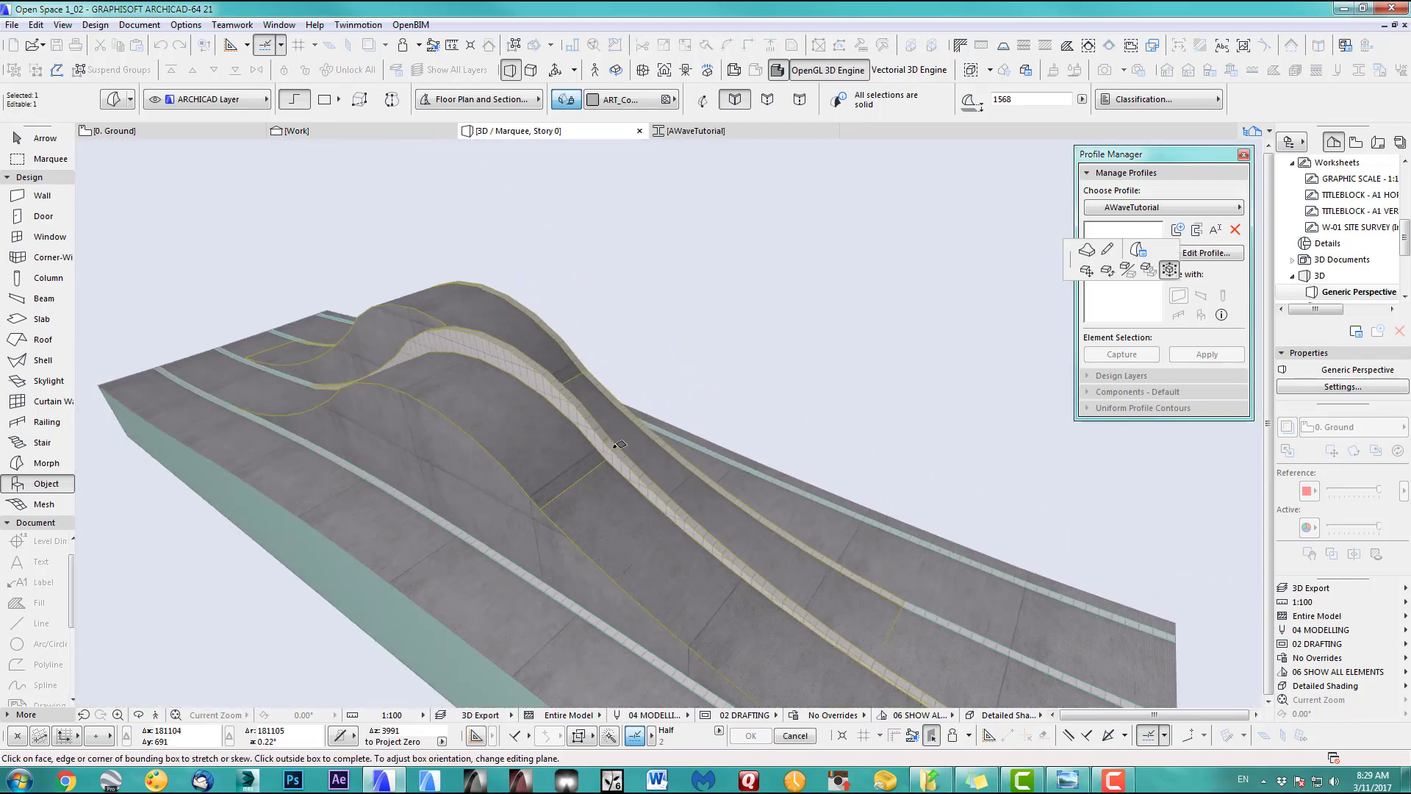
scroll(885, 478, up, 4)
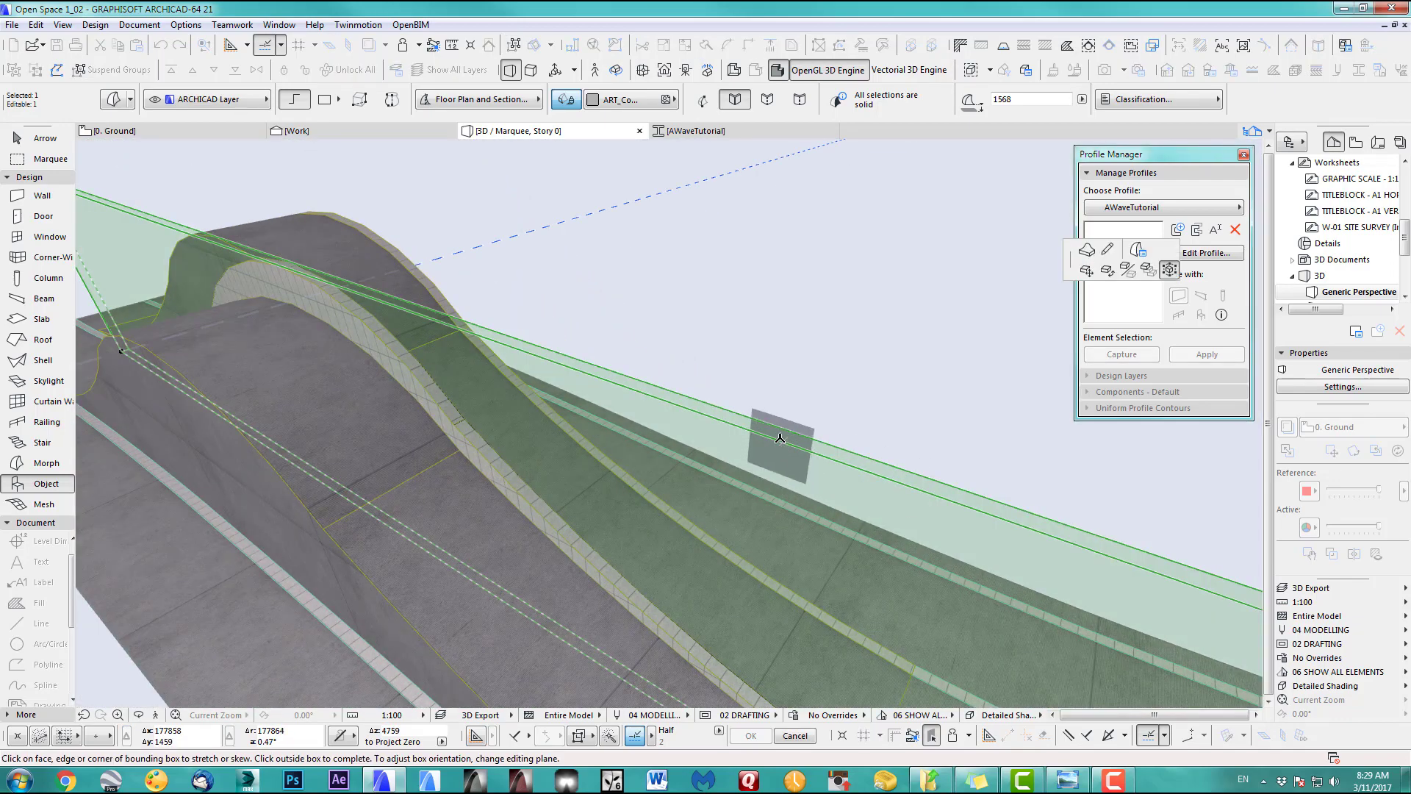
click(780, 433)
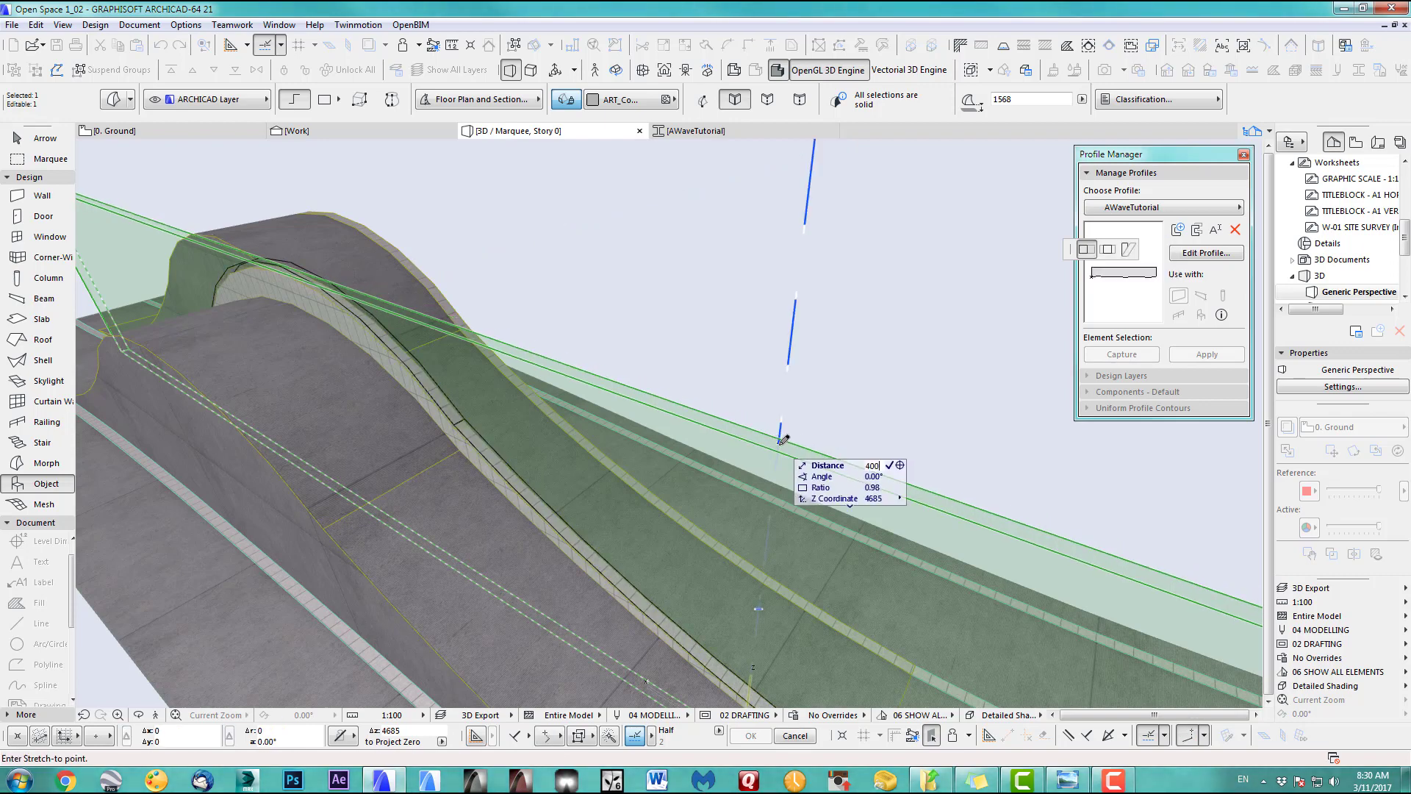
key(Return)
click(834, 428)
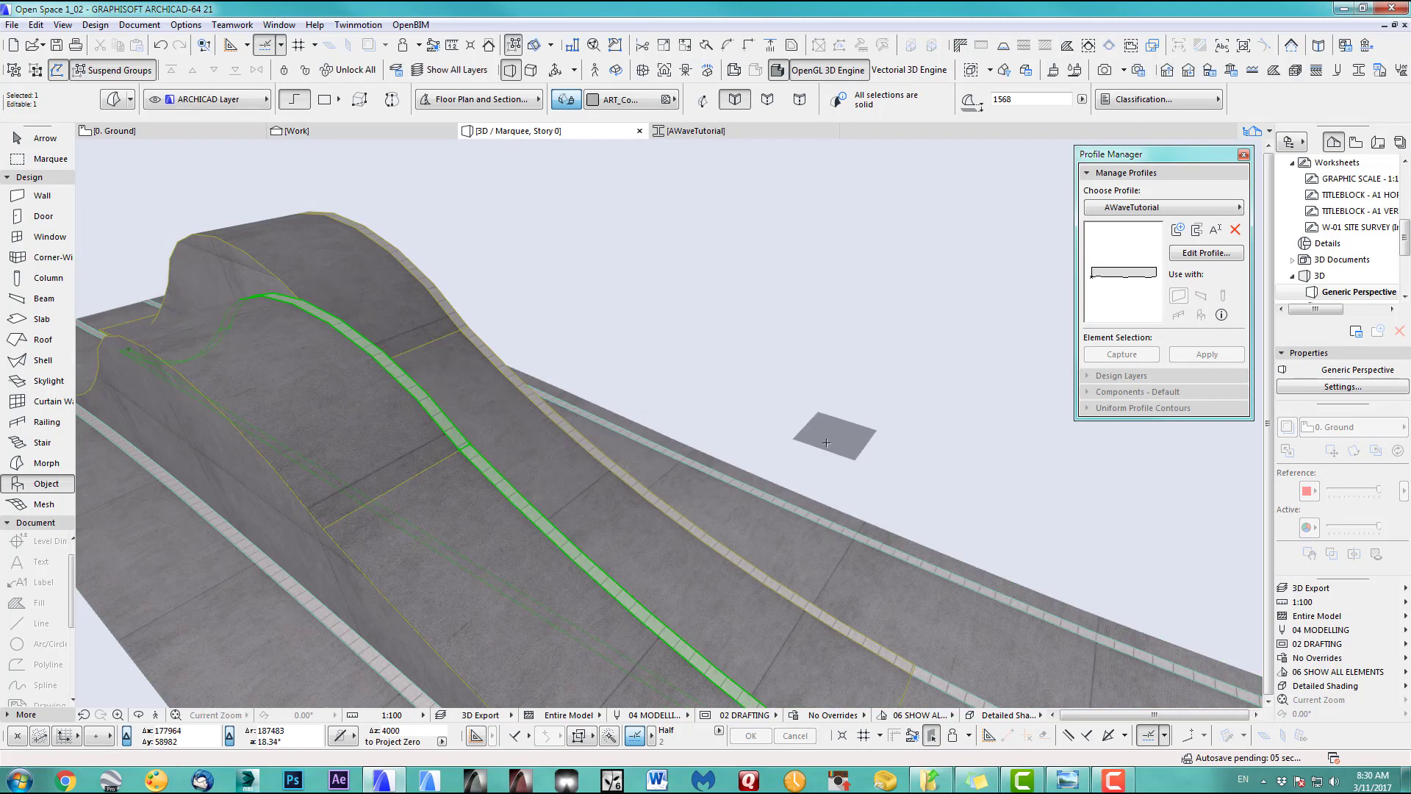
Inspect the stepped wave strips from several sides and compare them with the reference photo Landscape 3.jpg
scroll(772, 443, down, 4)
middle_drag(743, 462, 669, 424)
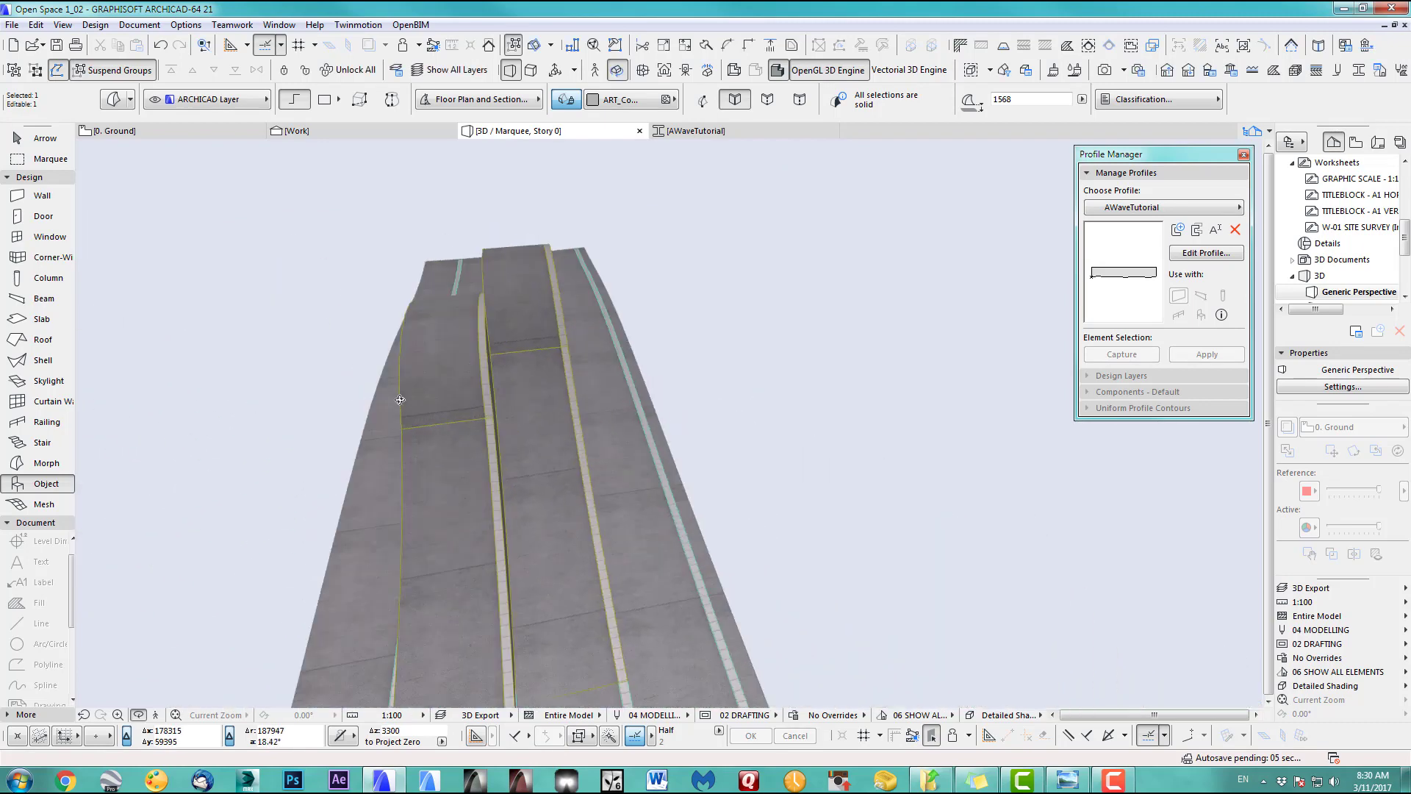
click(1083, 788)
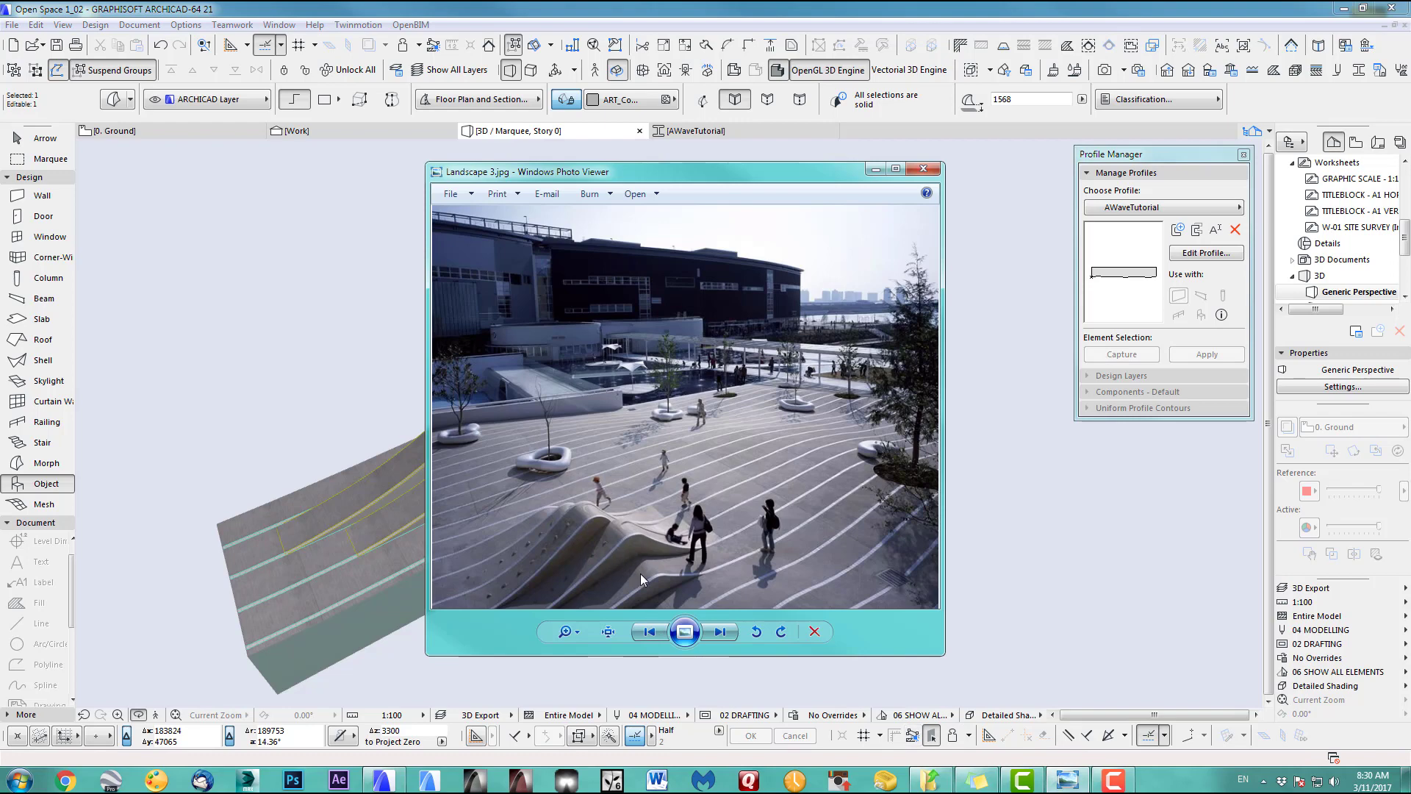
click(1061, 786)
shift+middle_drag(804, 615, 721, 551)
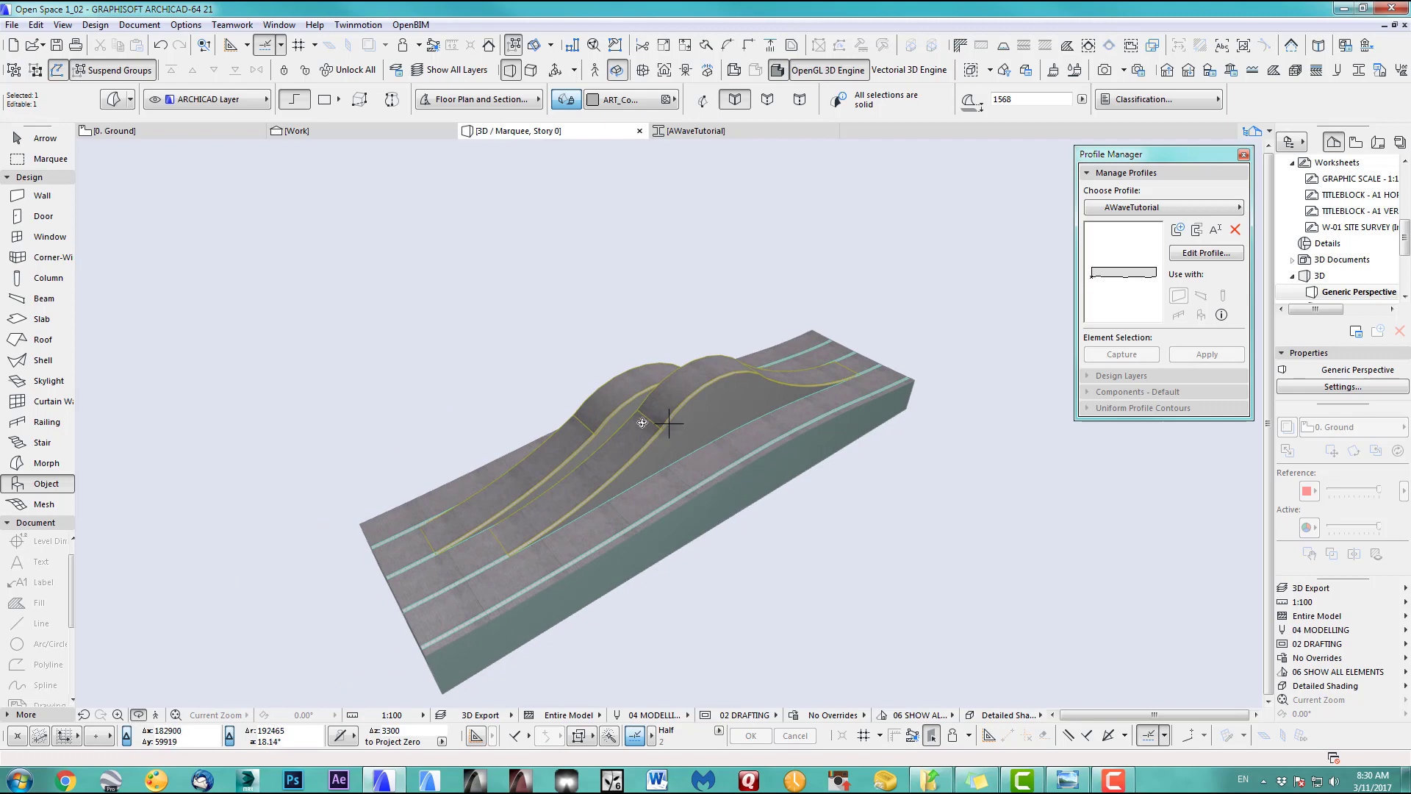
shift+middle_drag(641, 423, 751, 436)
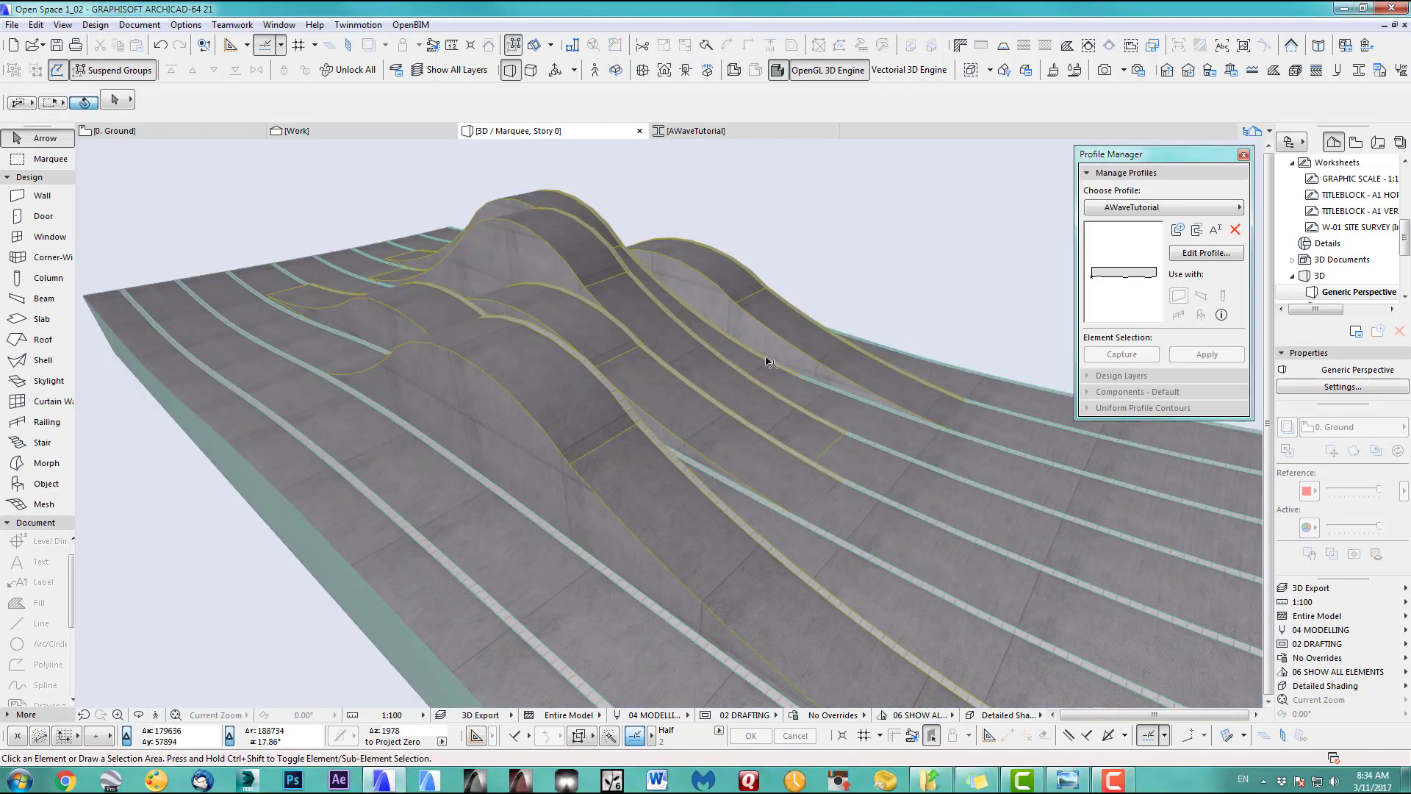
mouse_move(766, 362)
middle_down()
mouse_move(434, 520)
mouse_move(391, 521)
mouse_move(746, 358)
mouse_move(742, 375)
middle_up()
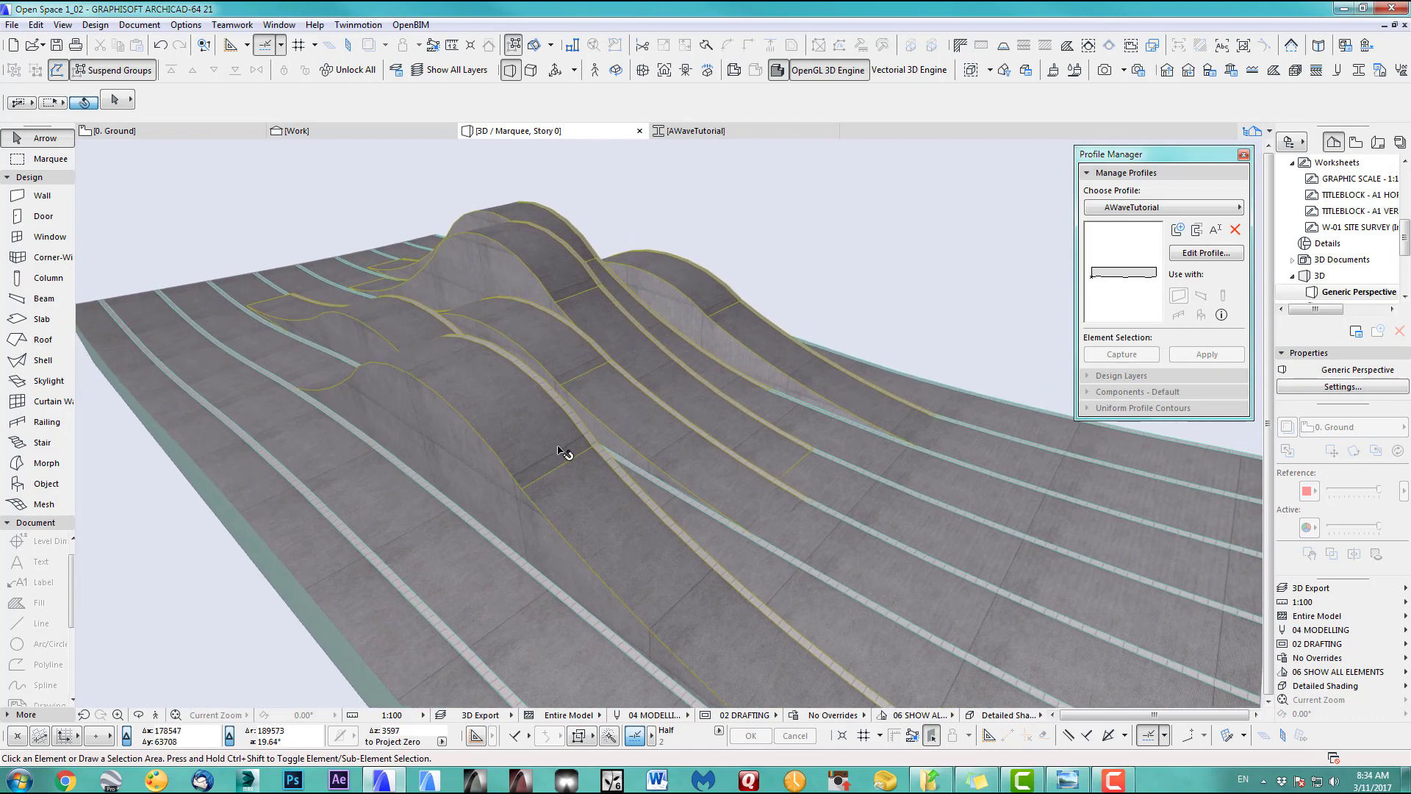
scroll(556, 447, up, 2)
click(531, 449)
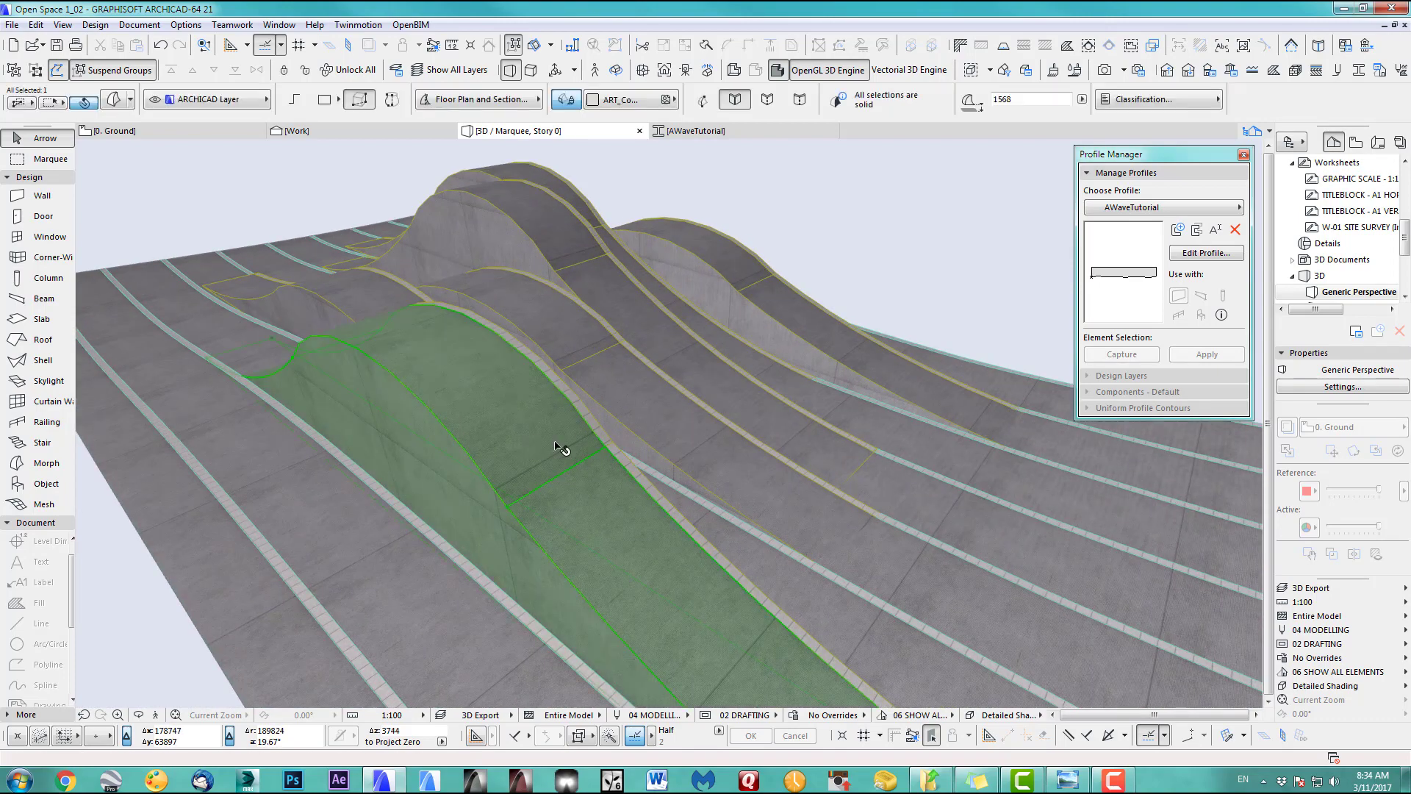
click(599, 434)
key(Escape)
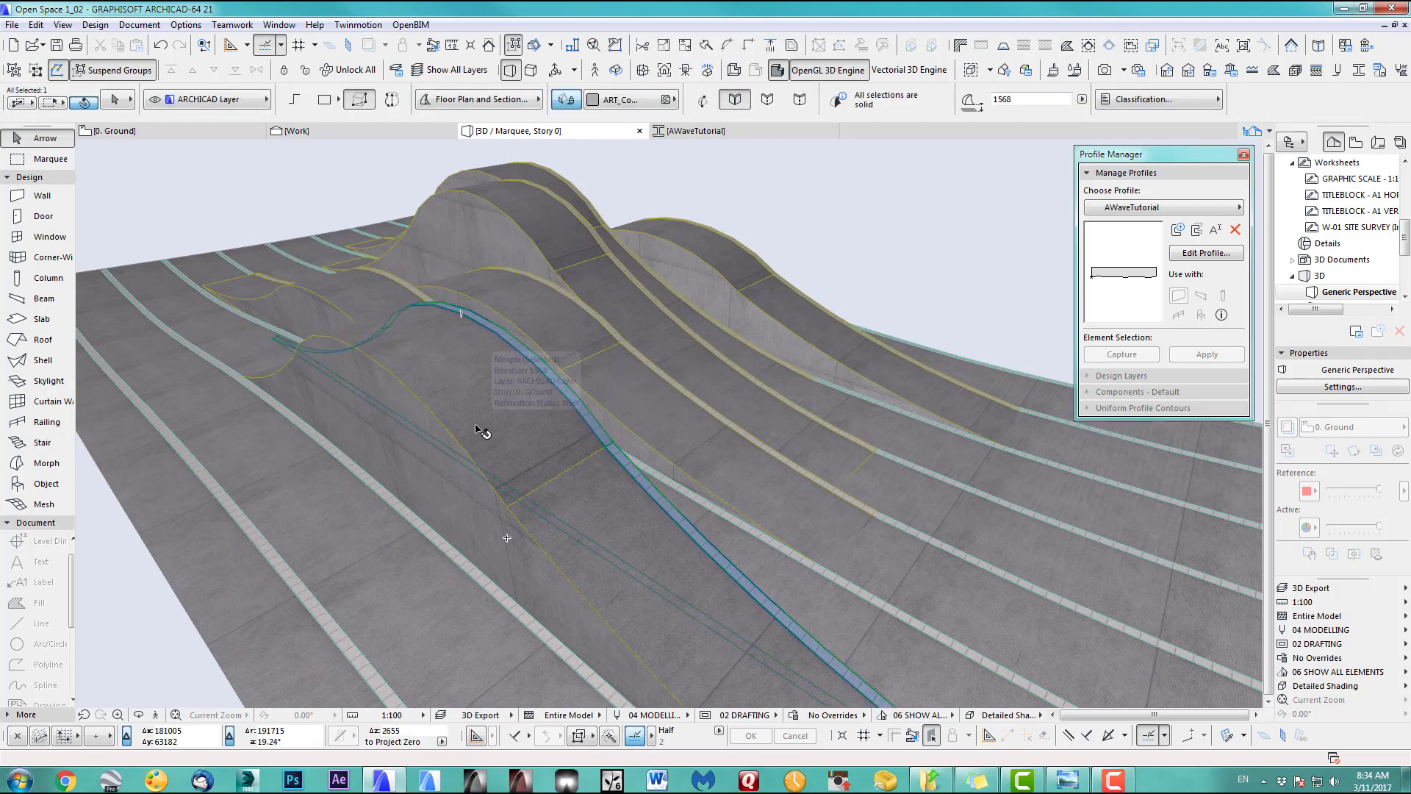
Select the front wave morph together with its light strip and lower their shared bounding box top to flatten both
shift+middle_drag(491, 460, 554, 494)
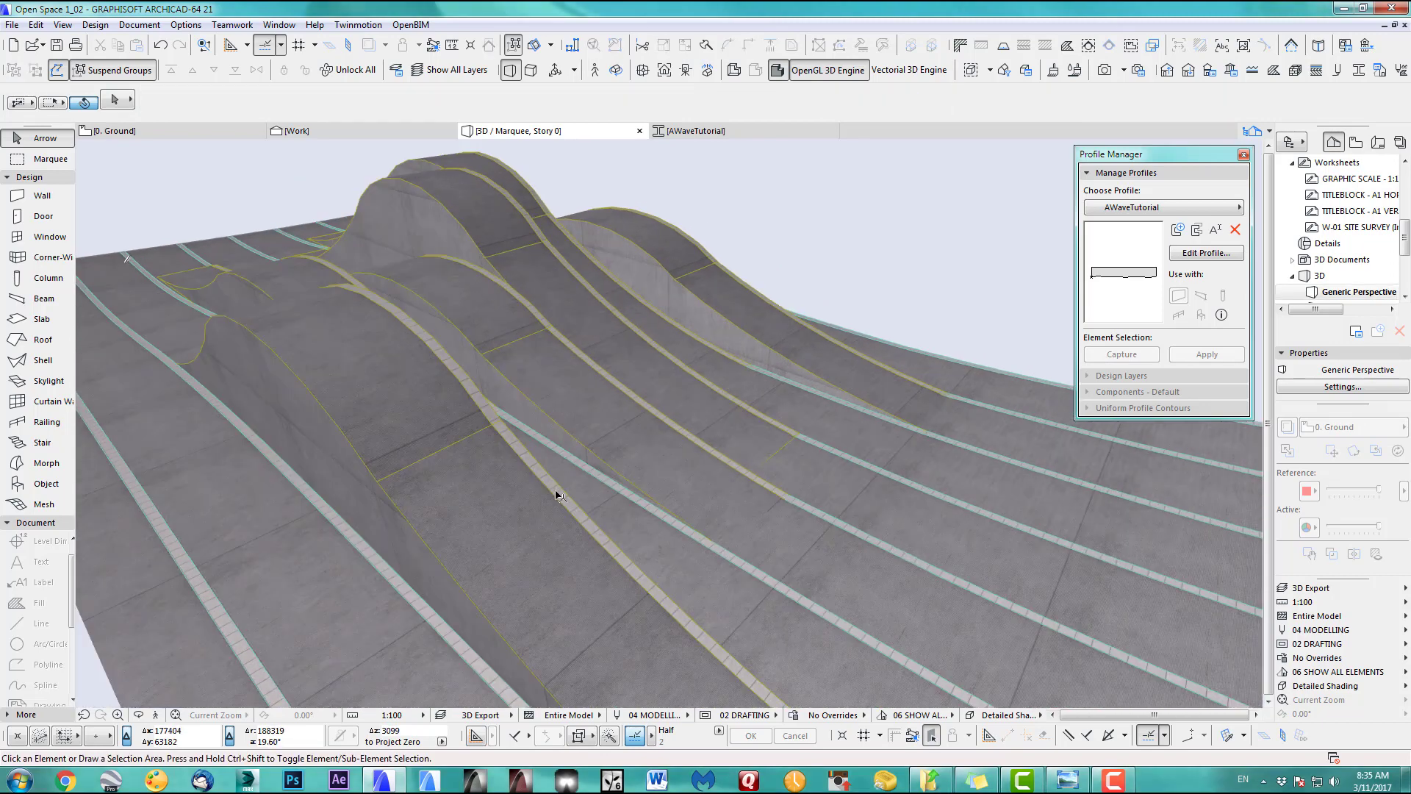
click(555, 503)
shift+click(504, 596)
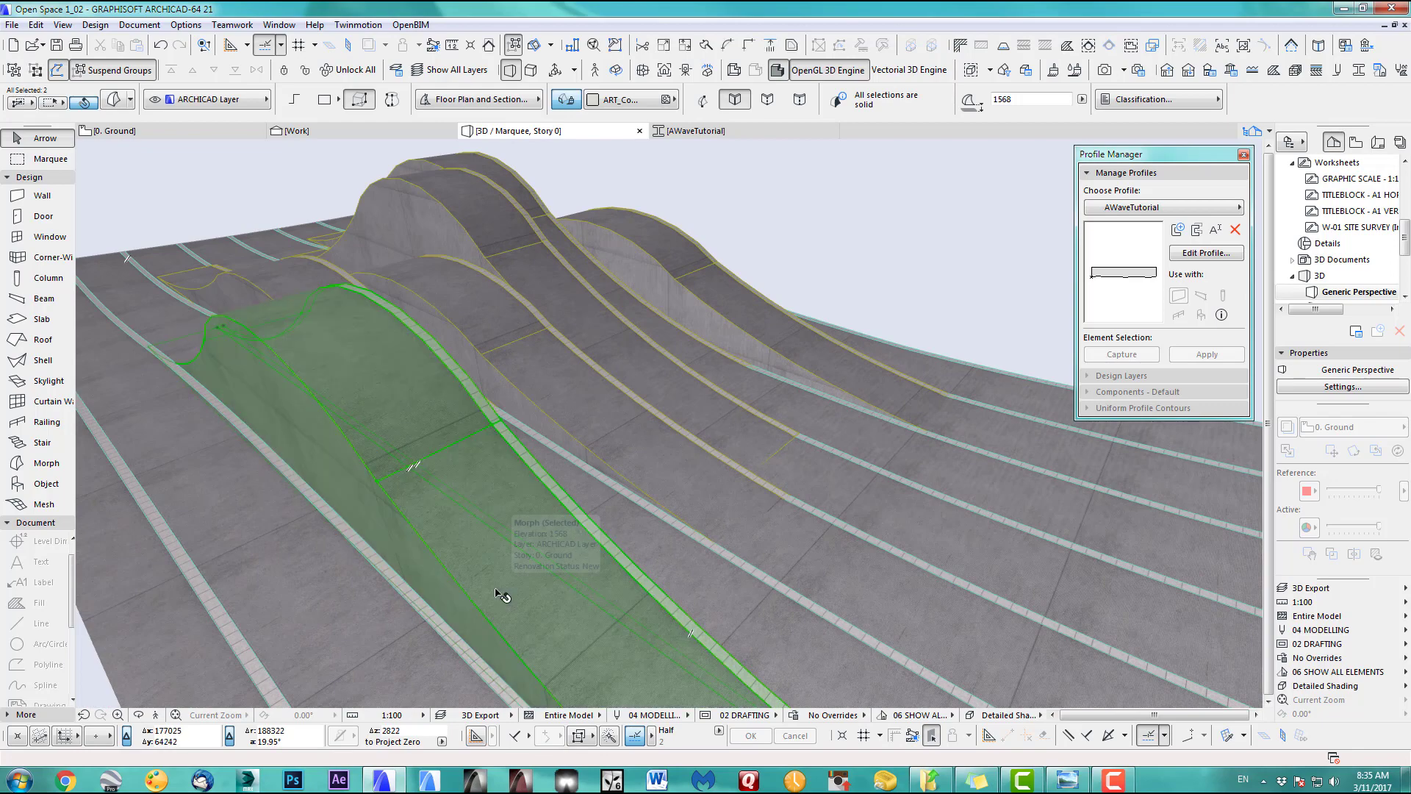
click(504, 595)
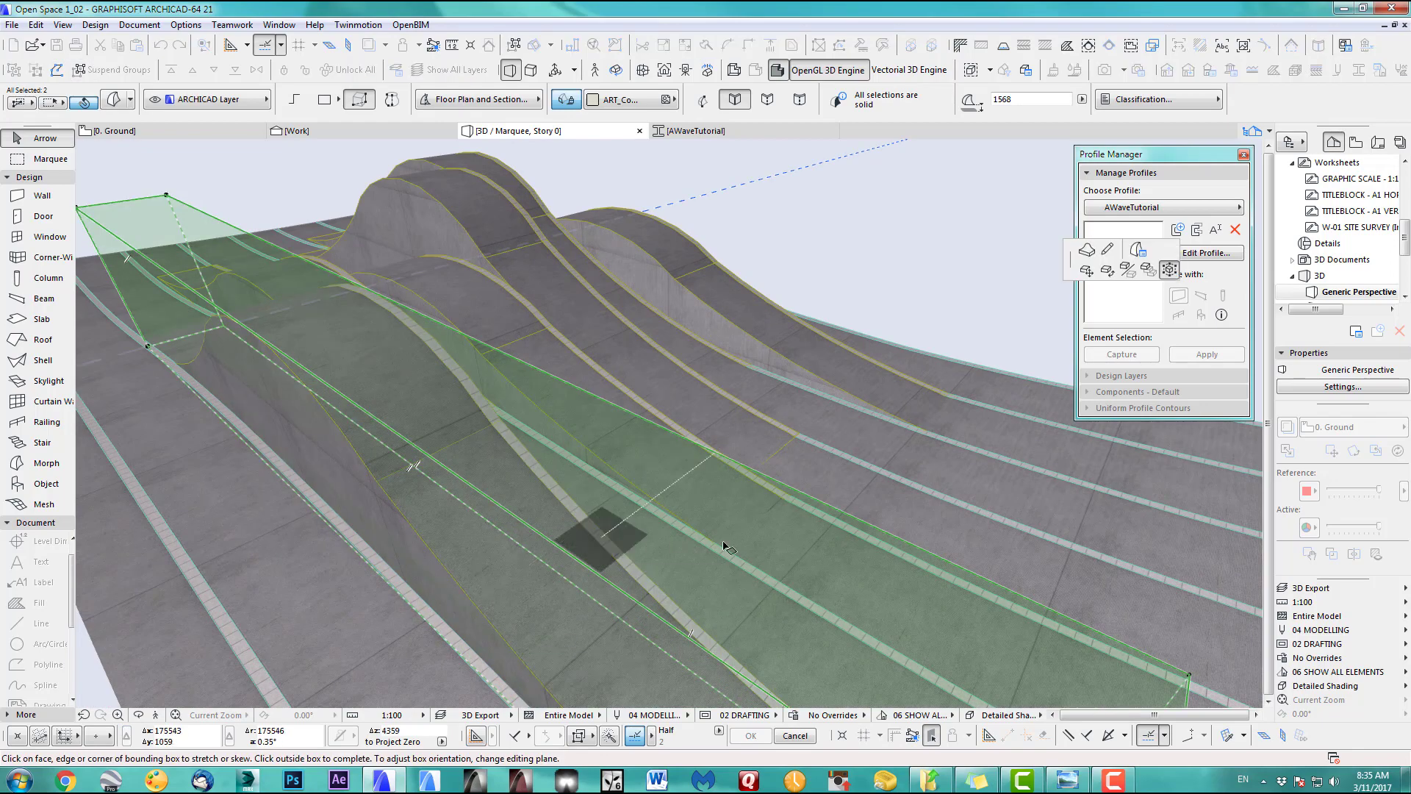
click(723, 567)
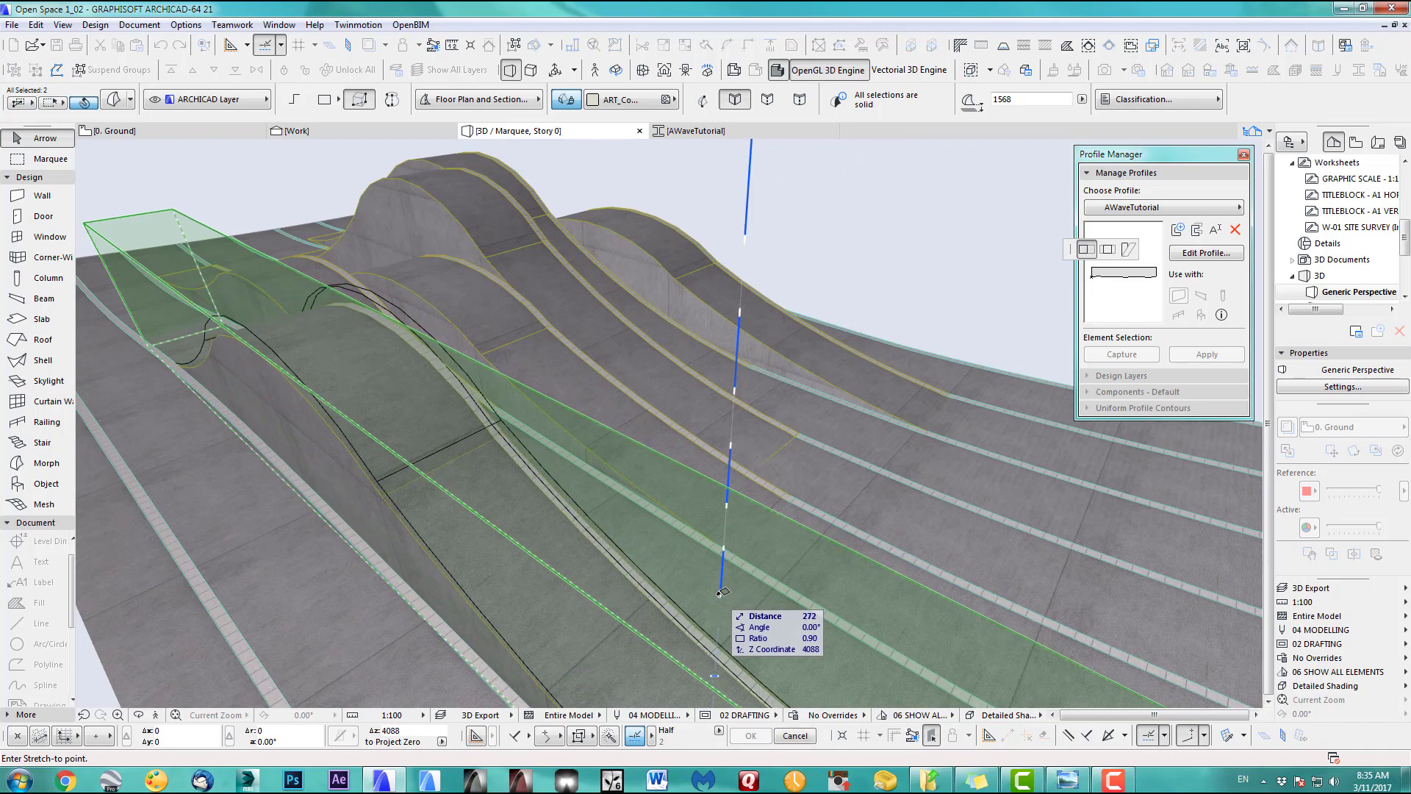
key(Return)
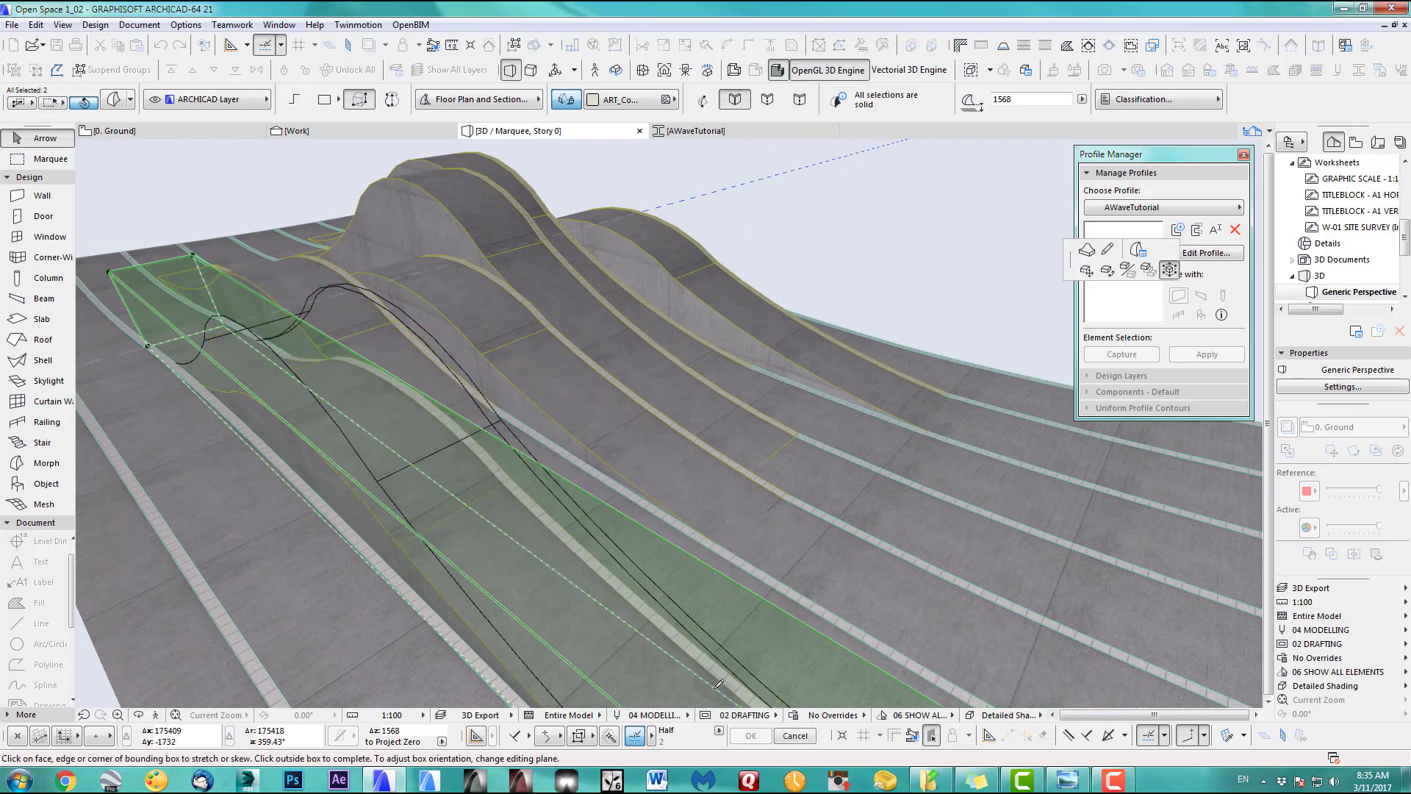
scroll(695, 450, down, 4)
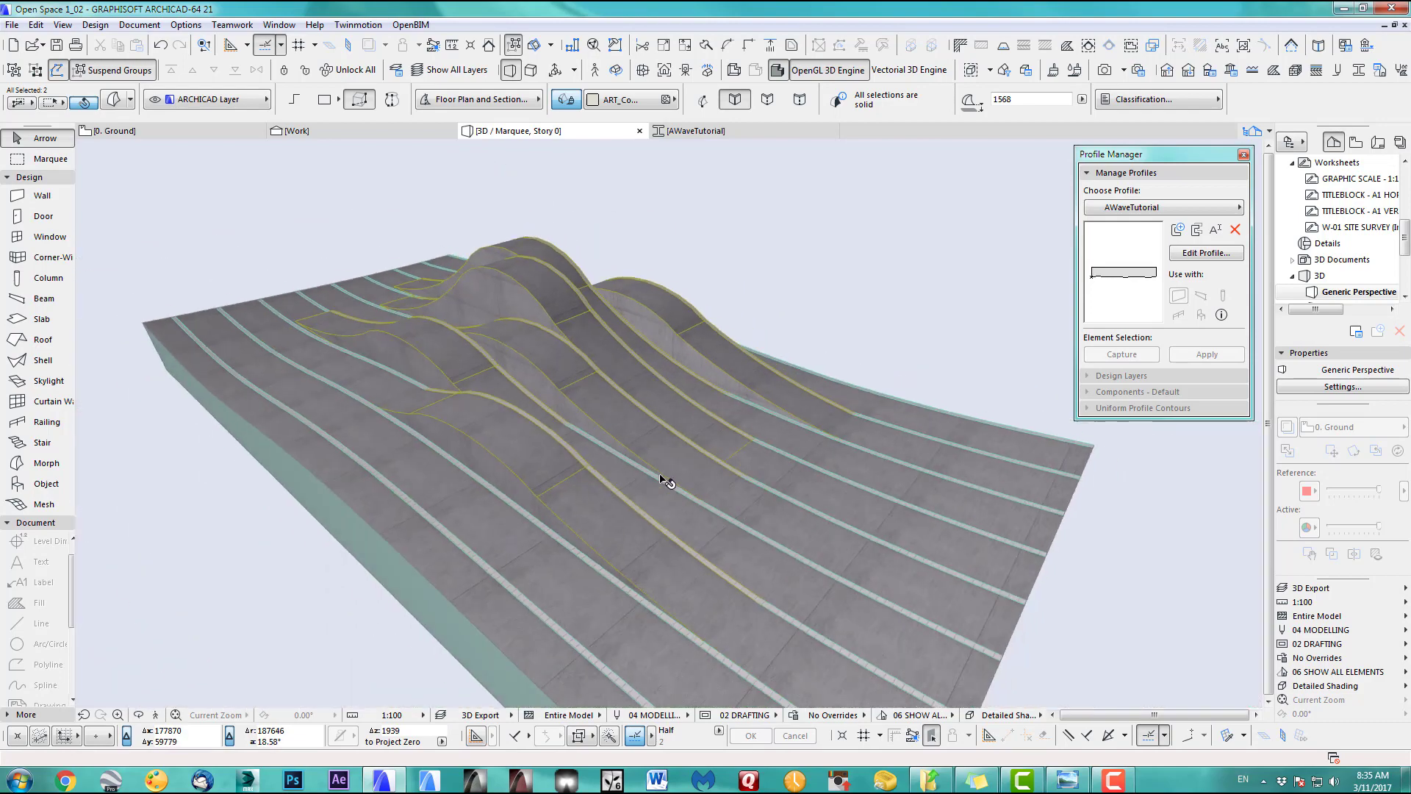
Clear the marquee in the ground floor plan and display the entire model in 3D
middle_drag(664, 480, 612, 471)
shift+middle_drag(718, 442, 457, 474)
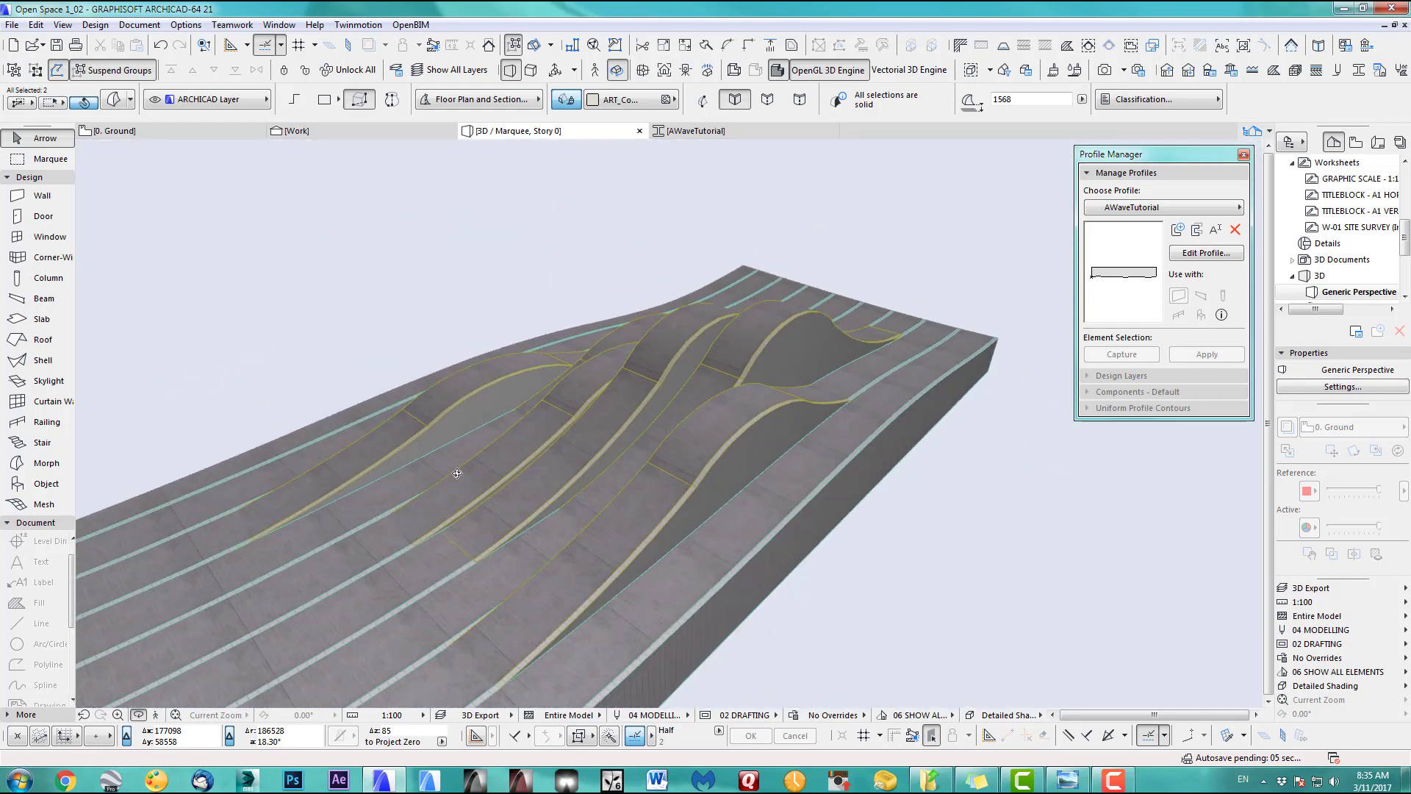
key(F2)
scroll(681, 499, down, 10)
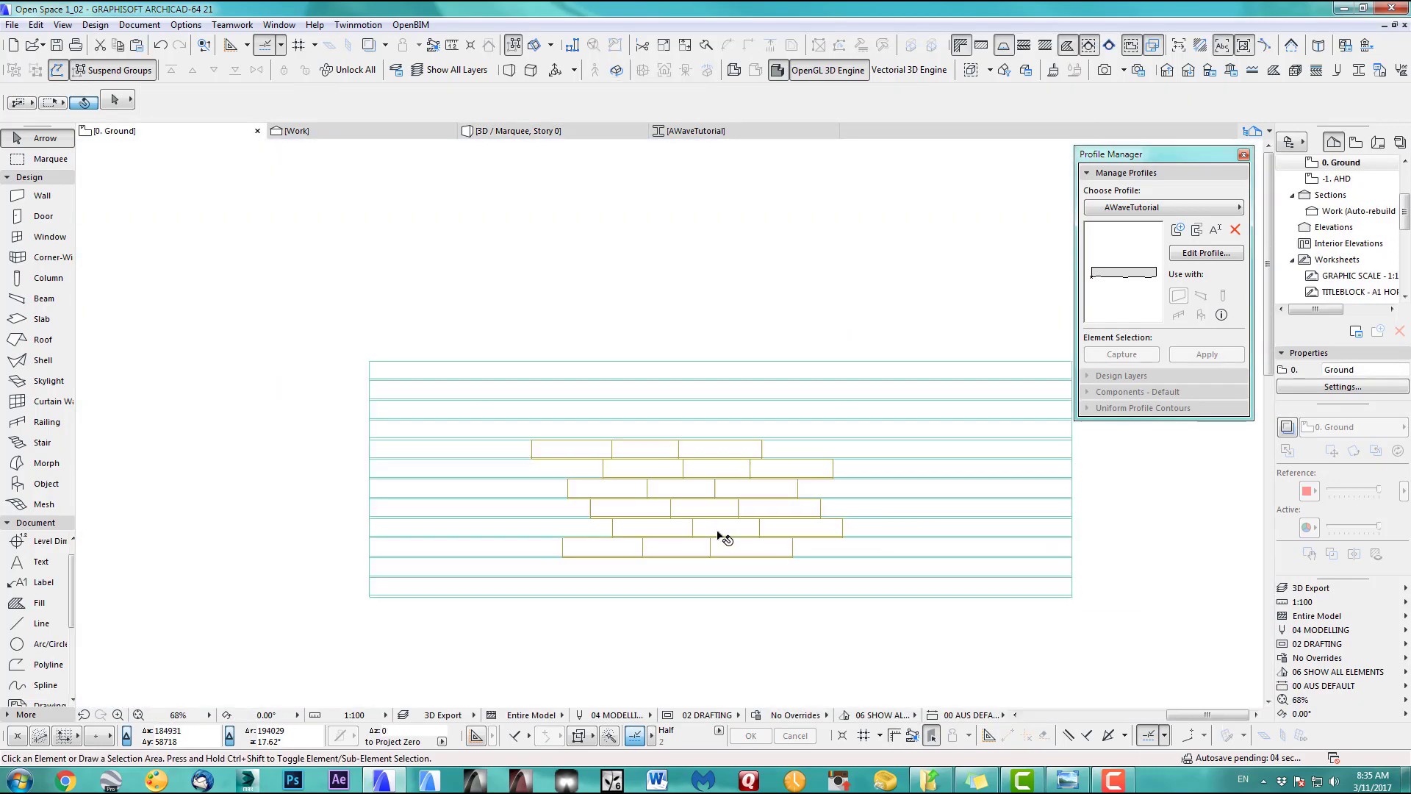
click(50, 159)
key(F3)
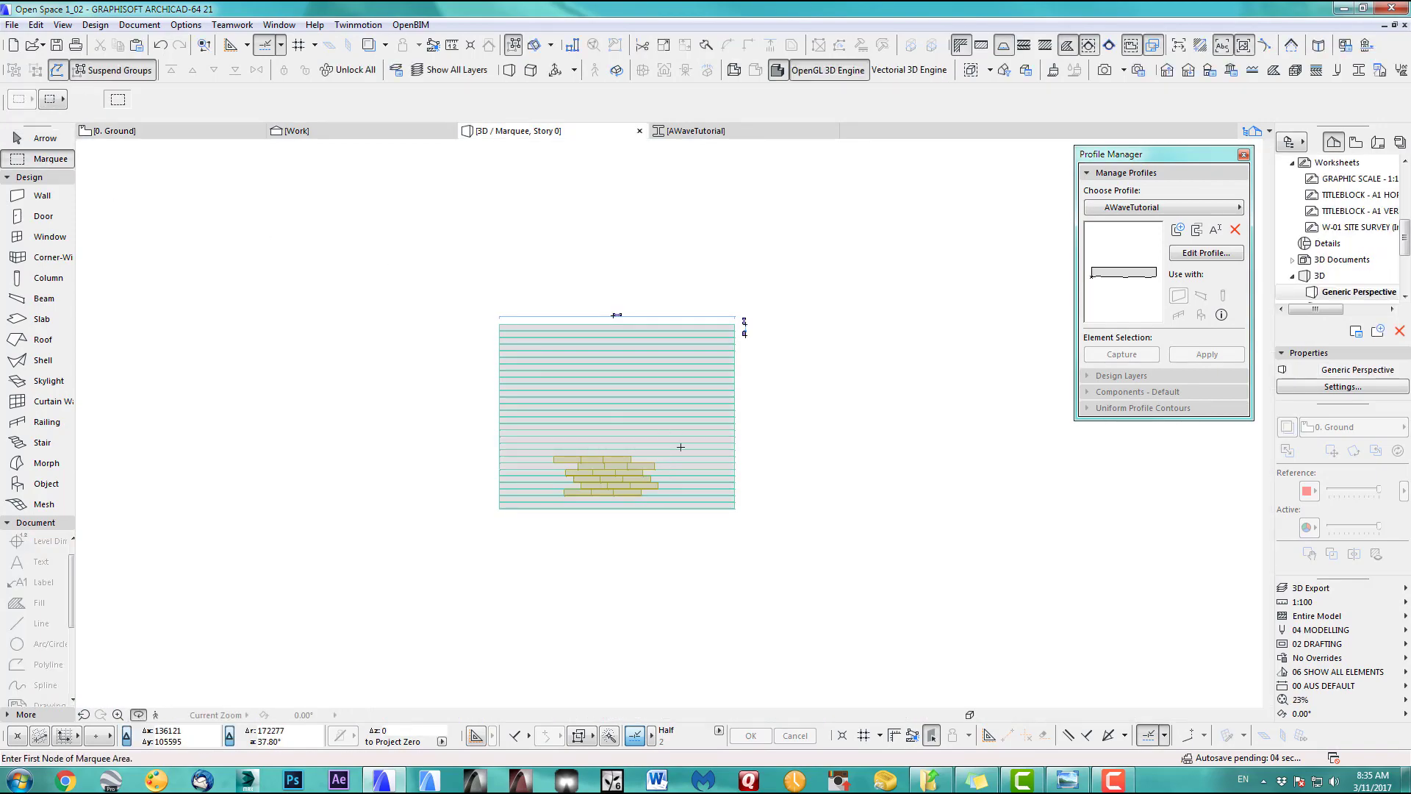
Review the whole wave landscape in 3D and return to the ground floor plan
scroll(772, 416, down, 6)
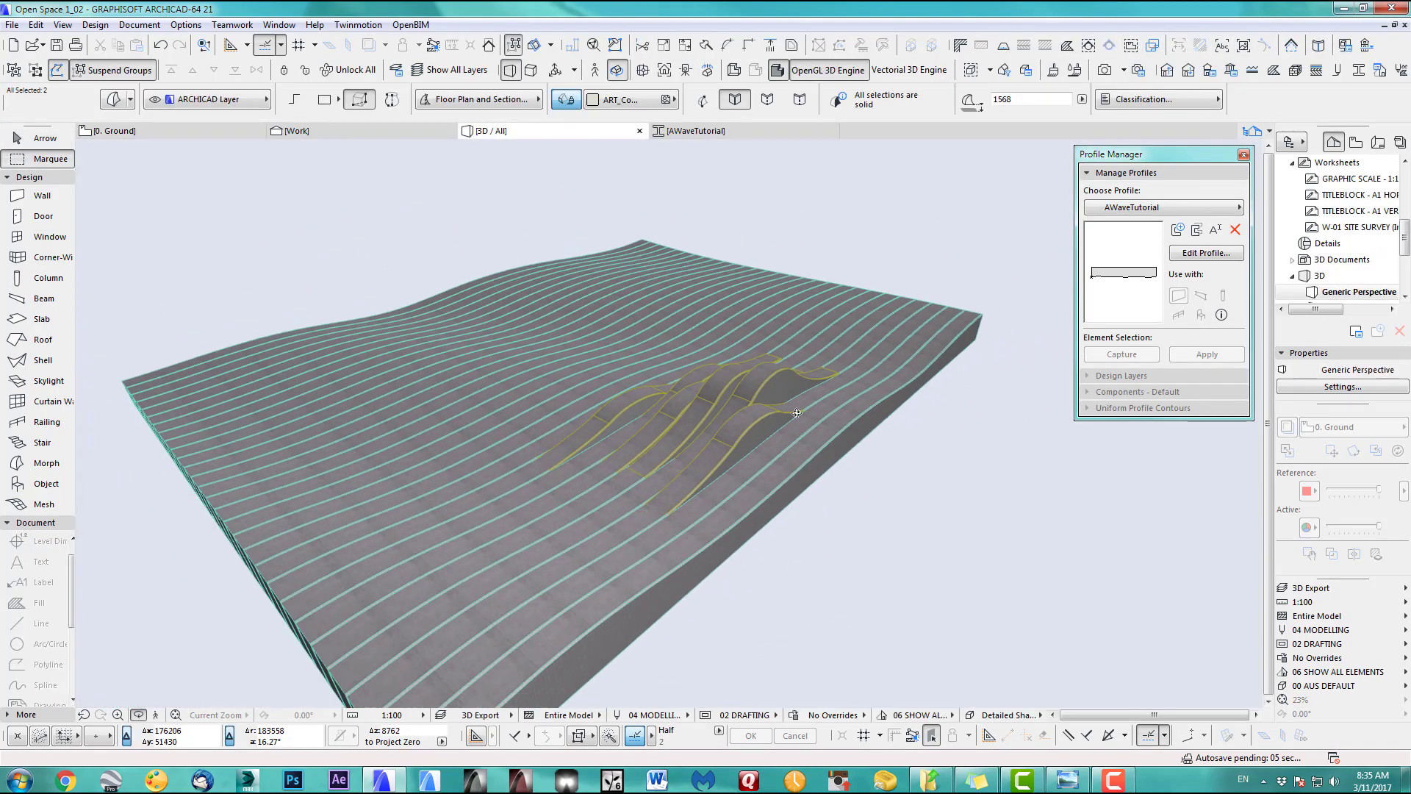
mouse_move(775, 416)
mouse_down()
mouse_move(526, 455)
mouse_move(258, 435)
mouse_move(539, 494)
mouse_move(926, 526)
mouse_move(668, 416)
mouse_move(773, 557)
mouse_move(816, 539)
mouse_move(773, 560)
mouse_move(758, 526)
mouse_up()
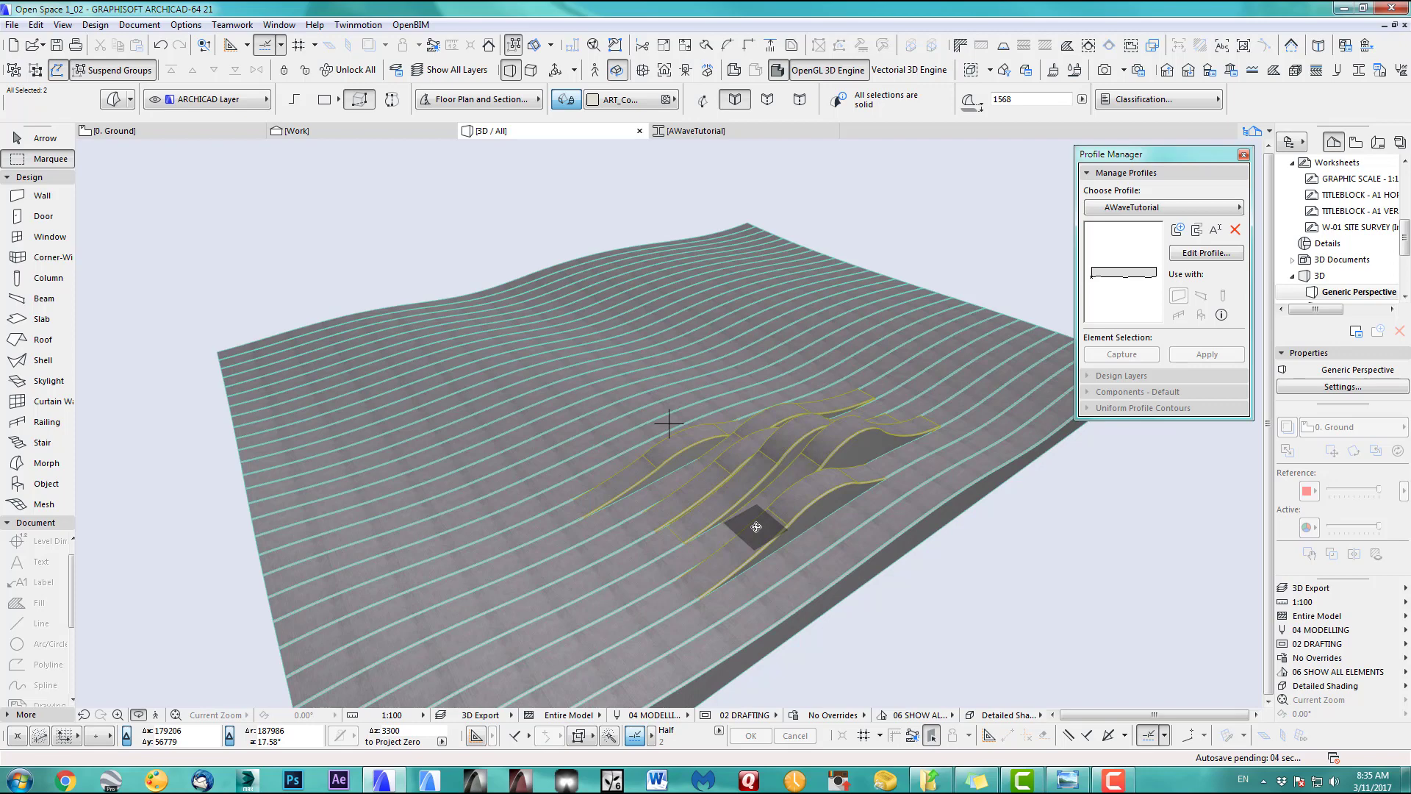
key(F2)
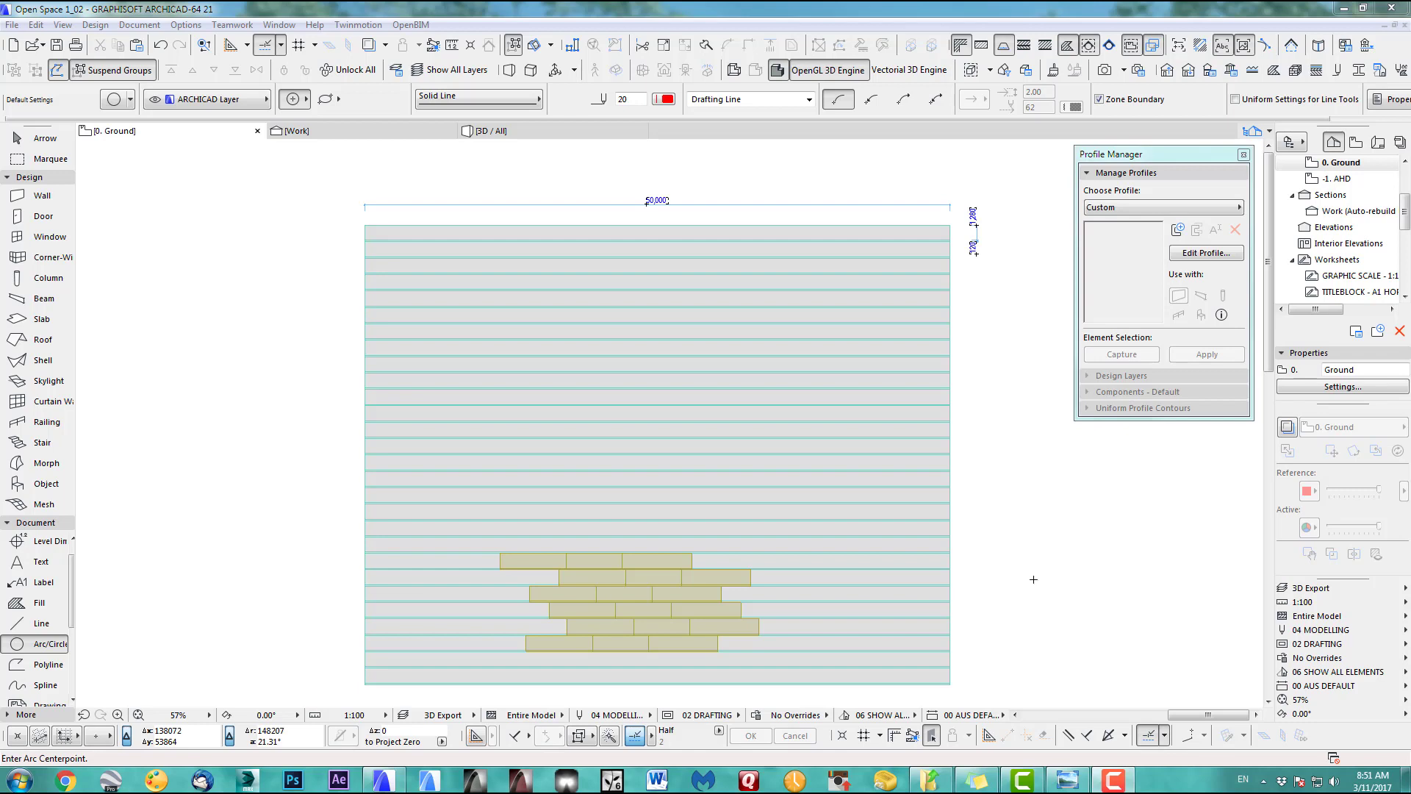
Close the Profile Manager and draw a circle of radius 1500 over the paved strips near their upper-right corner
click(1155, 158)
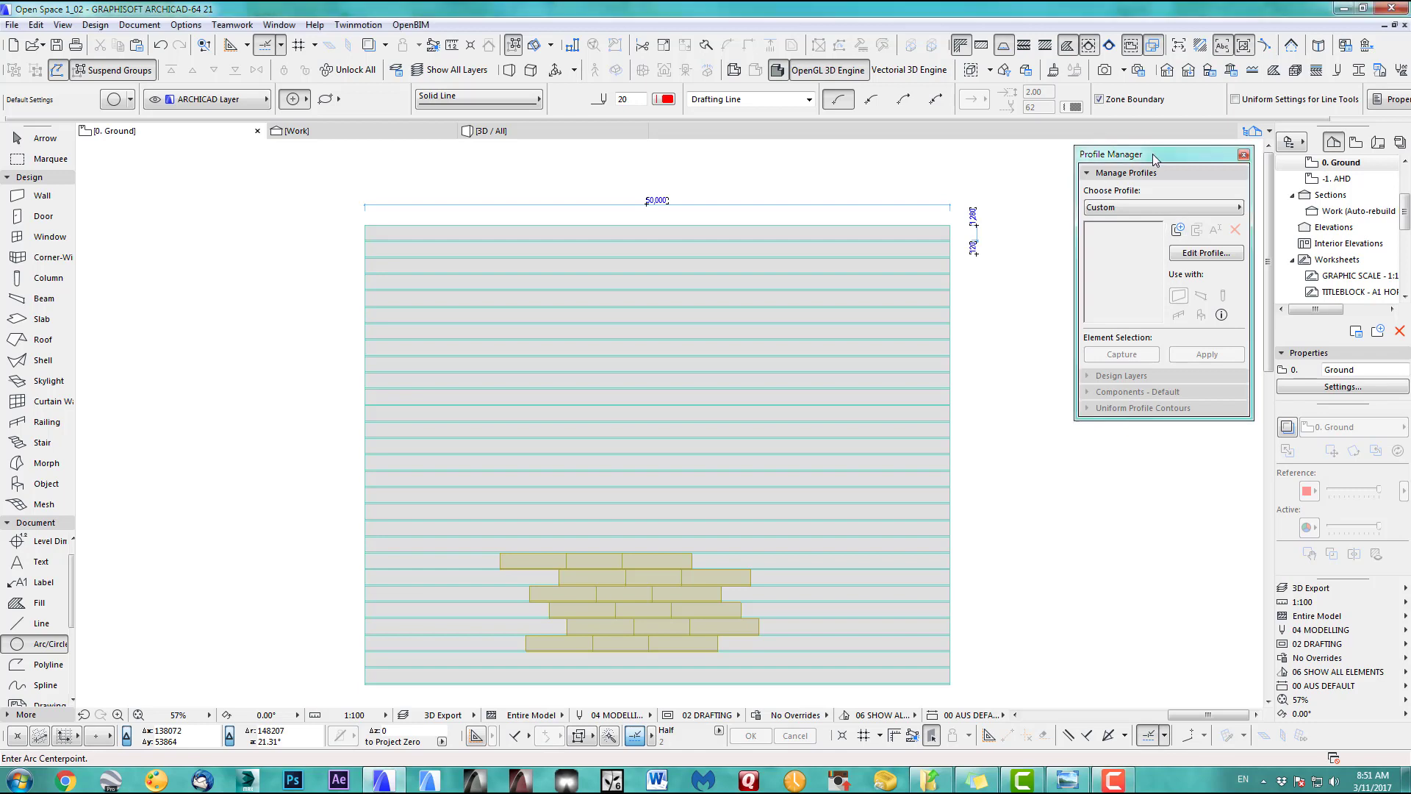
click(1244, 157)
middle_drag(763, 423, 835, 388)
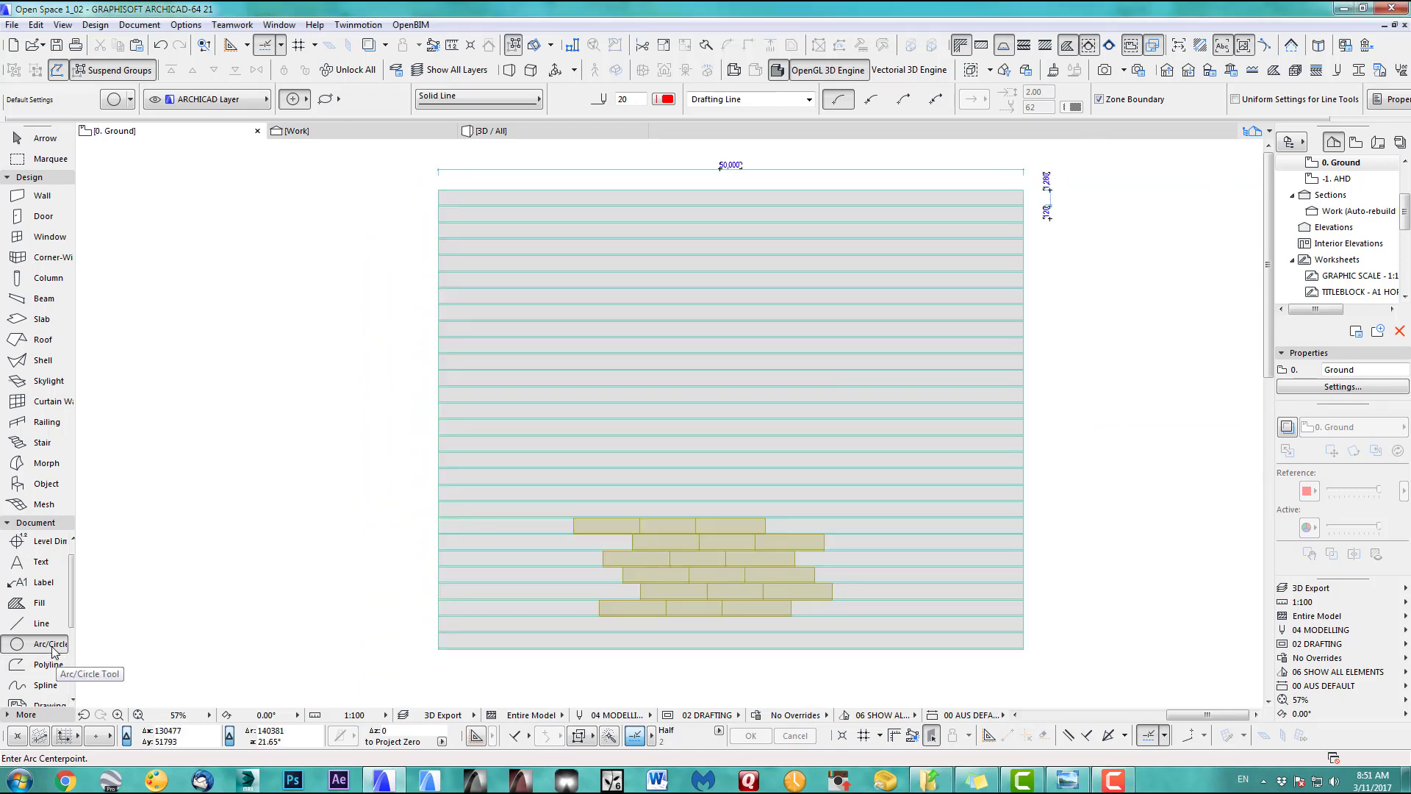
scroll(784, 419, up, 5)
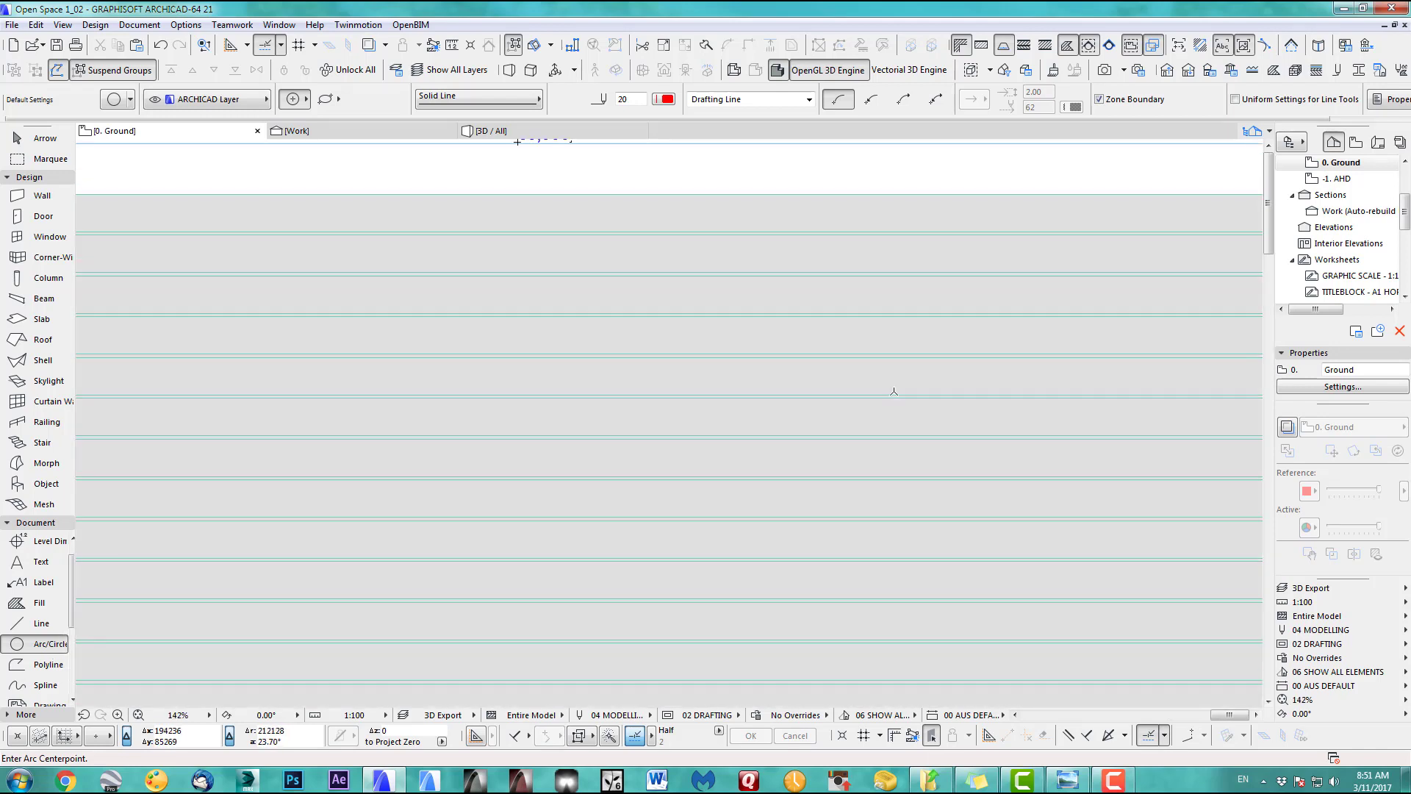
middle_drag(894, 391, 807, 402)
scroll(784, 403, up, 2)
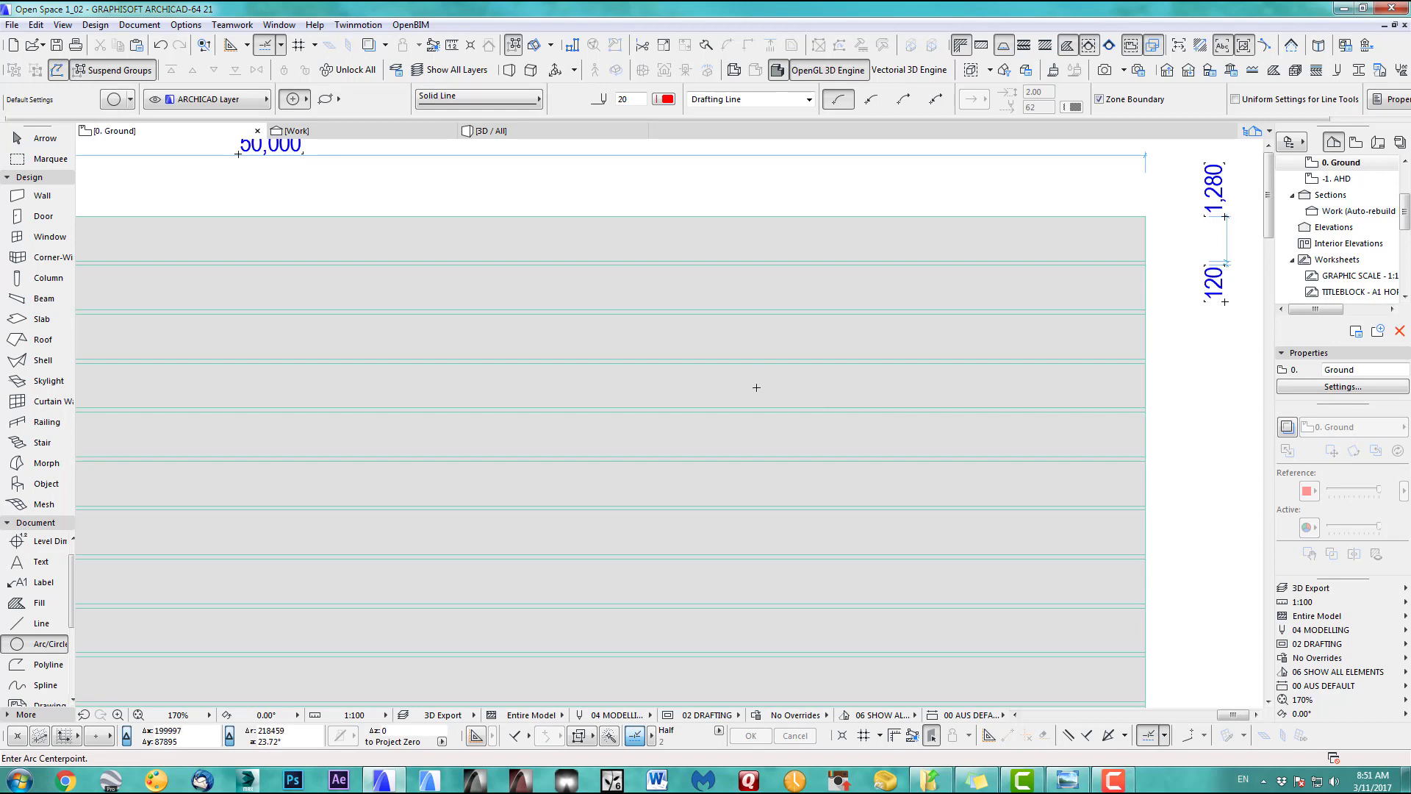
click(756, 388)
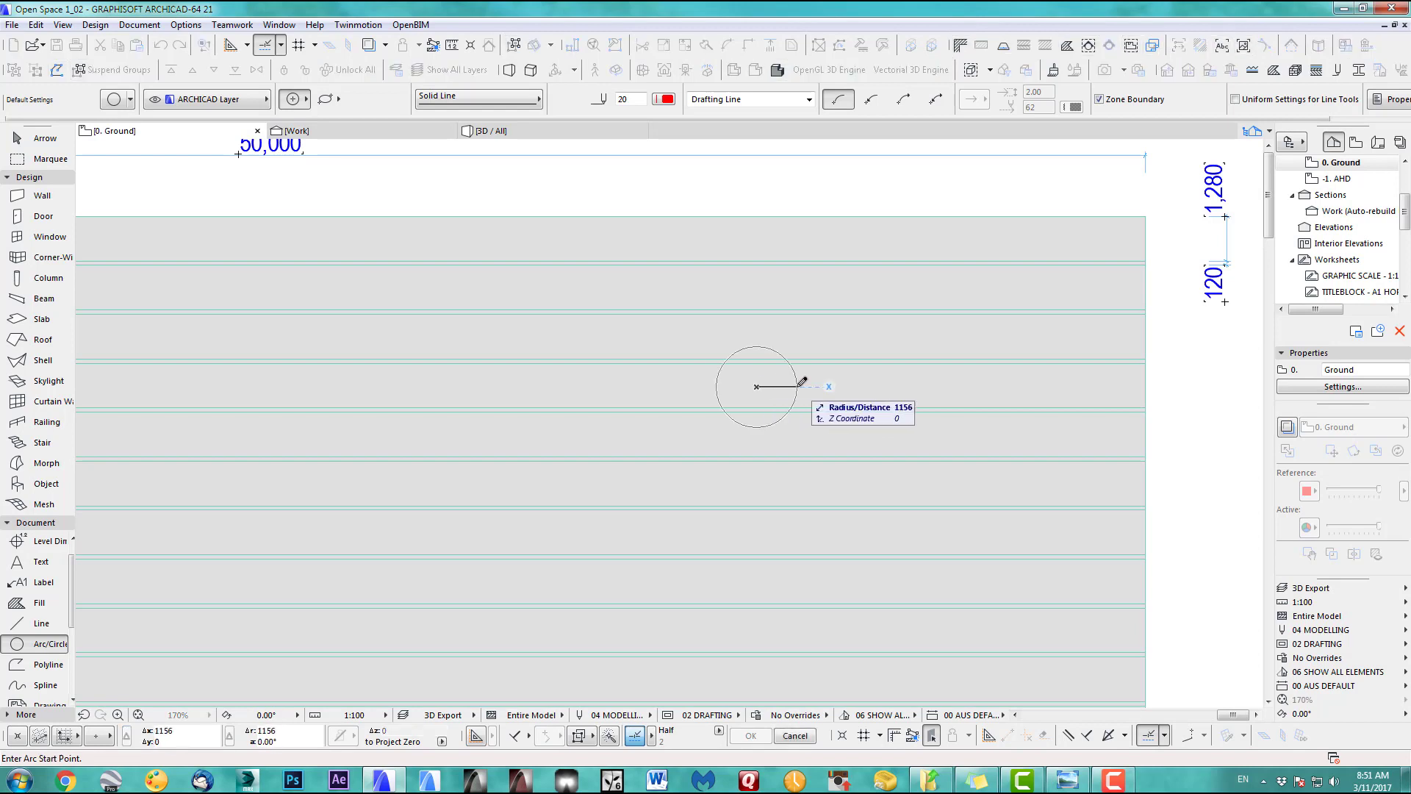
text(2000)
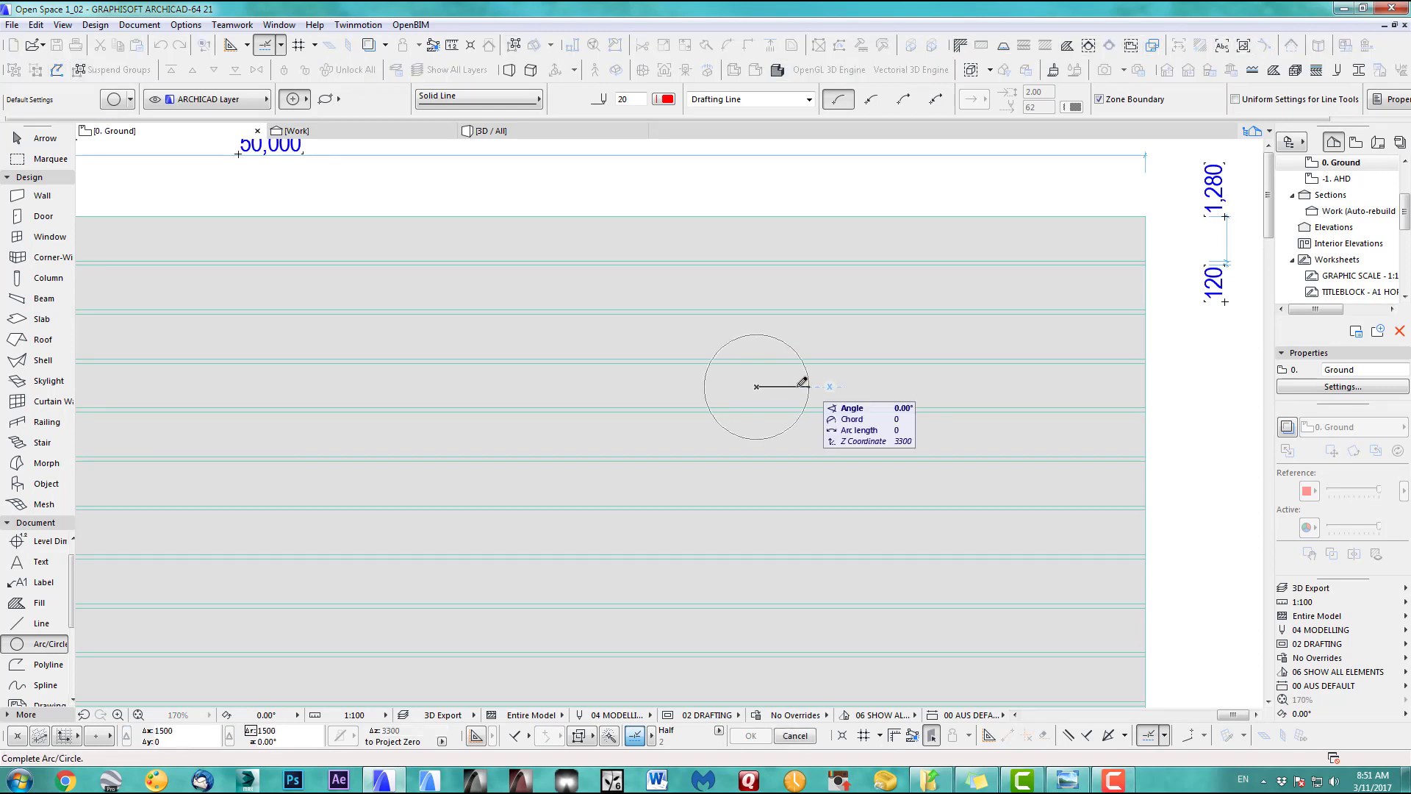
key(Return)
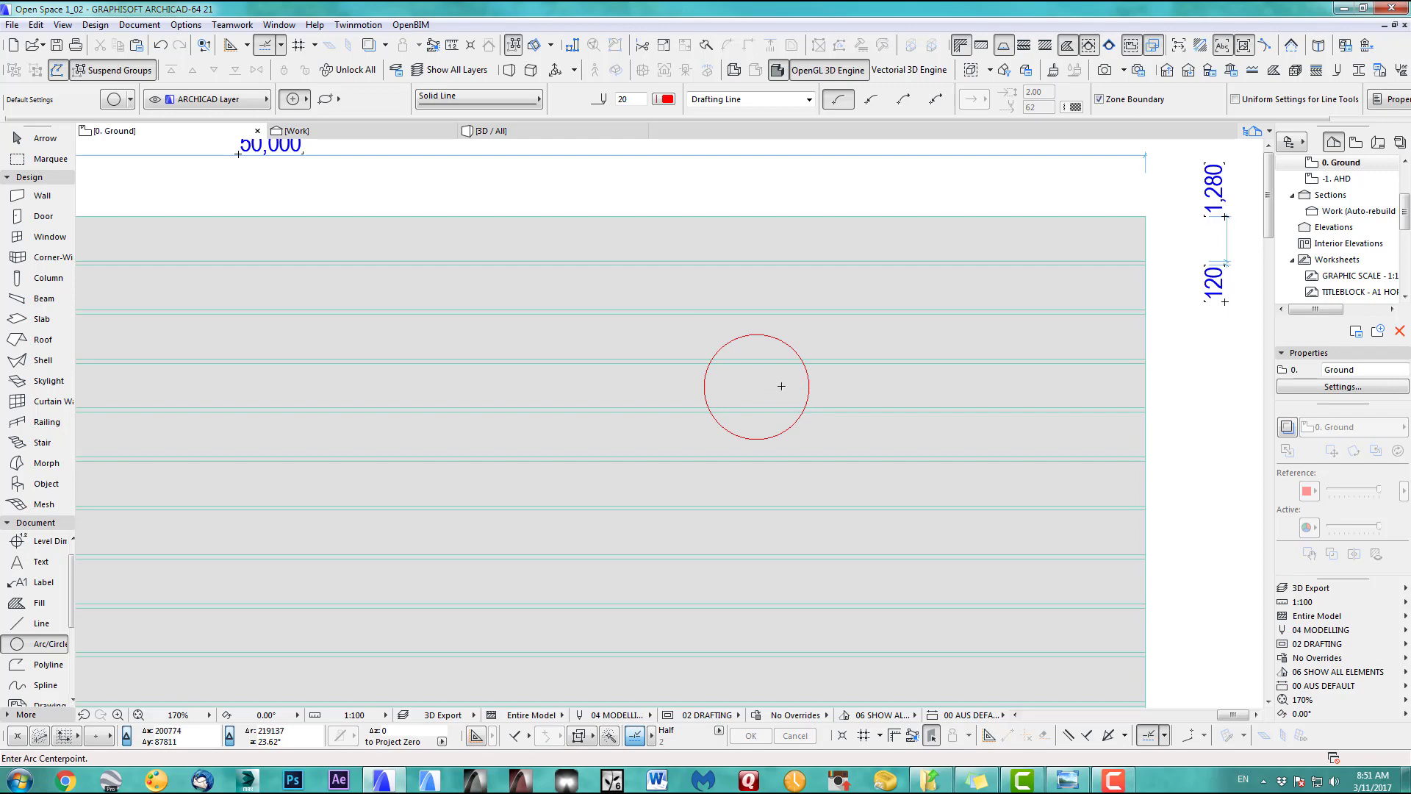
middle_drag(779, 374, 784, 366)
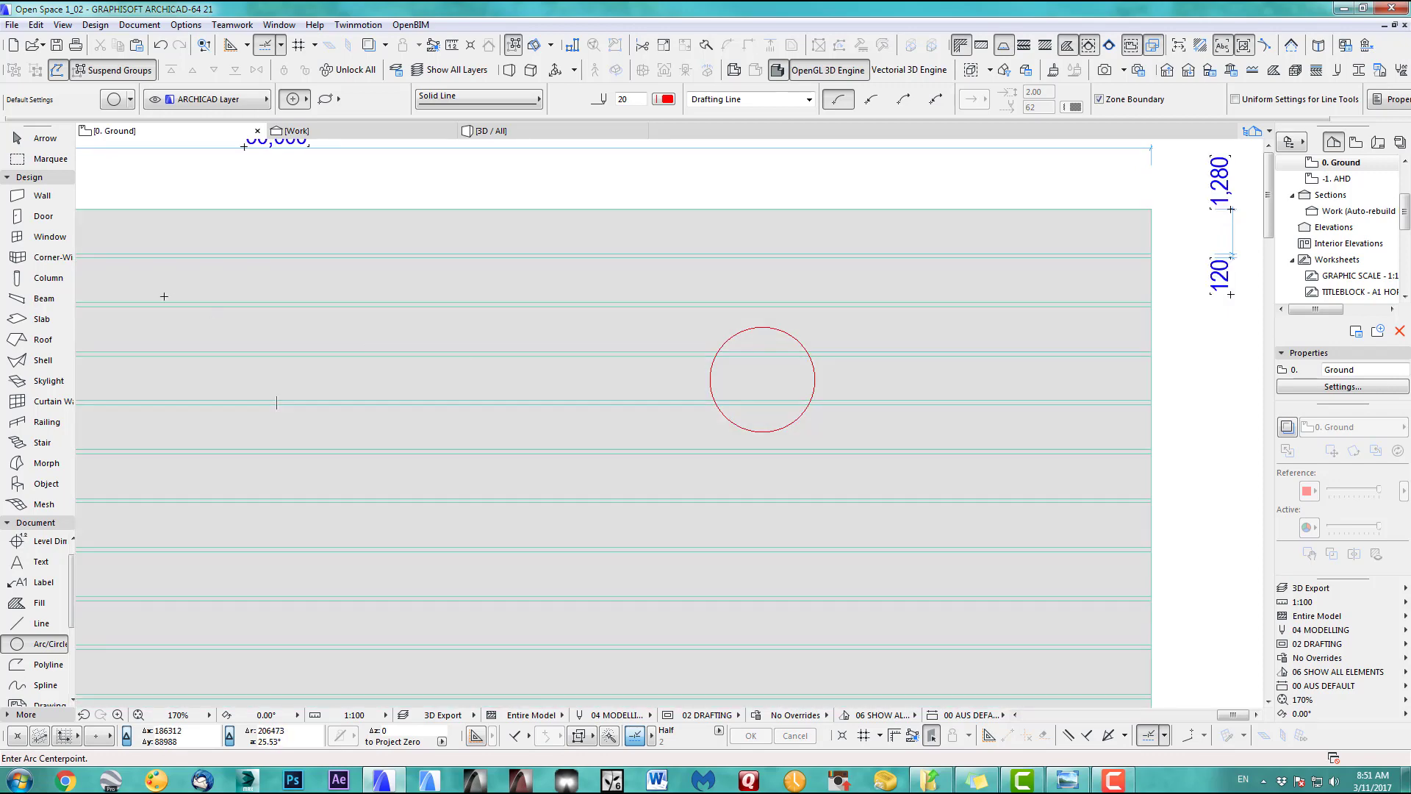
Activate the Slab tool and confirm its defaults with ART_Concrete1 surfaces on the 3DTerrain layer
click(42, 320)
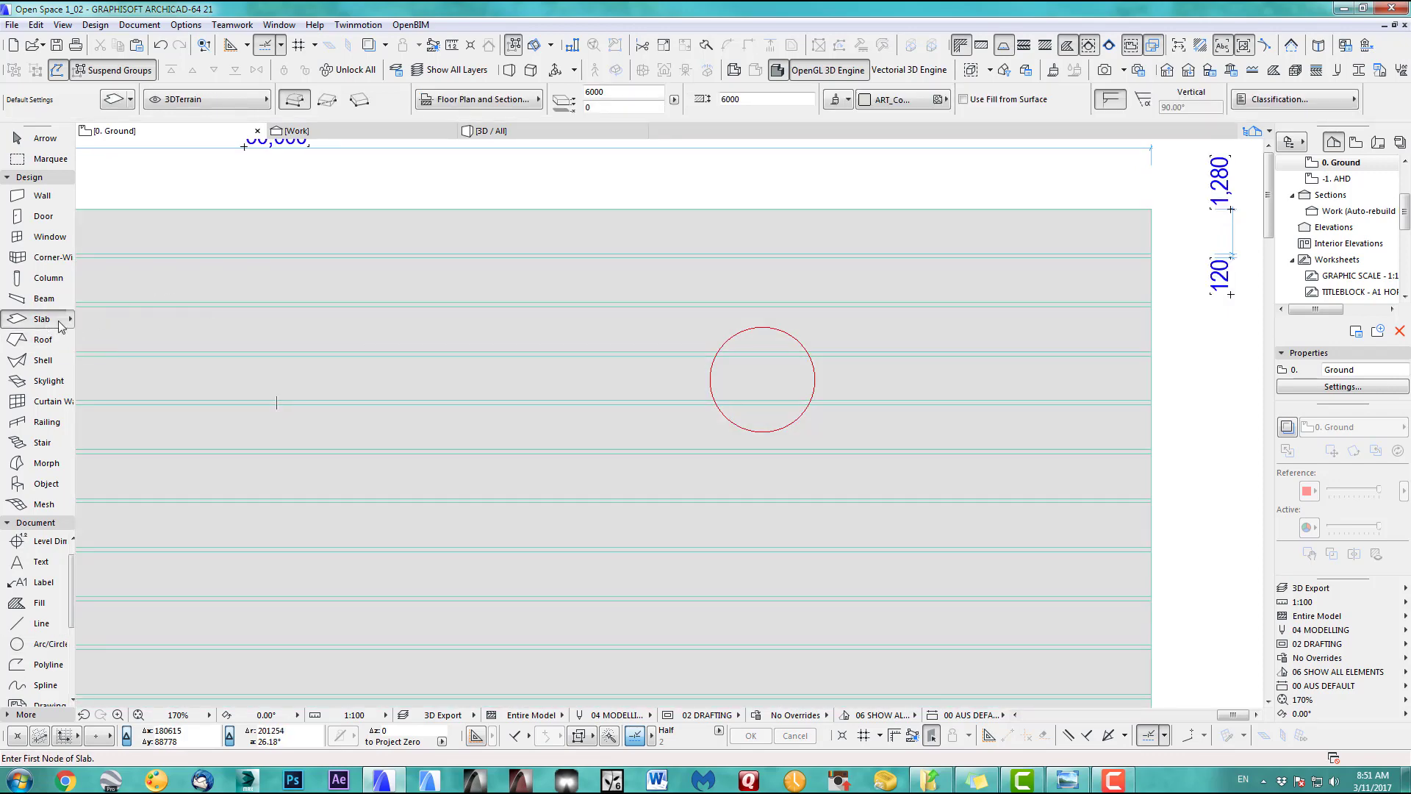
double_click(62, 326)
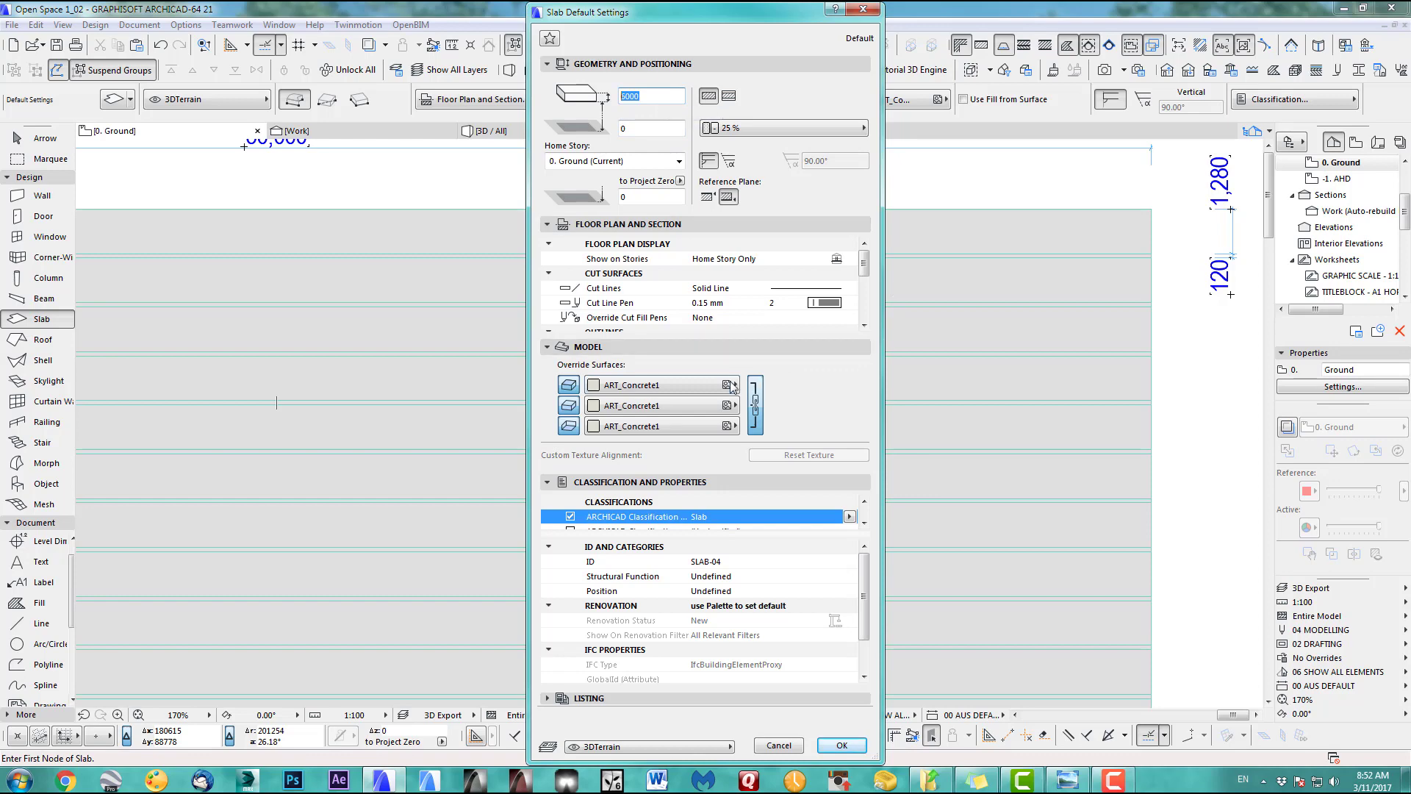
click(677, 389)
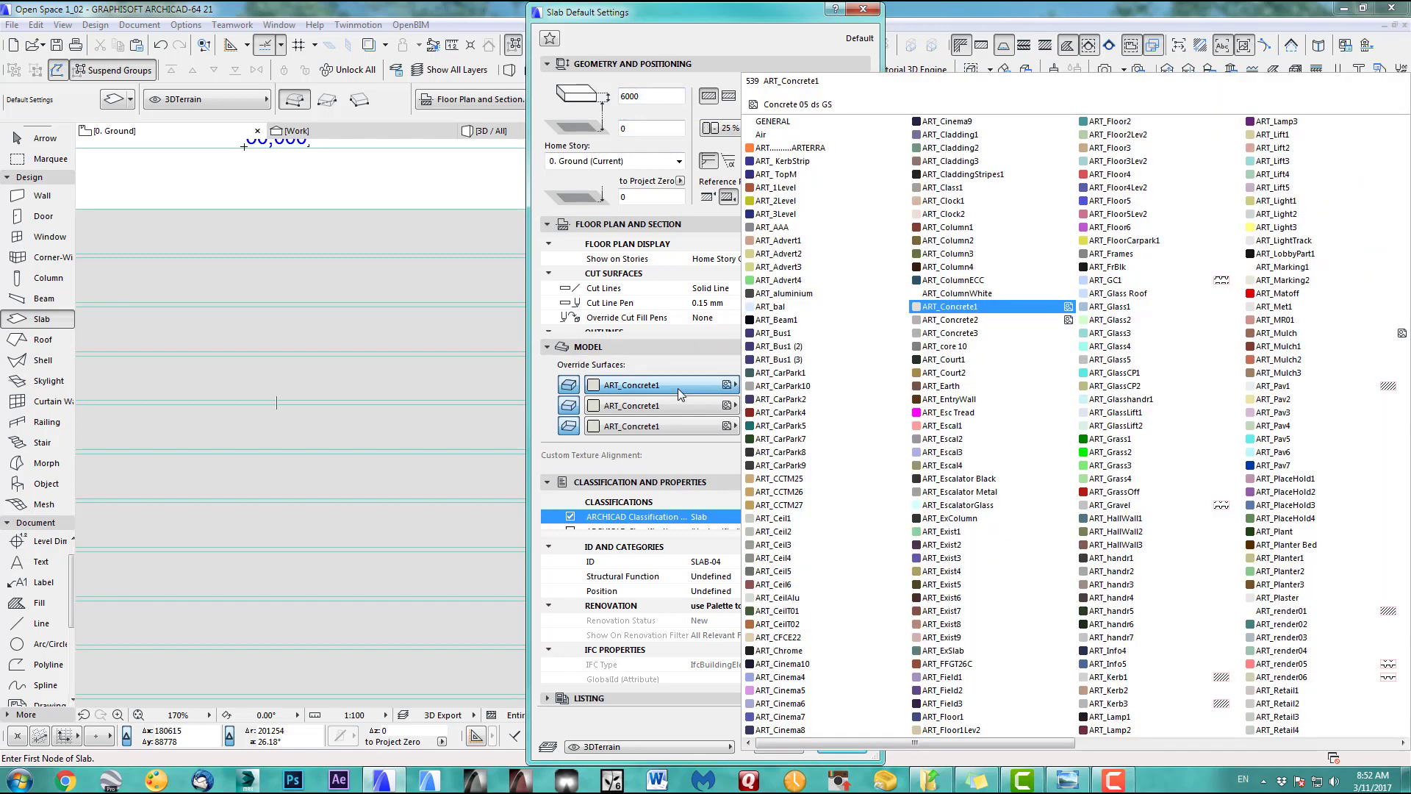
click(677, 387)
click(659, 743)
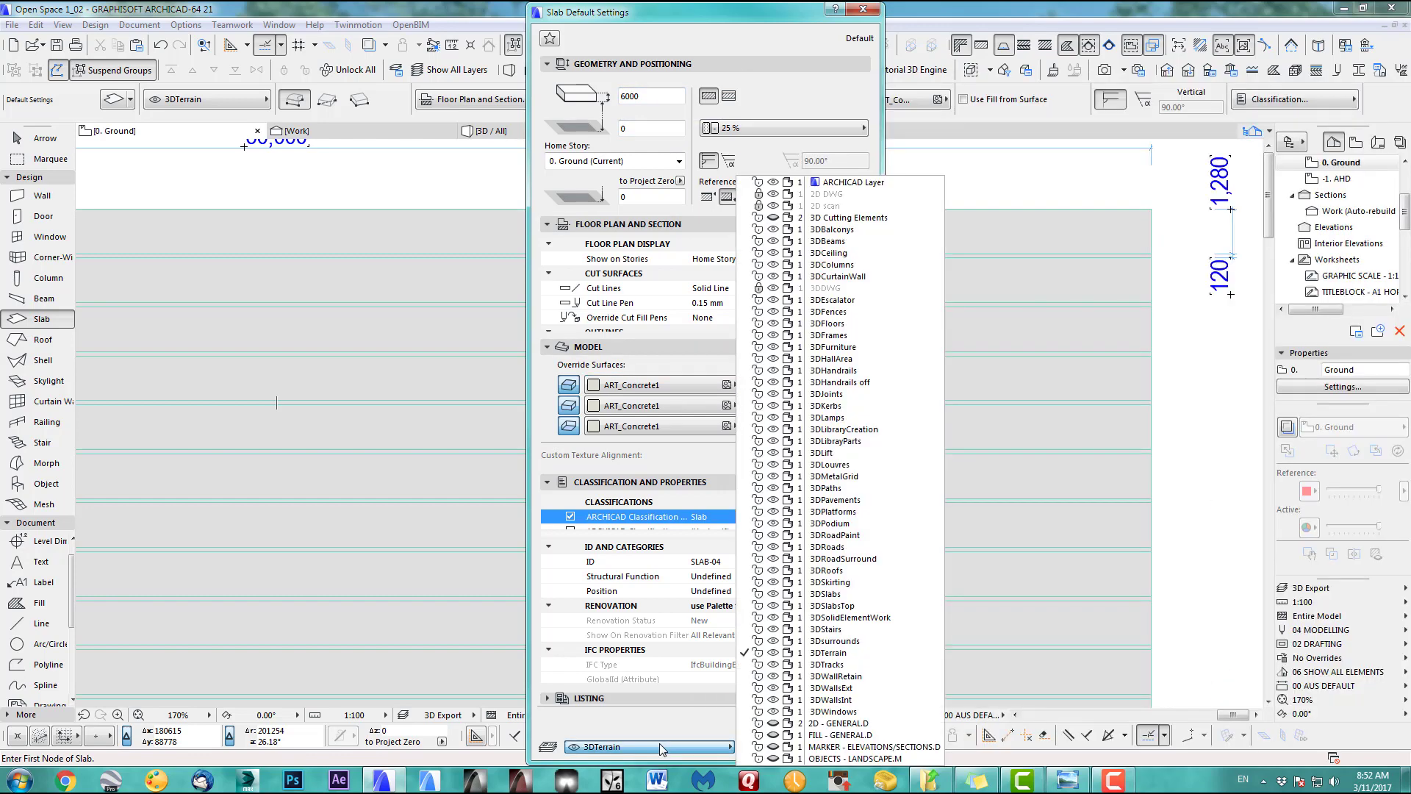
click(658, 744)
click(840, 746)
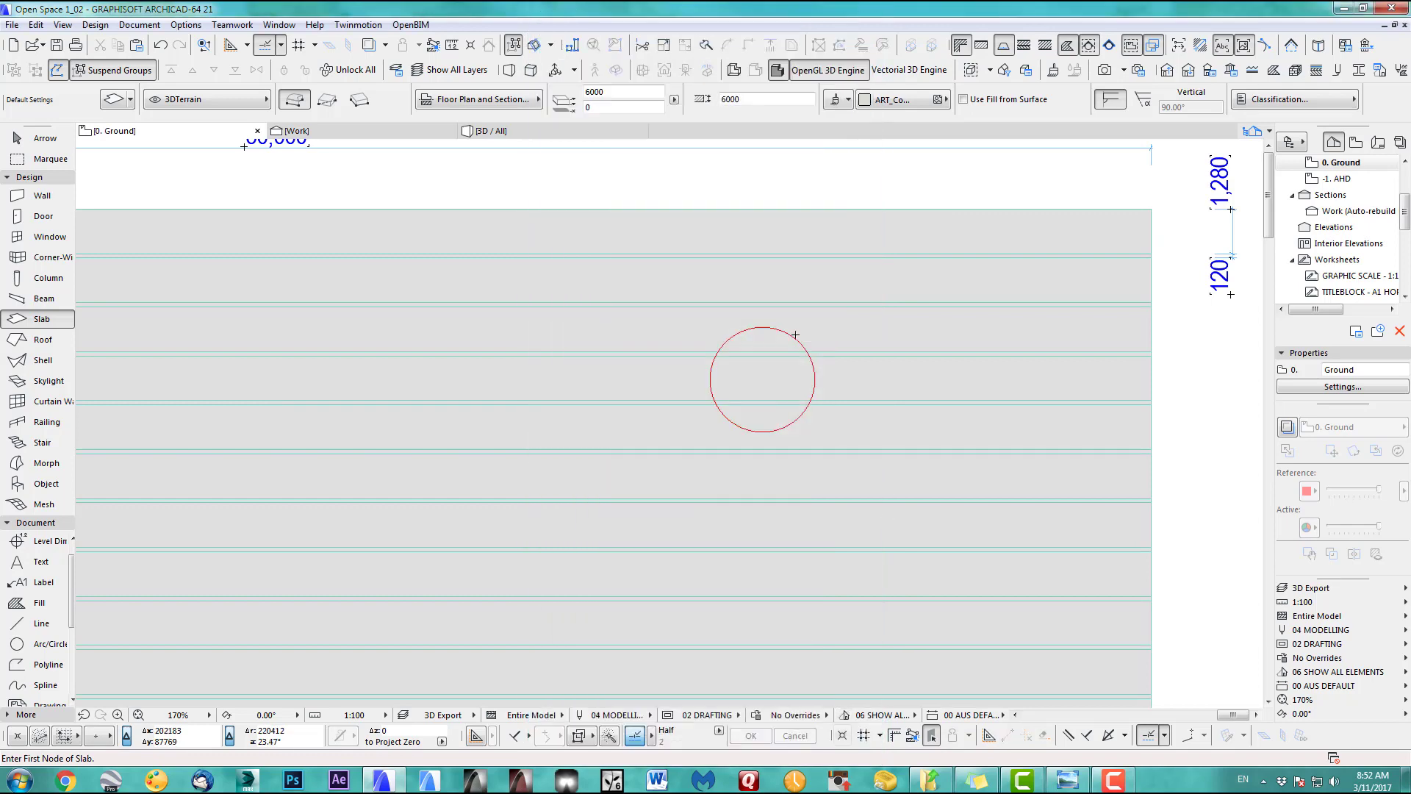
Draw a triangular slab with its three corners on the circle
click(766, 326)
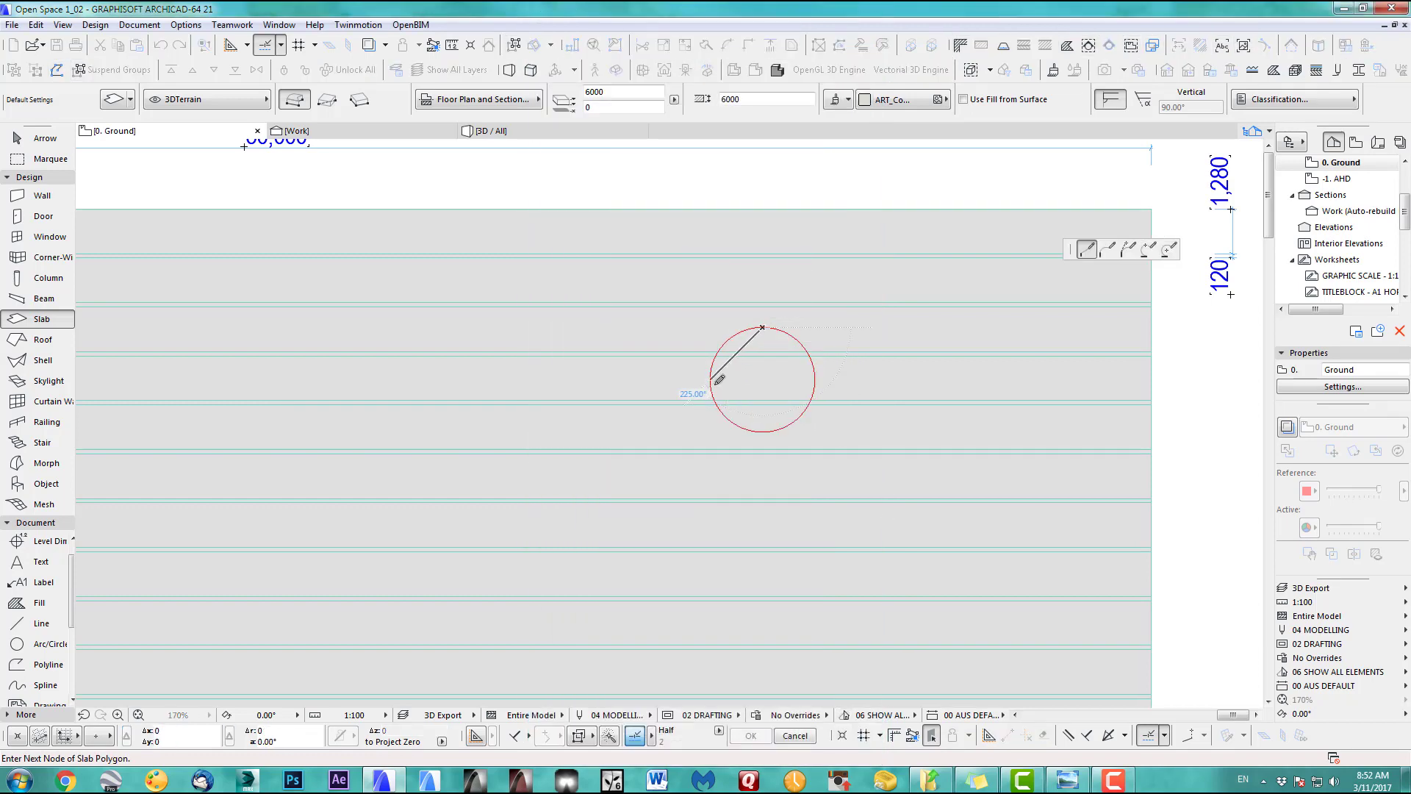
click(709, 379)
click(793, 421)
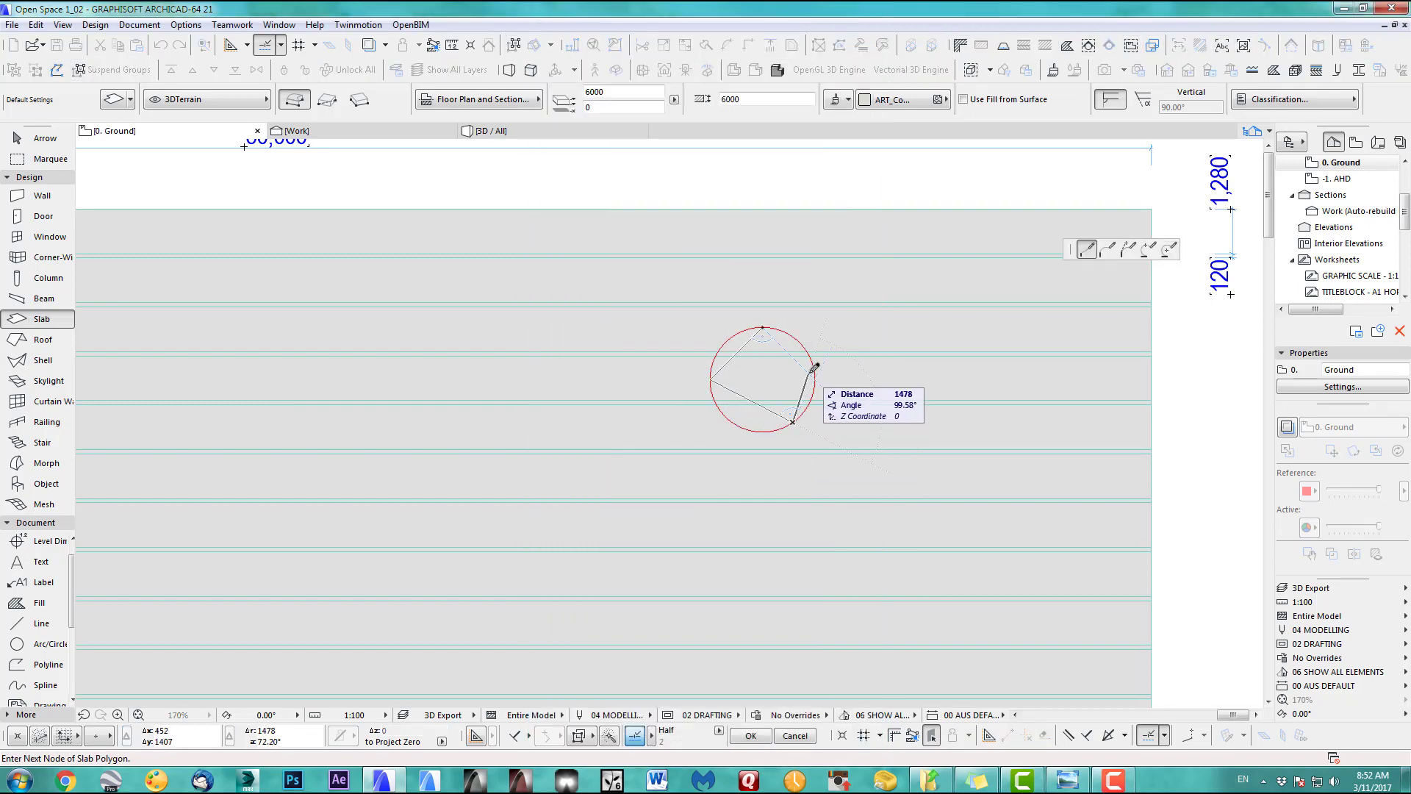
click(764, 327)
Curve the three edges of the triangular slab to radius 1500 so that it follows the circle
click(777, 374)
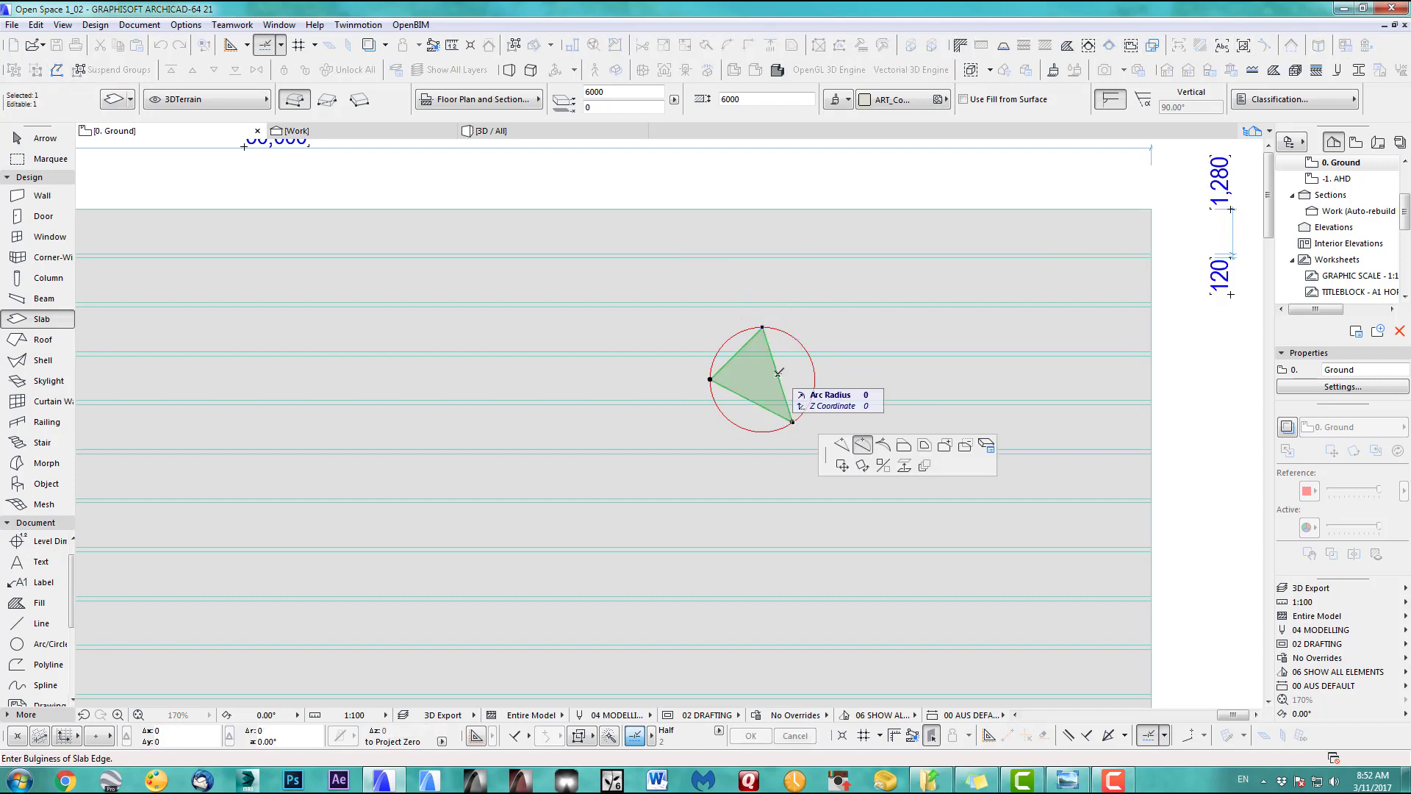
click(800, 354)
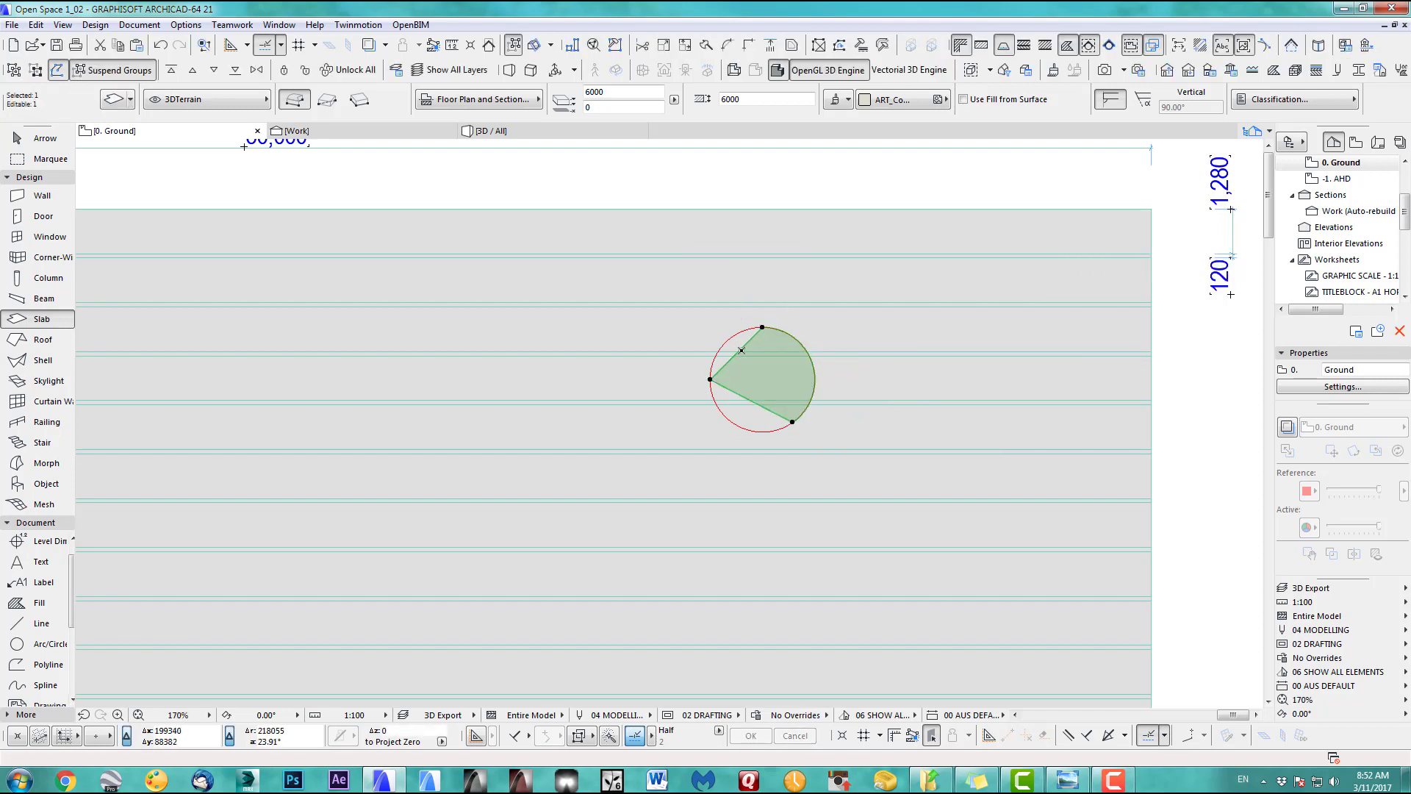
click(738, 352)
click(732, 337)
click(738, 395)
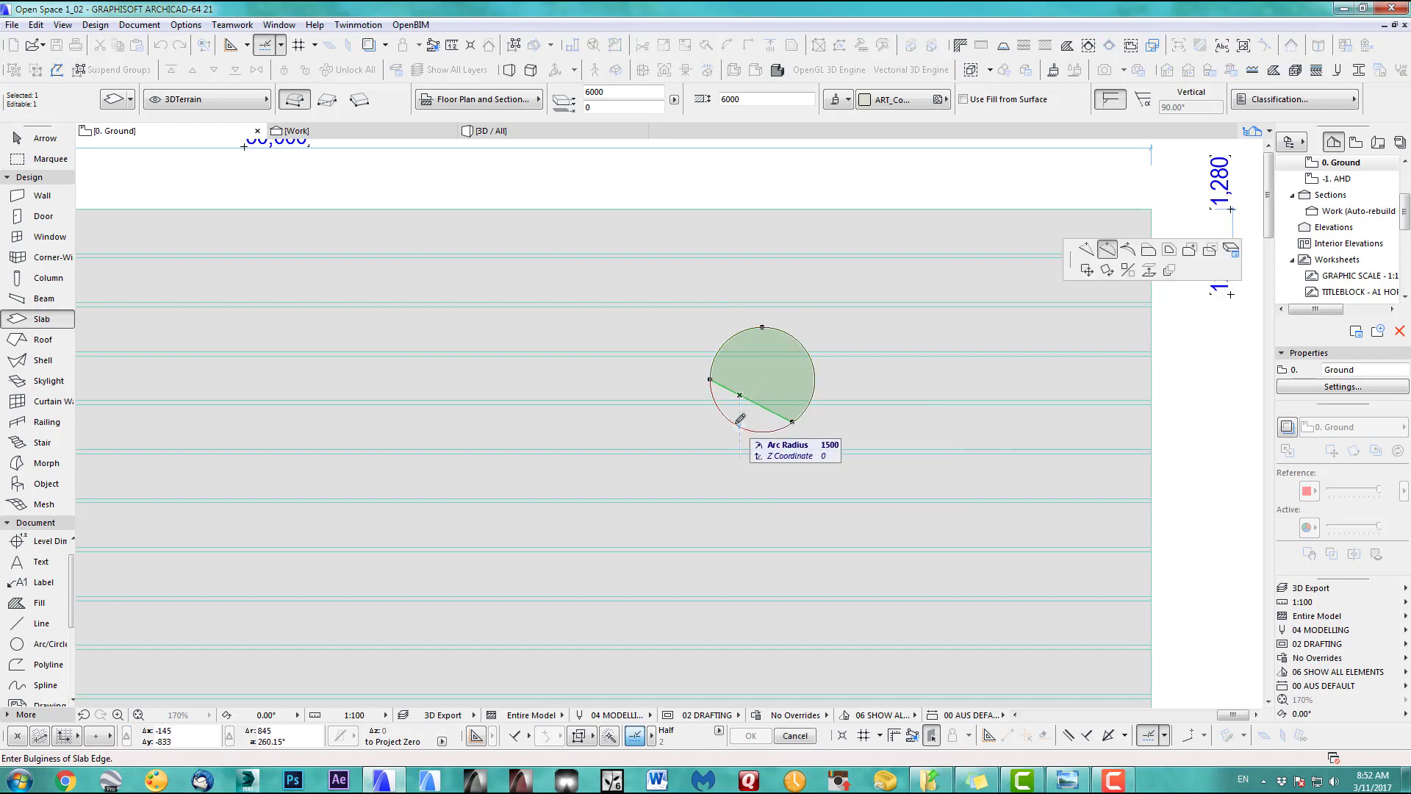
click(738, 425)
Move the round slab straight up from the circle's centre to the empty area above the paved strips
scroll(809, 450, down, 2)
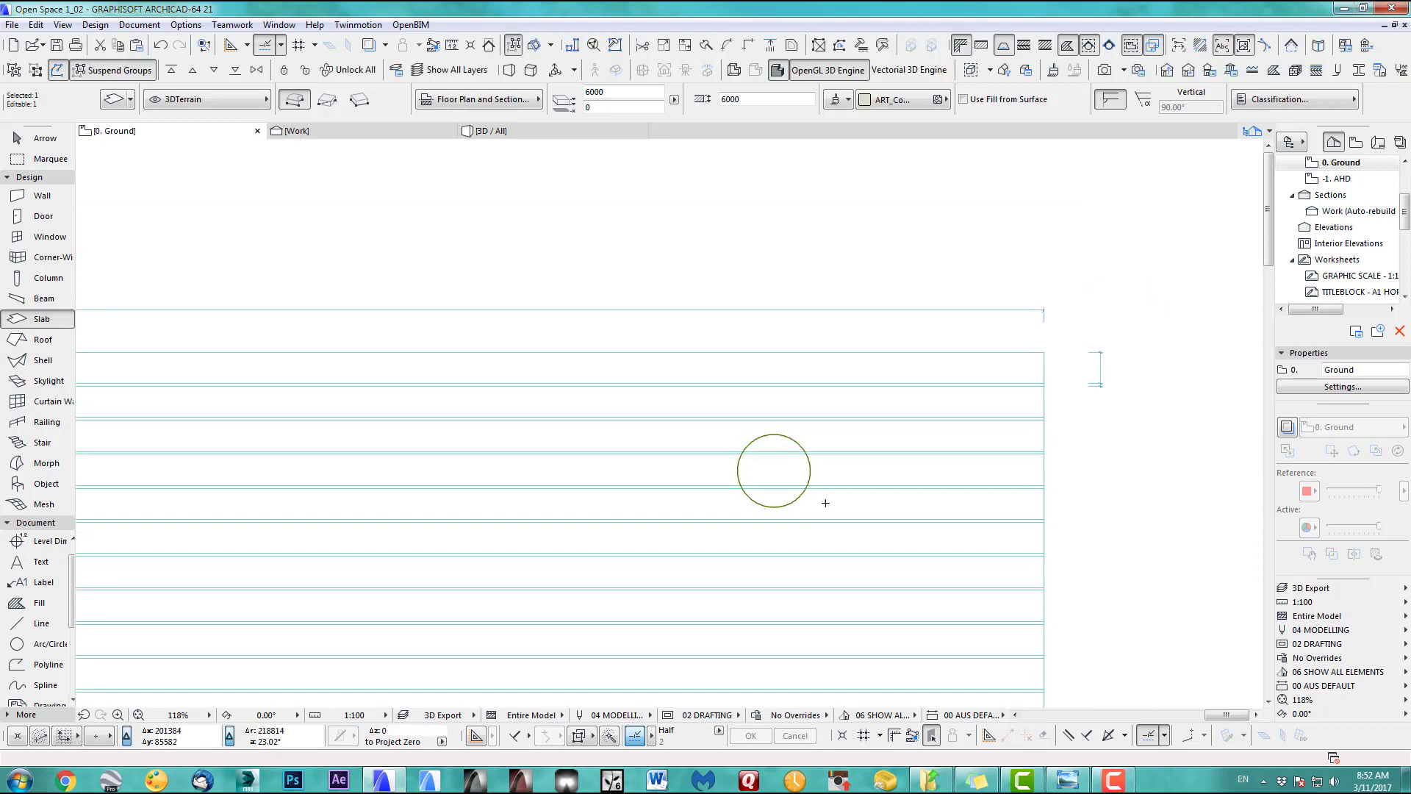
key(ctrl+d)
click(774, 471)
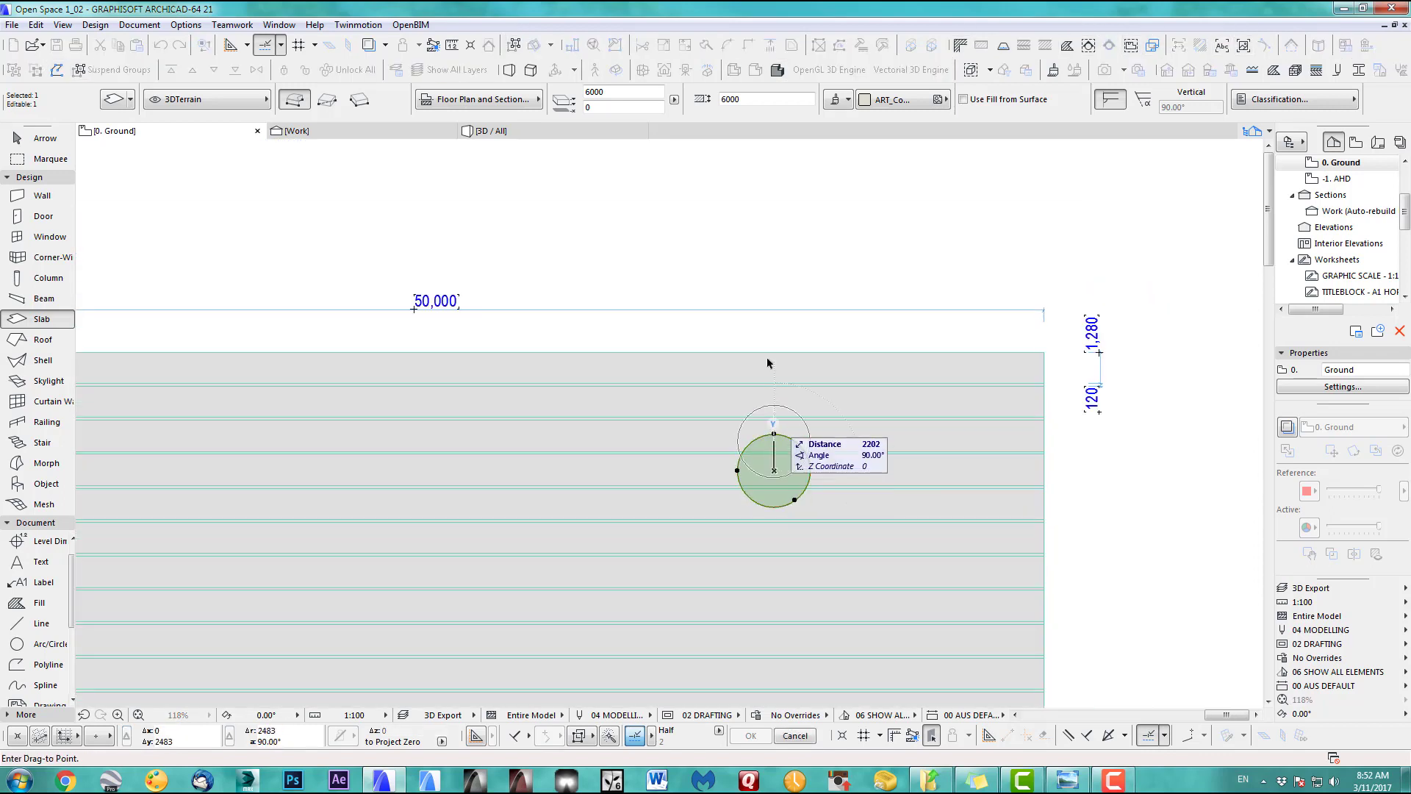
click(774, 229)
middle_drag(868, 231, 860, 289)
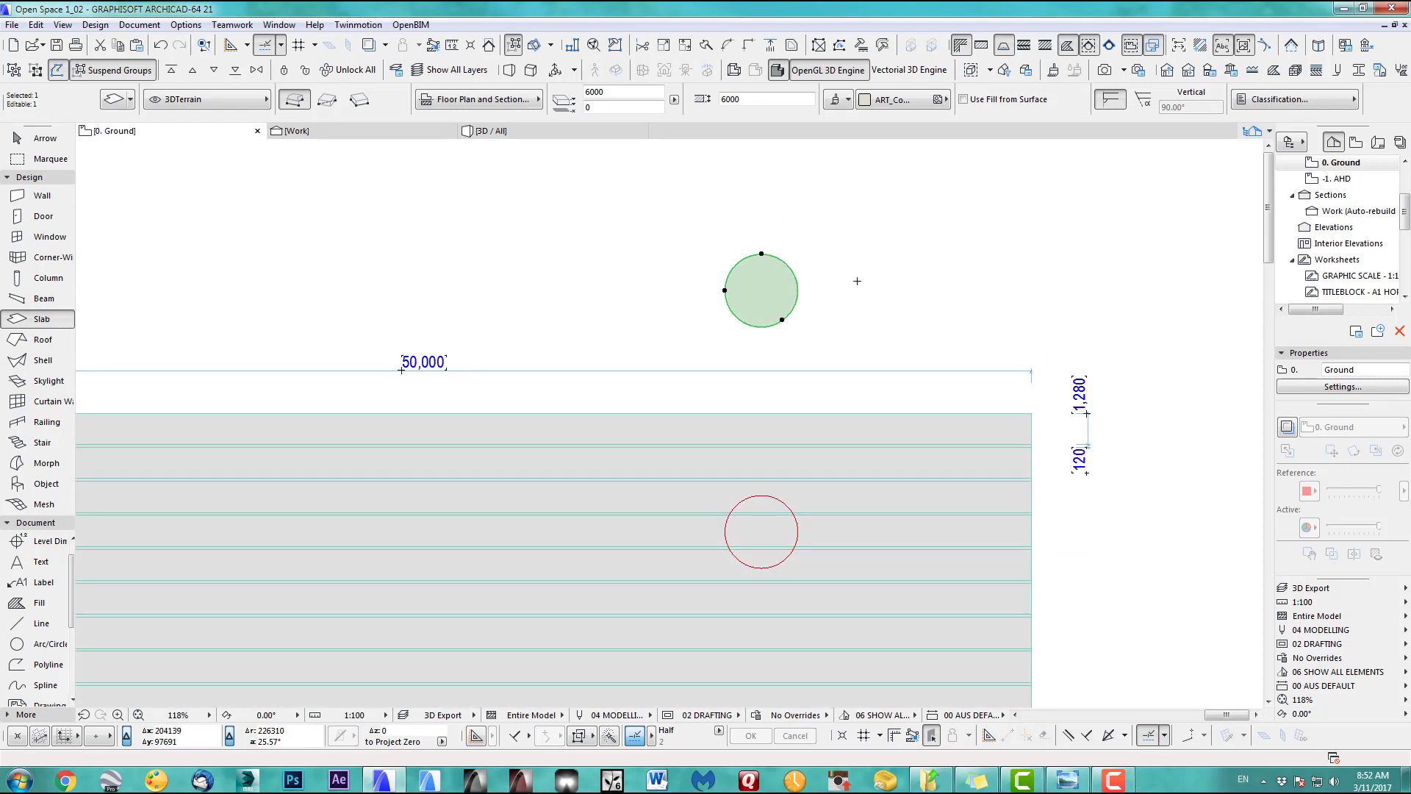
key(Escape)
Offset the round slab's edge 120 inward to form an inner disc within an outer ring
scroll(795, 280, up, 7)
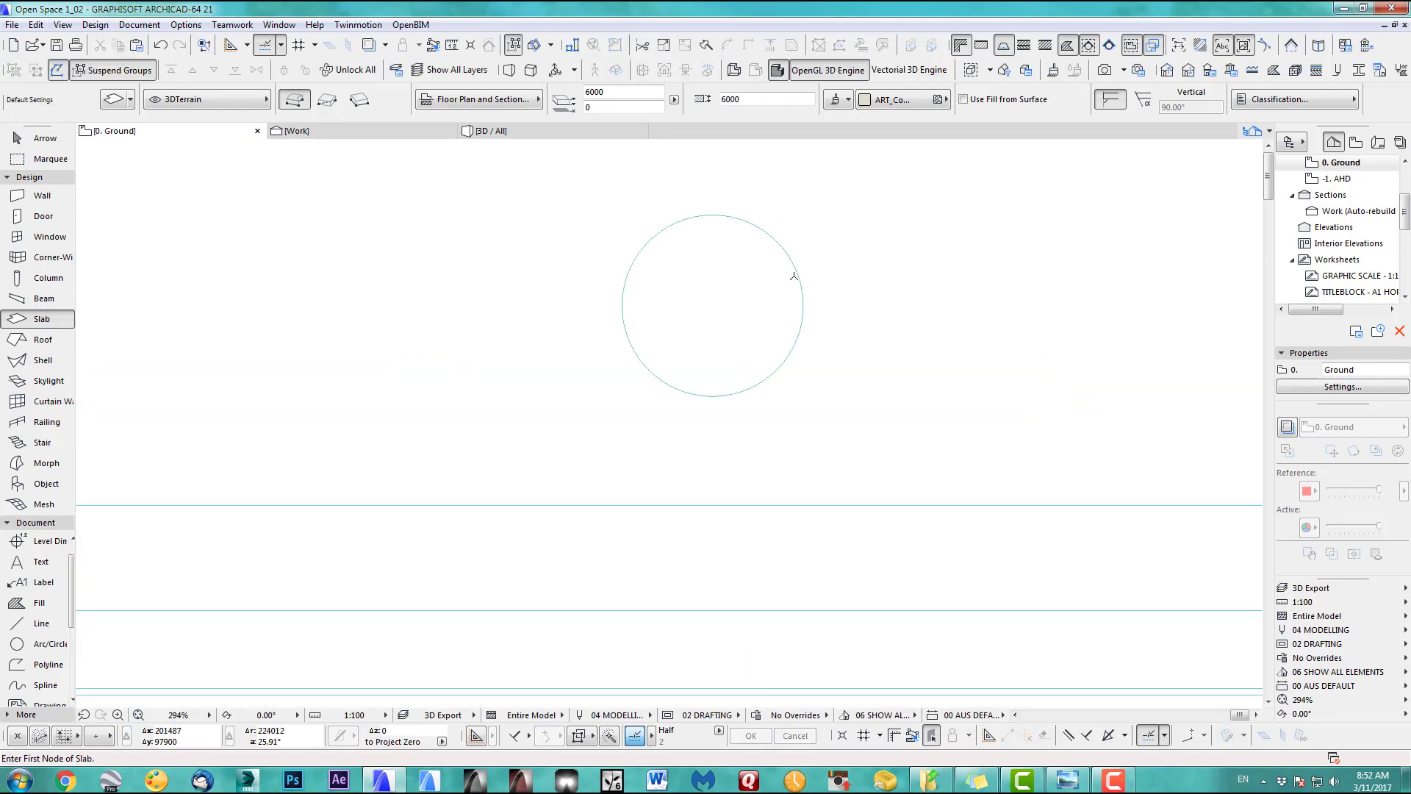
shift+click(761, 310)
click(752, 424)
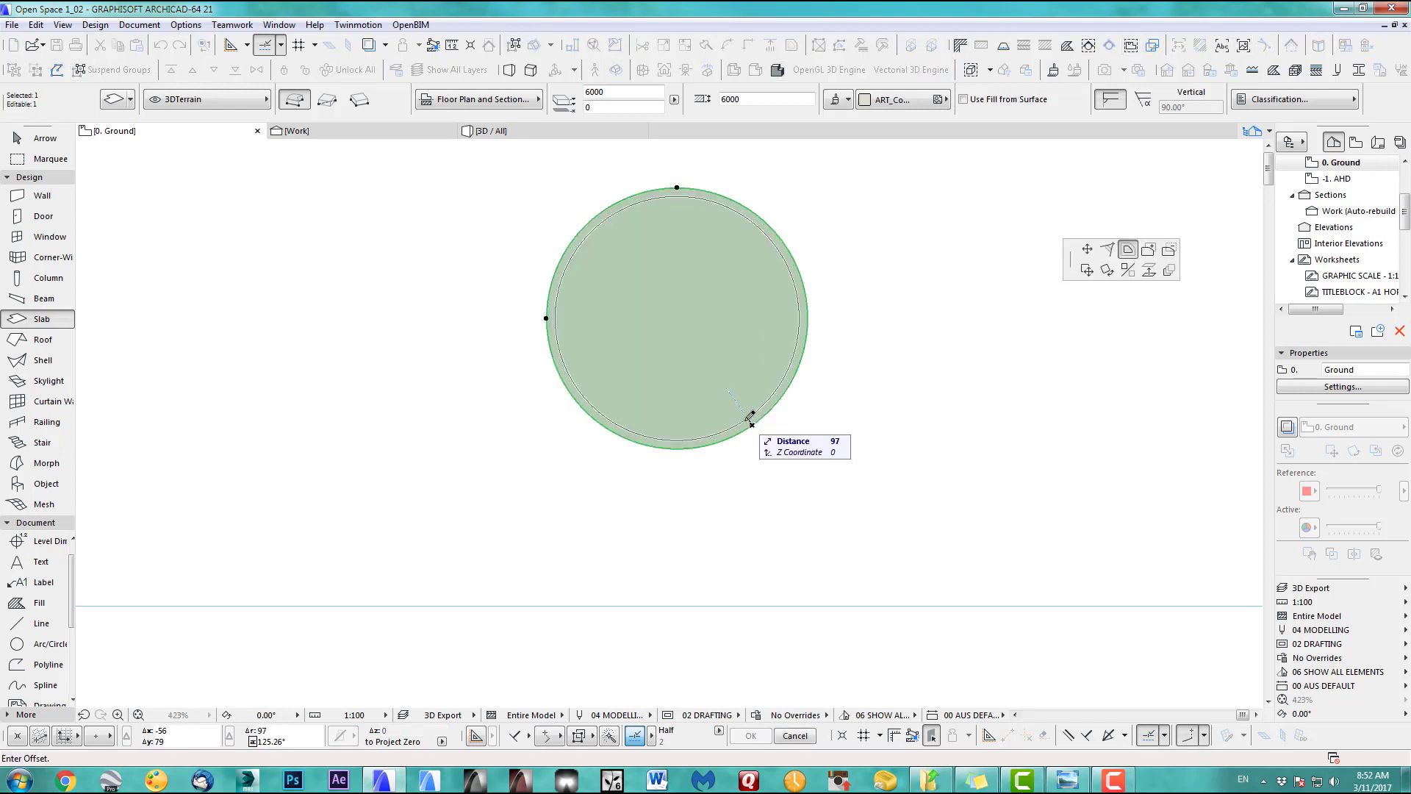
text(120)
key(Return)
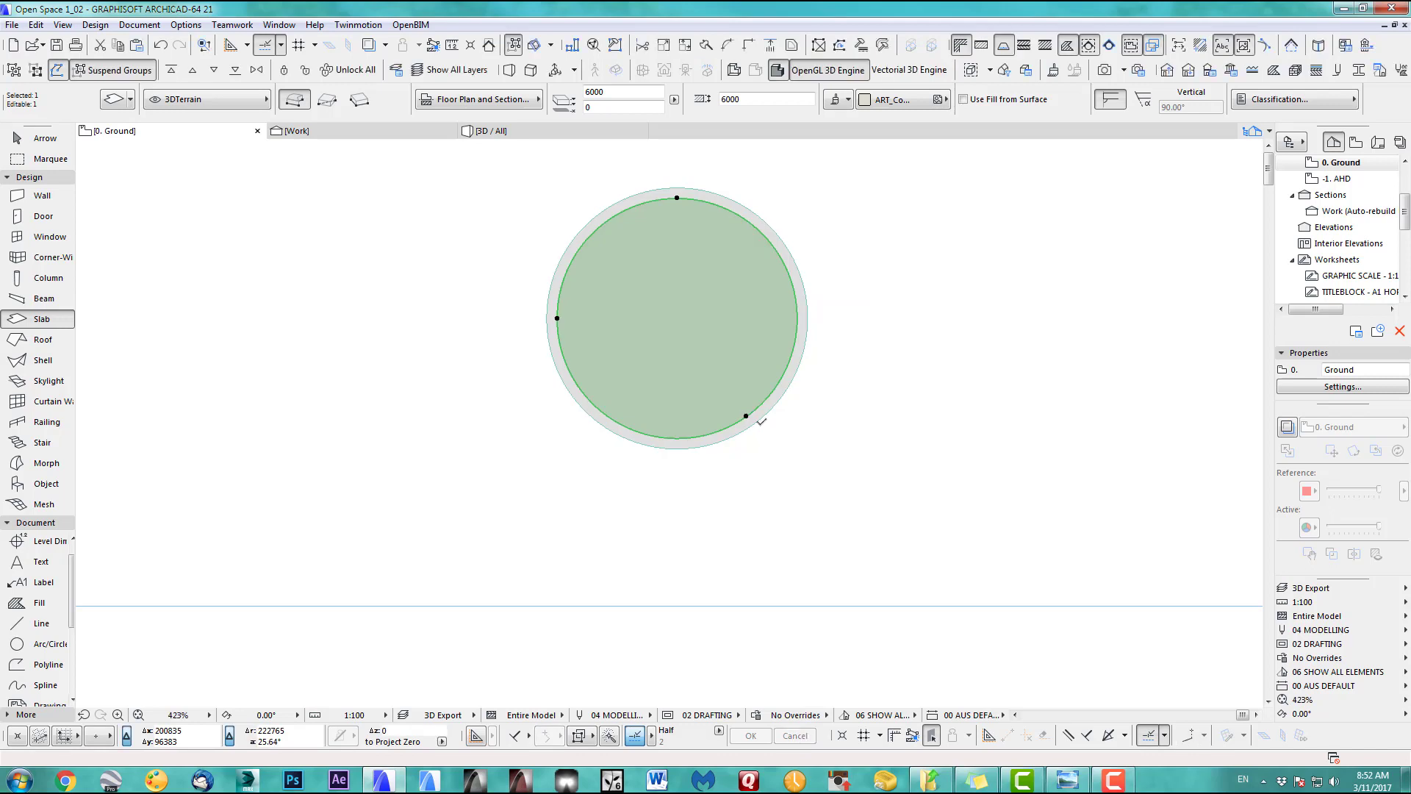
key(Escape)
Select the inner disc slab and set its surface to ART_Mulch
scroll(824, 554, down, 3)
middle_drag(909, 701, 828, 492)
scroll(832, 488, up, 3)
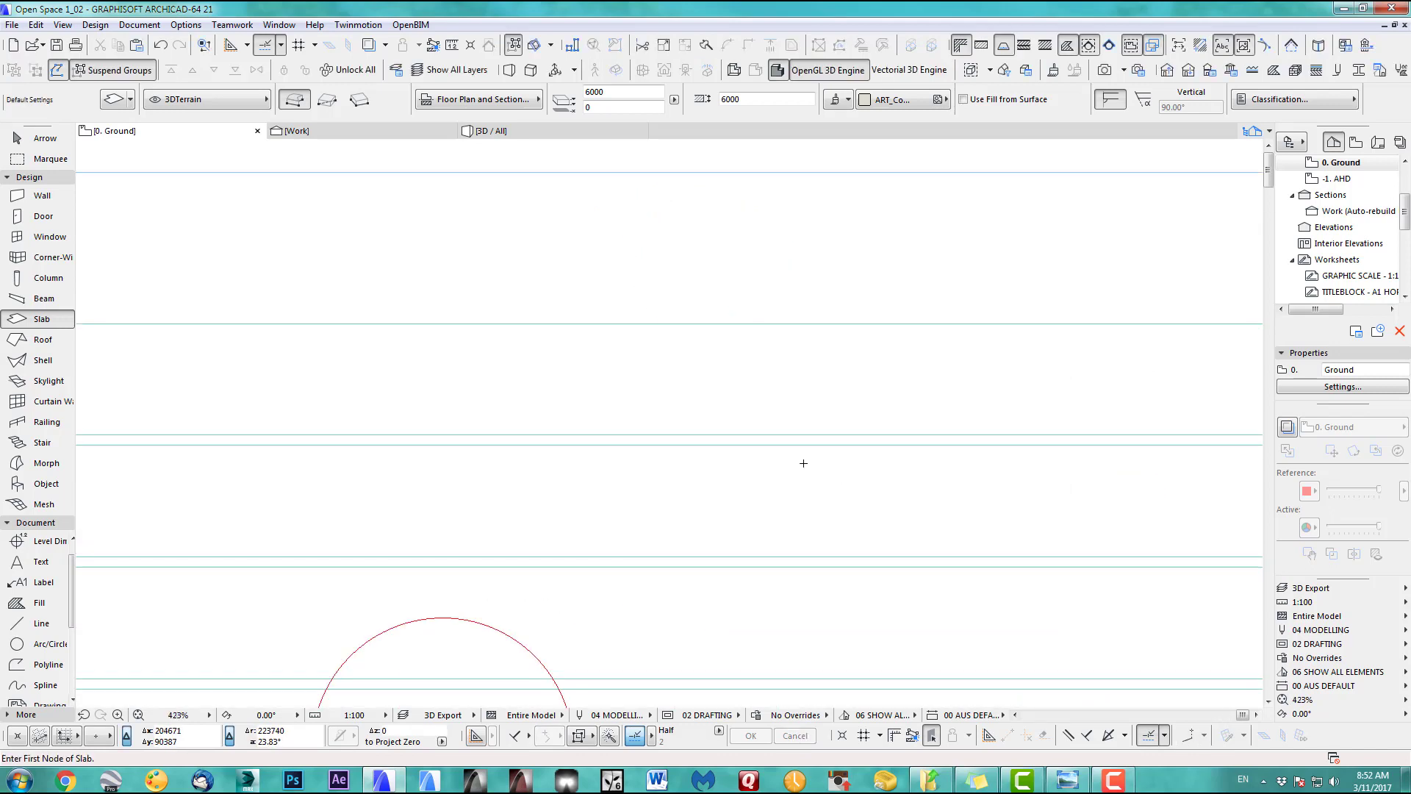
scroll(809, 471, down, 3)
middle_drag(783, 316, 769, 431)
scroll(768, 432, up, 3)
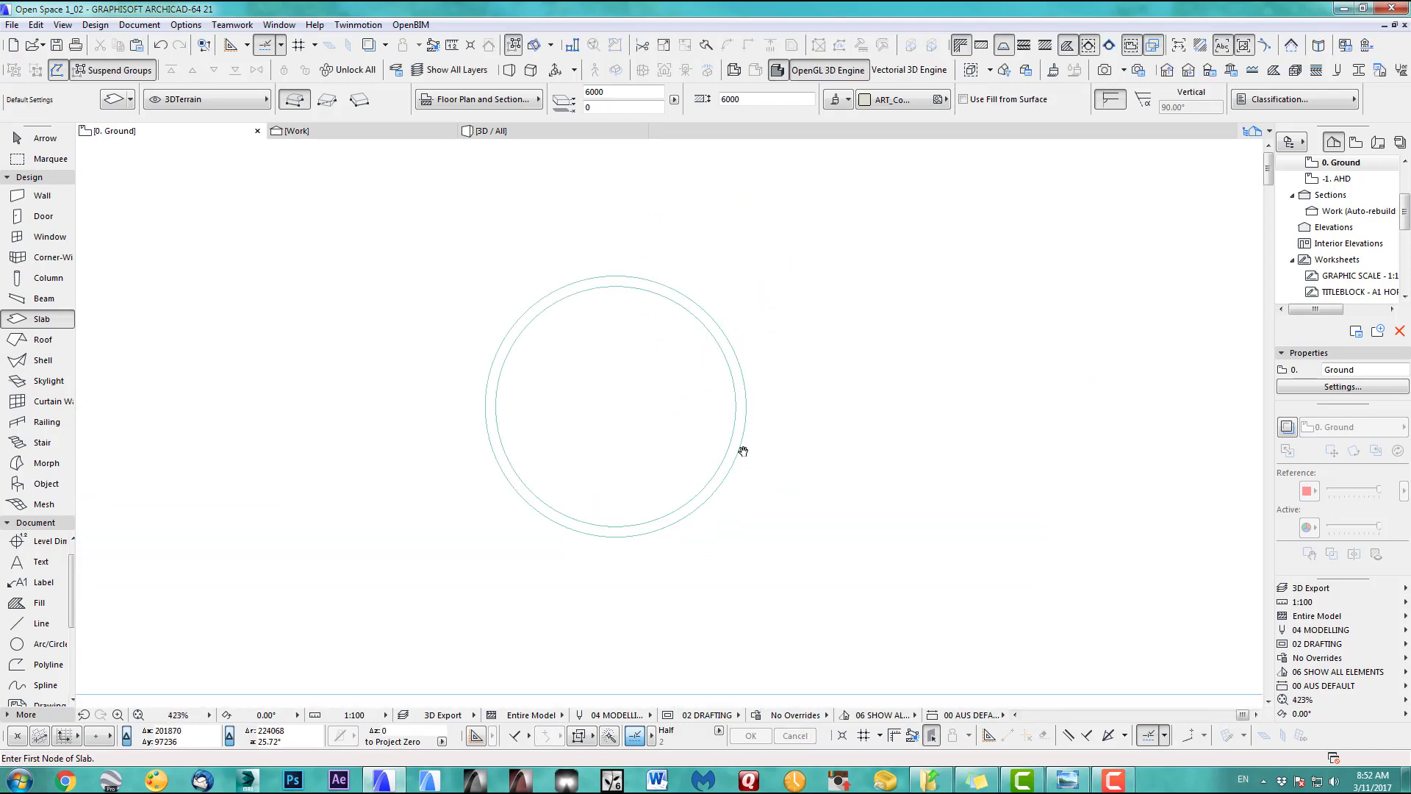
click(743, 449)
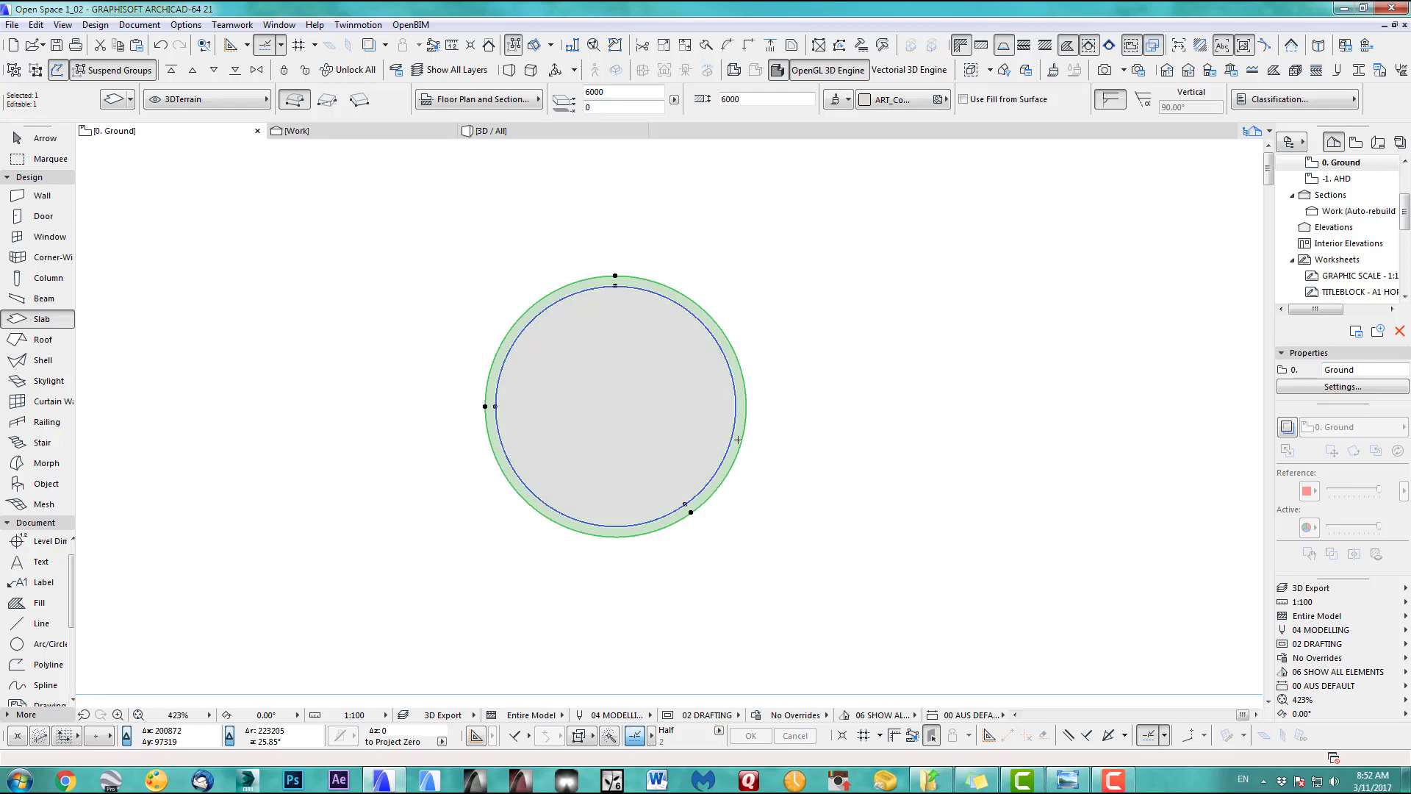
key(Escape)
click(723, 435)
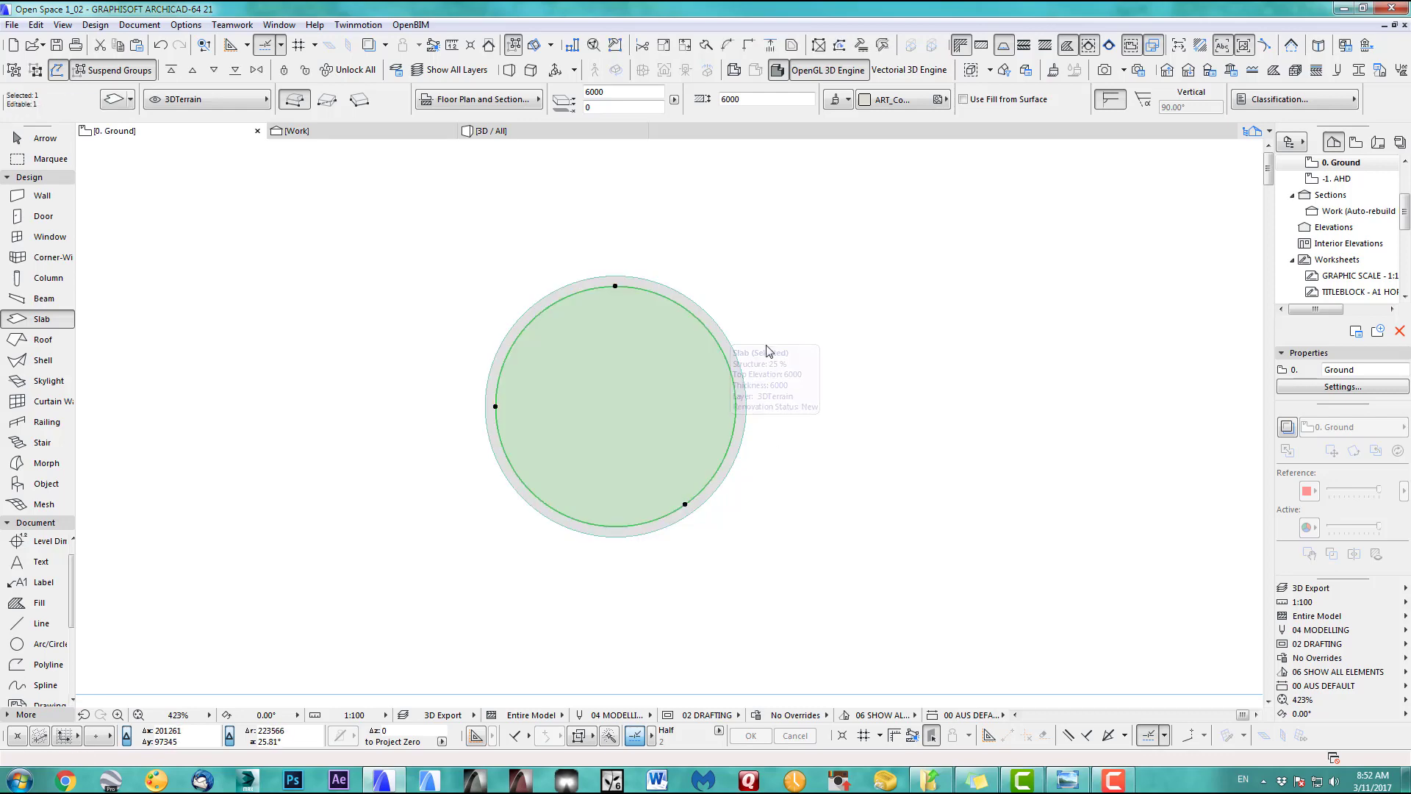
click(891, 99)
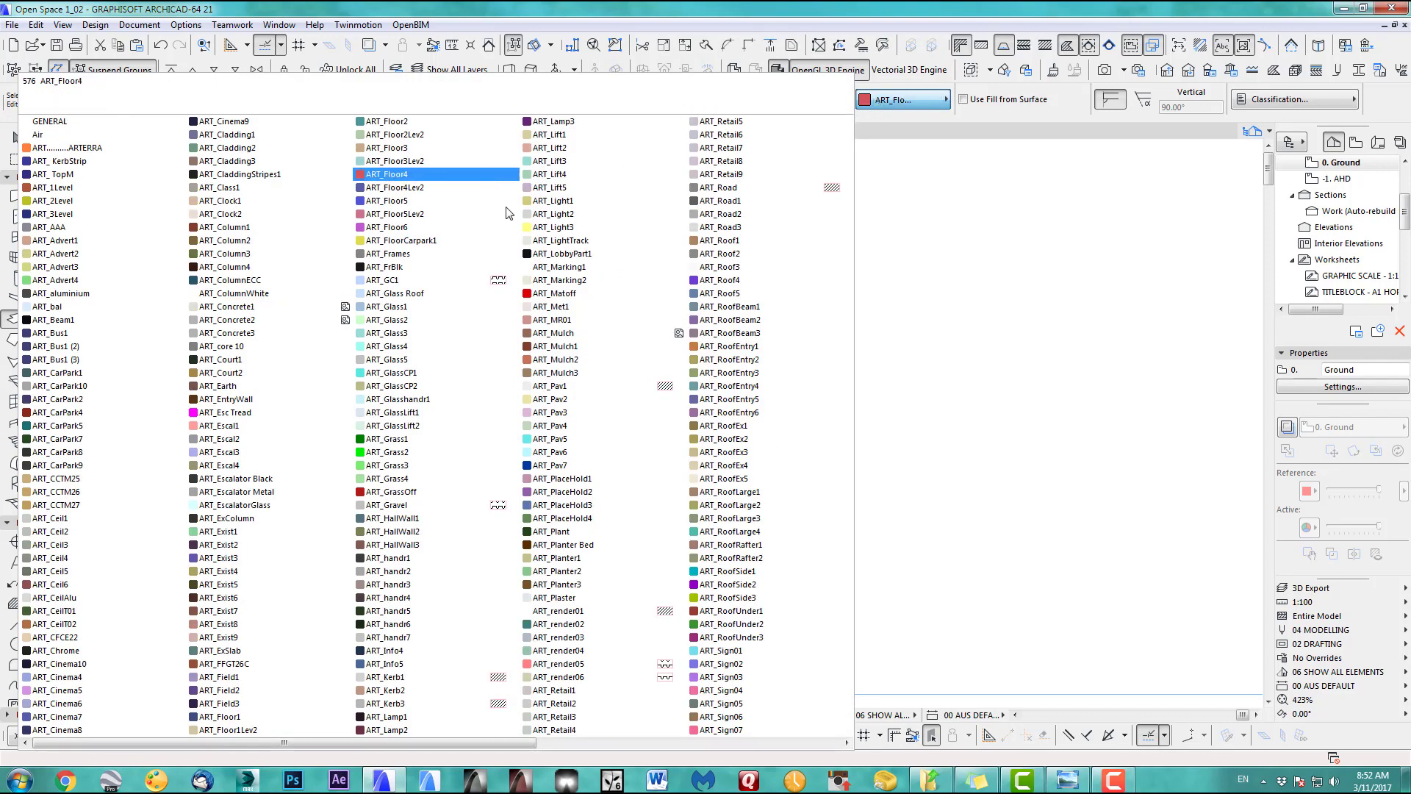
click(574, 334)
key(Escape)
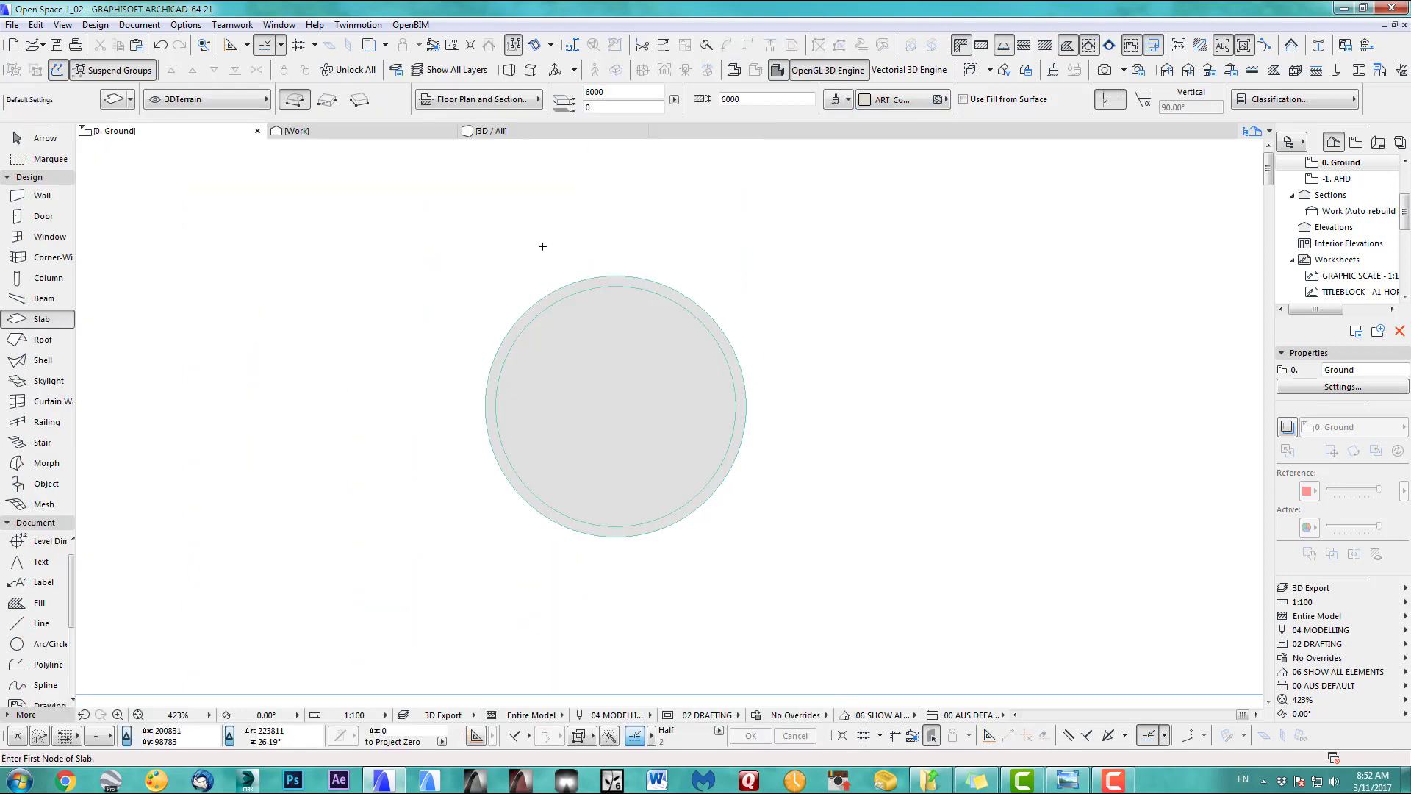
Select both round slabs, display only them in 3D and look closely at their tops
click(45, 140)
key(ctrl+a)
key(F3)
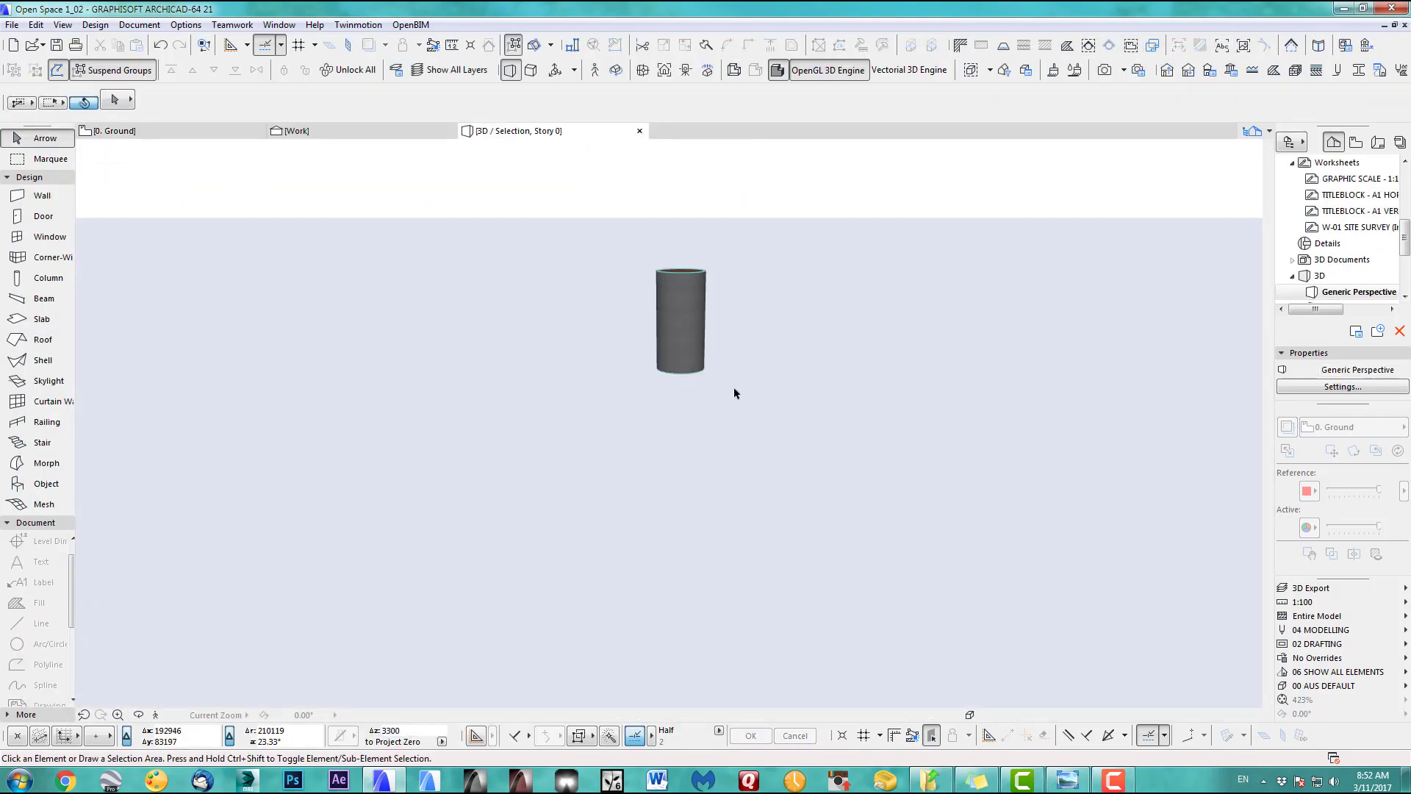
scroll(724, 408, down, 2)
middle_drag(692, 447, 675, 557)
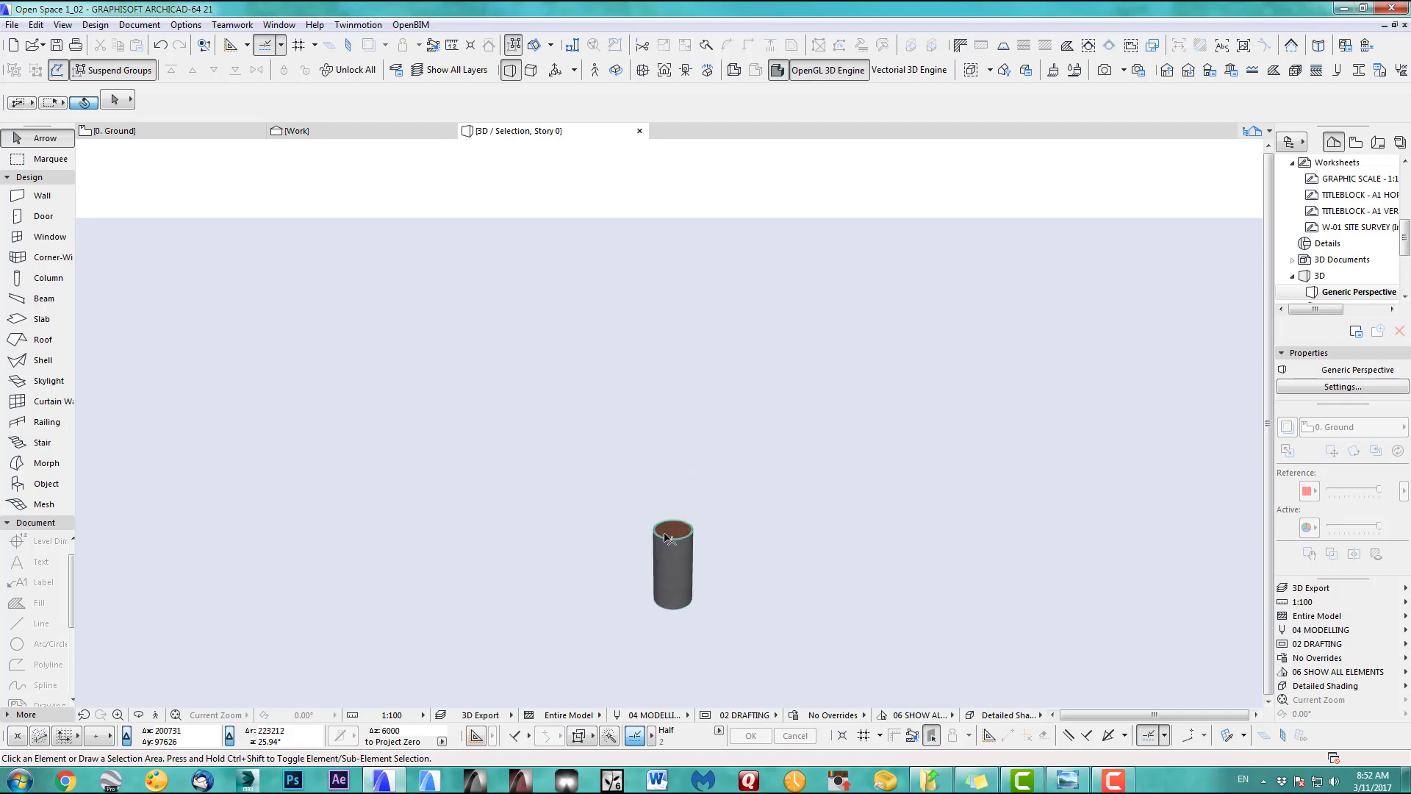
scroll(674, 561, up, 4)
scroll(674, 562, up, 2)
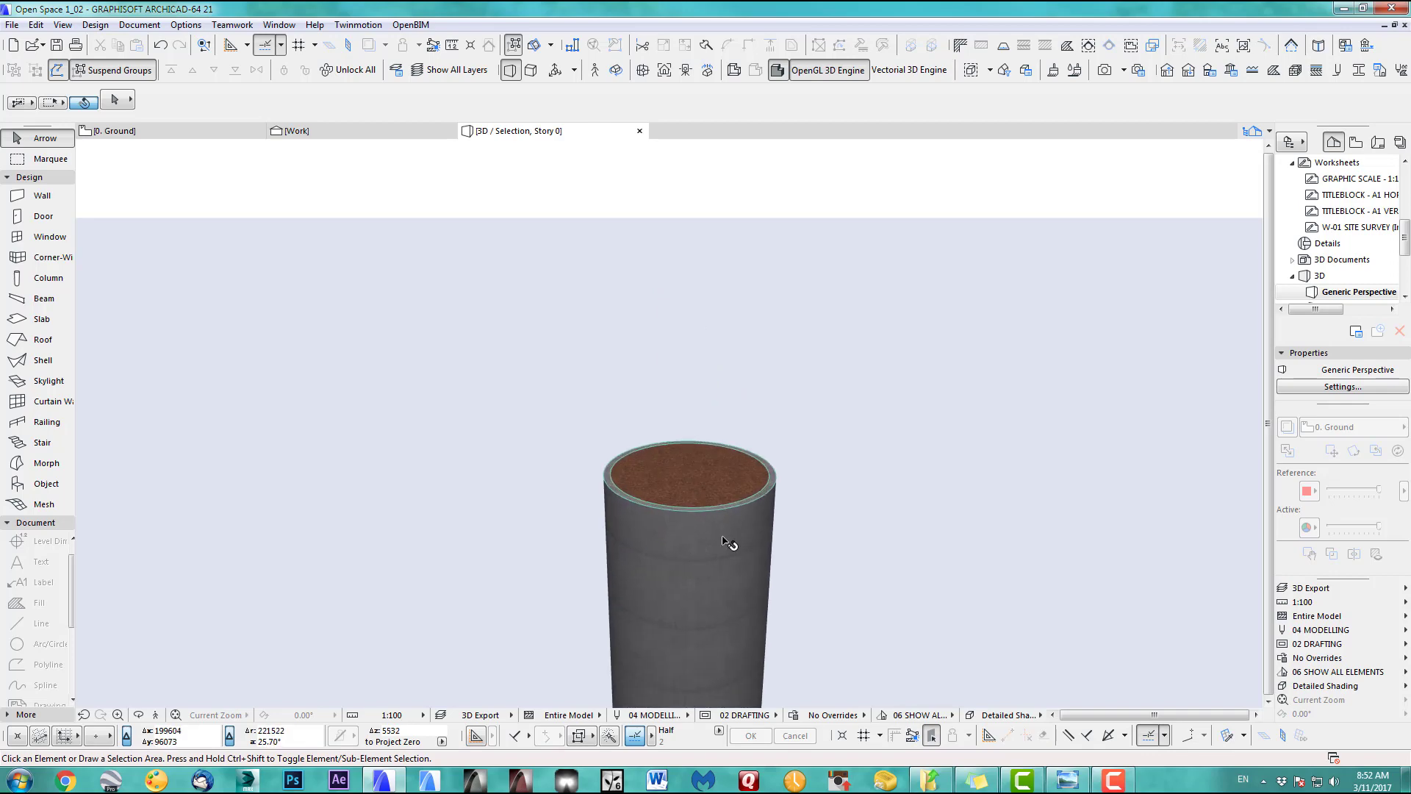
Set the surface of the outer ring slab to ART_Concrete2
click(728, 541)
click(893, 100)
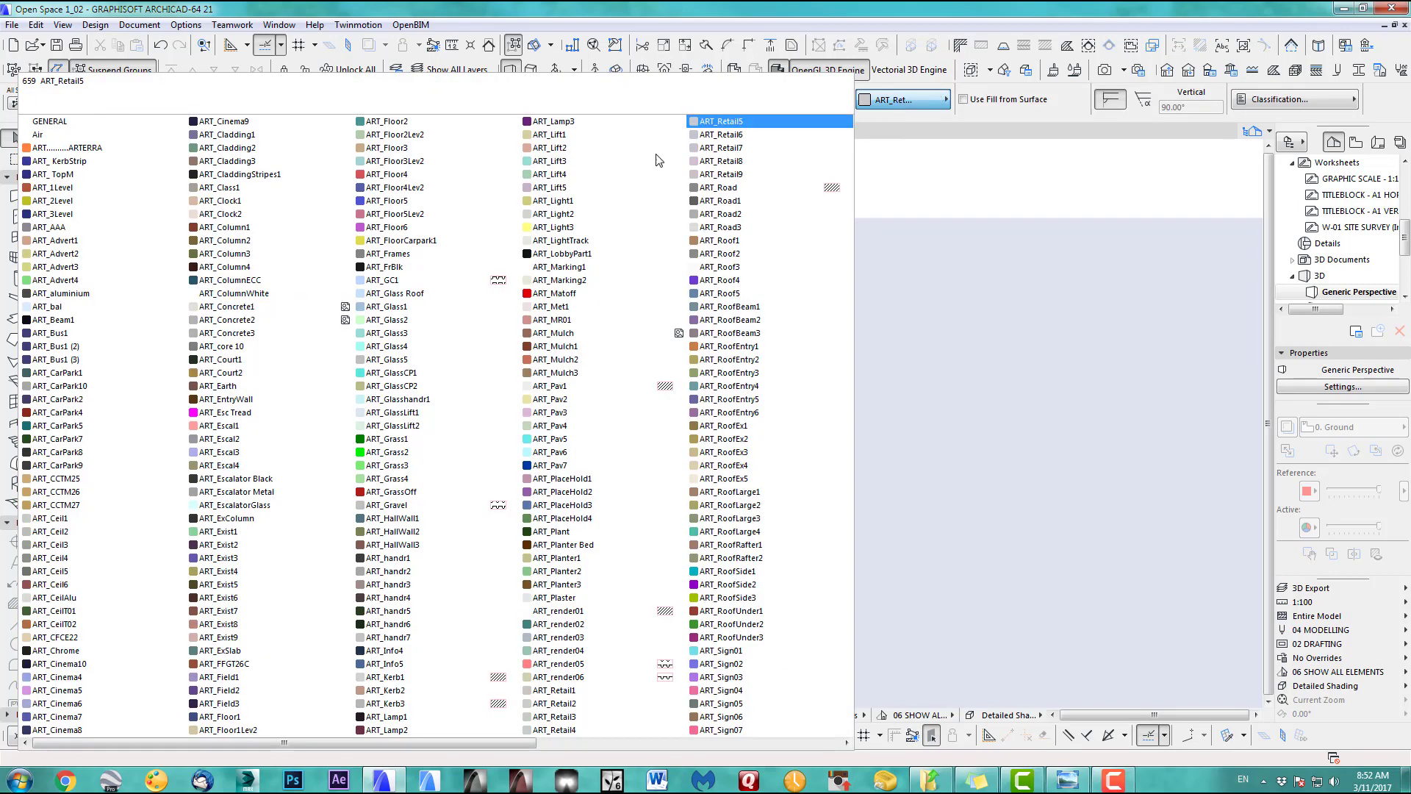
click(293, 319)
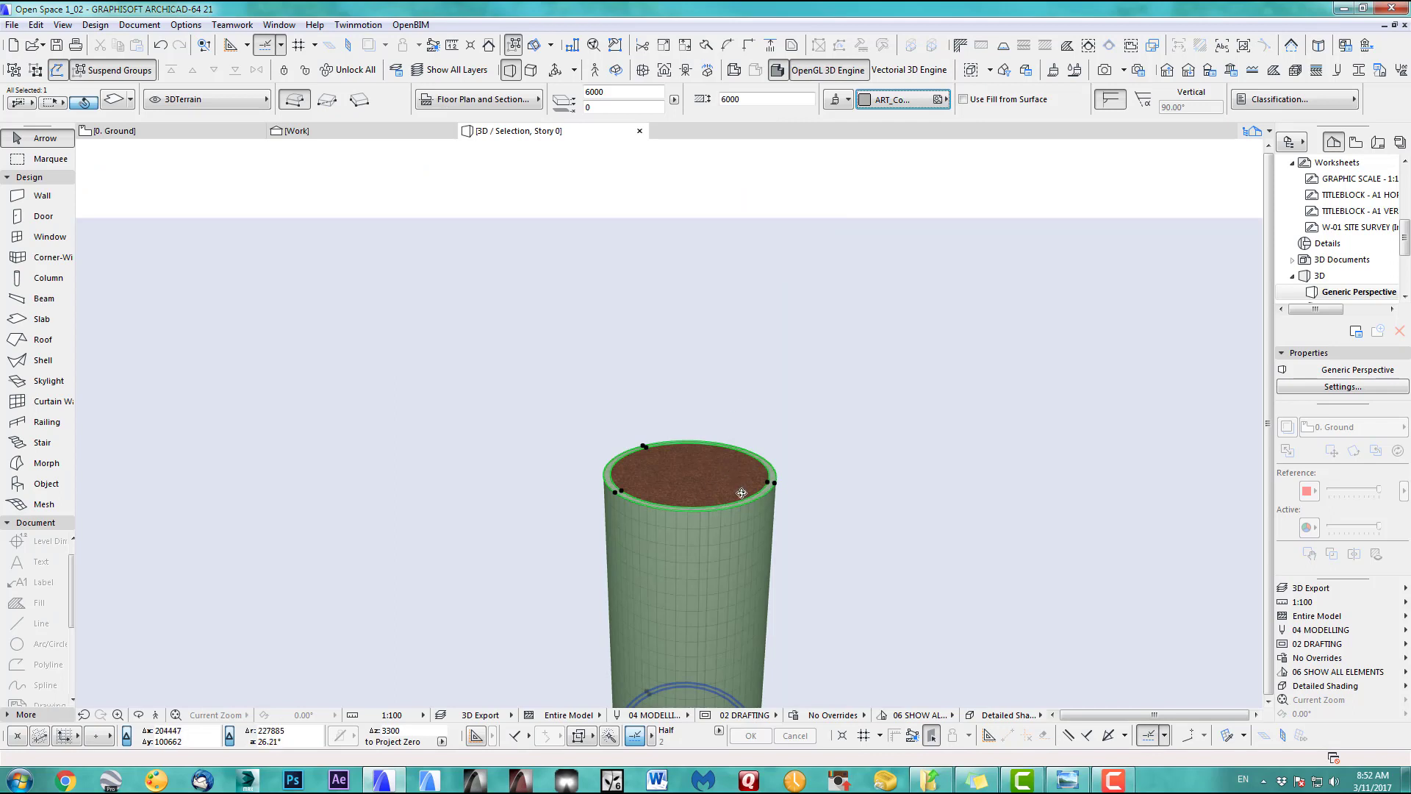
Move both round planter slabs on the floor plan onto the strips near the upper-right area of the terrain
mouse_move(741, 493)
shift+middle_down()
mouse_move(668, 598)
mouse_move(684, 538)
mouse_move(738, 488)
shift+middle_up()
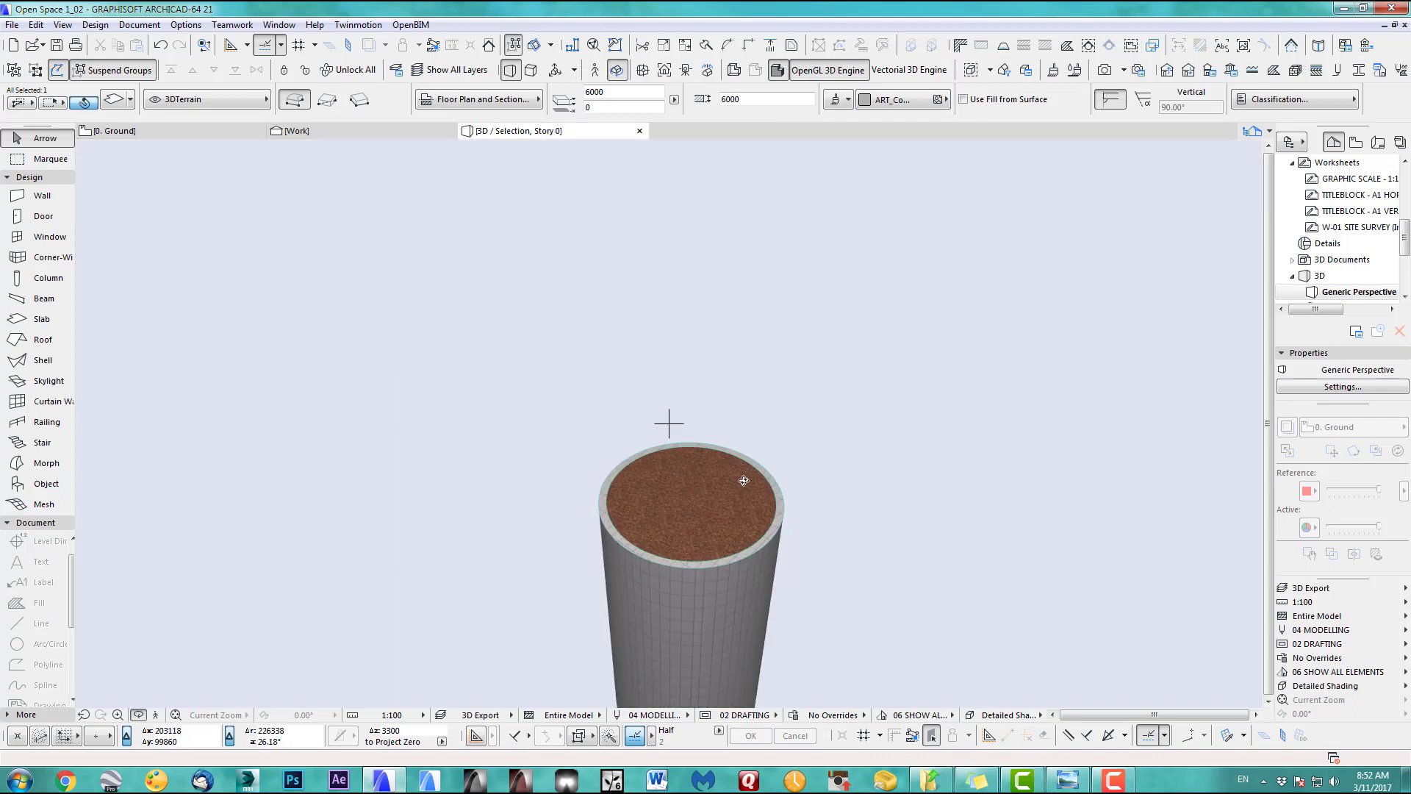
key(F2)
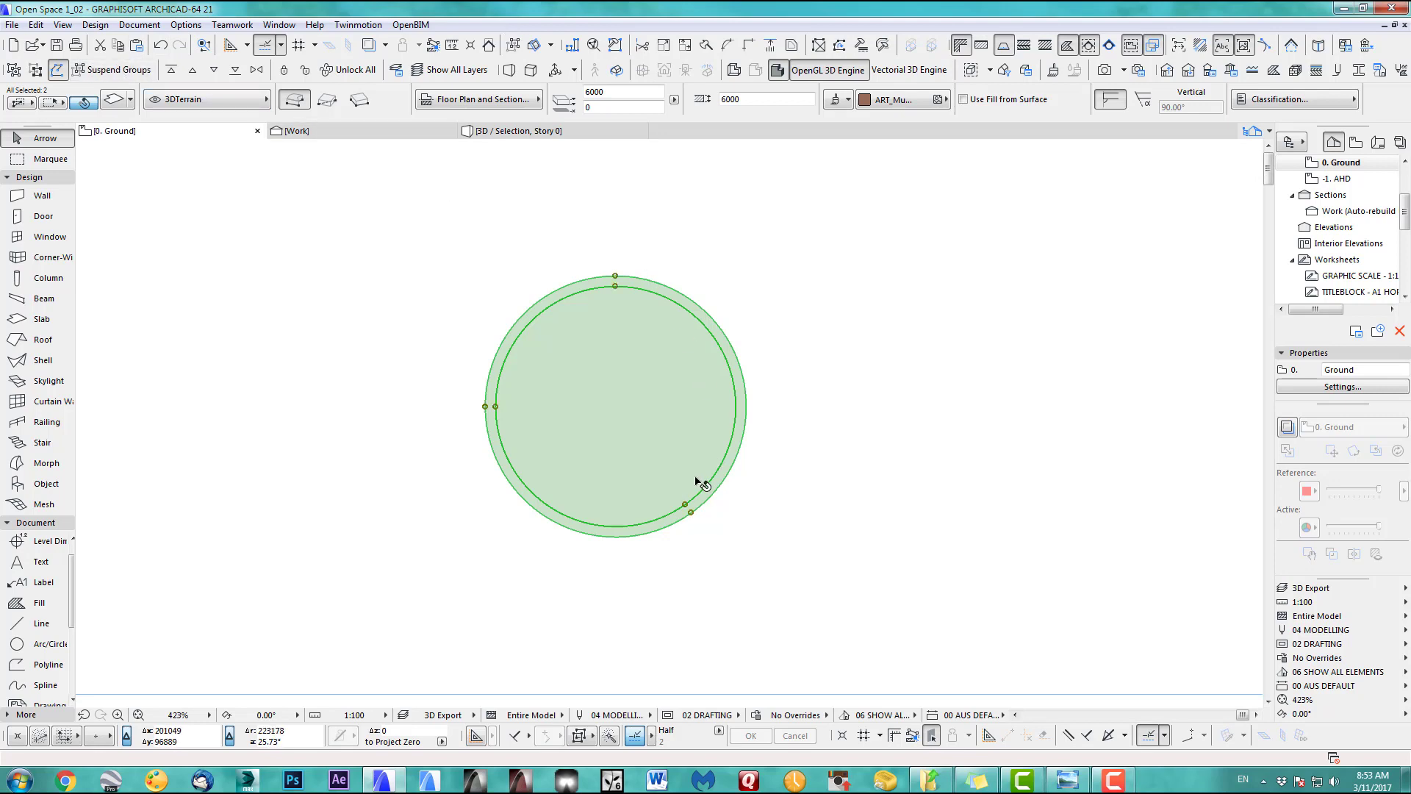
key(ctrl+d)
click(625, 279)
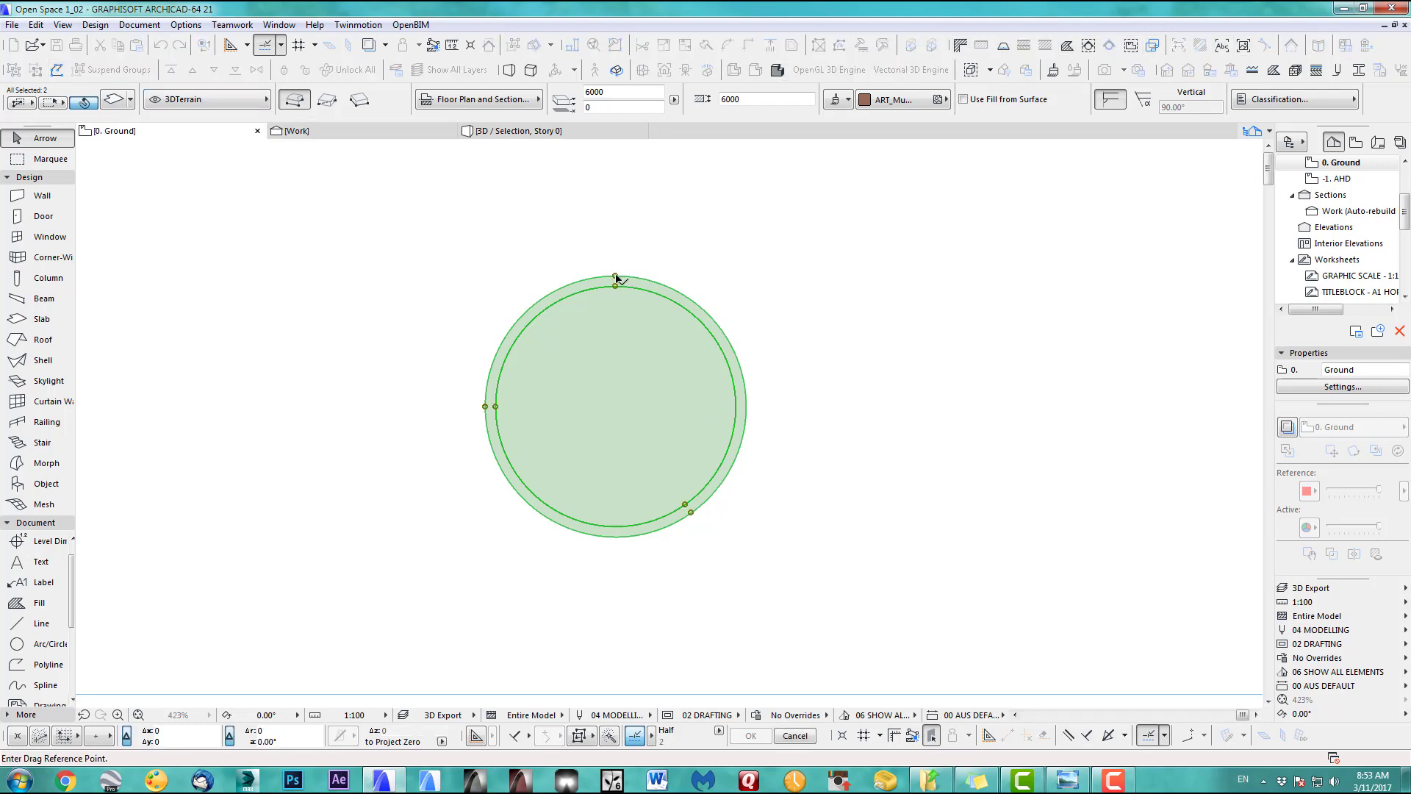
scroll(699, 448, down, 5)
scroll(721, 459, up, 5)
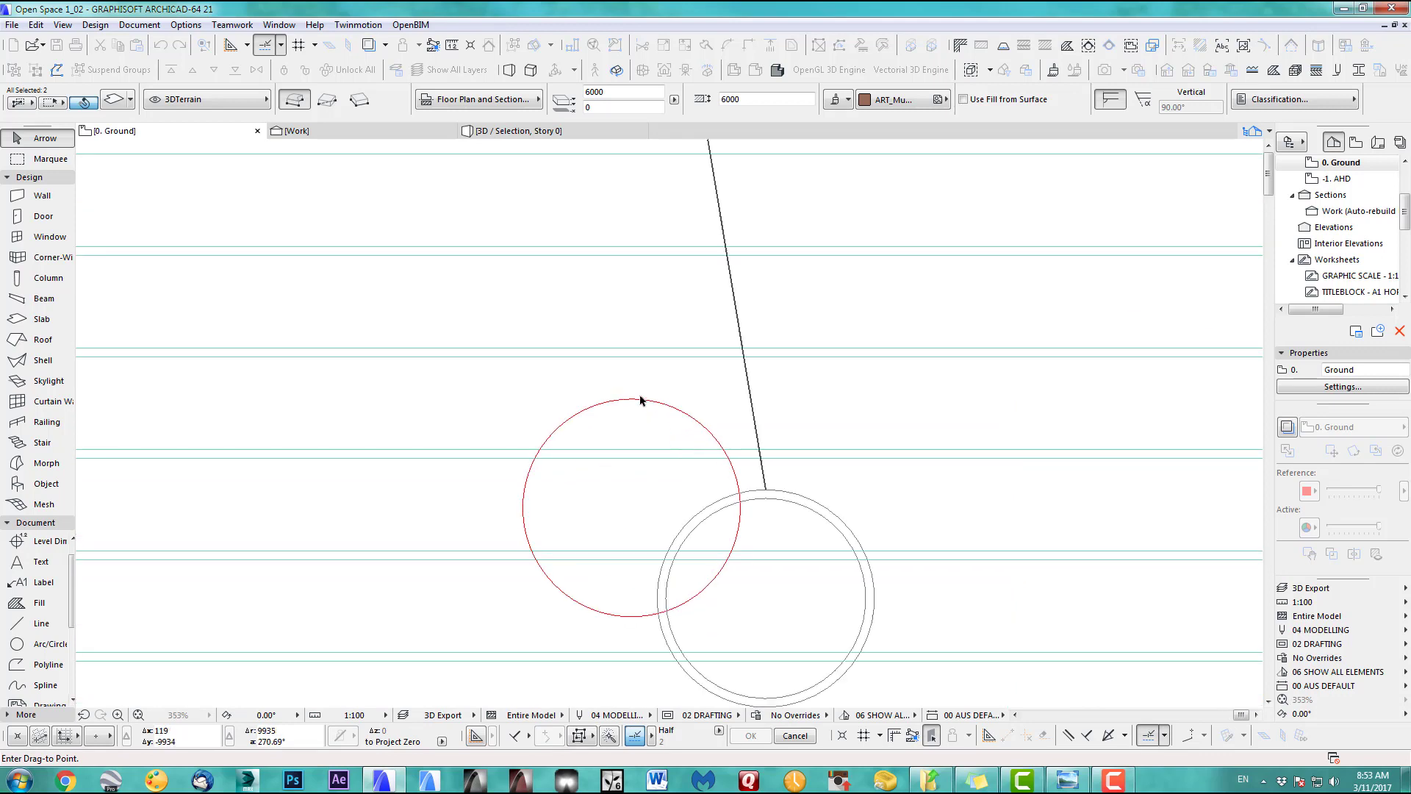
click(632, 401)
Place three copies of the round planter on the strips: near the upper middle, at the left and at the lower right
scroll(665, 540, down, 5)
scroll(917, 399, down, 5)
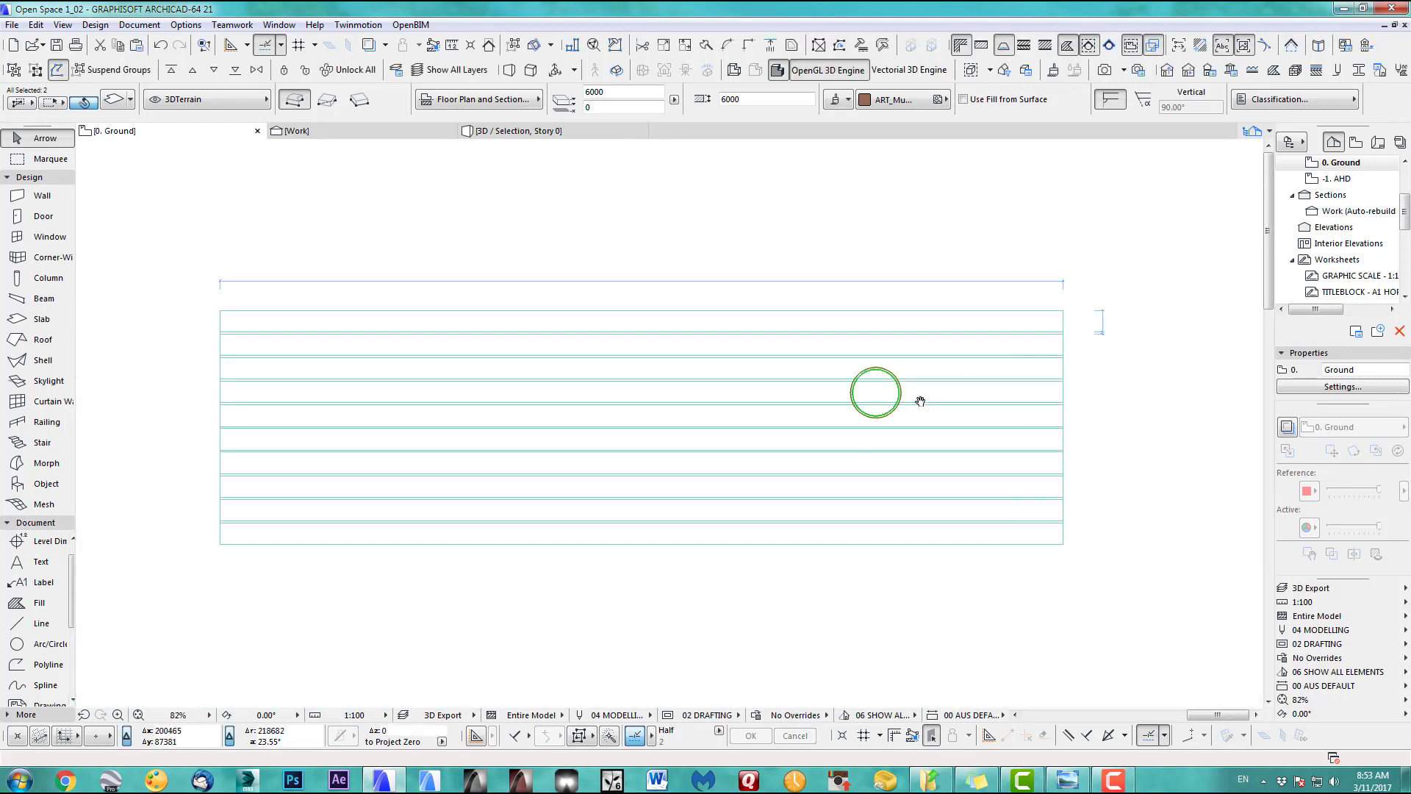
key(ctrl+d)
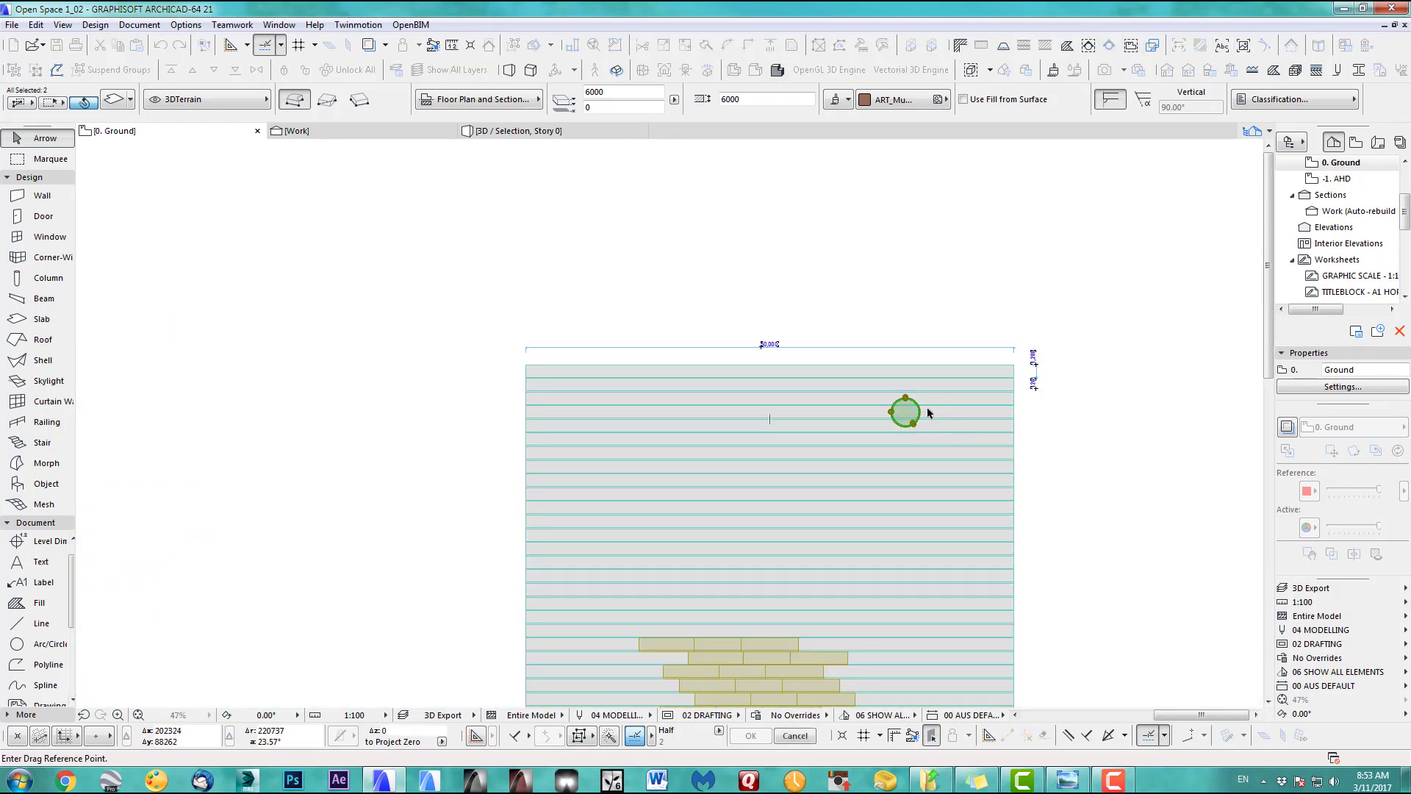
middle_drag(898, 475, 916, 408)
scroll(923, 363, up, 2)
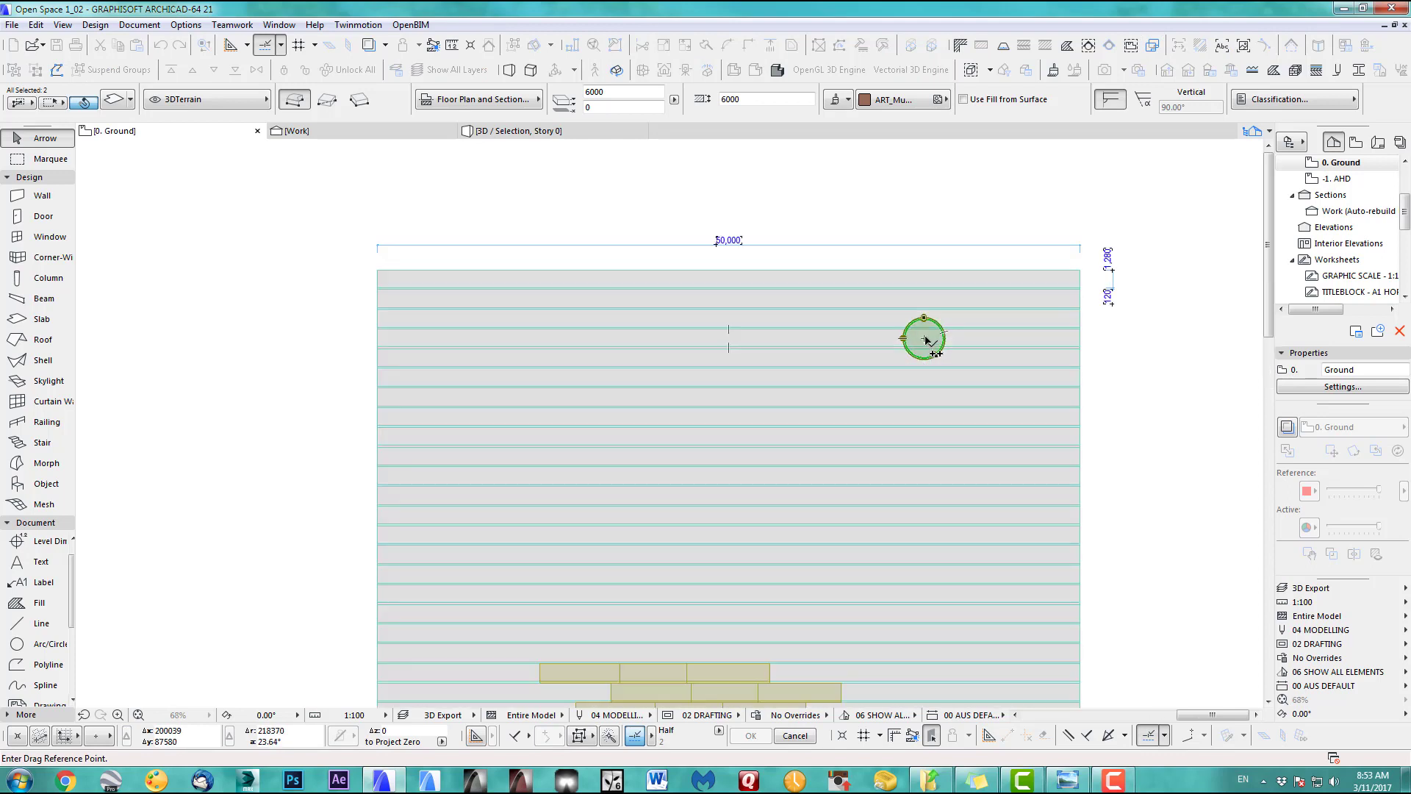
click(923, 339)
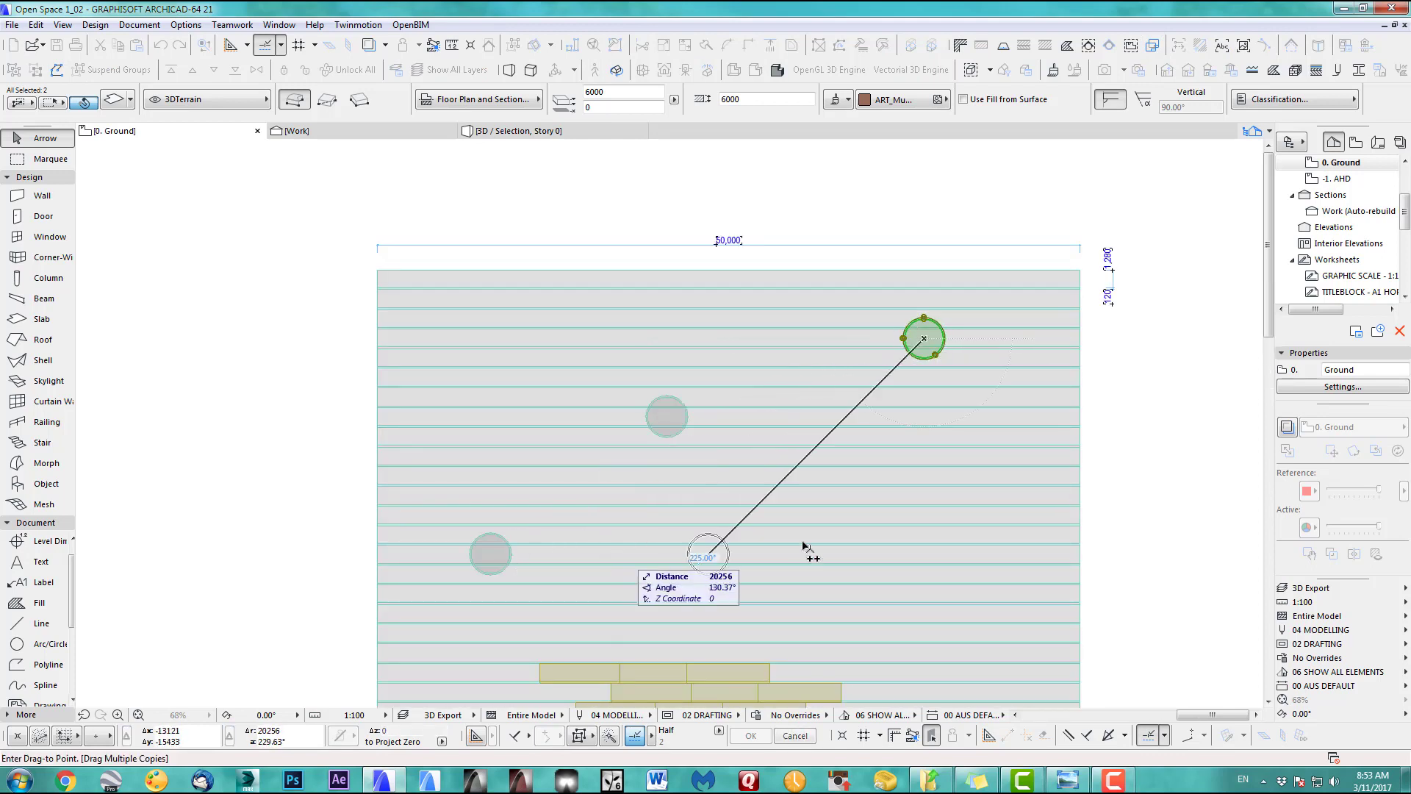
middle_drag(816, 536, 609, 311)
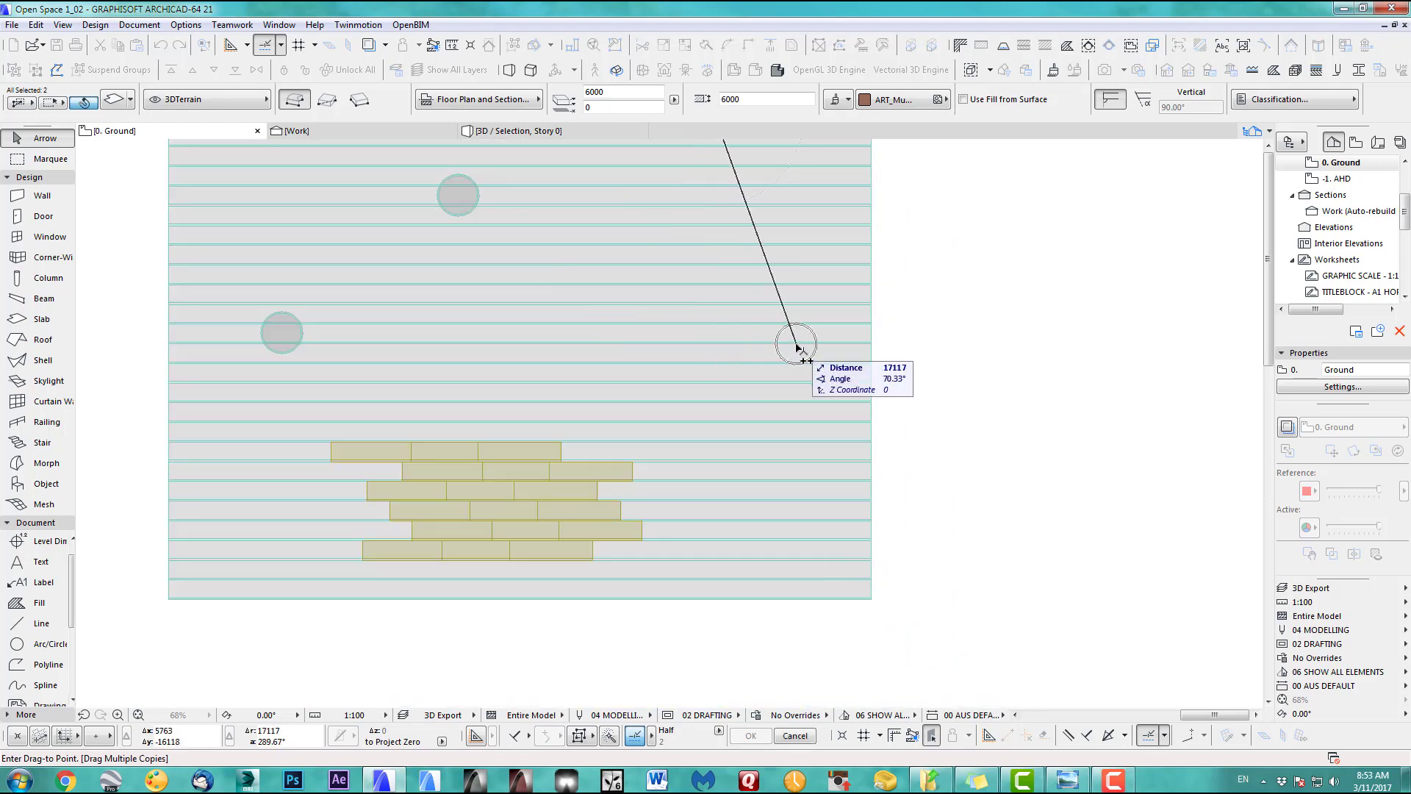
click(810, 413)
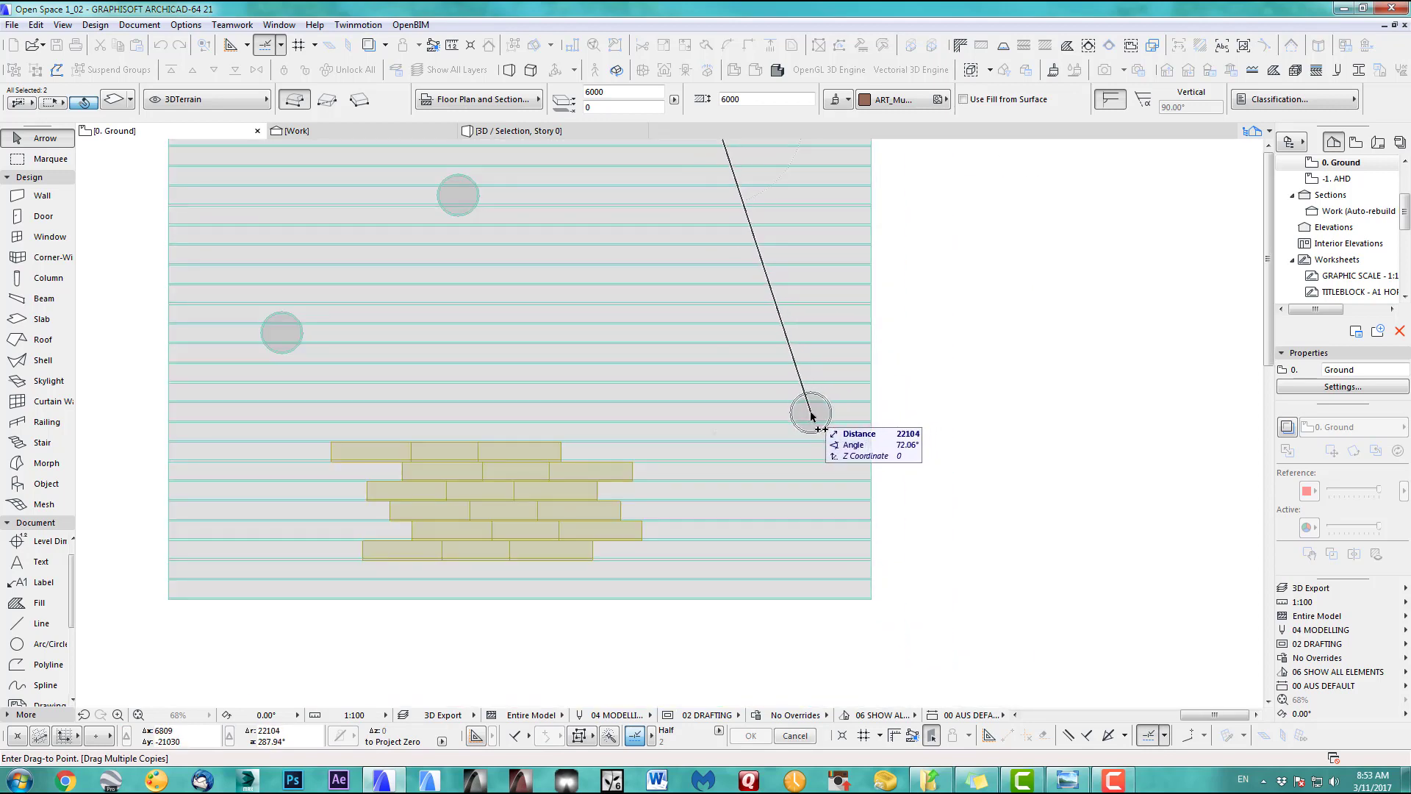
key(Escape)
scroll(636, 401, down, 2)
middle_drag(636, 382, 819, 473)
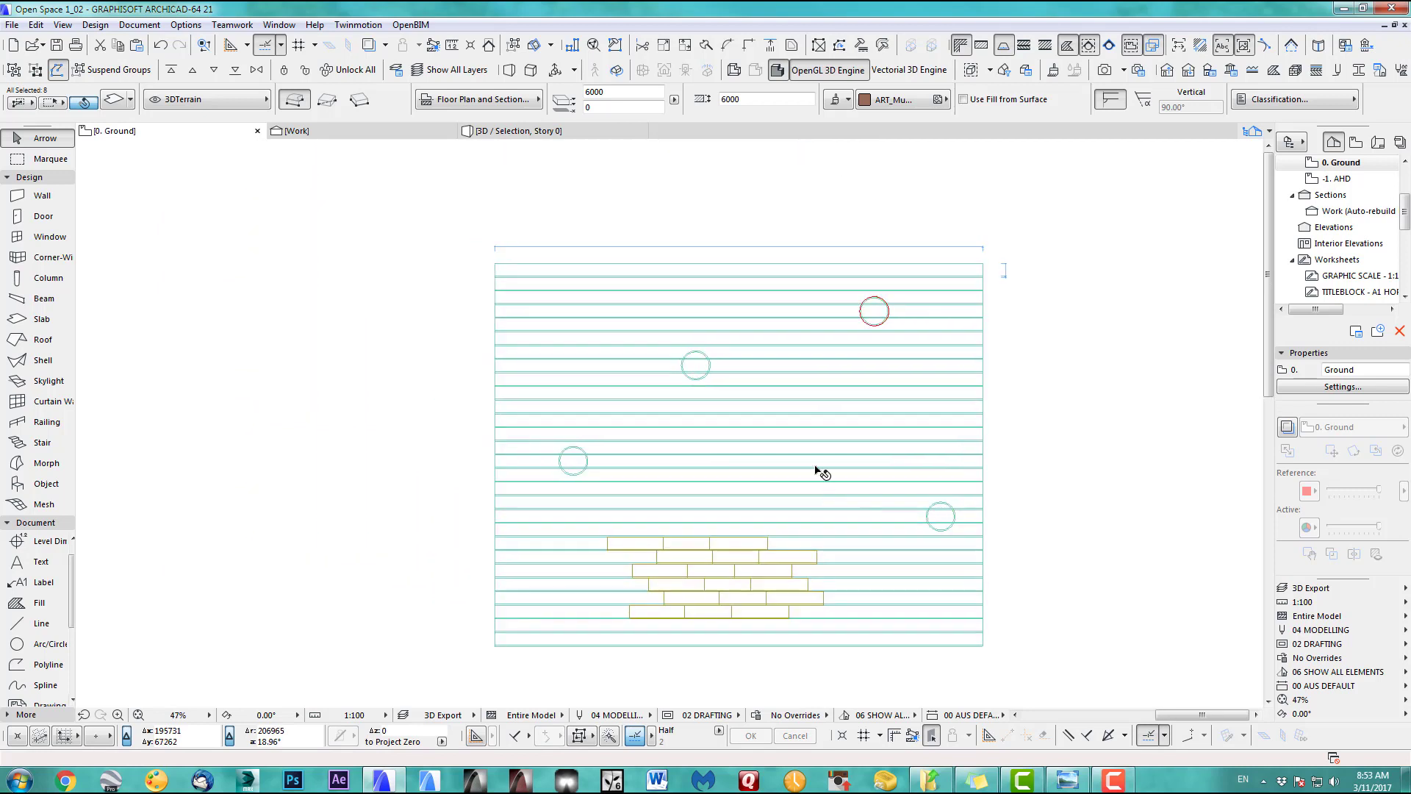
click(800, 199)
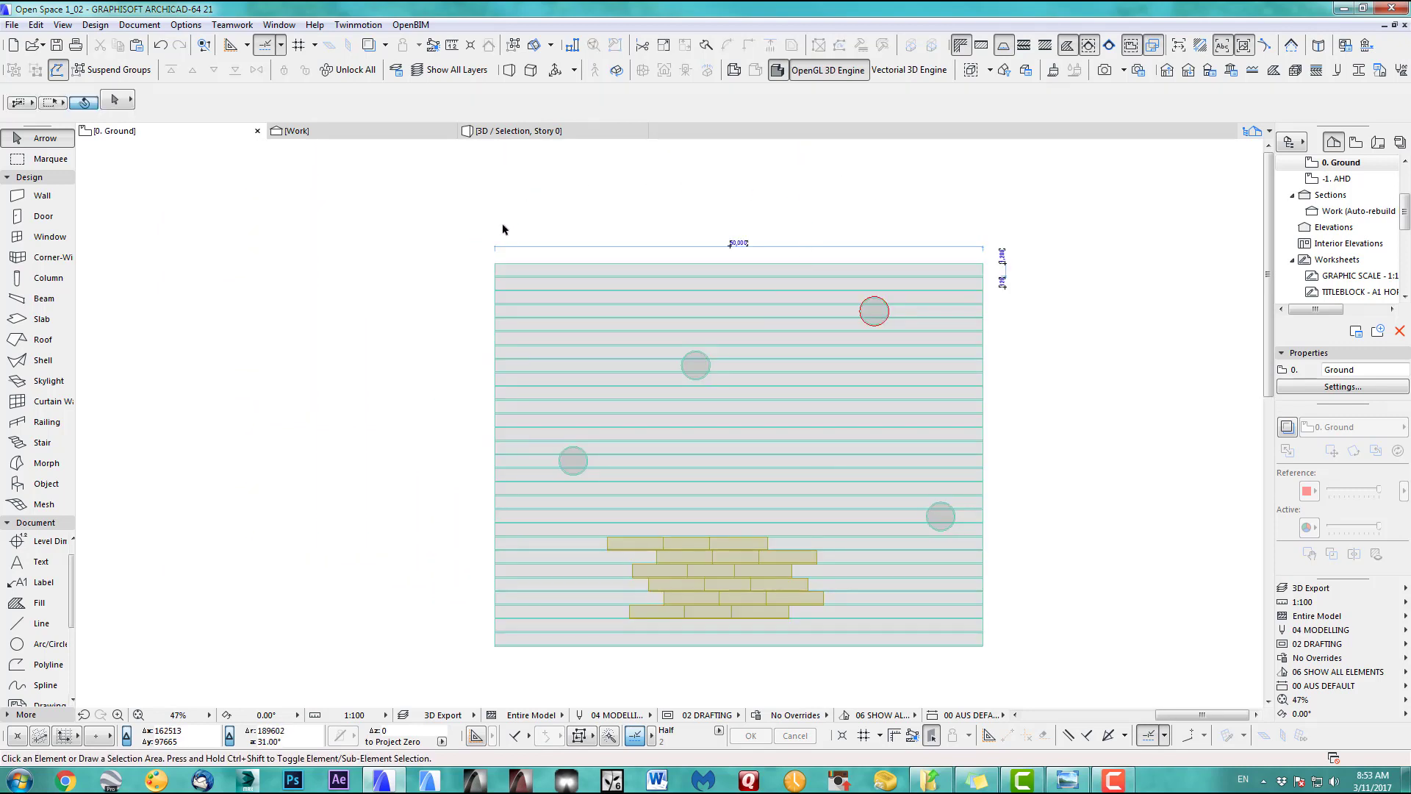
Display only the terrain strips and the four planters in 3D and examine how the planters stand on the waves
drag(445, 256, 1015, 537)
key(F5)
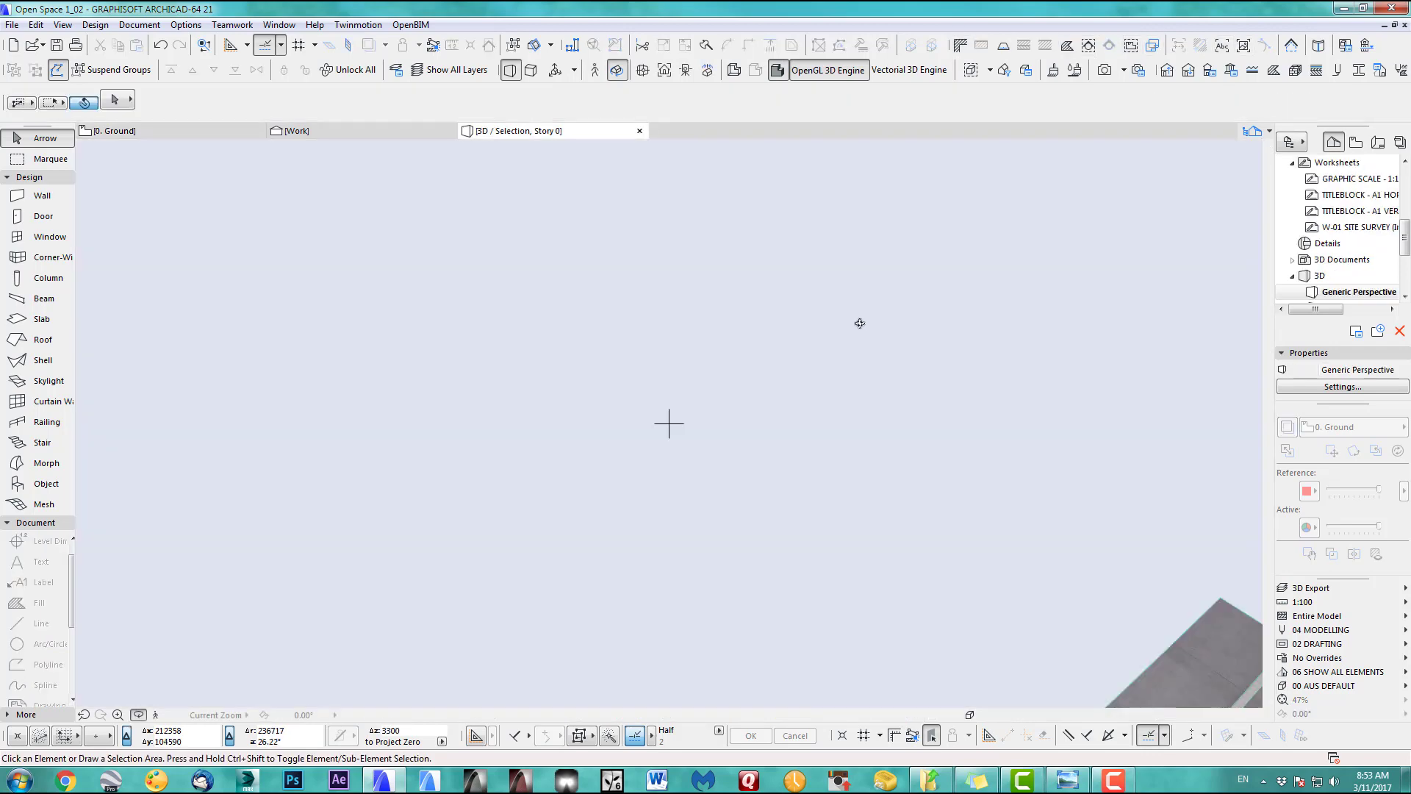
shift+middle_drag(764, 311, 777, 402)
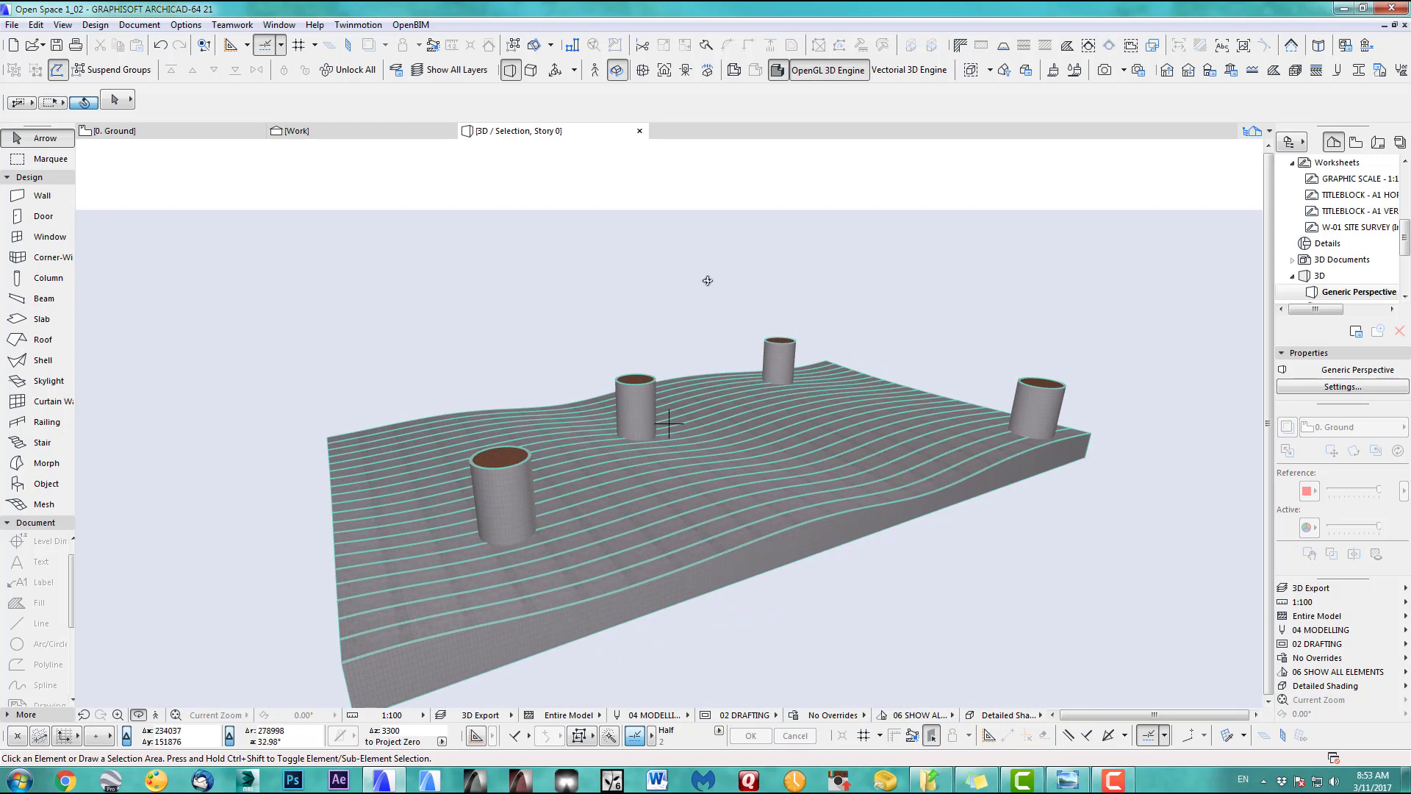
shift+middle_drag(650, 277, 662, 351)
Try to bring up the cutting element in the selection-only 3D view with the 3D Working layer combination
key(m)
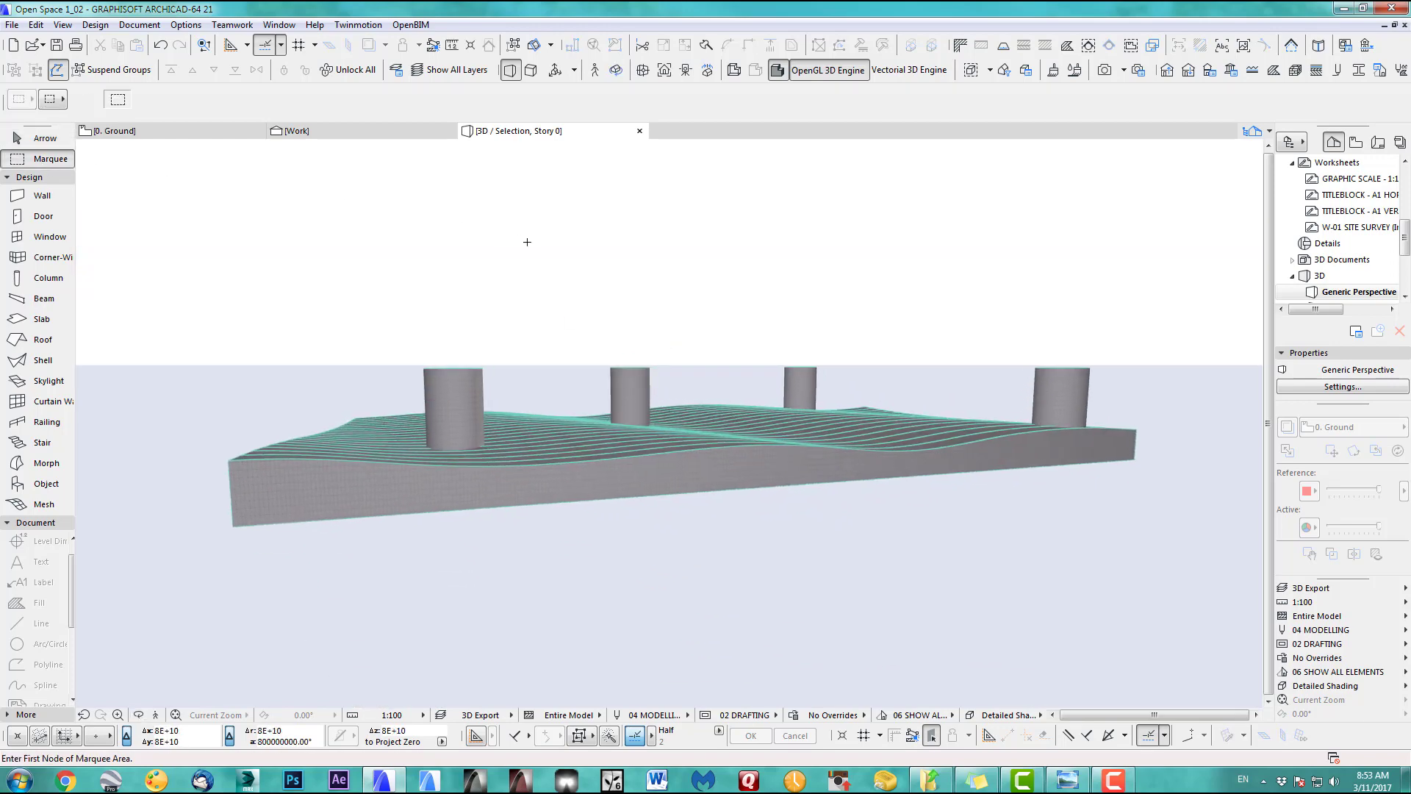
click(1314, 588)
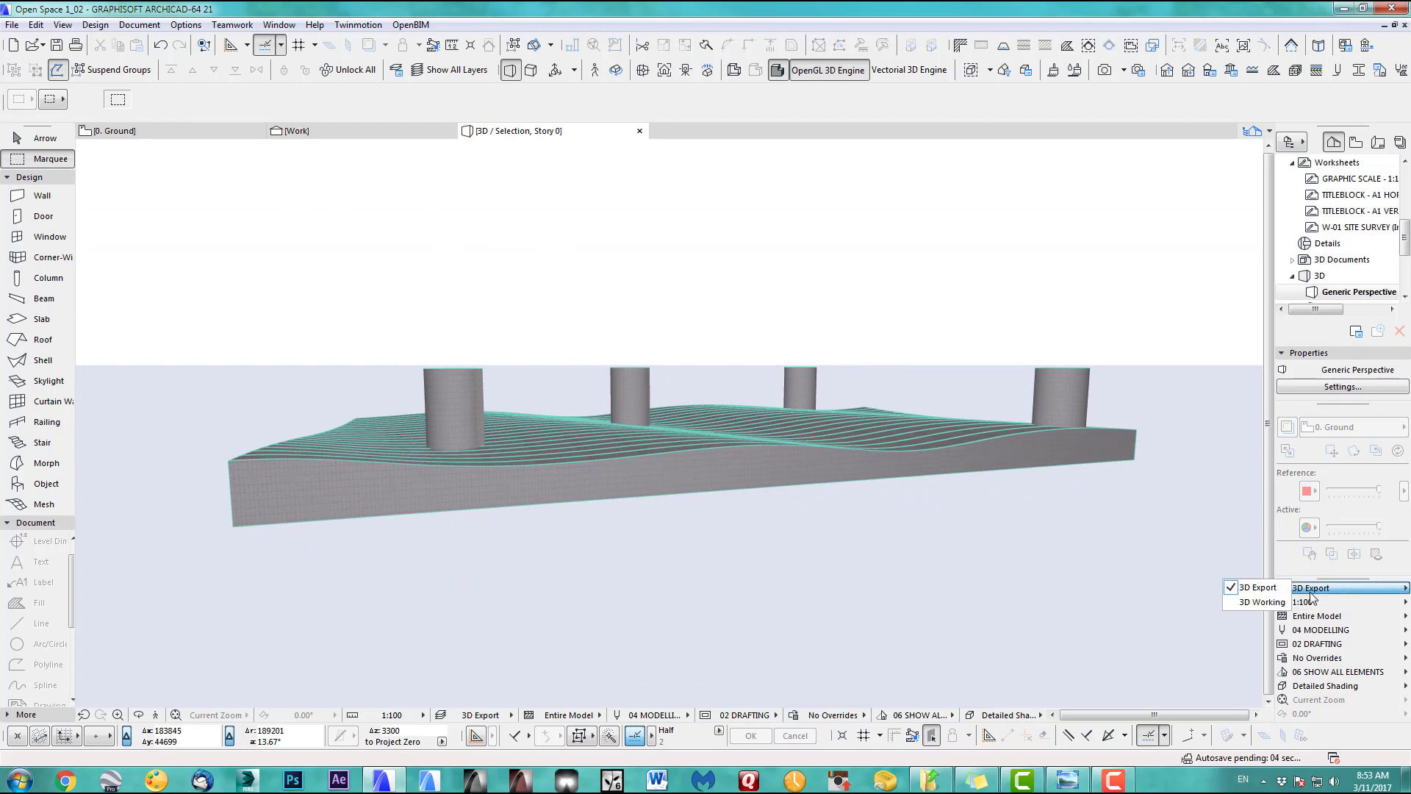
click(1270, 602)
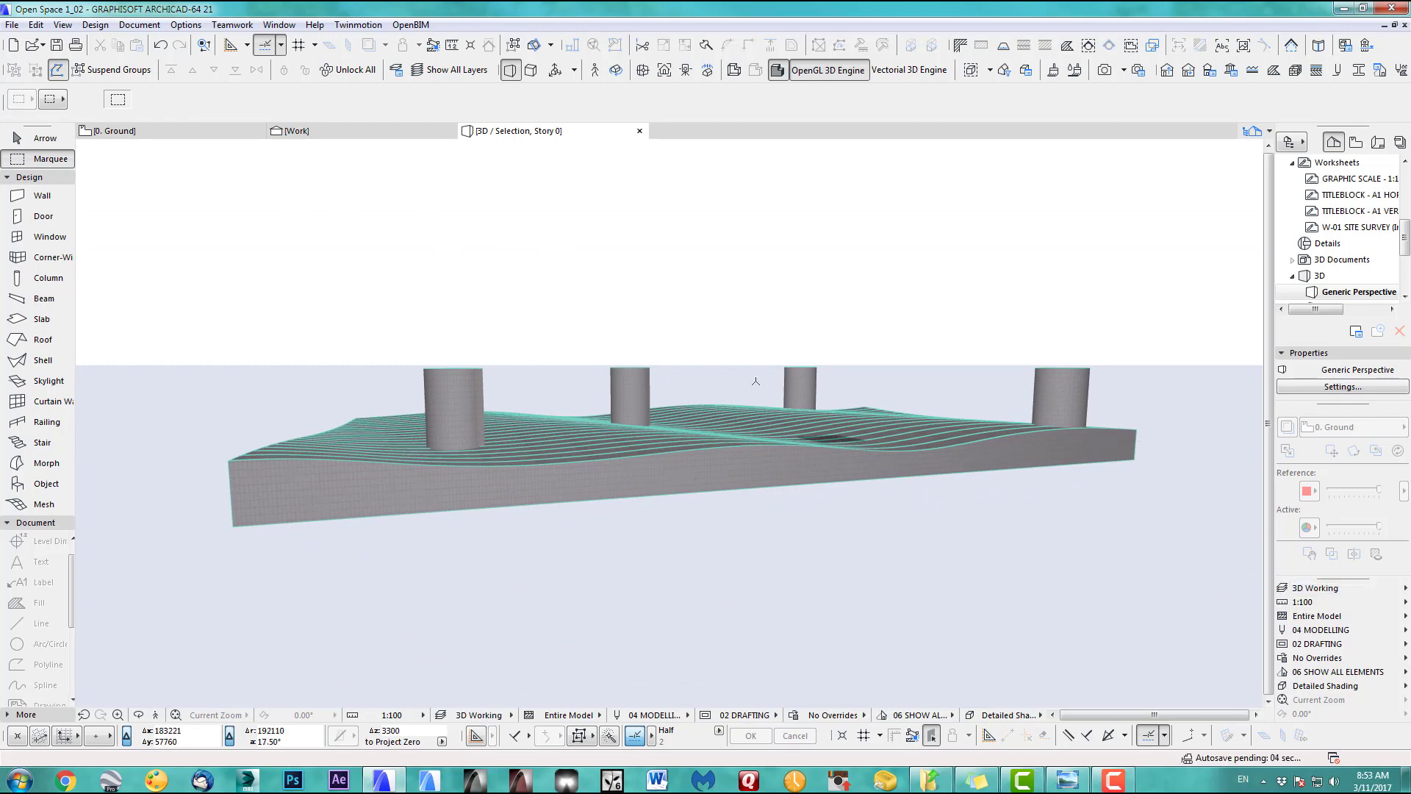
shift+middle_drag(1073, 515, 887, 424)
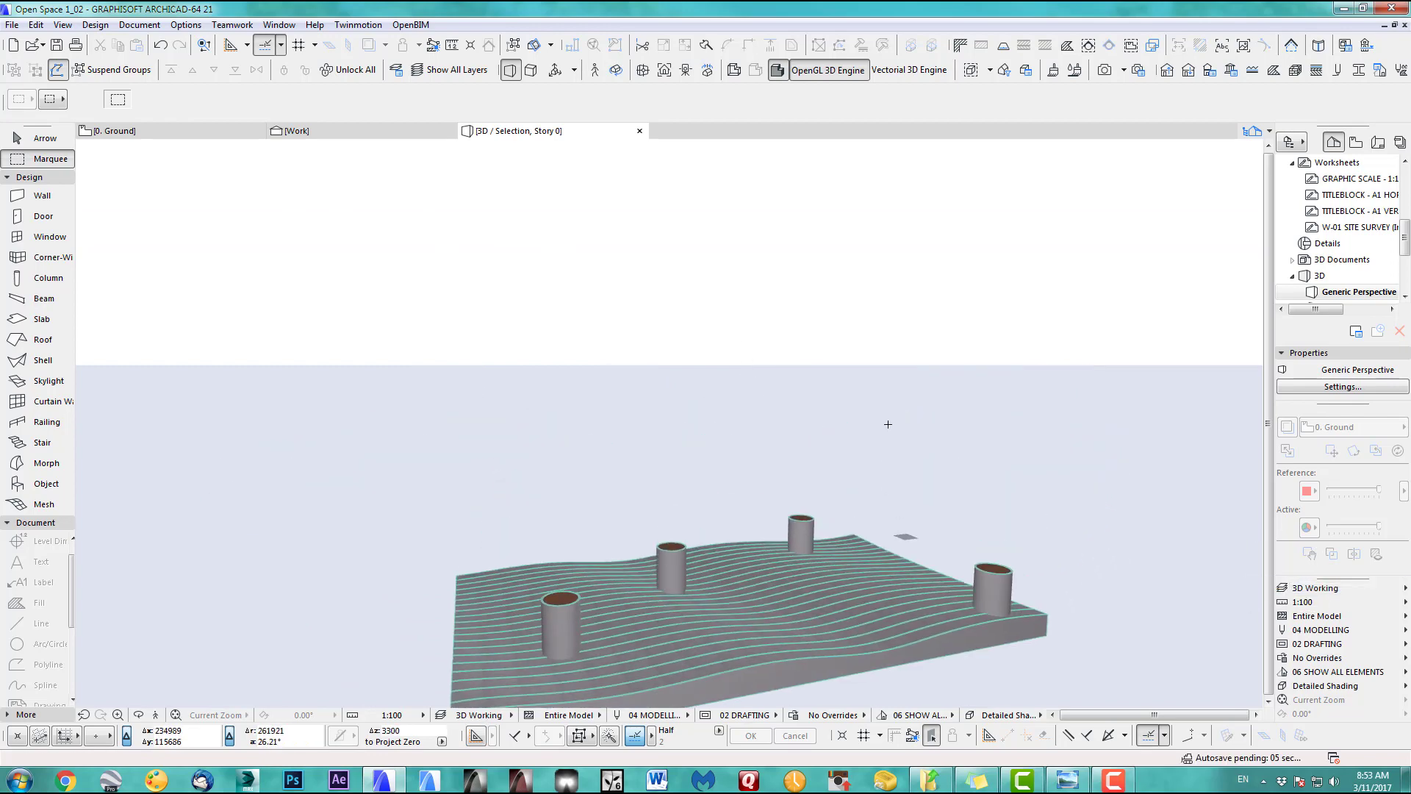
key(F2)
key(Escape)
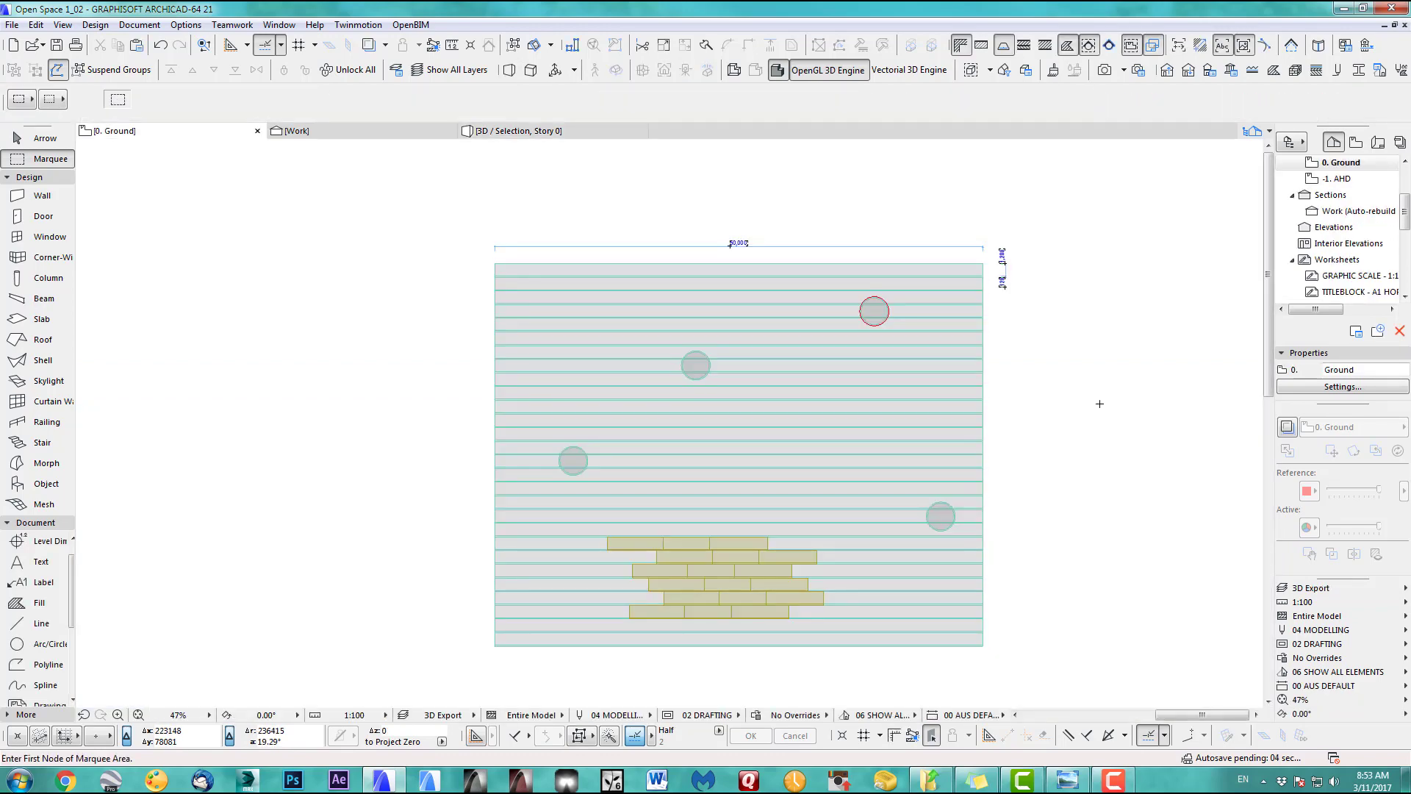
Display the whole model in 3D as a wireframe with the 3D Working layer combination
key(F3)
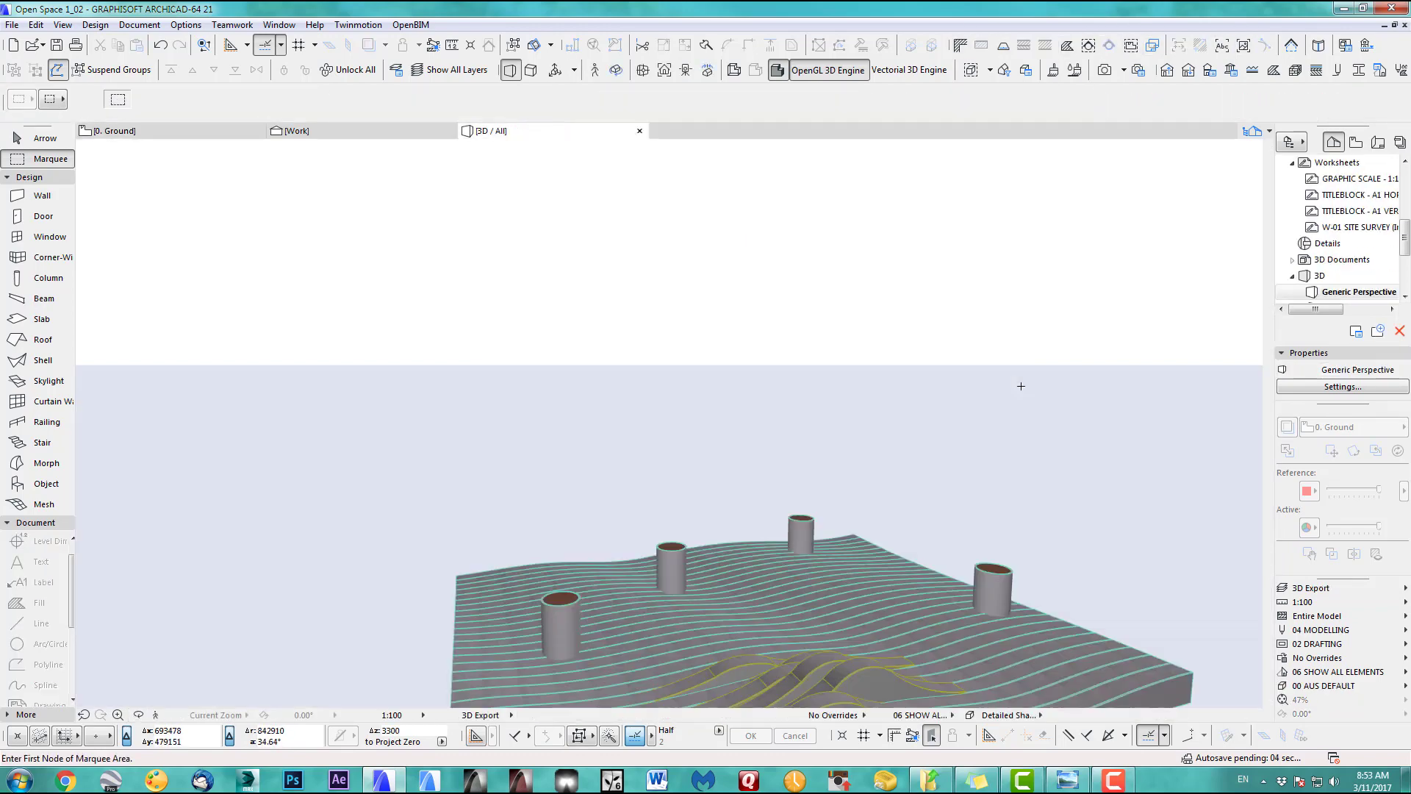
click(1315, 588)
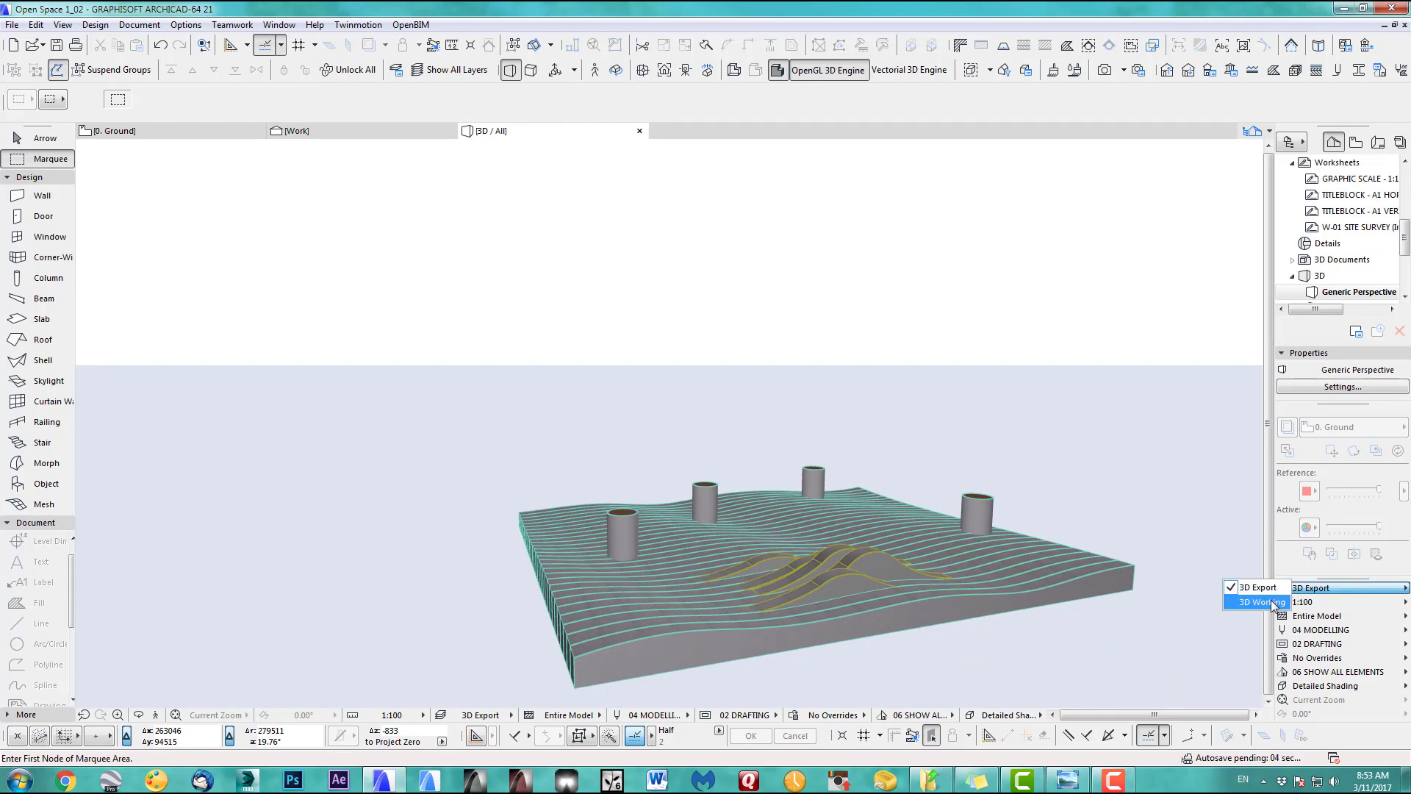
click(1271, 607)
shift+middle_drag(1015, 549, 910, 463)
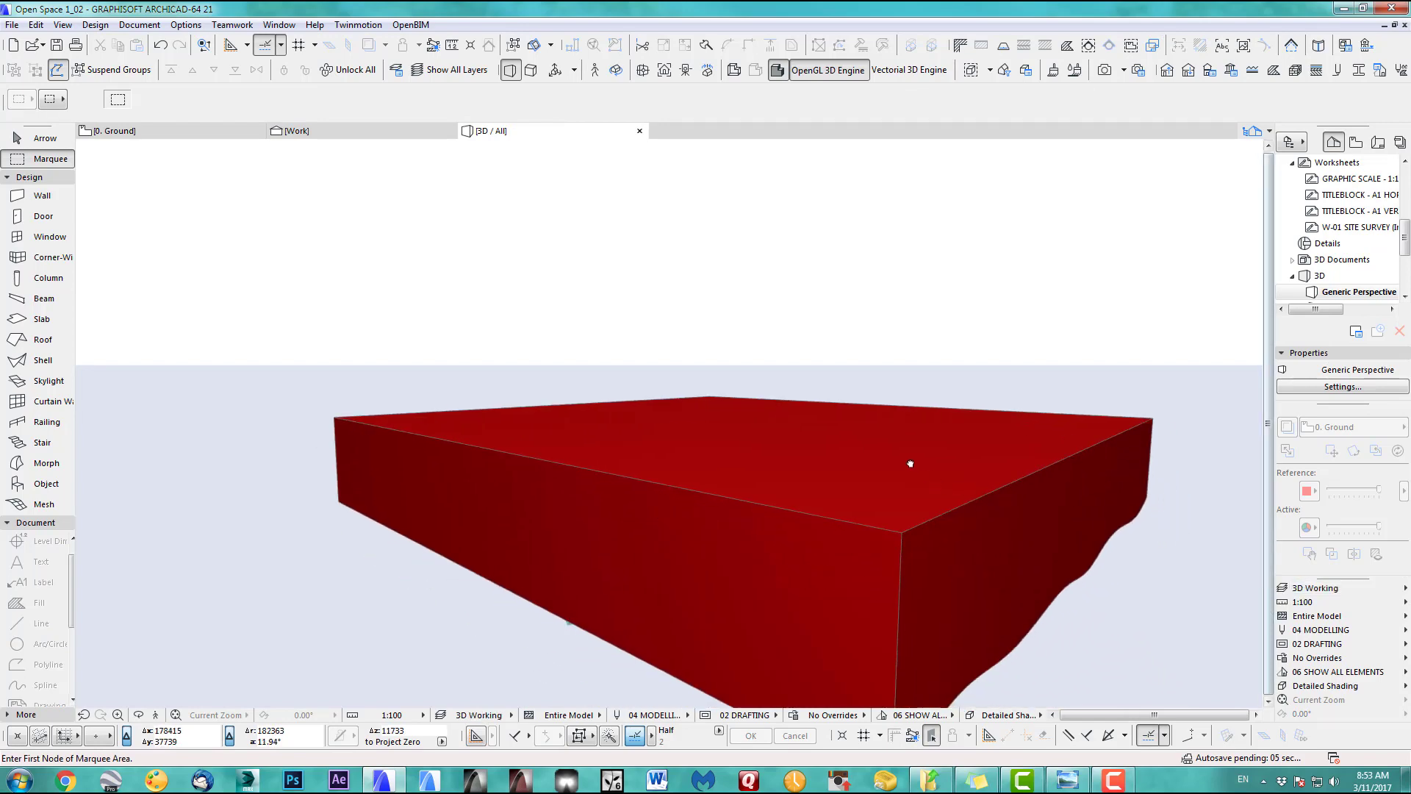
shift+middle_drag(823, 229, 864, 294)
click(734, 71)
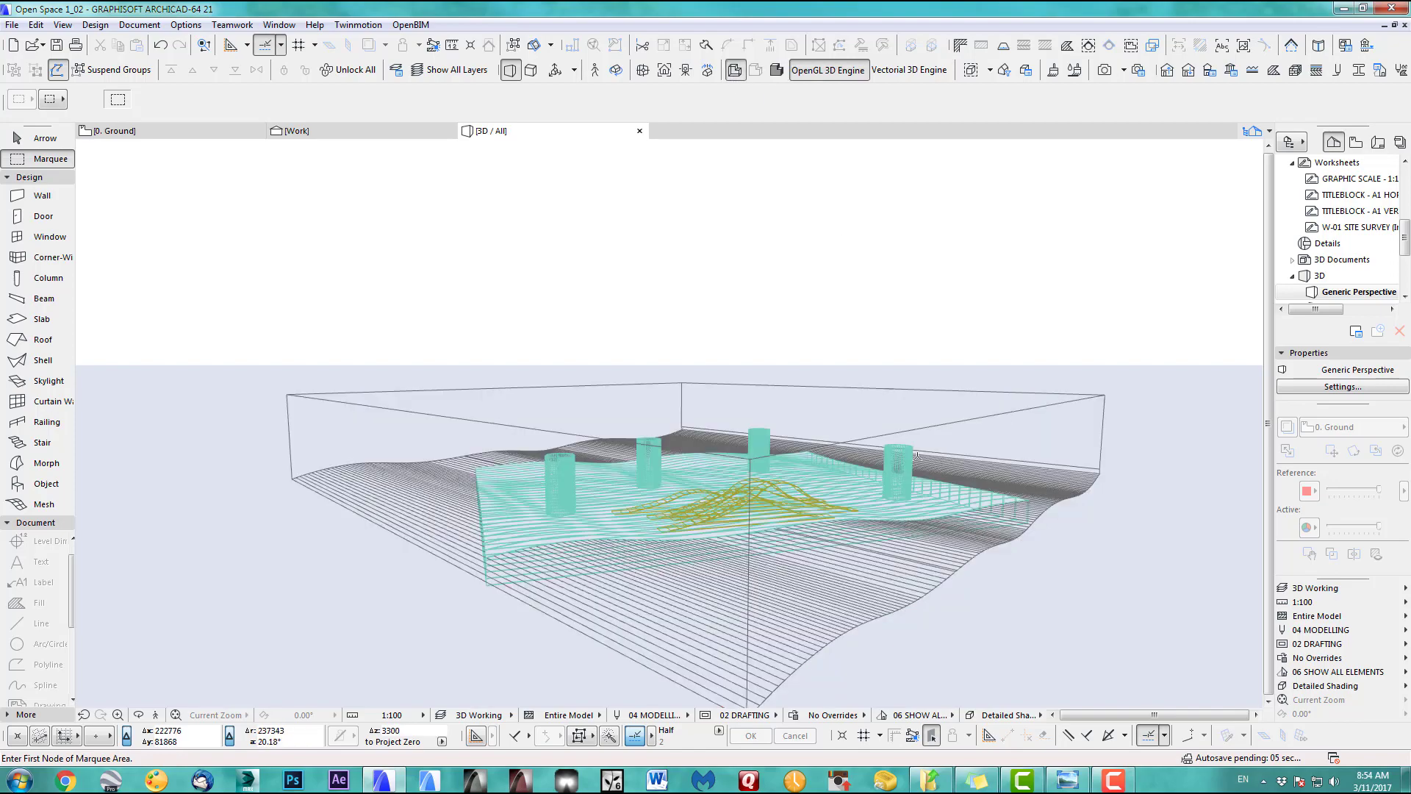
shift+middle_drag(917, 456, 1039, 510)
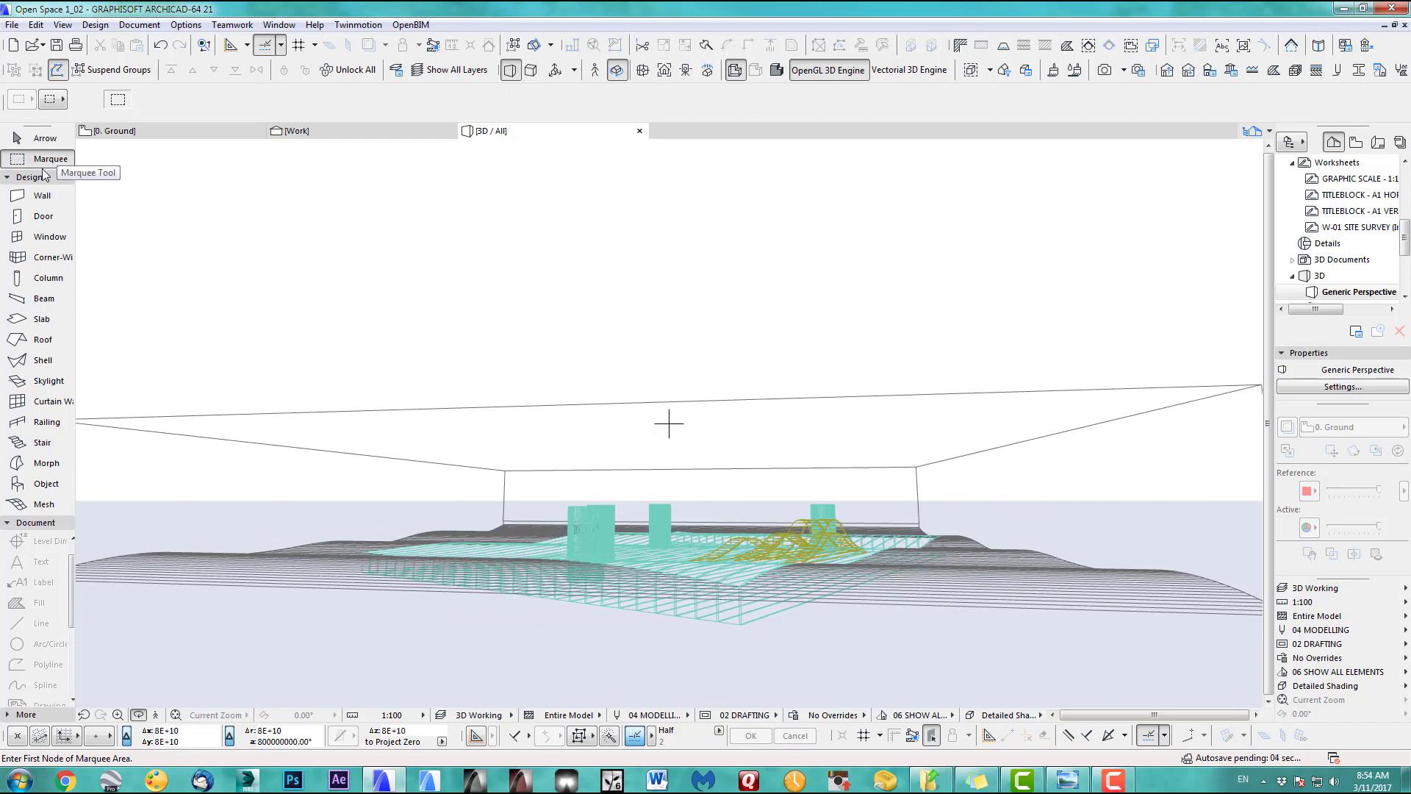
Select all planter slabs together with the large cutting element and display only them in 3D
click(40, 138)
drag(535, 406, 929, 506)
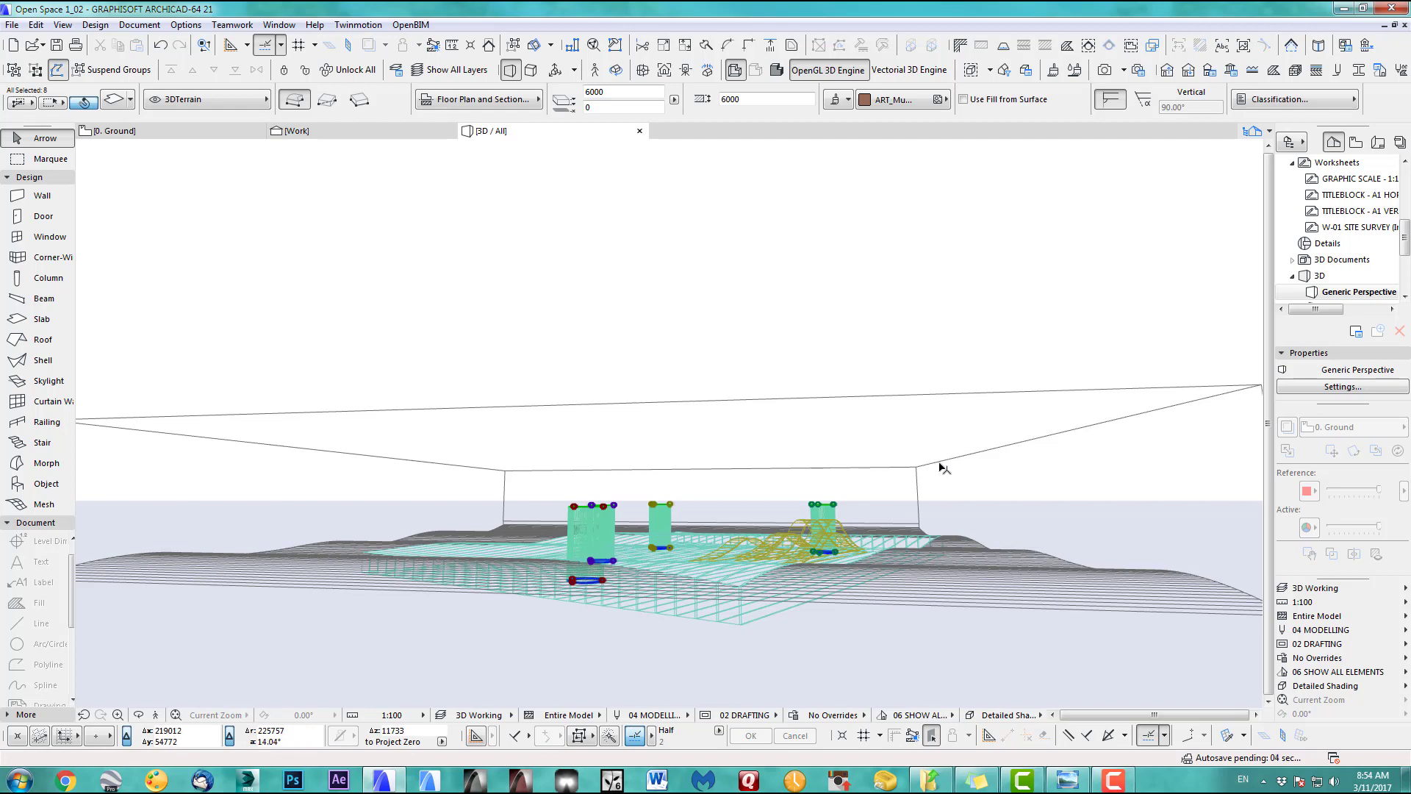
shift+click(916, 471)
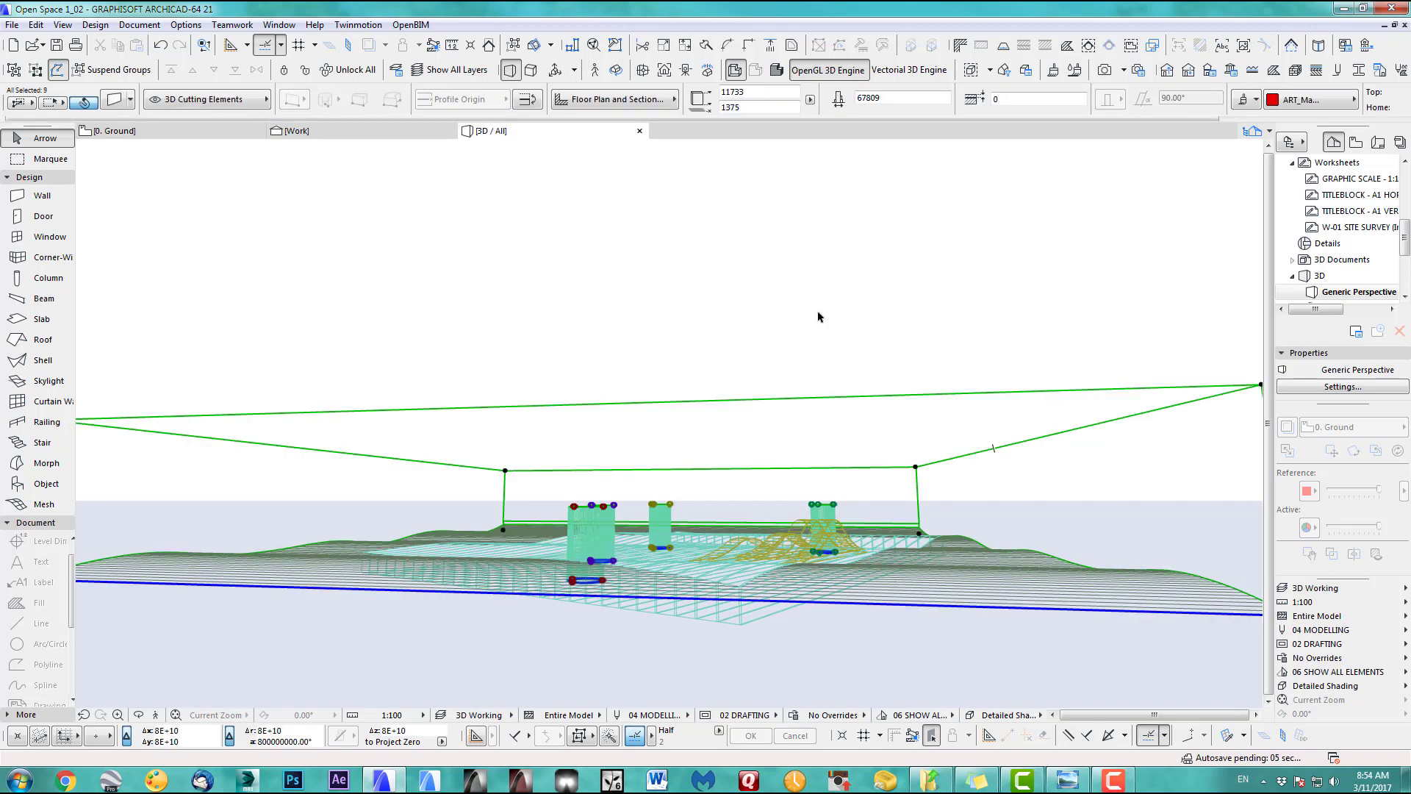
key(F5)
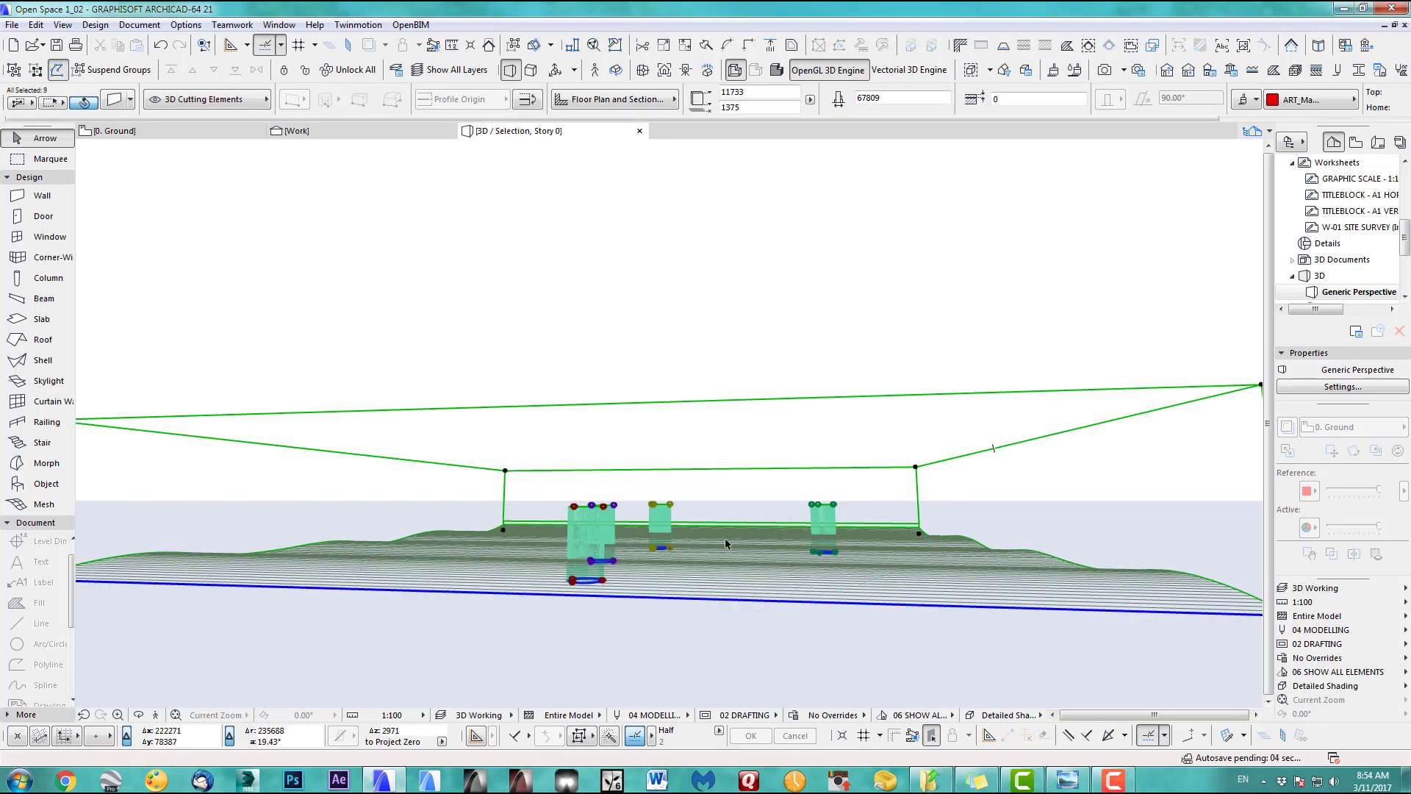
shift+middle_drag(793, 486, 827, 400)
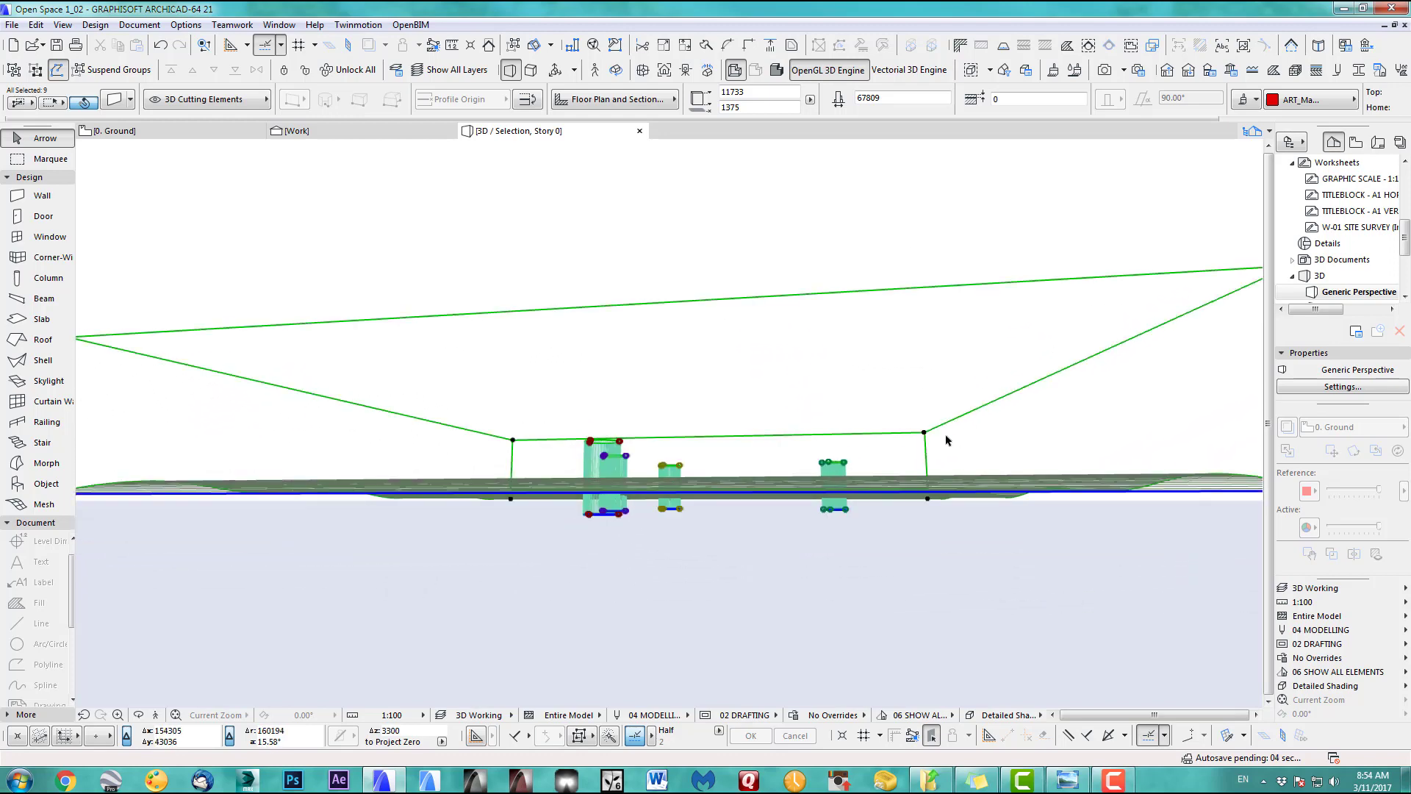
Set only the eight planter slabs as targets in Solid Element Operations, leaving out the cutting element
click(91, 26)
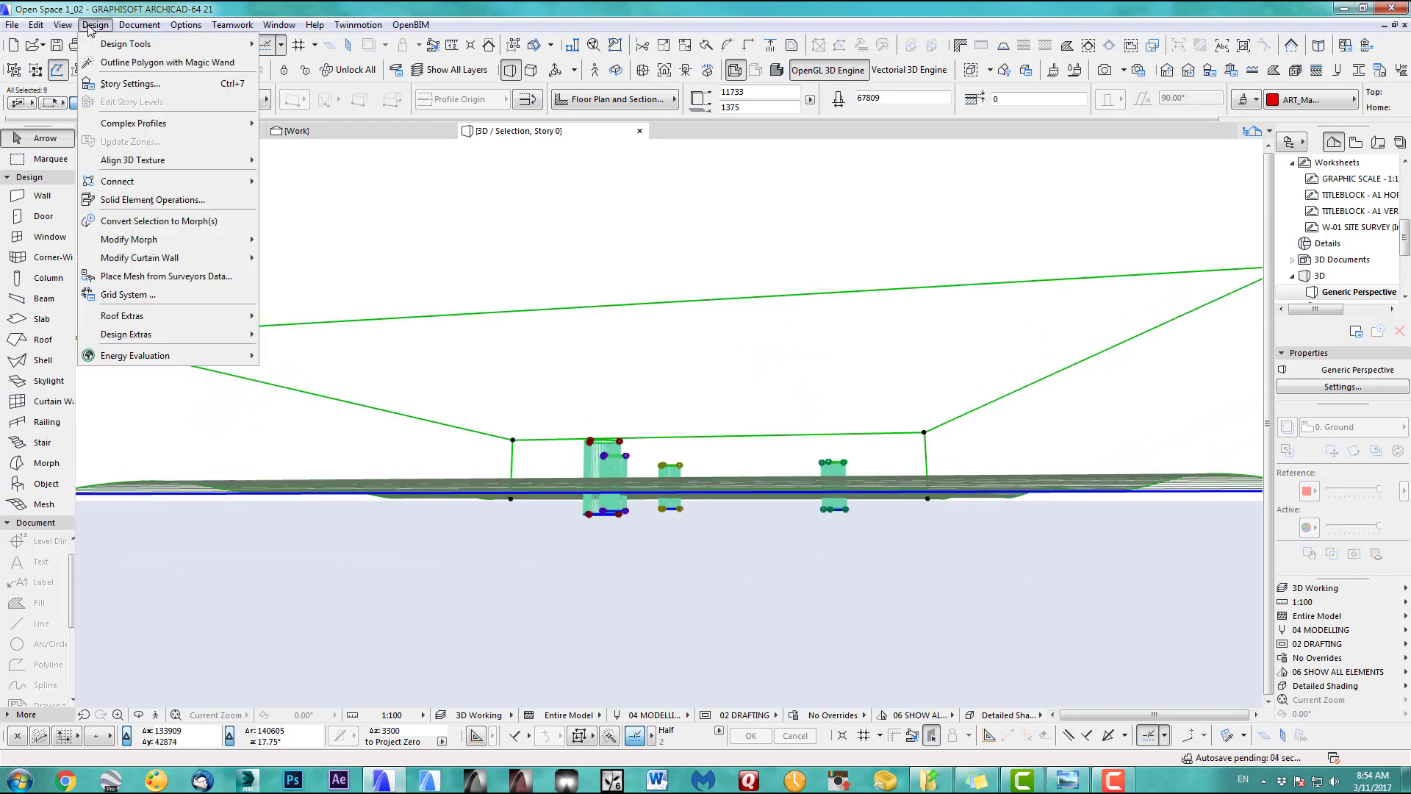
click(131, 203)
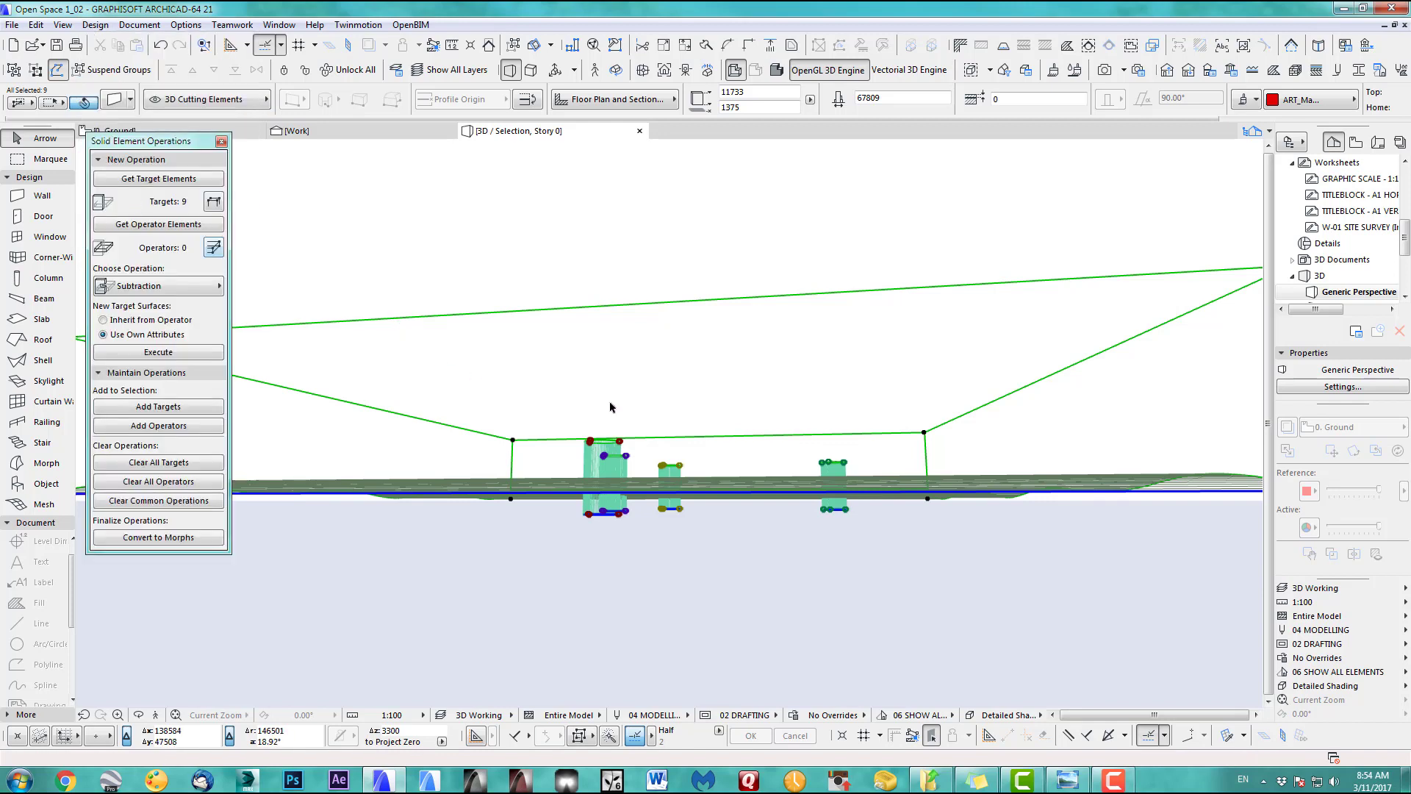
shift+click(924, 434)
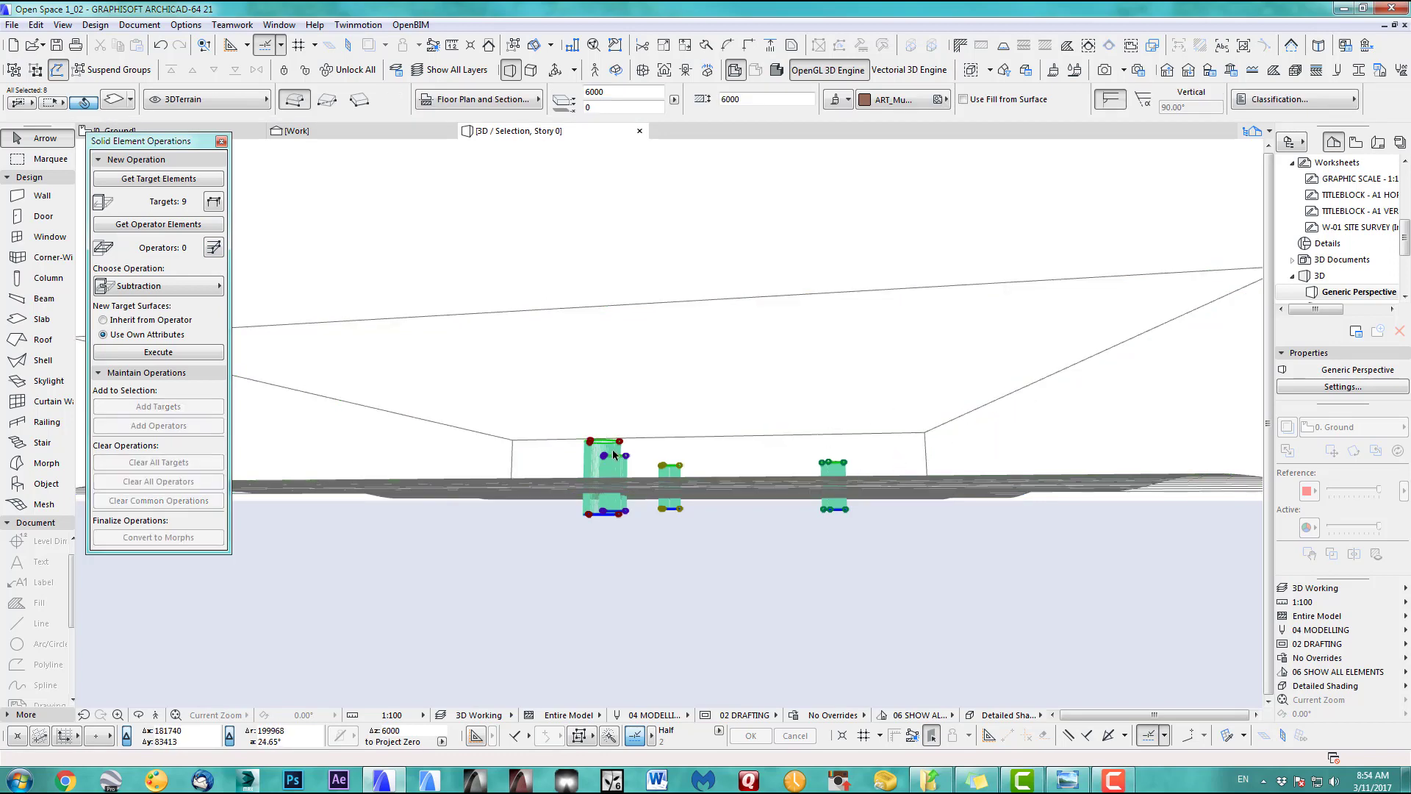
click(187, 181)
Subtract the cutting element as operator from the planter slabs and switch to the 3D Export layer combination
click(934, 391)
click(924, 435)
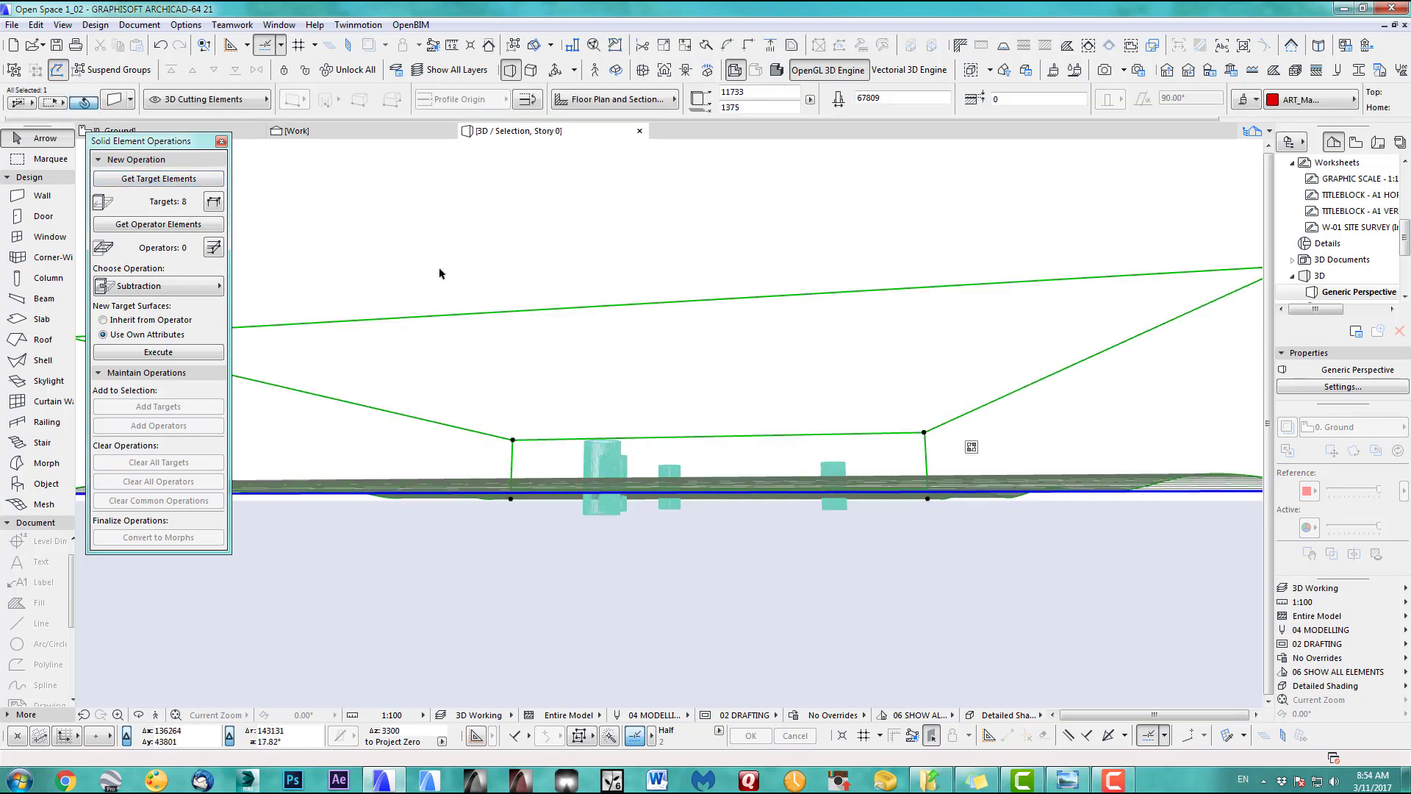
click(183, 225)
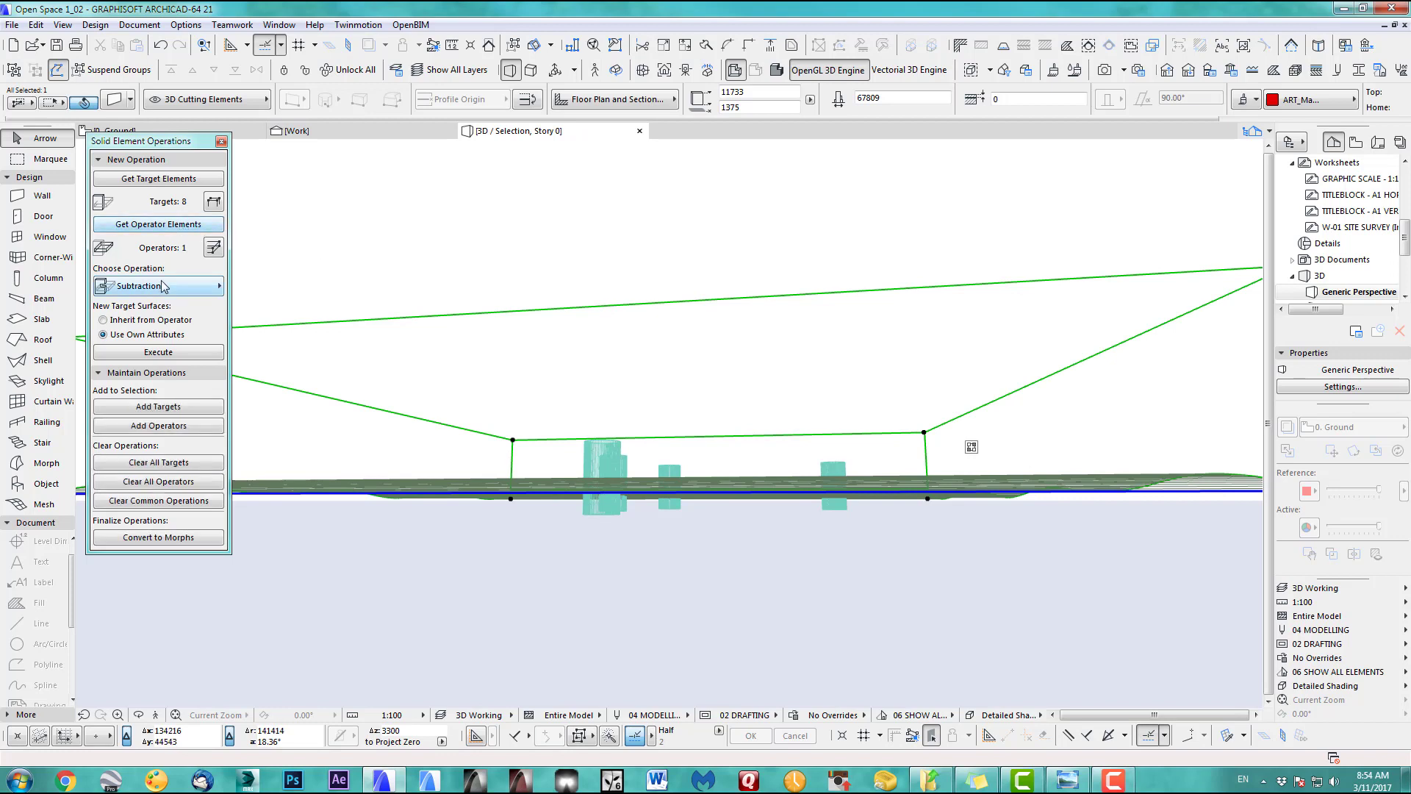
click(158, 353)
click(748, 247)
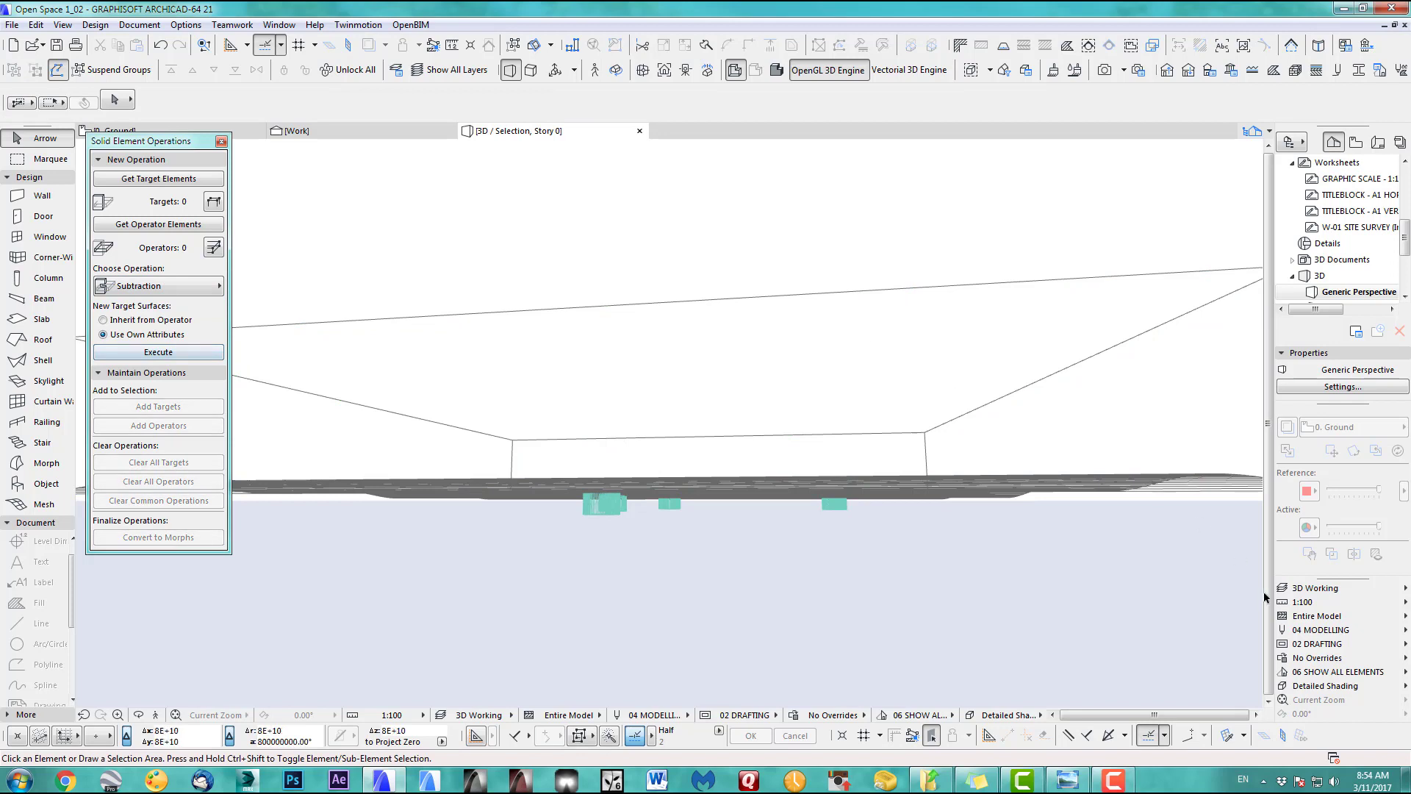
click(1316, 588)
click(1259, 589)
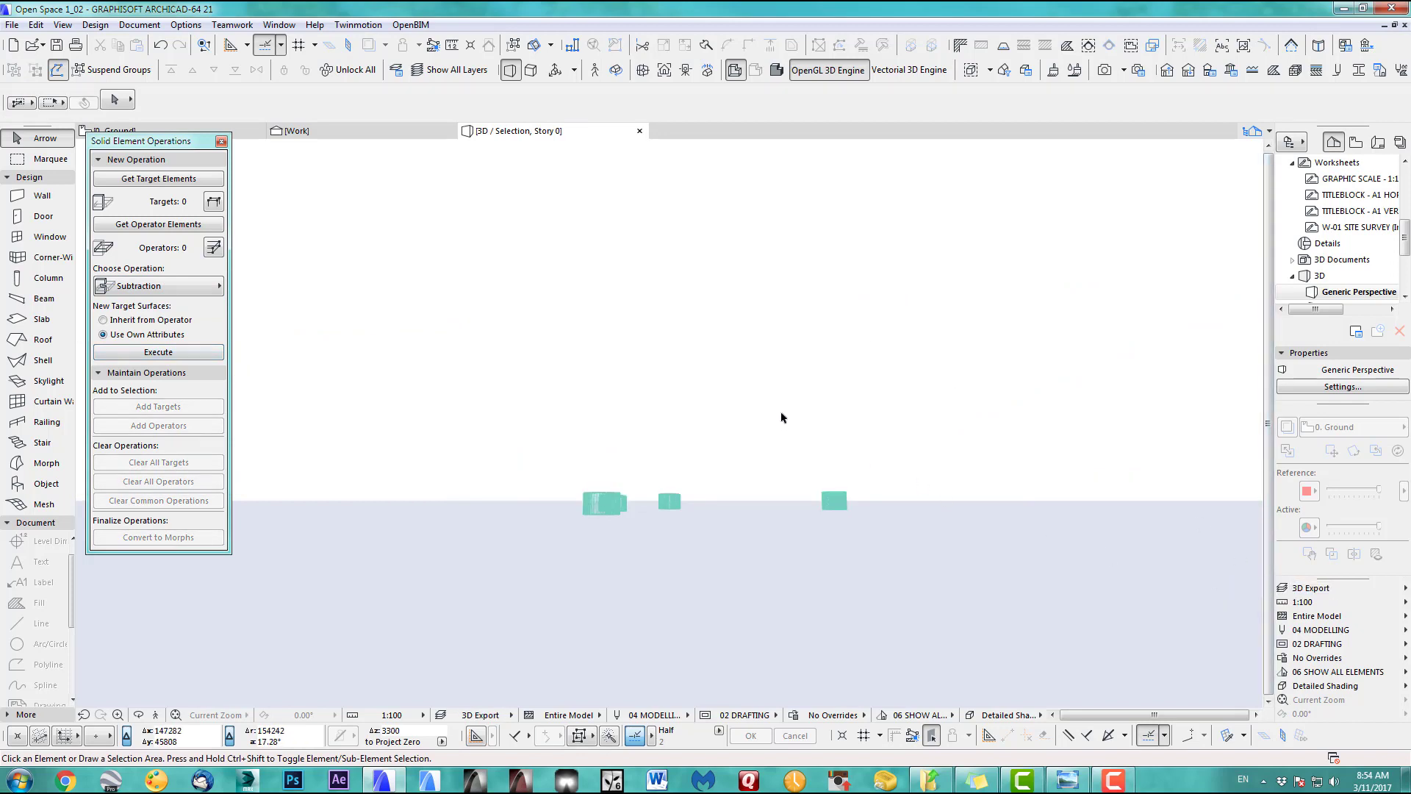
Display the whole model in 3D with shaded surfaces instead of only the selected planters in wireframe
shift+middle_drag(800, 511, 626, 590)
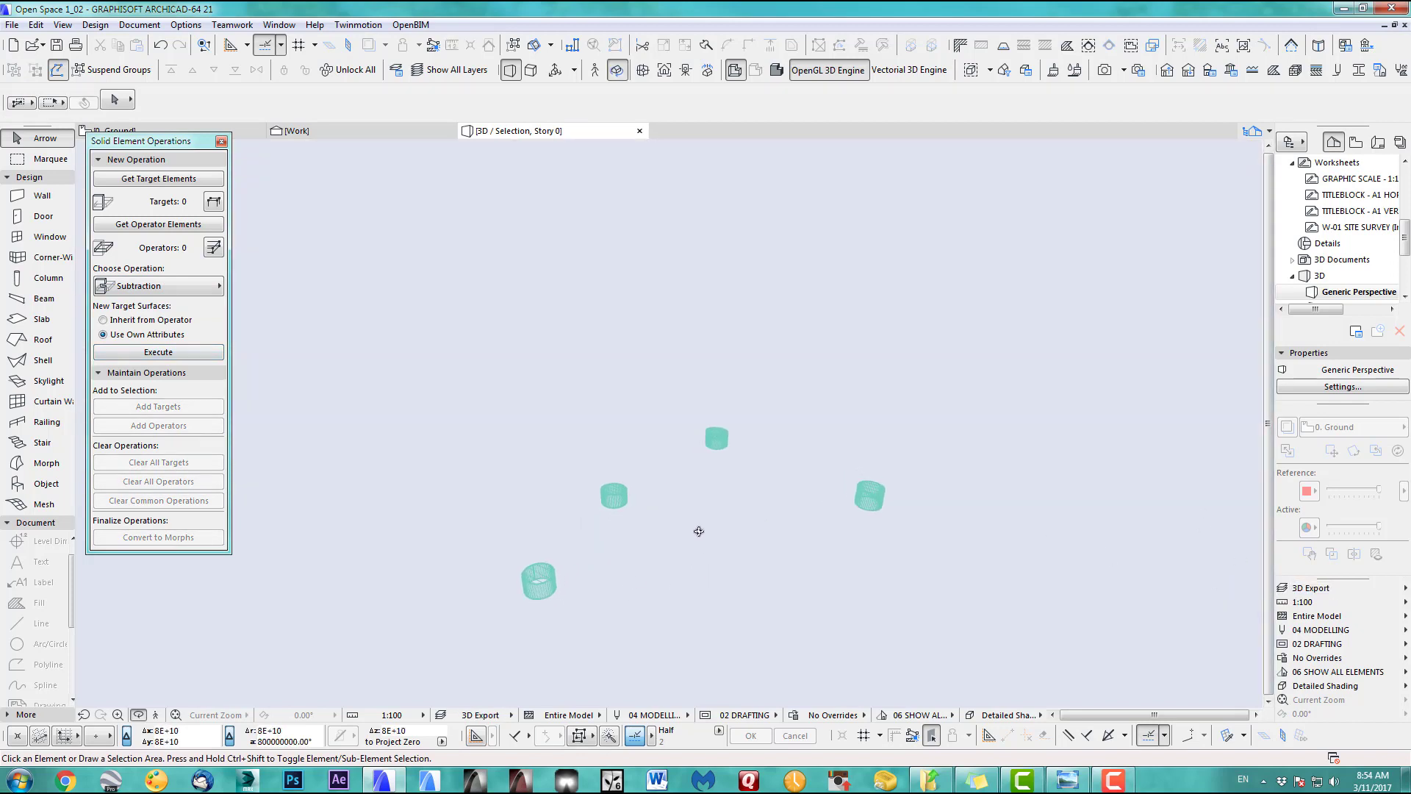
key(F2)
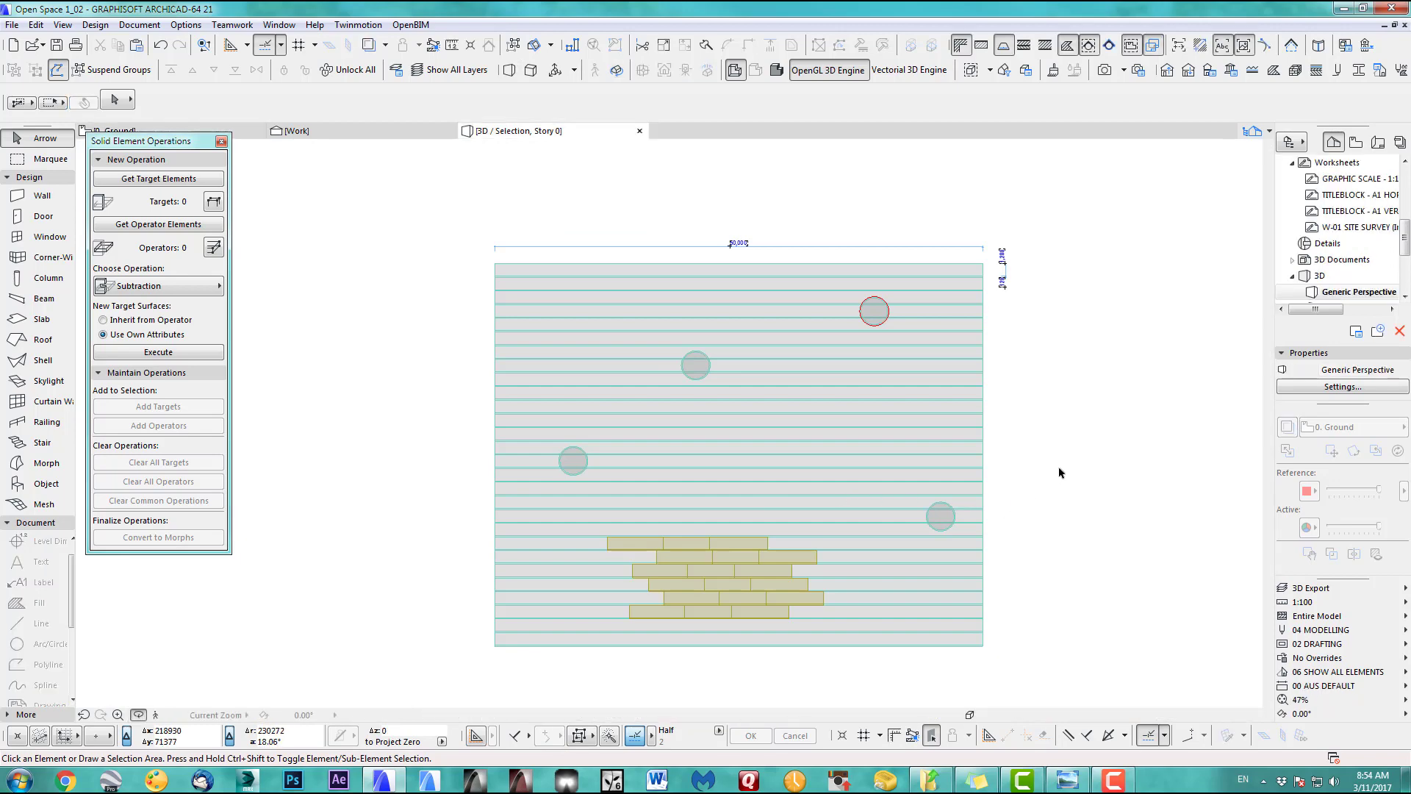
key(F3)
drag(856, 468, 809, 431)
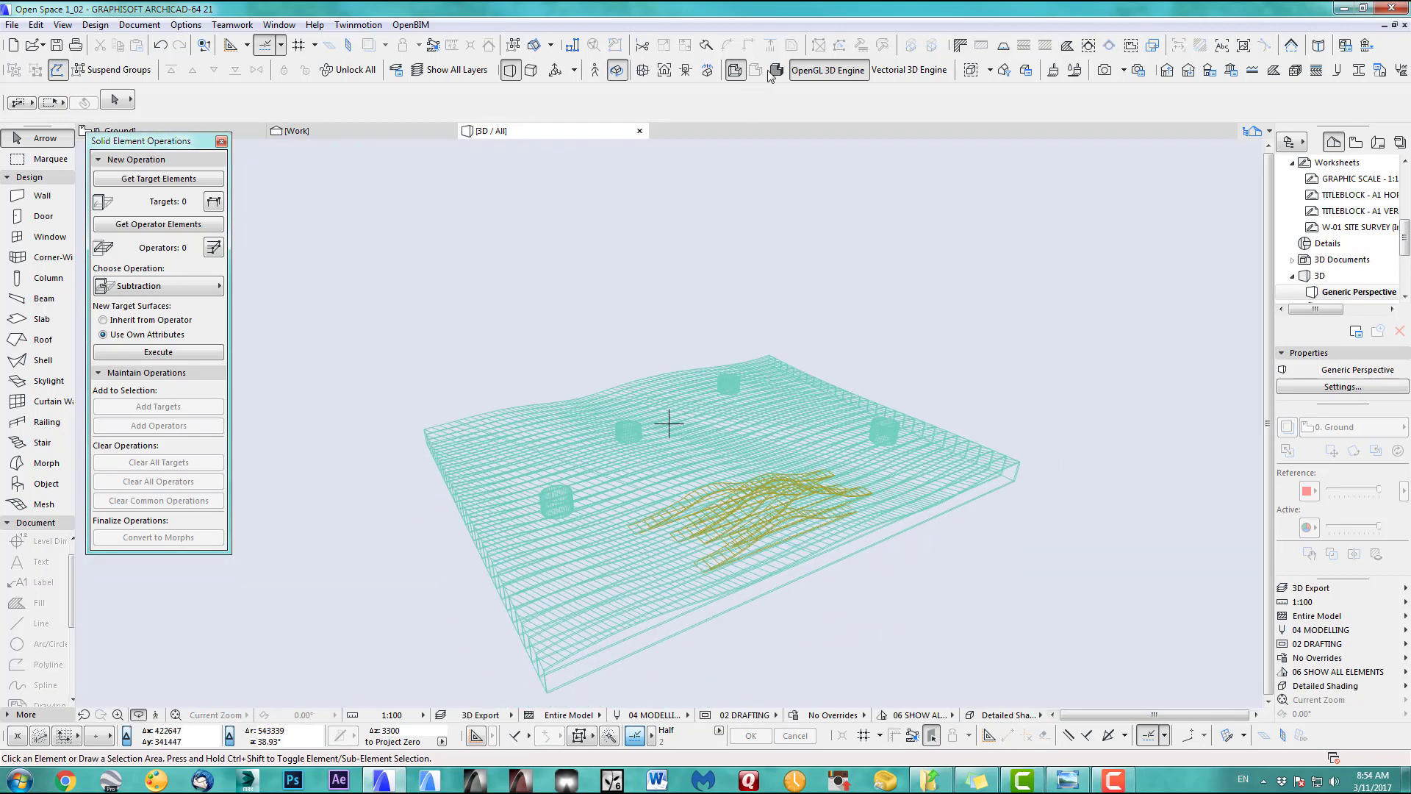
key(ctrl+shift+s)
scroll(574, 523, up, 10)
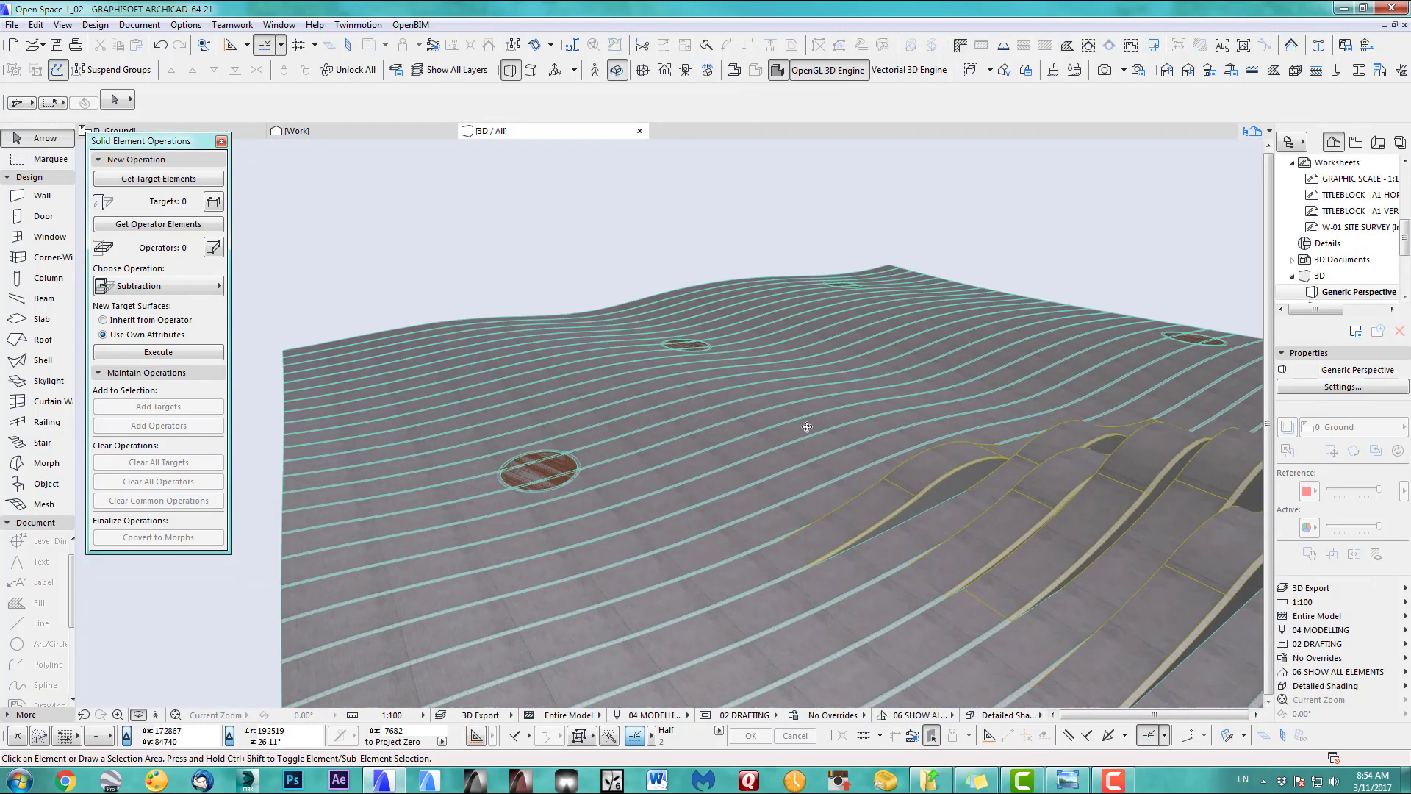
shift+middle_drag(708, 411, 806, 449)
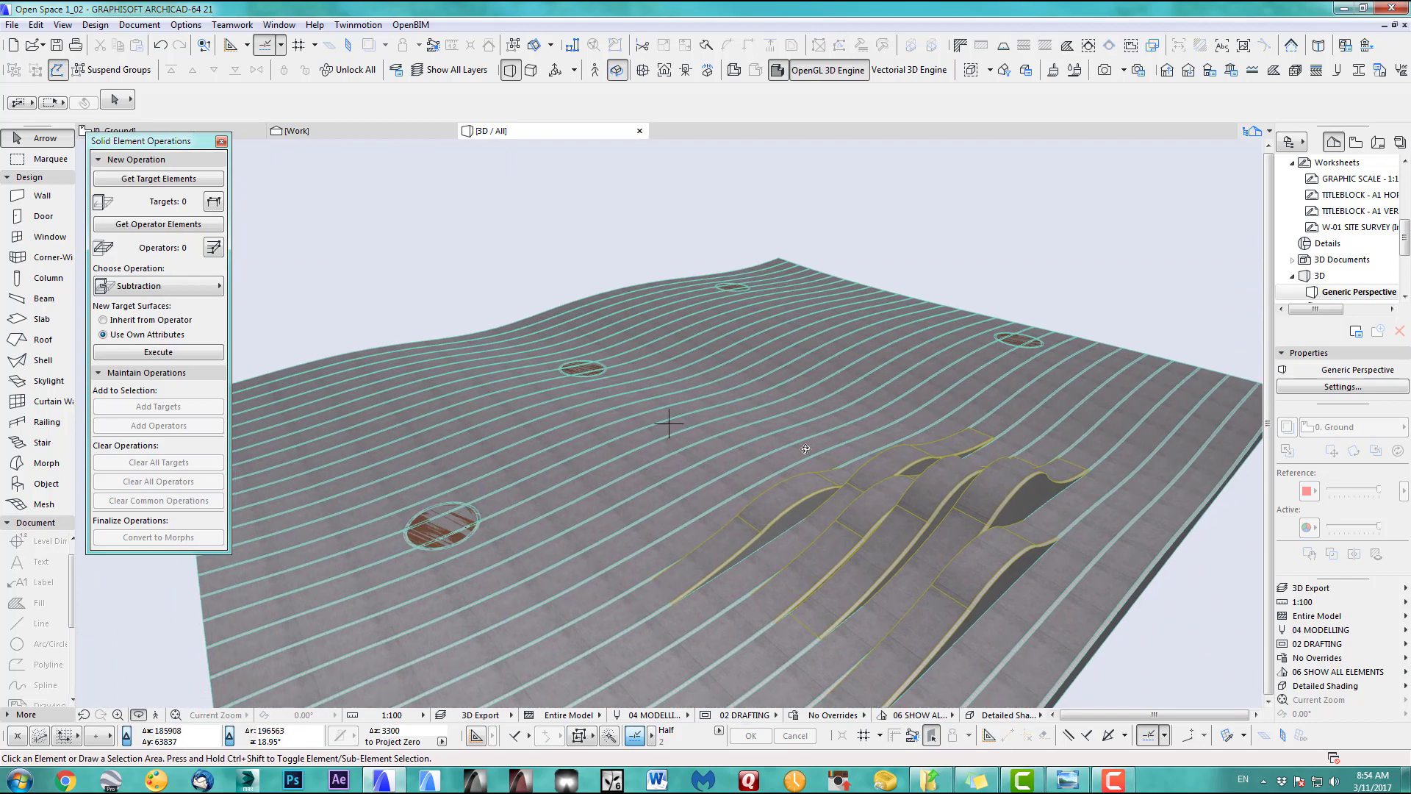
shift+middle_drag(616, 475, 638, 471)
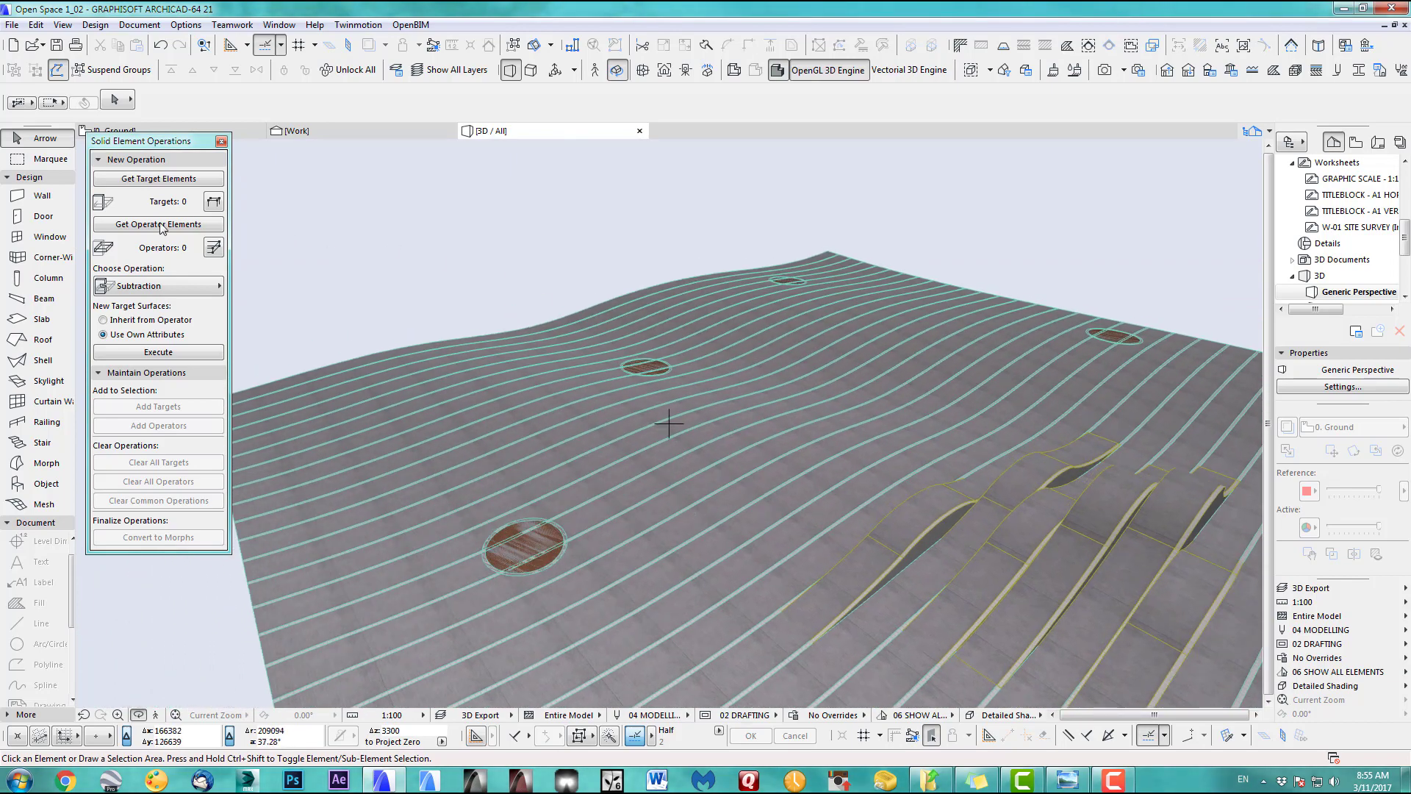
Select the slabs of all four round planters and set them as operators in Solid Element Operations
click(545, 530)
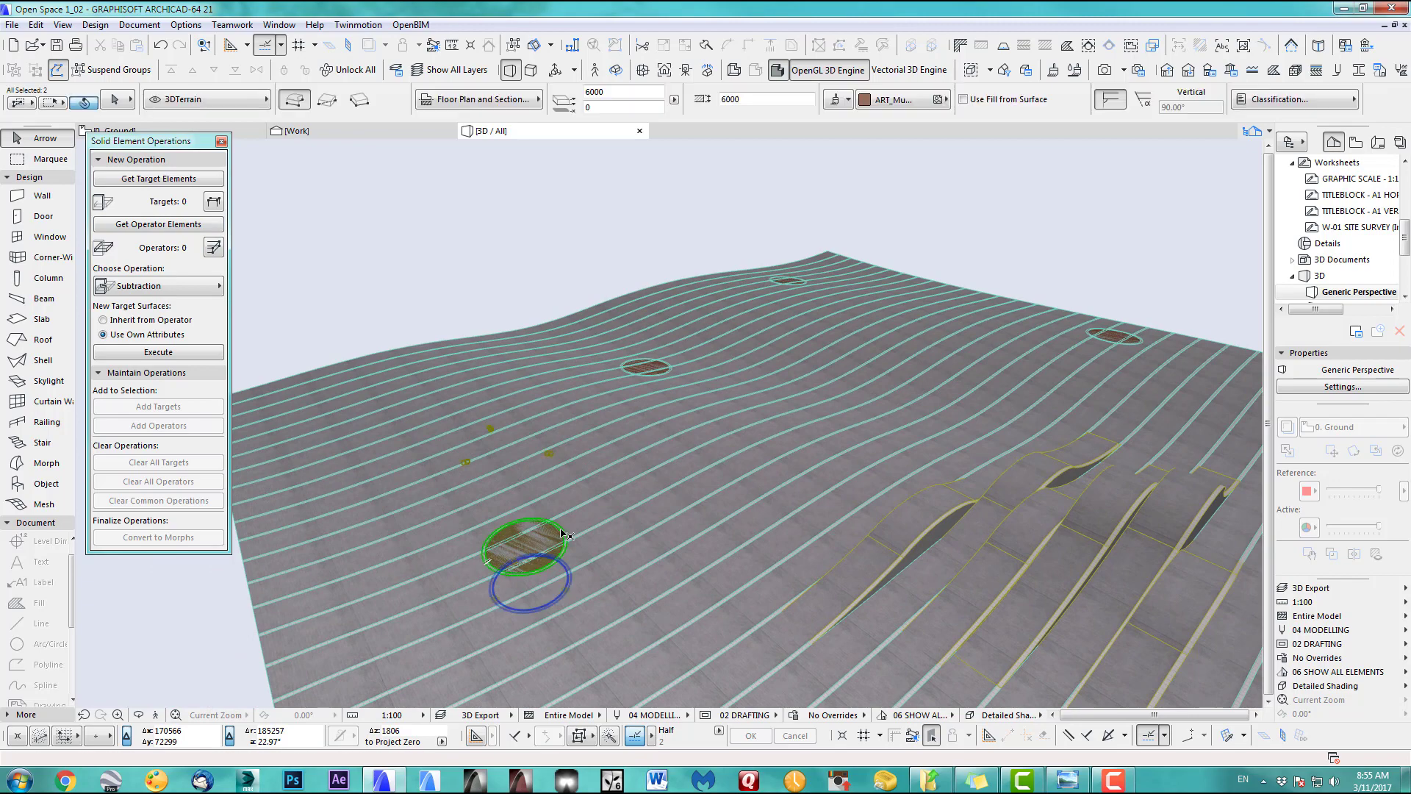
shift+click(668, 369)
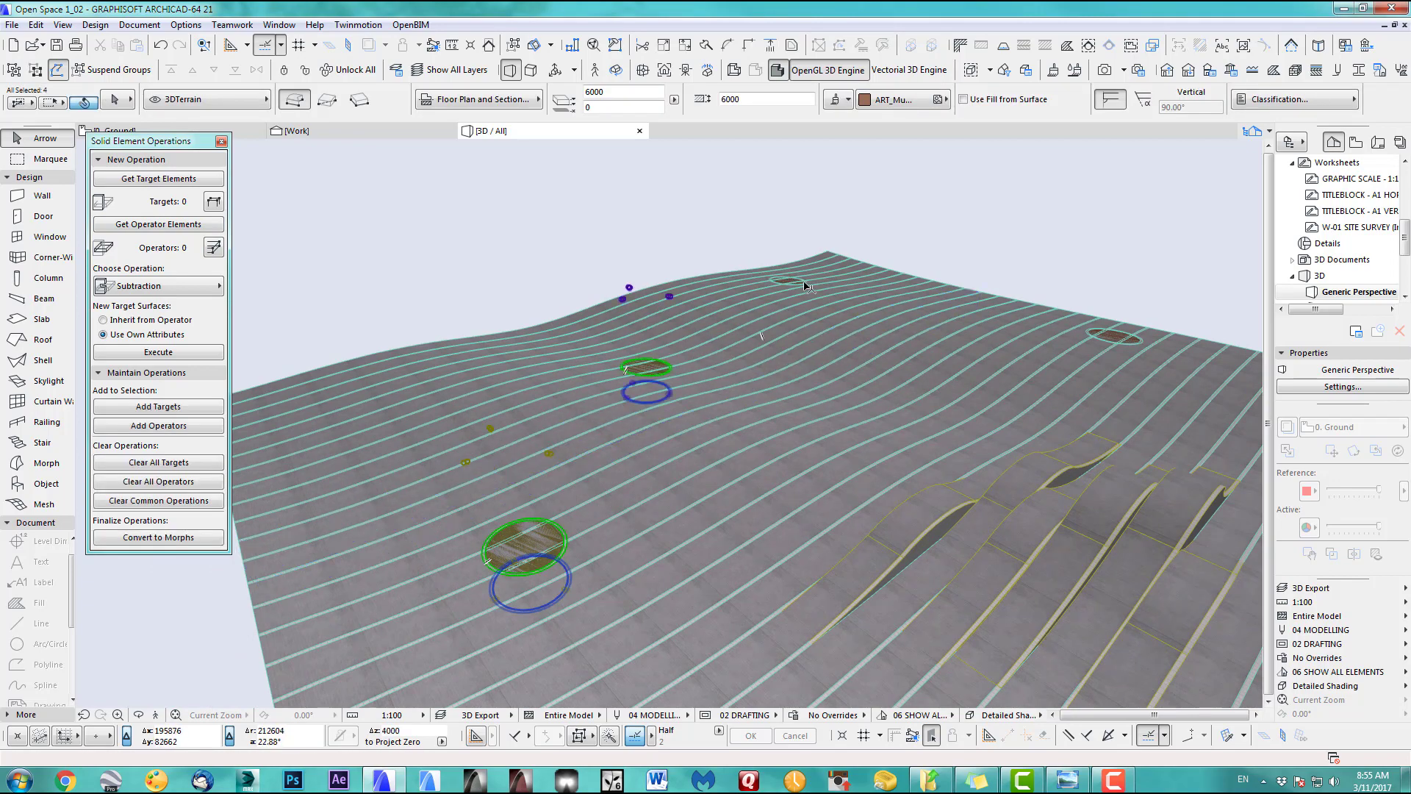
scroll(799, 286, up, 4)
middle_drag(798, 285, 668, 453)
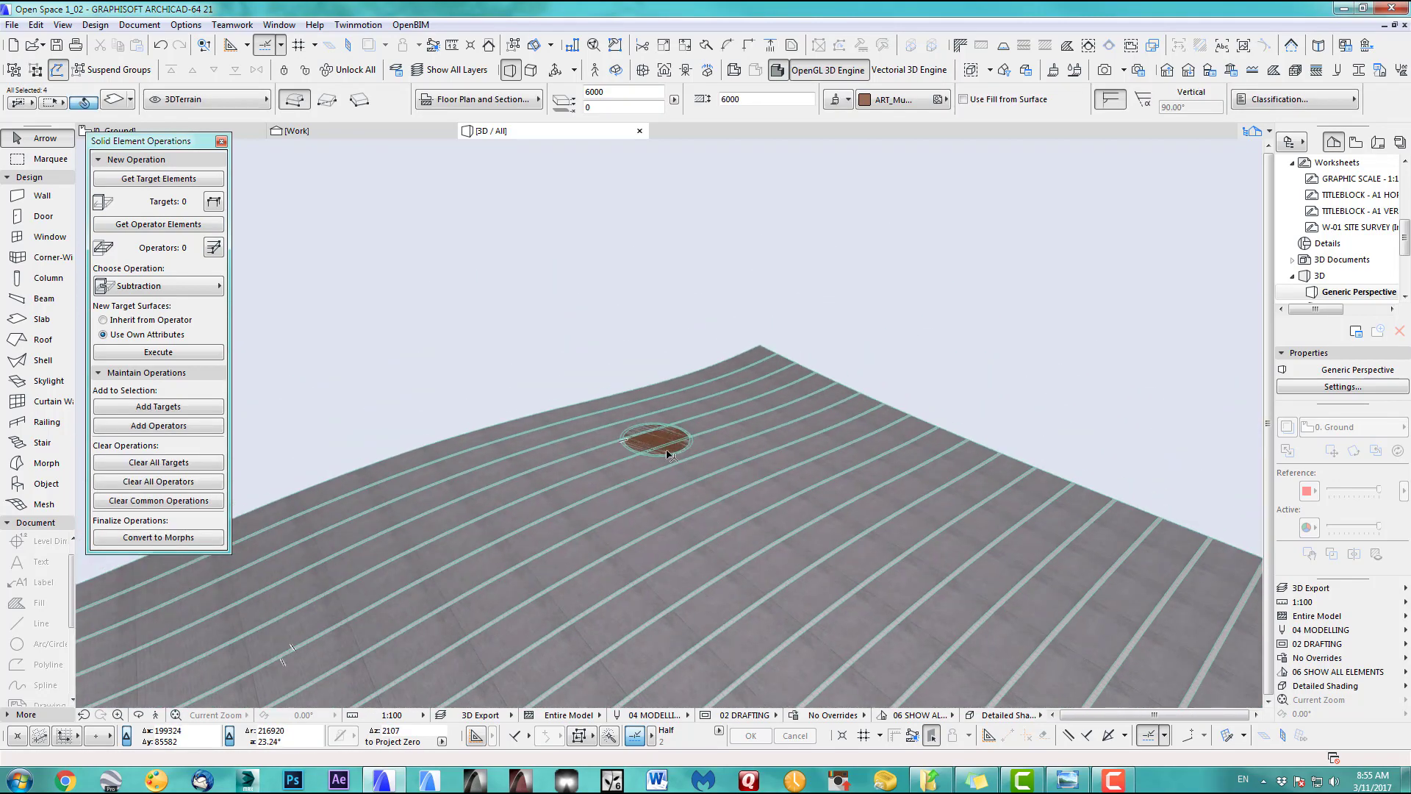
shift+click(681, 429)
middle_drag(1011, 577, 694, 424)
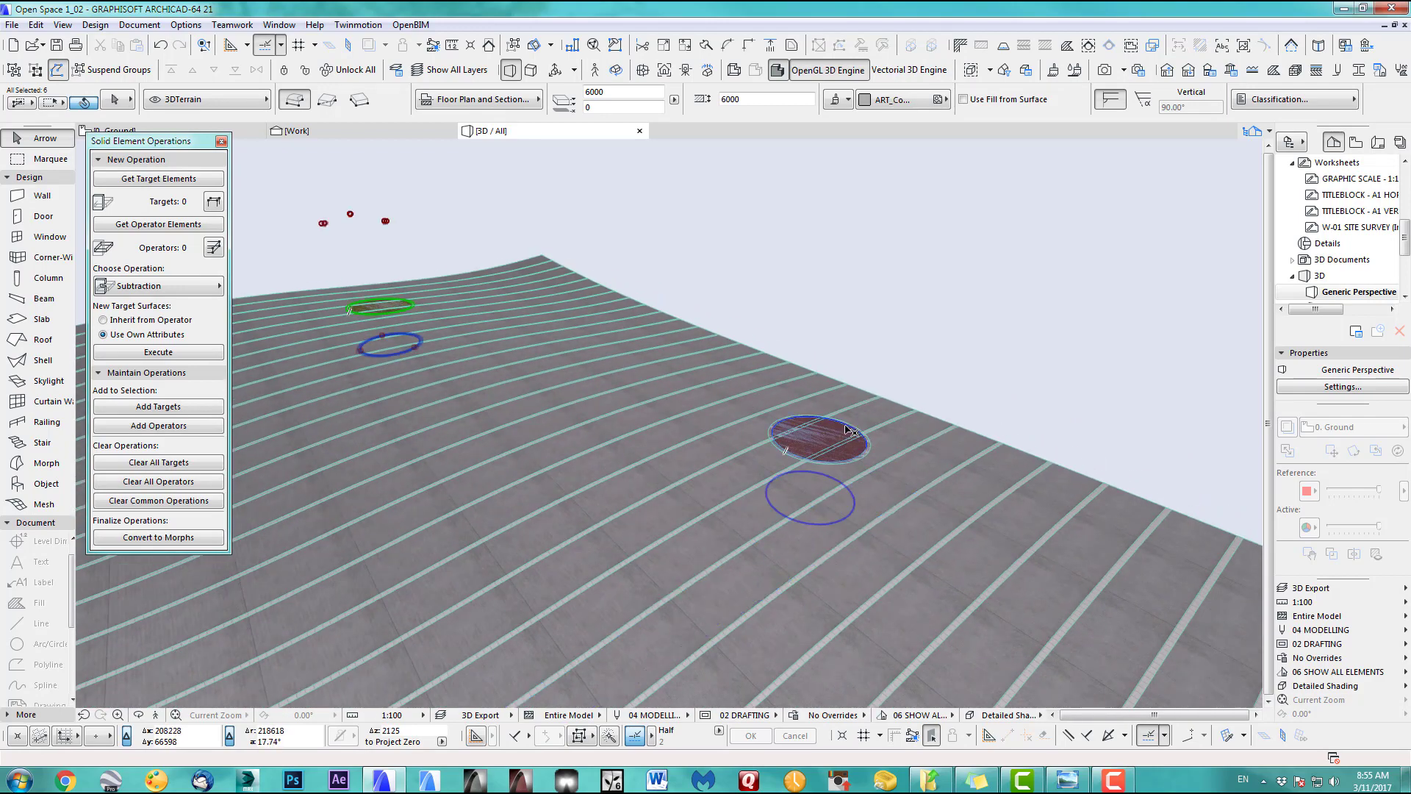
shift+click(848, 430)
scroll(562, 584, down, 4)
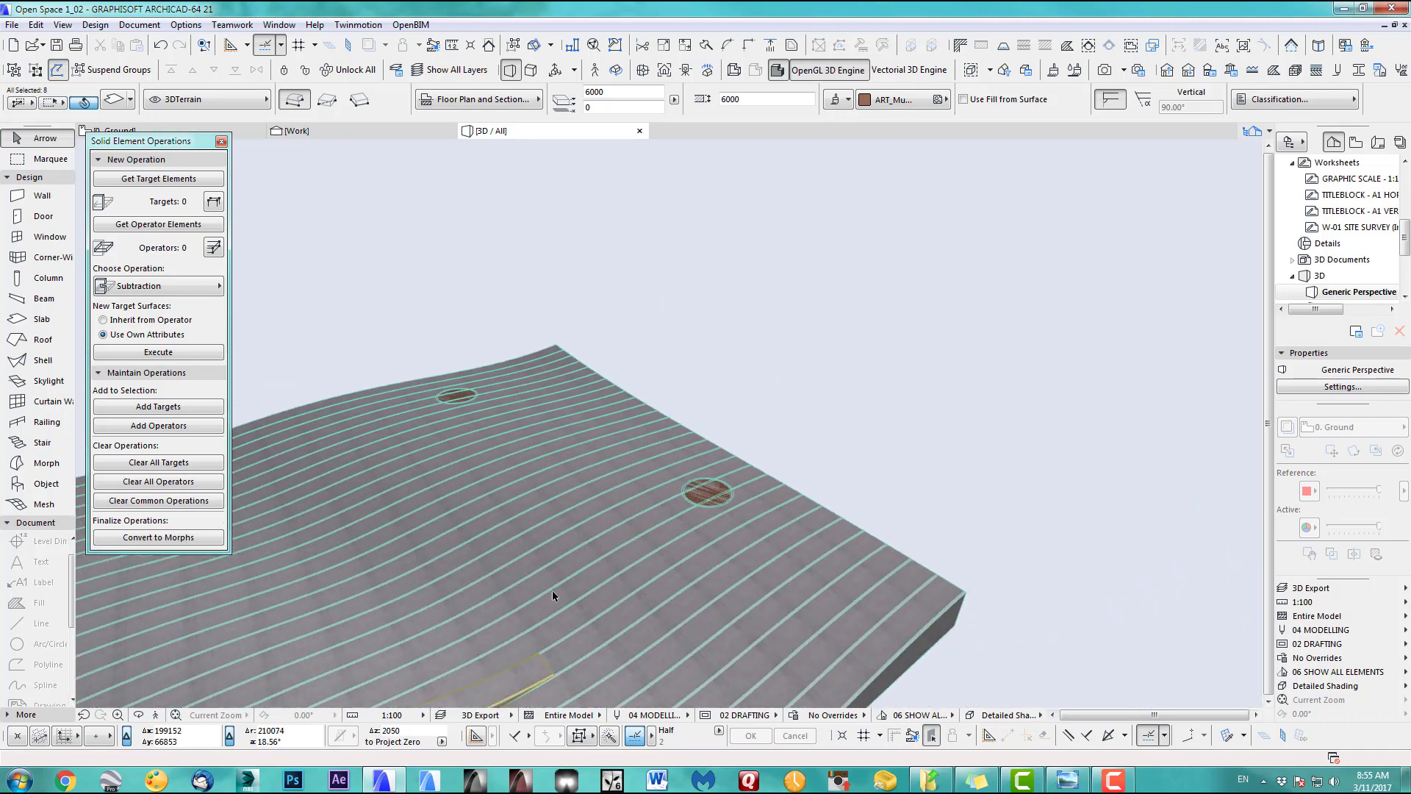
middle_drag(554, 596, 889, 441)
scroll(851, 463, down, 2)
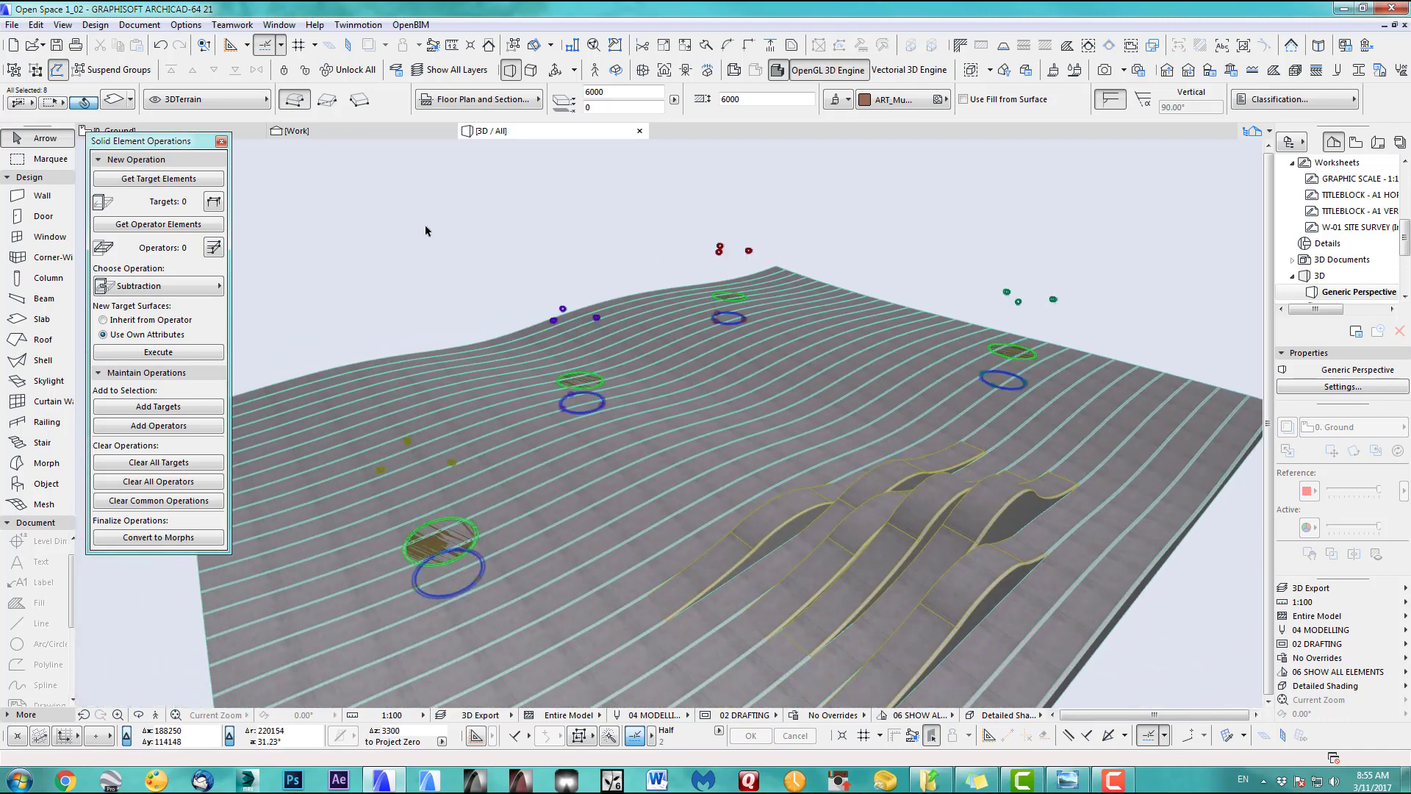
click(158, 227)
click(456, 266)
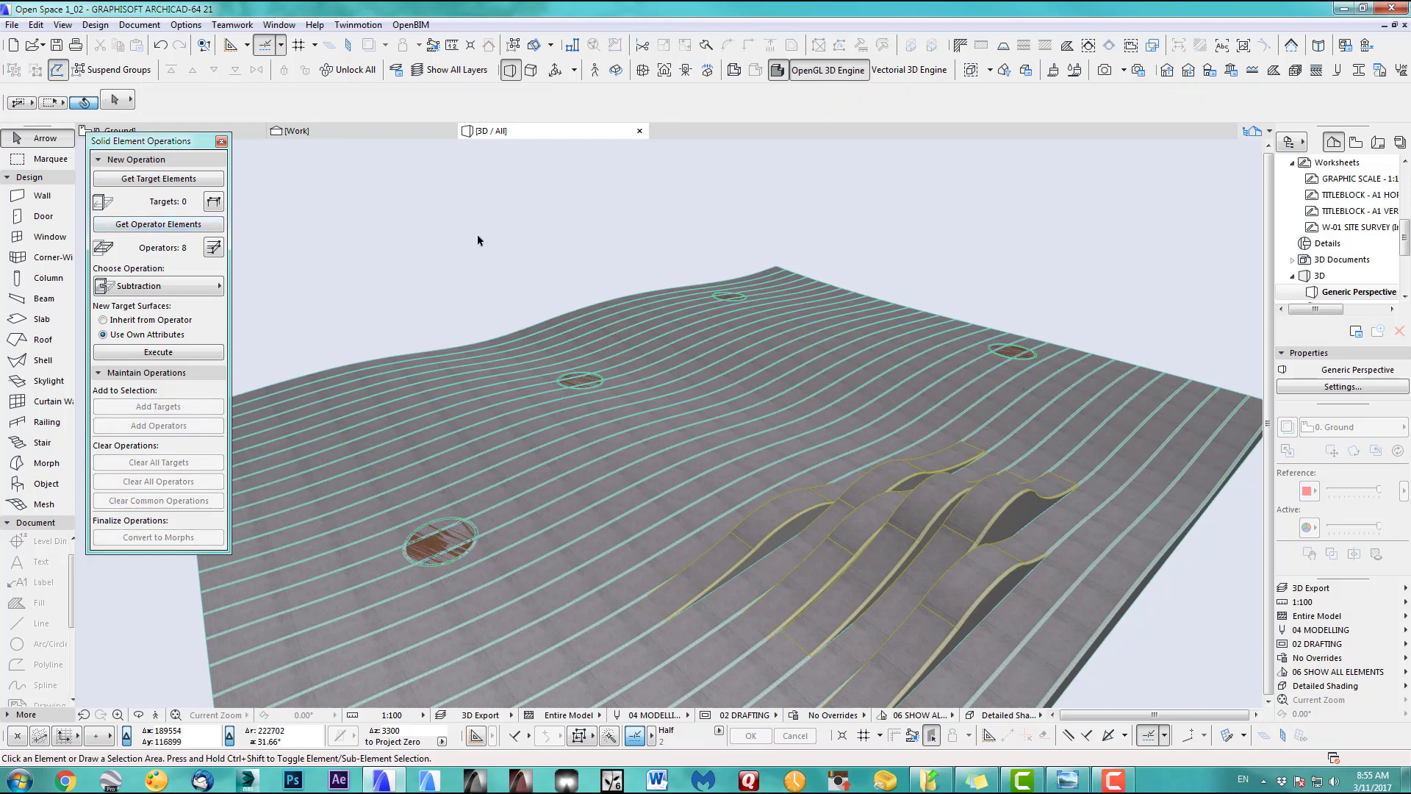
Set all elements except the planter slabs as targets and subtract the planter operators from them
scroll(527, 252, down, 2)
drag(330, 210, 1050, 633)
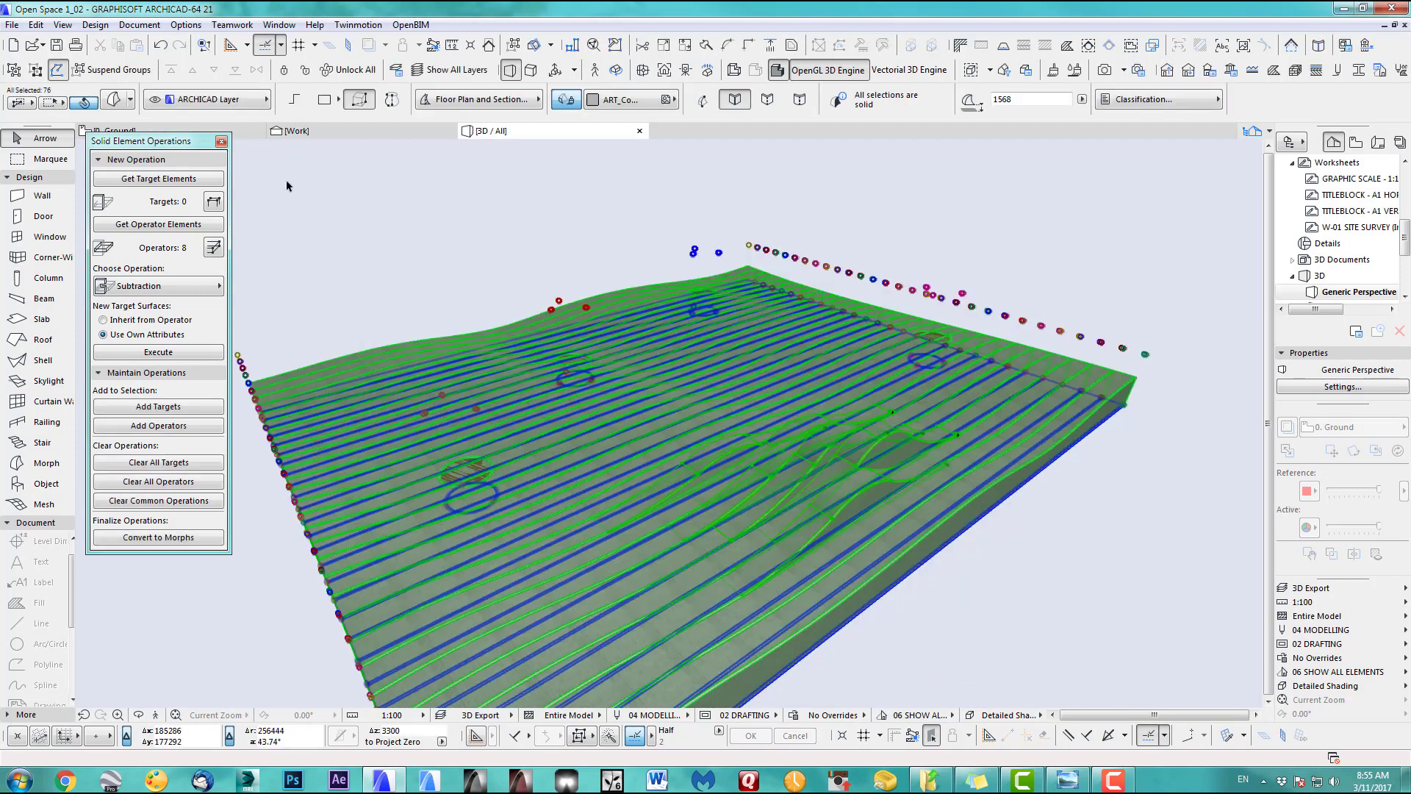
shift+click(560, 303)
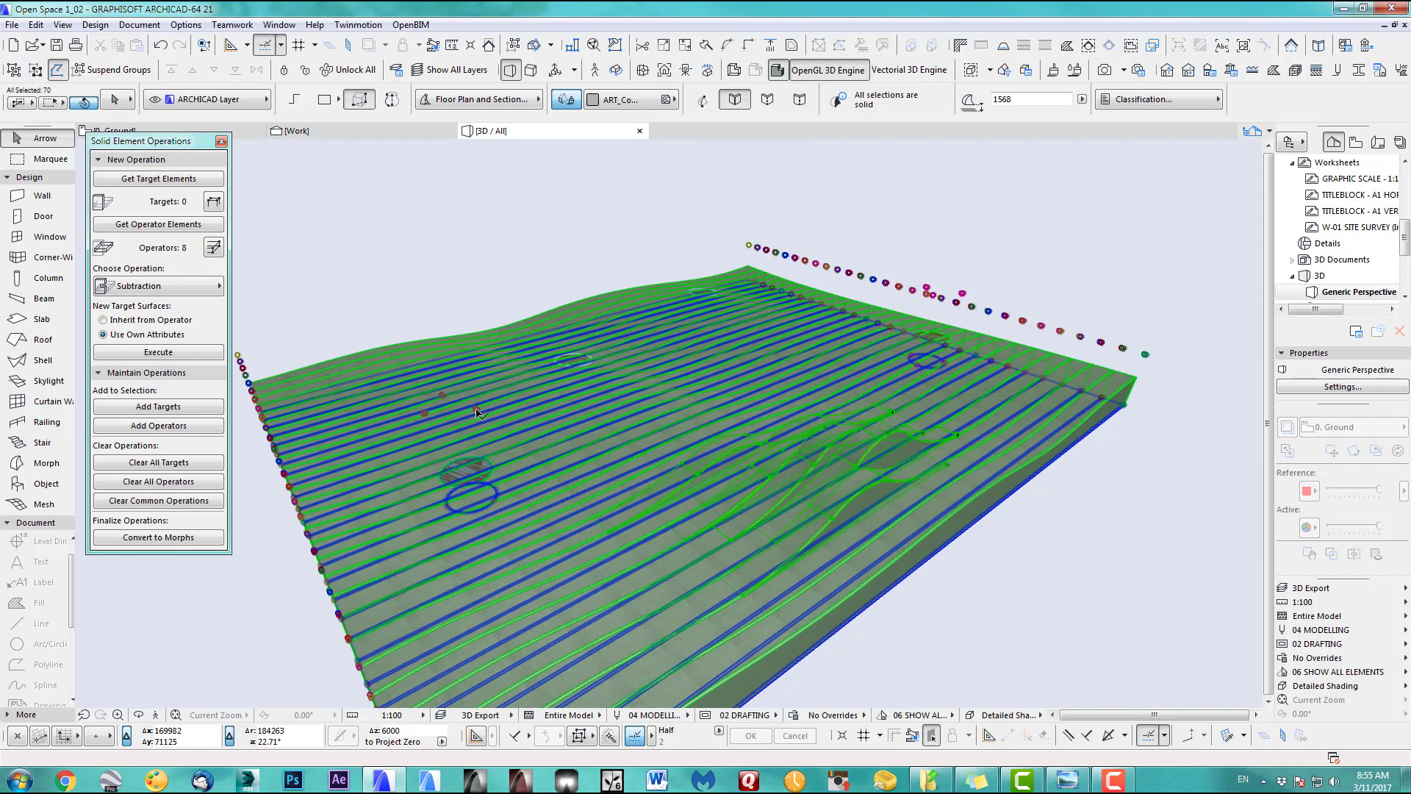
shift+click(962, 292)
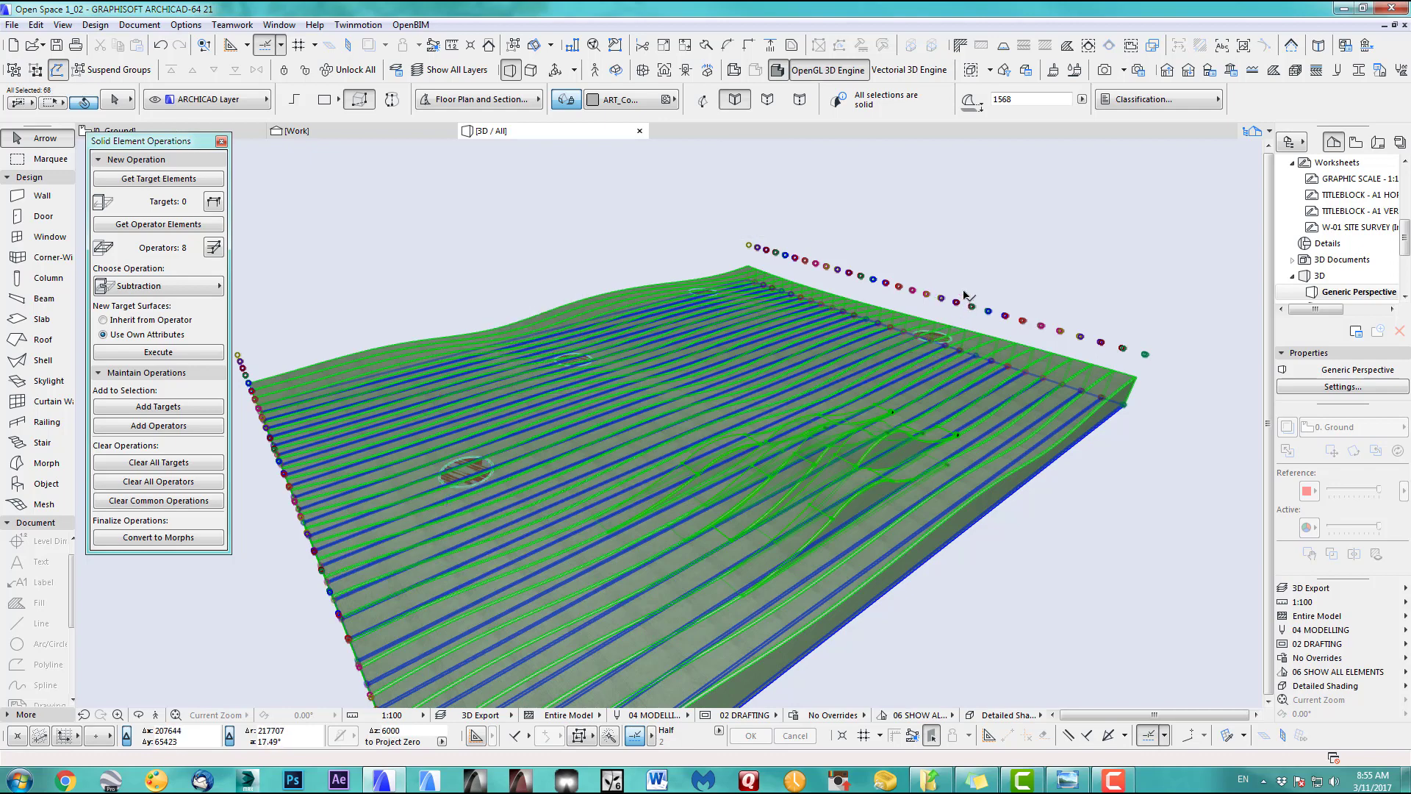
click(172, 180)
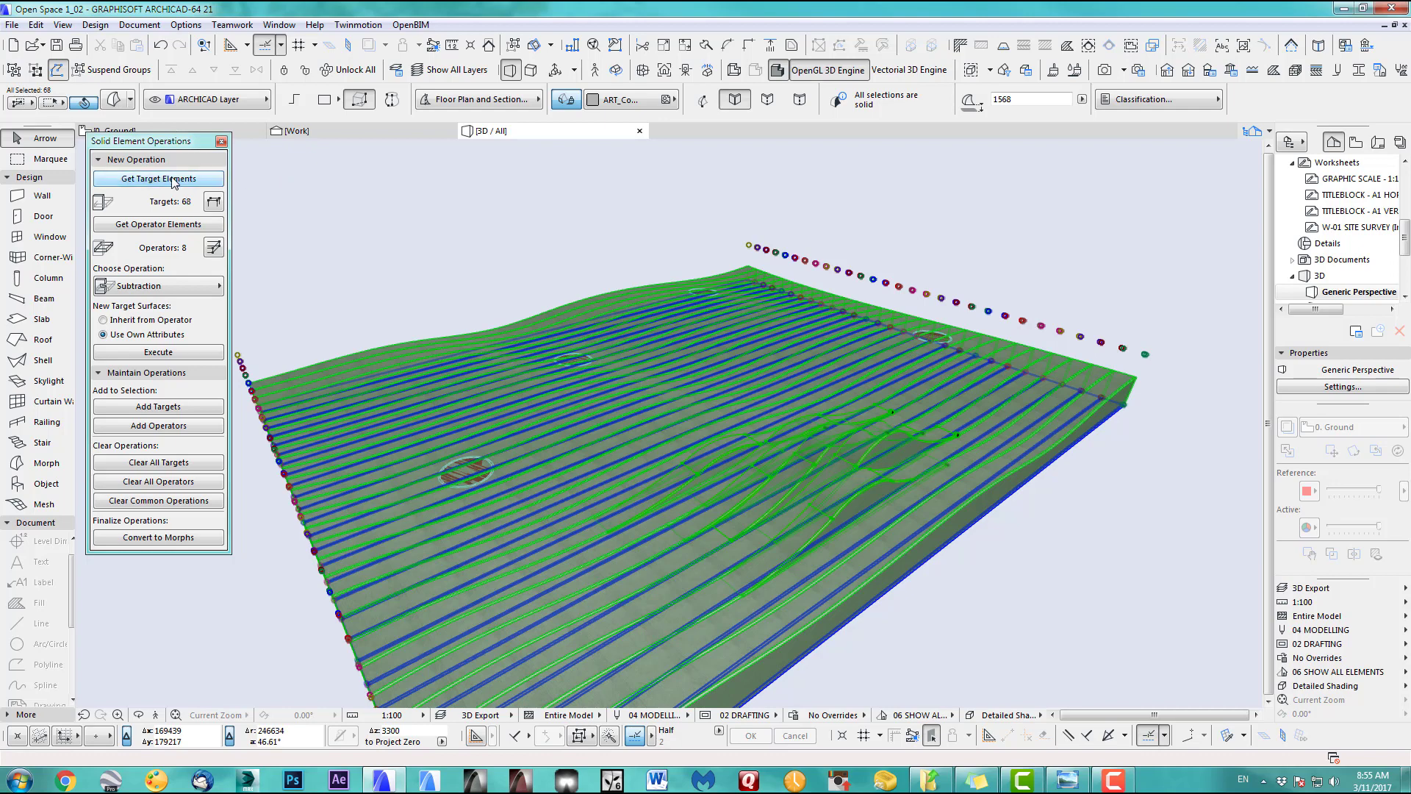
click(159, 352)
click(413, 285)
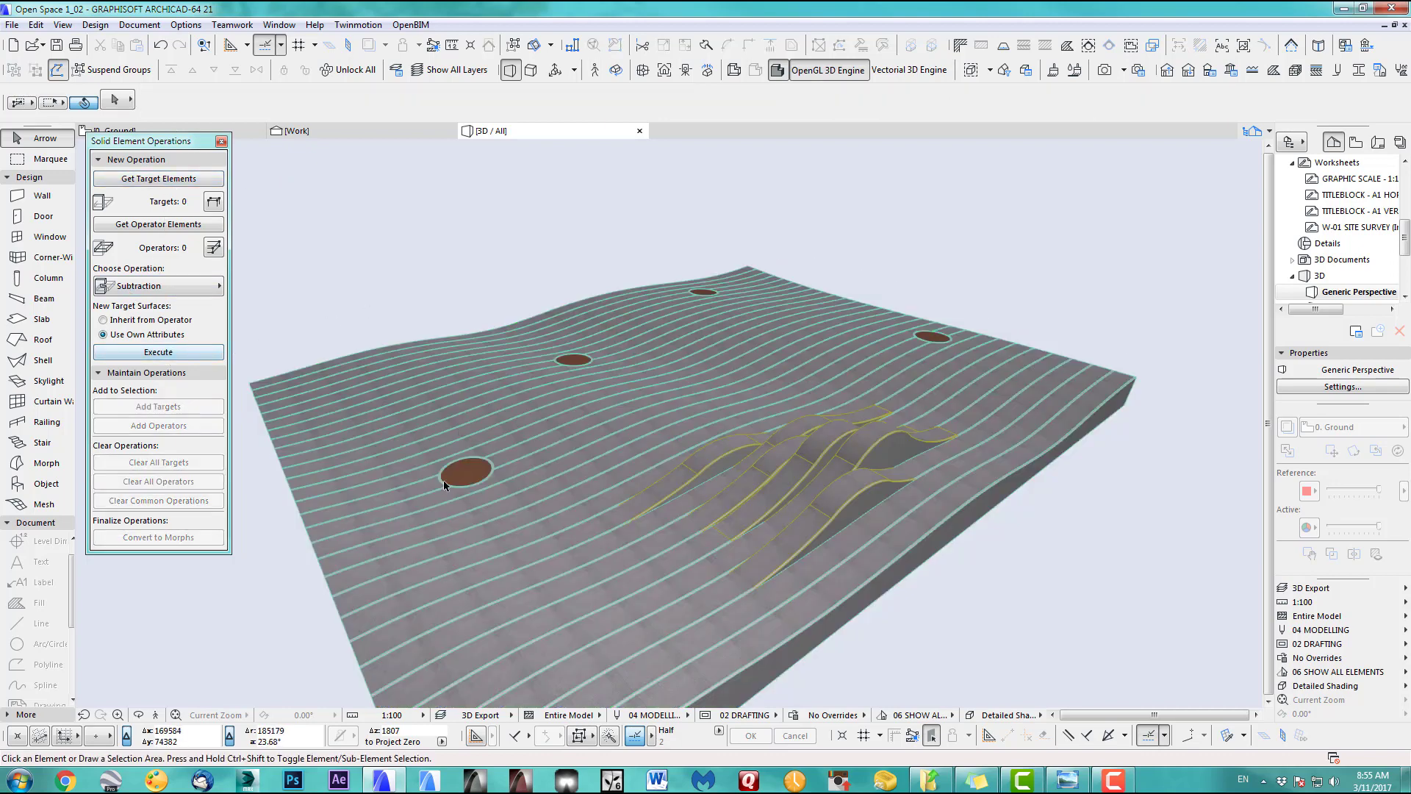
scroll(444, 485, up, 5)
mouse_move(449, 472)
shift+middle_down()
mouse_move(935, 425)
mouse_move(1040, 476)
mouse_move(851, 544)
mouse_move(886, 549)
mouse_move(317, 571)
mouse_move(602, 566)
mouse_move(746, 538)
mouse_move(744, 564)
mouse_move(865, 513)
mouse_move(786, 496)
shift+middle_up()
shift+middle_drag(786, 550, 773, 464)
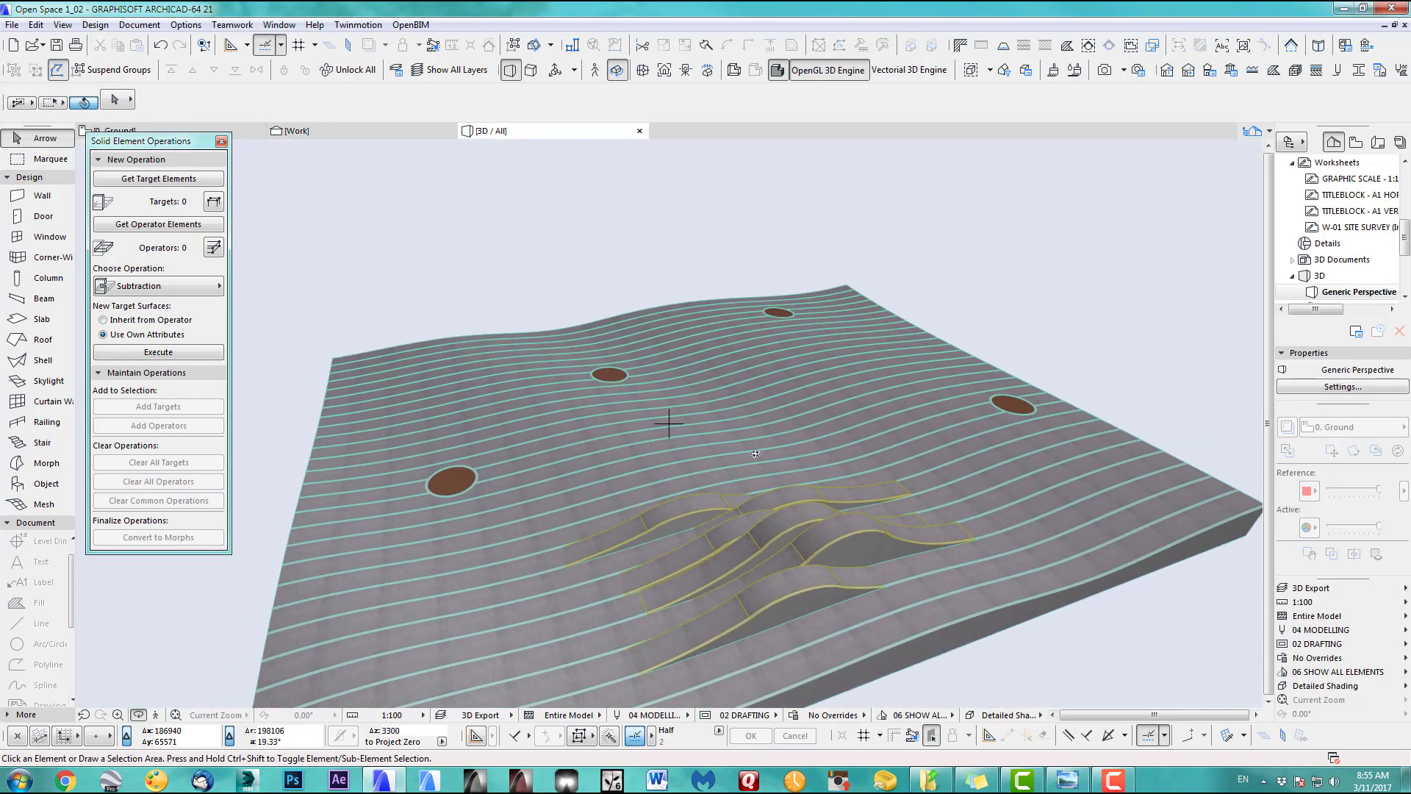
click(1066, 779)
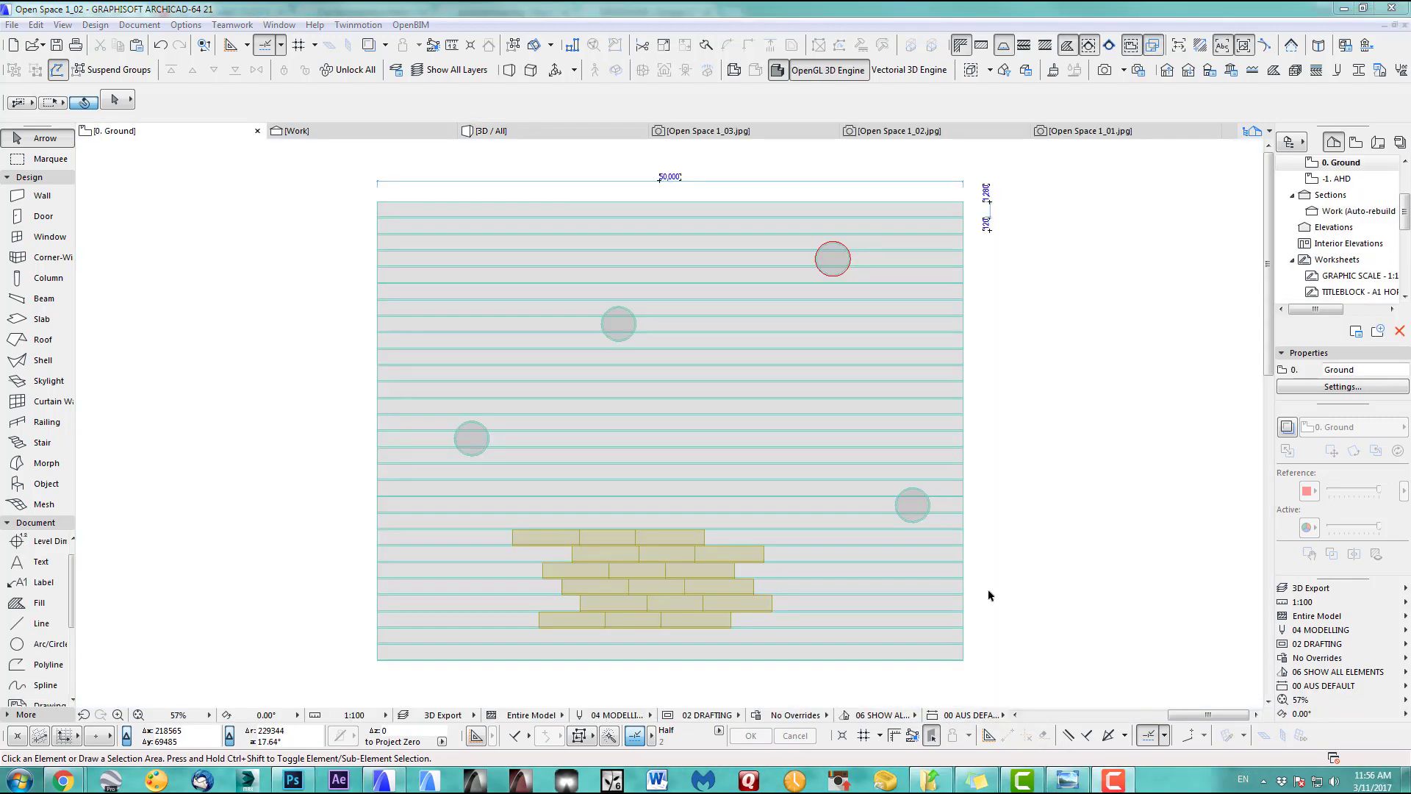
Draw a closed, kidney-shaped spline with seven nodes around the lower-left round planter on the ground floor plan
click(44, 685)
scroll(406, 533, up, 4)
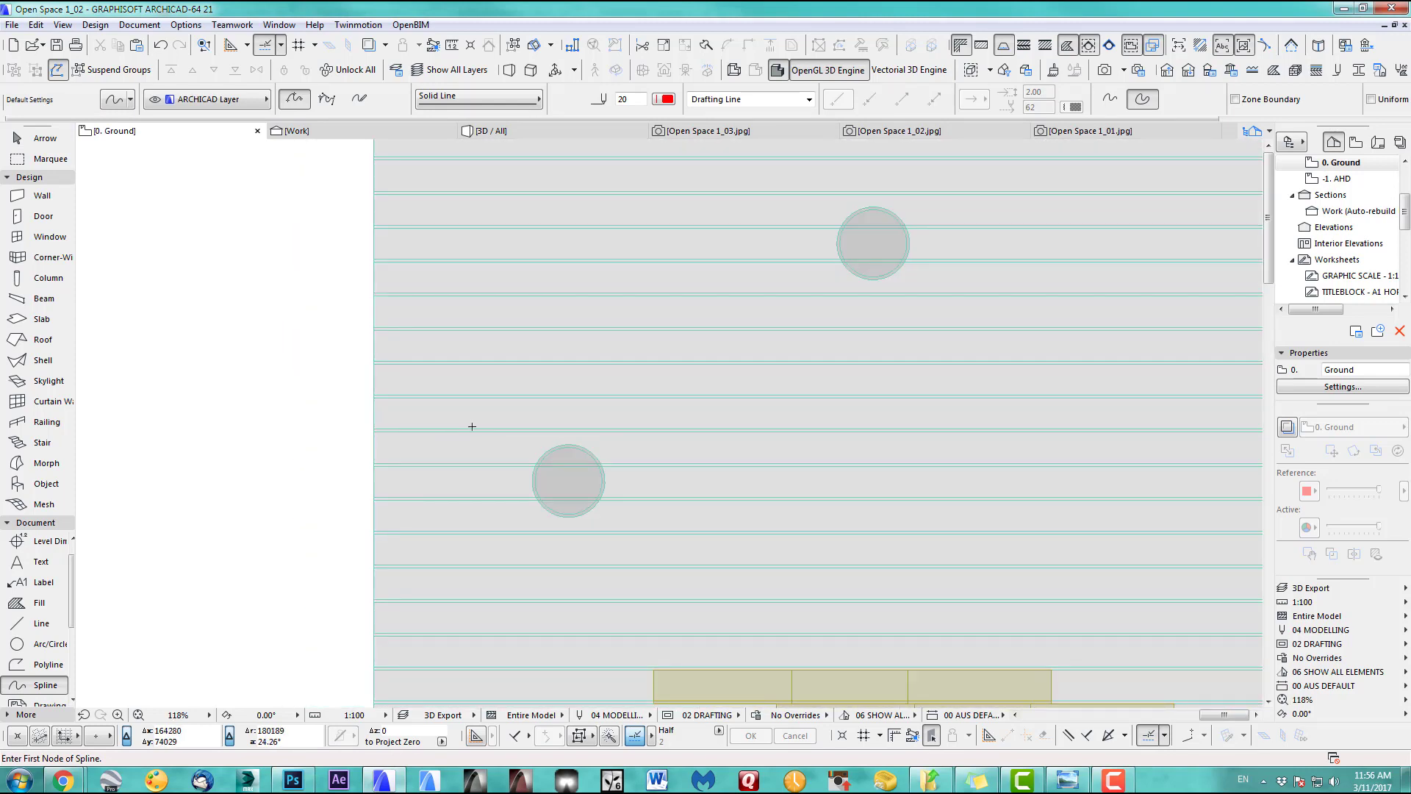
click(450, 436)
click(582, 405)
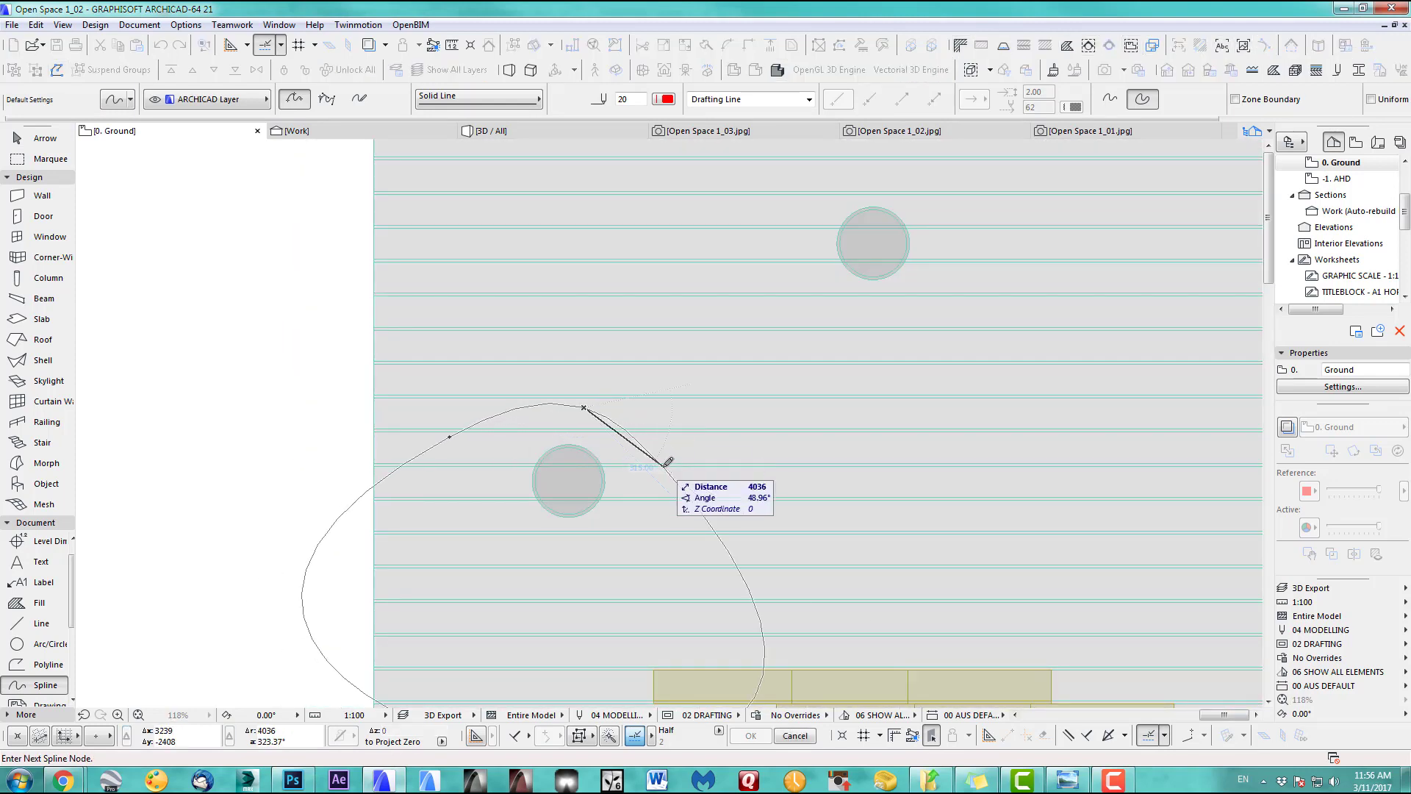
click(667, 476)
click(731, 529)
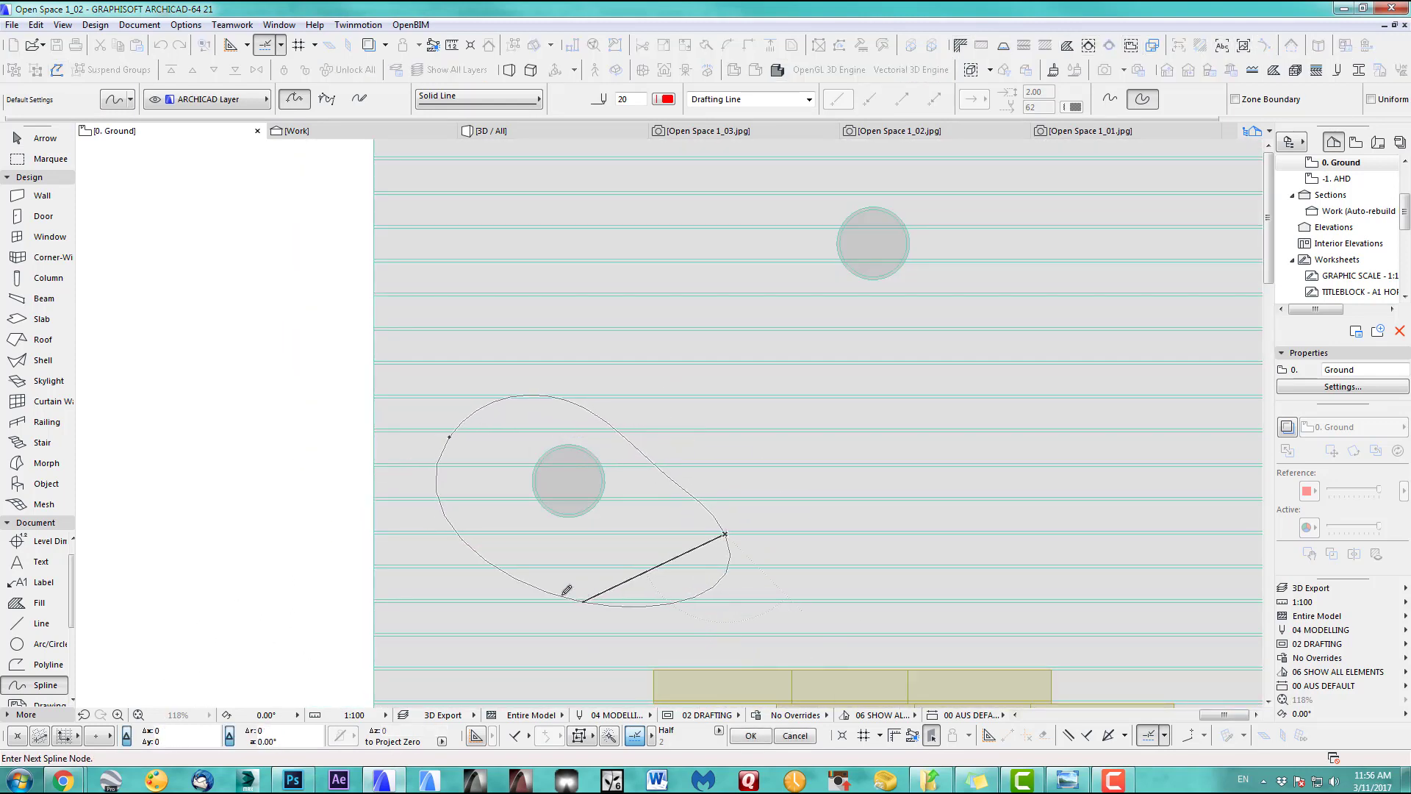
click(520, 524)
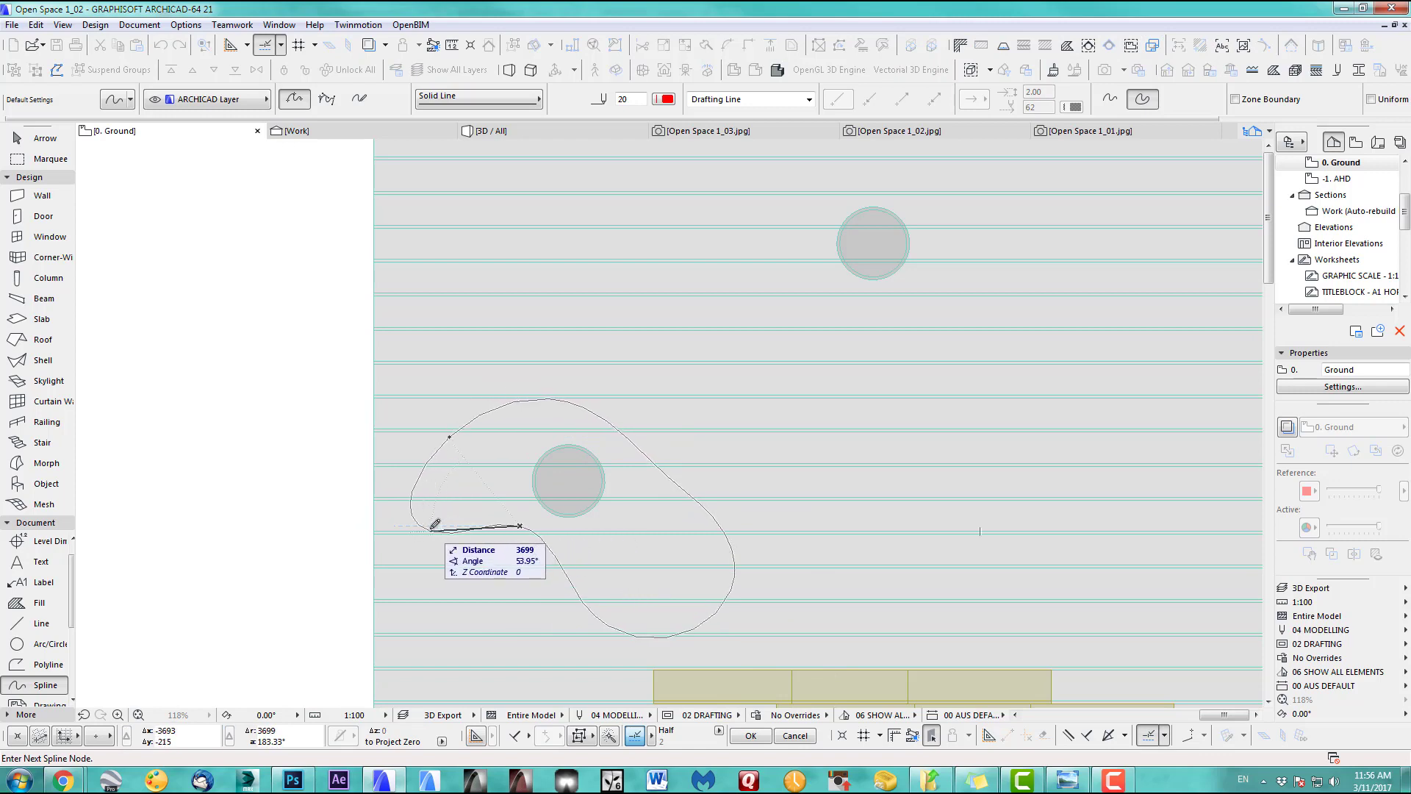
click(432, 528)
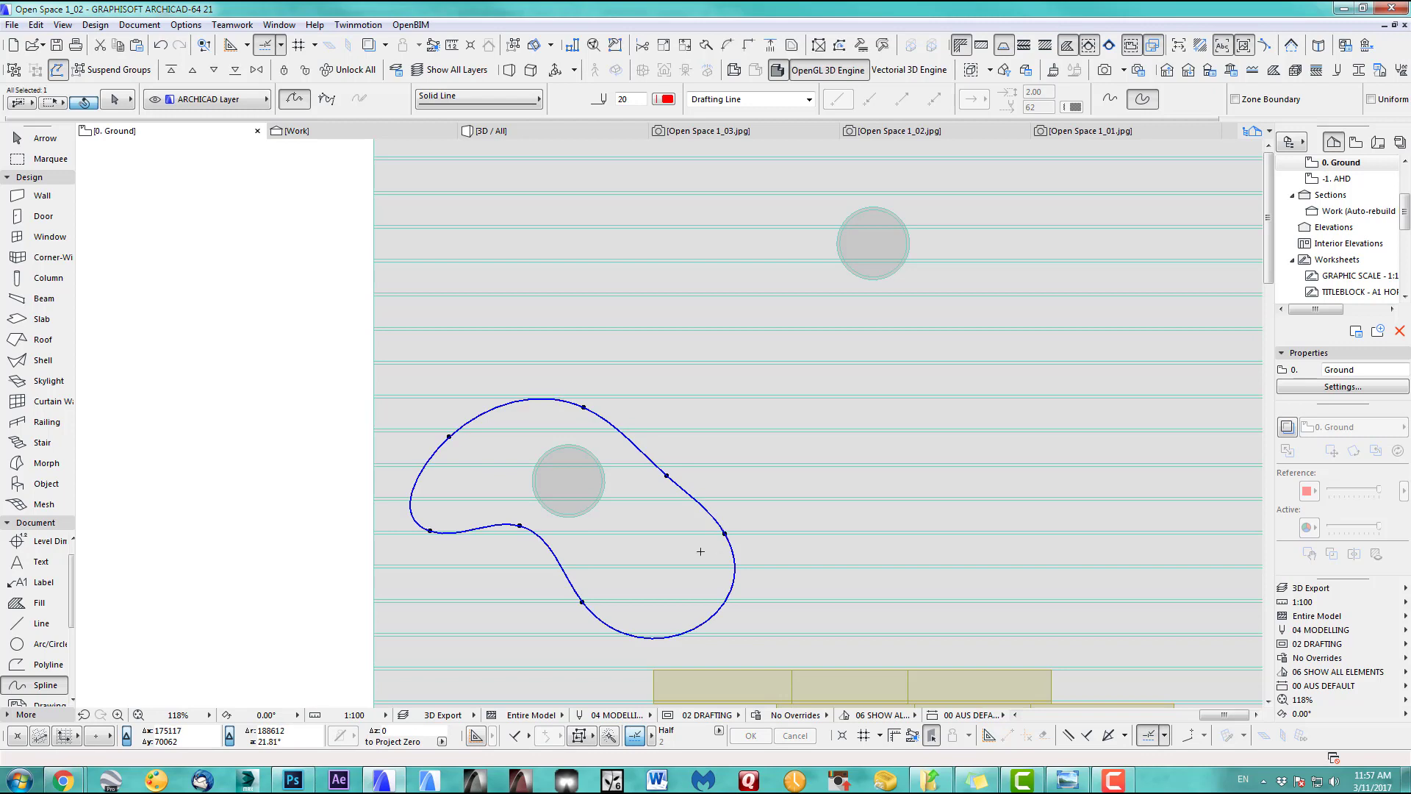
Resize the spline graphically so that it fits more tightly around the planter
scroll(699, 536, down, 3)
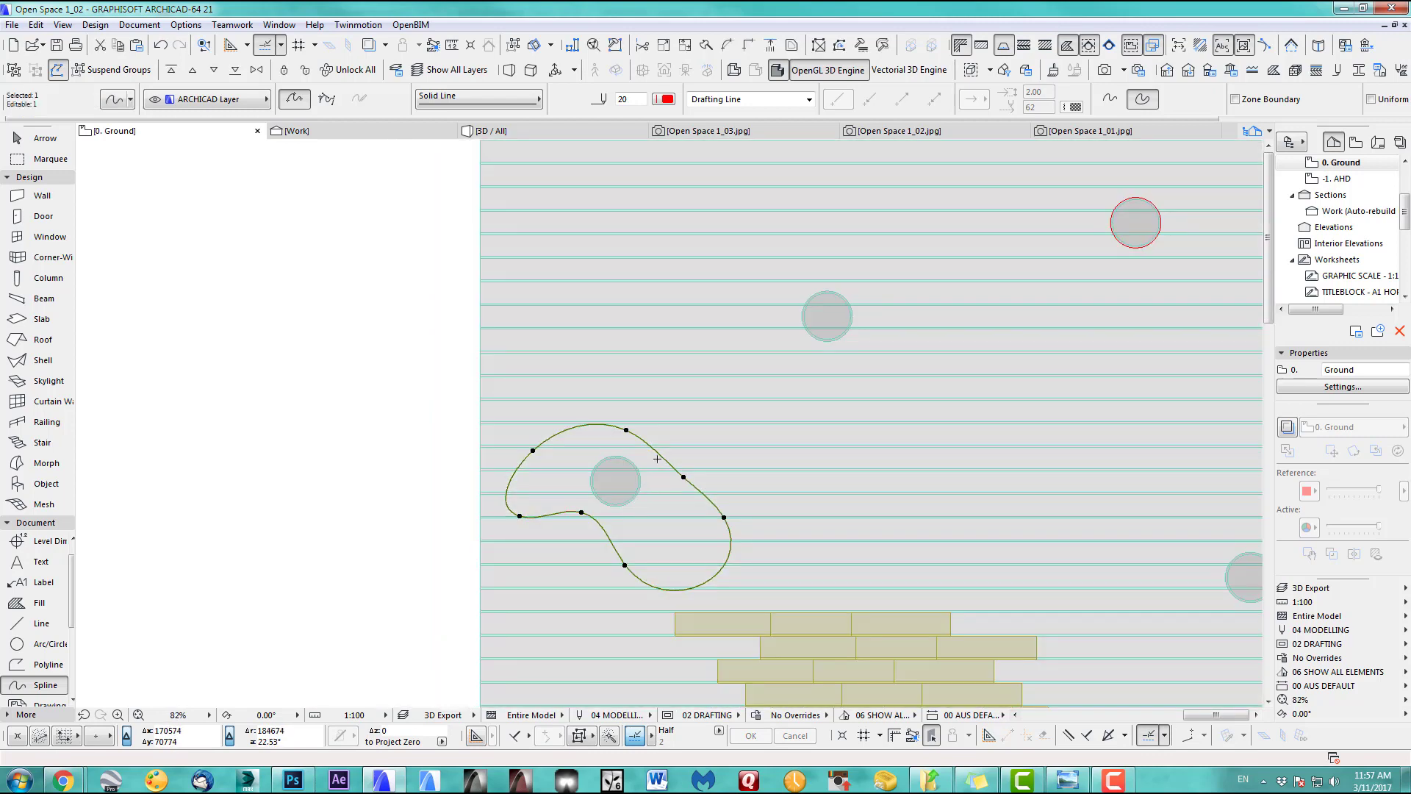
click(684, 44)
click(765, 396)
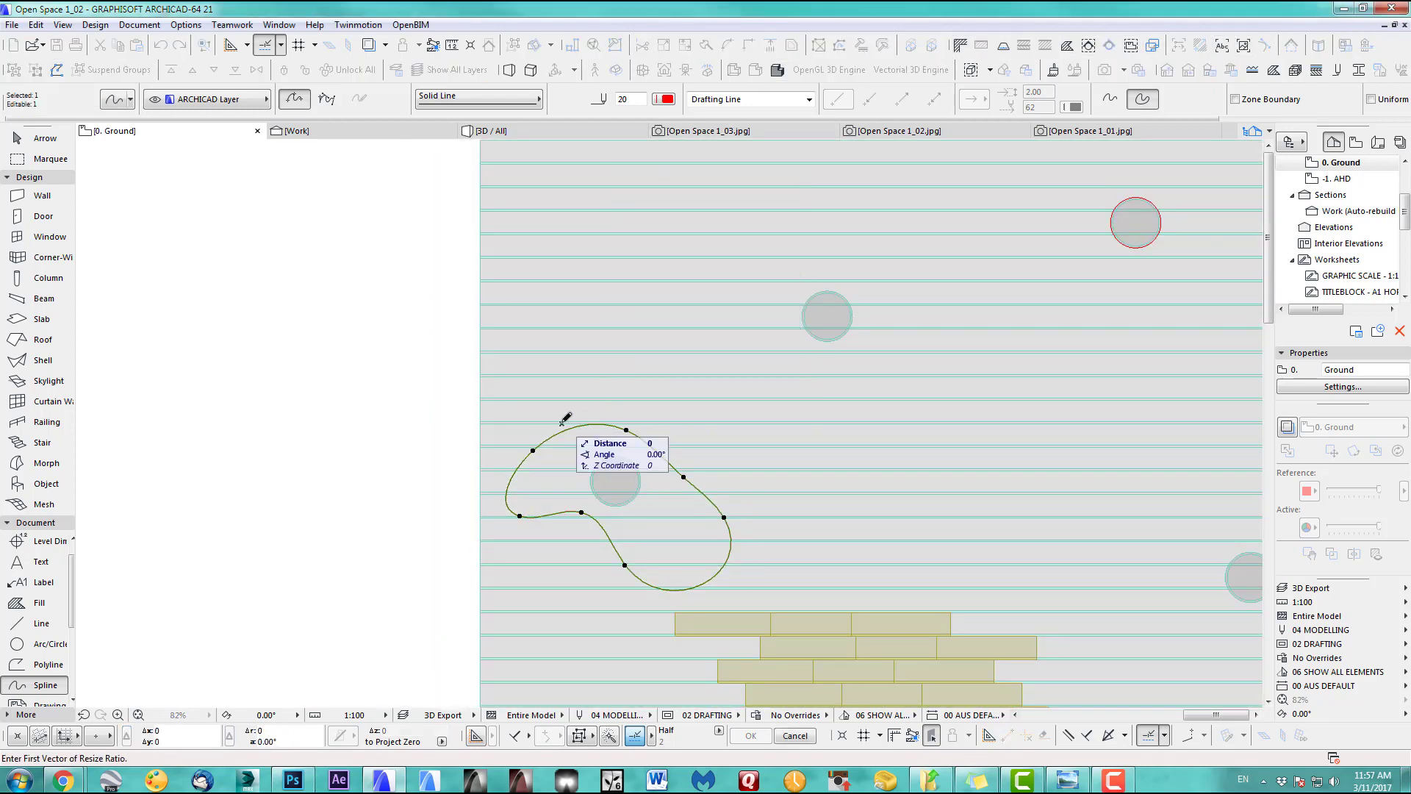
click(561, 424)
click(638, 510)
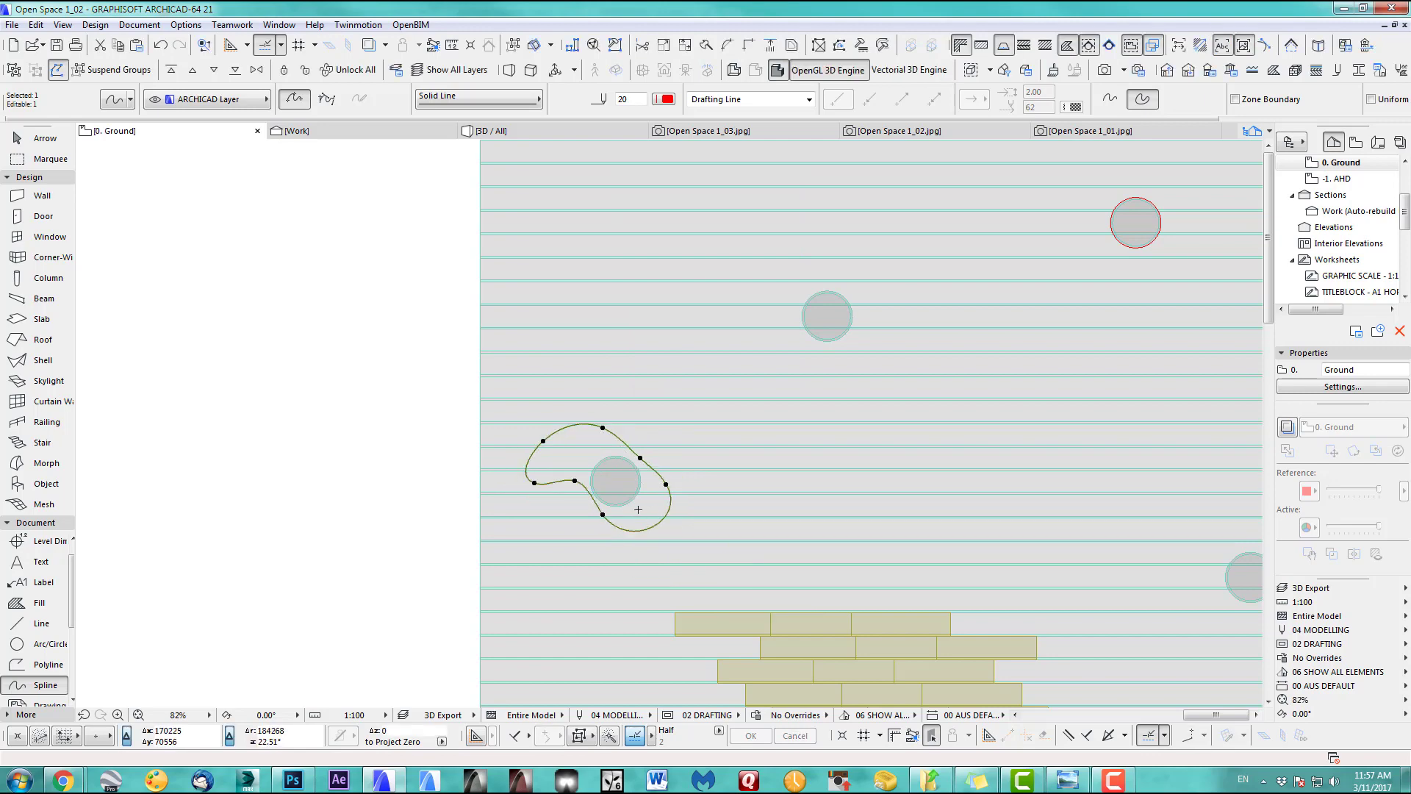
Move the reduced spline slightly down and to the right so that it wraps around the planter
key(ctrl+d)
scroll(654, 514, up, 4)
click(641, 508)
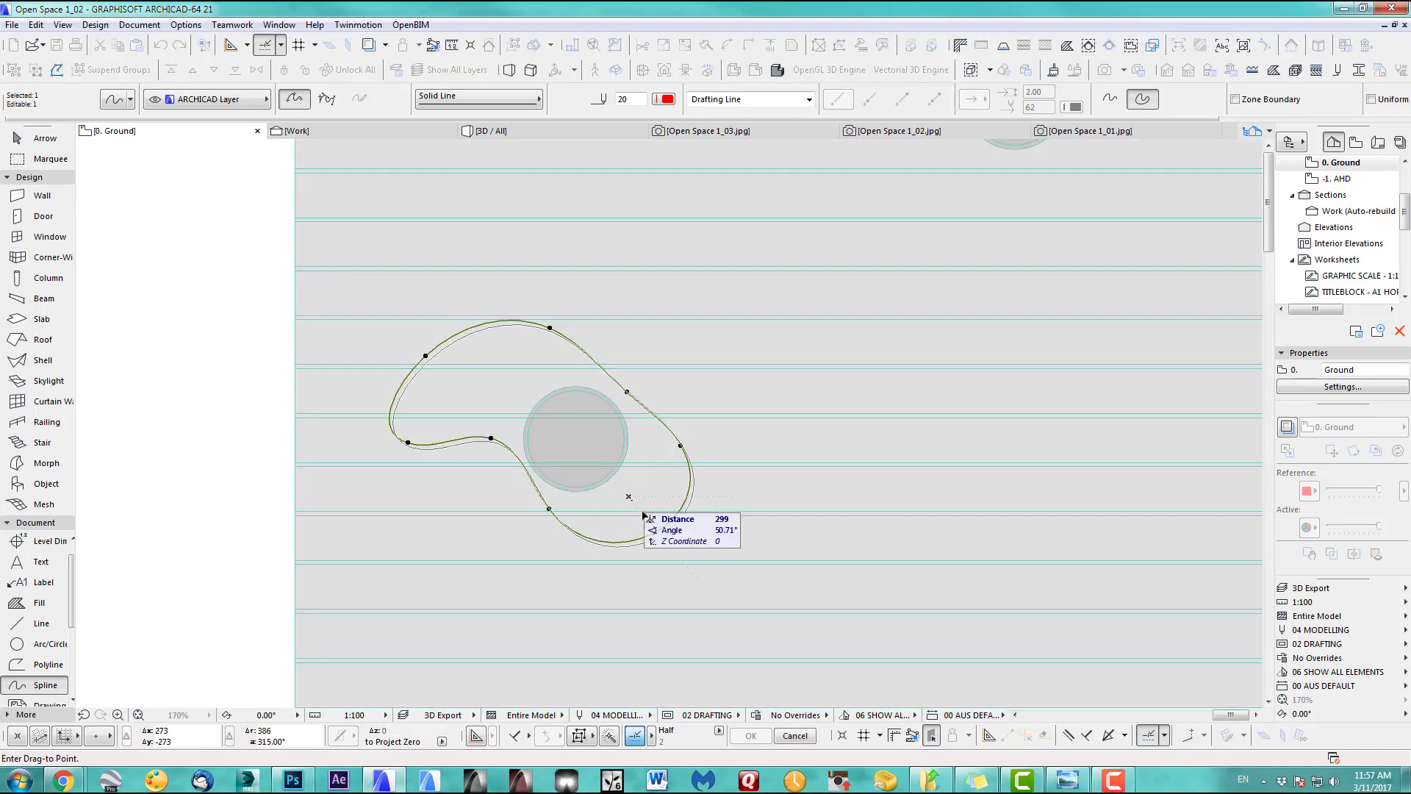
click(652, 529)
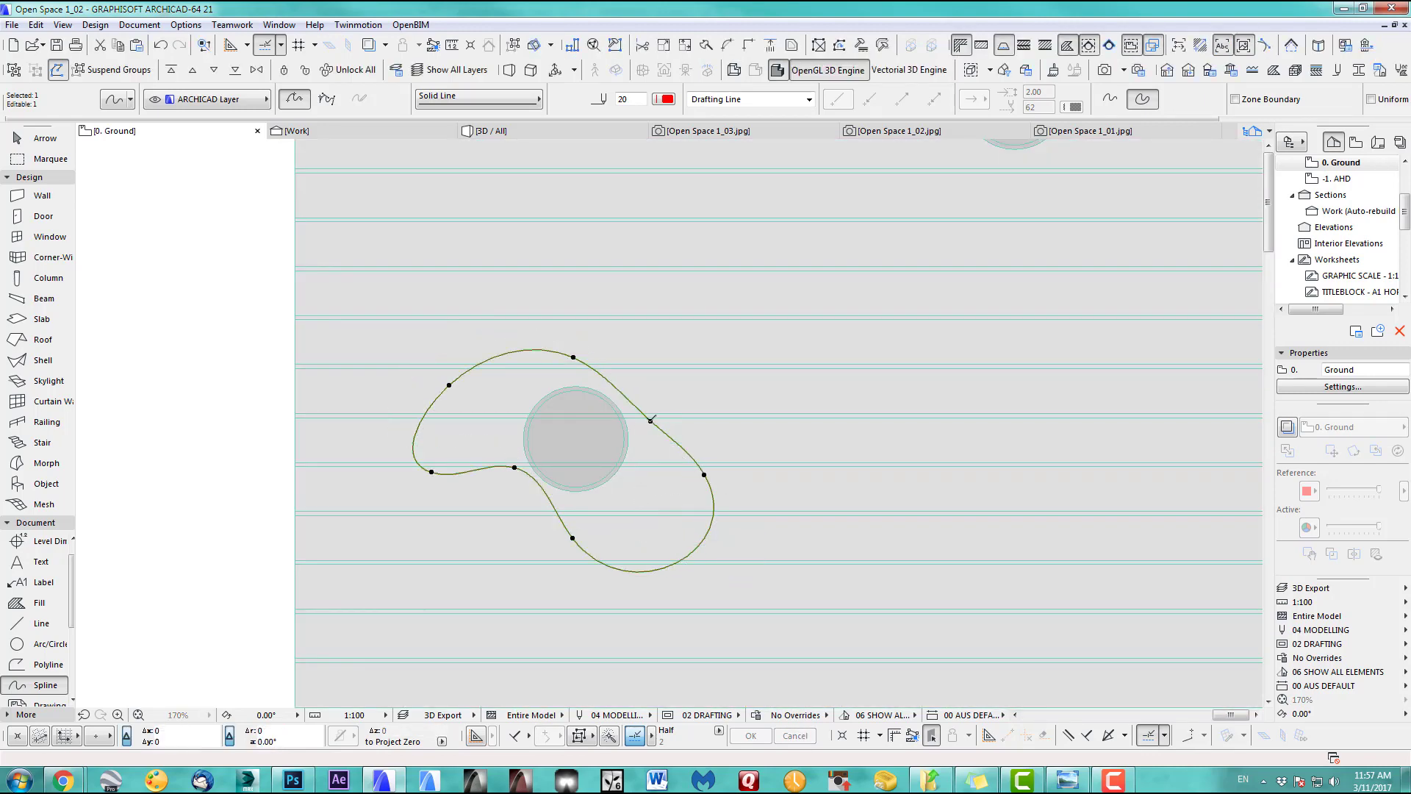
Stretch the spline's upper and right-hand nodes outward and adjust its lower node to refine the outline around the planter
click(651, 421)
click(650, 406)
click(573, 356)
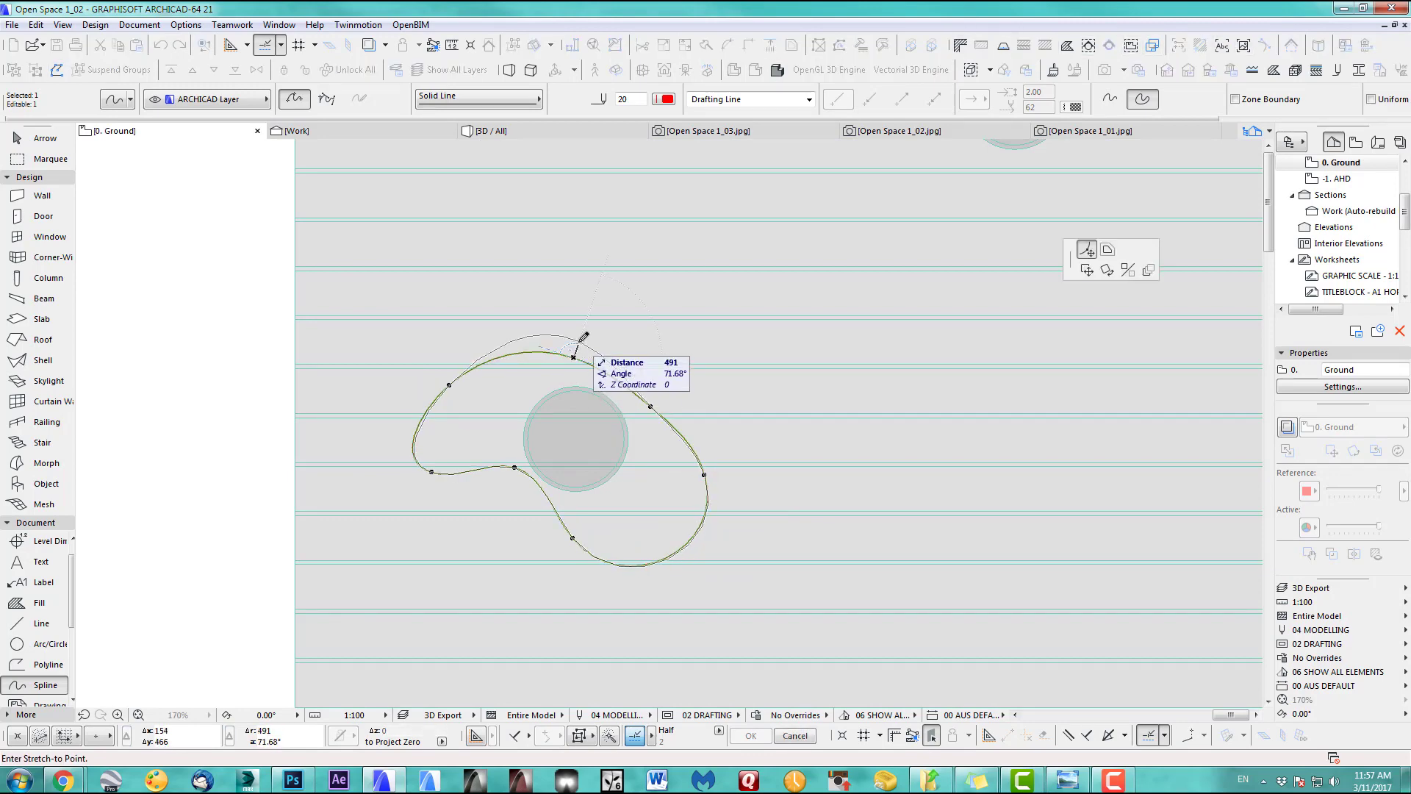
click(579, 341)
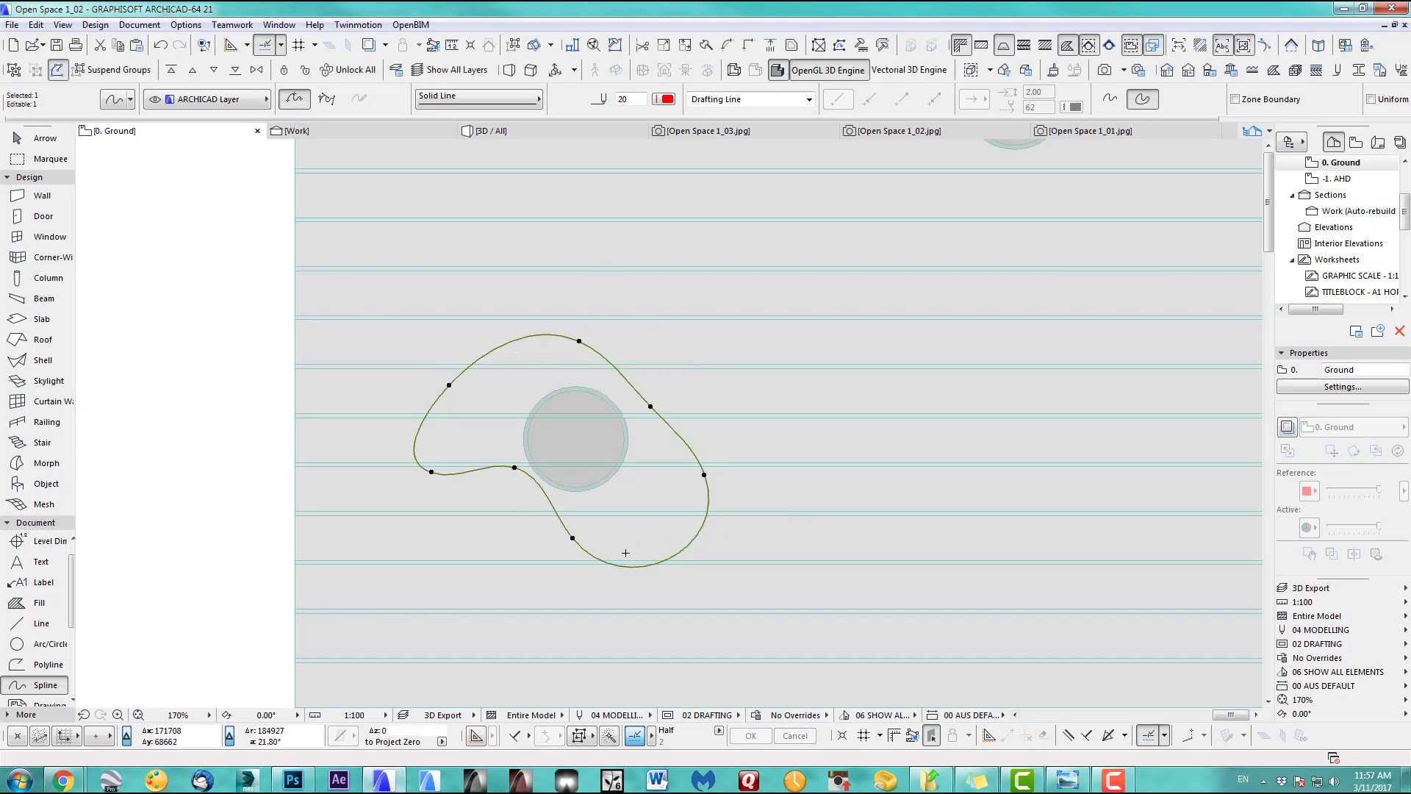
click(573, 538)
click(570, 538)
Place a copy of the spline horizontally to the left, on the empty area outside the paving
scroll(614, 509, down, 1)
middle_drag(638, 520, 814, 474)
scroll(675, 510, down, 2)
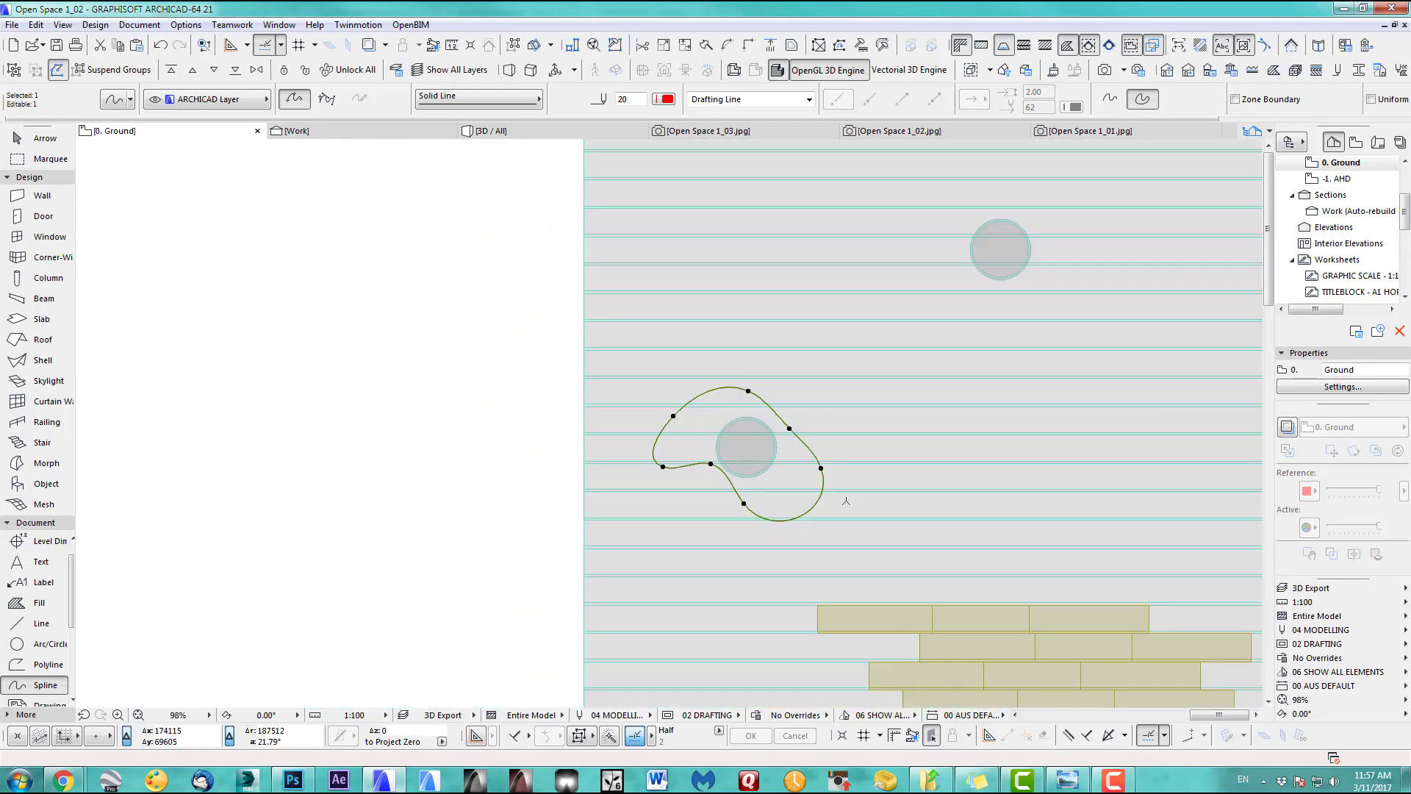
key(ctrl+shift+d)
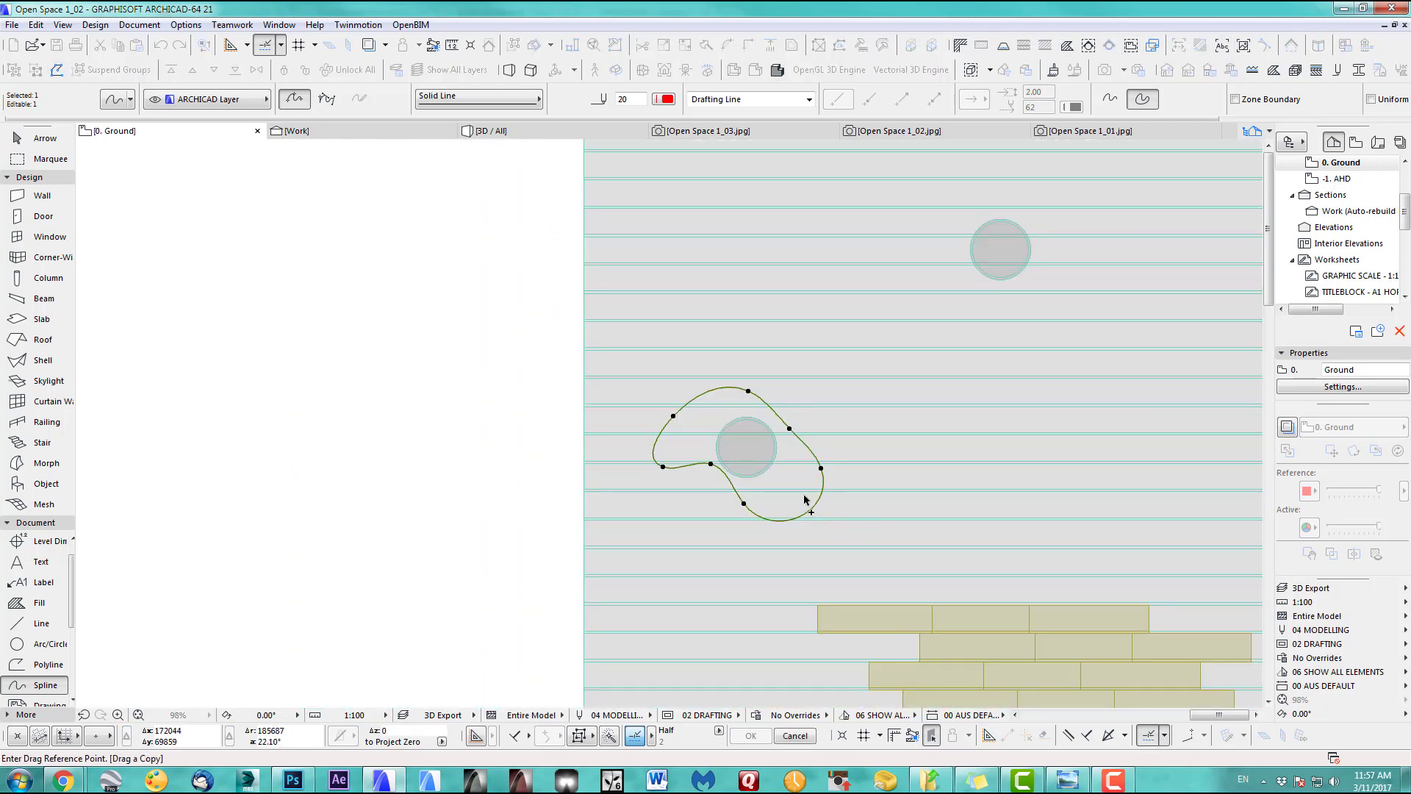
click(808, 499)
click(460, 500)
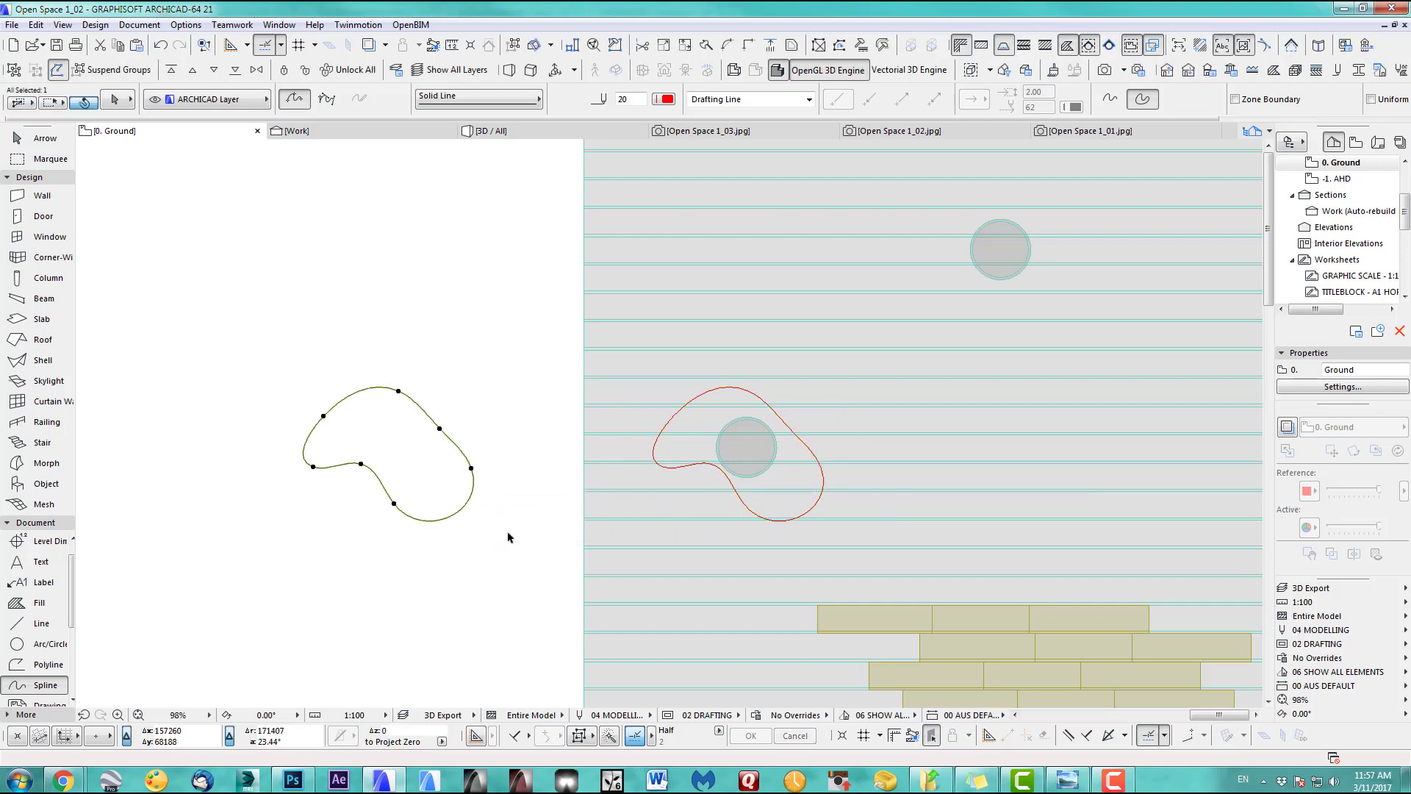
Draw a small closed kidney-shaped spline on the empty area just right of the copied outline as the sweep profile
key(Escape)
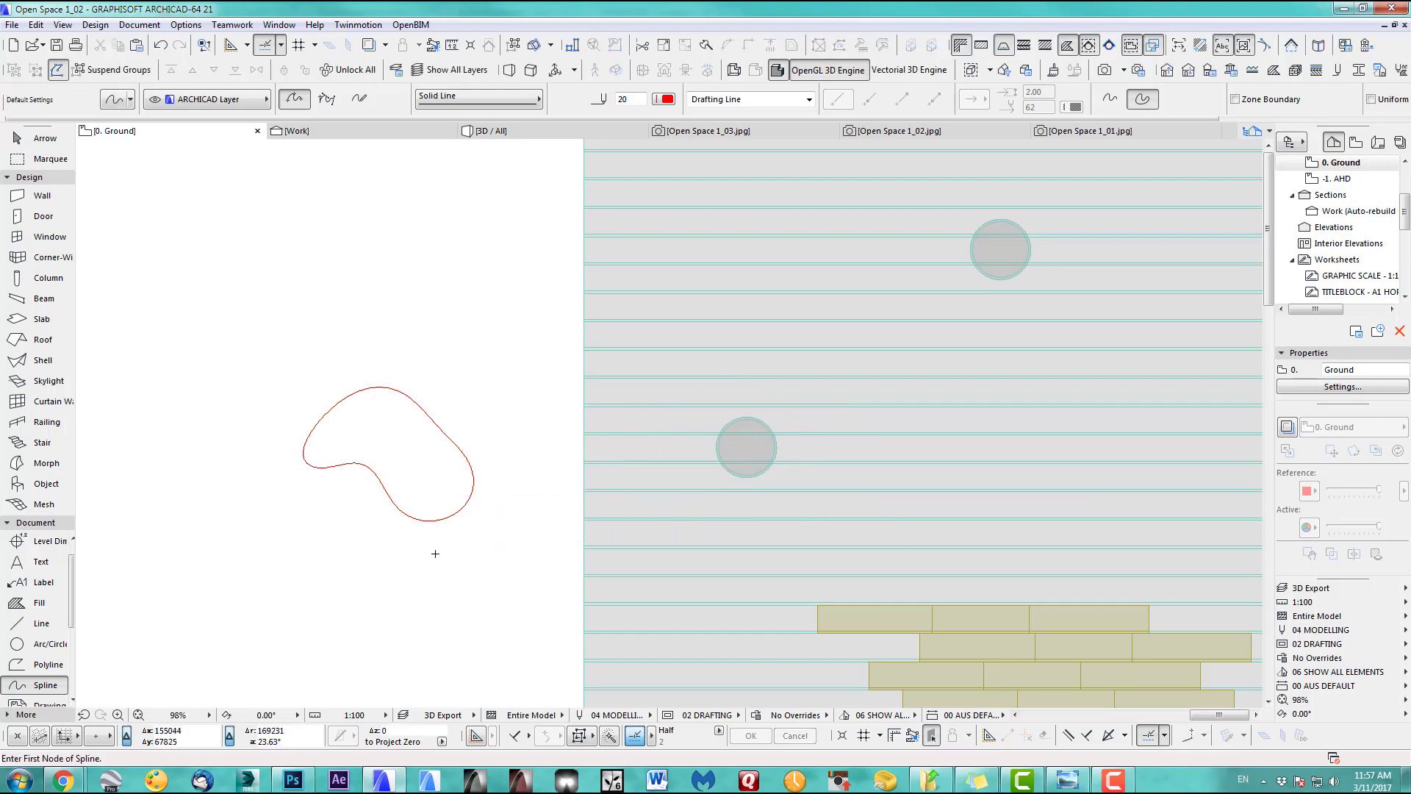
scroll(636, 529, up, 4)
middle_drag(612, 383, 581, 403)
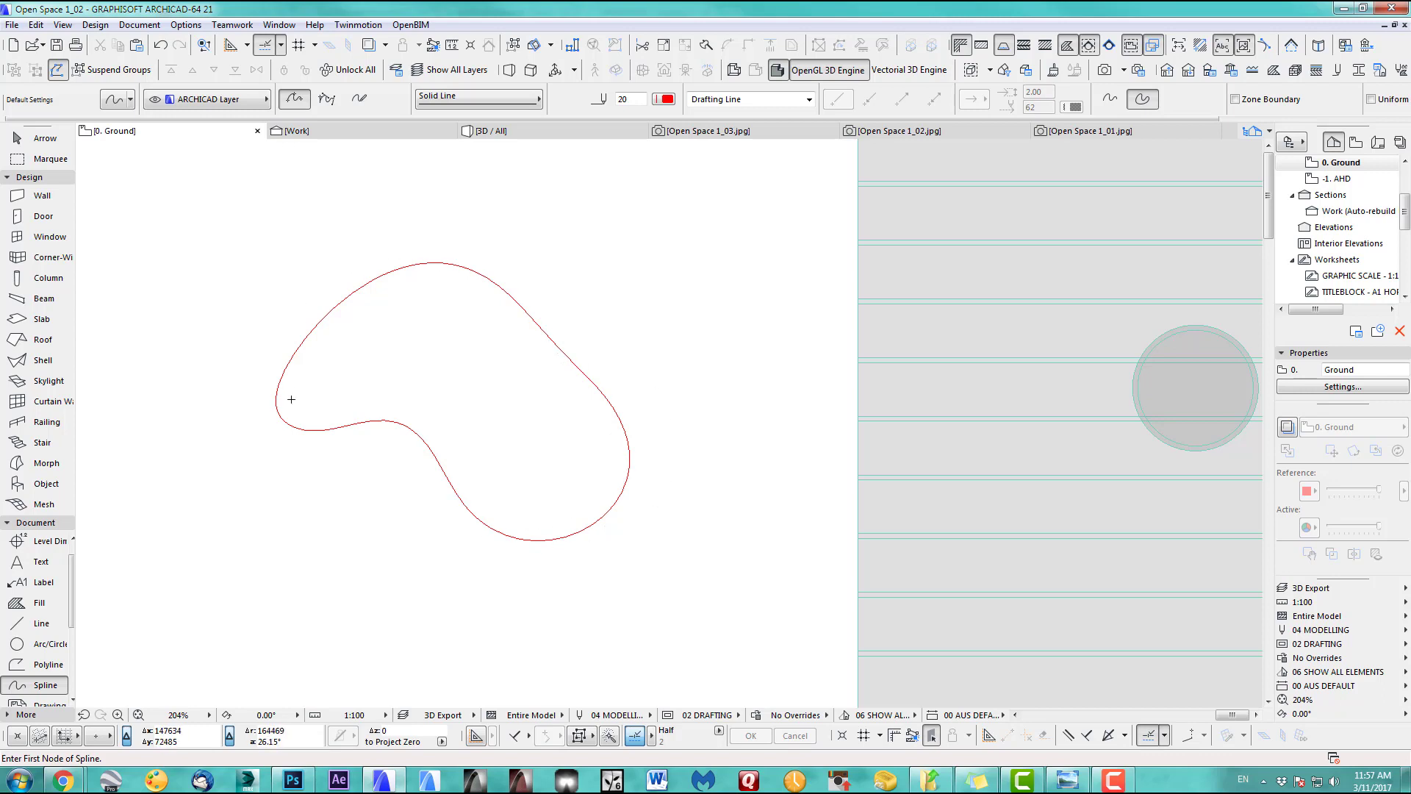
scroll(677, 476, up, 2)
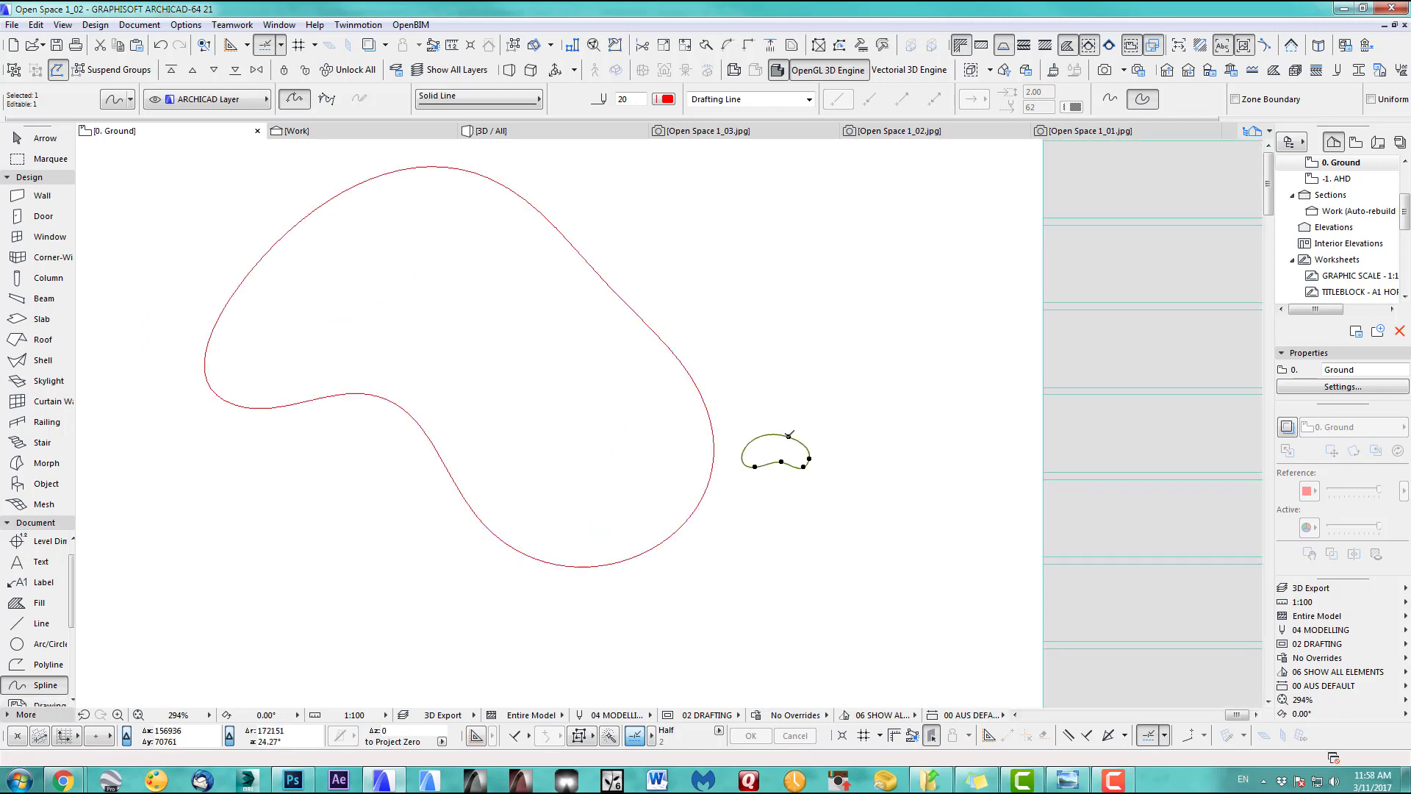
click(782, 461)
scroll(798, 475, down, 2)
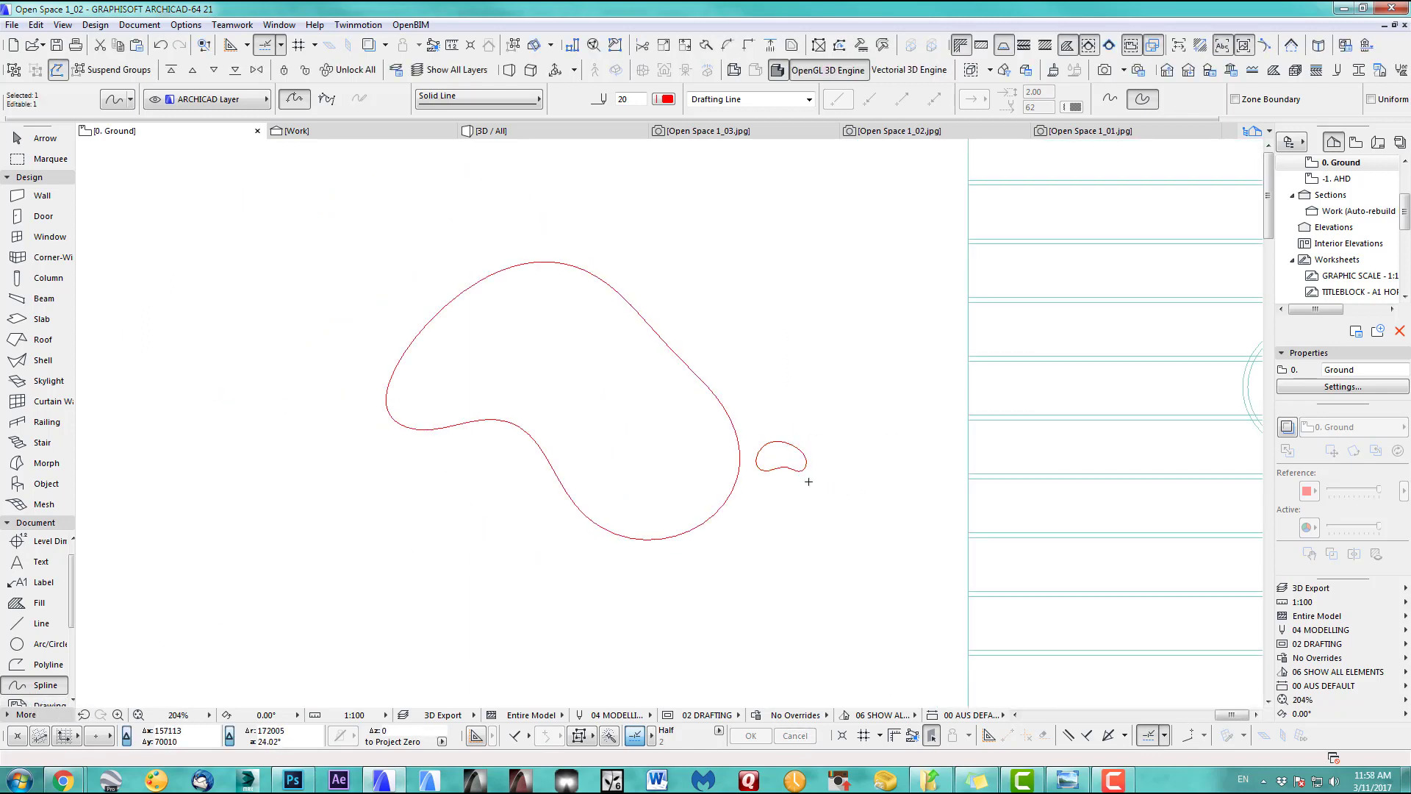
key(Escape)
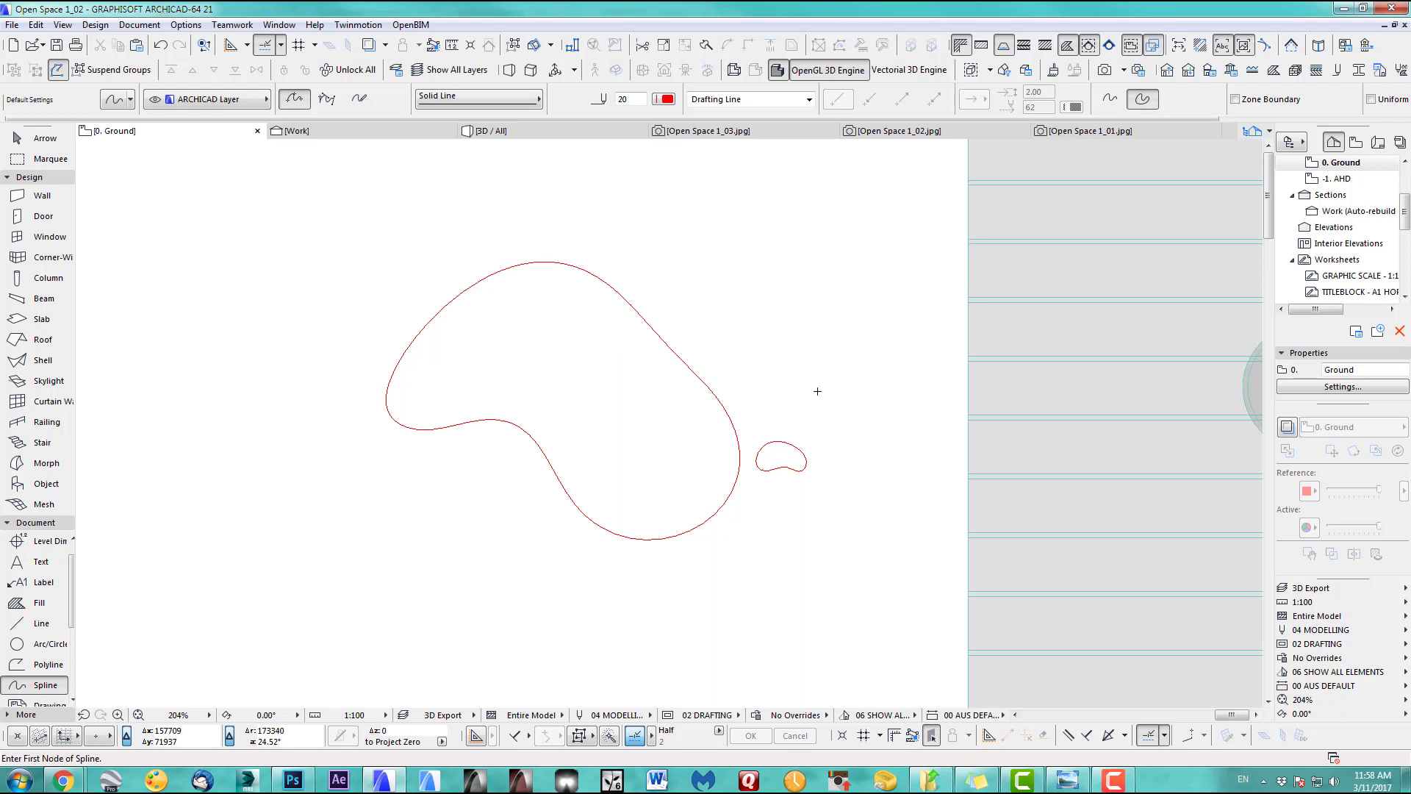
Run the Profiler on the small spline as an extrusion along a path, with surface ART_Concrete4, elevation 0 and layer 3DTerrain
shift+click(803, 451)
click(95, 24)
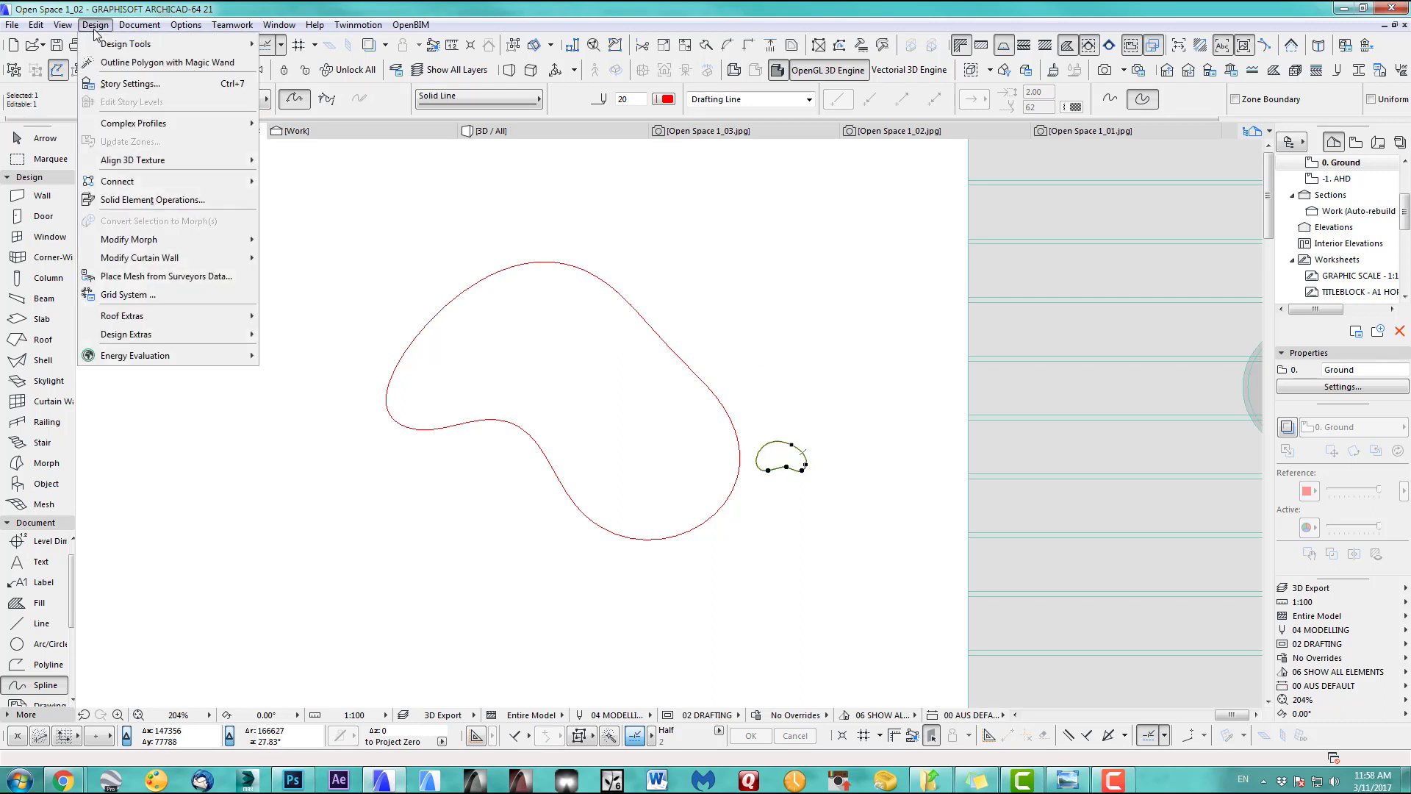
mouse_move(169, 332)
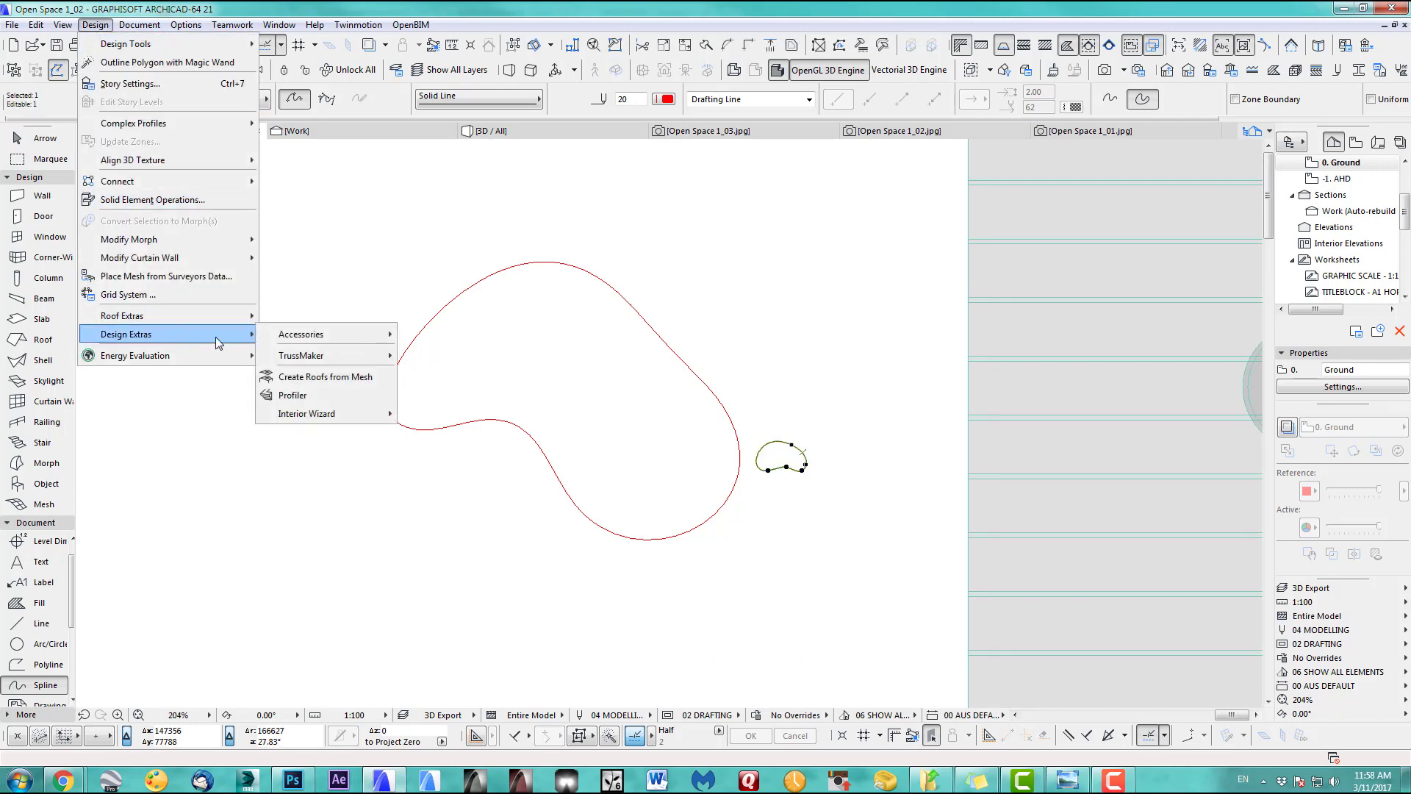
click(307, 396)
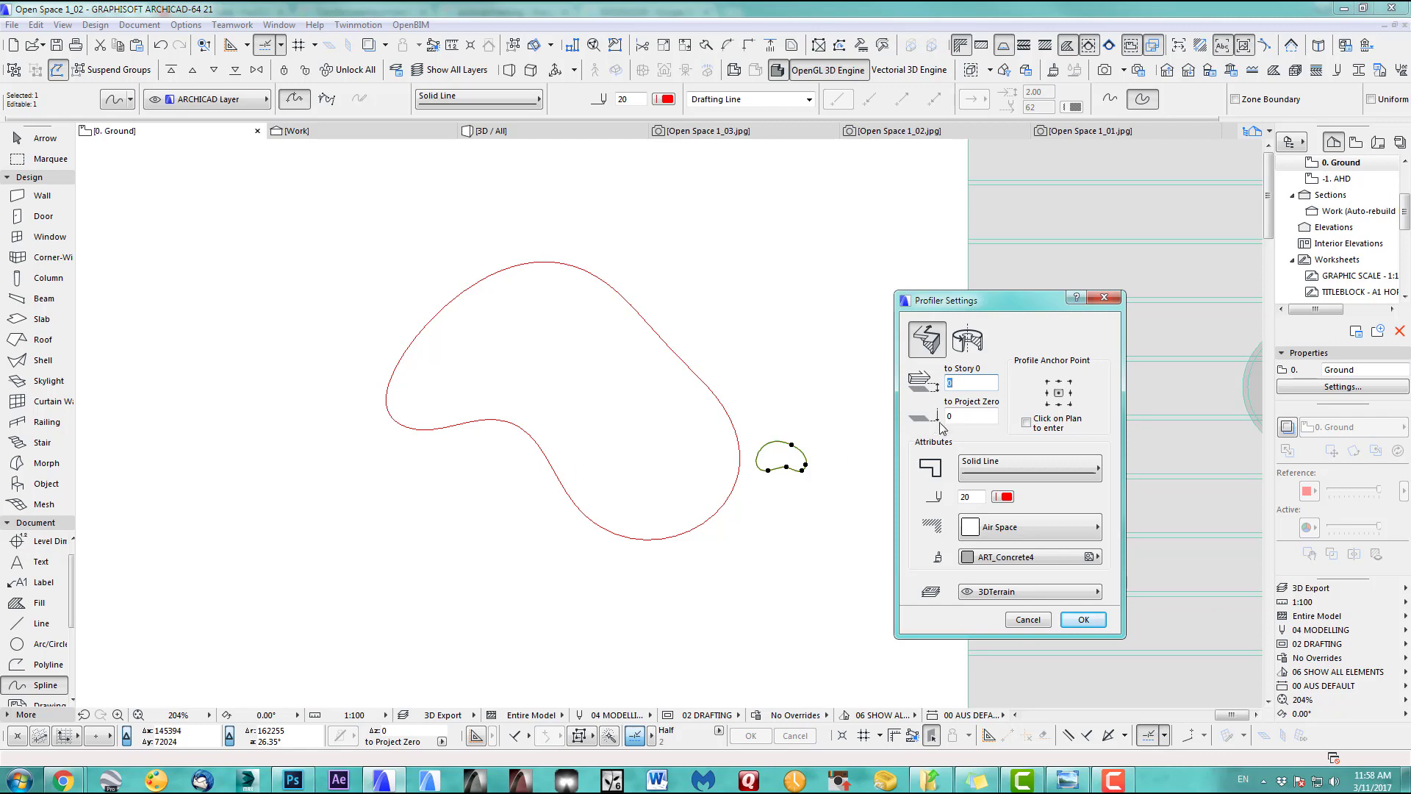
click(987, 562)
click(997, 562)
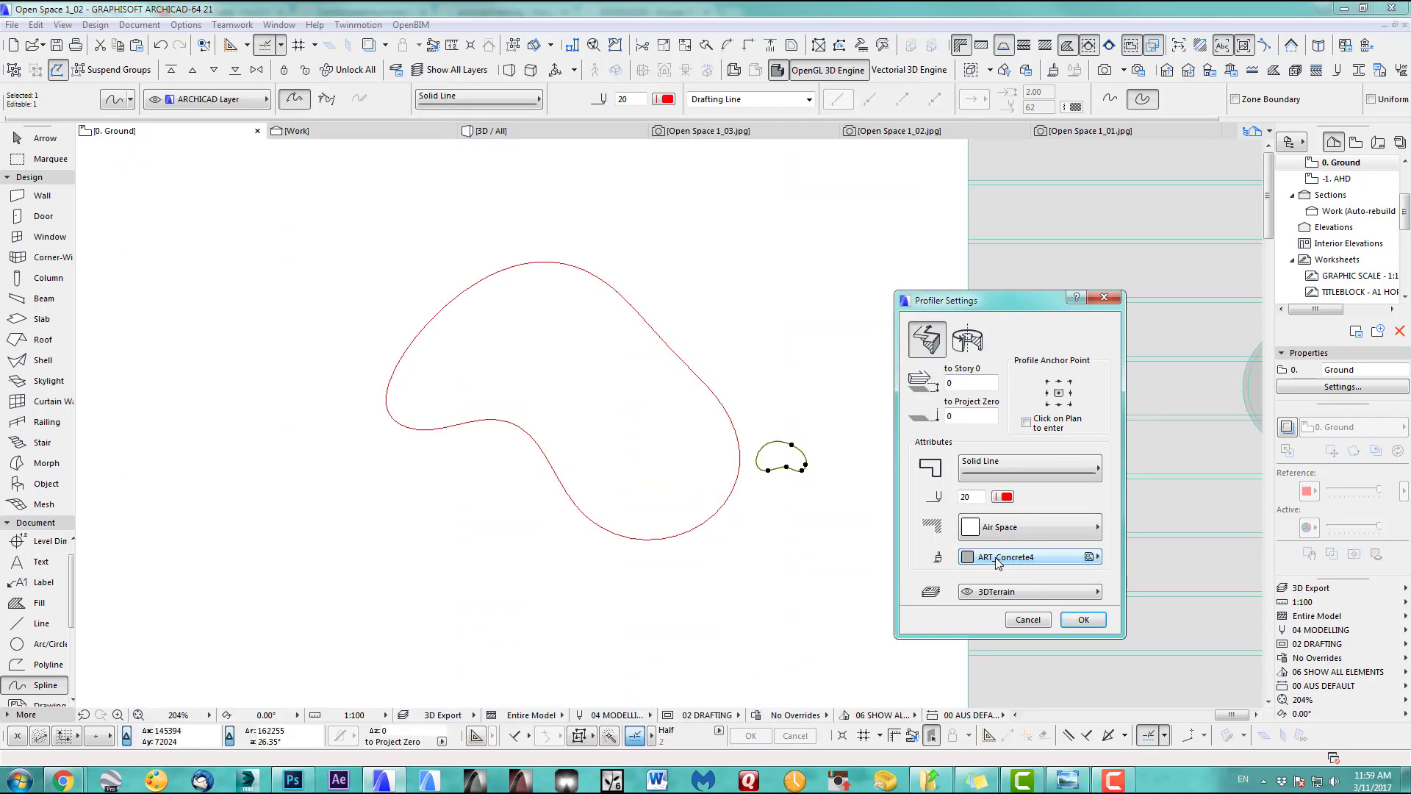
click(1083, 619)
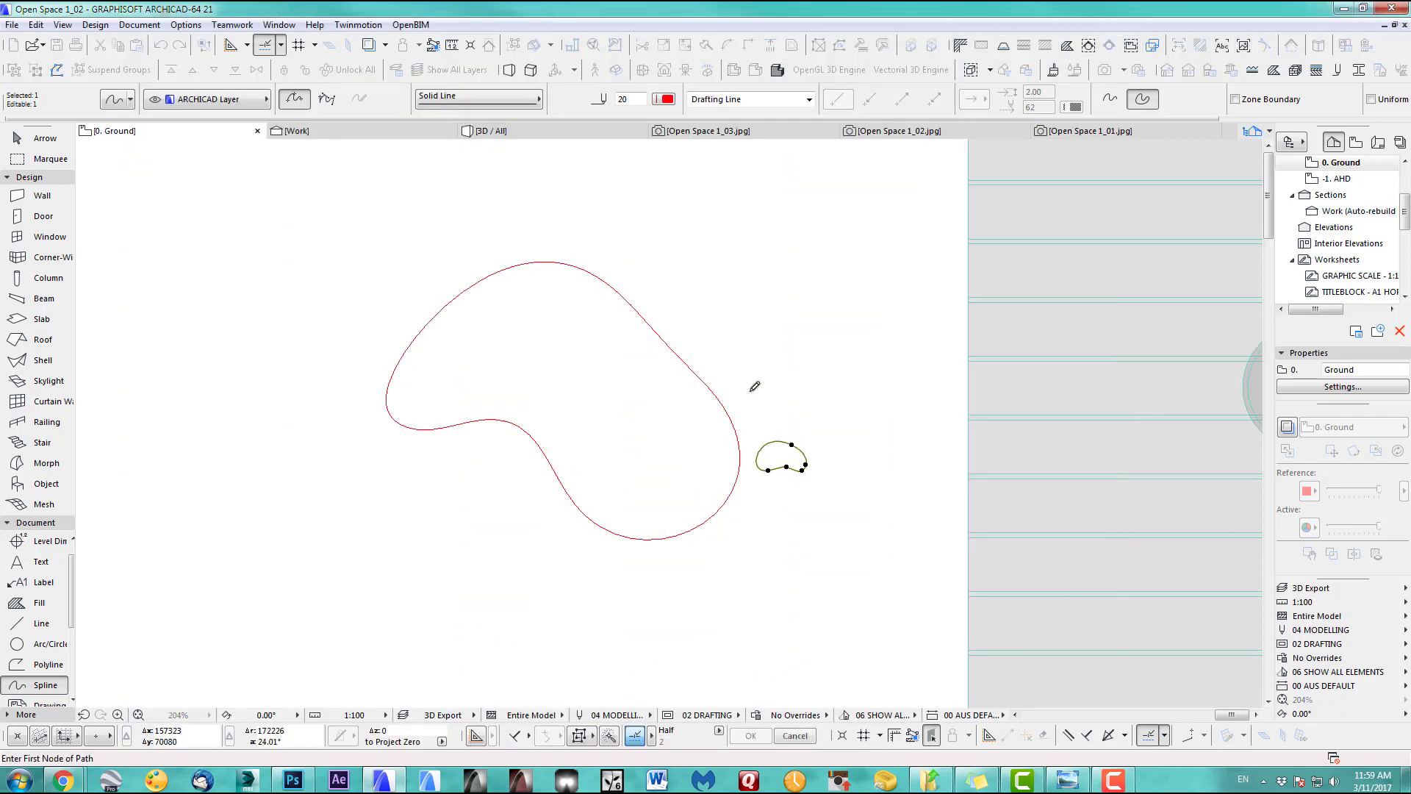
Use the large spline as the sweep path and save the object as Doughnut1.gsm in the Embedded Library, replacing the existing file
click(712, 379)
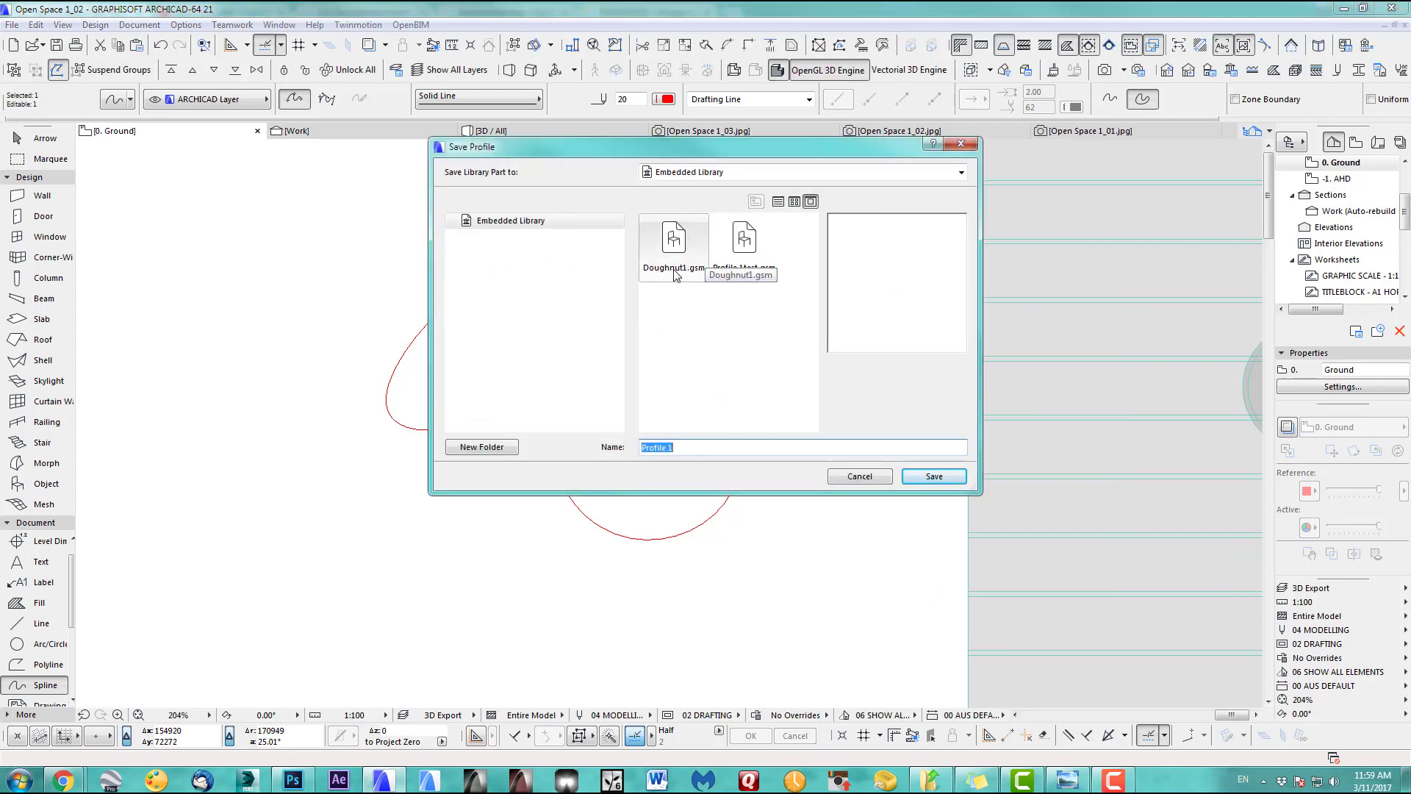
click(673, 241)
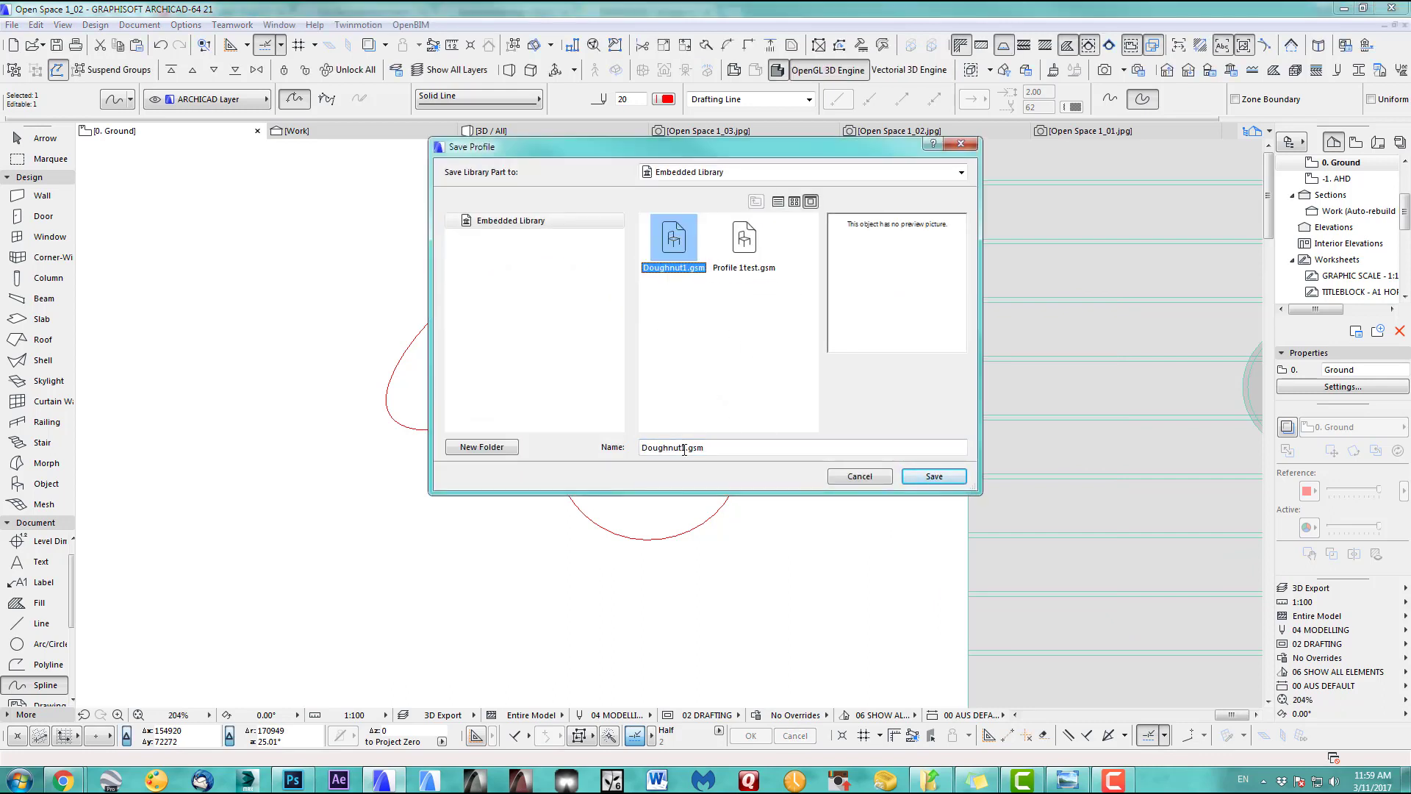
click(934, 476)
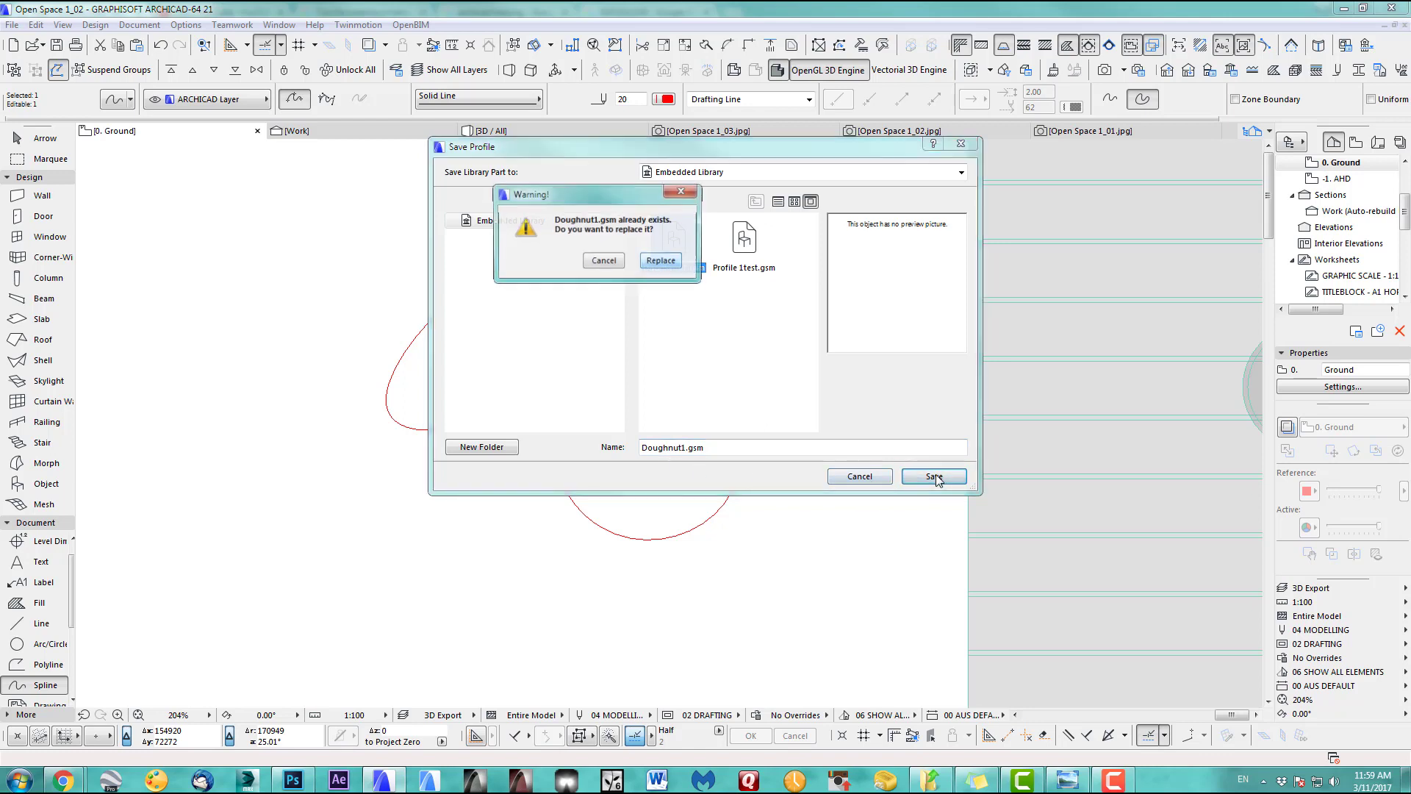
click(660, 263)
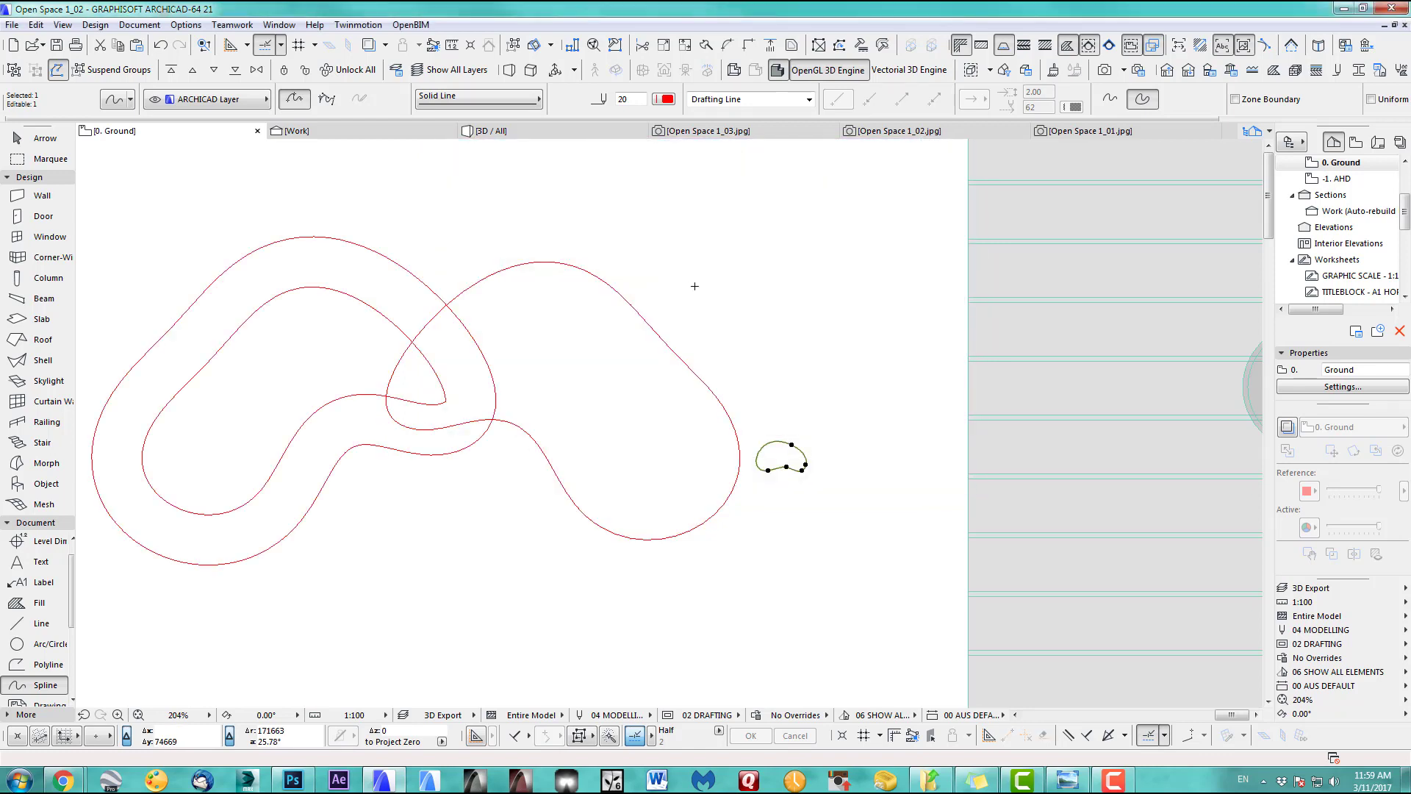
Select the generated ring object and examine it on its own in 3D before returning to the floor plan
click(40, 138)
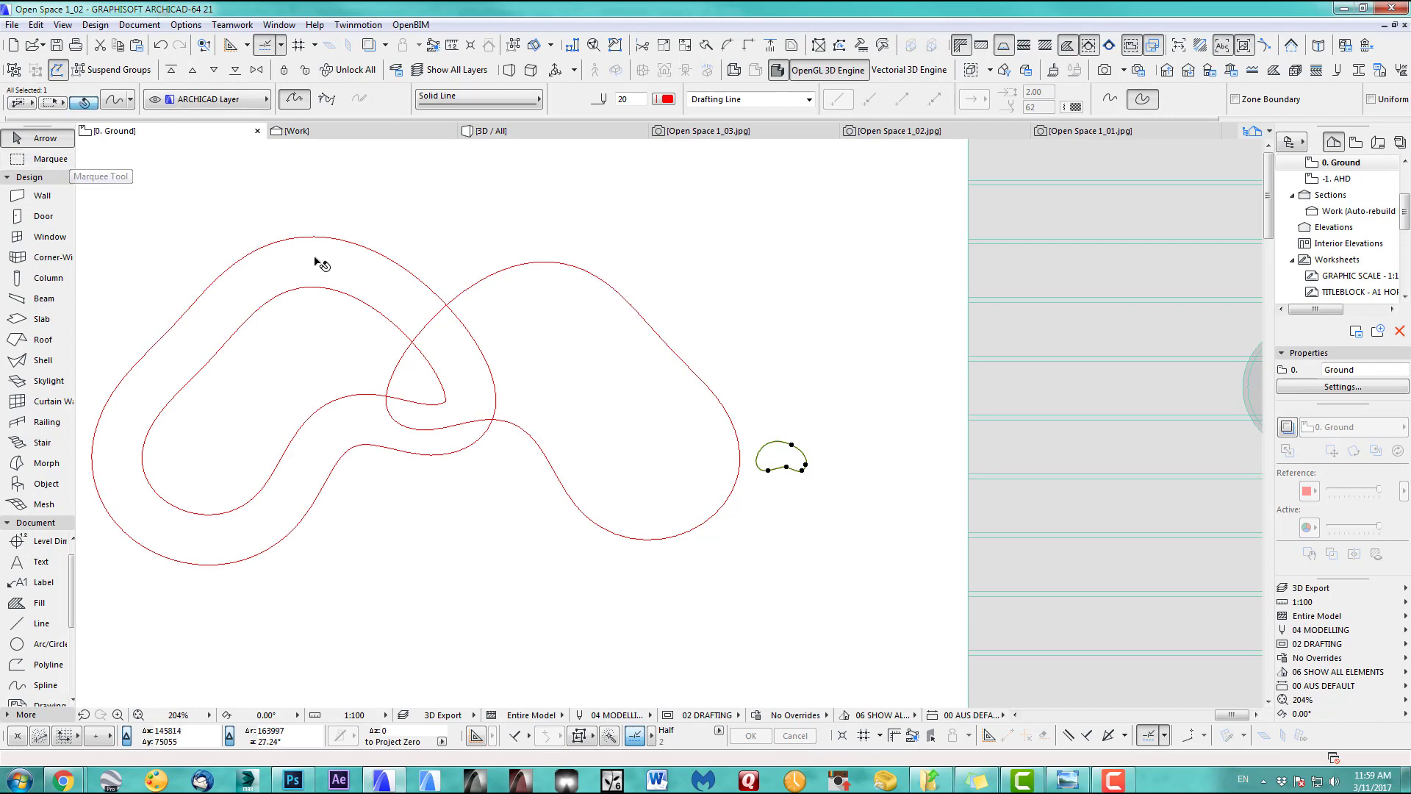
scroll(520, 306, down, 4)
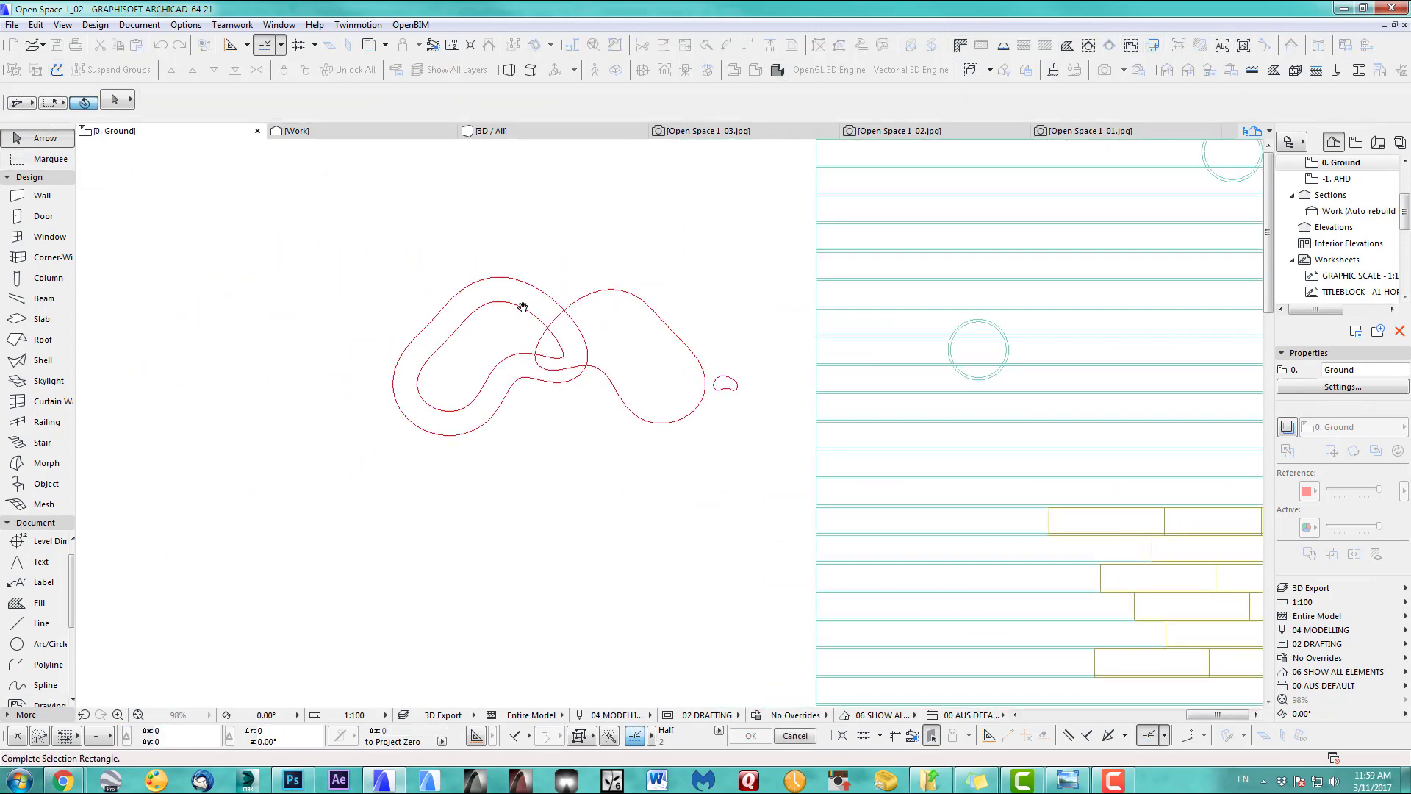
click(502, 438)
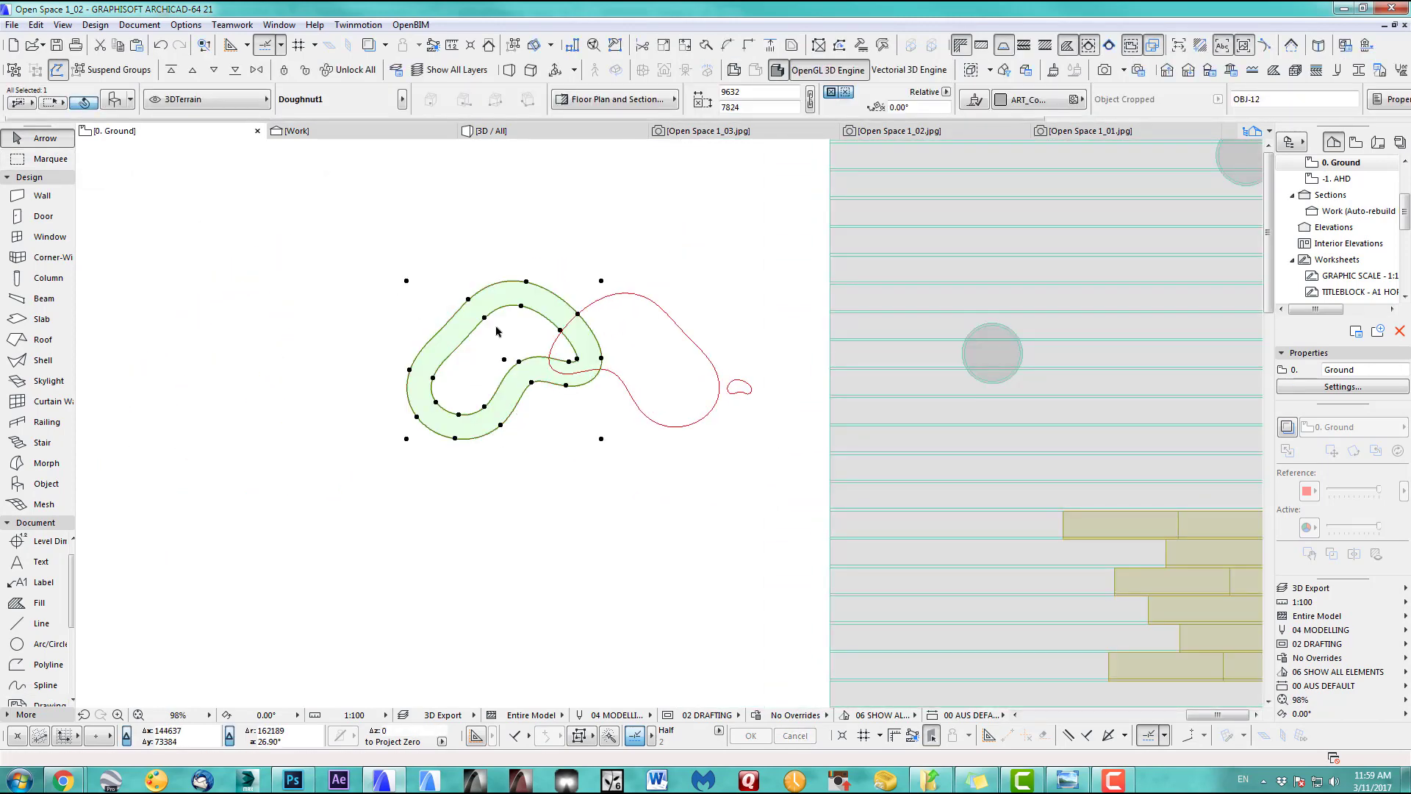
key(F5)
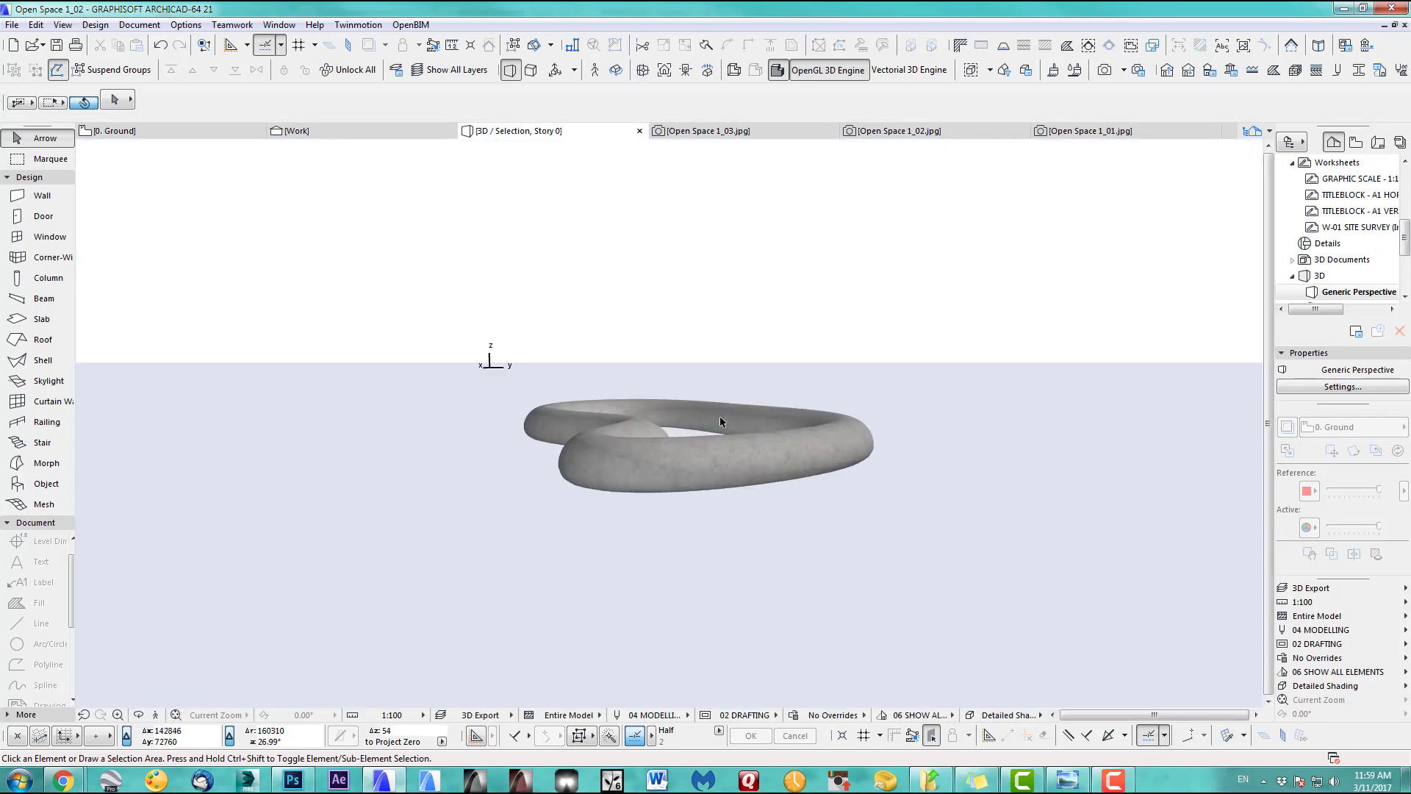
shift+middle_drag(726, 493, 943, 542)
key(F2)
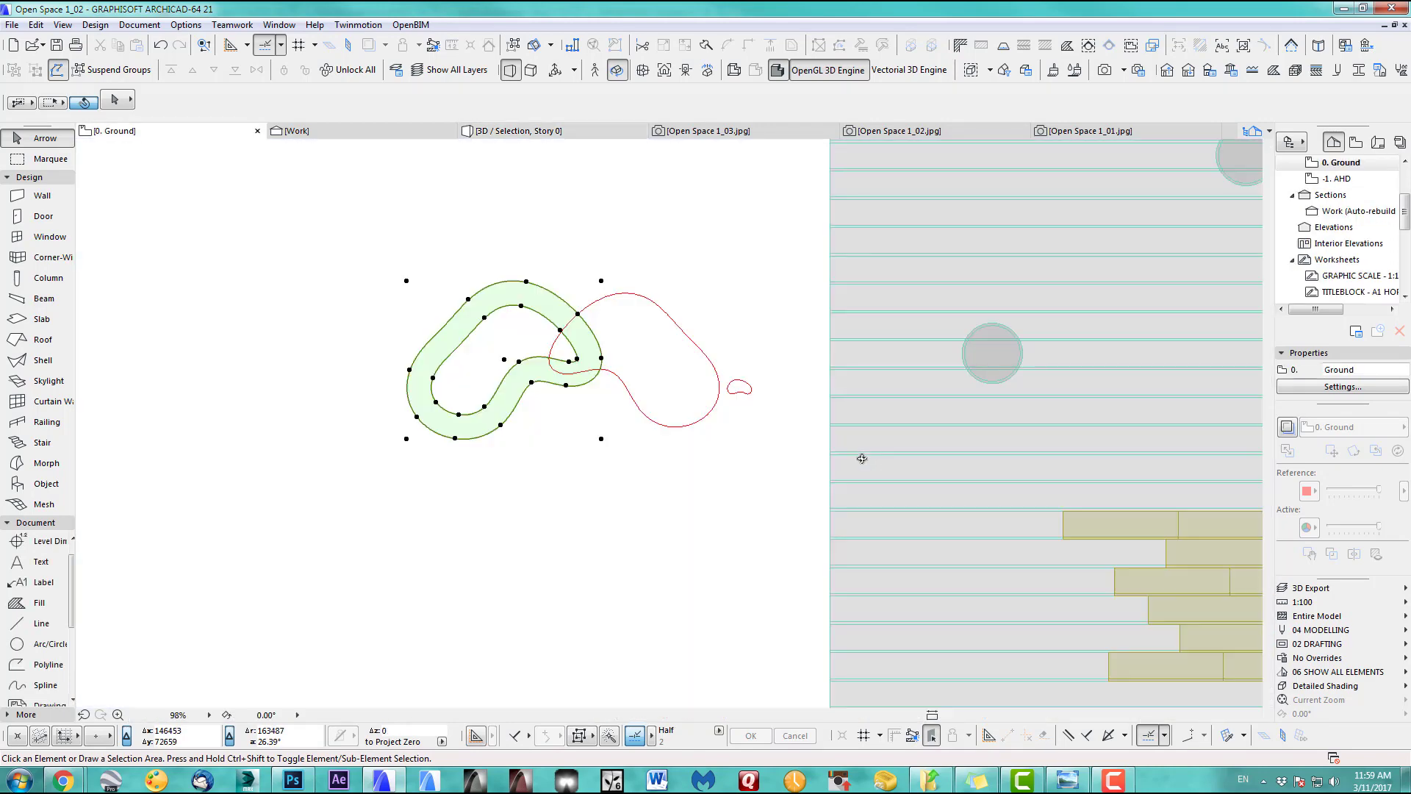
Move the ring object from the empty area onto the paving so that it surrounds the lower-left round planter
scroll(638, 496, down, 3)
middle_drag(591, 500, 367, 551)
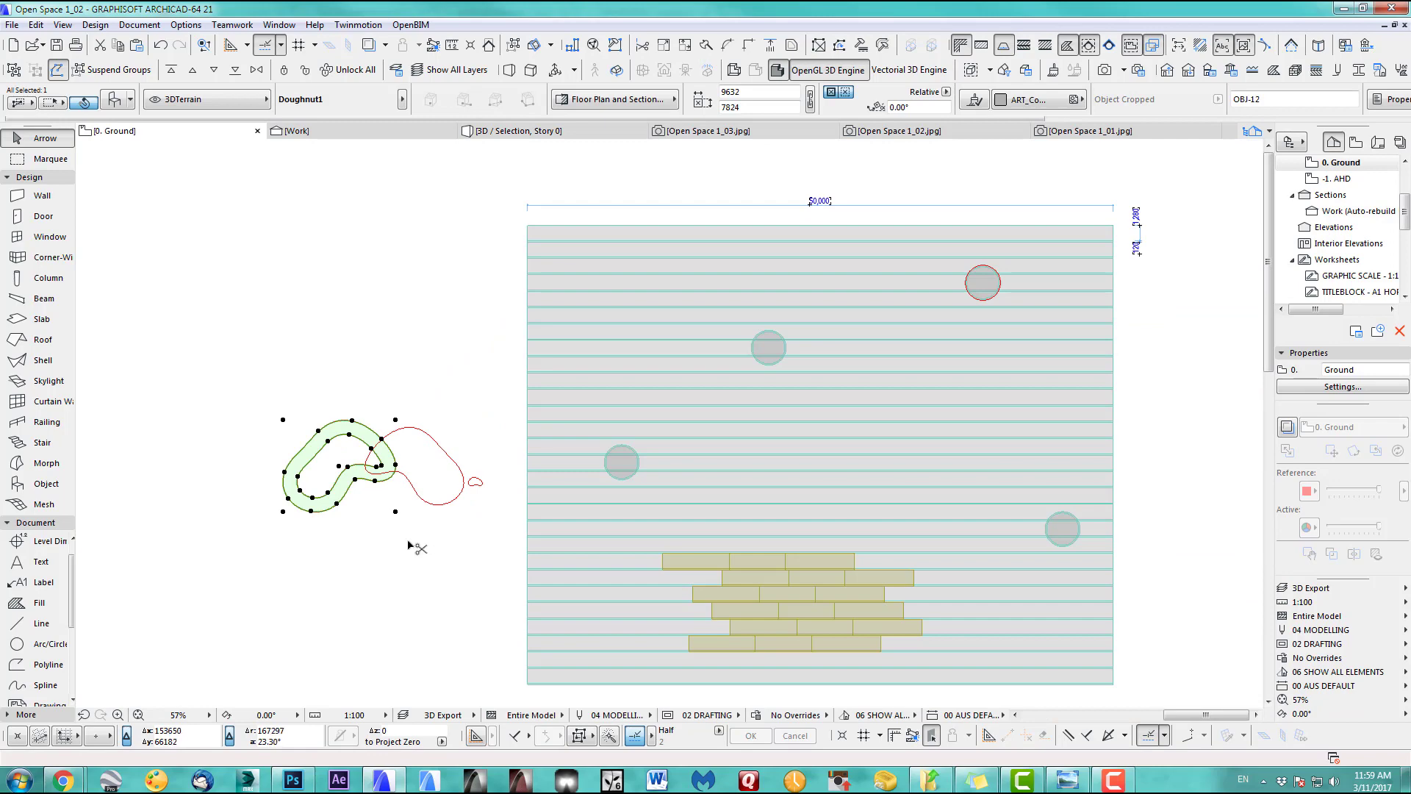
key(ctrl+d)
click(325, 467)
scroll(621, 464, up, 4)
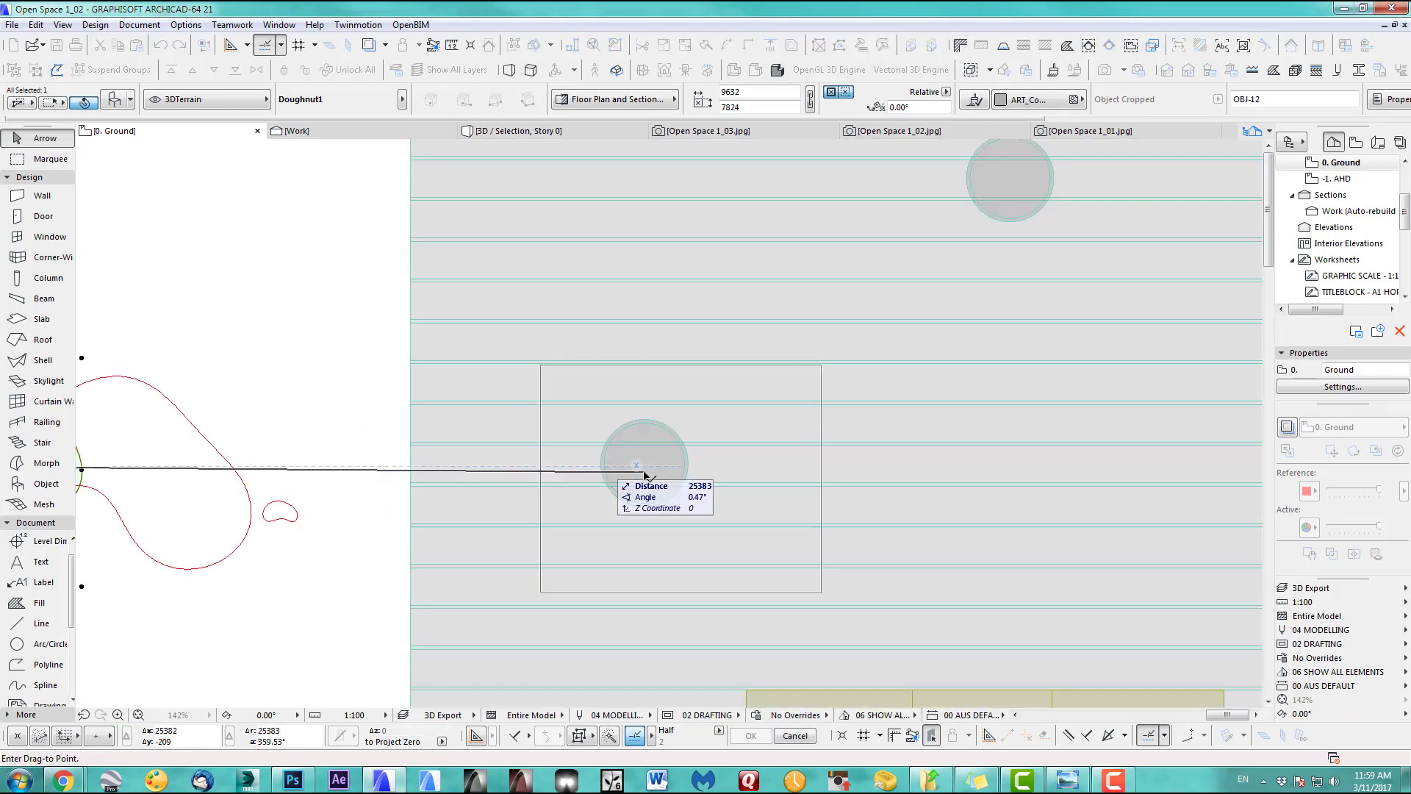
click(622, 469)
scroll(664, 497, up, 2)
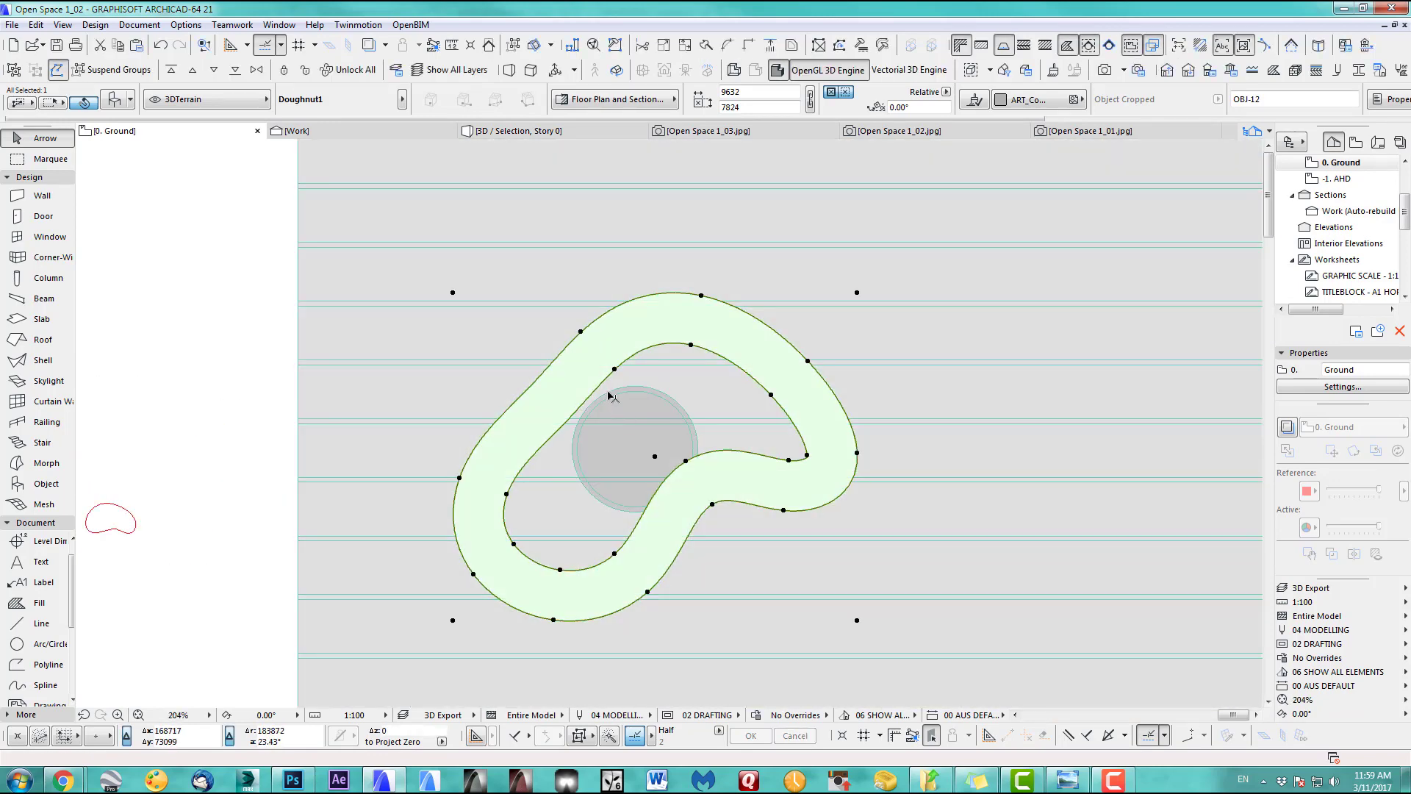
scroll(667, 476, down, 1)
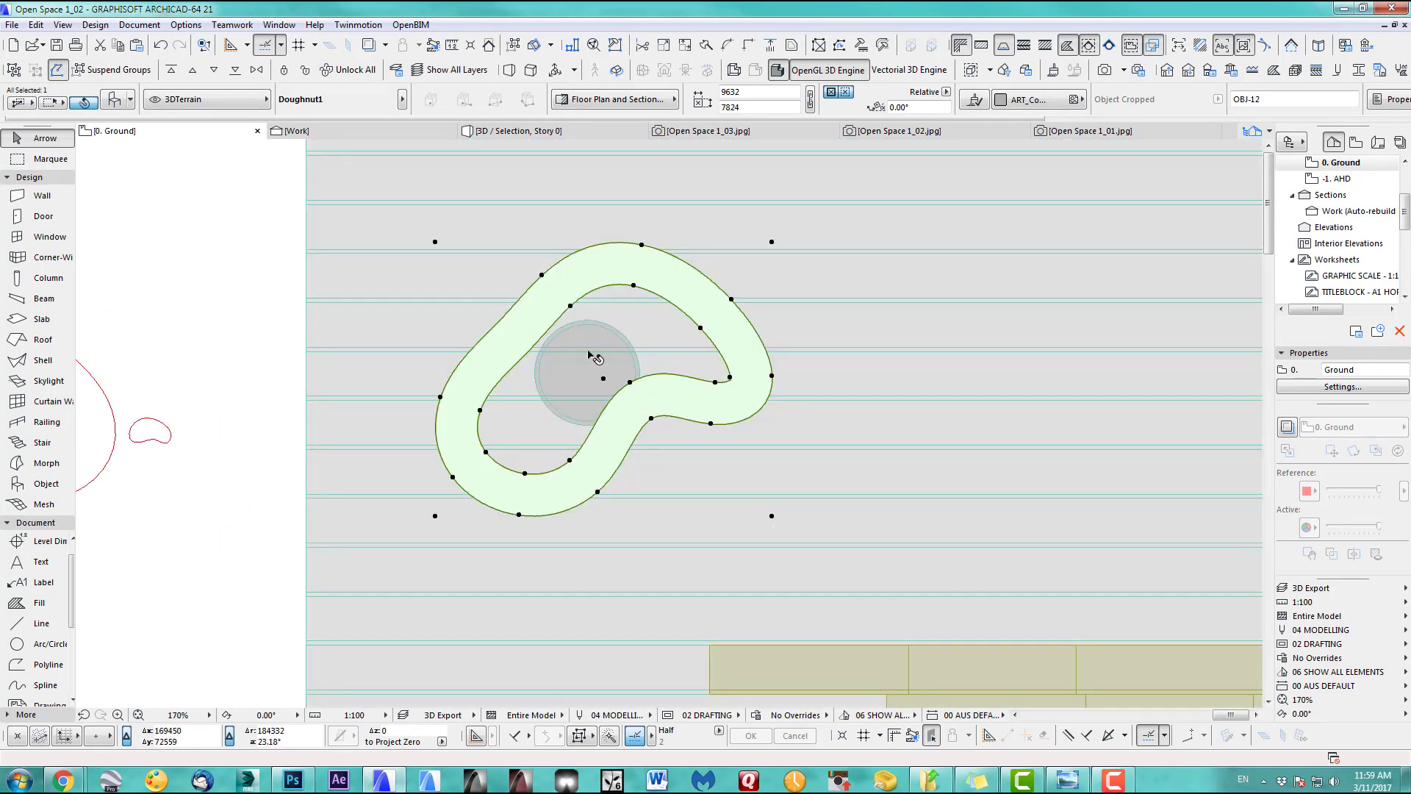
Stretch the ring's opposite bounding corners outward until it measures about 12707 × 8956 mm around the planter
click(772, 516)
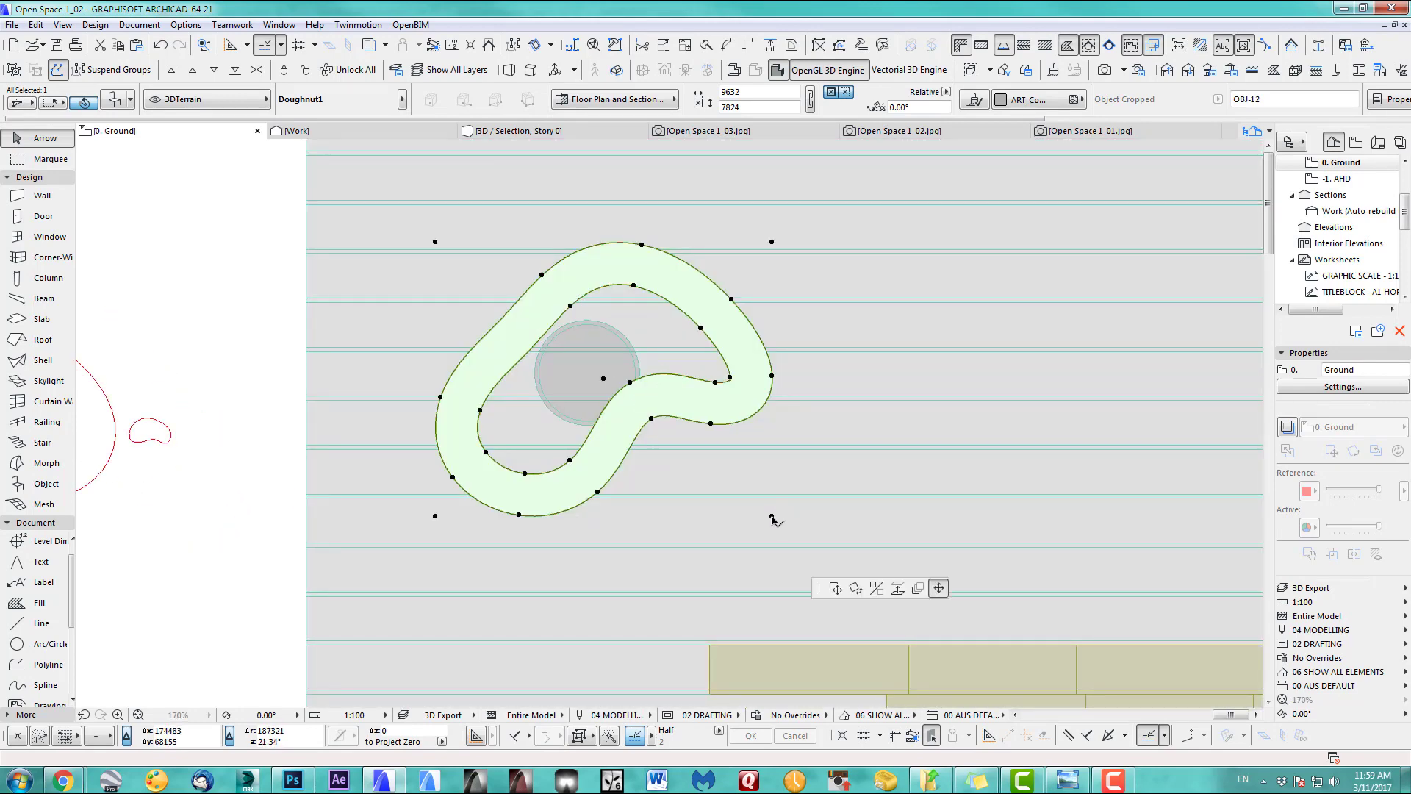
click(789, 534)
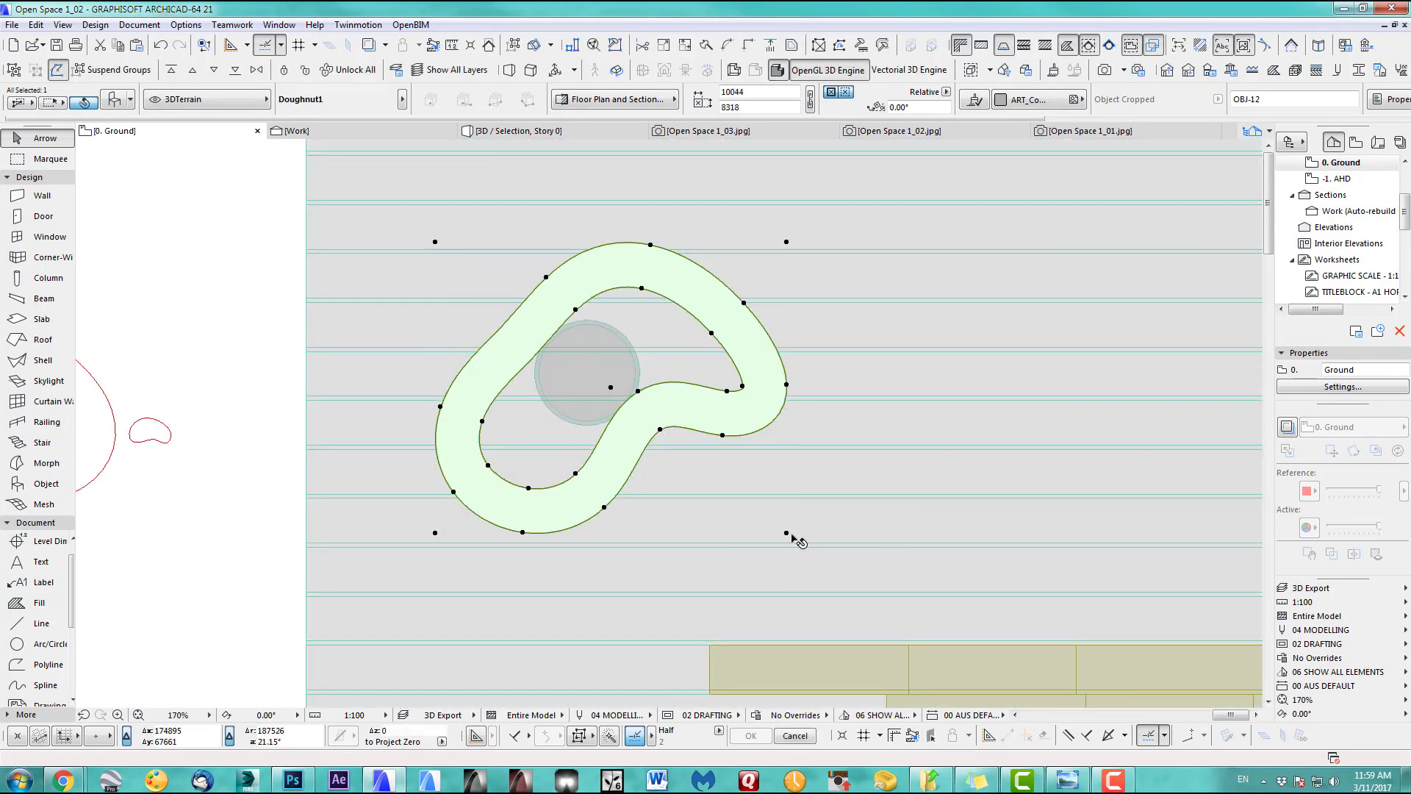
click(435, 242)
click(408, 220)
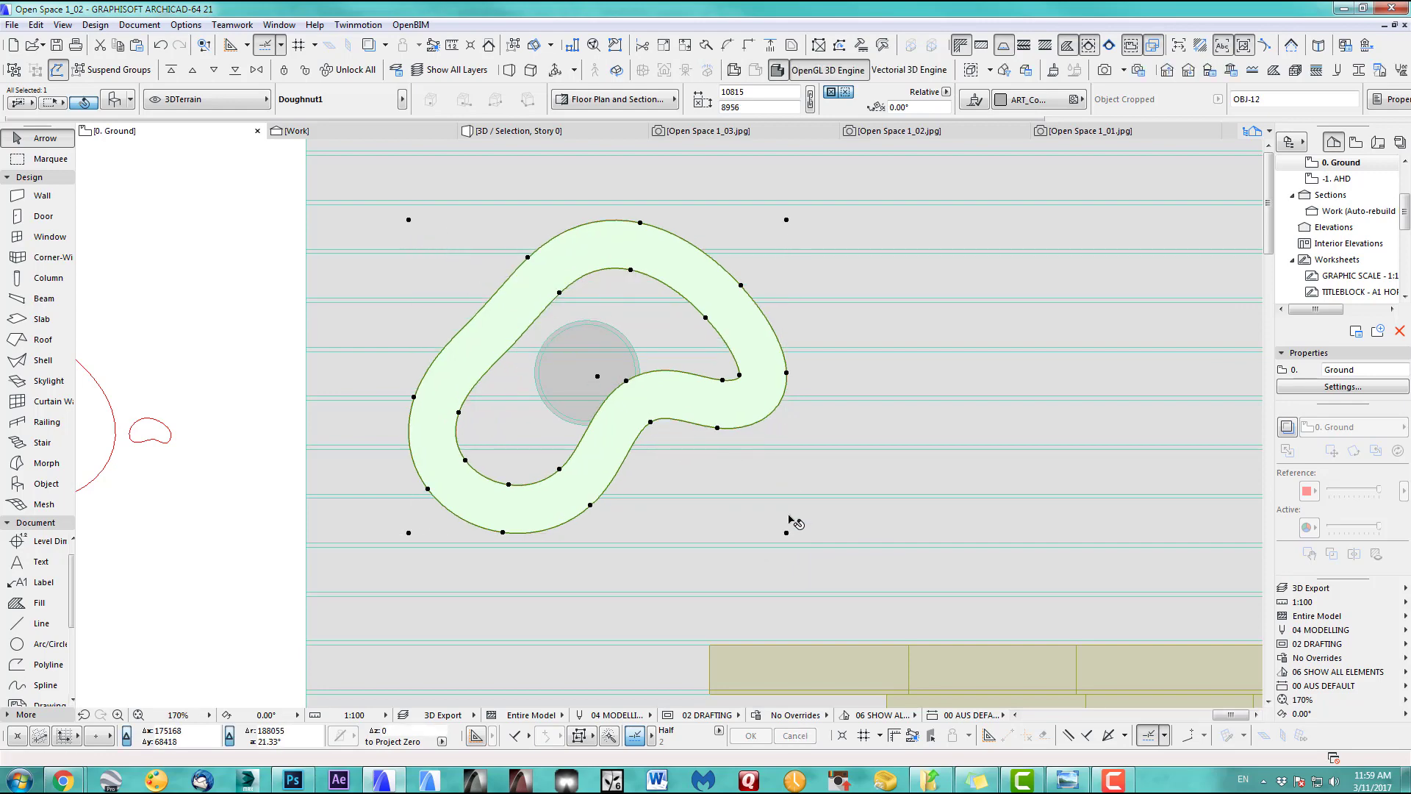
click(787, 534)
click(850, 616)
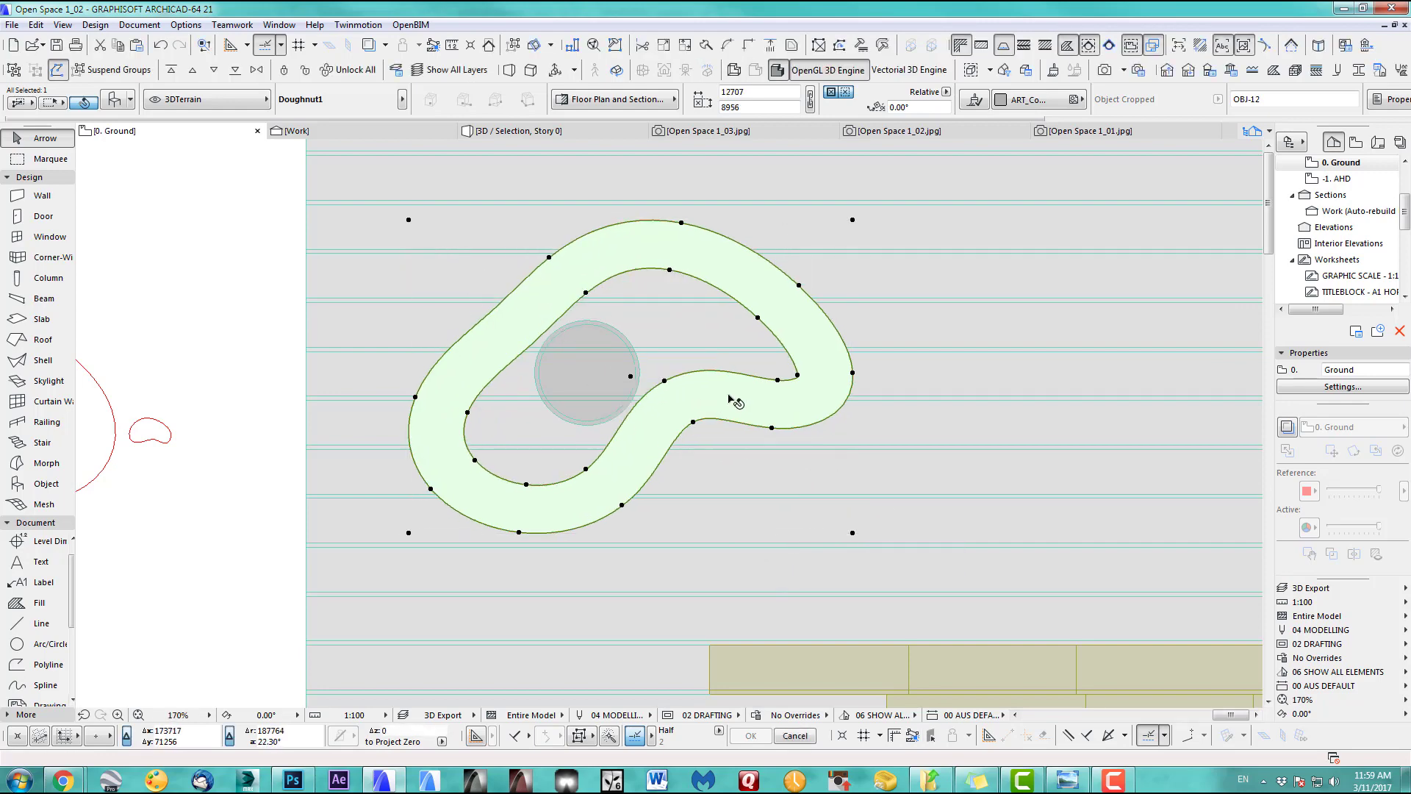
Place copies of the enlarged ring around the other three round planters on the paving
scroll(602, 380, down, 3)
scroll(610, 397, down, 3)
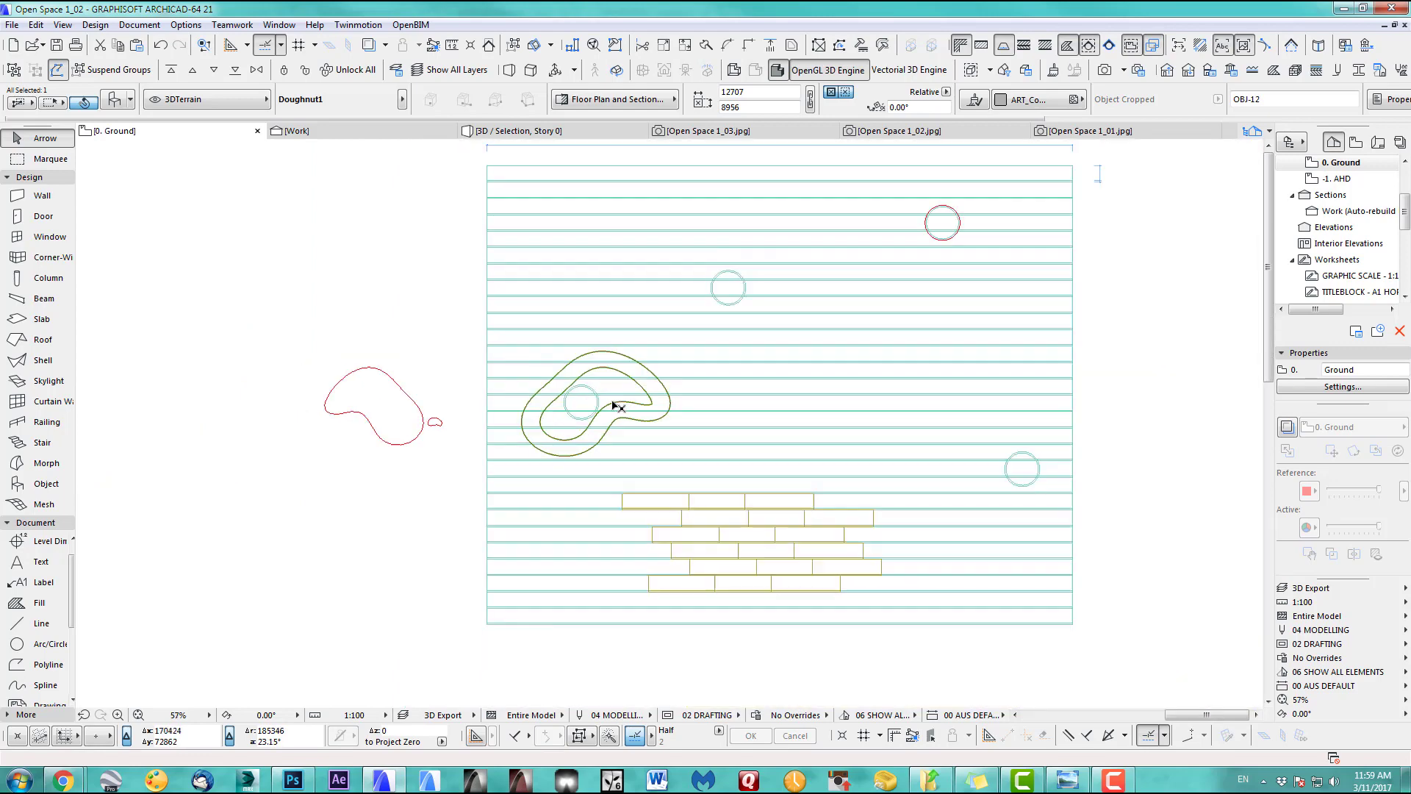
scroll(564, 434, up, 2)
key(ctrl+alt+d)
click(470, 478)
click(772, 242)
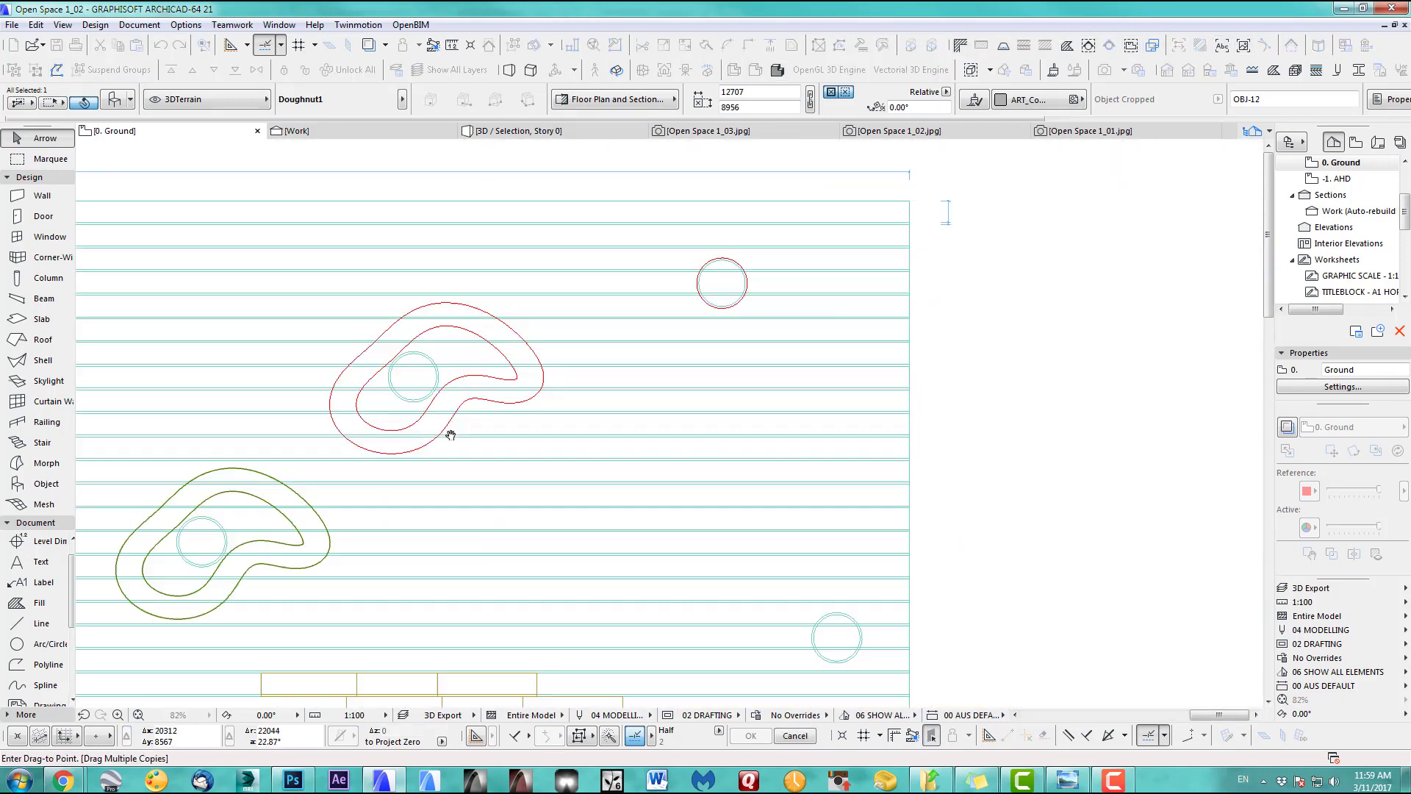
click(721, 284)
click(705, 464)
key(Escape)
Rotate the ring at the lower-right planter to 106° and shift it to fit around that planter
click(821, 479)
key(ctrl+e)
click(728, 466)
key(ctrl+d)
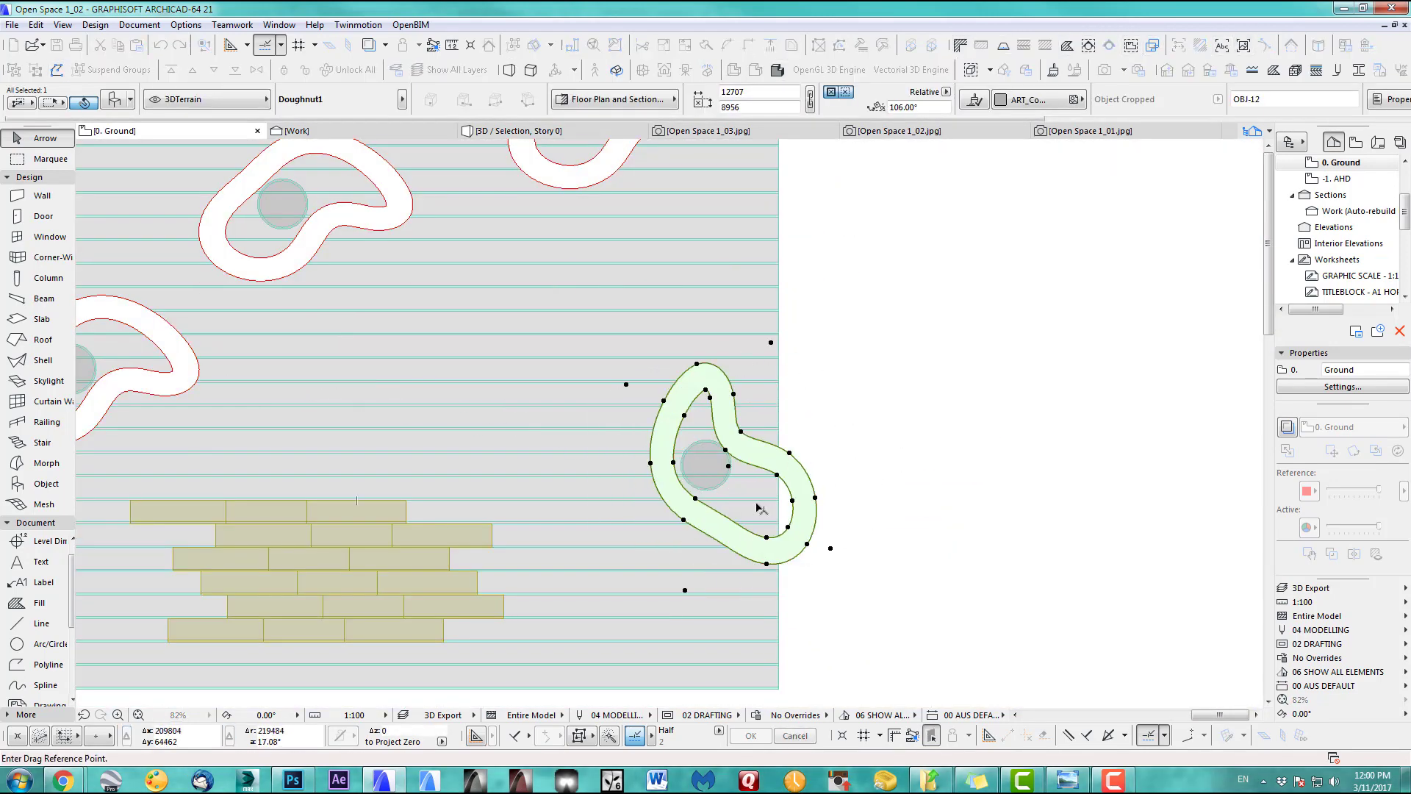
click(757, 506)
scroll(706, 481, up, 2)
click(714, 456)
Rotate the ring at the upper-middle planter to about 304.19° and position it around that planter
scroll(715, 455, down, 5)
click(626, 283)
click(628, 286)
scroll(632, 345, up, 2)
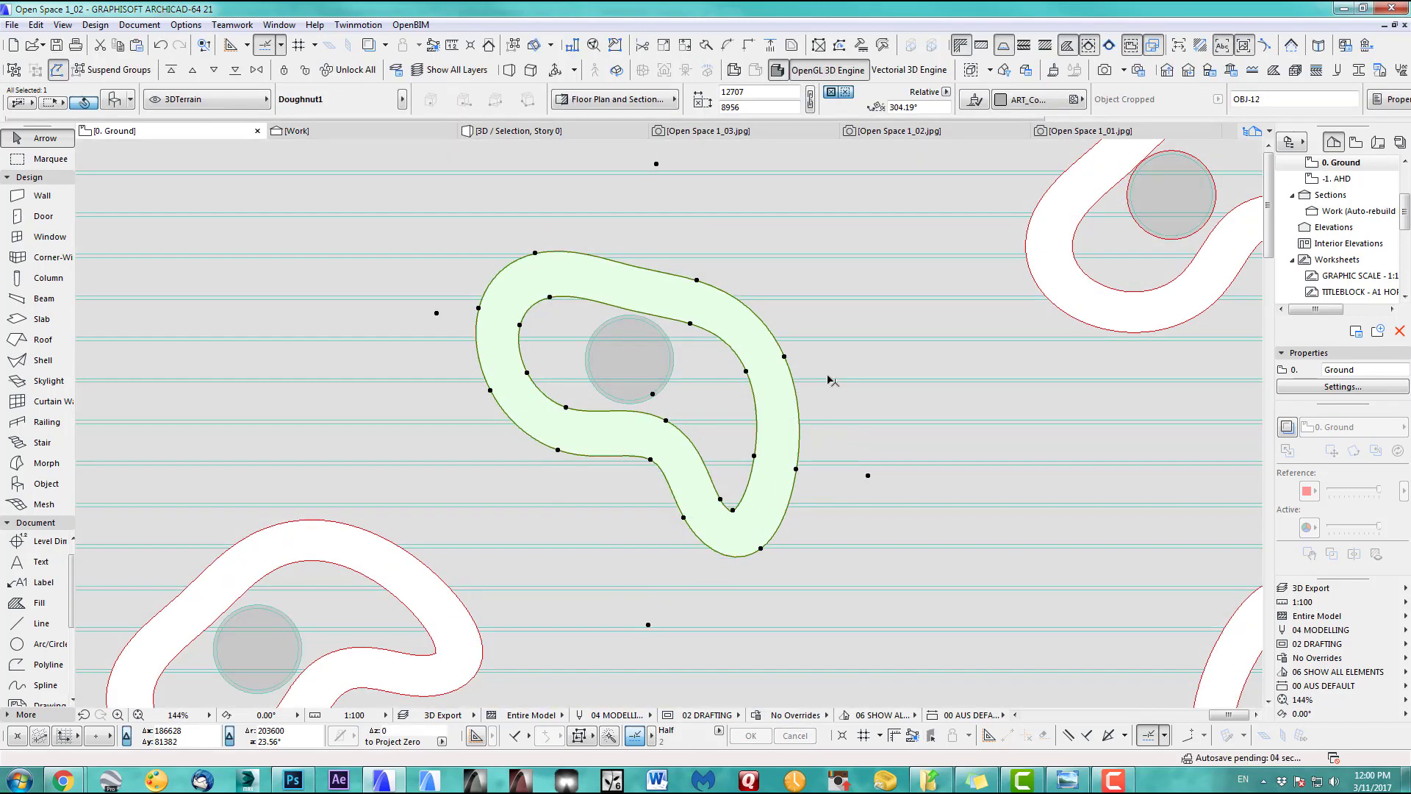
Examine the whole model in 3D from below to check the rings' height relative to the paving and planters
key(F3)
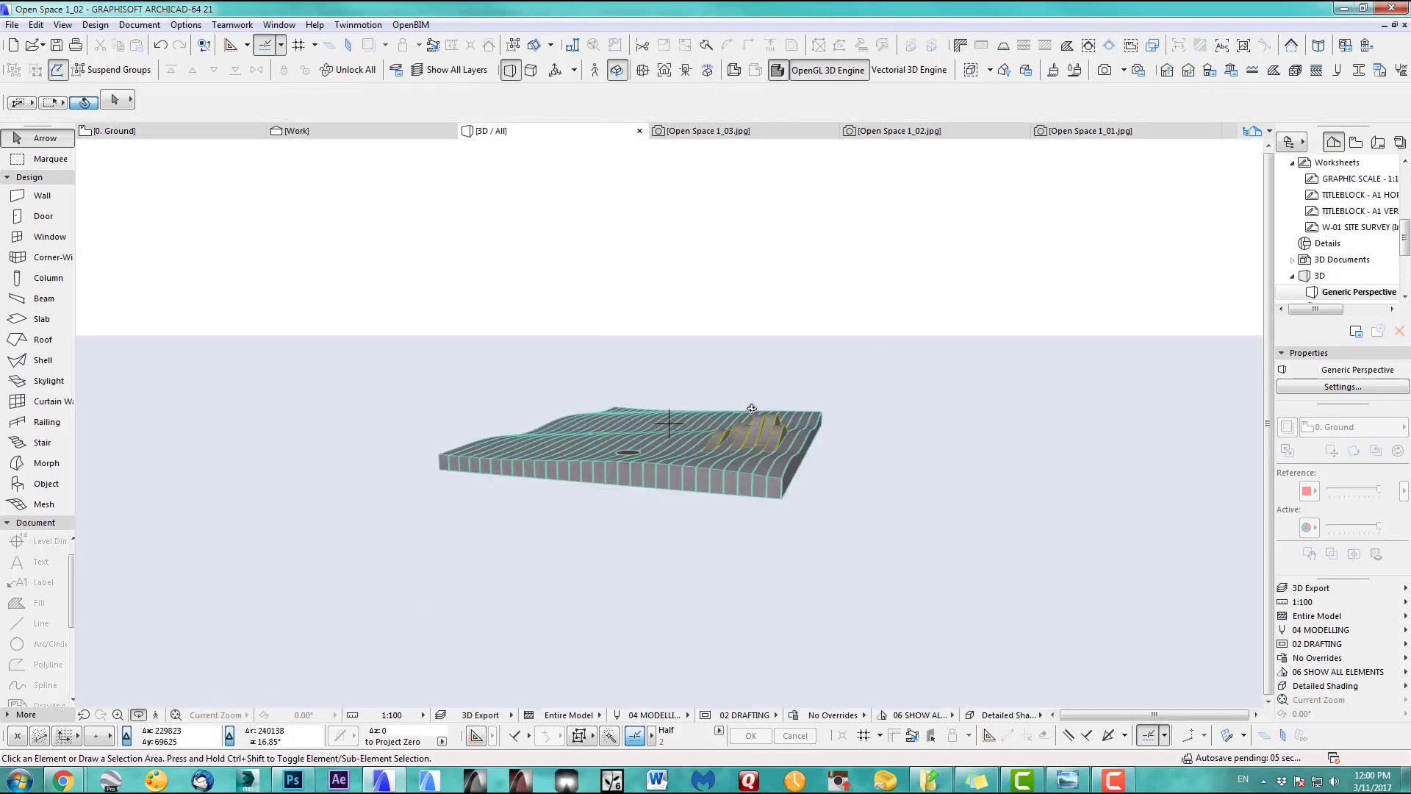
scroll(751, 408, up, 3)
drag(751, 409, 1048, 401)
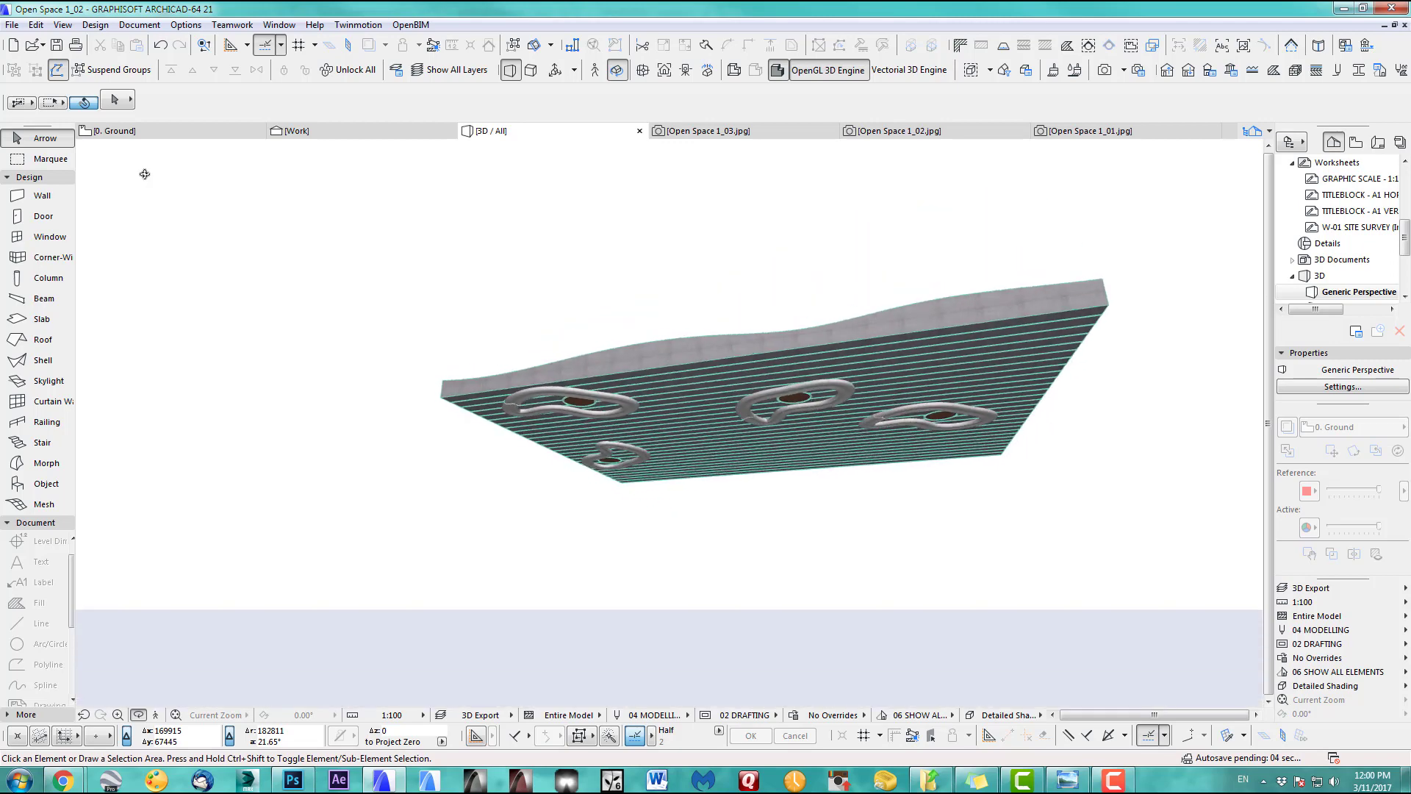
scroll(588, 409, up, 3)
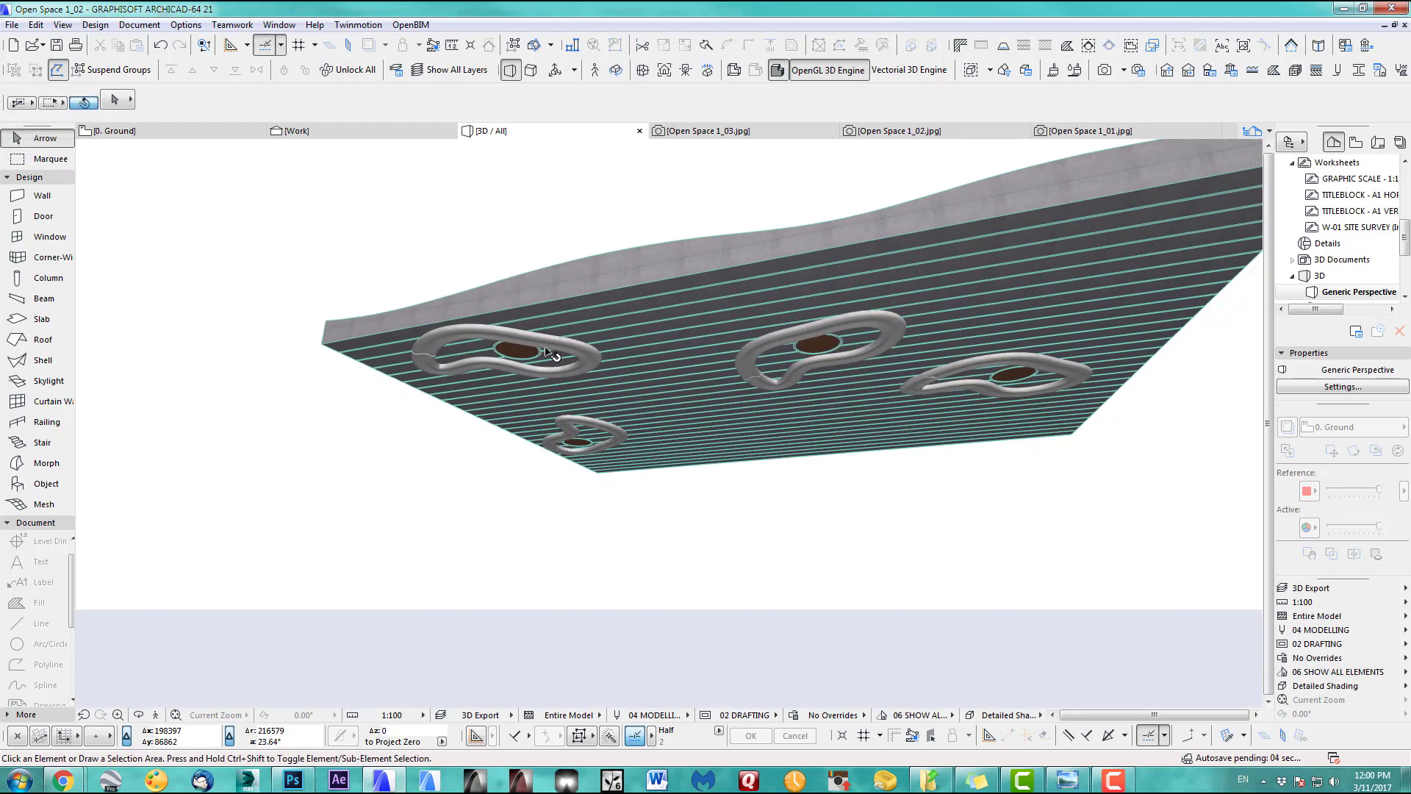
click(548, 342)
click(748, 544)
shift+middle_drag(856, 441, 817, 138)
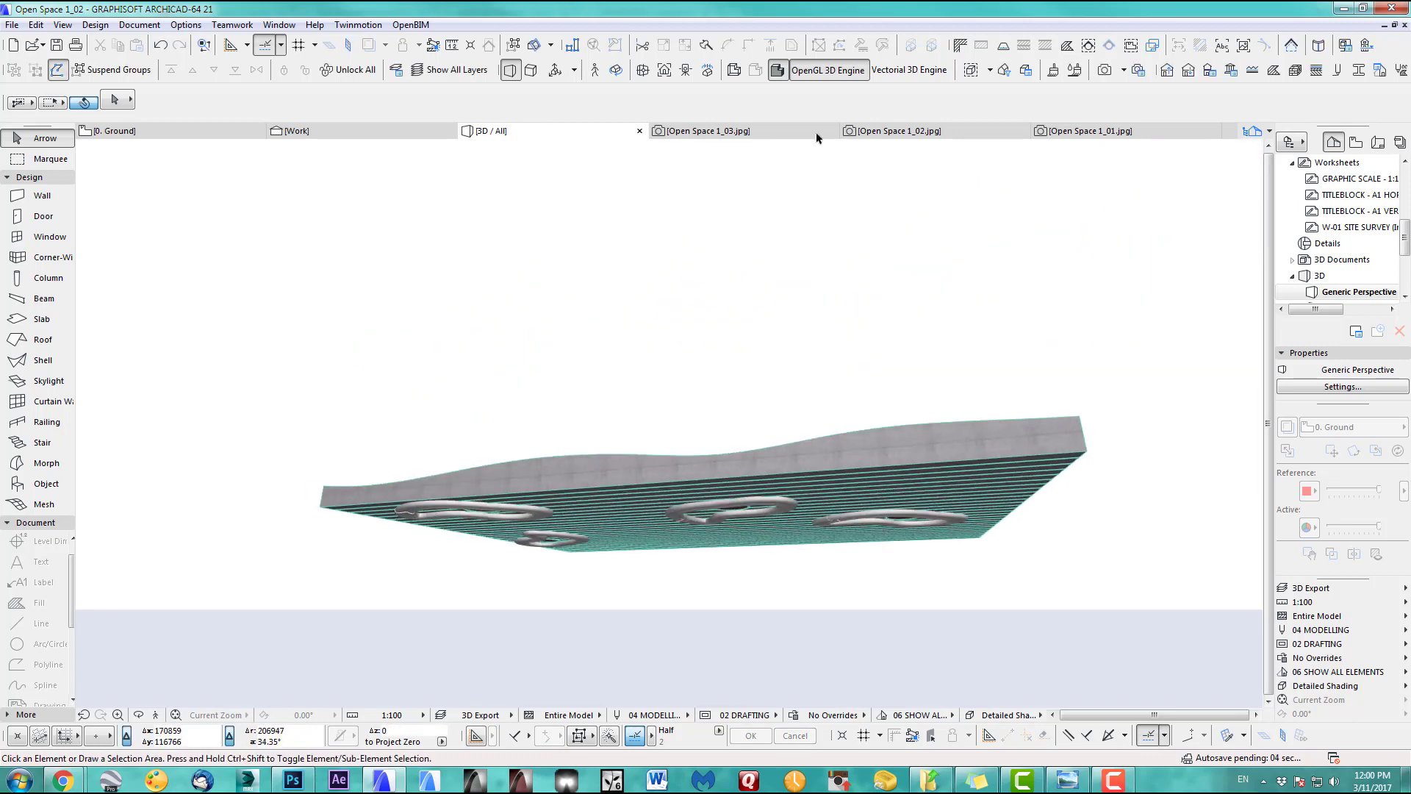
Switch the 3D view to wireframe and try to select the concrete rings hidden below the paving
click(734, 69)
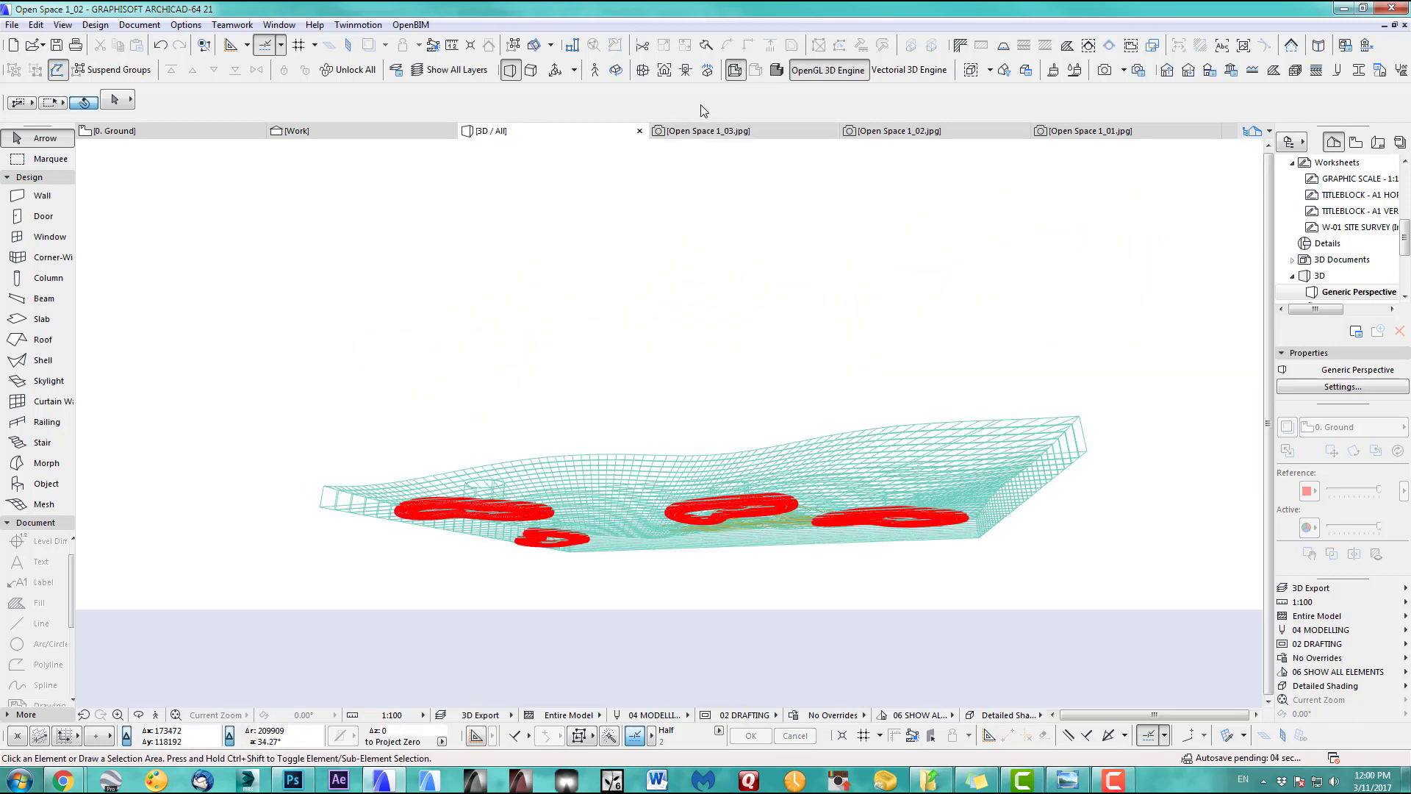
click(664, 70)
click(352, 501)
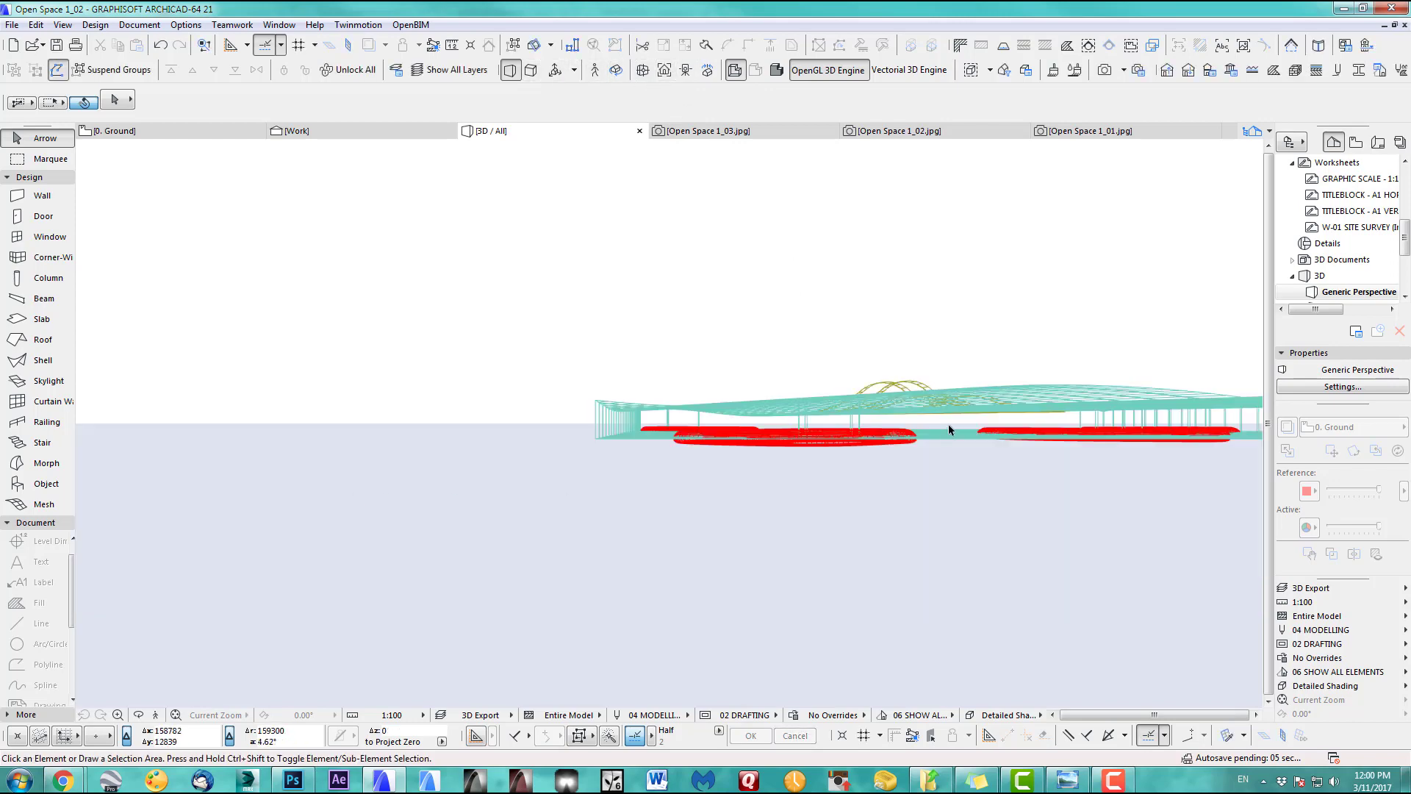
shift+middle_drag(948, 430, 896, 440)
click(829, 437)
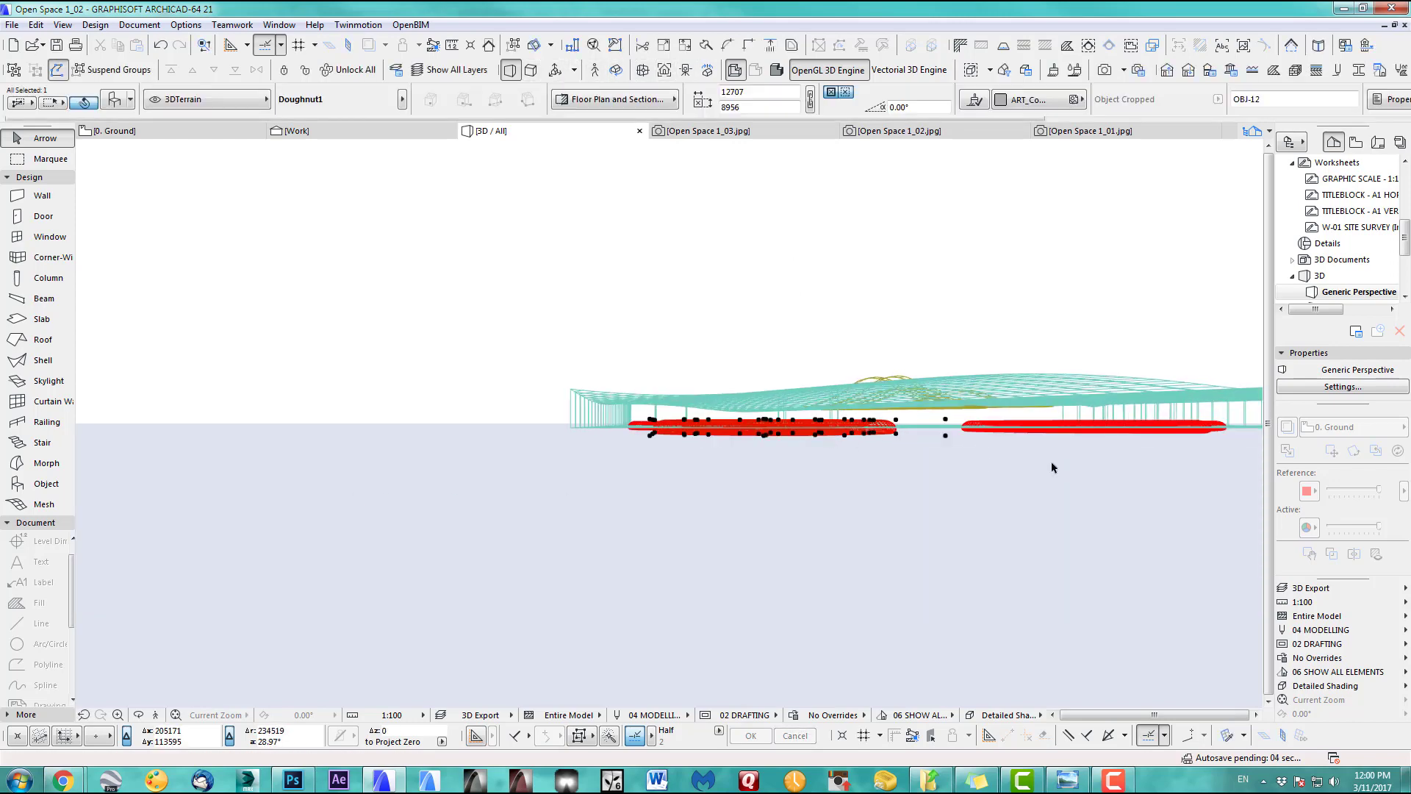
shift+middle_drag(1051, 466, 1007, 381)
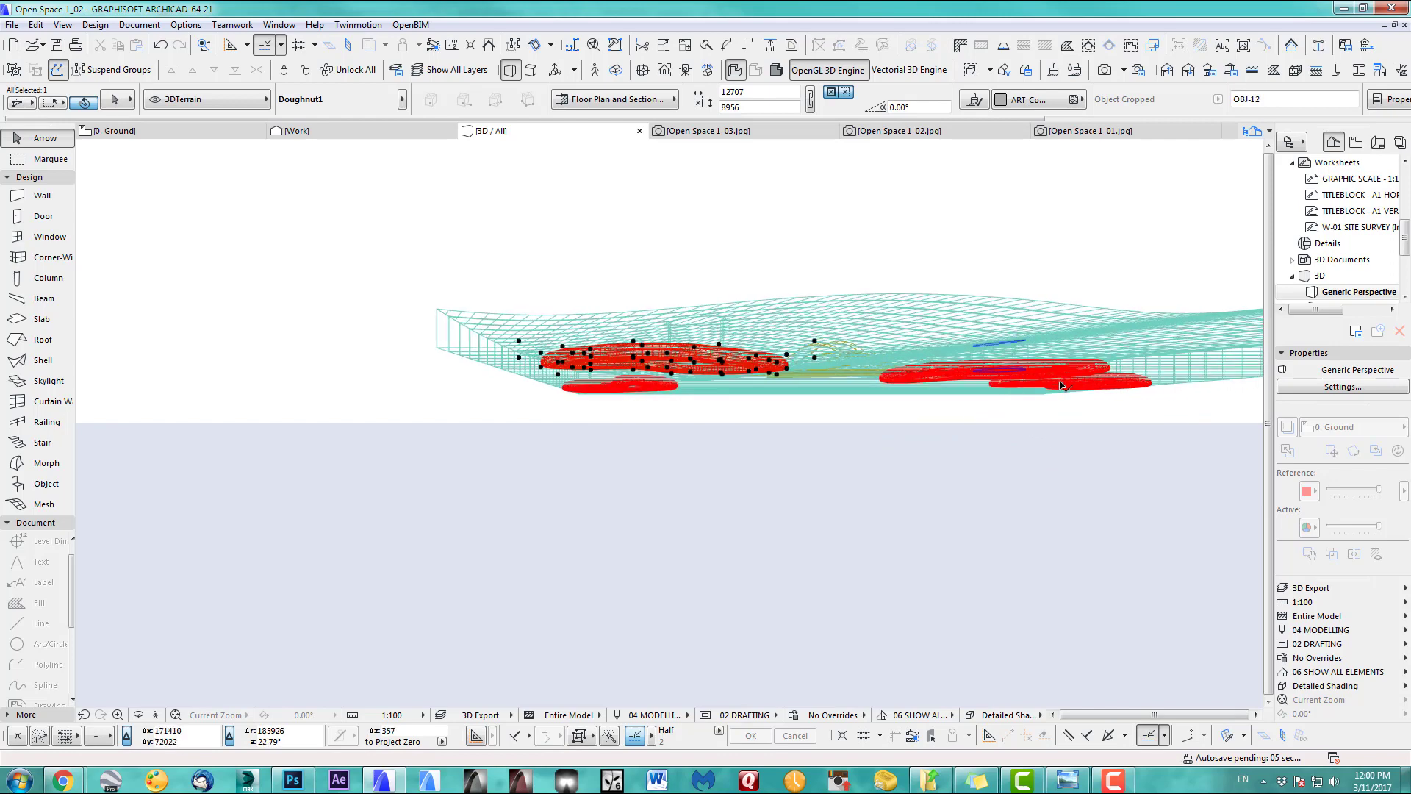
shift+click(1133, 387)
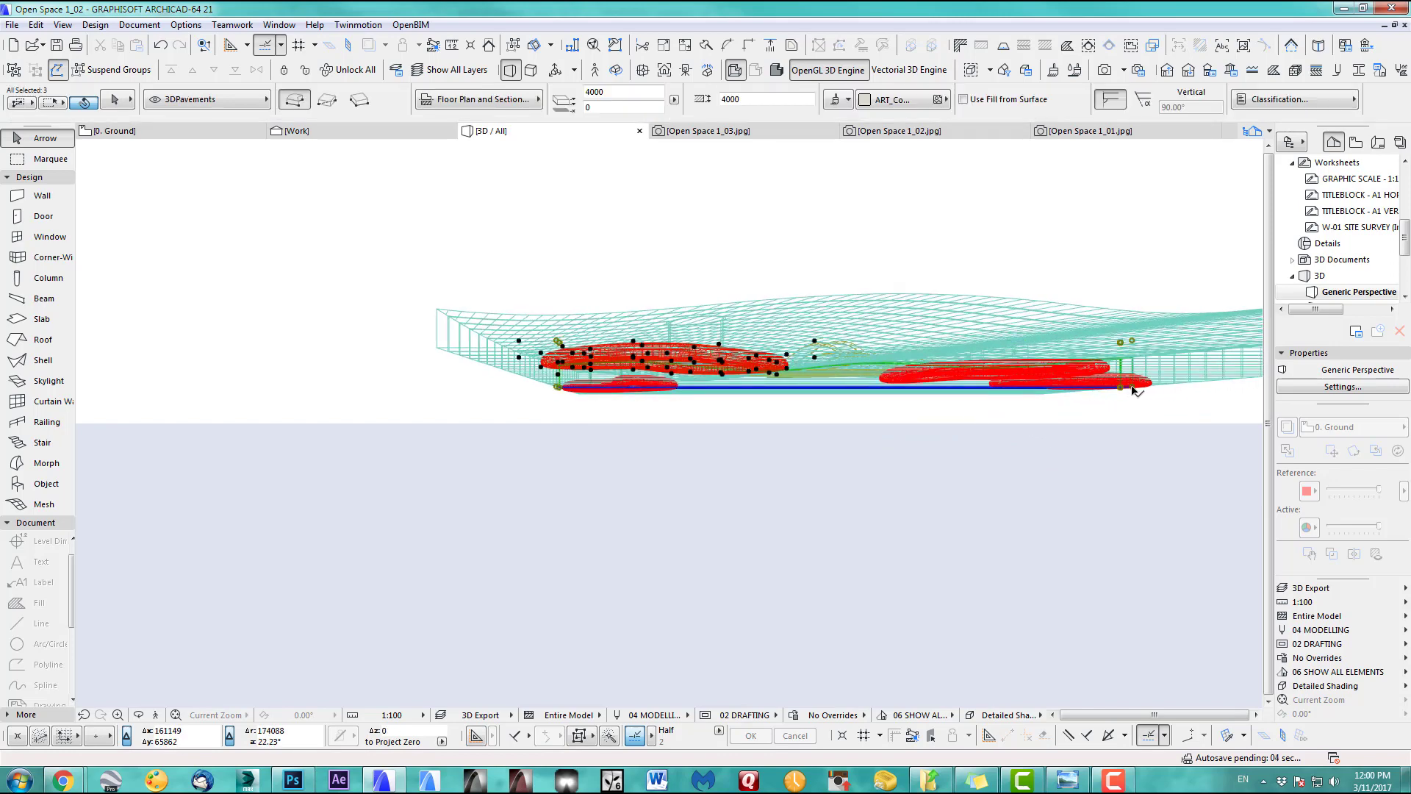
click(1119, 462)
shift+middle_drag(564, 438, 474, 695)
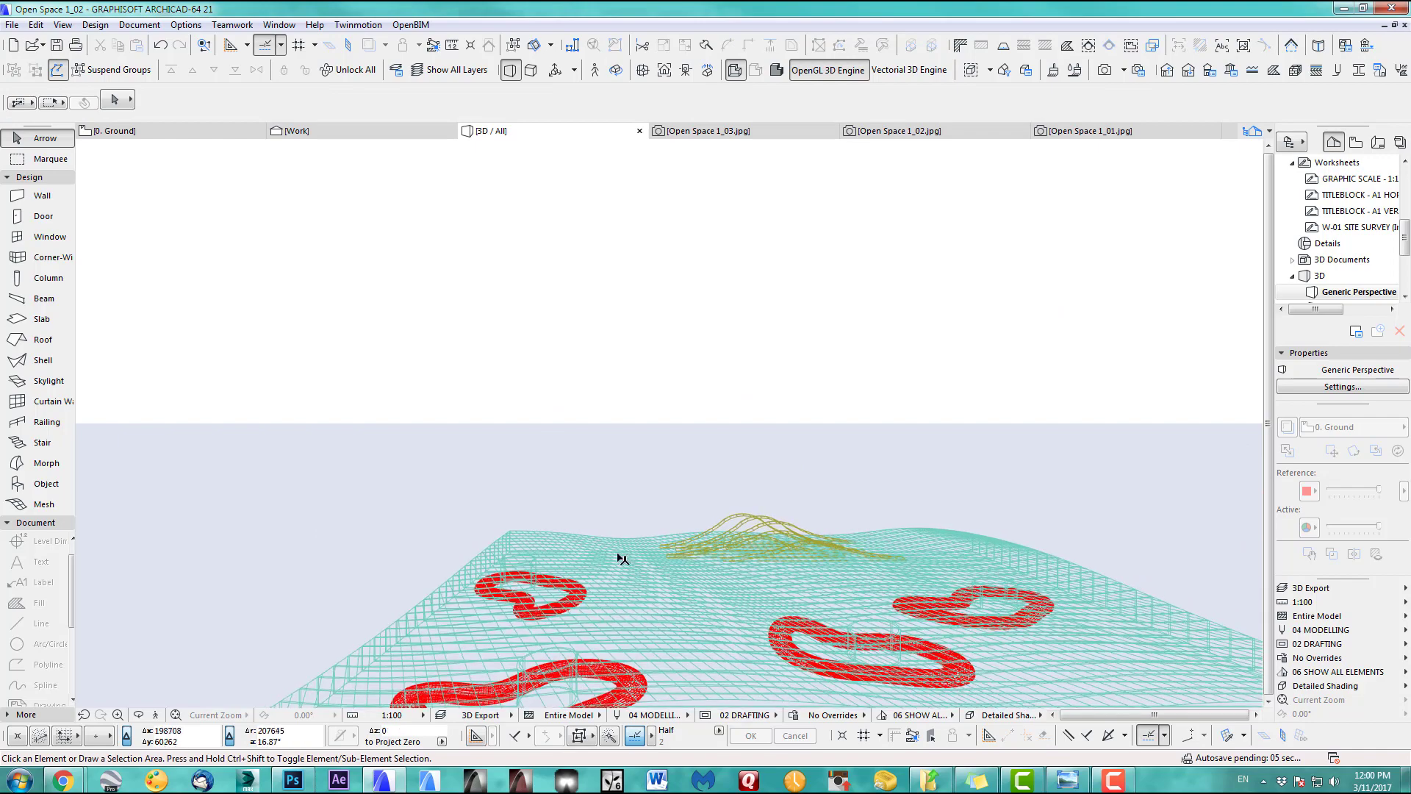
middle_drag(617, 553, 587, 517)
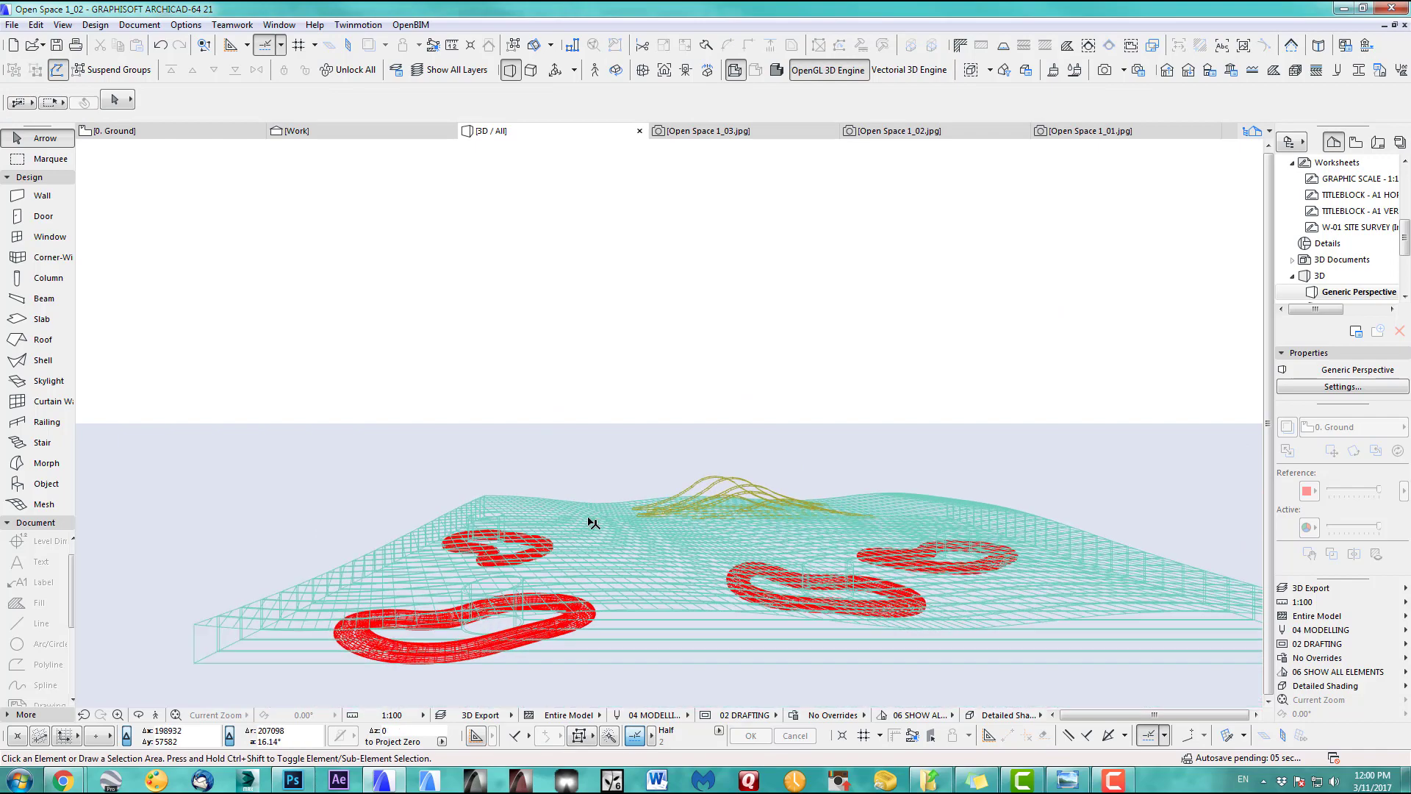
Select all four ring objects, restore shaded display, and elevate the rings so they sit on top of the wavy paving
click(47, 483)
key(ctrl+a)
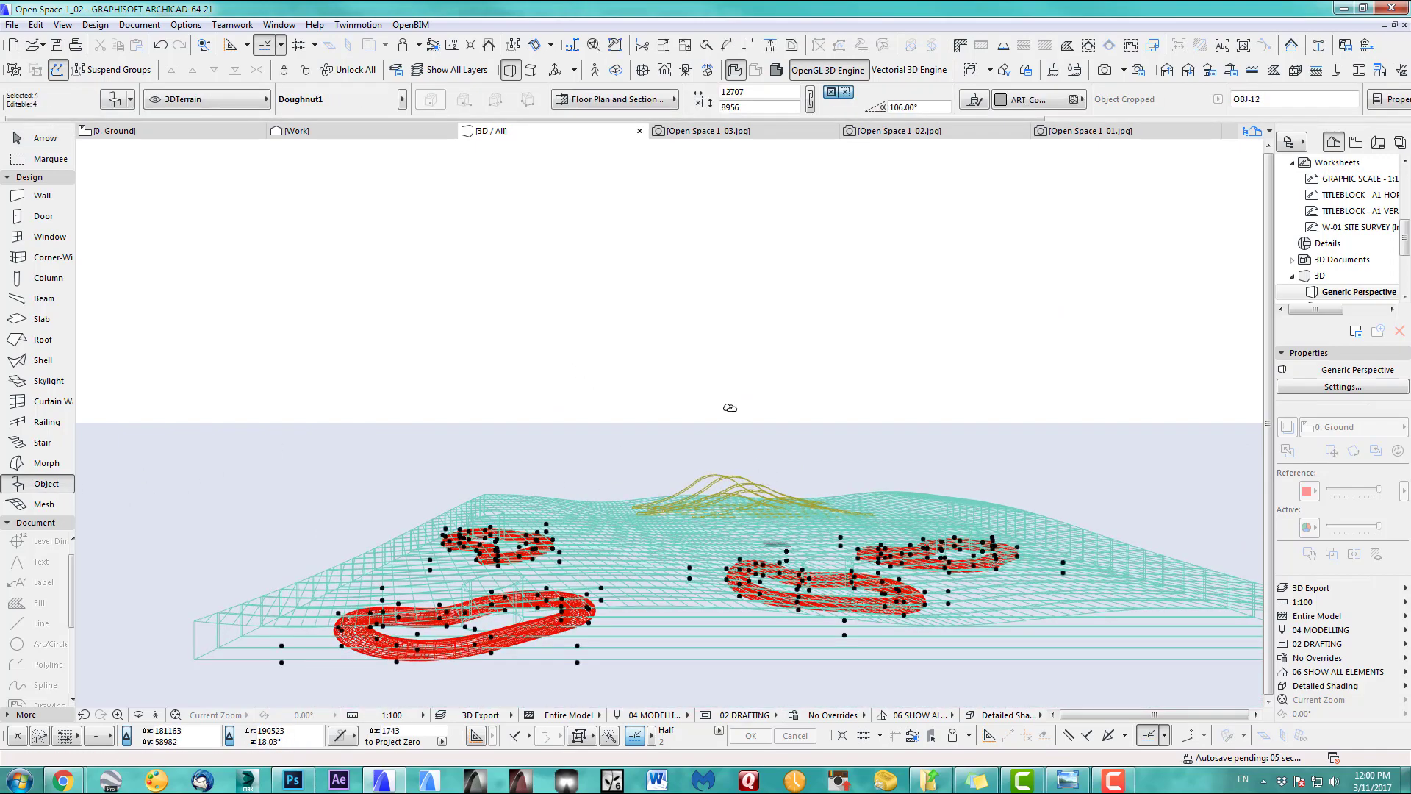
click(777, 69)
mouse_move(802, 211)
shift+middle_down()
mouse_move(698, 312)
mouse_move(689, 281)
shift+middle_up()
key(ctrl+9)
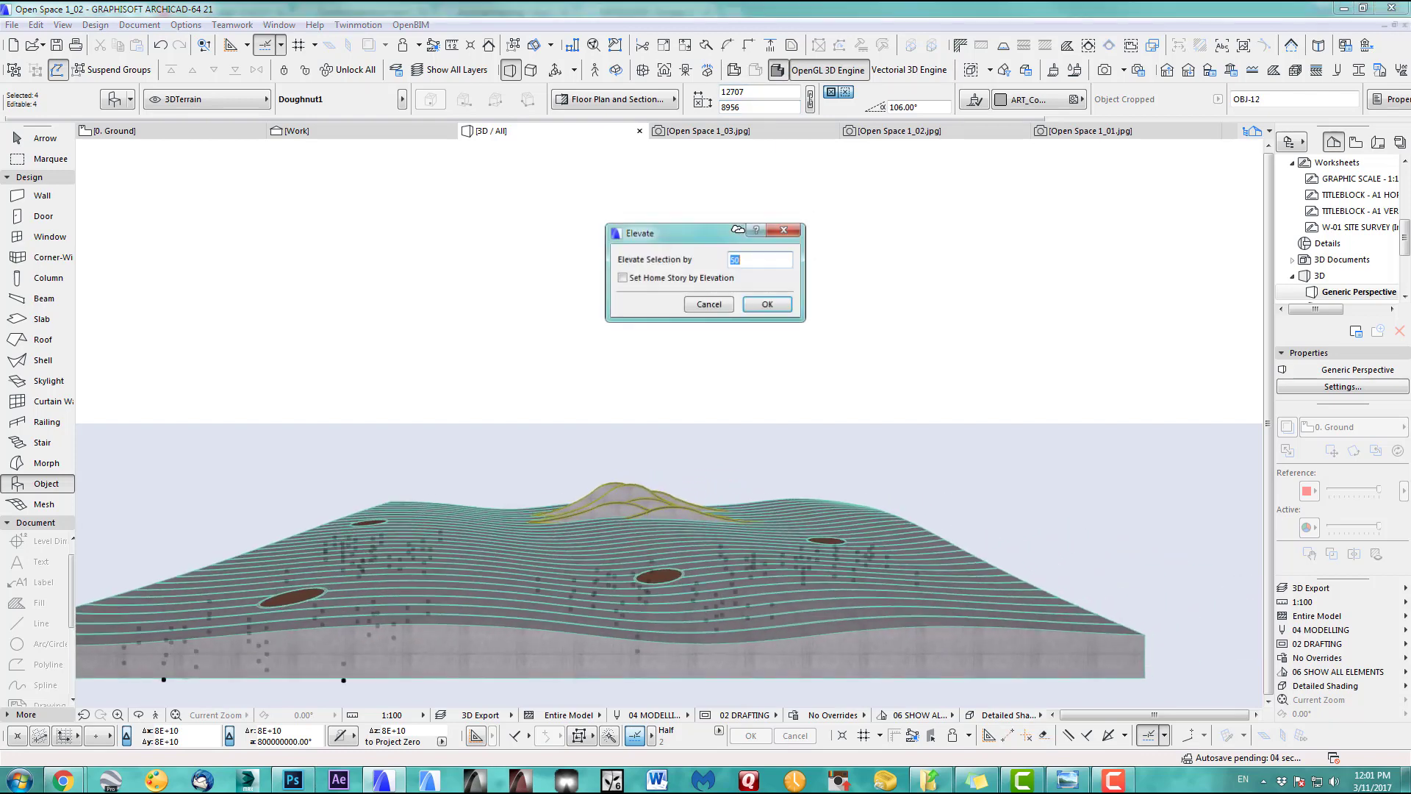
text(000)
key(Return)
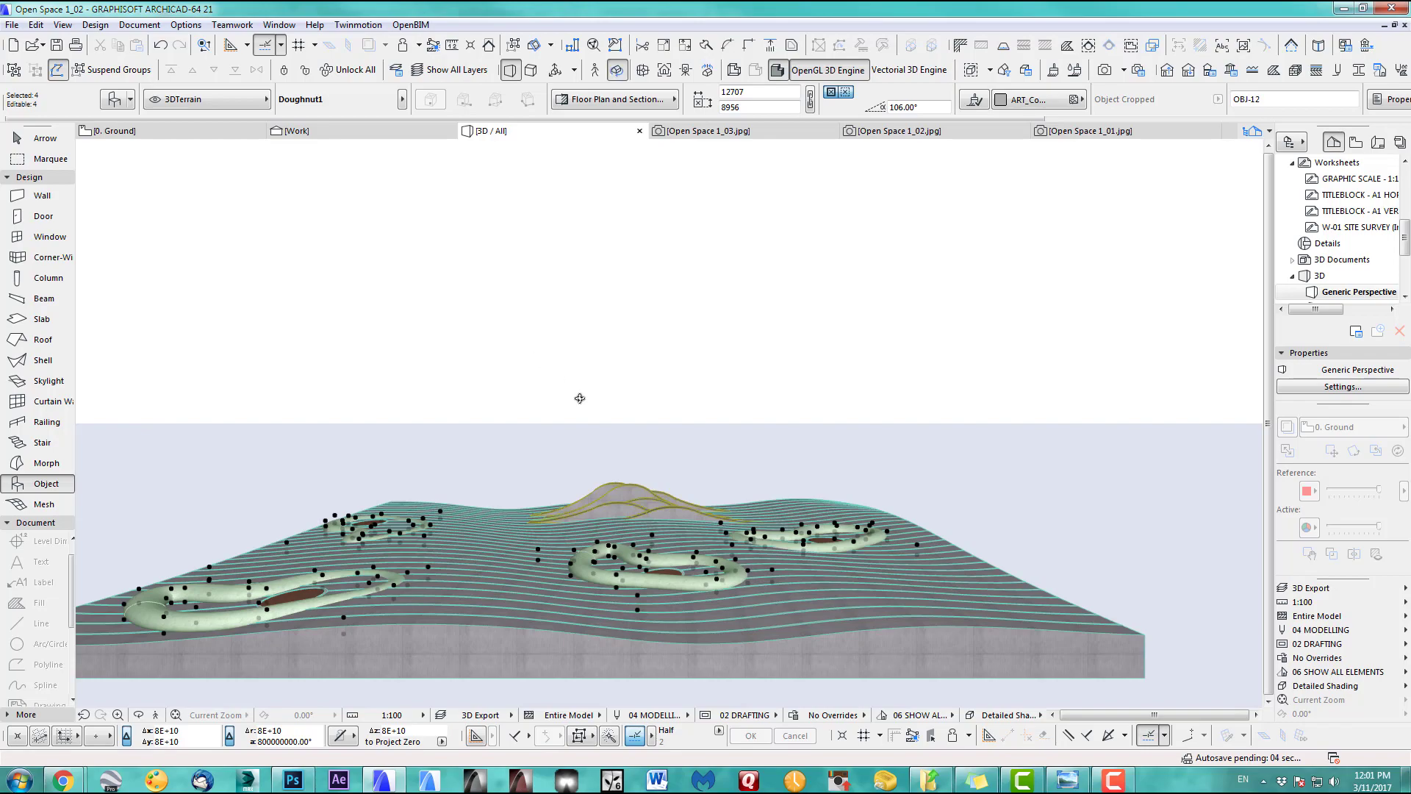
drag(577, 538, 669, 423)
click(45, 140)
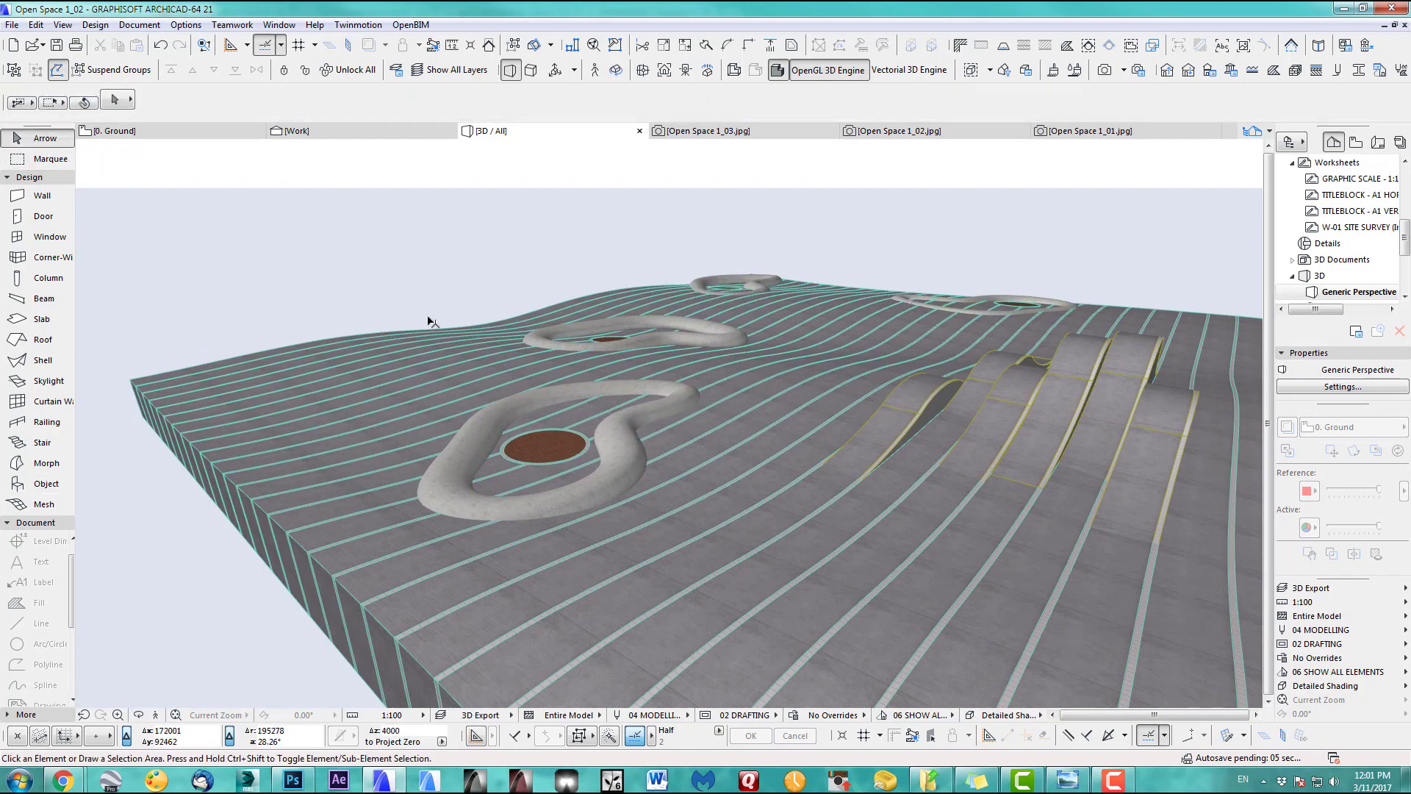
Draw a rectangular marquee in plan that cuts across the lower-left ring's lower part, and show only that area in 3D
click(615, 454)
key(Escape)
key(space)
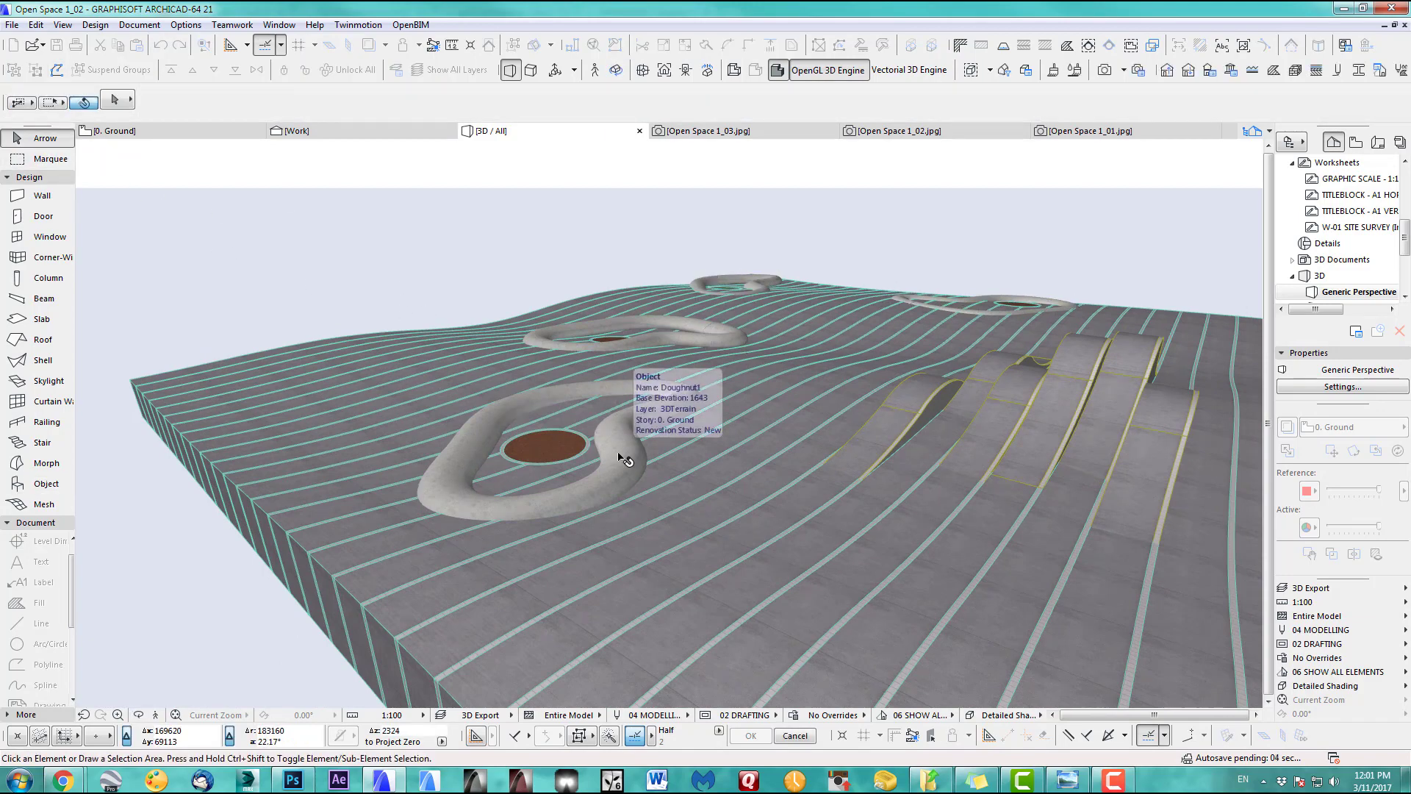
key(F2)
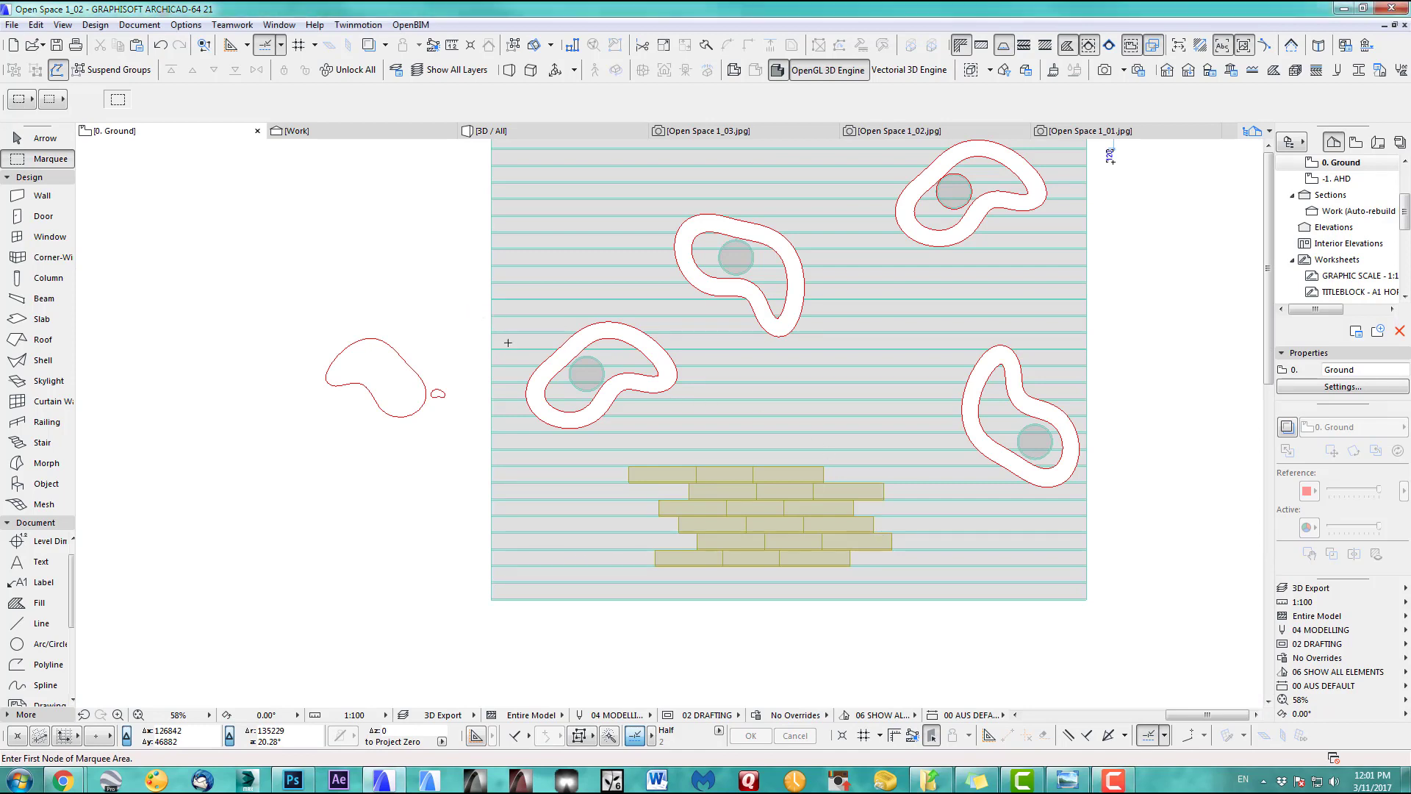
click(474, 314)
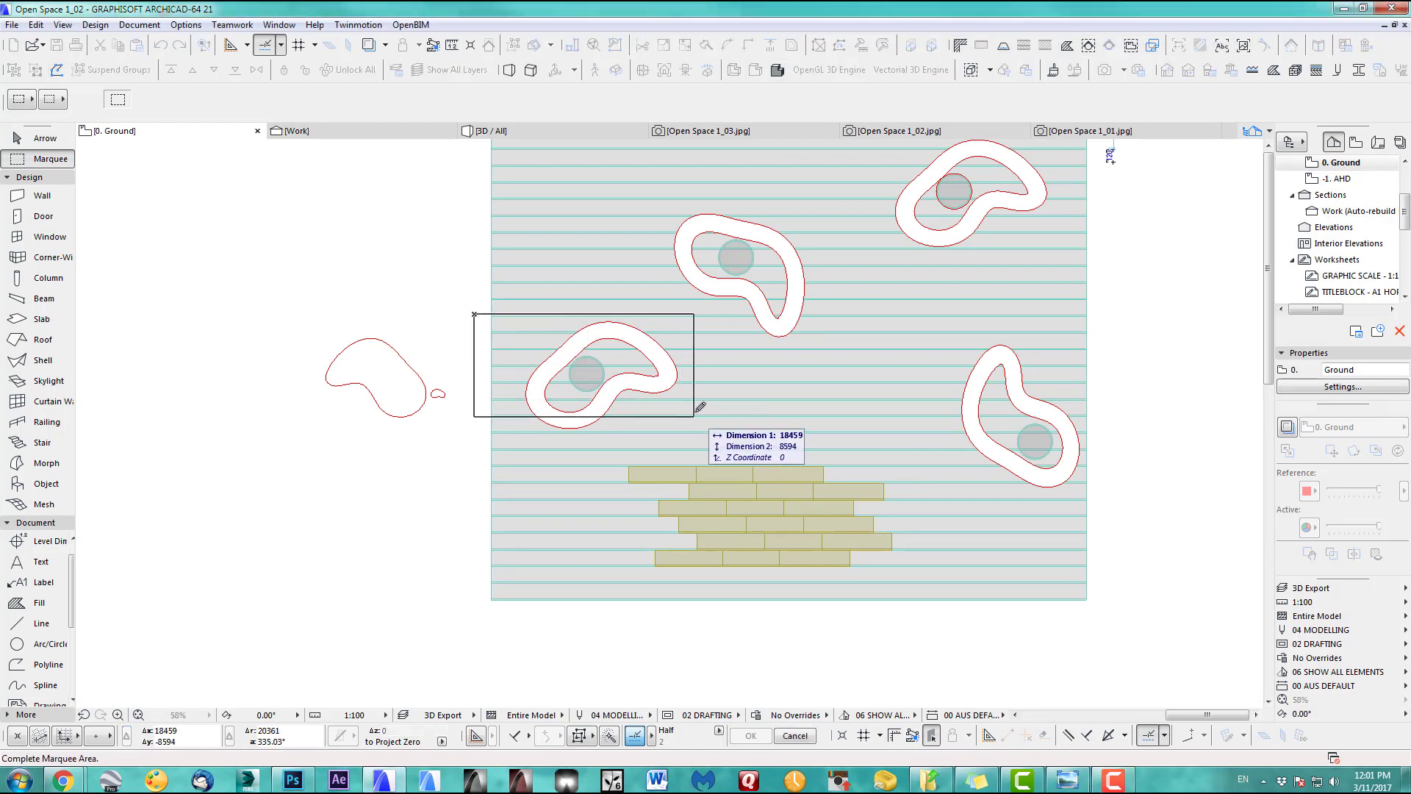
click(694, 407)
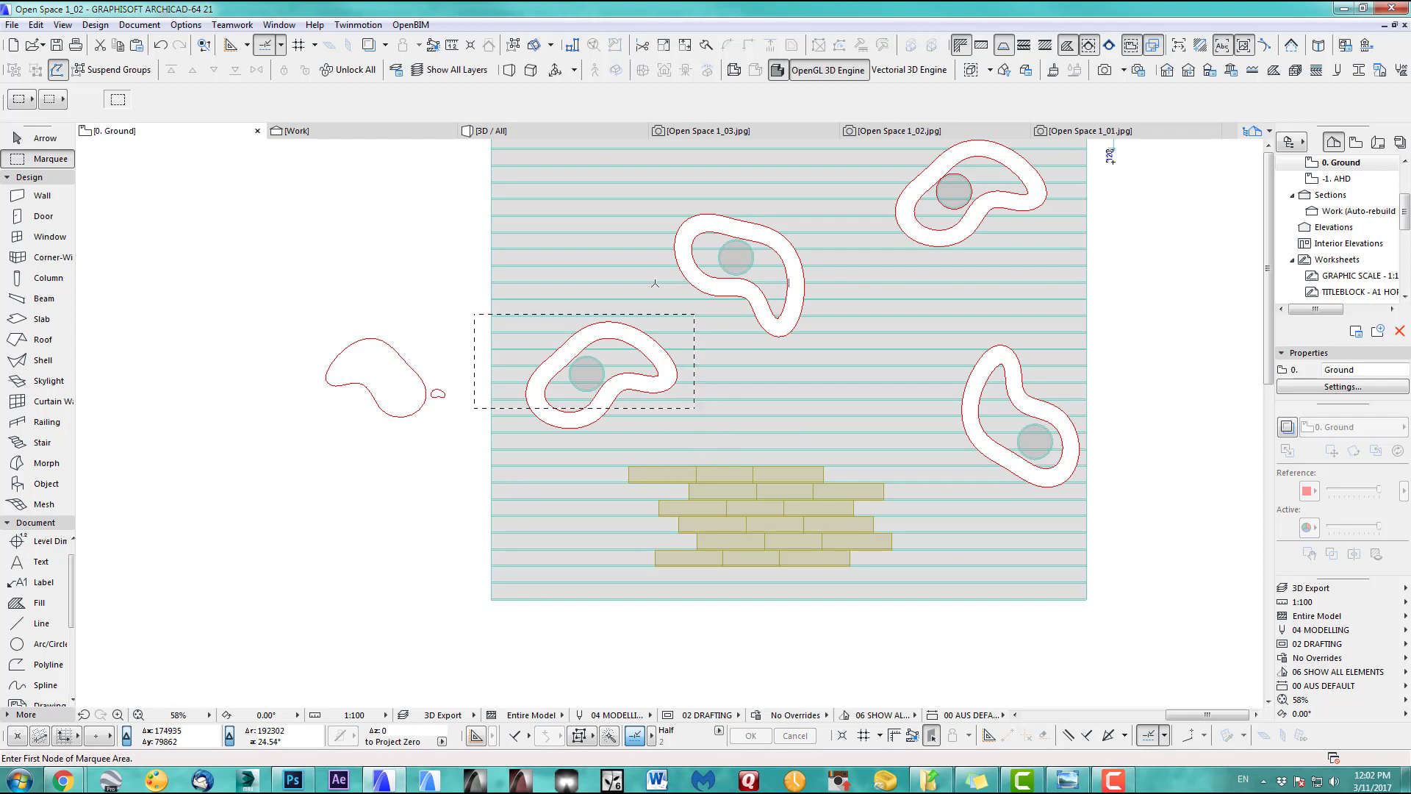
key(F5)
scroll(568, 441, up, 2)
shift+middle_drag(569, 445, 149, 145)
Raise the lower-left ring slightly along the vertical axis so its cut section sits on the paving surface
click(42, 140)
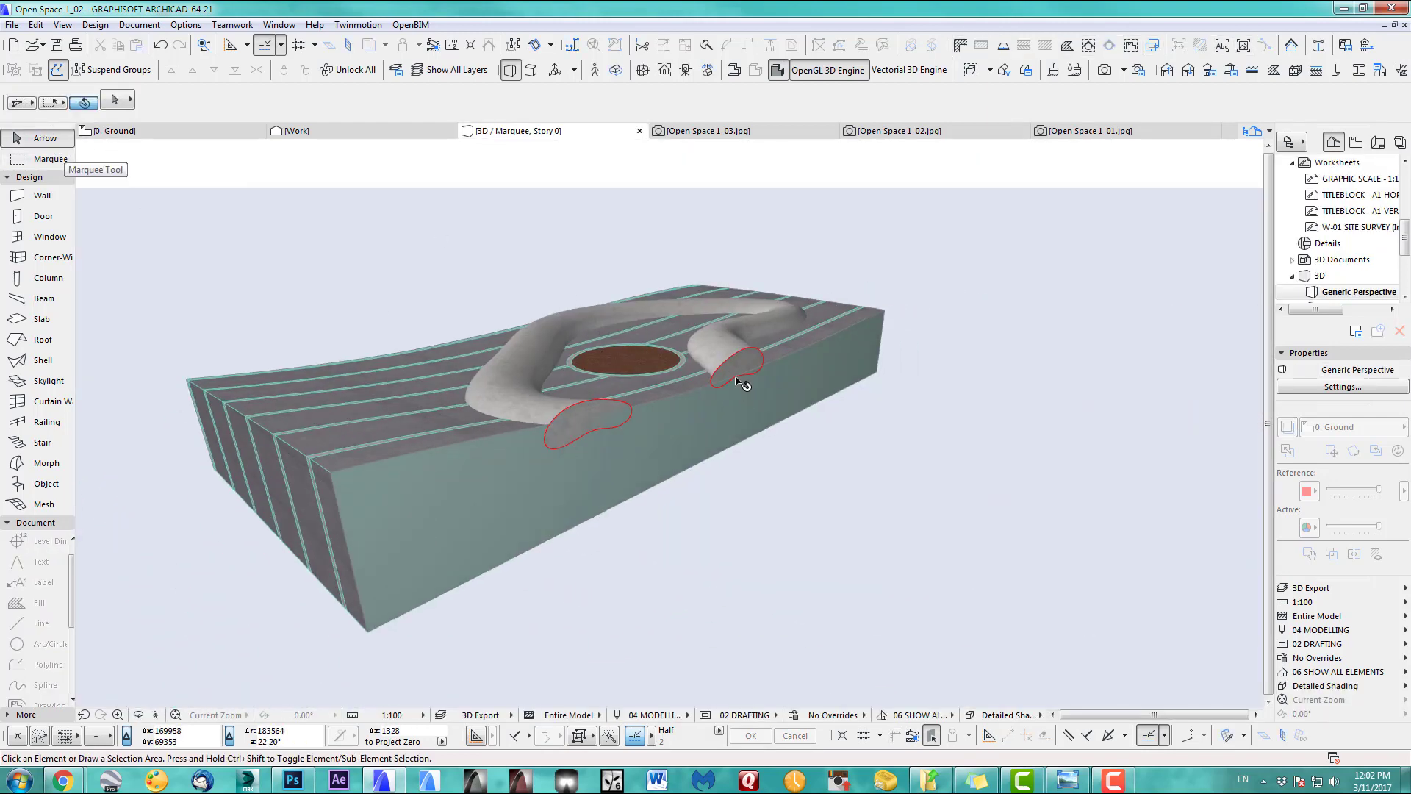
click(738, 358)
shift+middle_drag(804, 416, 843, 319)
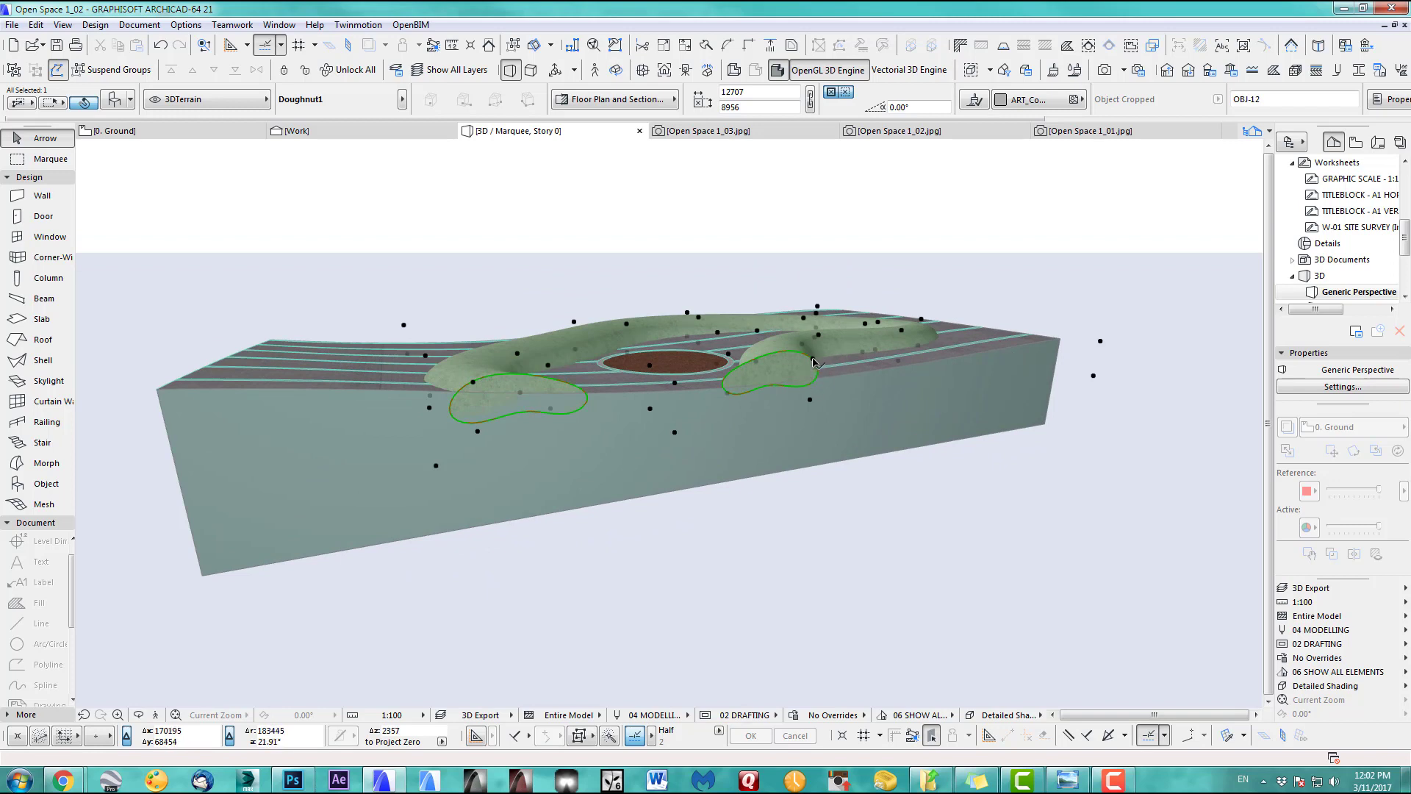
click(813, 361)
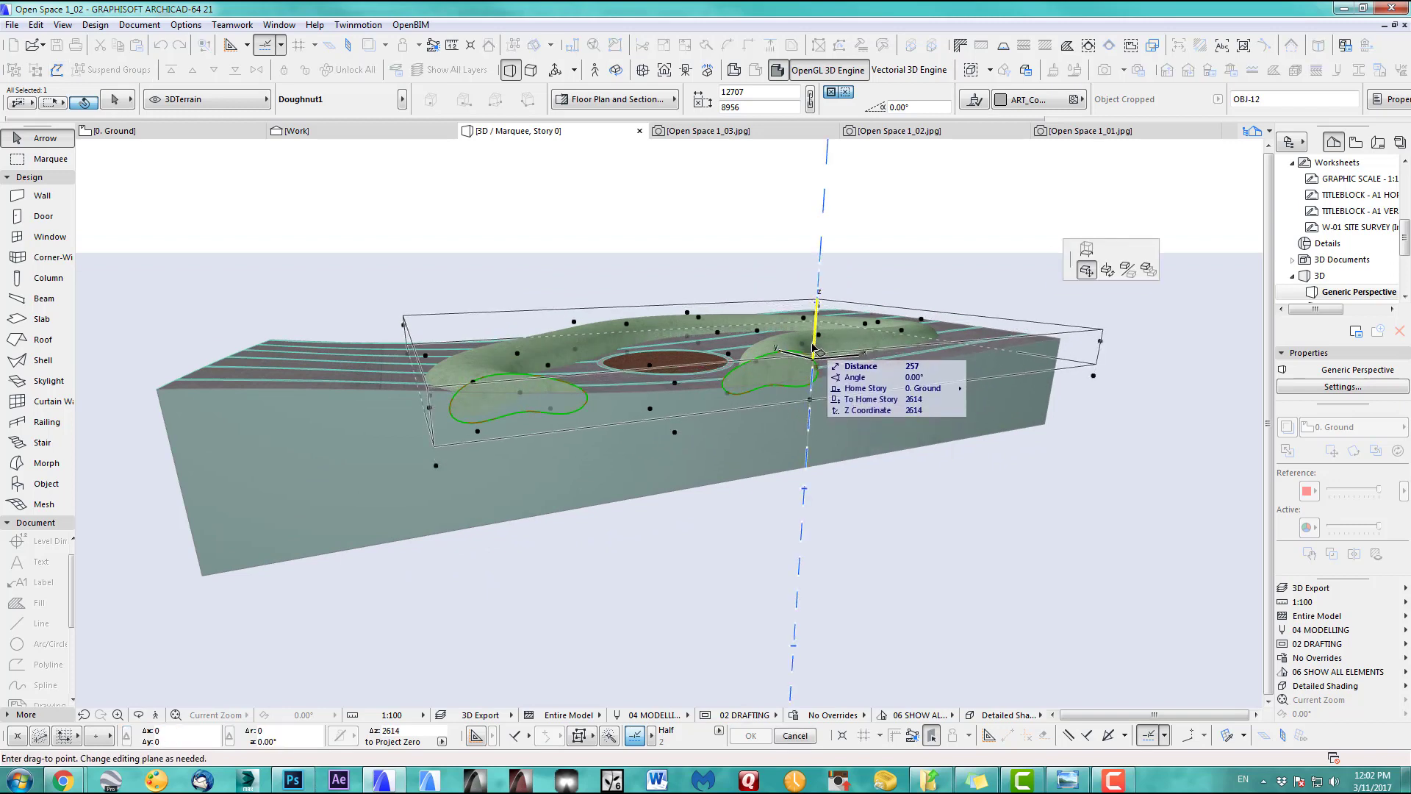
click(814, 337)
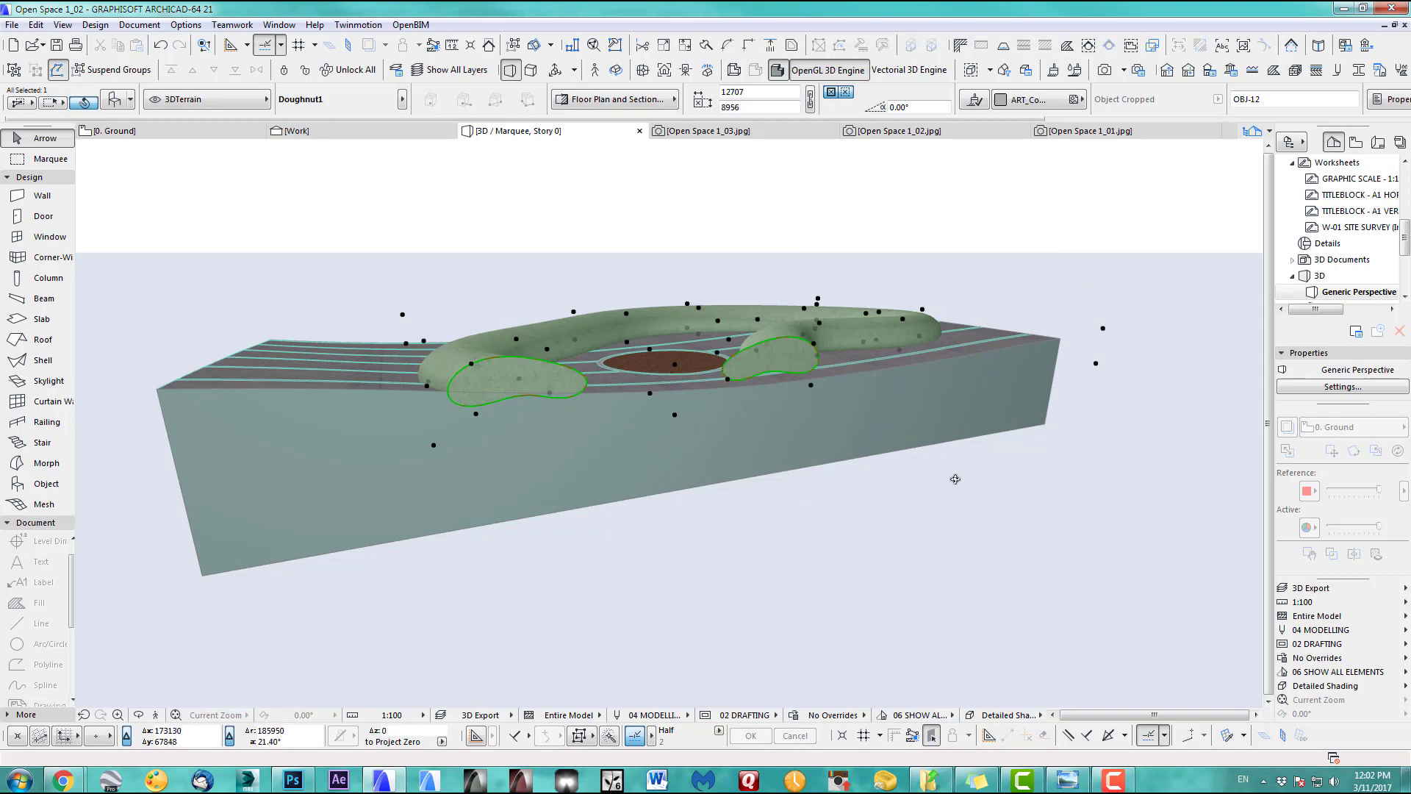
shift+middle_drag(884, 361, 1114, 506)
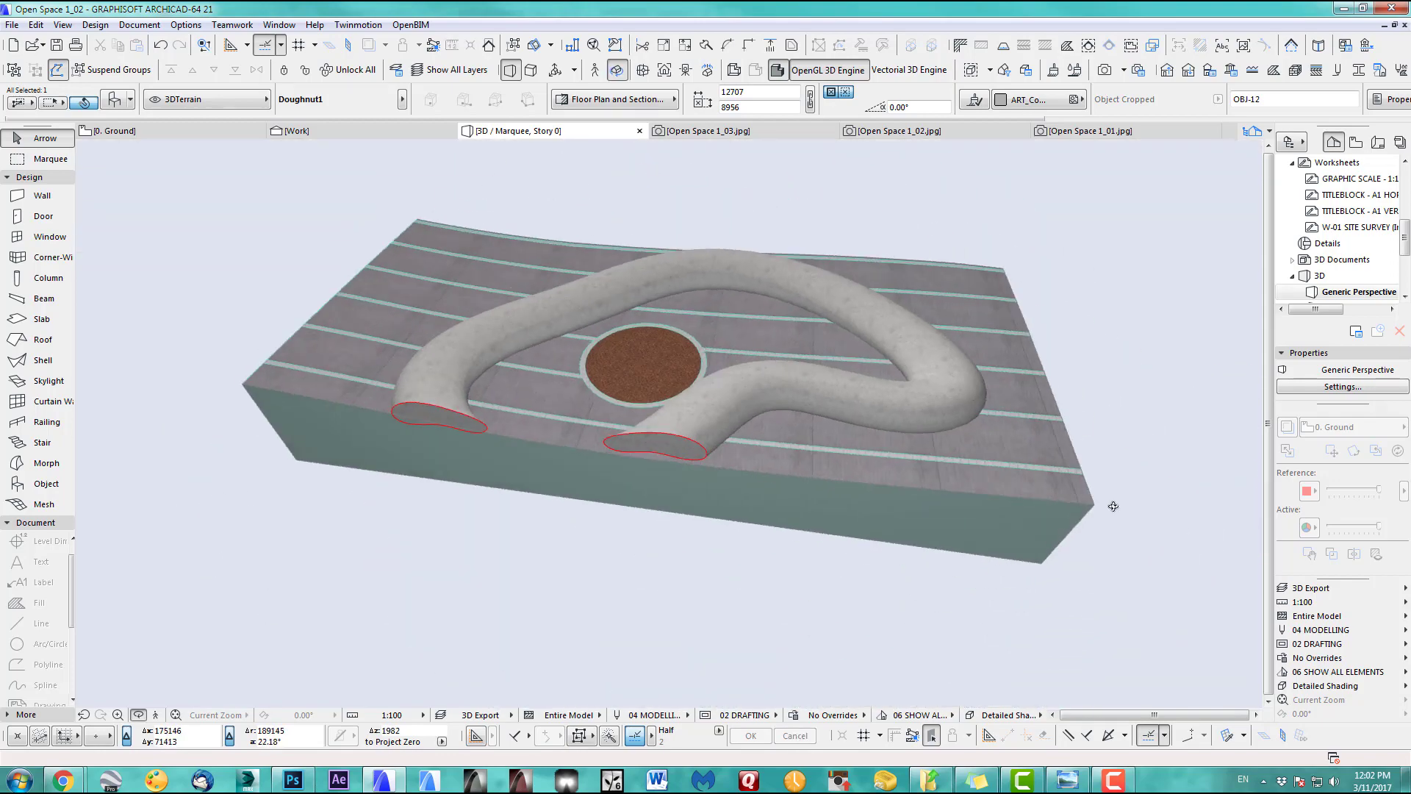
Replace the marquee in plan with one around the upper-middle ring that cuts through its lower tip, and show it in 3D
key(F2)
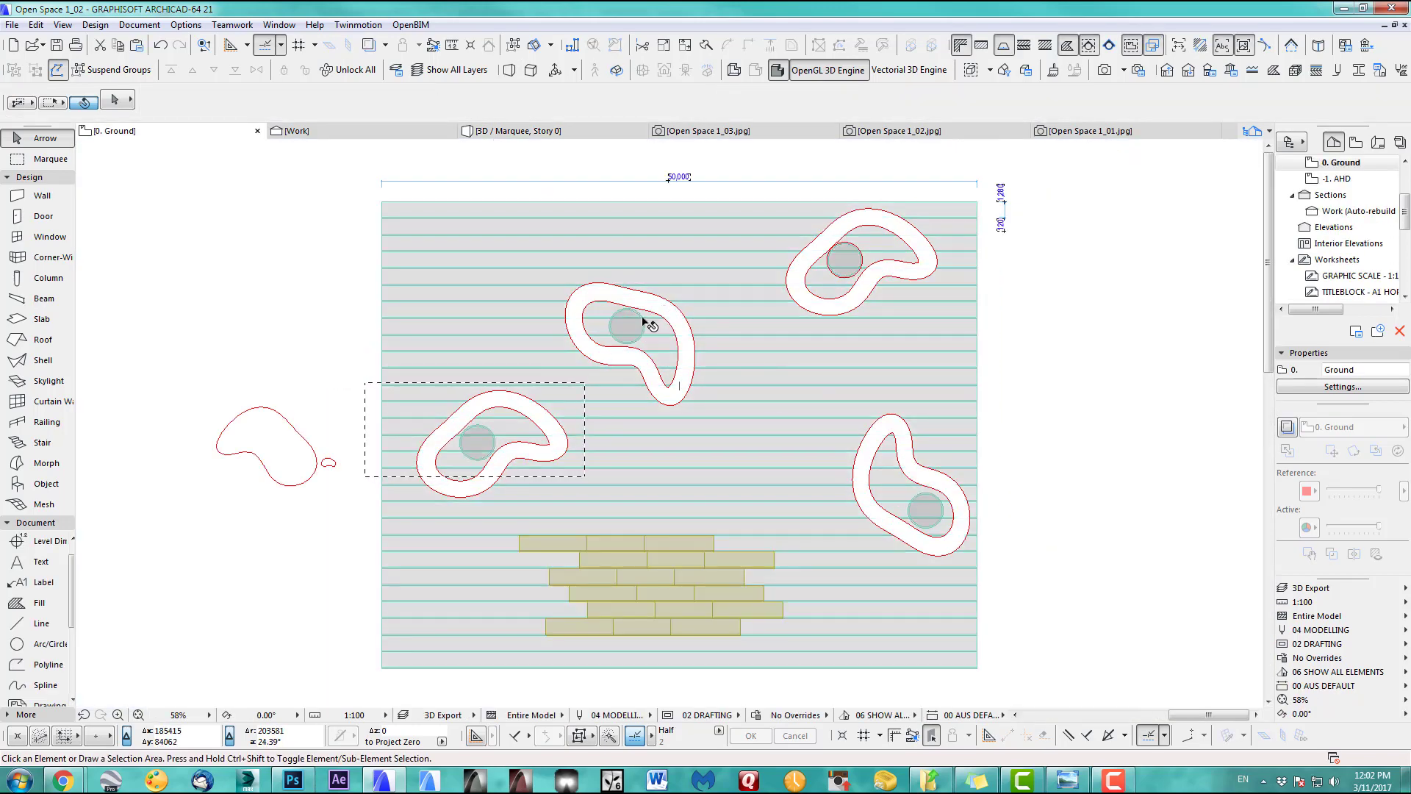
key(m)
double_click(706, 426)
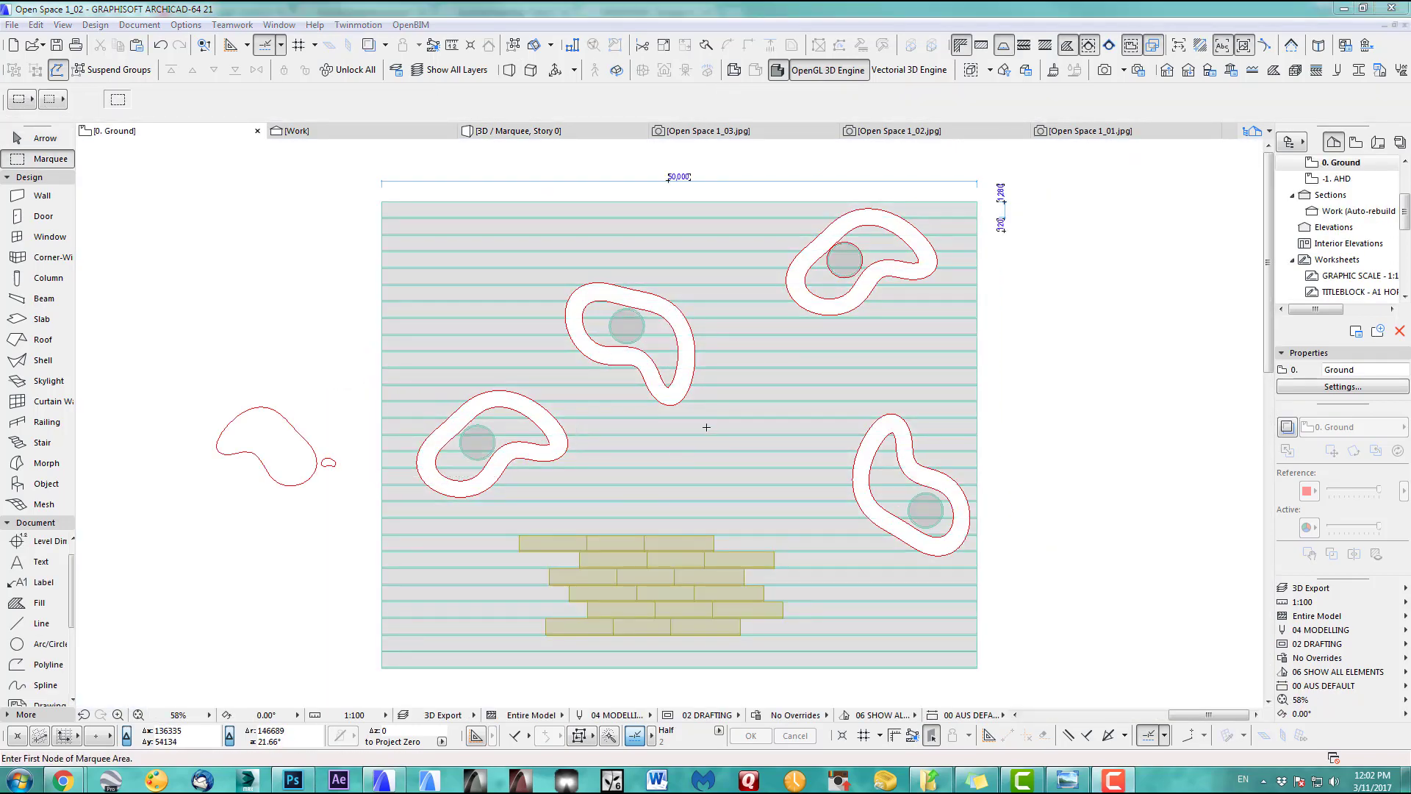
scroll(704, 423, up, 4)
middle_drag(768, 495, 906, 630)
scroll(882, 544, down, 2)
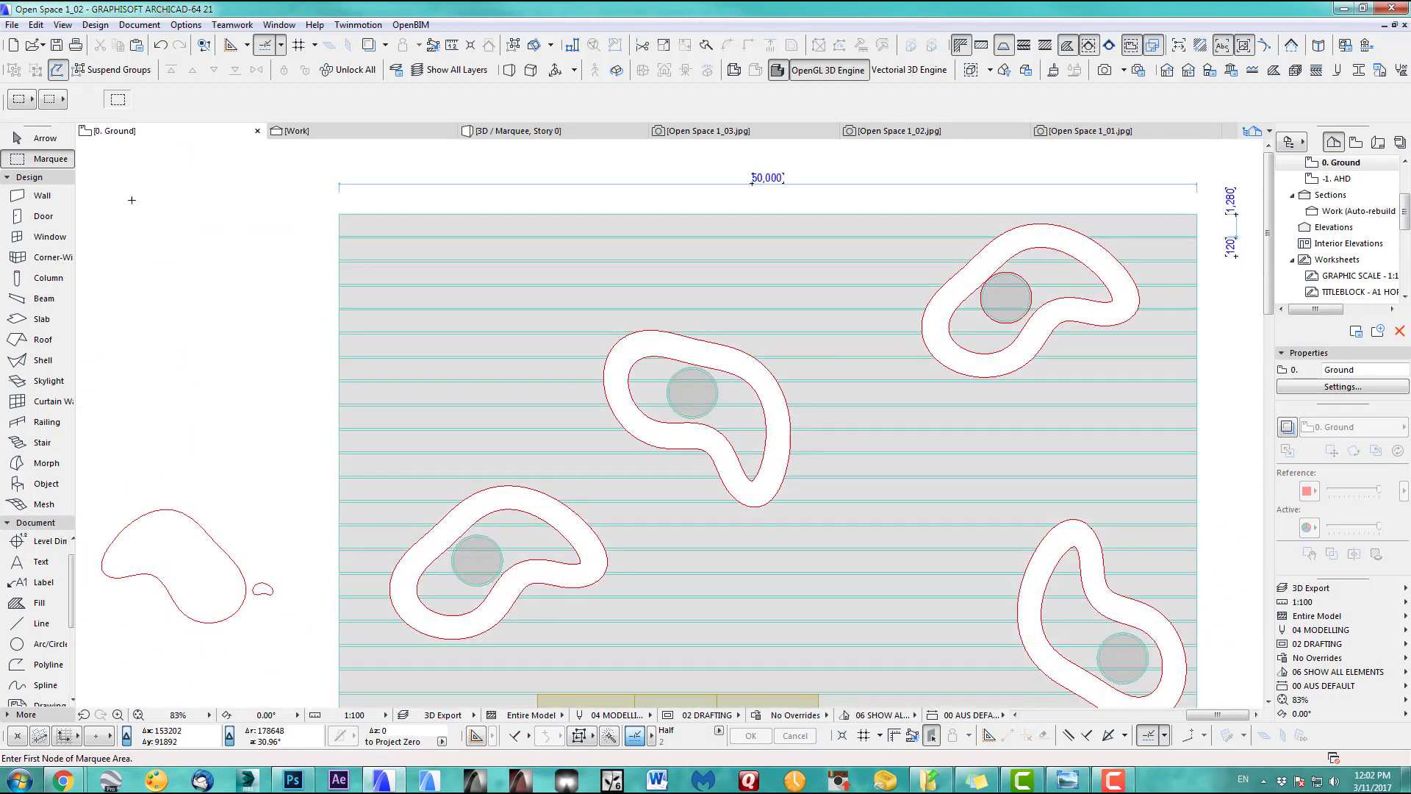
click(582, 304)
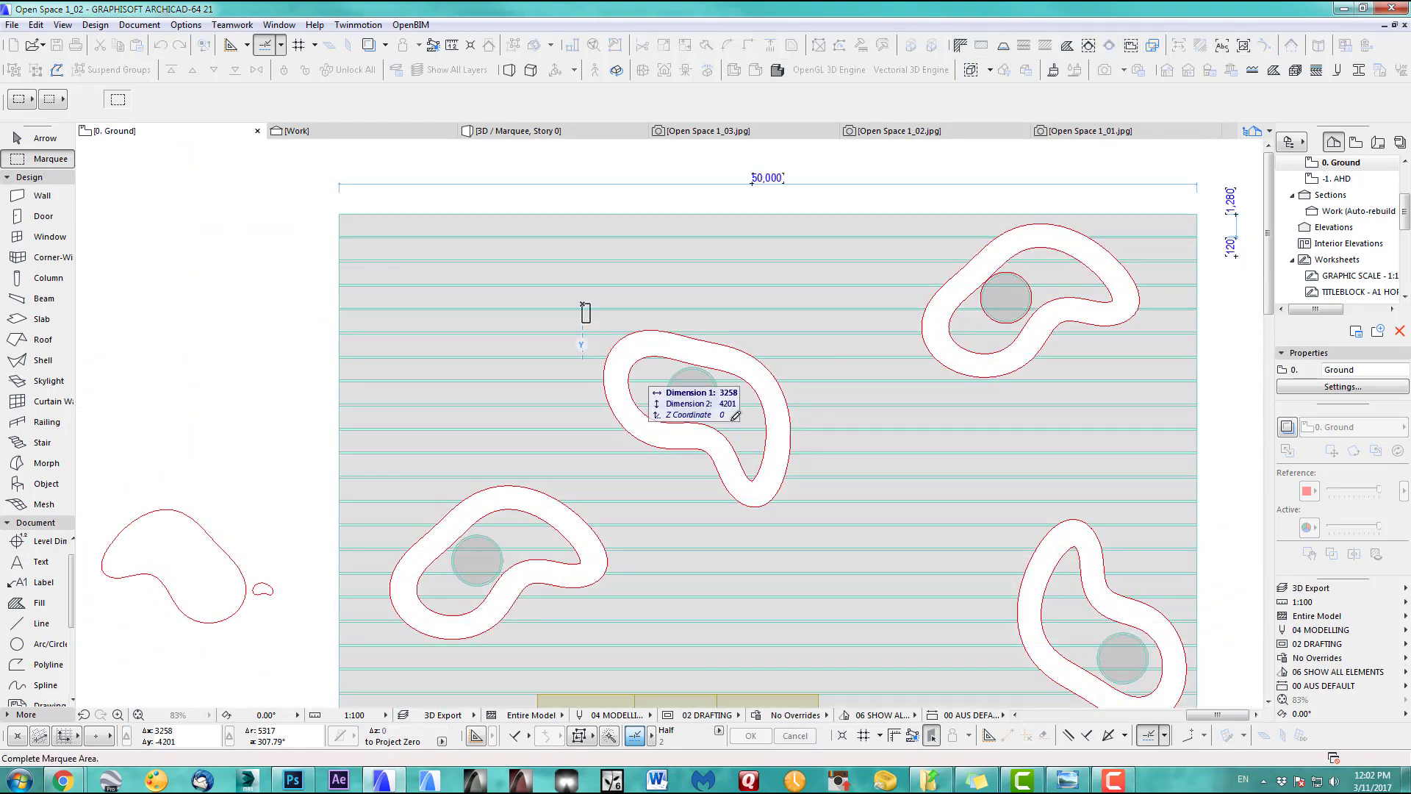
click(812, 482)
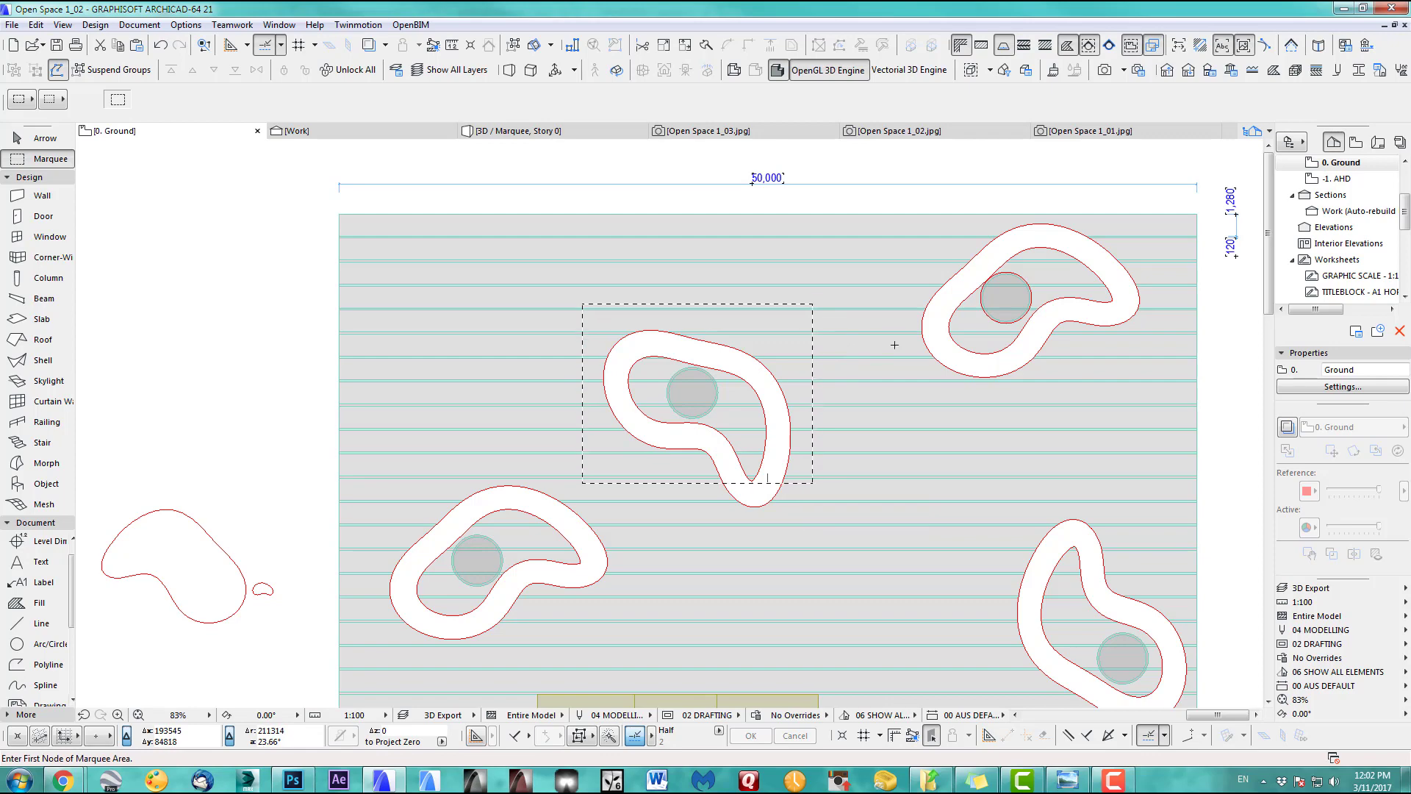
key(F5)
shift+middle_drag(751, 514, 887, 485)
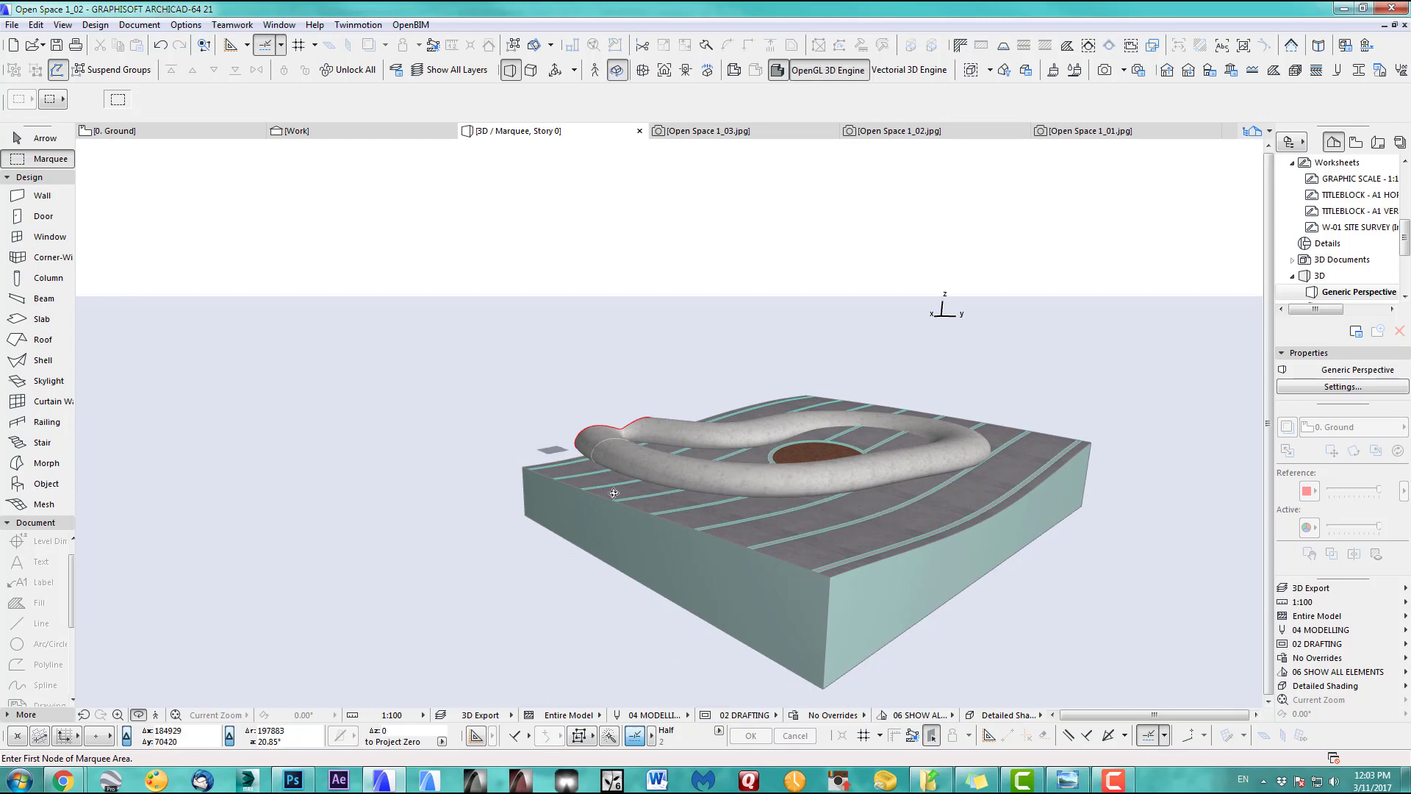
shift+middle_drag(748, 488, 719, 610)
Select the upper-middle ring object and convert it to a morph
click(33, 140)
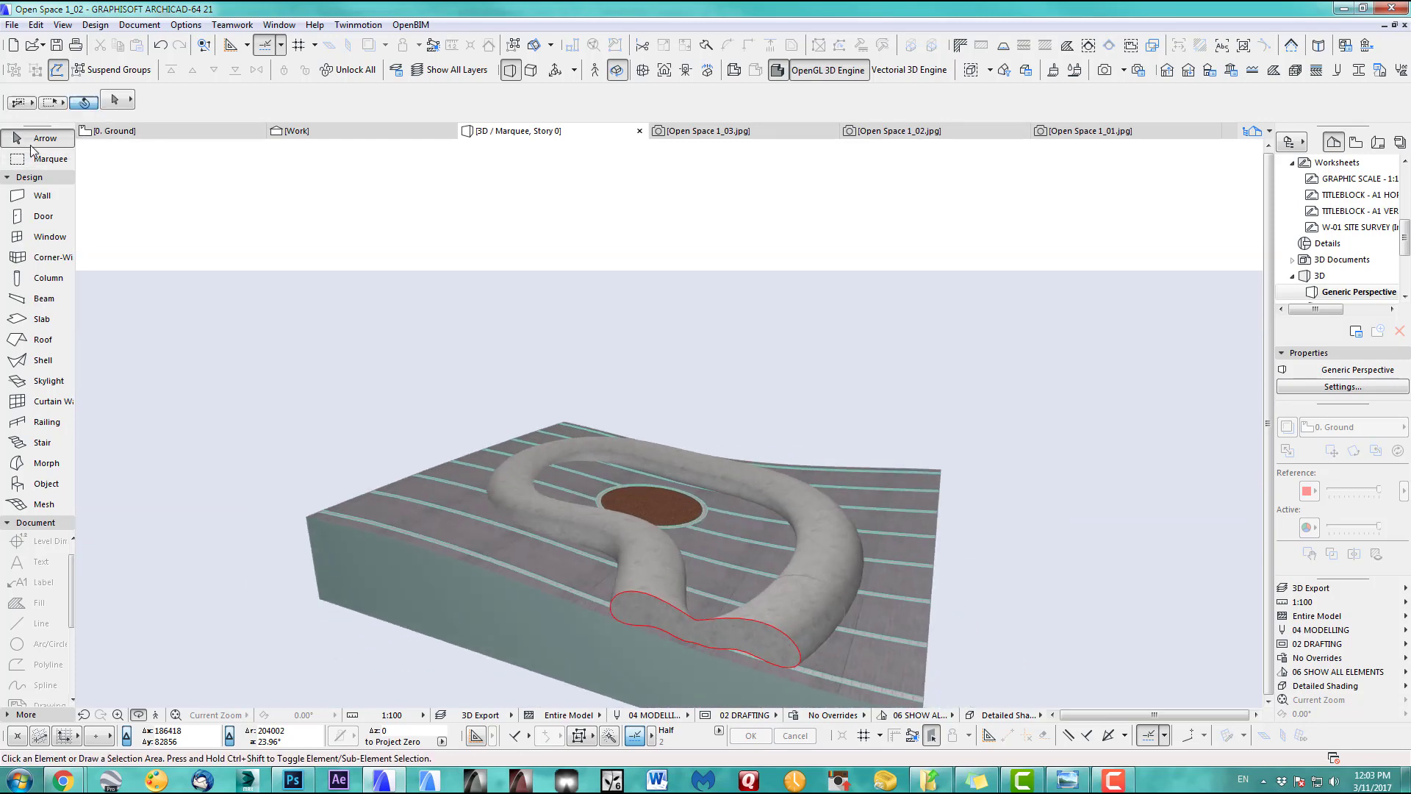
click(841, 572)
right_click(835, 566)
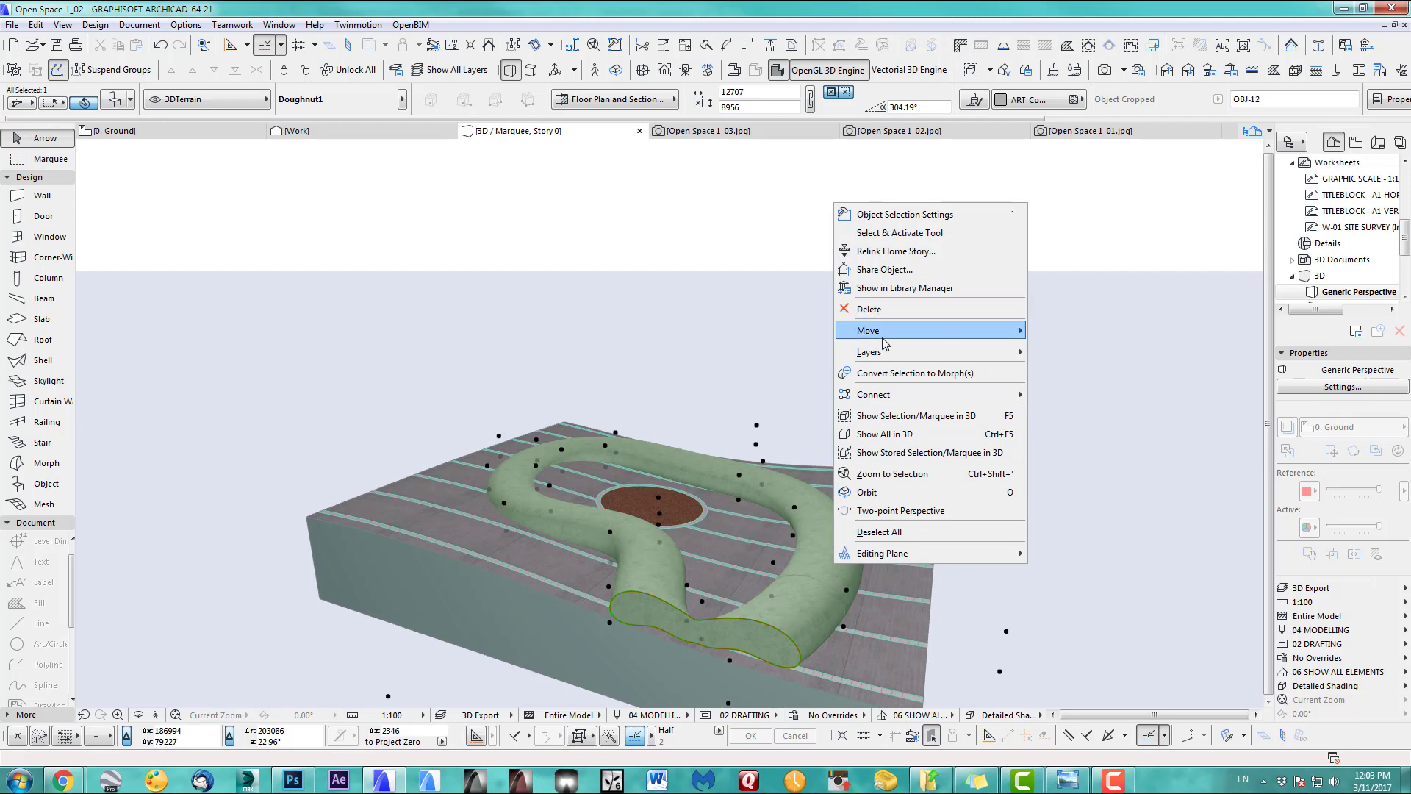
click(902, 372)
click(707, 275)
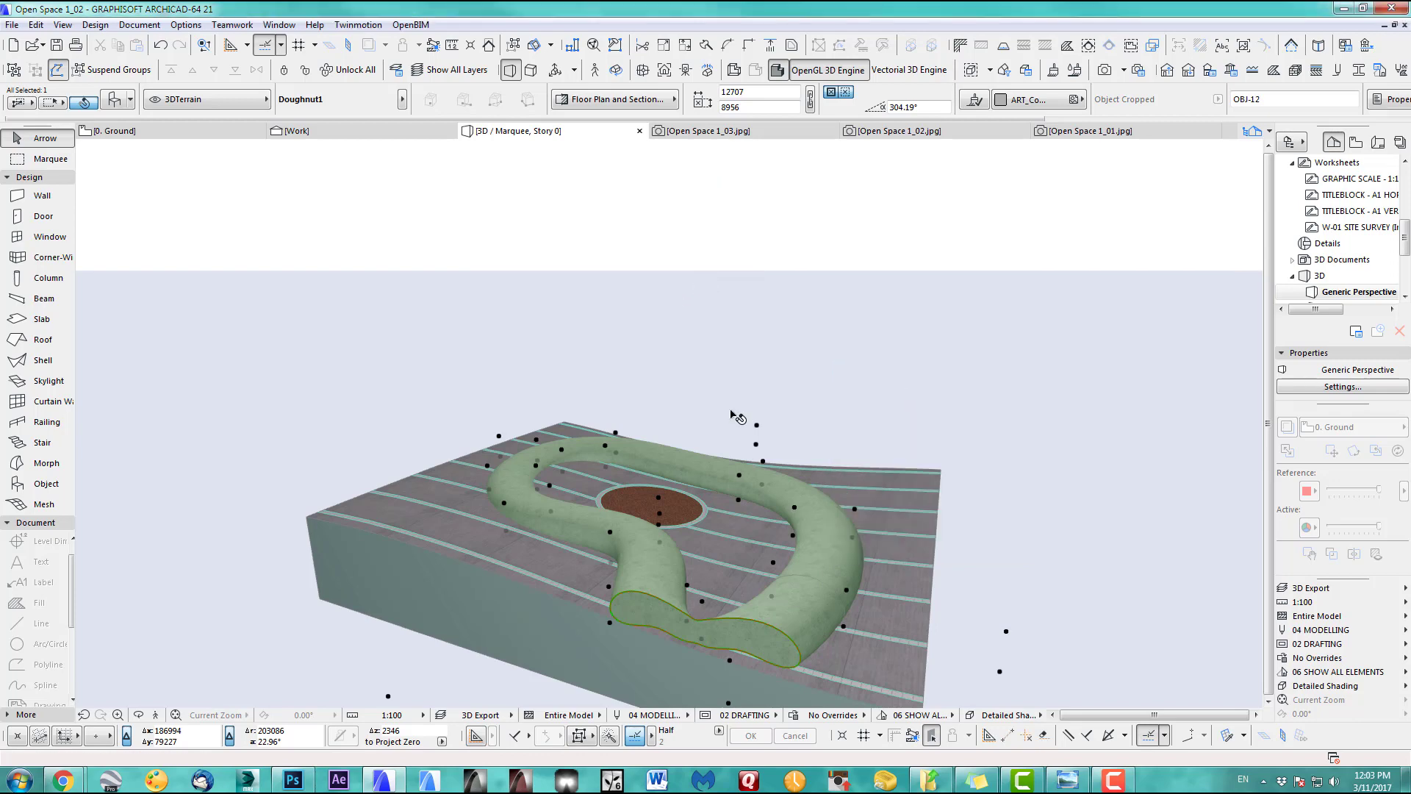
Freely rotate the upper-middle ring morph slightly in the plane of the terrain's cut front face so it follows the paving slope
middle_drag(826, 592, 872, 424)
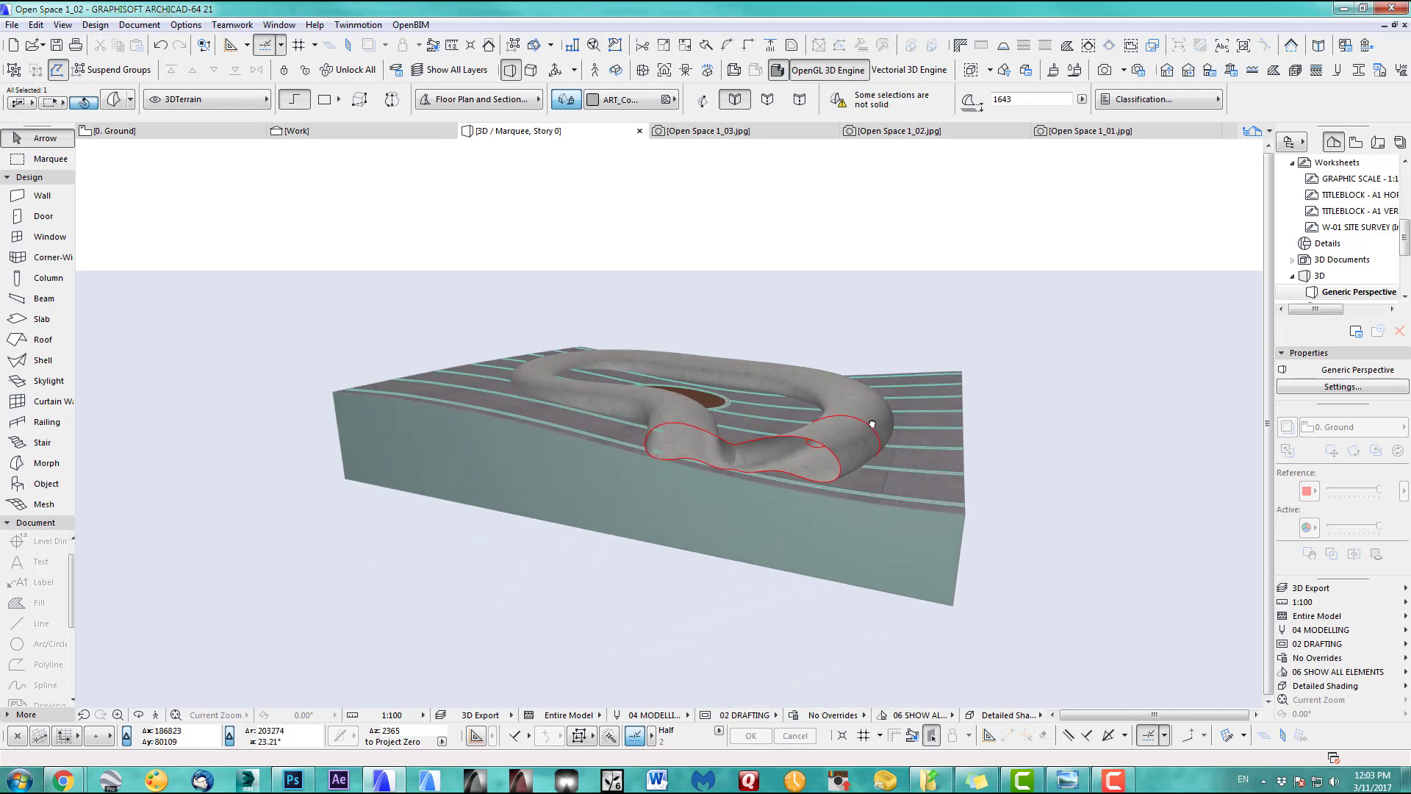
click(47, 471)
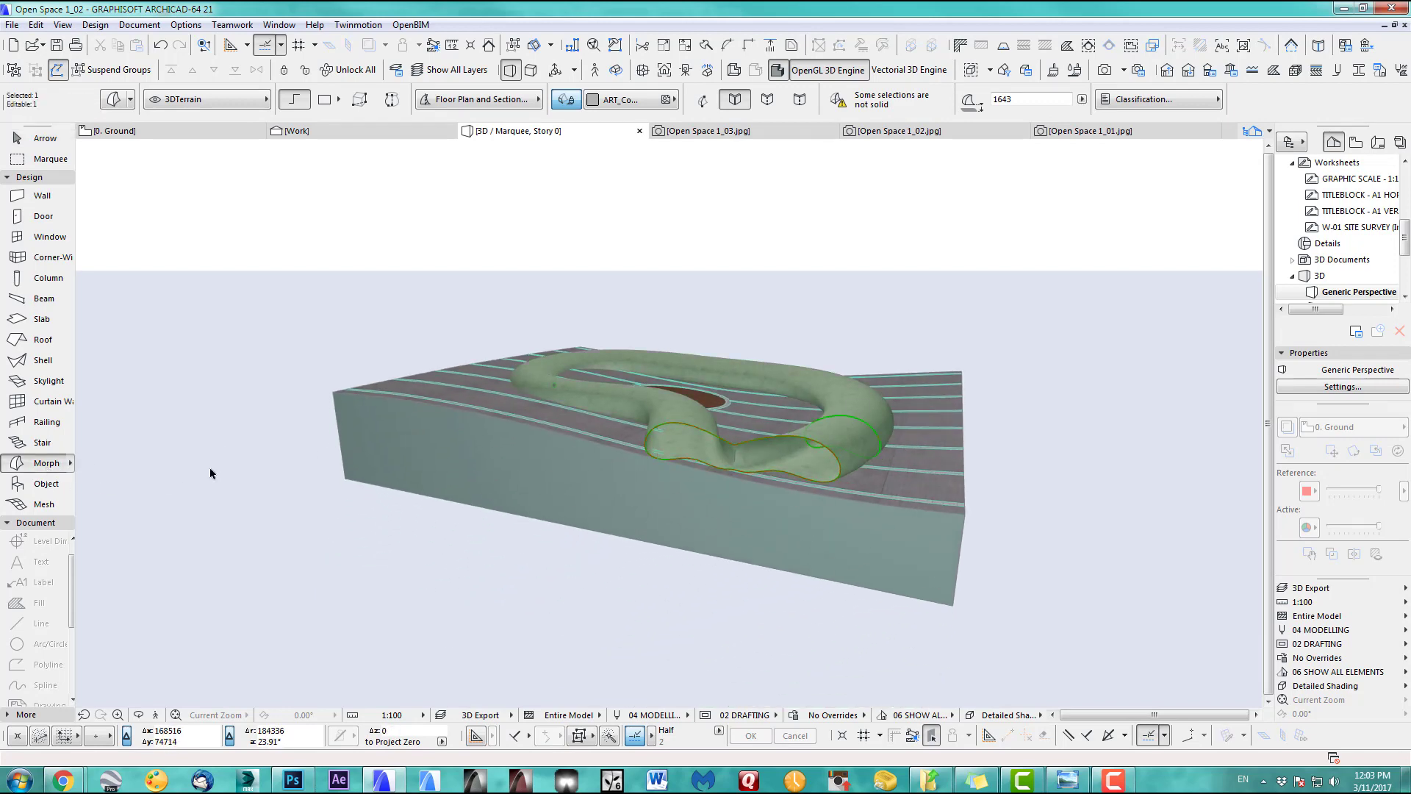
click(860, 436)
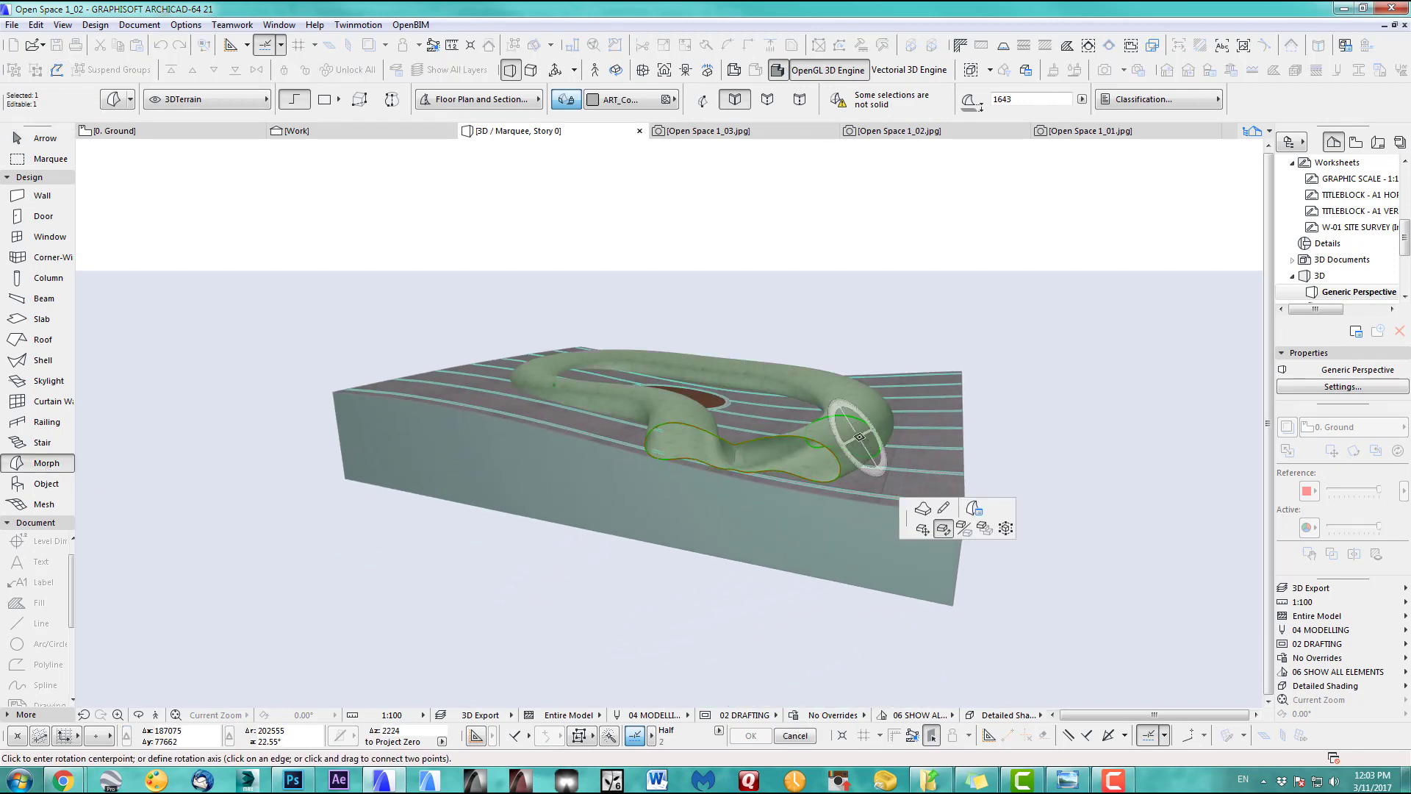
click(944, 531)
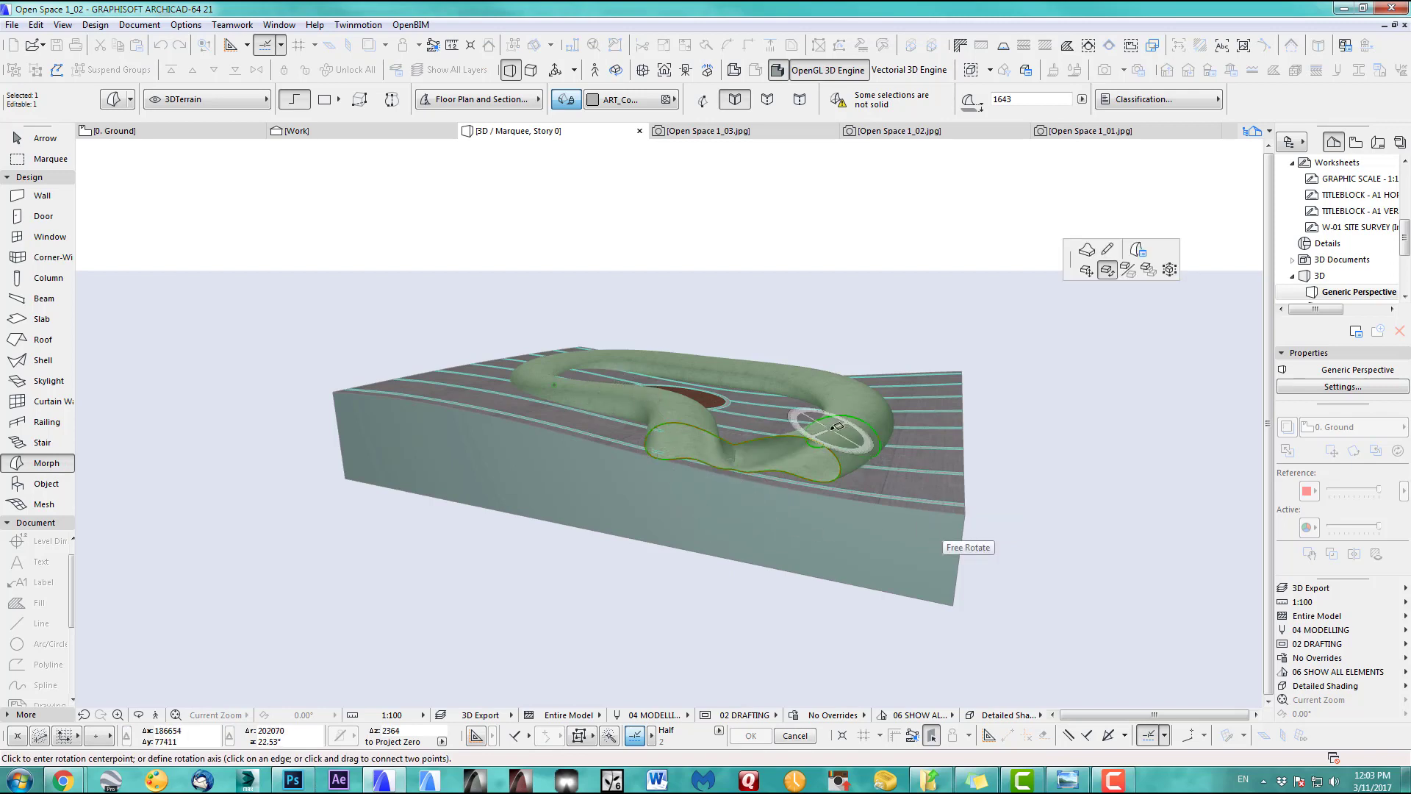
scroll(831, 430, up, 3)
middle_drag(564, 401, 726, 440)
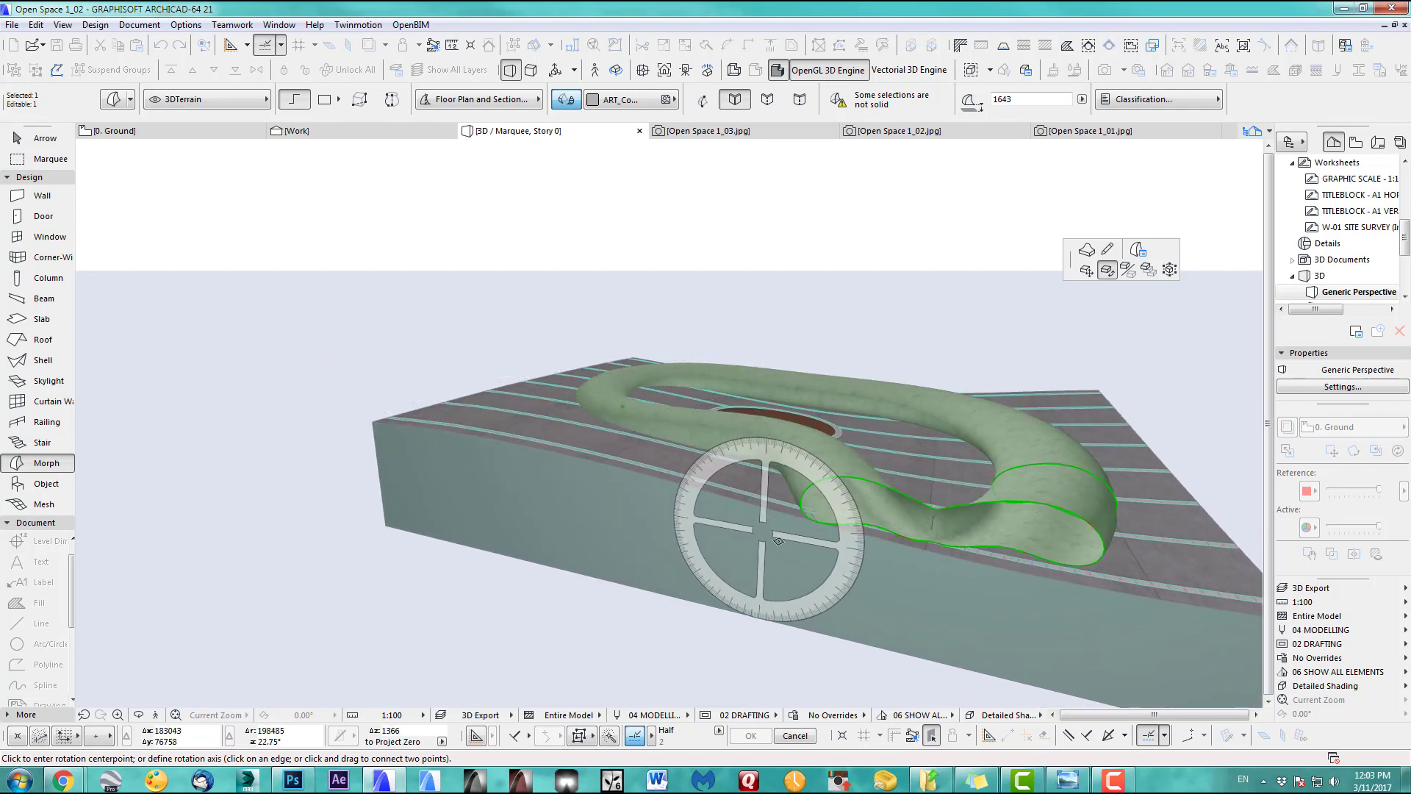
middle_drag(786, 544, 692, 432)
click(606, 466)
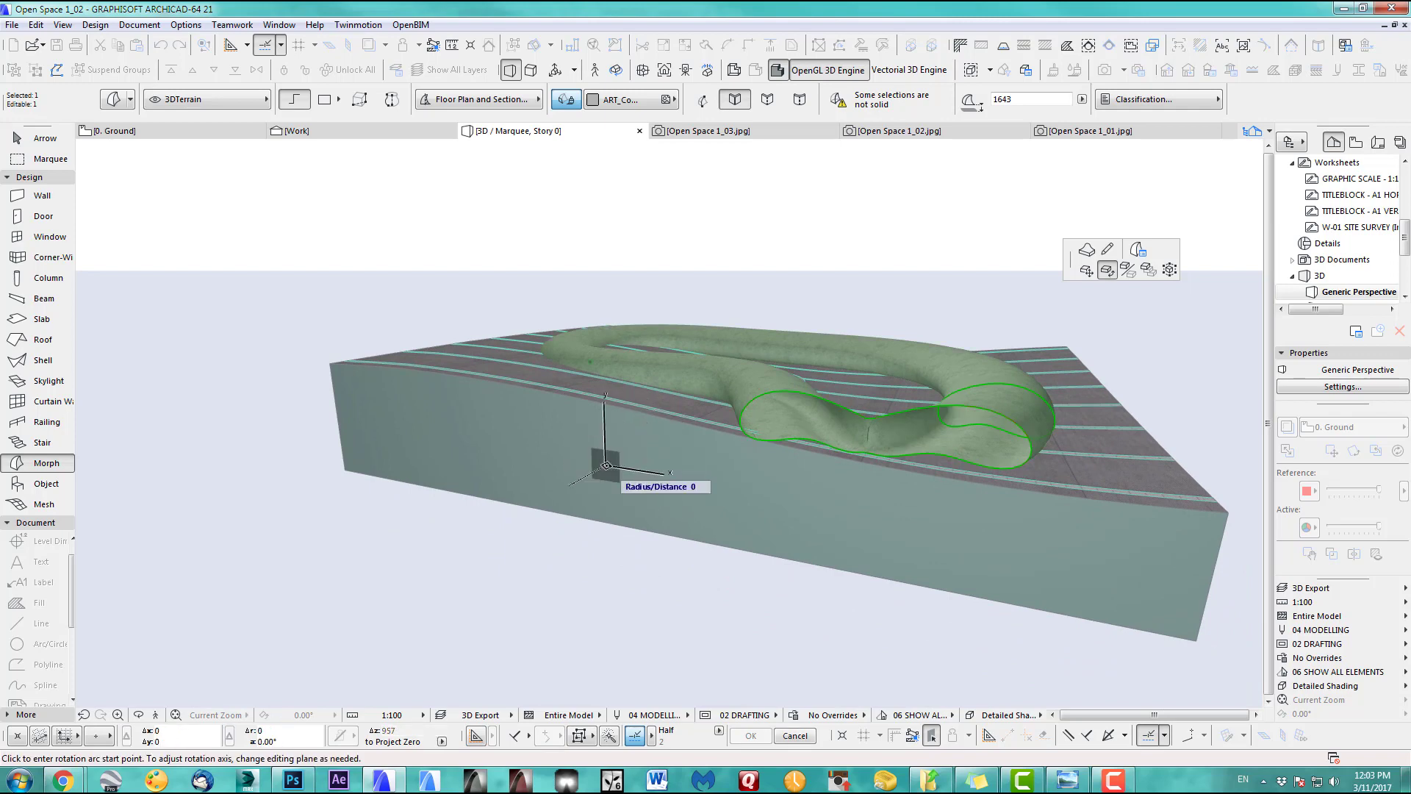
click(1063, 535)
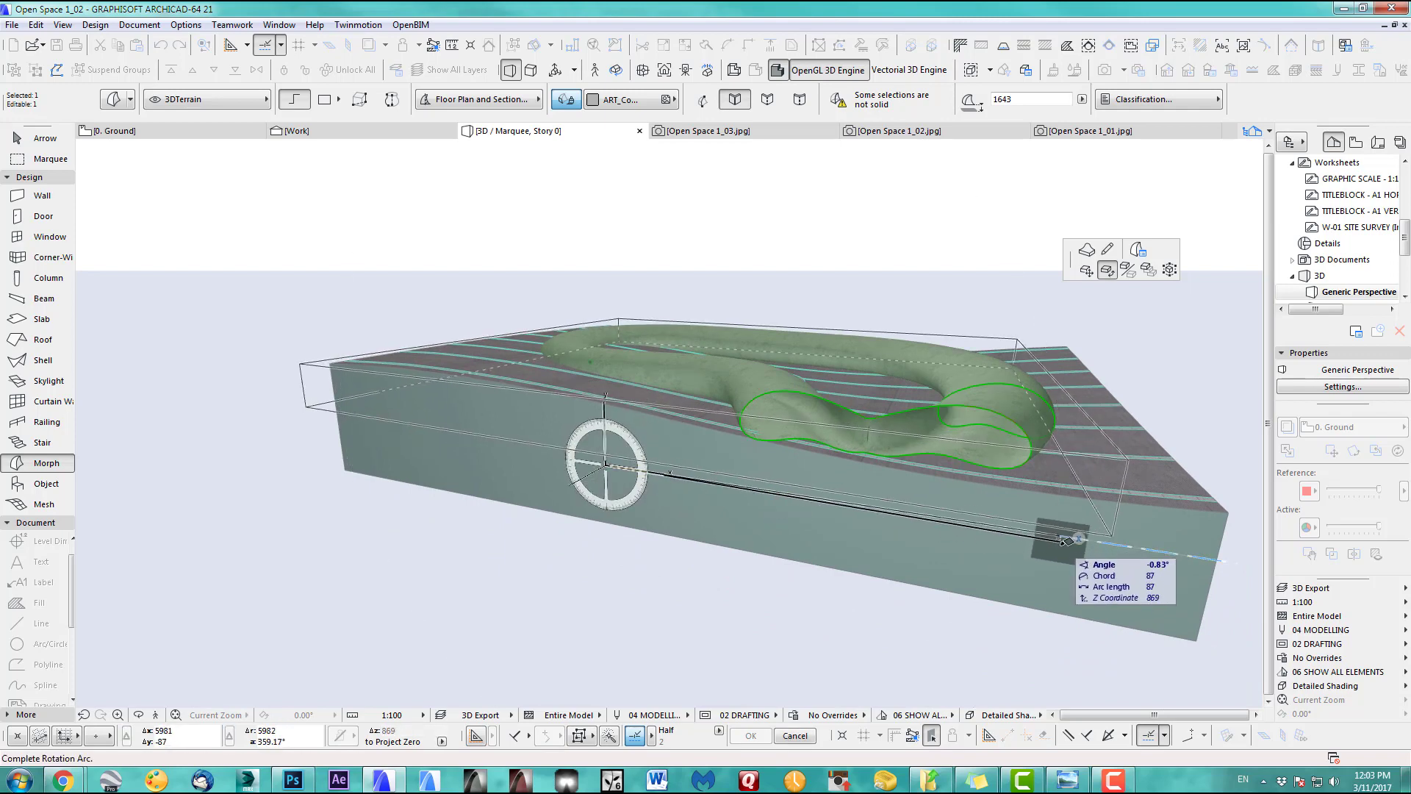
click(1060, 547)
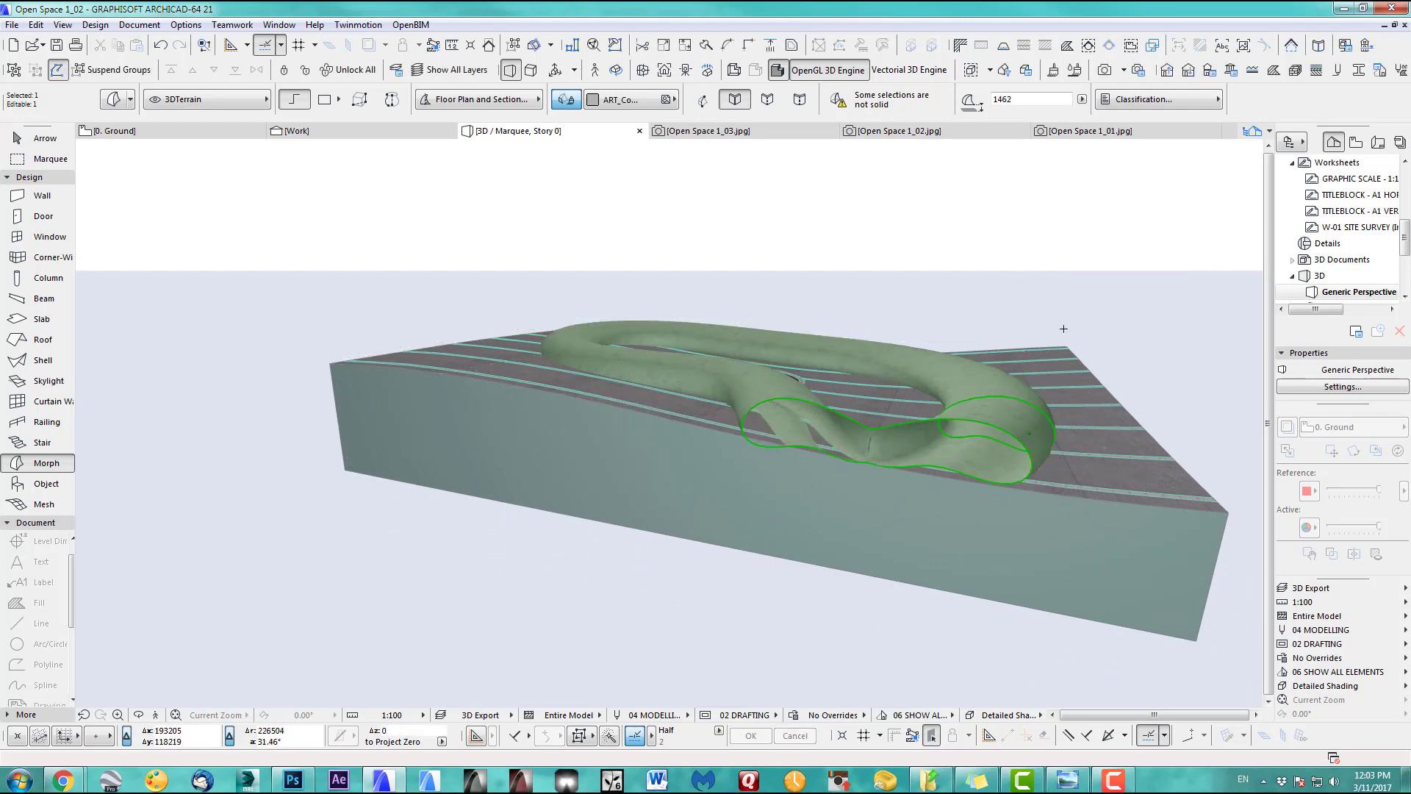
Tilt the upper-middle ring morph slightly again, rotating it in the plane of the terrain's opposite cut face
shift+middle_drag(1018, 355, 775, 511)
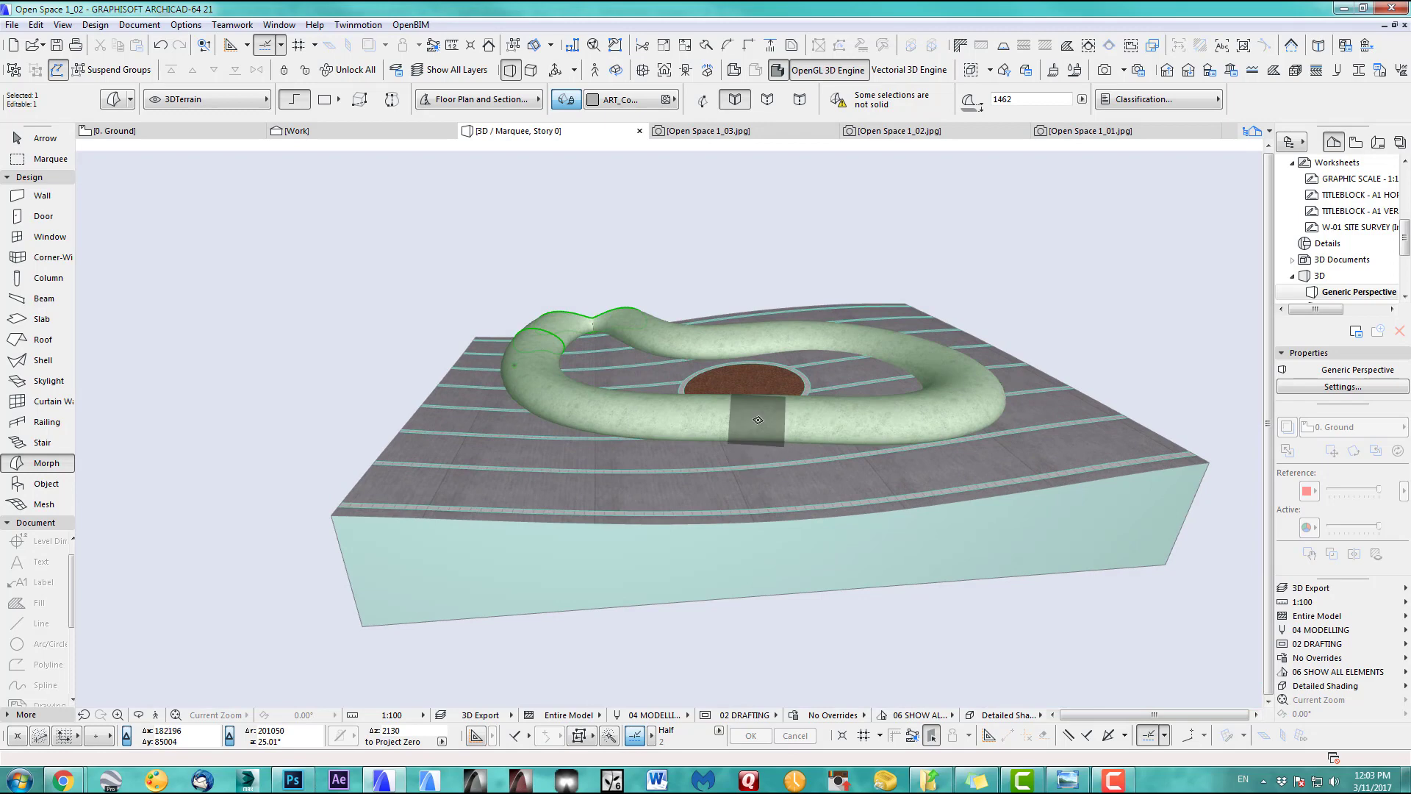
key(ctrl+e)
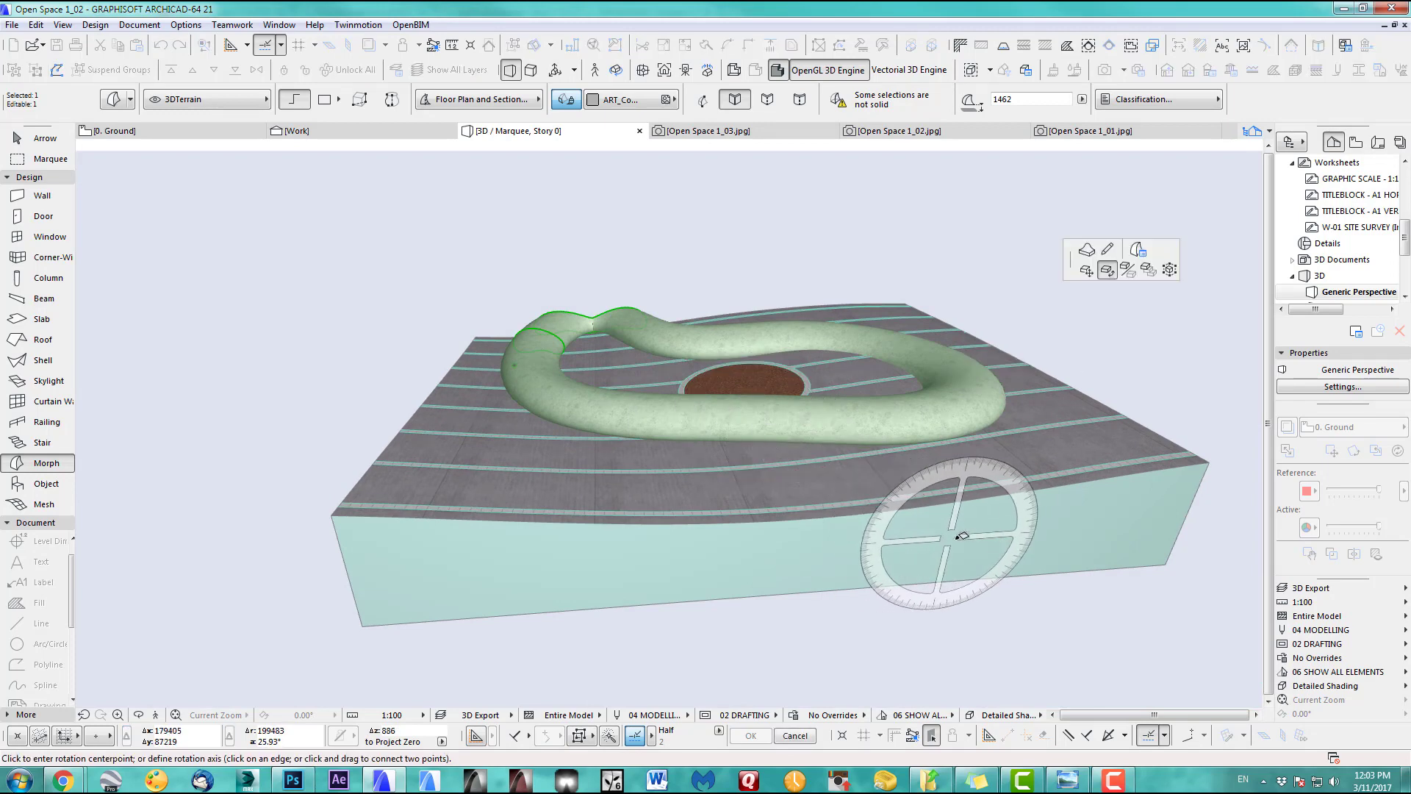
click(959, 537)
click(507, 560)
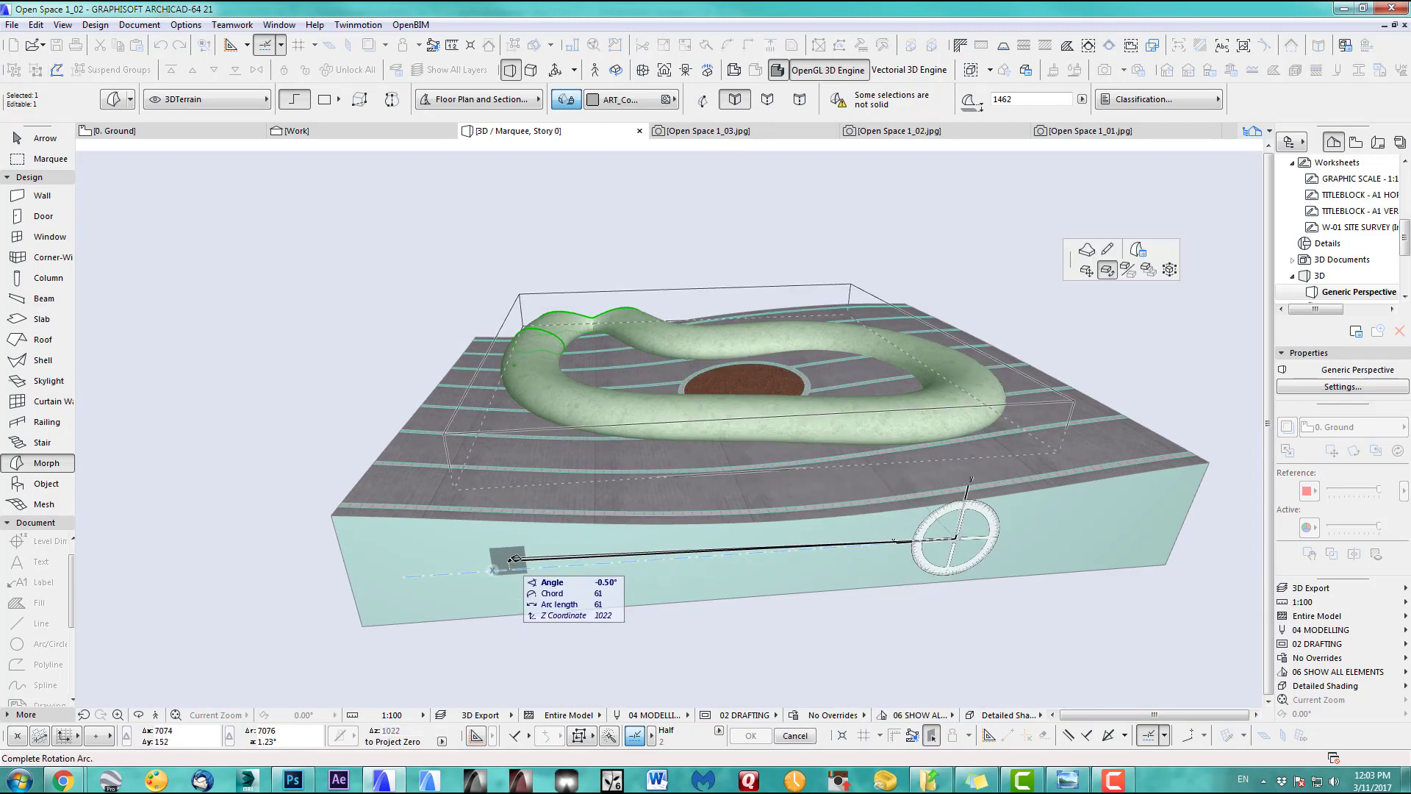
click(508, 568)
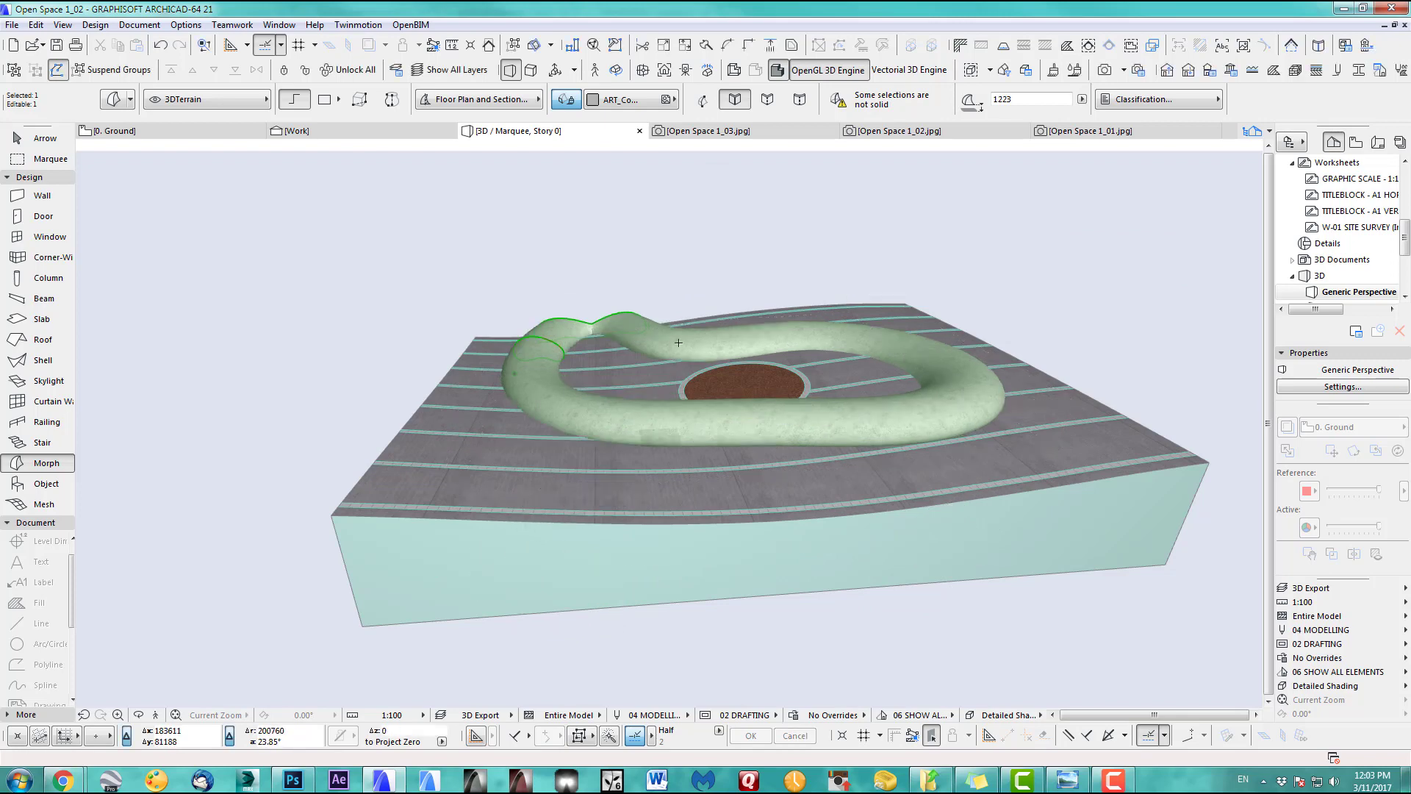
Remove the marquee in plan, show the whole model in 3D, and check how the ring seats sit on the paving
key(F2)
scroll(787, 366, down, 3)
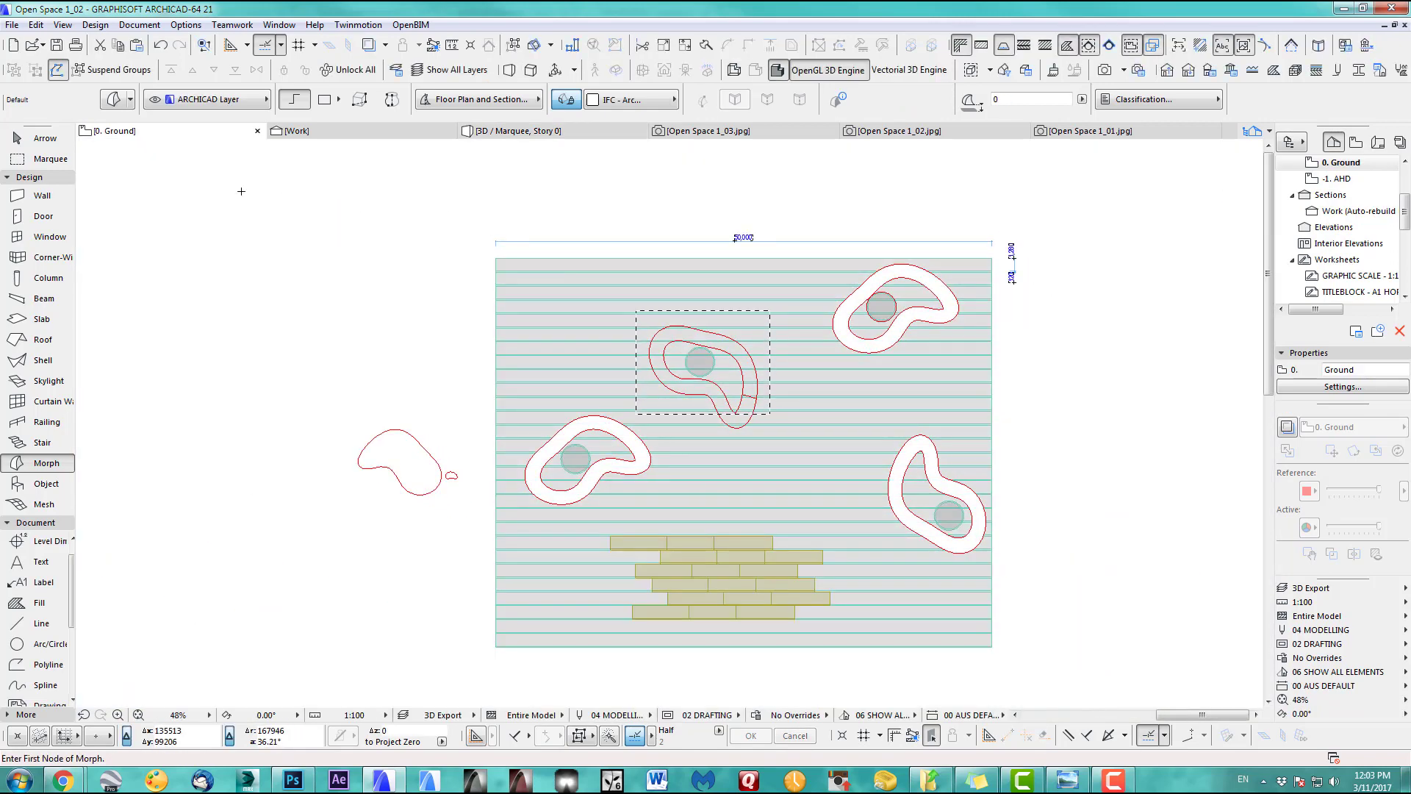
click(39, 159)
key(Escape)
key(F3)
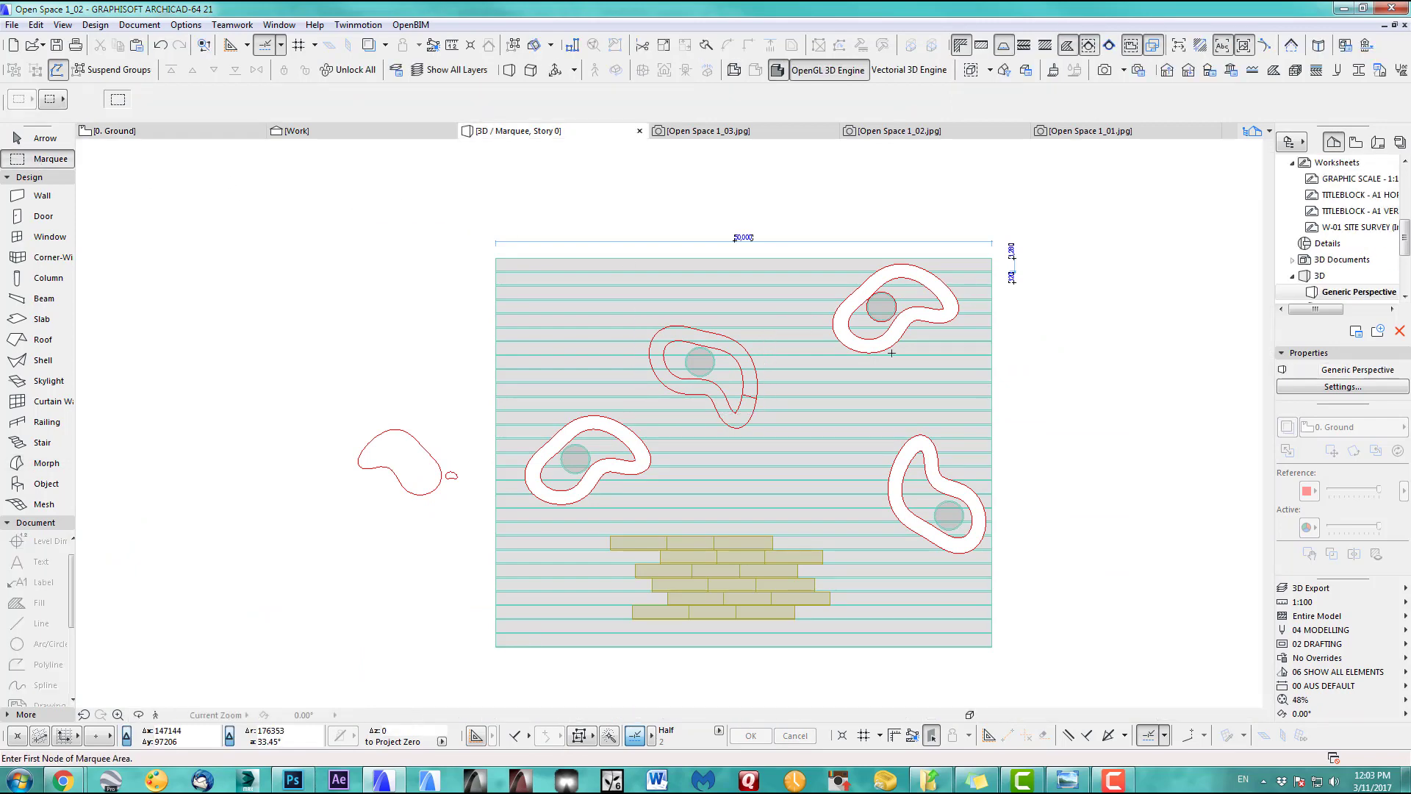
scroll(757, 426, down, 6)
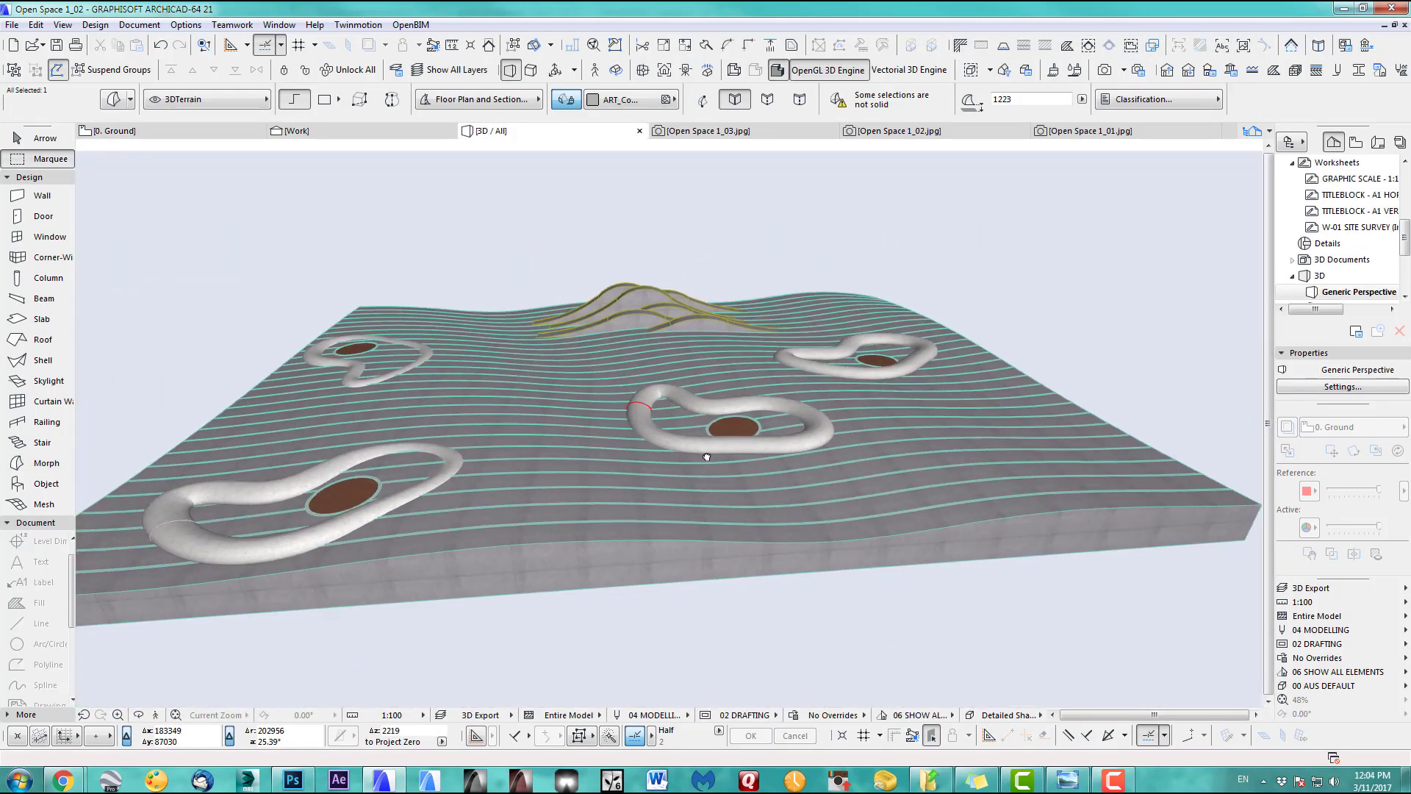
middle_drag(706, 456, 544, 415)
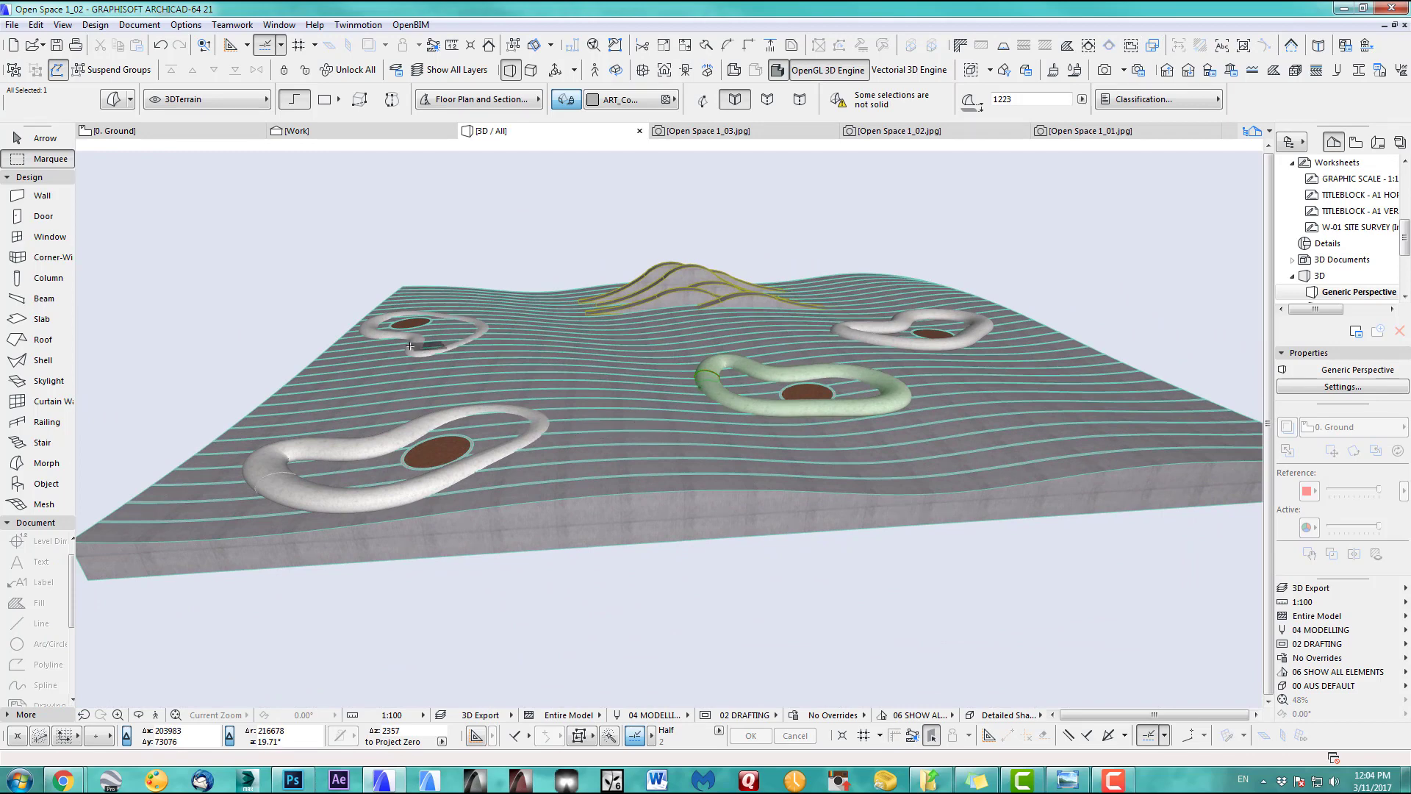
middle_drag(449, 361, 495, 376)
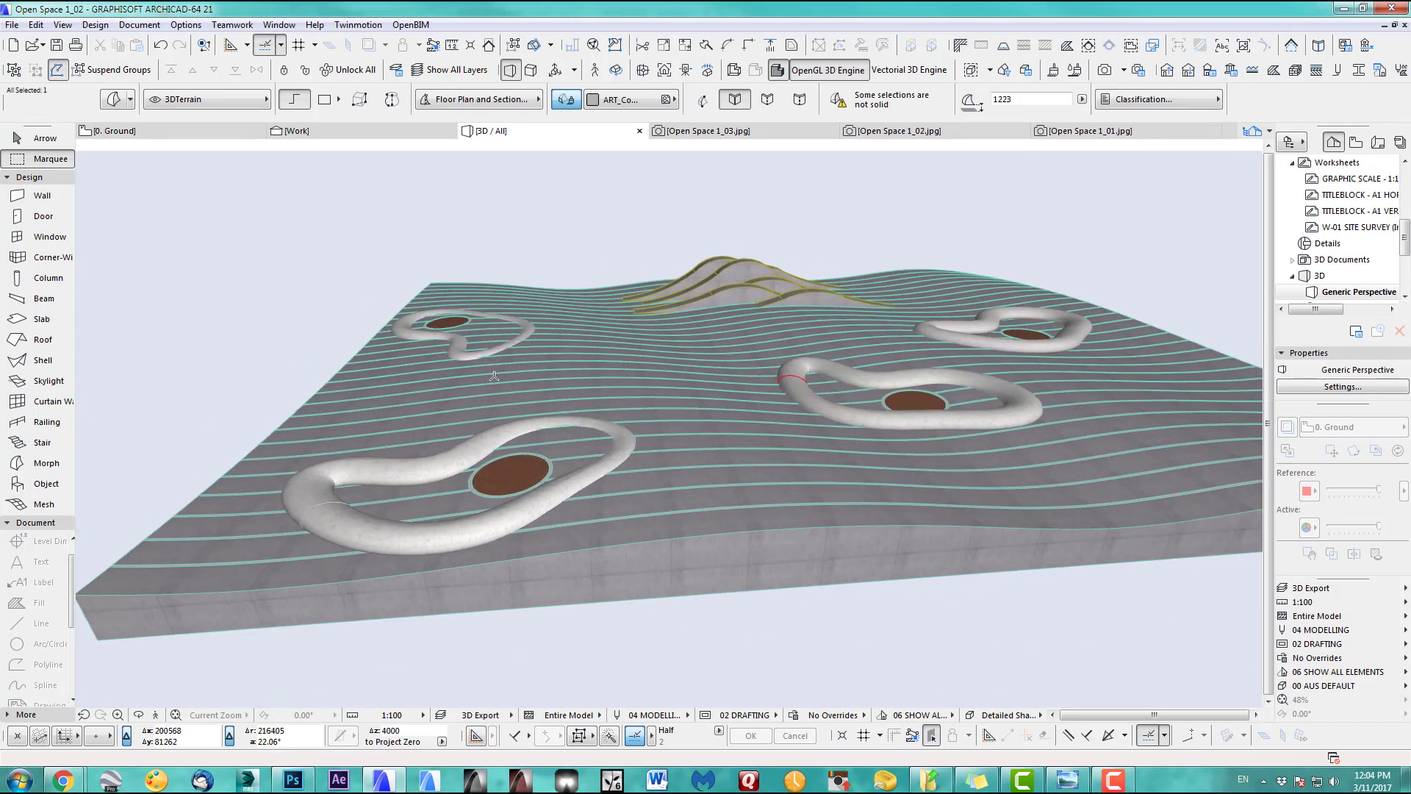
key(F2)
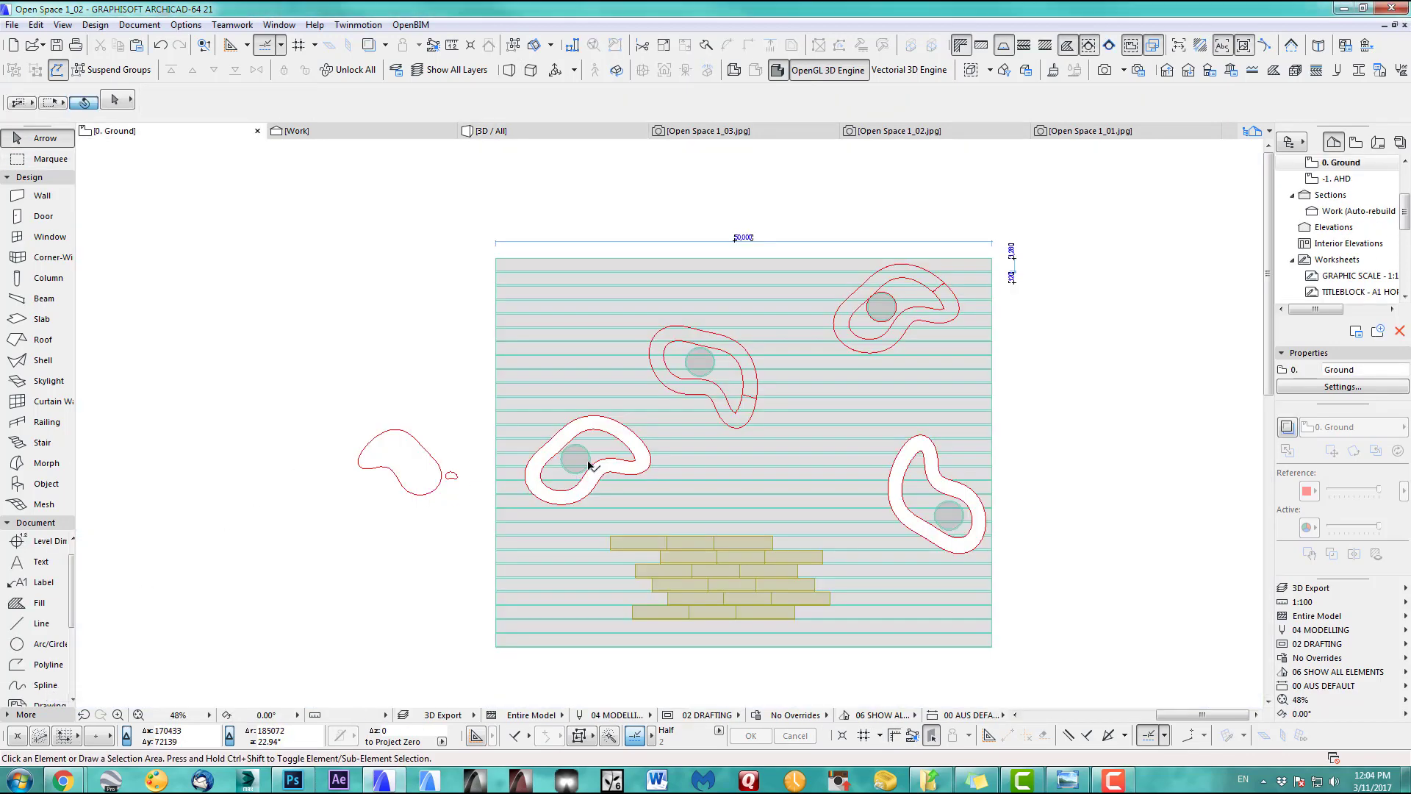
key(F3)
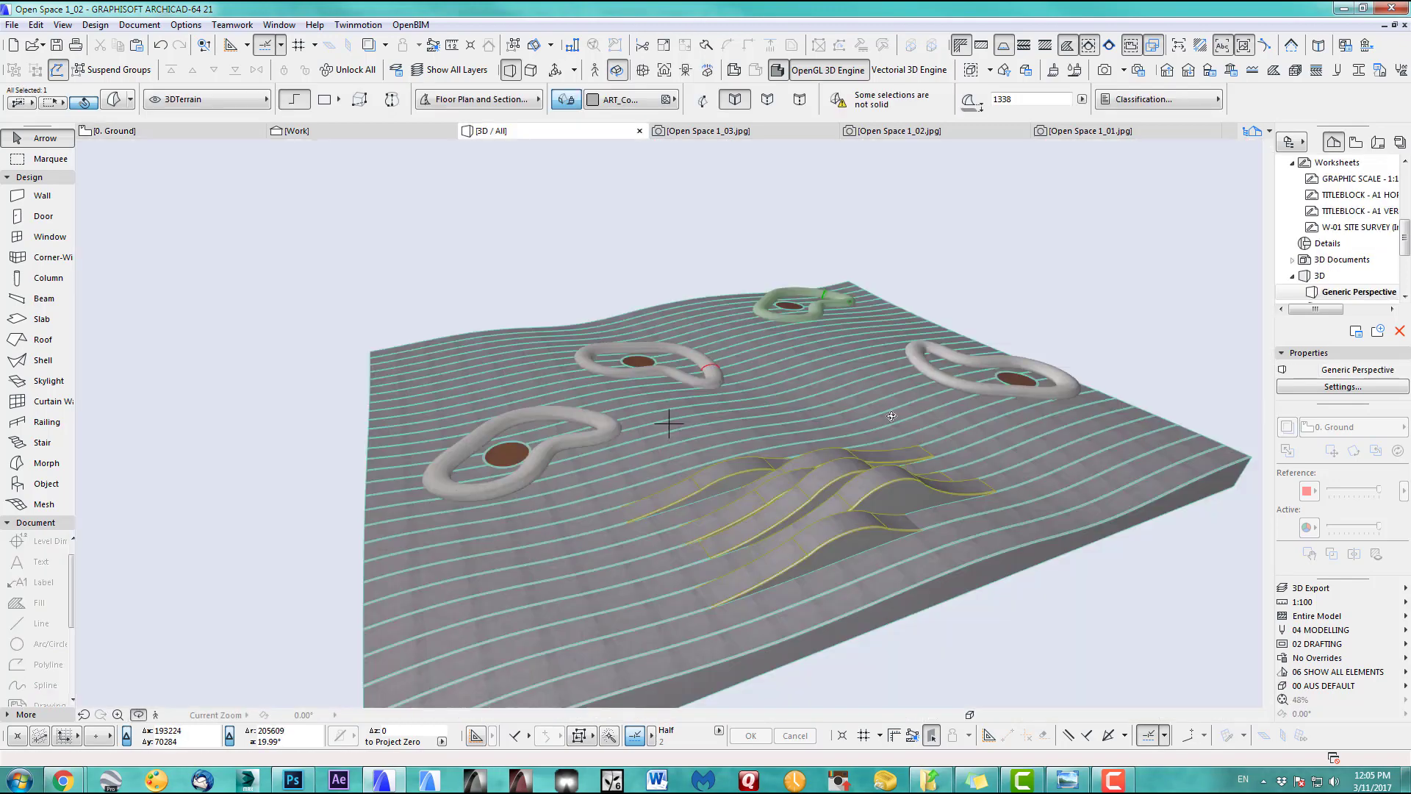
shift+middle_drag(892, 416, 689, 466)
Place a Tree Model Detailed 21 object at the centre of each of the four round mulch planters in plan
key(F2)
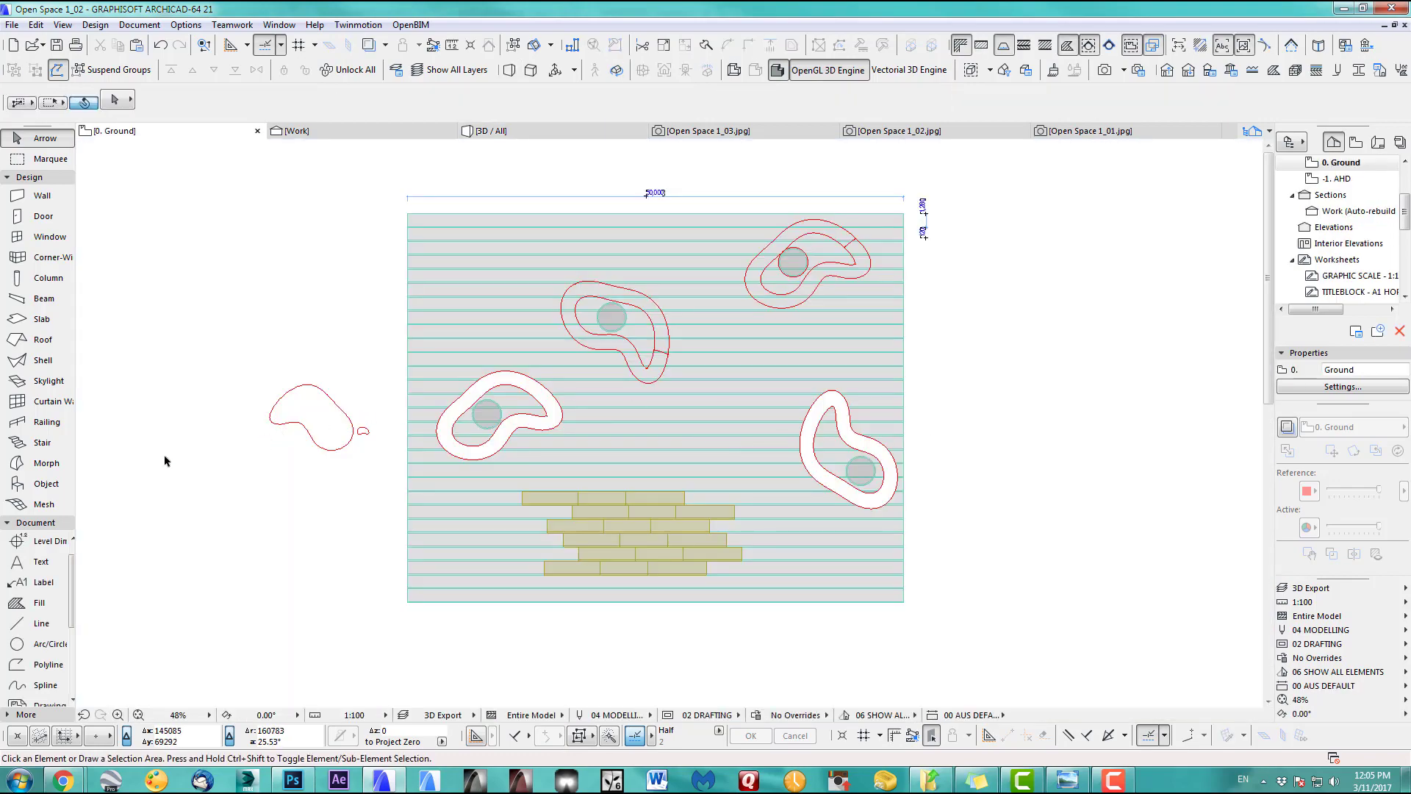
double_click(46, 483)
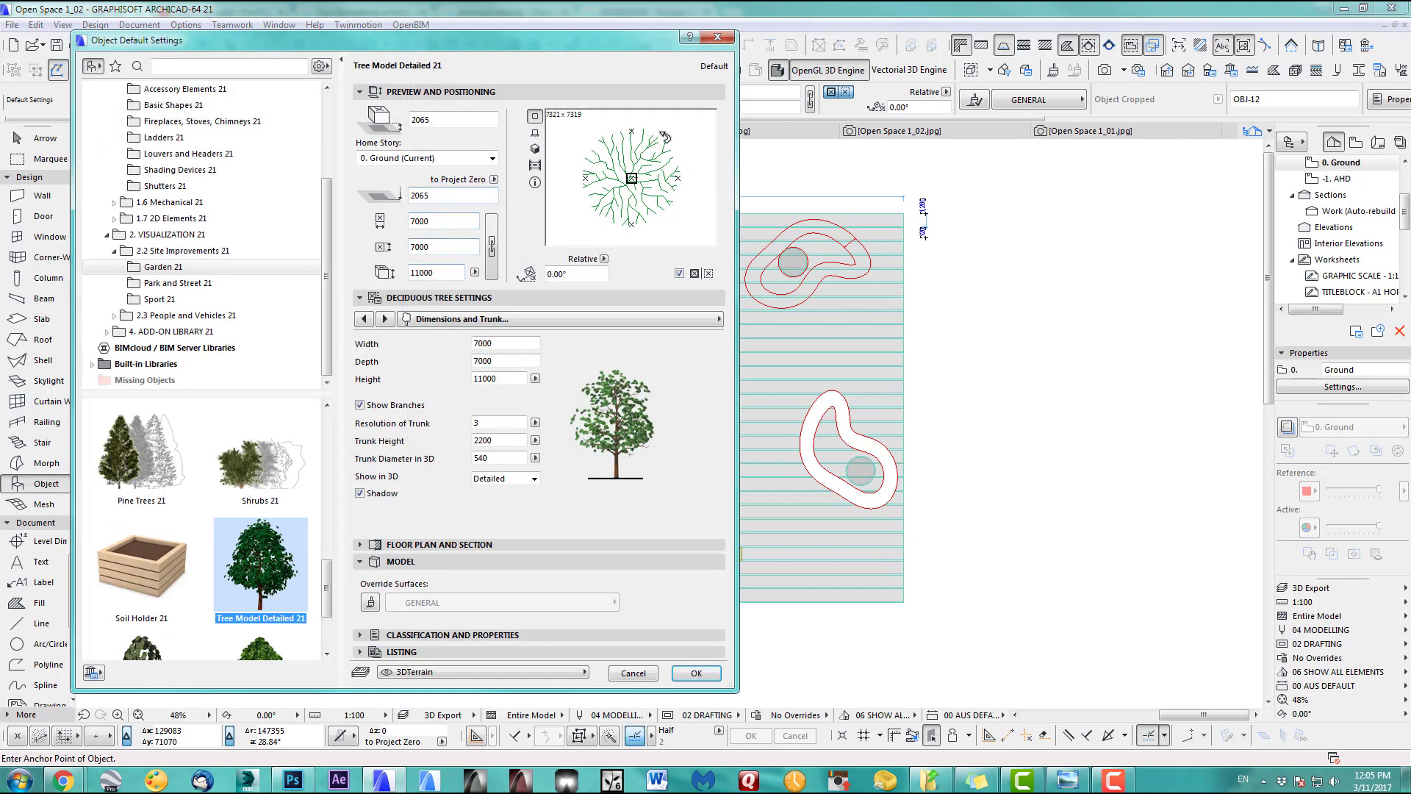
click(696, 674)
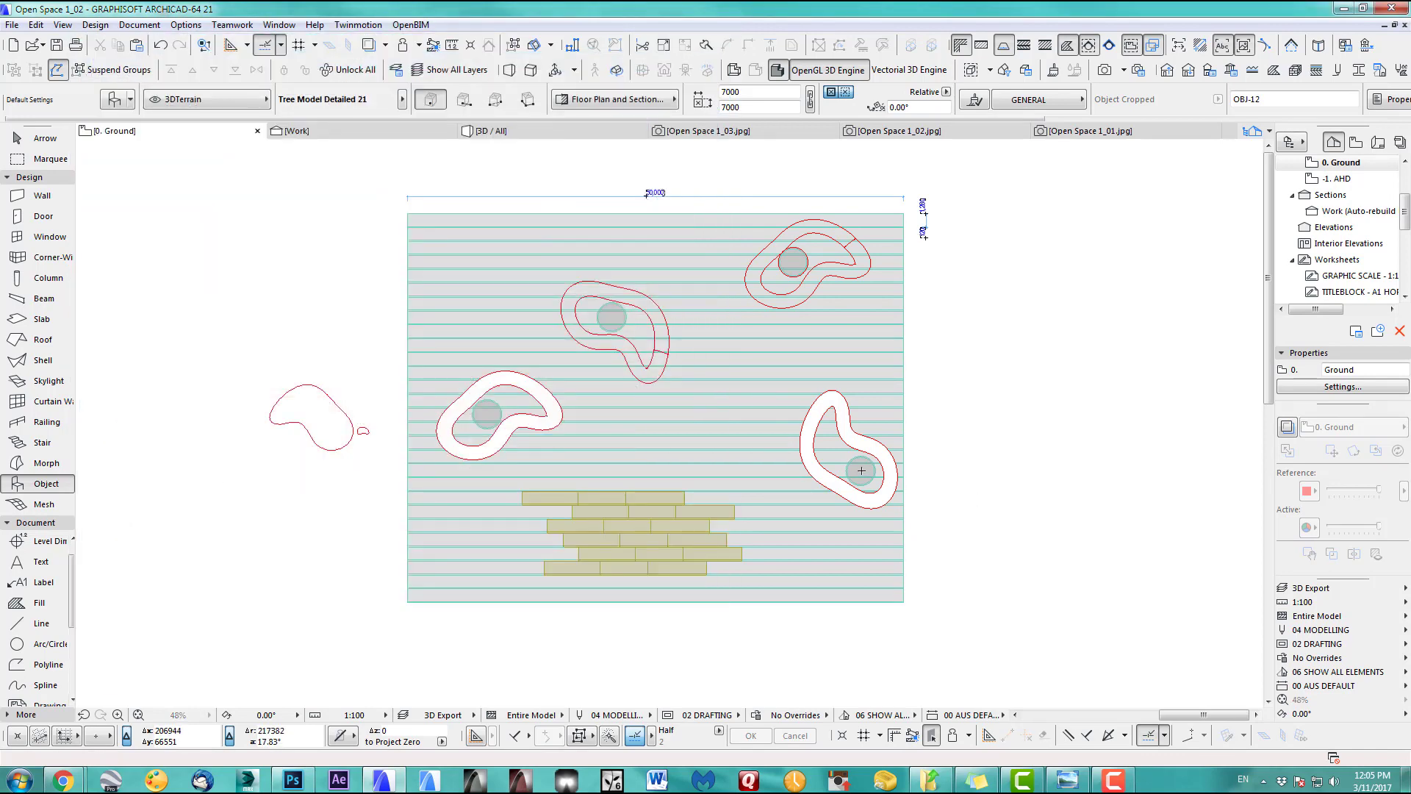
click(861, 470)
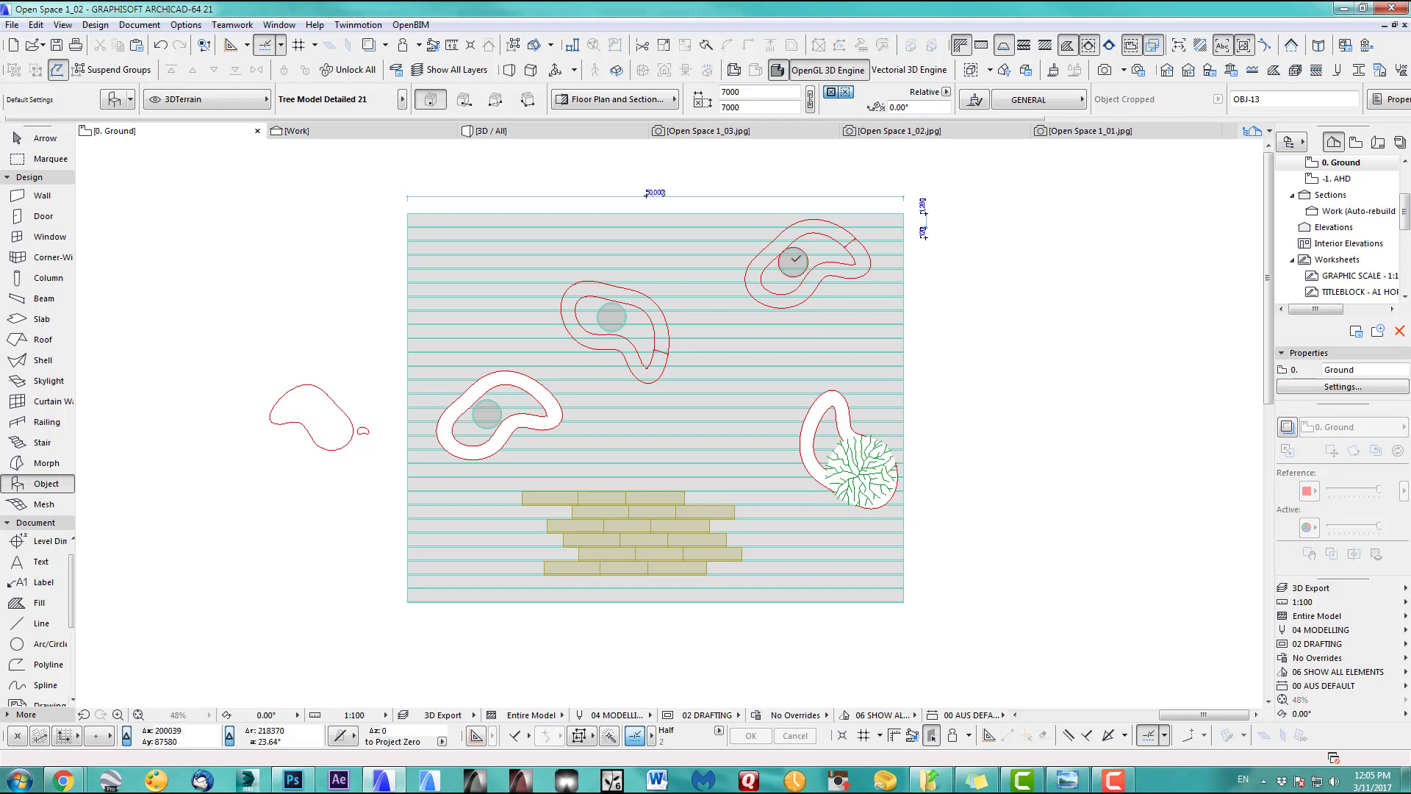
click(793, 260)
click(611, 316)
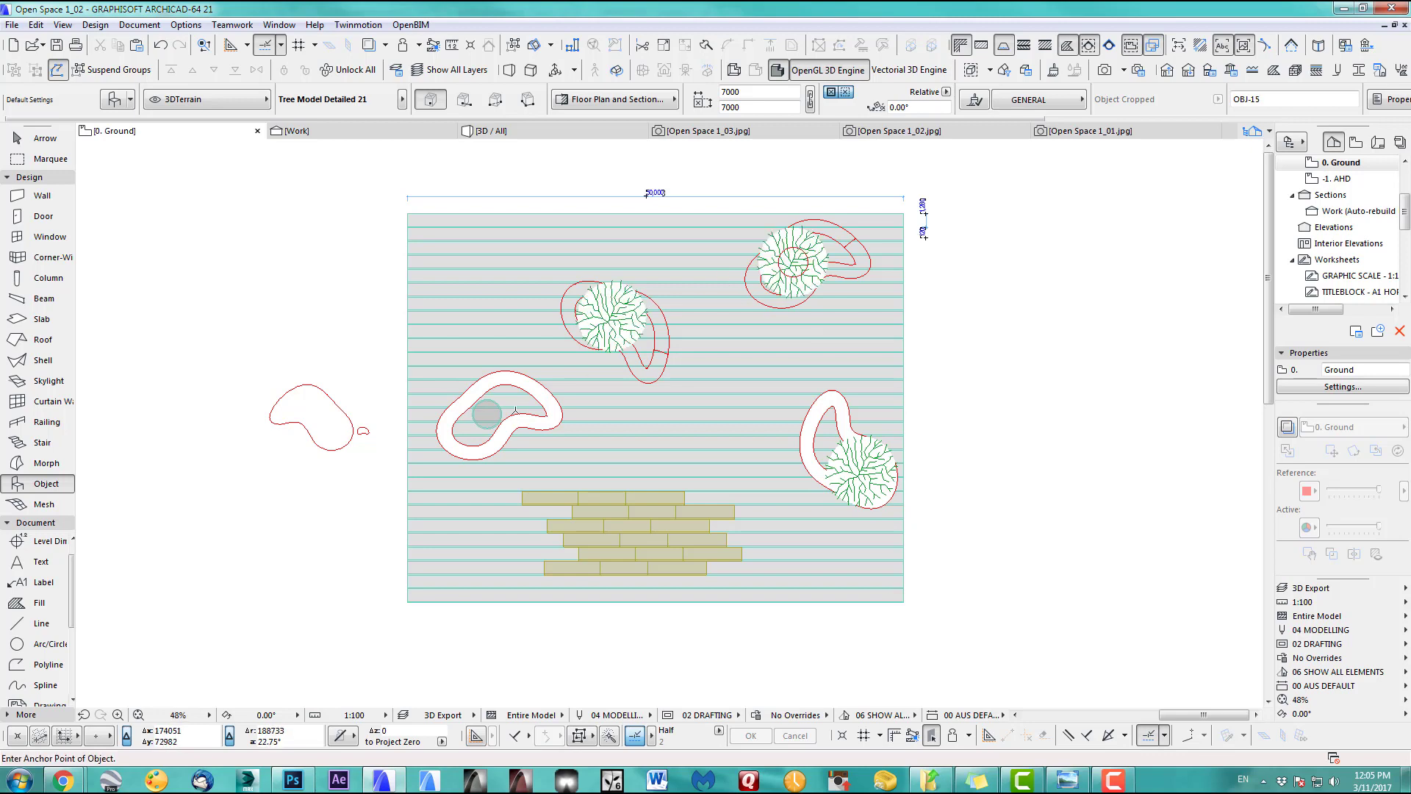
click(487, 415)
Frame a low 3D perspective across the raised wave forms, ring seats and trees, and render it
key(F3)
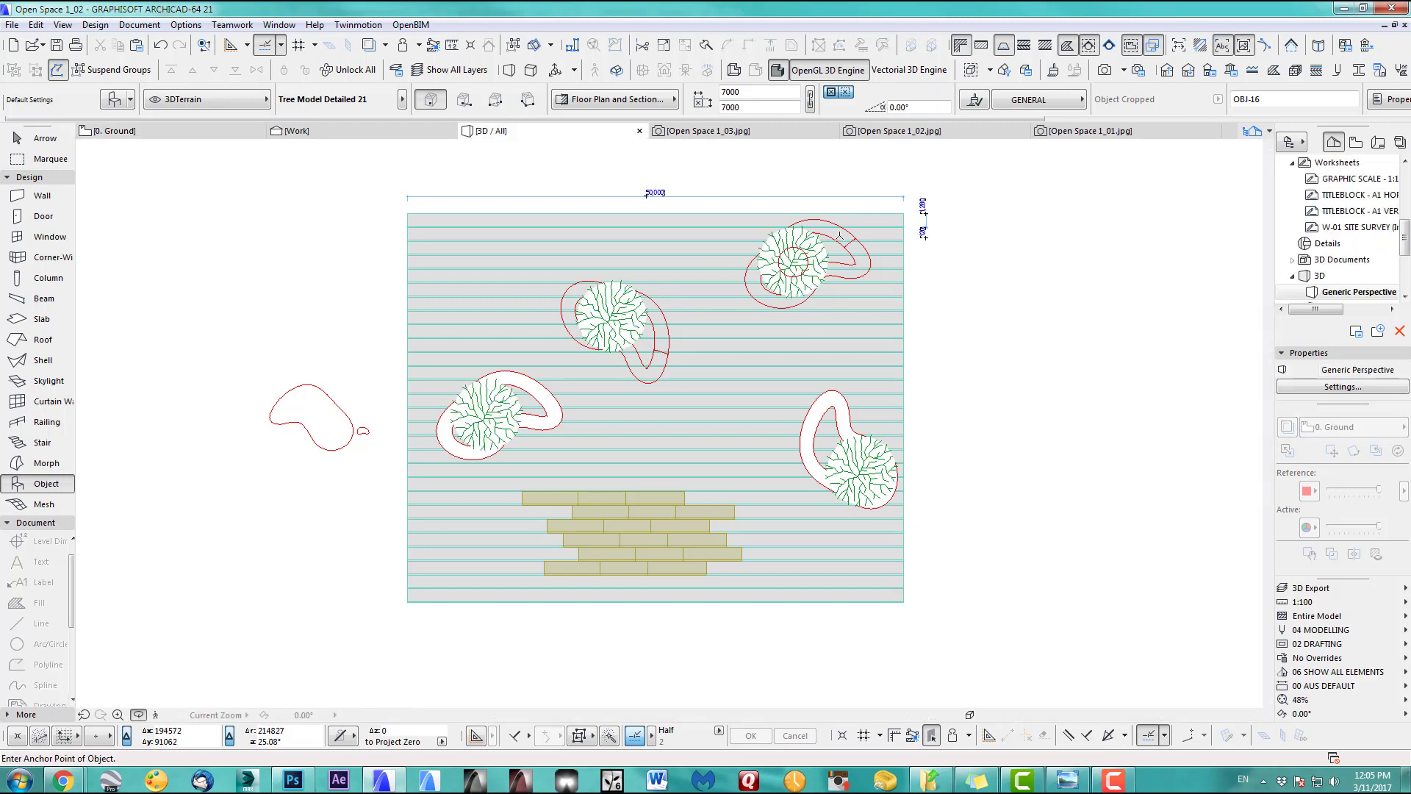
shift+middle_drag(588, 474, 793, 408)
scroll(735, 426, up, 3)
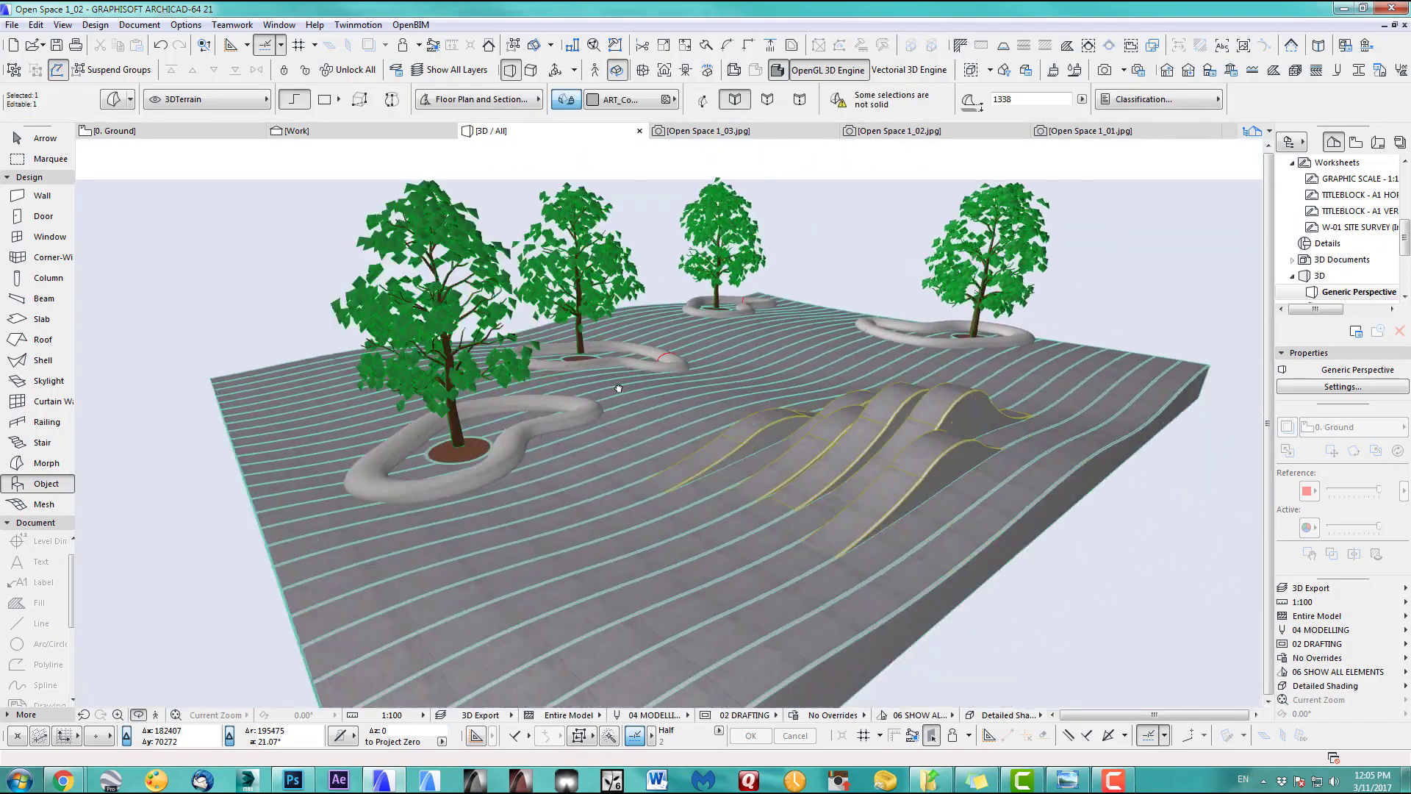
scroll(610, 475, up, 3)
shift+middle_drag(610, 476, 693, 457)
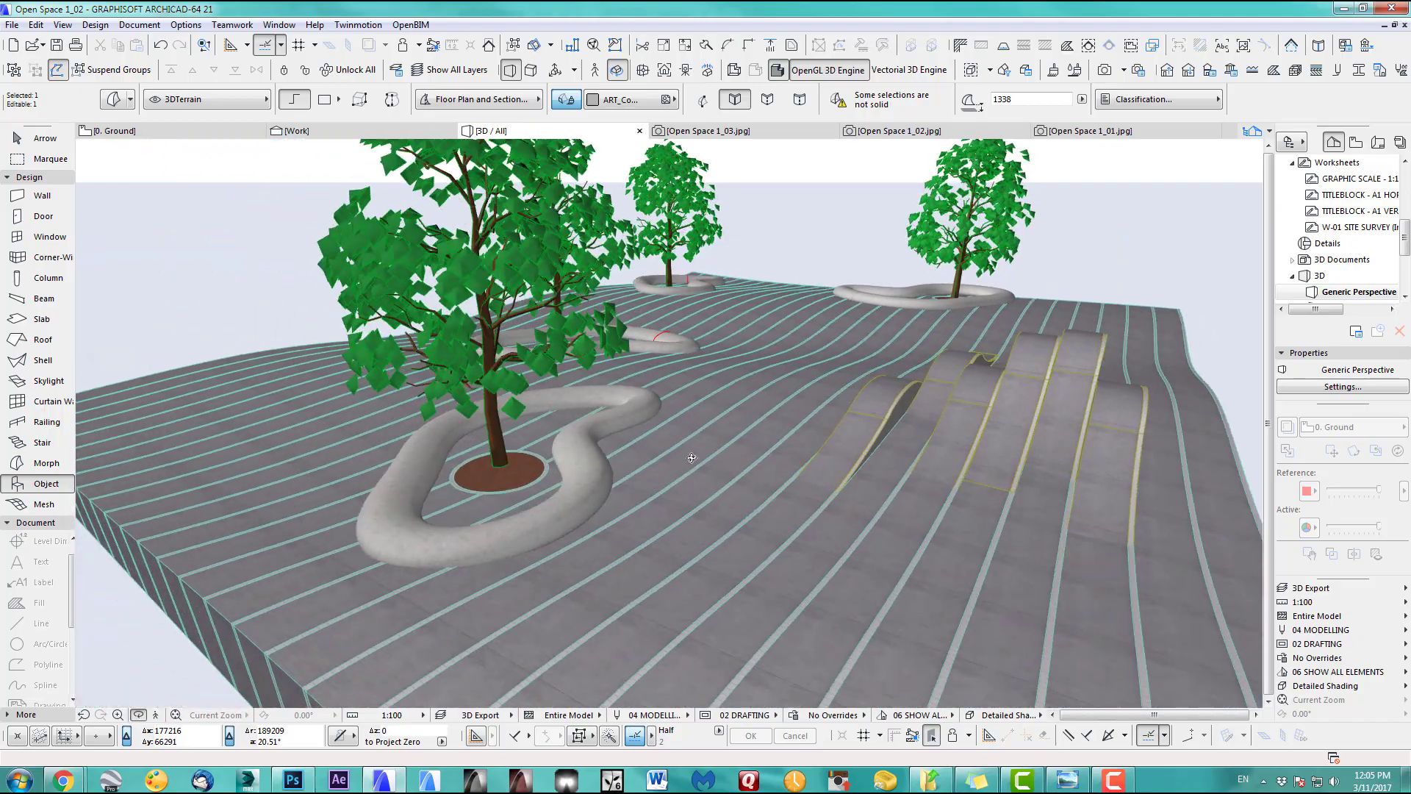
scroll(698, 462, up, 4)
shift+middle_drag(764, 507, 746, 571)
scroll(771, 495, down, 3)
scroll(896, 525, up, 2)
shift+middle_drag(896, 524, 771, 551)
key(ctrl+shift+F3)
key(Return)
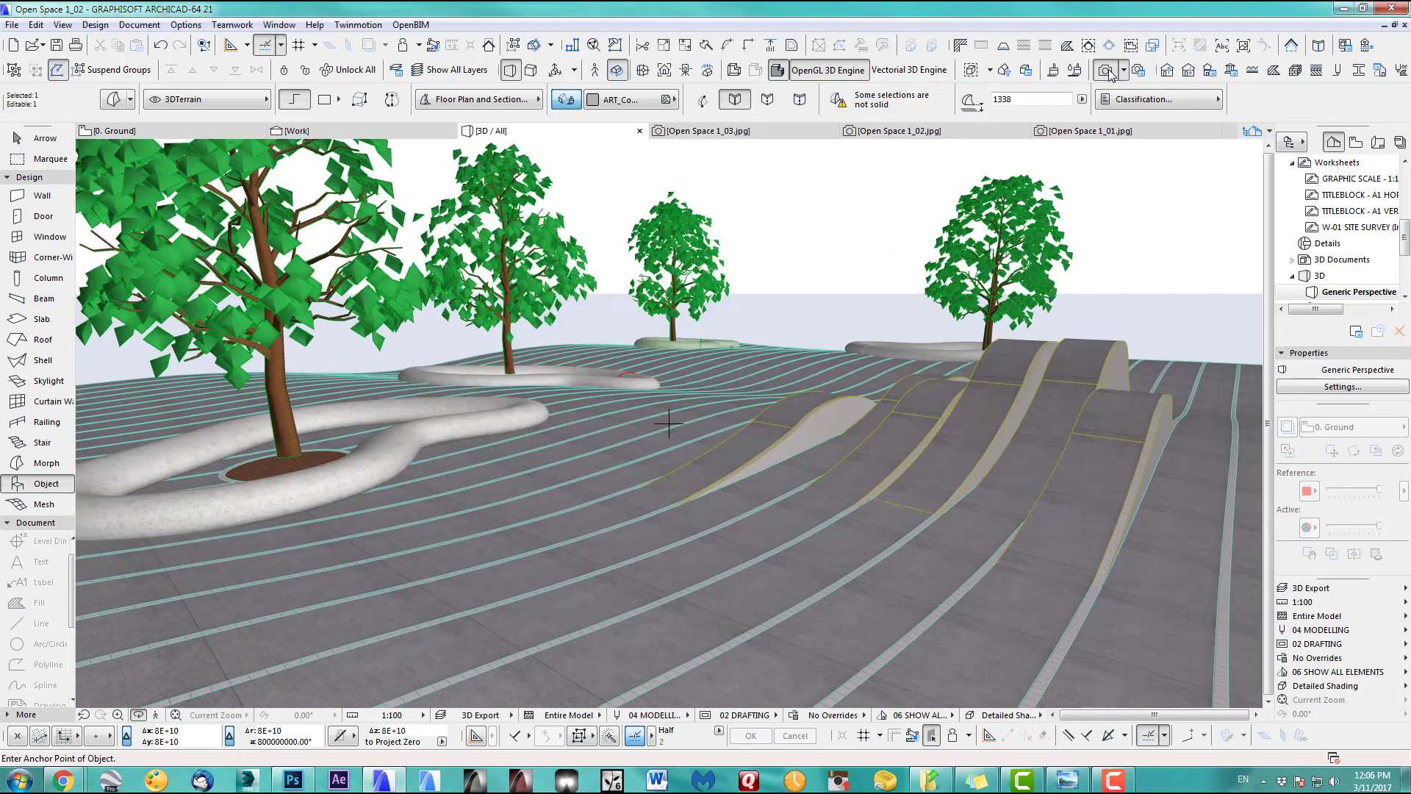
click(1106, 71)
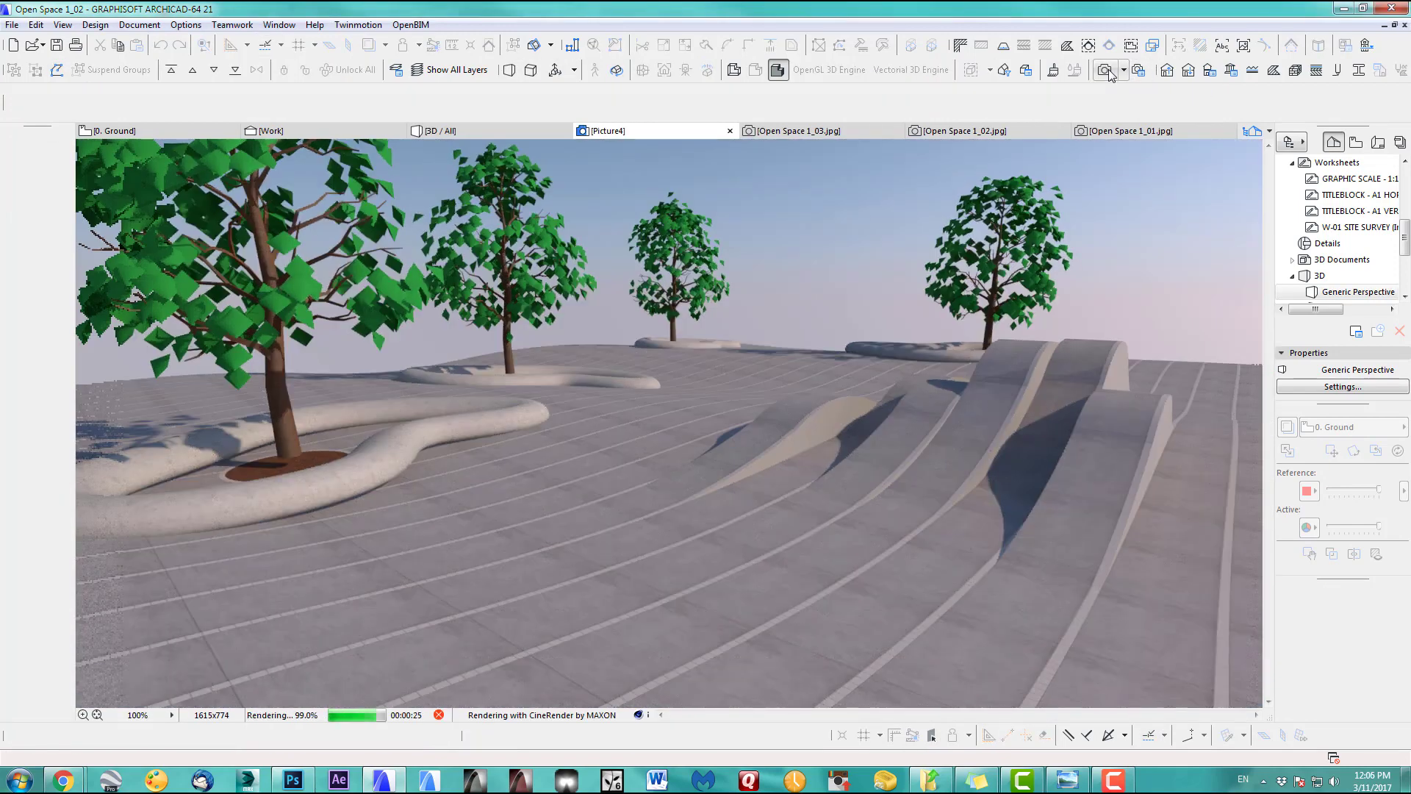